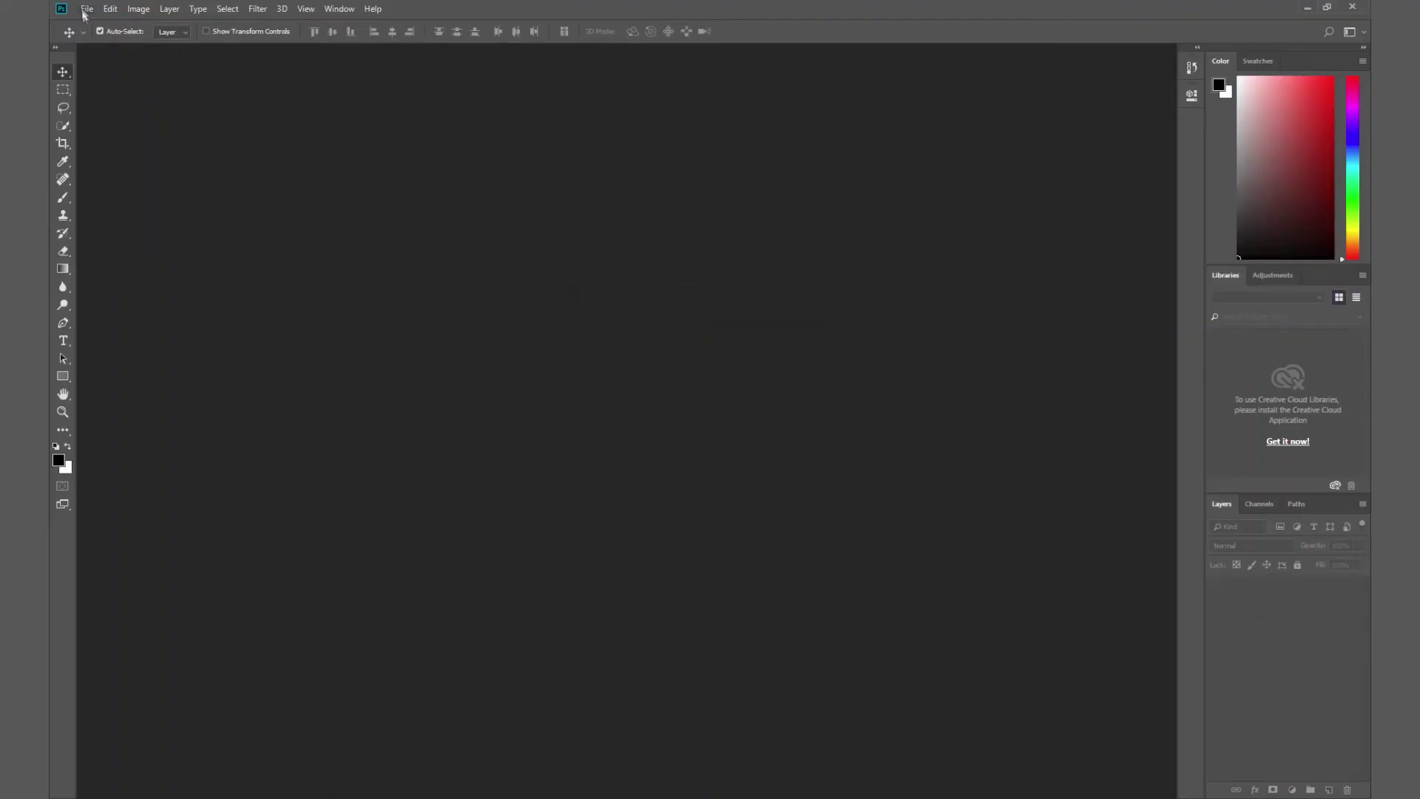
Bring up the File menu to start a new poster.
{"action": "left_click", "coordinate": [87, 9]}
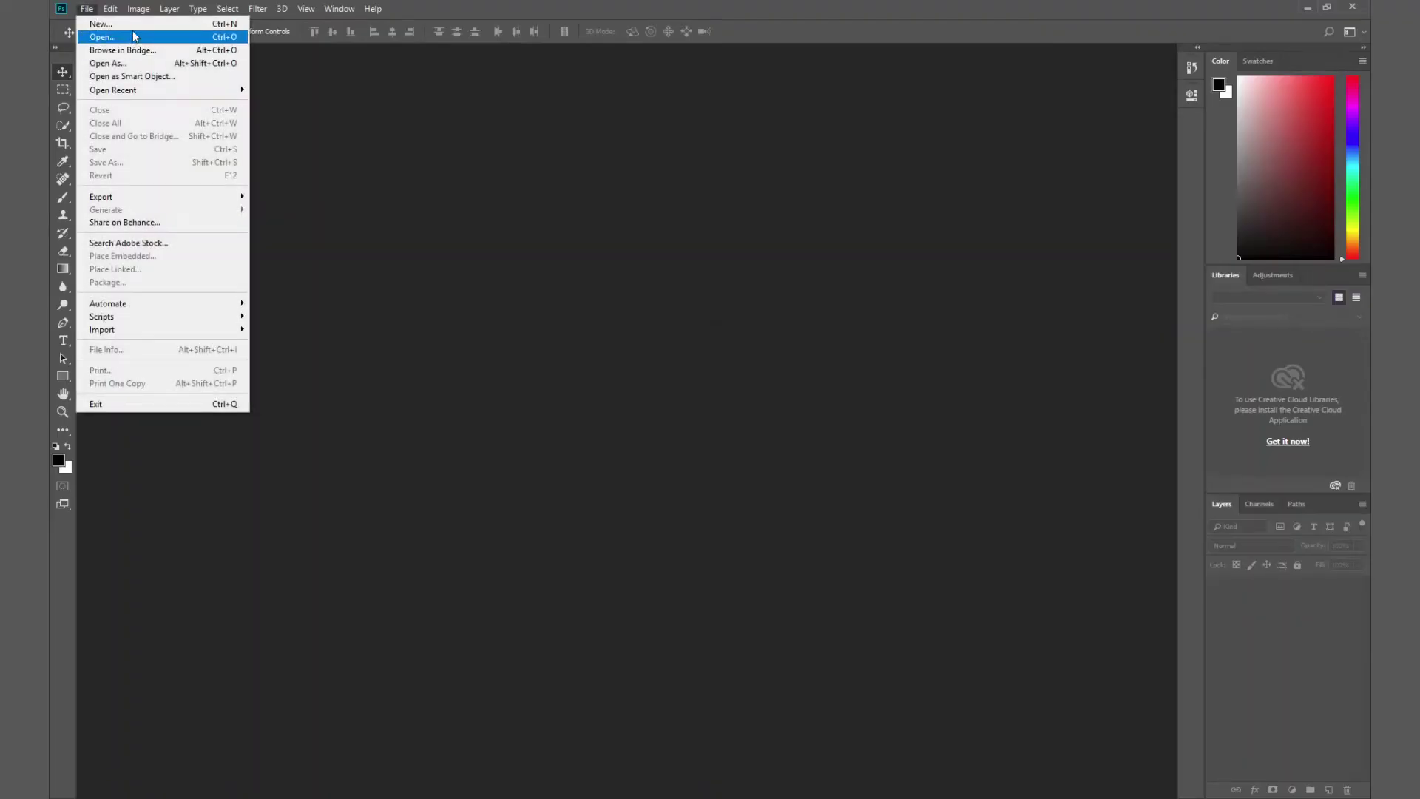
Create a blank portrait Photo document, 210 × 297 mm at 300 ppi.
{"action": "left_click", "coordinate": [133, 24]}
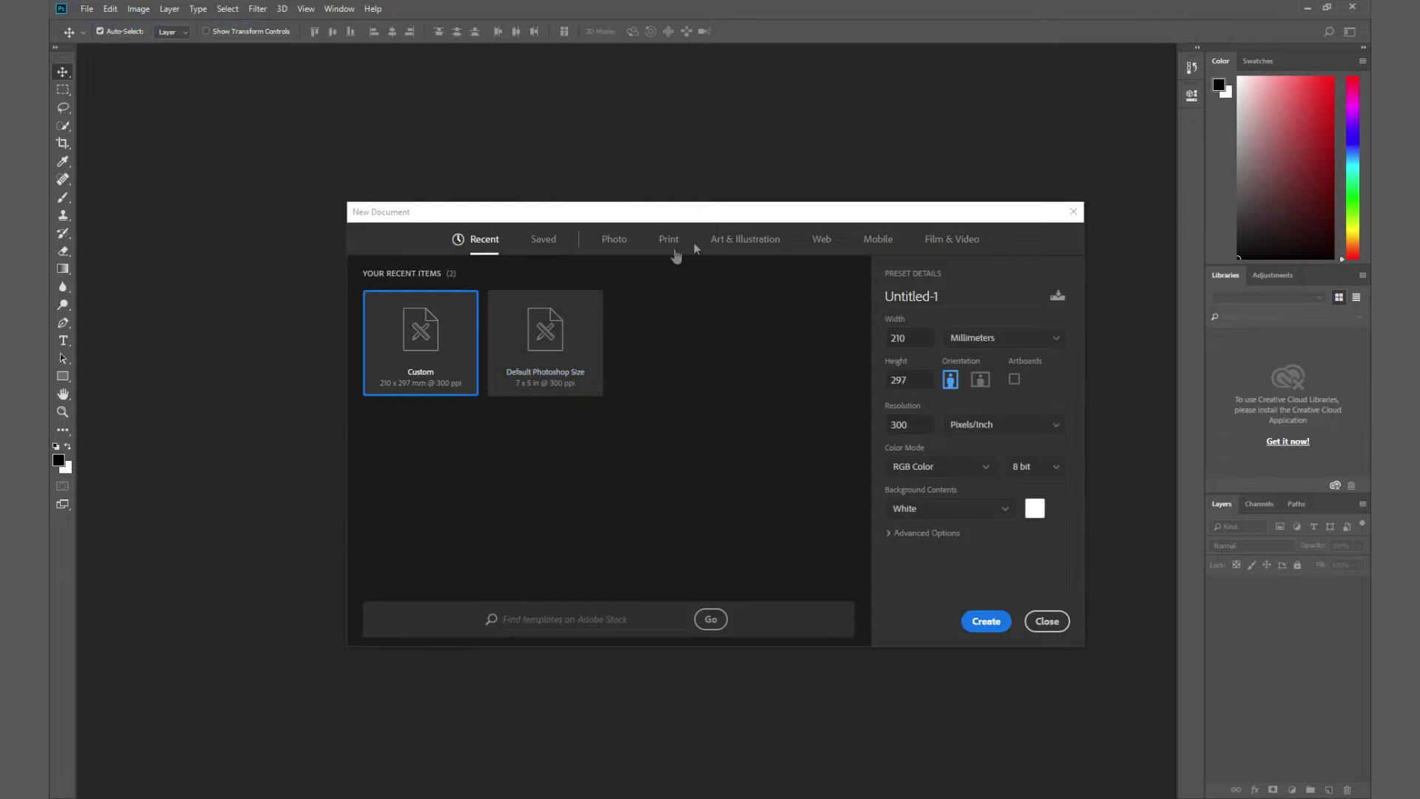
{"action": "left_click", "coordinate": [625, 251]}
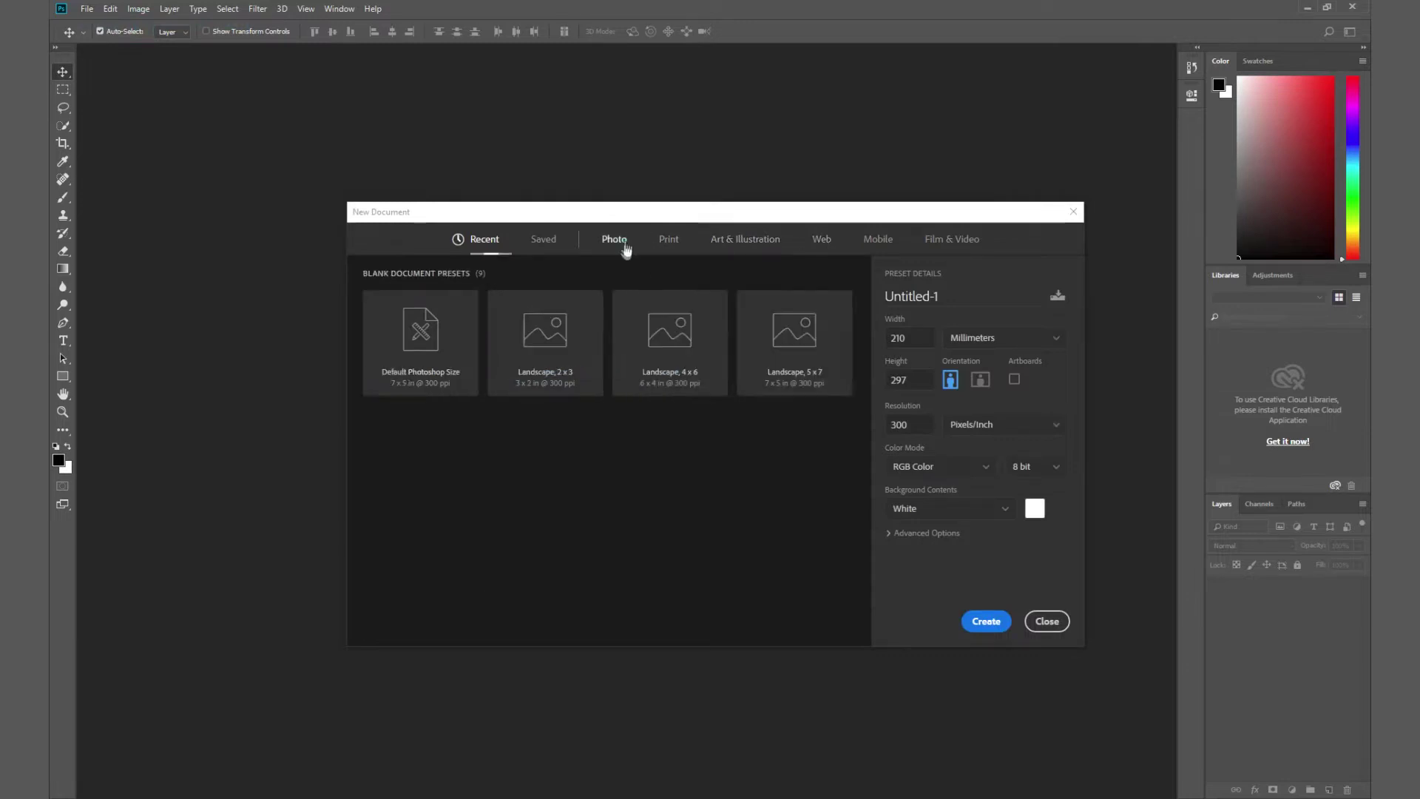
{"action": "left_click", "coordinate": [412, 348]}
{"action": "left_click", "coordinate": [917, 337]}
{"action": "left_click", "coordinate": [974, 340]}
{"action": "left_click", "coordinate": [971, 429]}
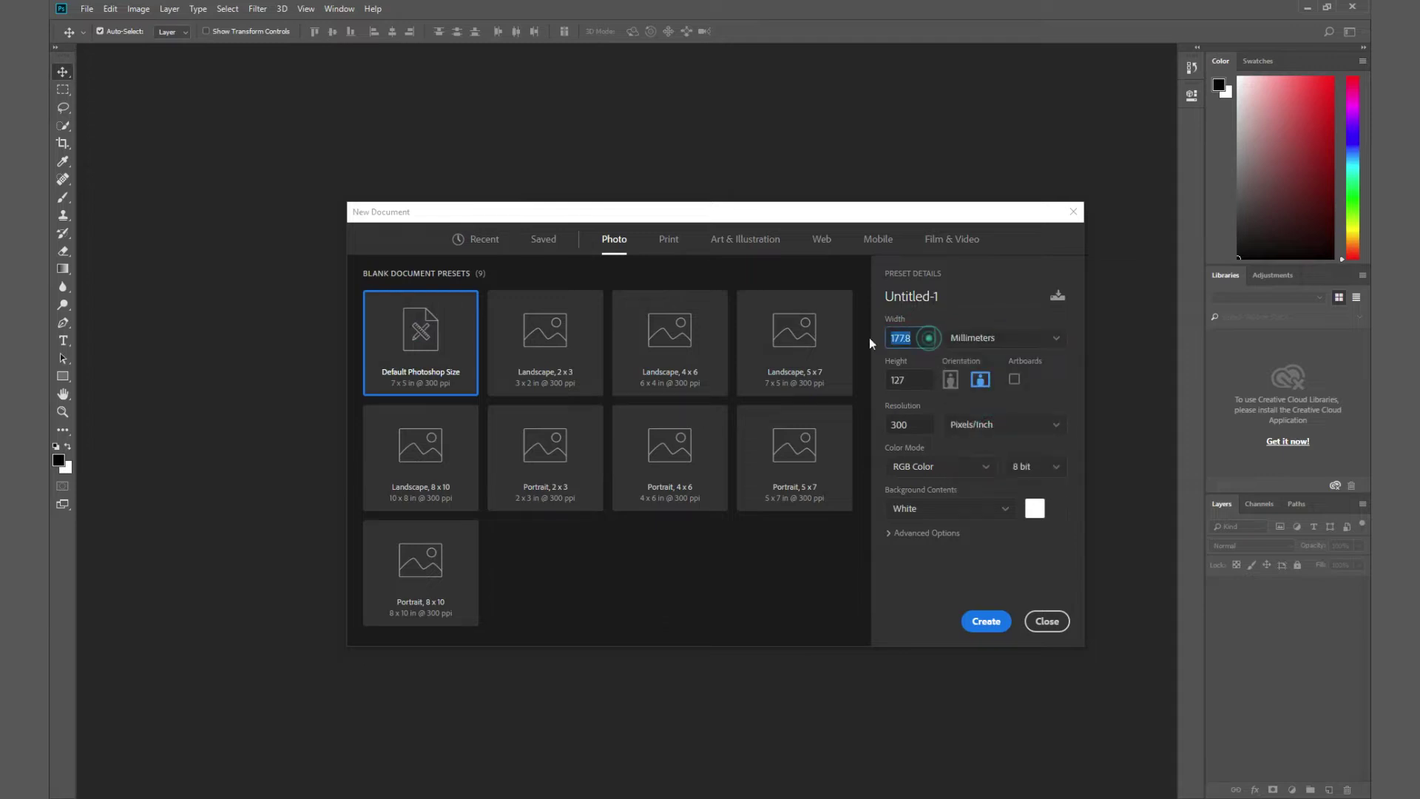
{"action": "type", "text": "210"}
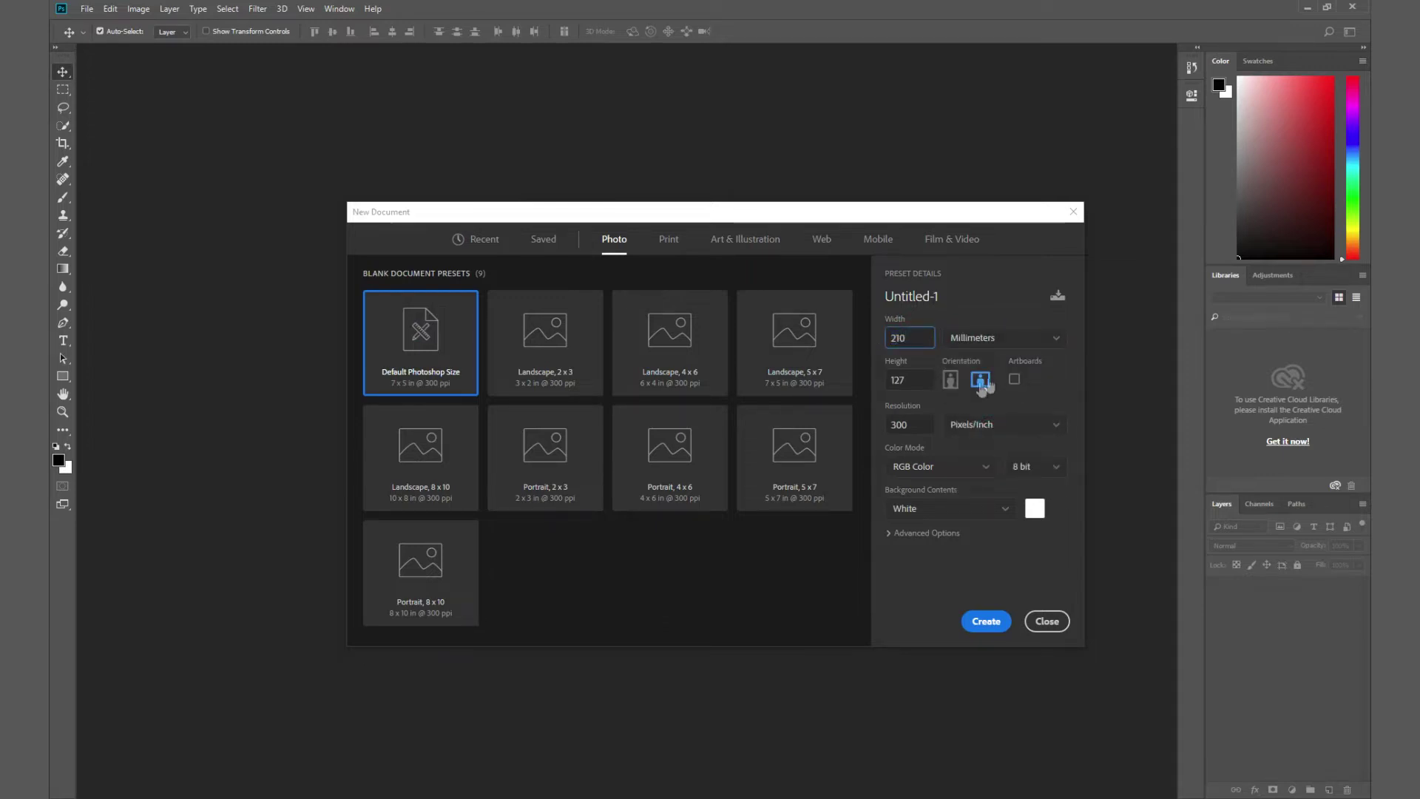
{"action": "left_click", "coordinate": [907, 380]}
{"action": "type", "text": "29"}
{"action": "left_click", "coordinate": [1049, 393]}
{"action": "left_click", "coordinate": [972, 622]}
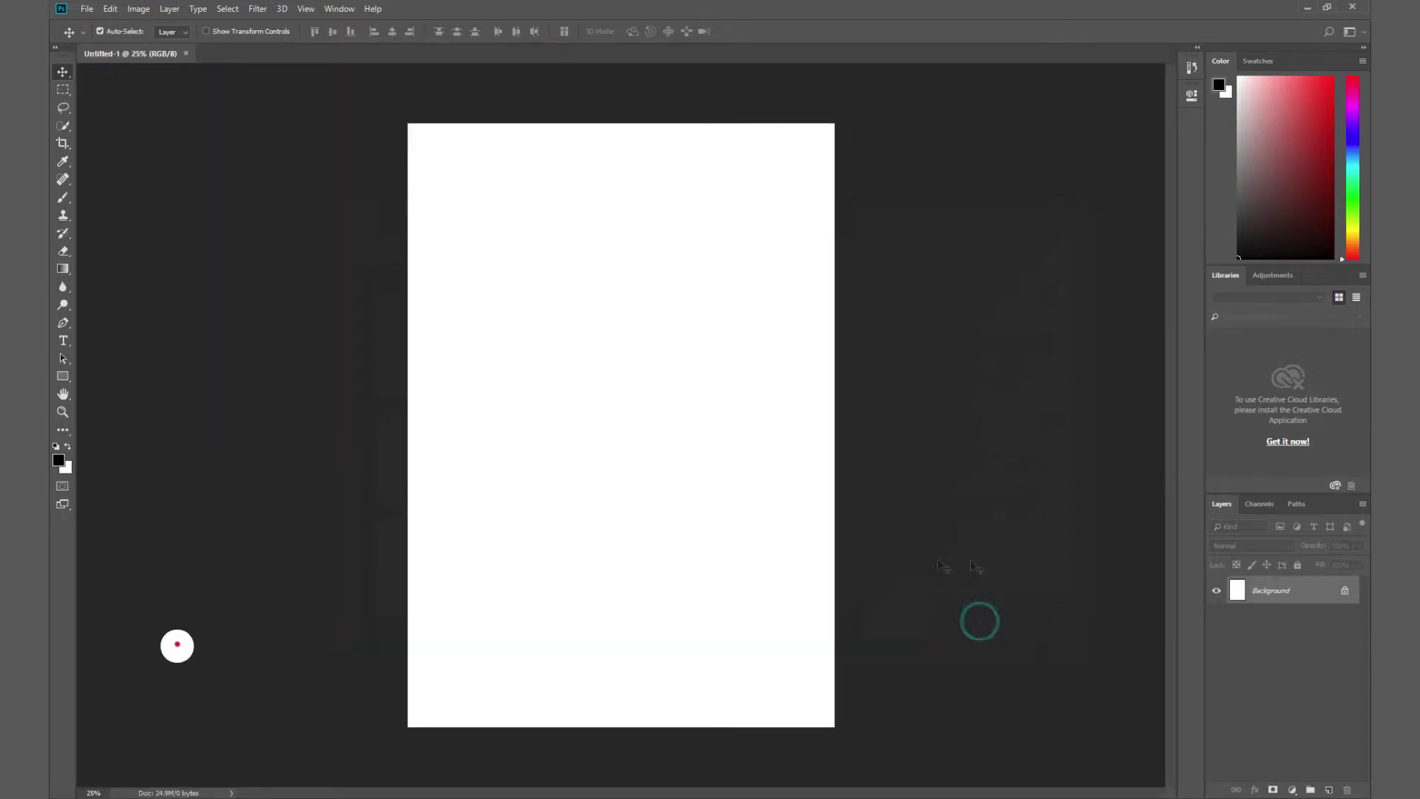
Add a Gradient Fill layer using the pink-to-orange preset across the page.
{"action": "left_click", "coordinate": [1293, 790]}
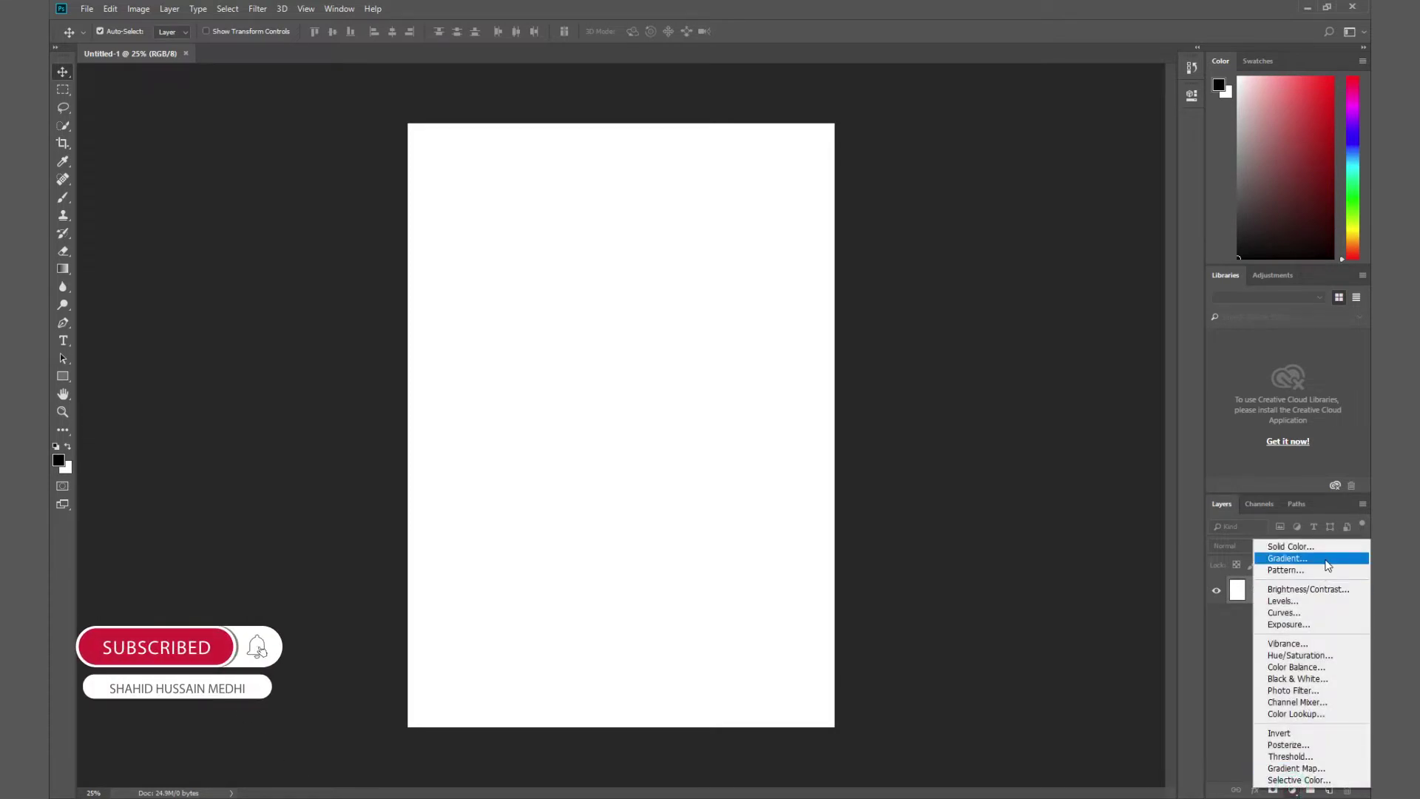
{"action": "left_click", "coordinate": [1325, 559]}
{"action": "left_click", "coordinate": [700, 219]}
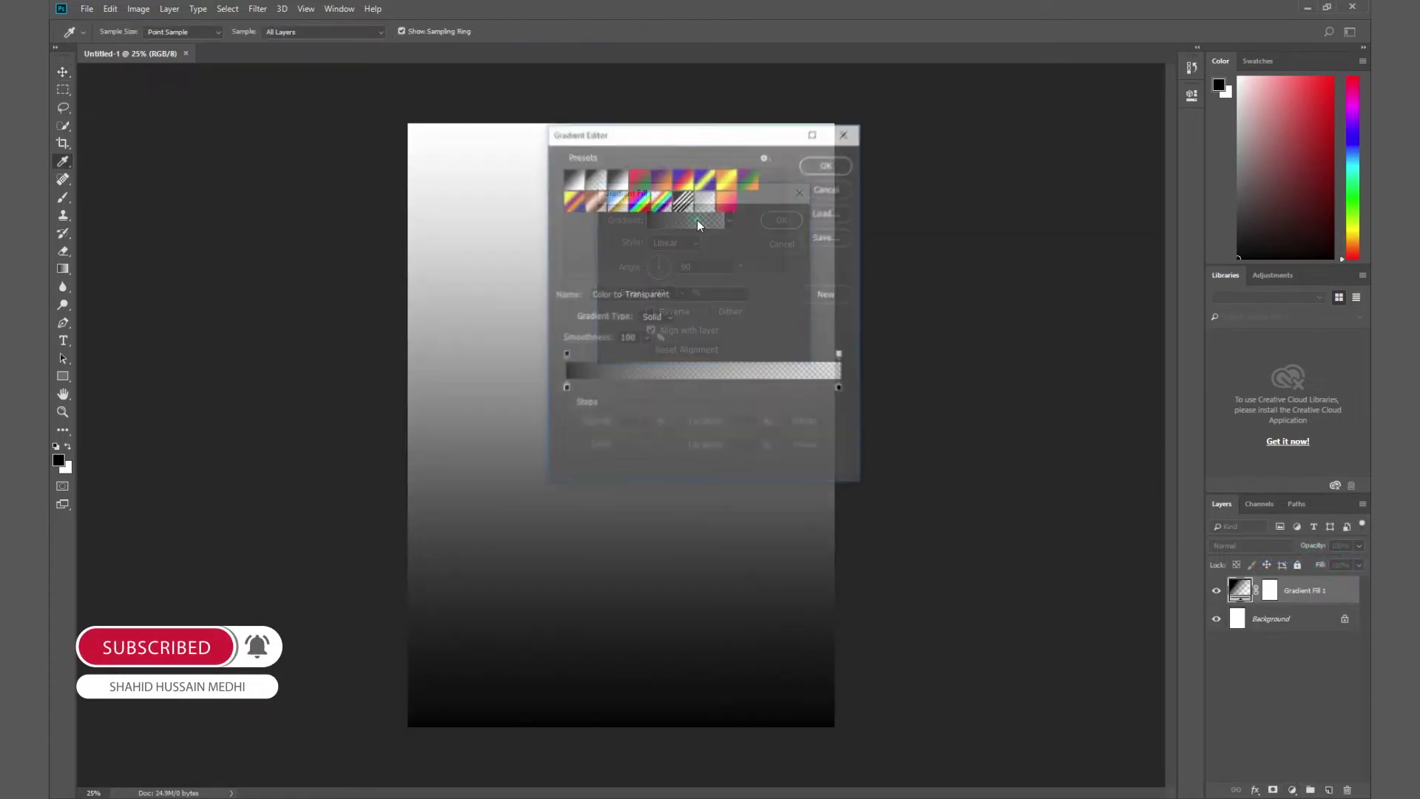
{"action": "left_click", "coordinate": [727, 200]}
{"action": "left_click", "coordinate": [841, 168]}
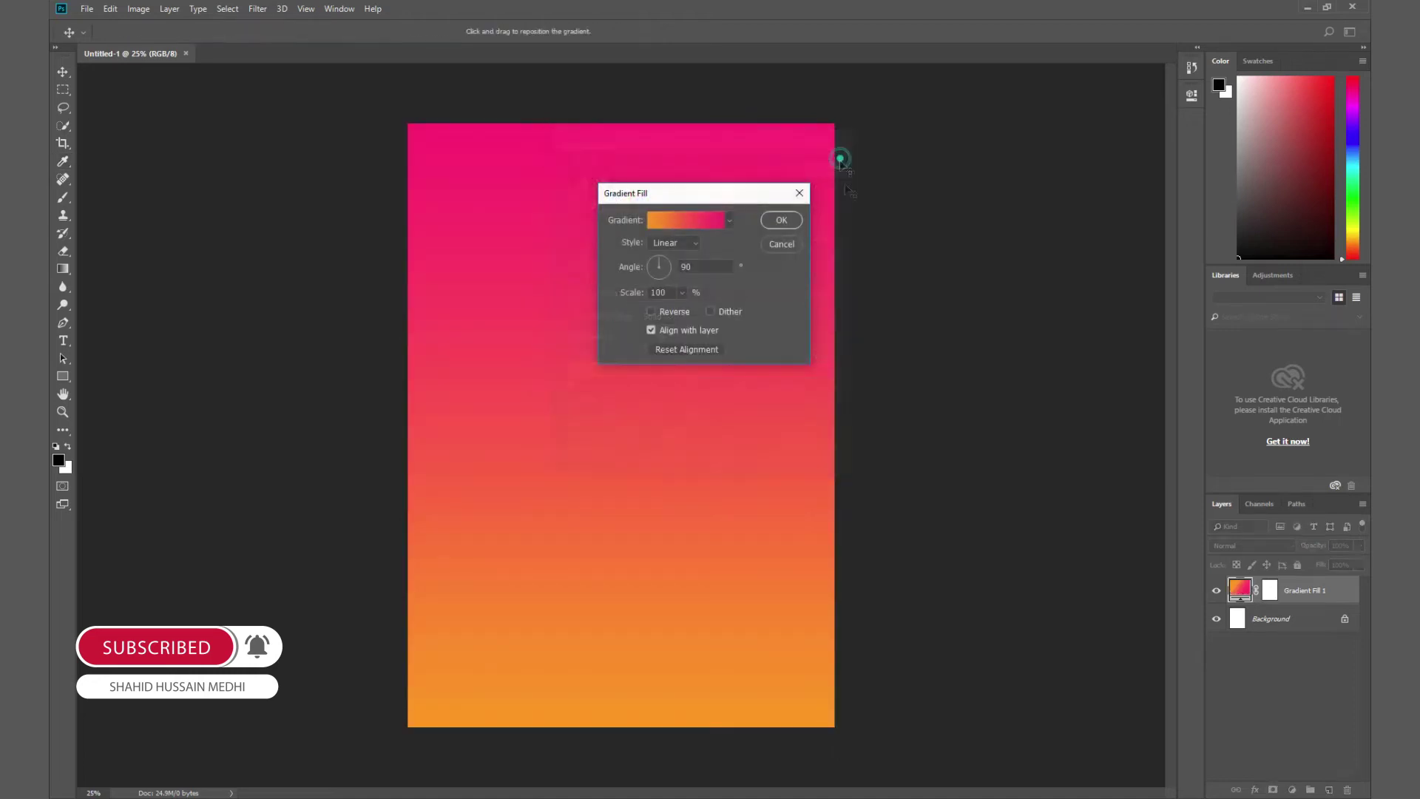
{"action": "left_click", "coordinate": [781, 221]}
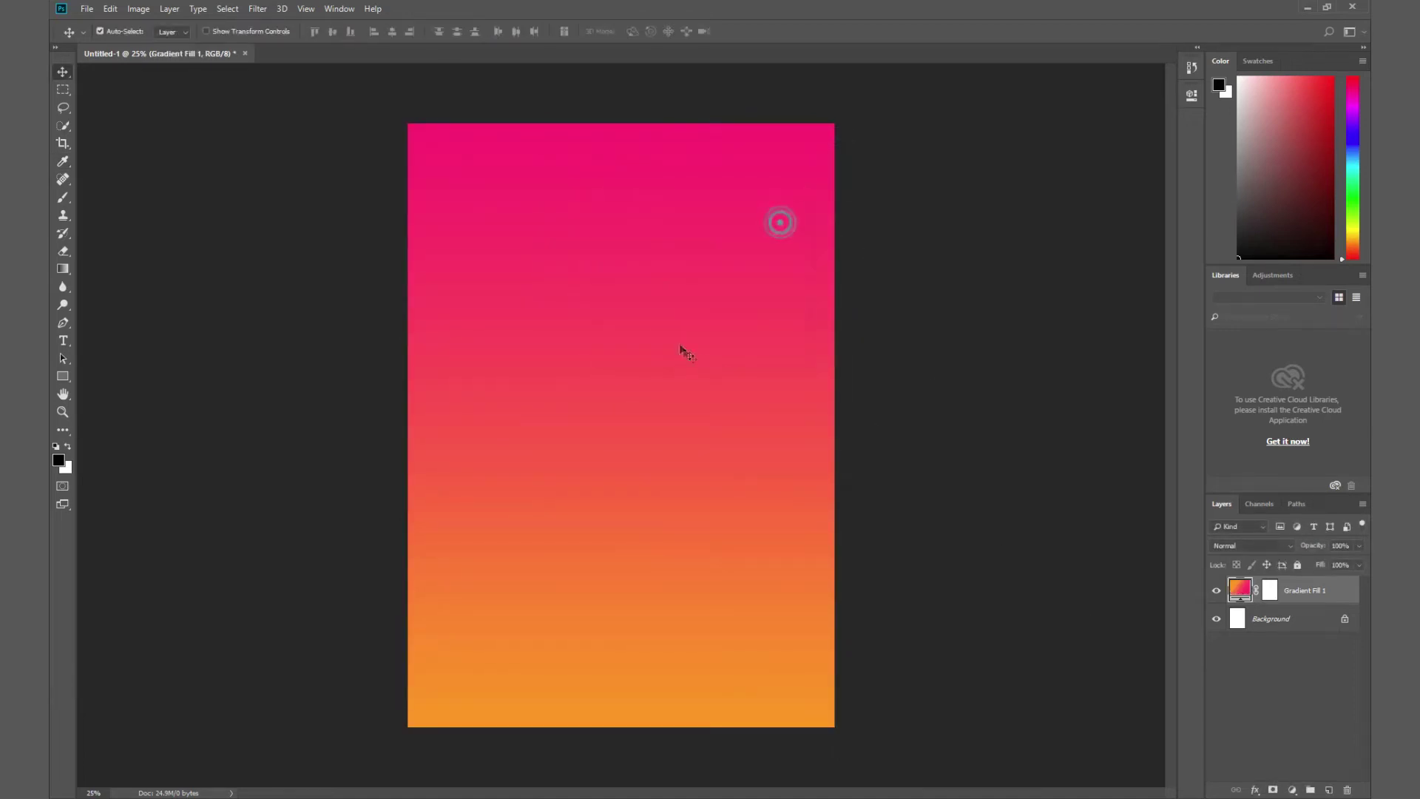
{"action": "left_click", "coordinate": [86, 8]}
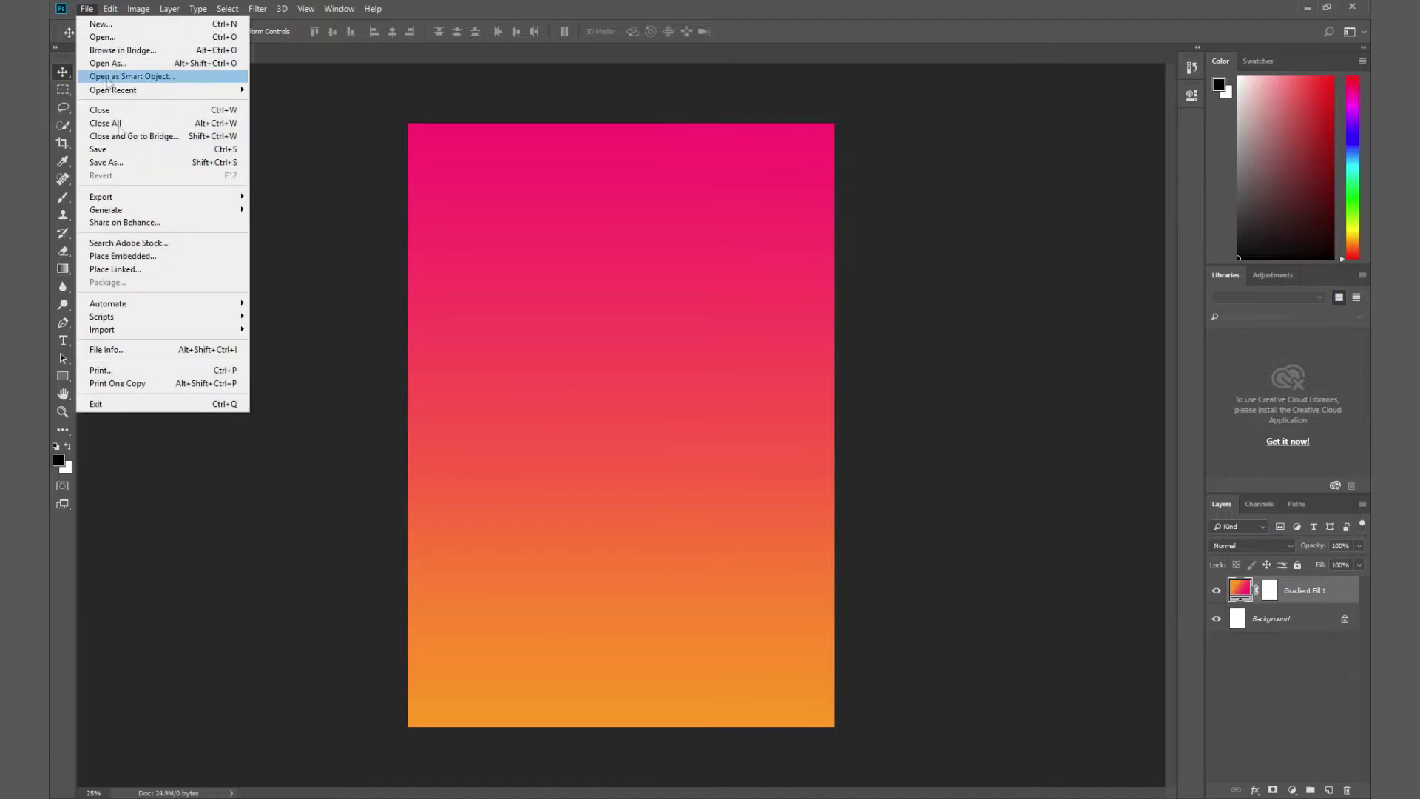
Place the smoke brush image as a linked file and enlarge it at the centre.
{"action": "left_click", "coordinate": [145, 269]}
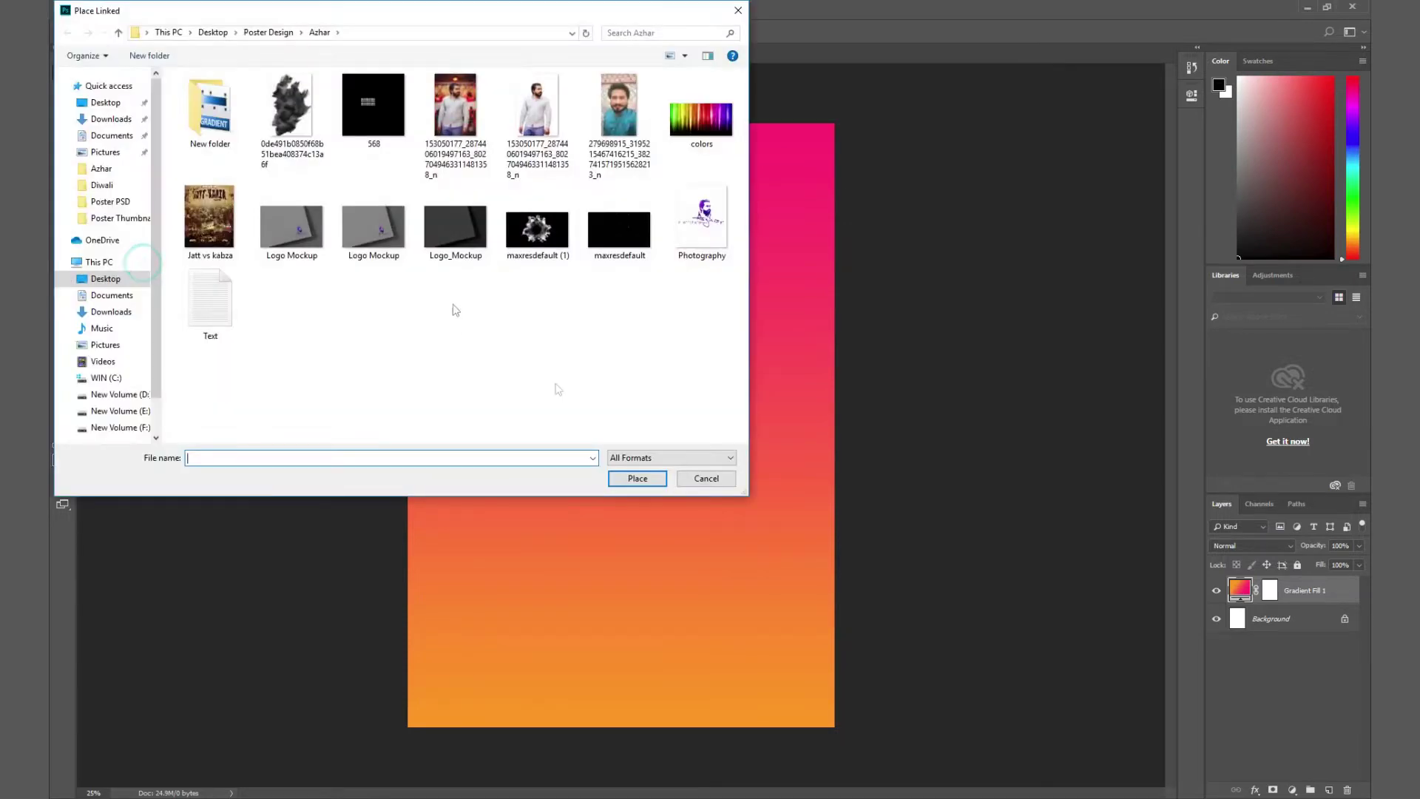
{"action": "left_click_drag", "start_coordinate": [741, 499], "coordinate": [1001, 613]}
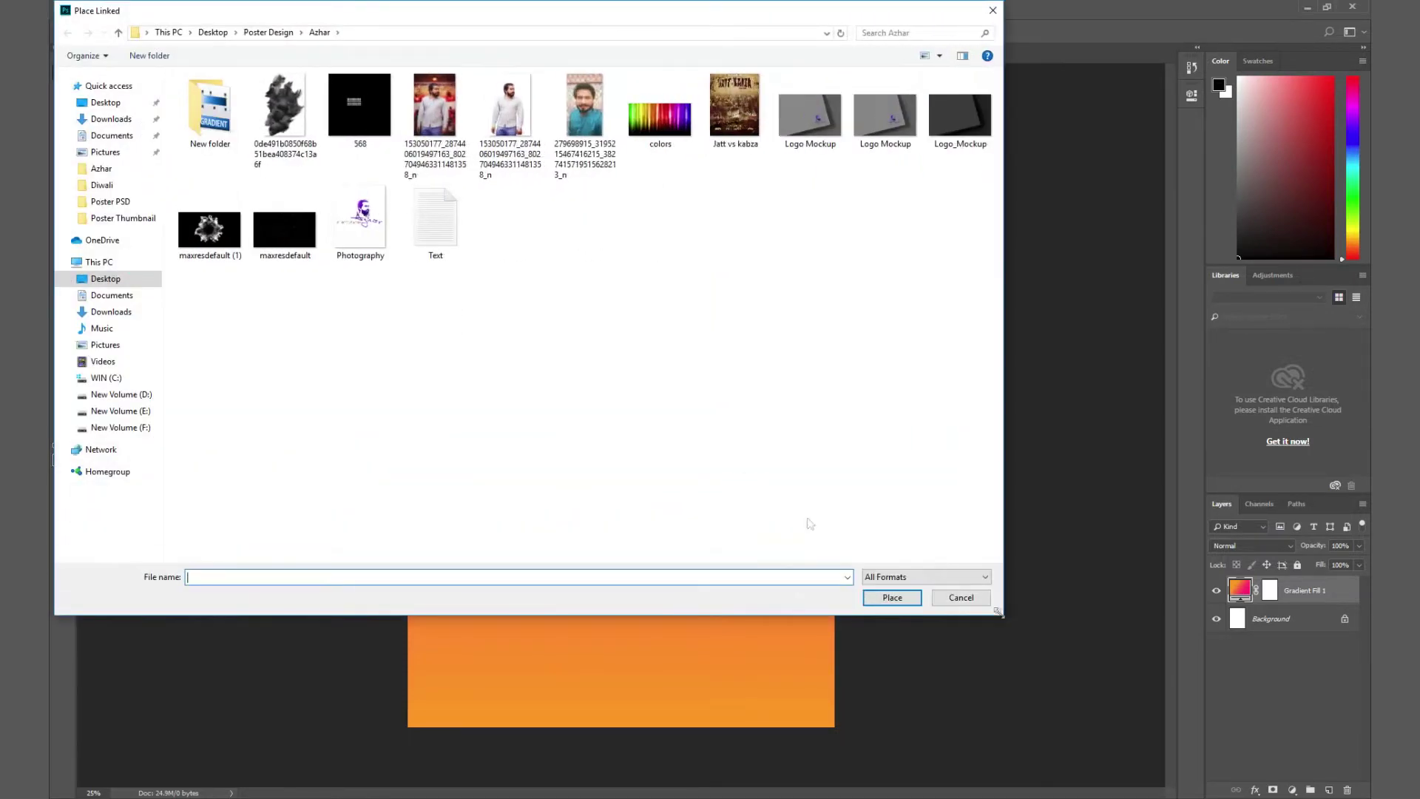
{"action": "double_click", "coordinate": [283, 110]}
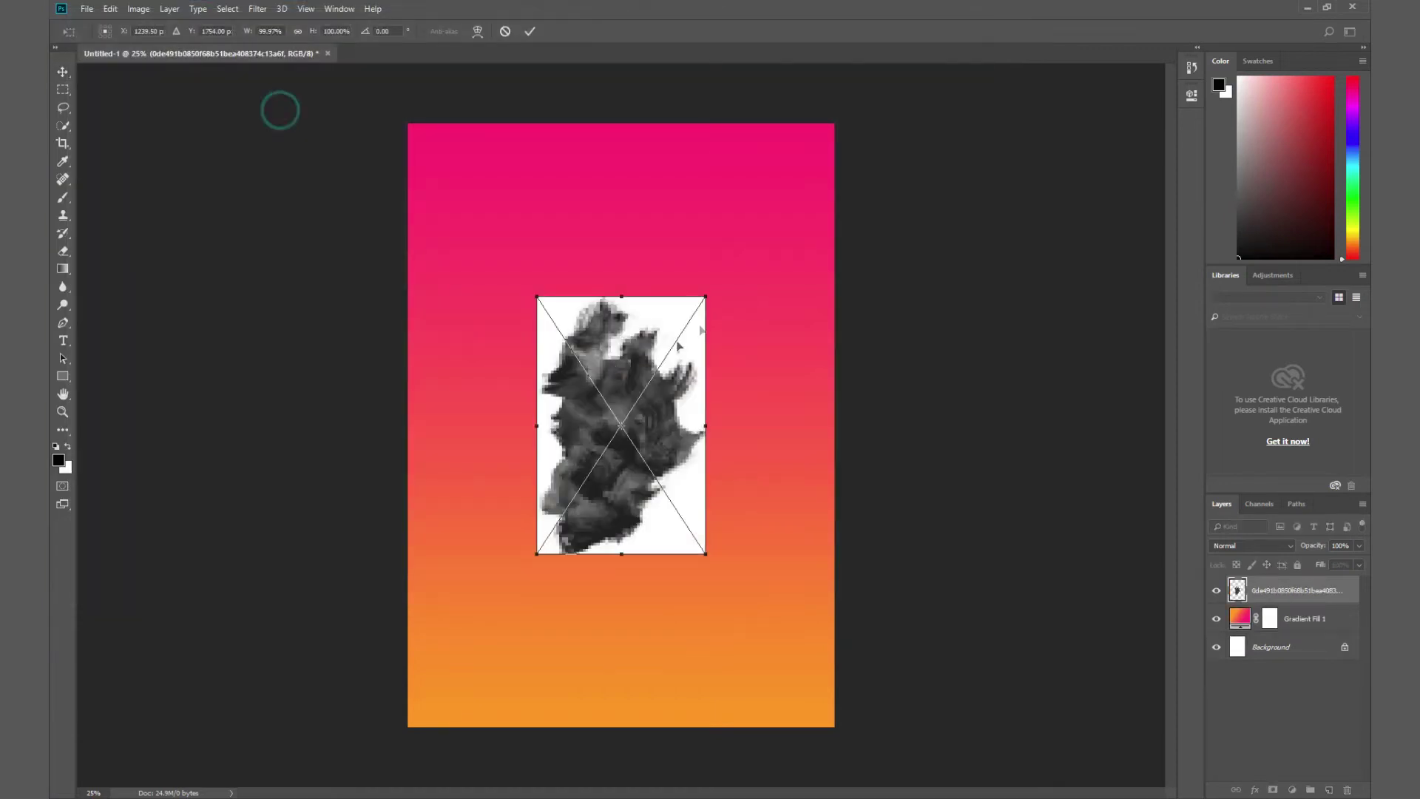
{"action": "left_click_drag", "start_coordinate": [700, 301], "coordinate": [759, 215]}
{"action": "key", "text": "Return"}
{"action": "key", "text": "ctrl+t"}
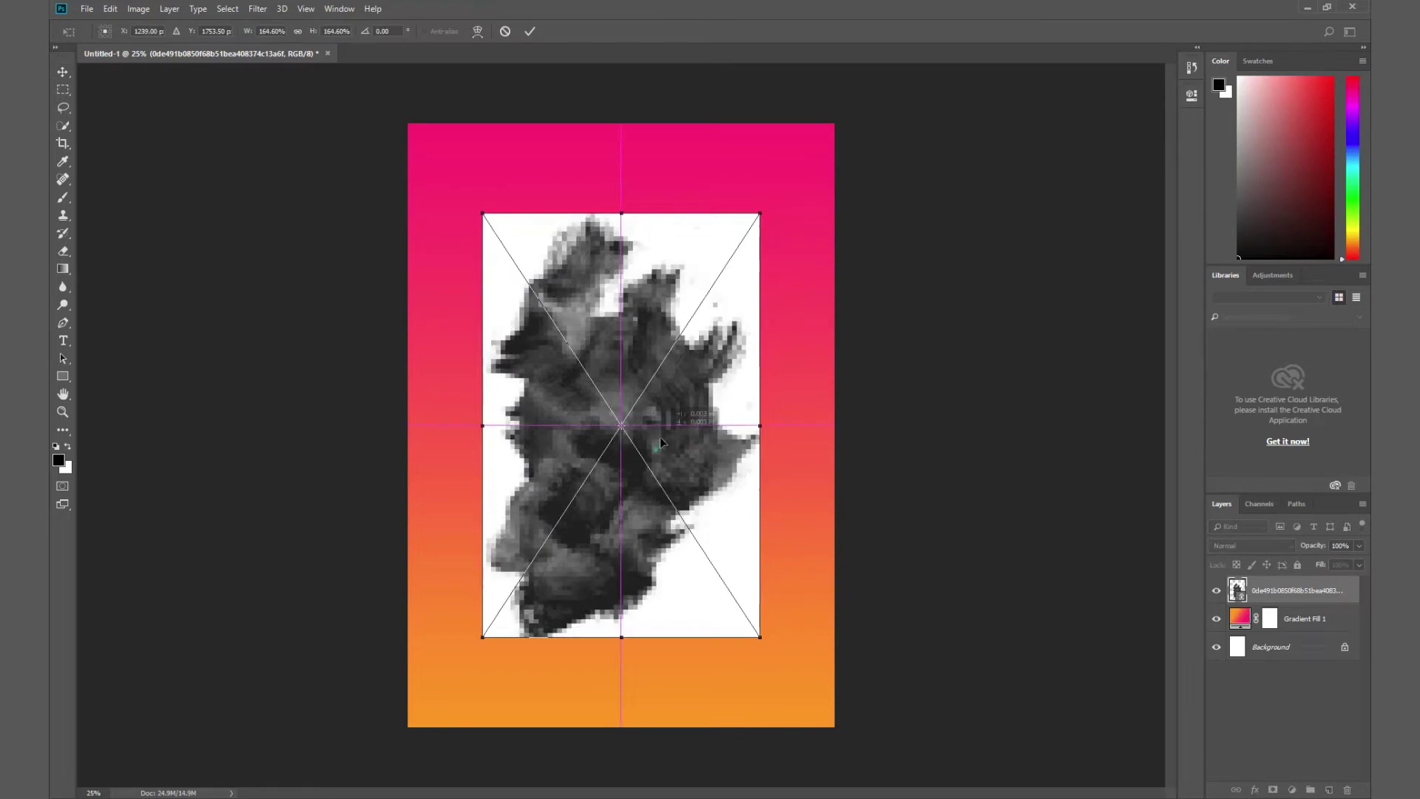
{"action": "key", "text": "Return"}
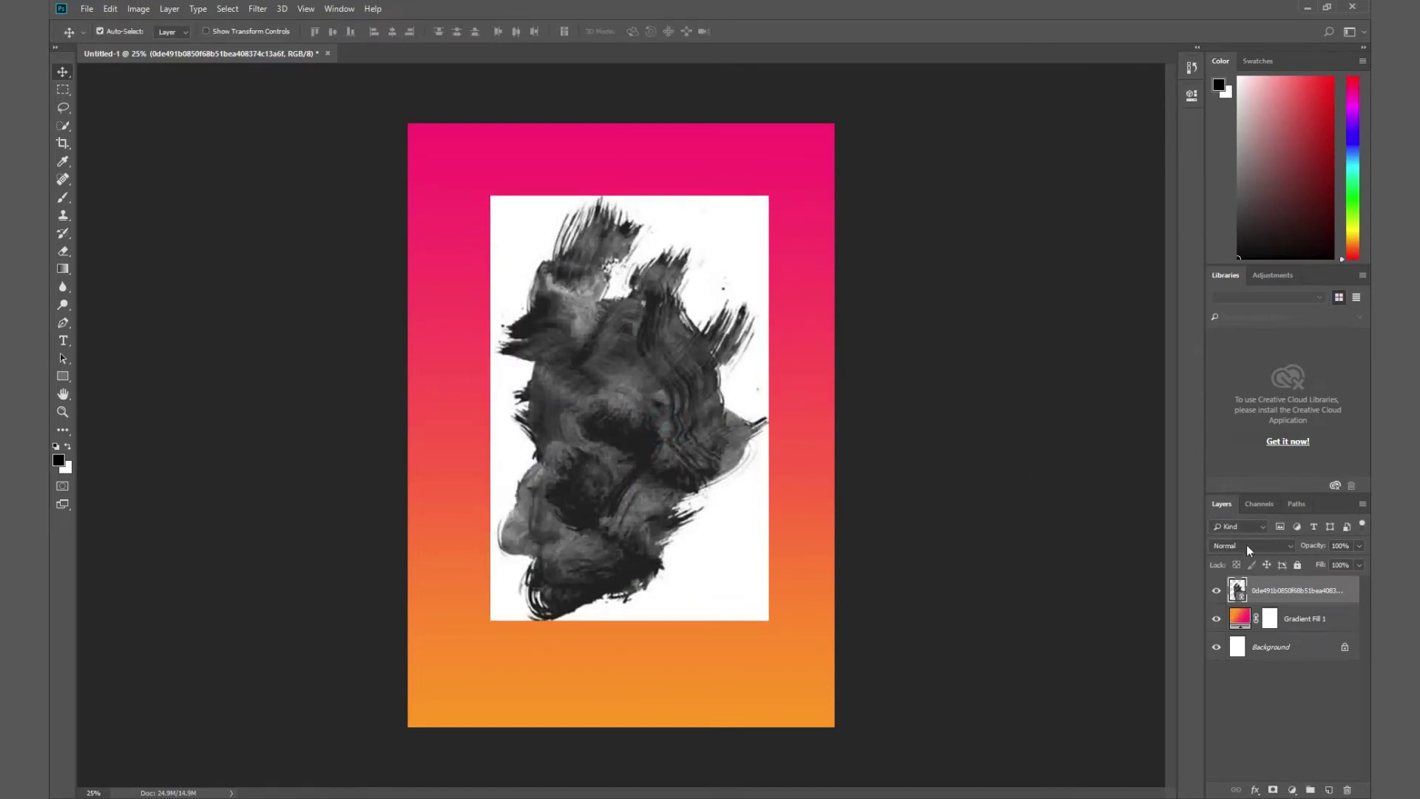
Set the smoke layer's blend mode to Divide.
{"action": "left_click", "coordinate": [1247, 549]}
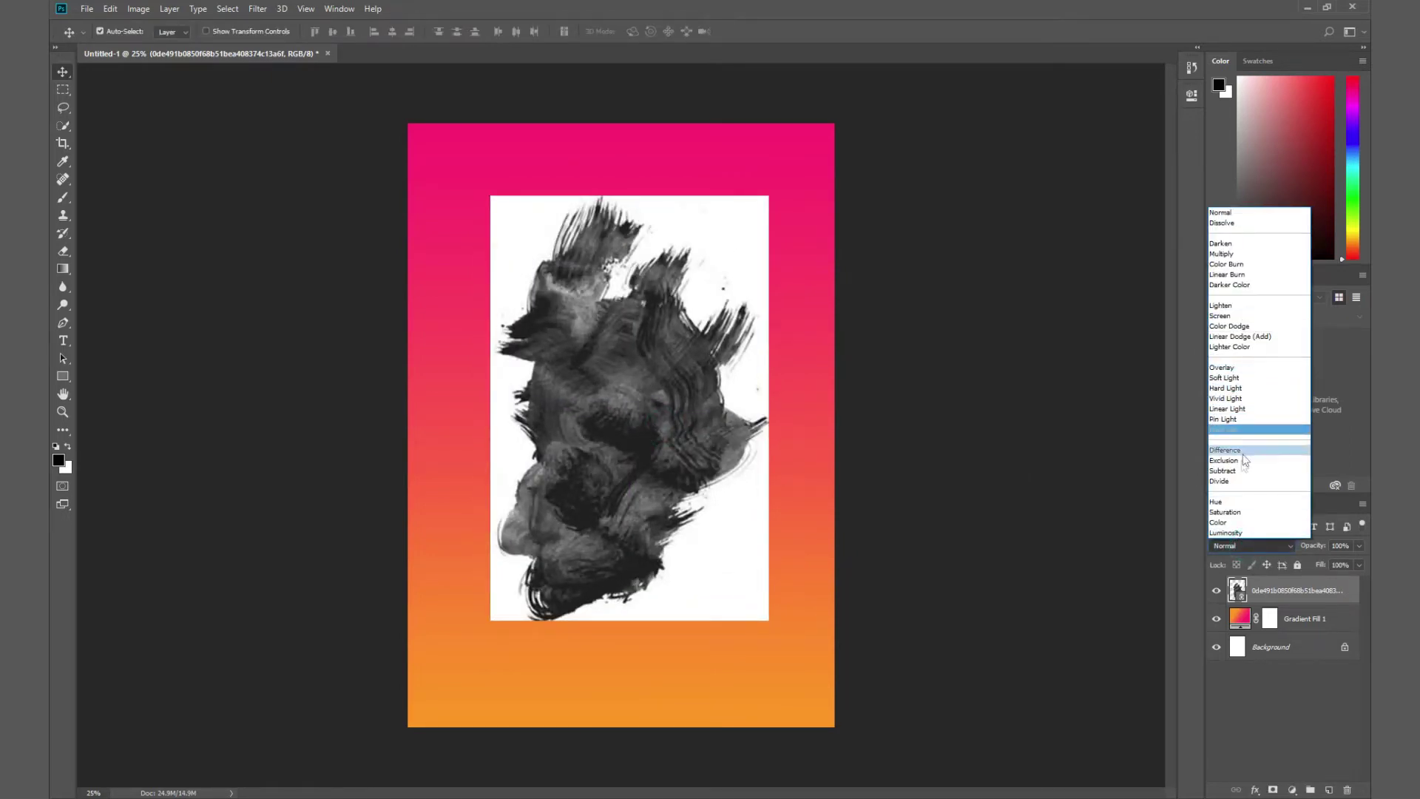
{"action": "left_click", "coordinate": [1228, 481]}
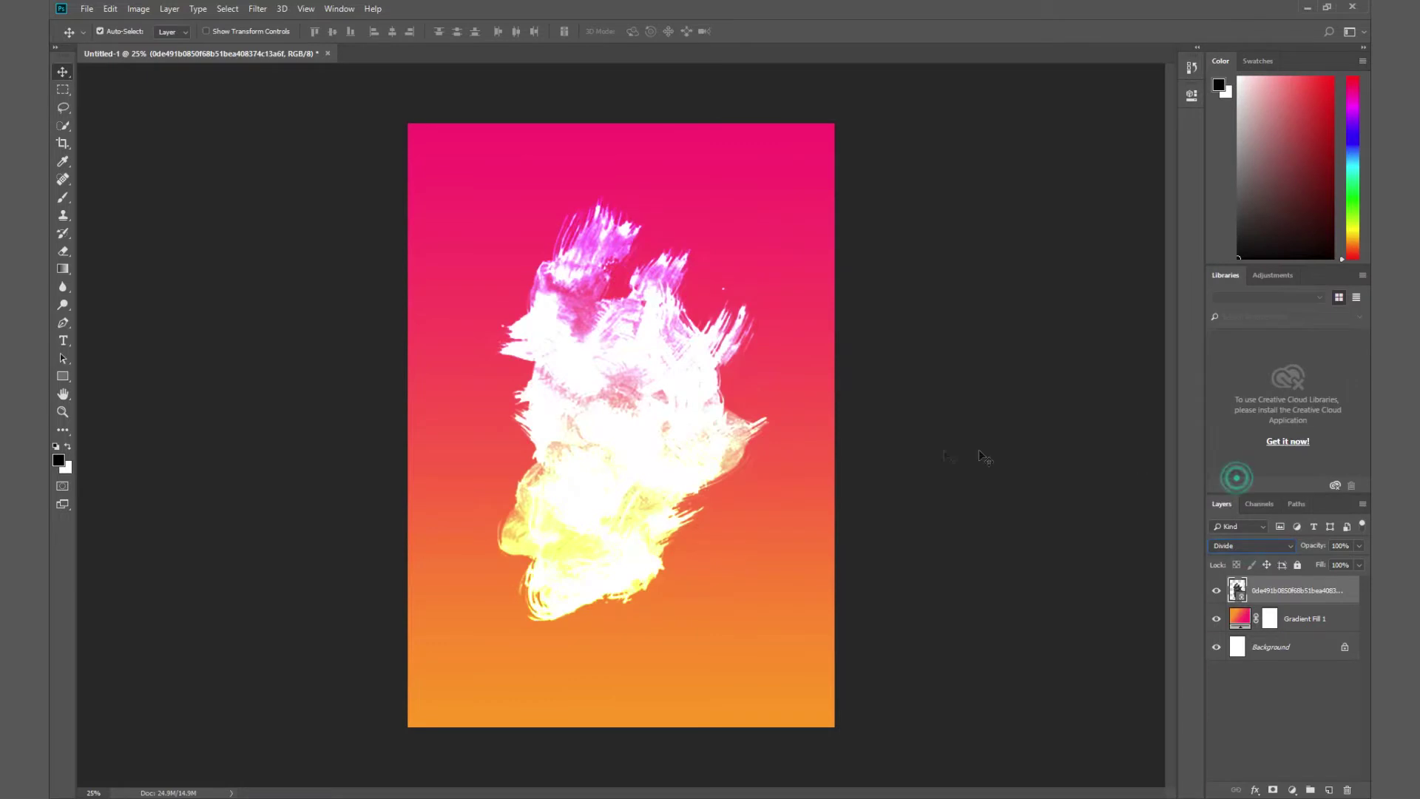
{"action": "left_click", "coordinate": [87, 9]}
Place the man photo embedded, scaled down and moved up over the splash.
{"action": "left_click", "coordinate": [146, 257]}
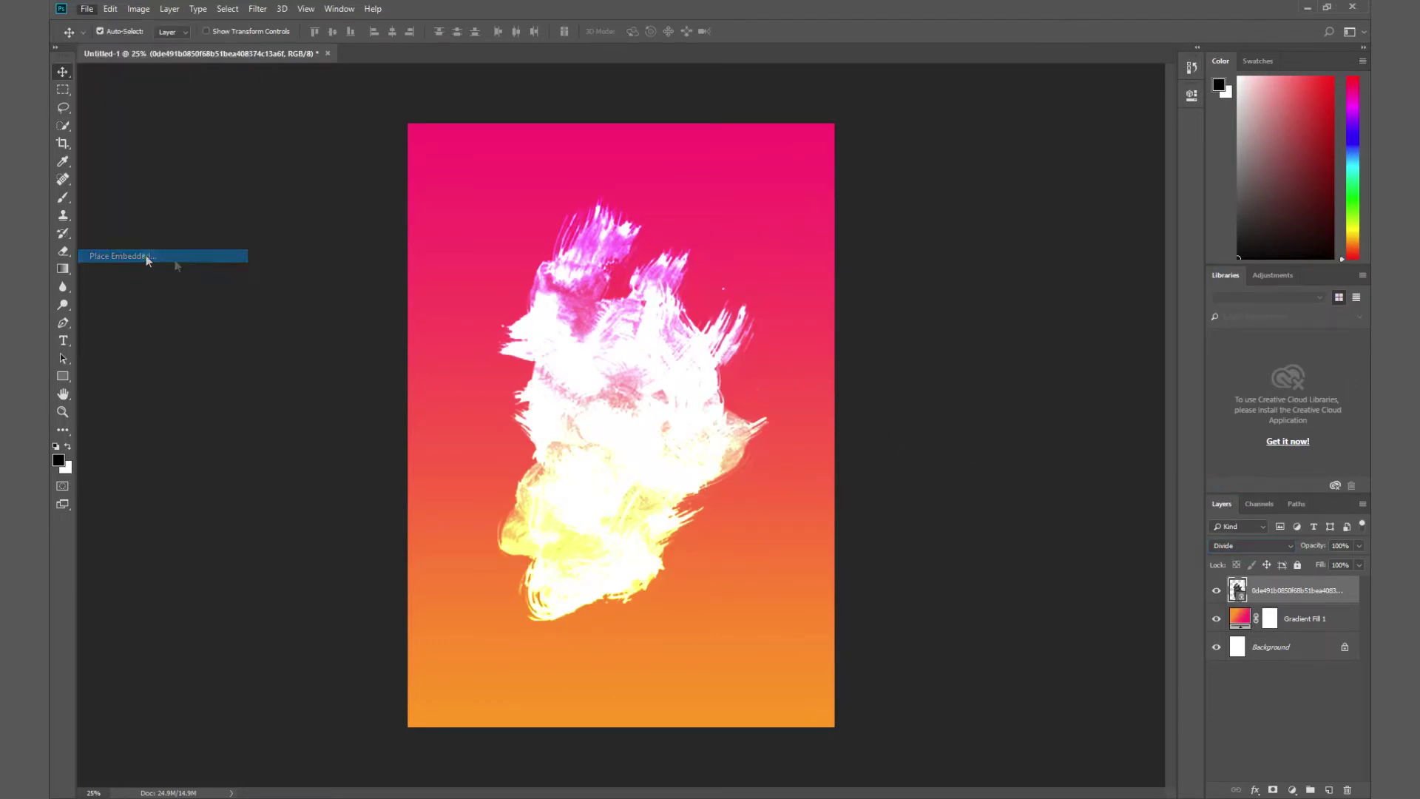
{"action": "double_click", "coordinate": [518, 118]}
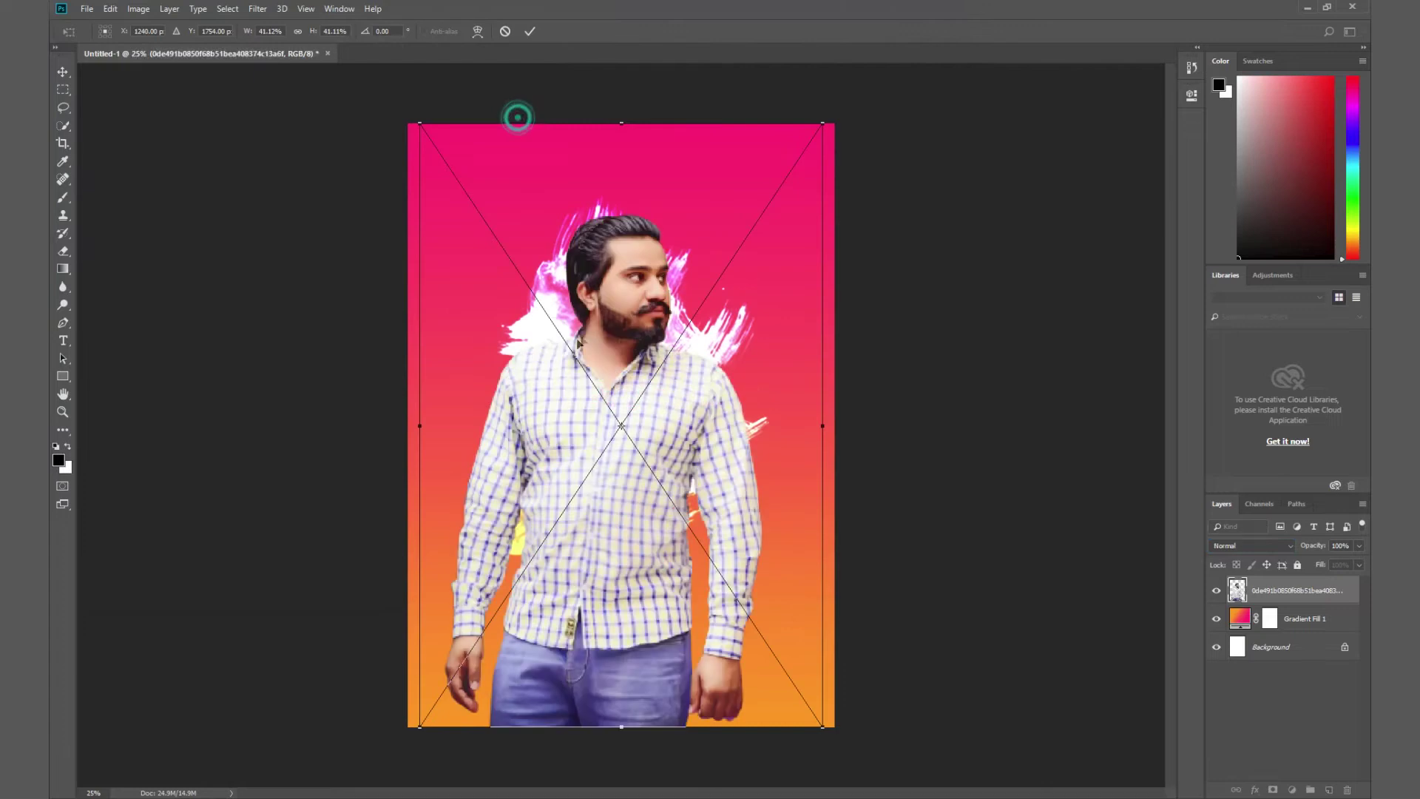
{"action": "left_click_drag", "start_coordinate": [827, 124], "coordinate": [762, 215]}
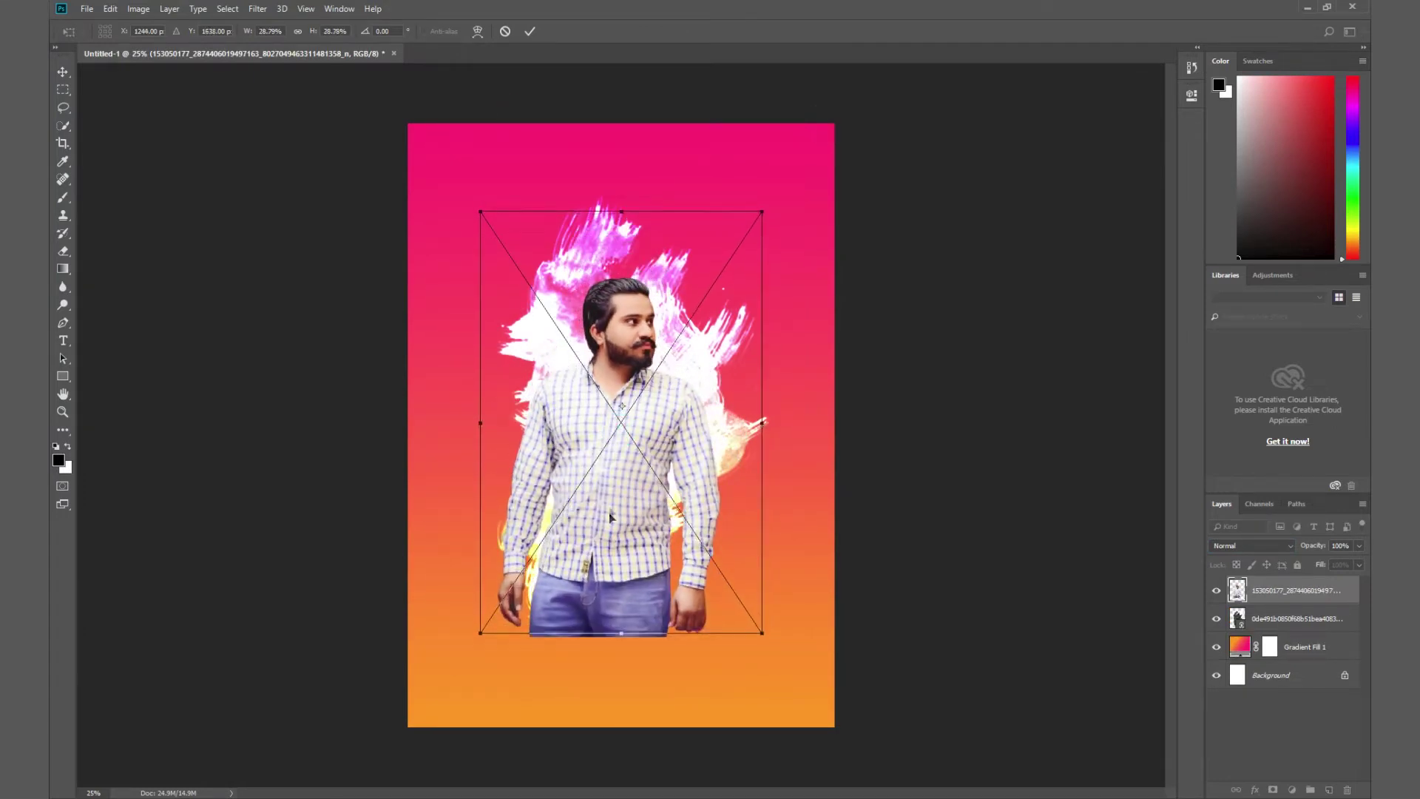
{"action": "left_click_drag", "start_coordinate": [620, 414], "coordinate": [614, 503]}
{"action": "key", "text": "Return"}
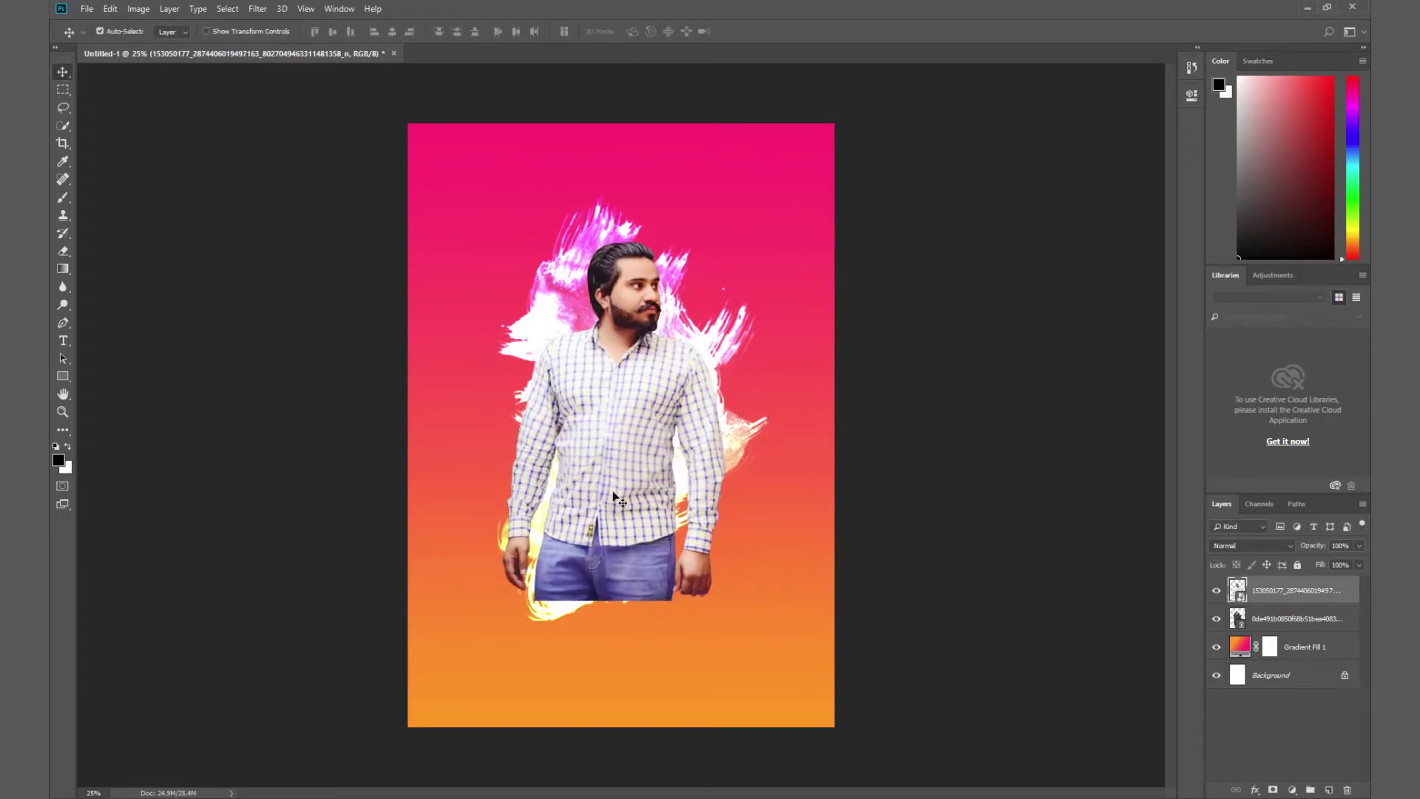
{"action": "left_click", "coordinate": [1278, 622], "text": "ctrl"}
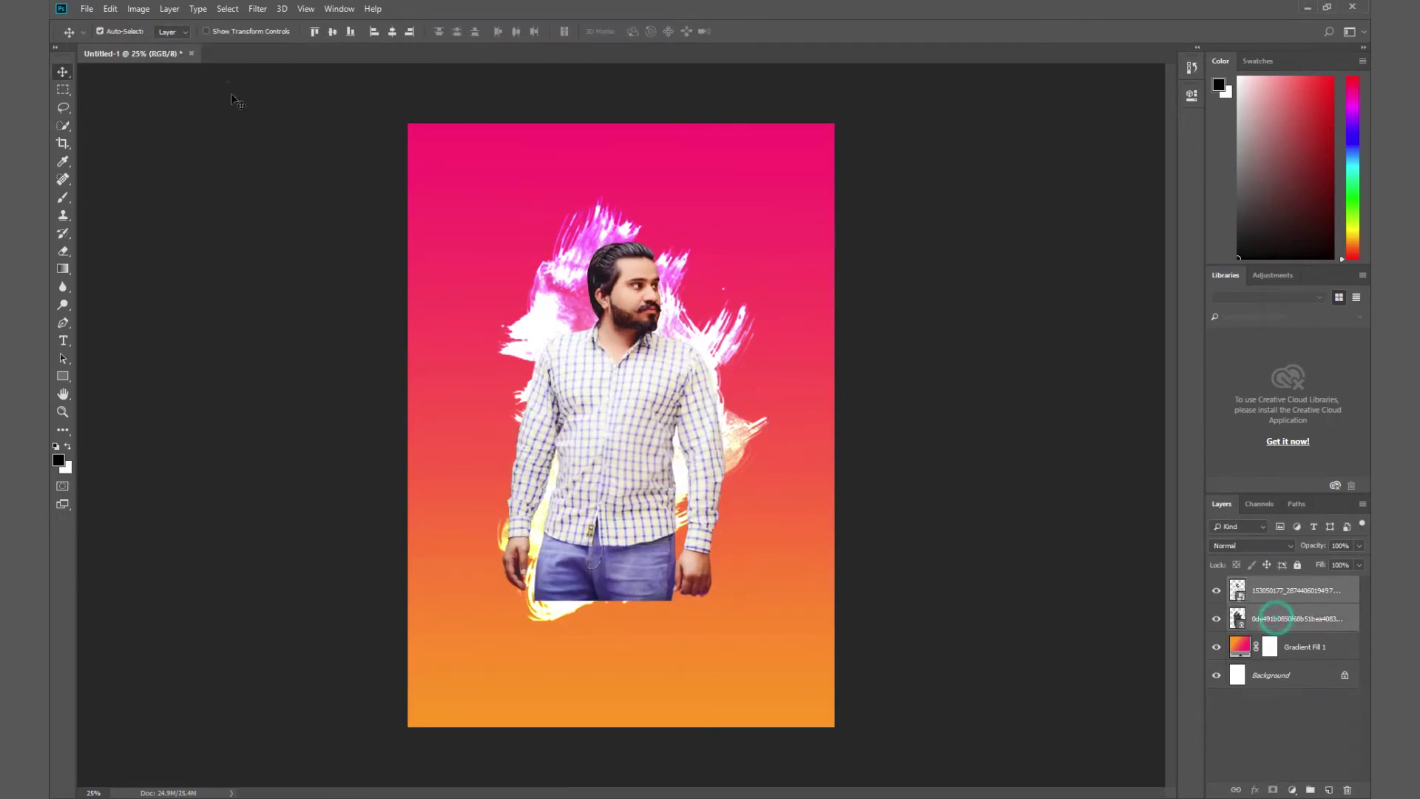
Scale the man and splash layers up together with Free Transform.
{"action": "left_click", "coordinate": [110, 9]}
{"action": "left_click", "coordinate": [159, 297]}
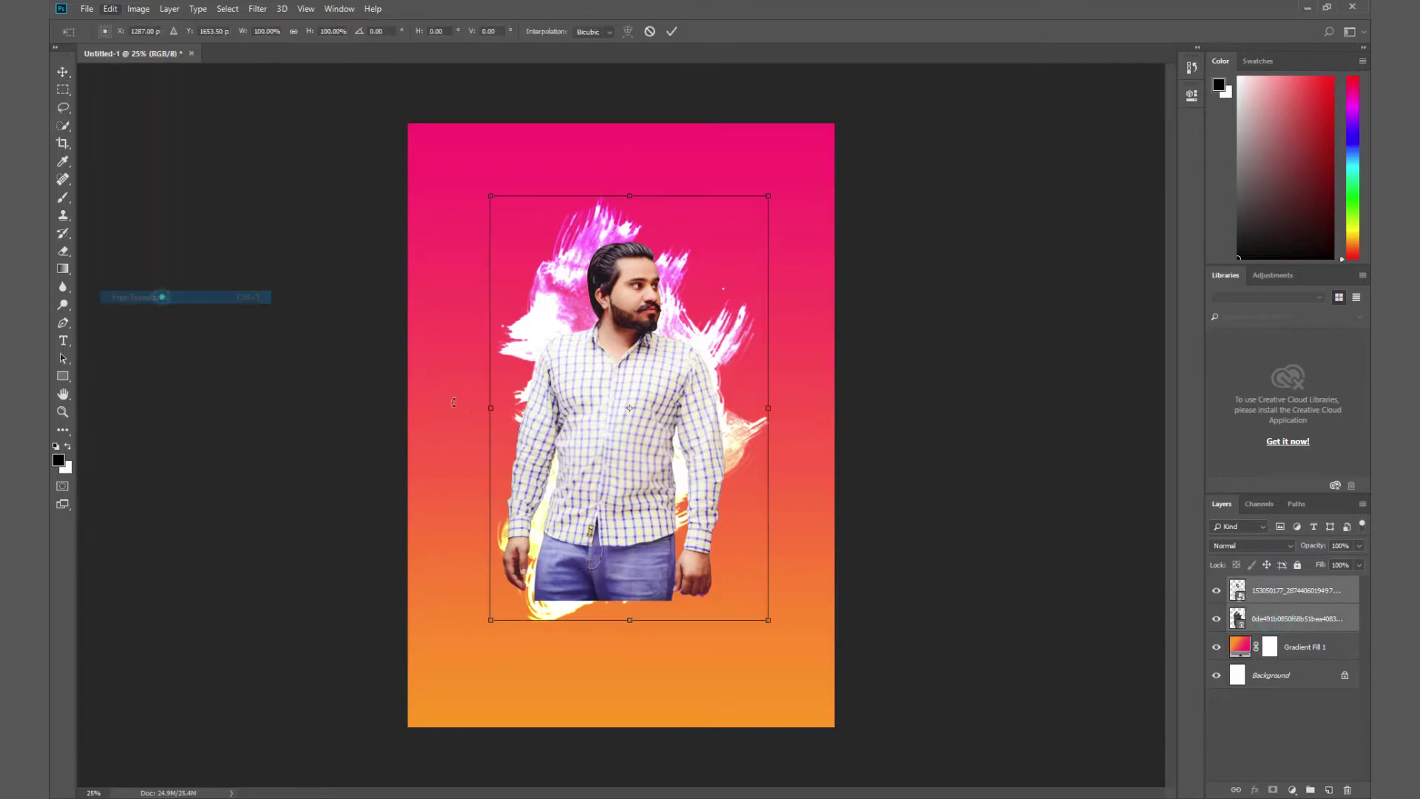
{"action": "left_click_drag", "start_coordinate": [766, 618], "coordinate": [769, 618]}
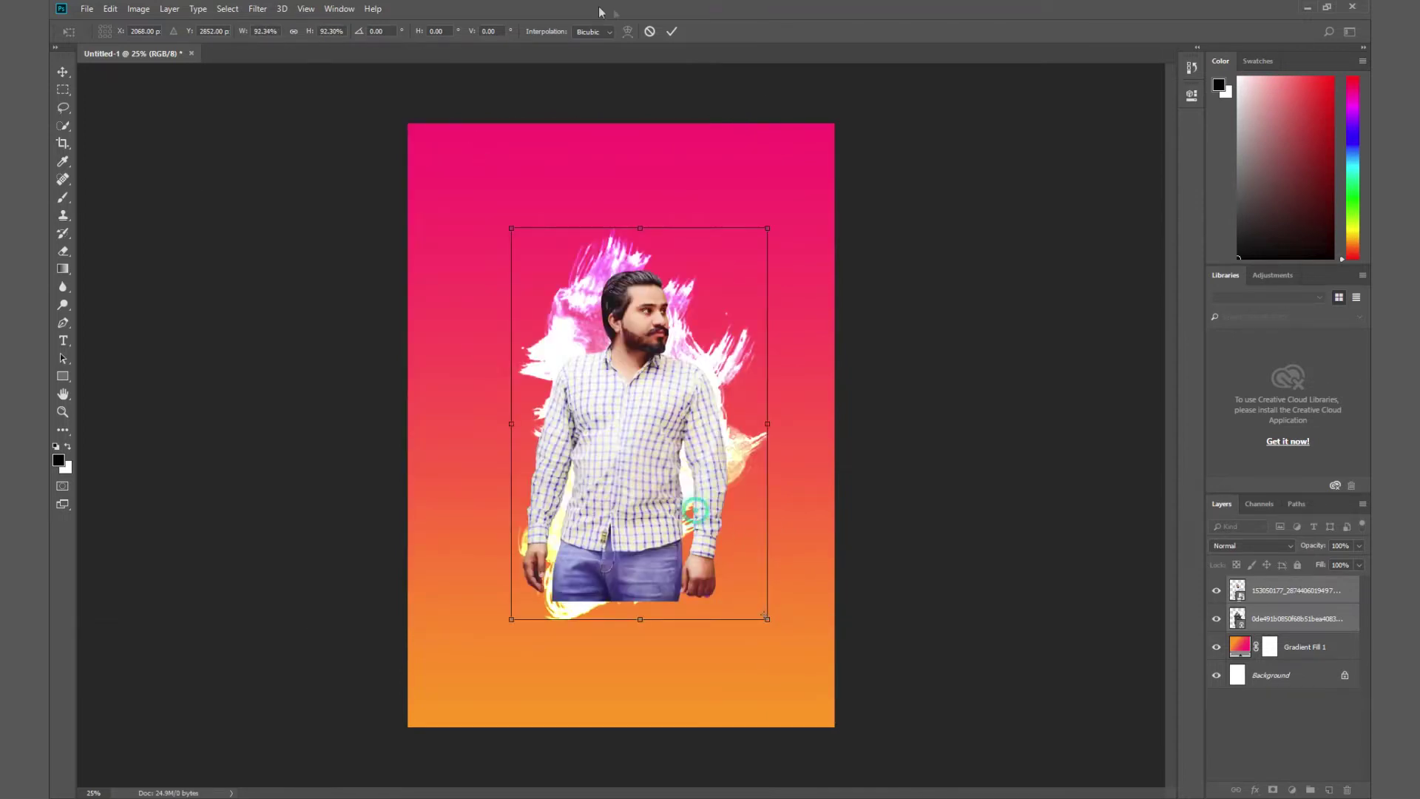
{"action": "left_click", "coordinate": [669, 32]}
{"action": "key", "text": "ctrl+t"}
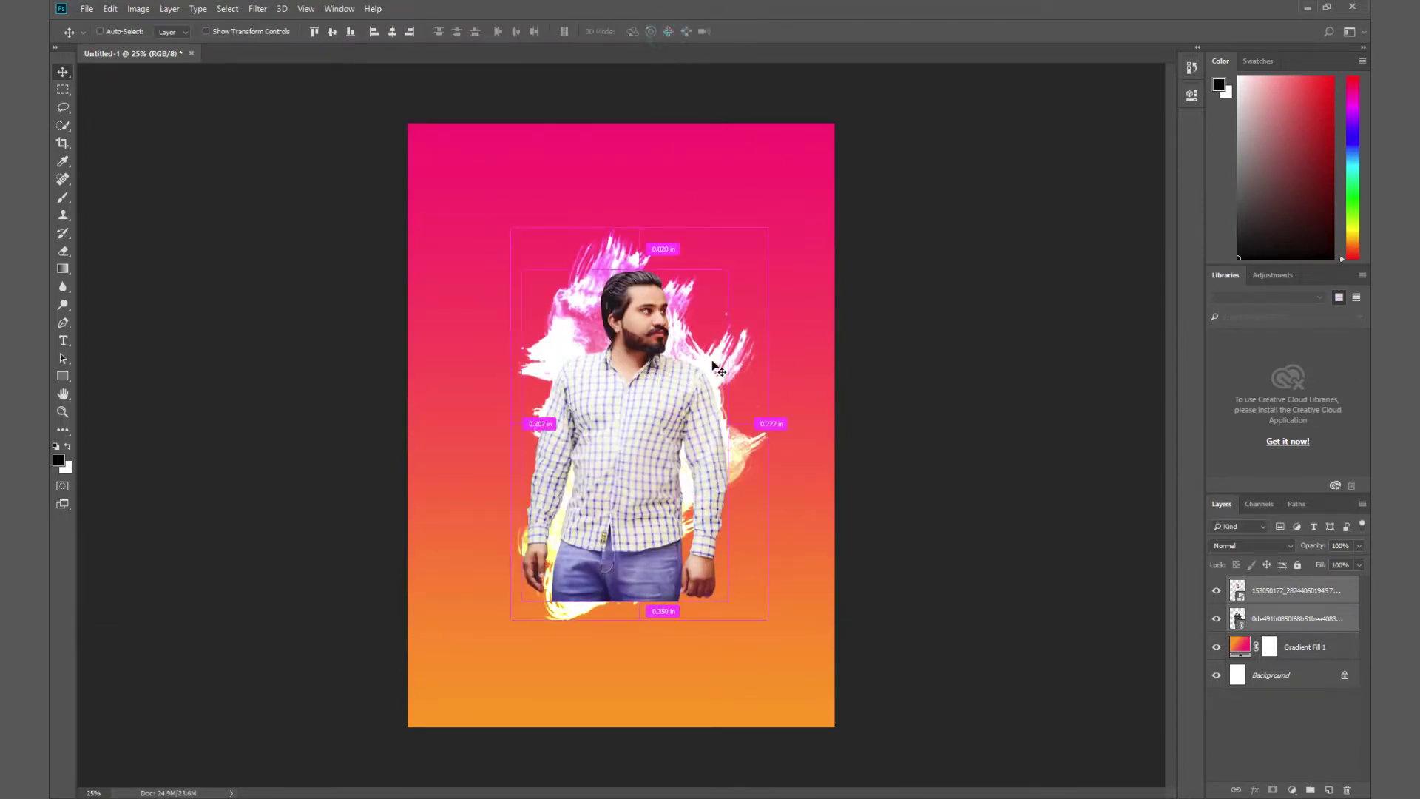
{"action": "left_click_drag", "start_coordinate": [766, 225], "coordinate": [779, 211]}
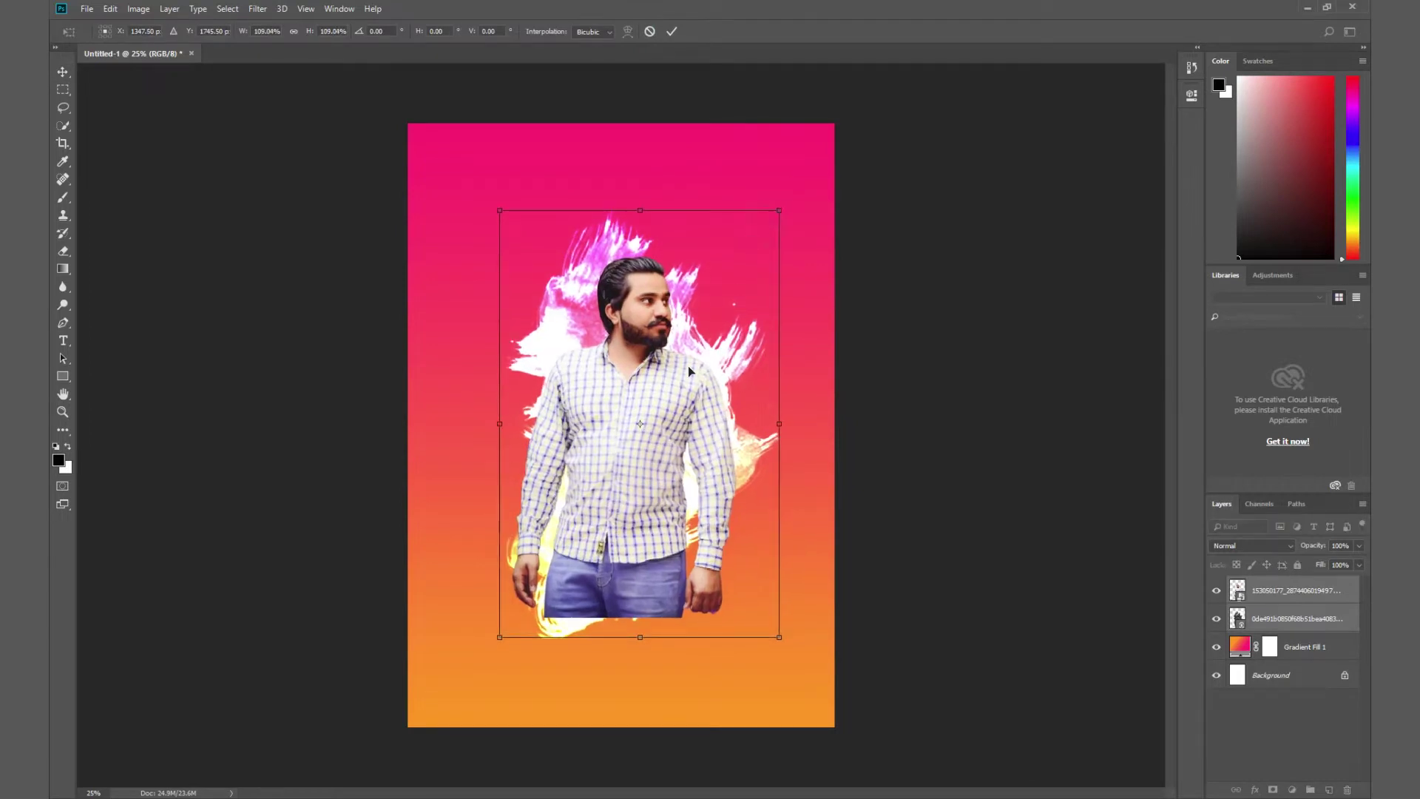
{"action": "left_click", "coordinate": [672, 32]}
{"action": "left_click_drag", "start_coordinate": [649, 413], "coordinate": [651, 397]}
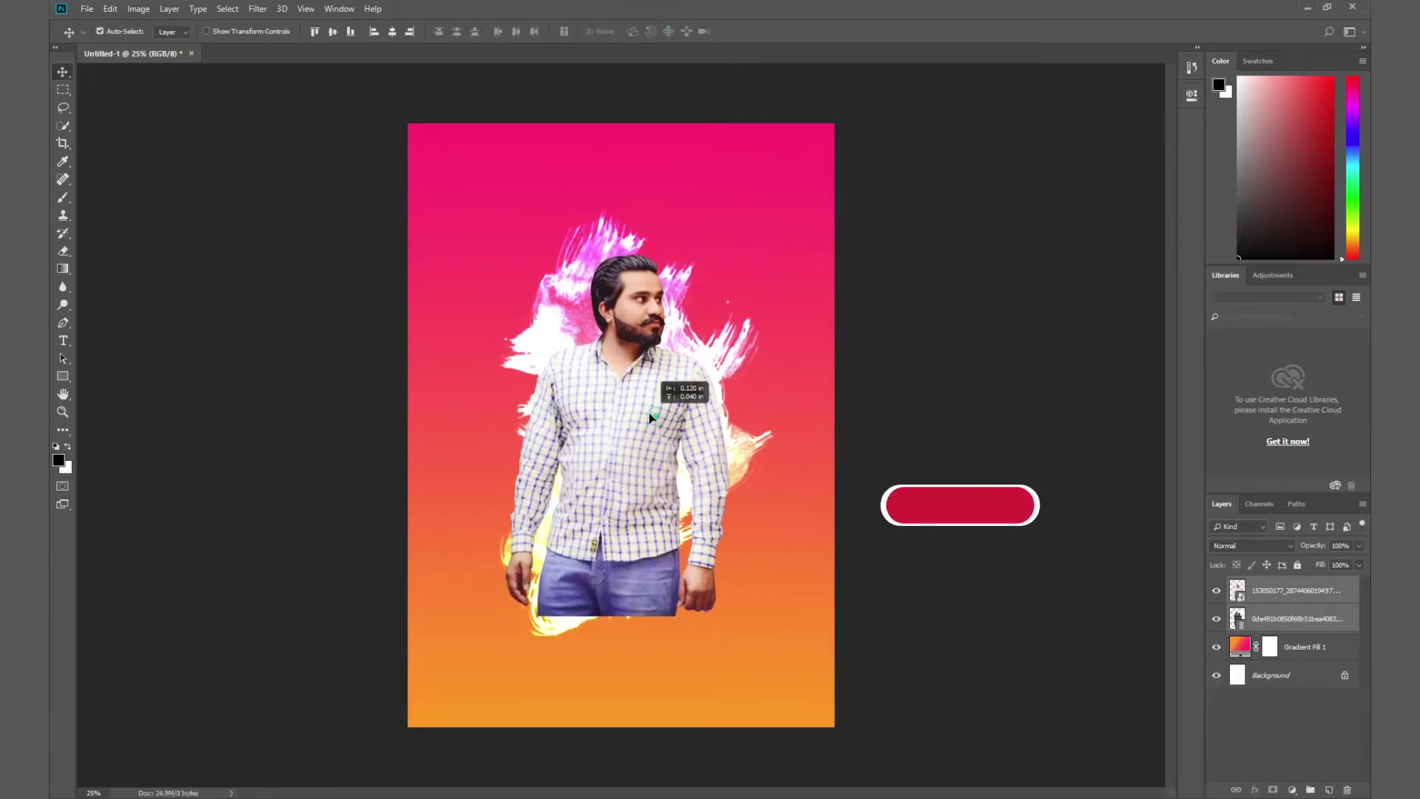
Shrink the man photo slightly and centre it over the splash.
{"action": "key", "text": "ctrl+t"}
{"action": "left_click_drag", "start_coordinate": [778, 620], "coordinate": [772, 612]}
{"action": "mouse_move", "coordinate": [651, 406]}
{"action": "left_mouse_down"}
{"action": "mouse_move", "coordinate": [641, 422]}
{"action": "mouse_move", "coordinate": [644, 405]}
{"action": "left_mouse_up"}
{"action": "key", "text": "Return"}
{"action": "key", "text": "shift+Right"}
{"action": "key", "text": "shift+Right"}
{"action": "key", "text": "shift+Right"}
{"action": "key", "text": "shift+Right"}
{"action": "left_click_drag", "start_coordinate": [644, 405], "coordinate": [641, 400]}
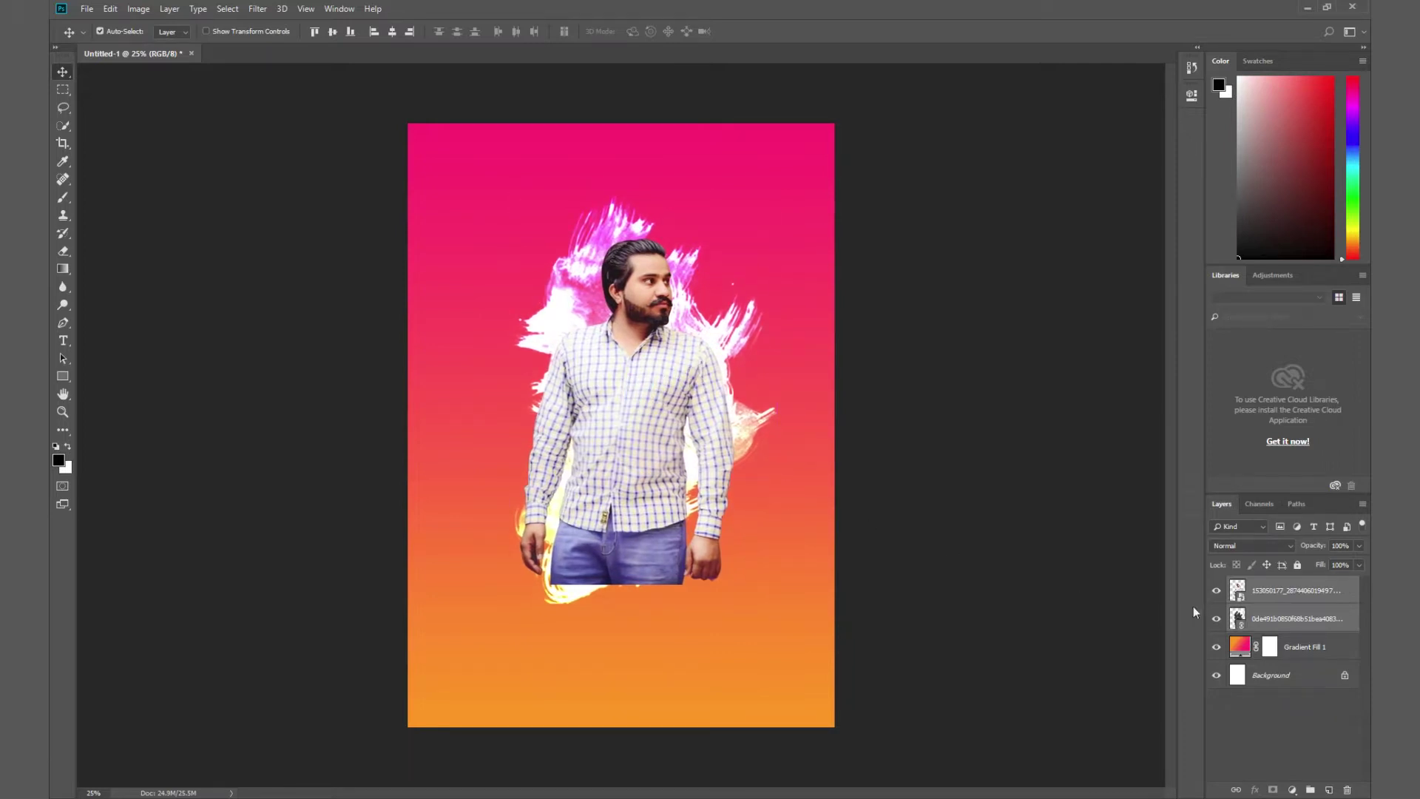
Duplicate the splash, shrink it to about 64% and tilt it beside the left shoulder.
{"action": "left_click", "coordinate": [1284, 590]}
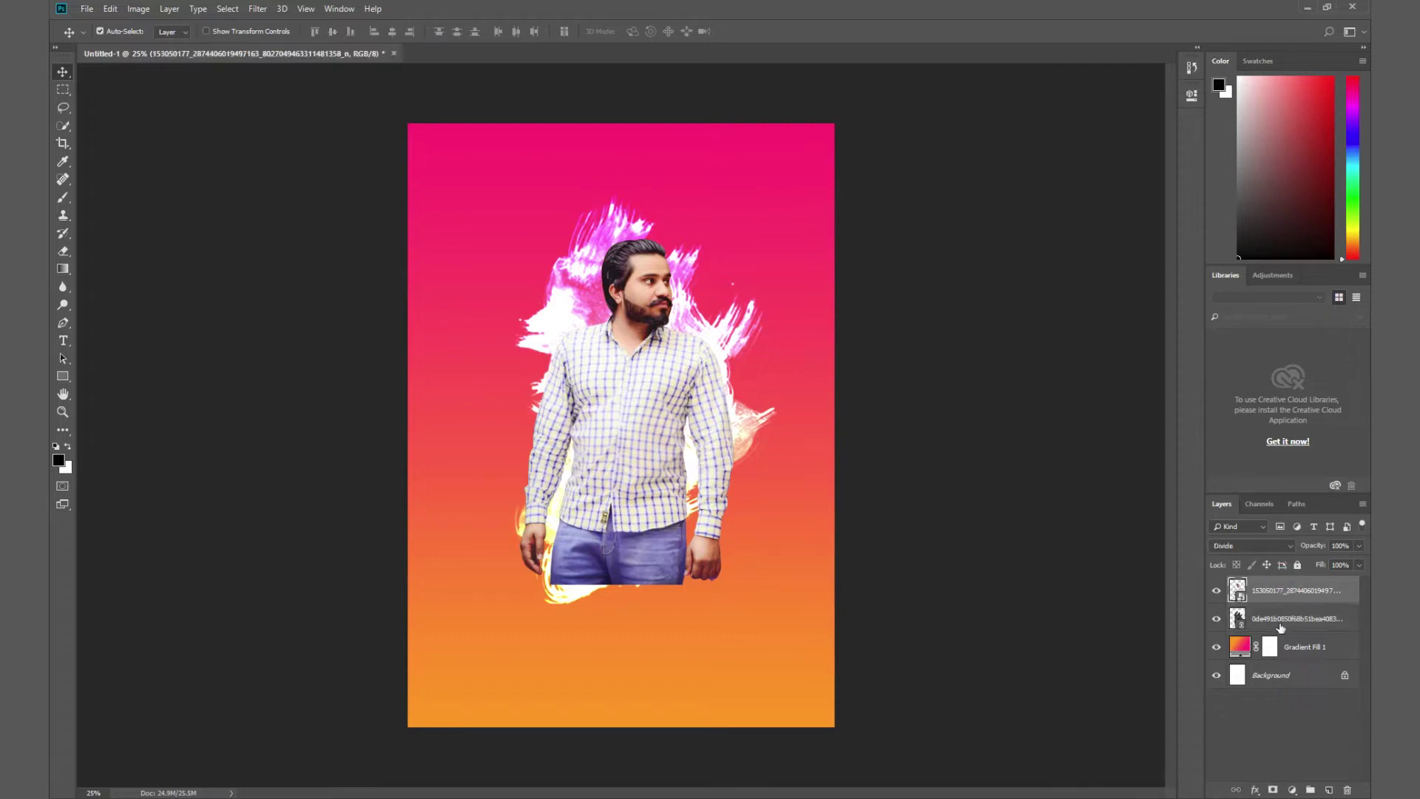
{"action": "left_click", "coordinate": [1291, 619]}
{"action": "key", "text": "ctrl+j"}
{"action": "key", "text": "ctrl+t"}
{"action": "left_click_drag", "start_coordinate": [776, 194], "coordinate": [697, 317]}
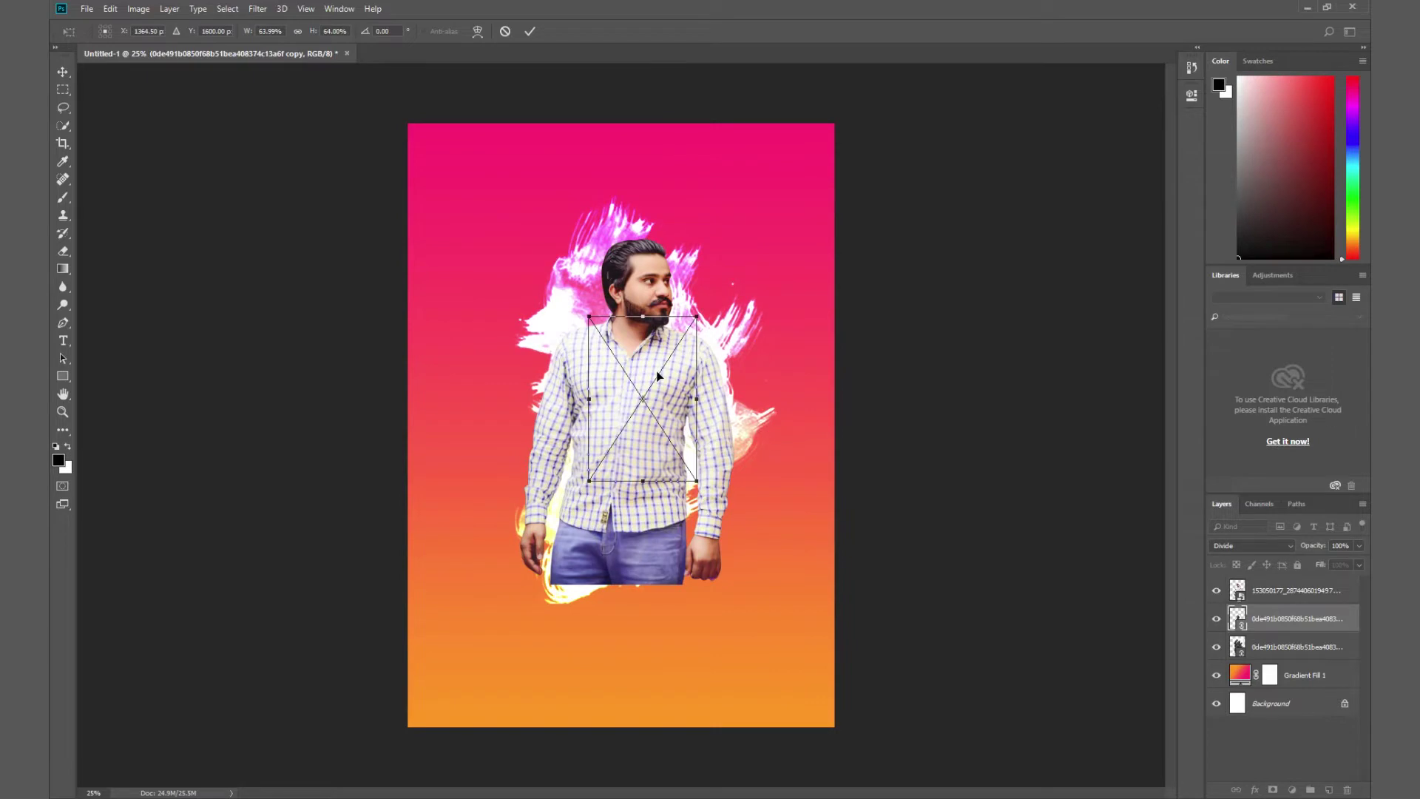
{"action": "left_click_drag", "start_coordinate": [658, 376], "coordinate": [559, 354]}
{"action": "left_click_drag", "start_coordinate": [680, 366], "coordinate": [670, 343]}
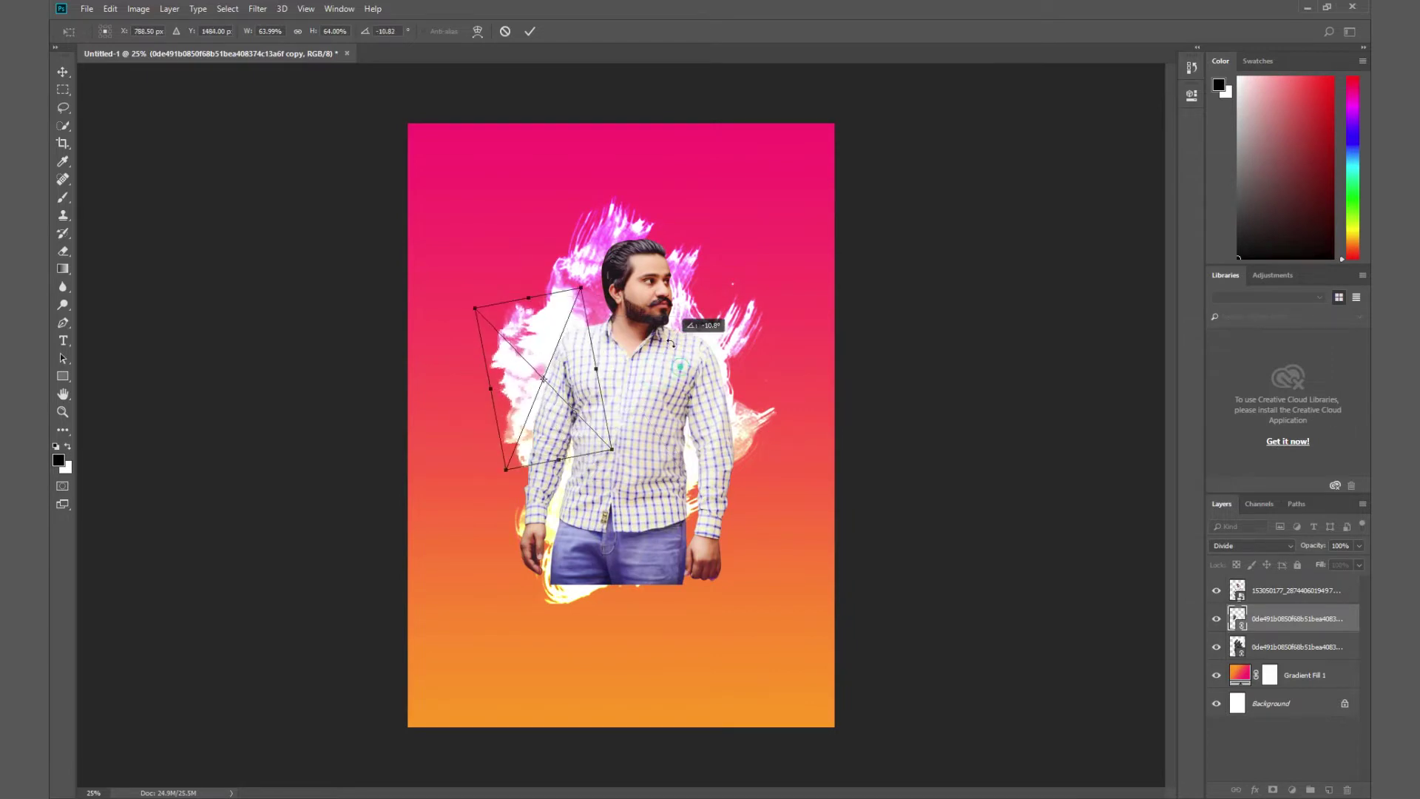
{"action": "left_click_drag", "start_coordinate": [516, 385], "coordinate": [530, 385]}
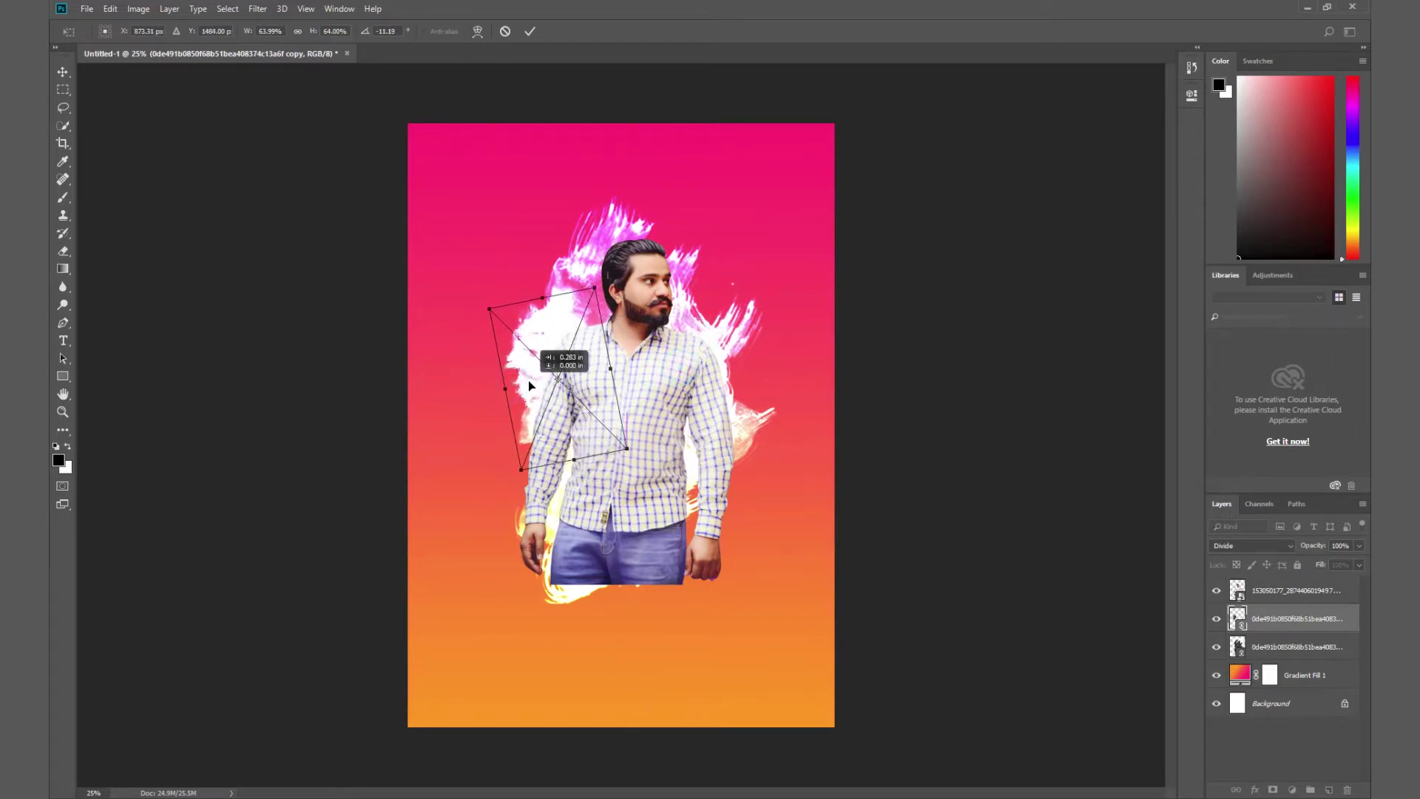
{"action": "key", "text": "Return"}
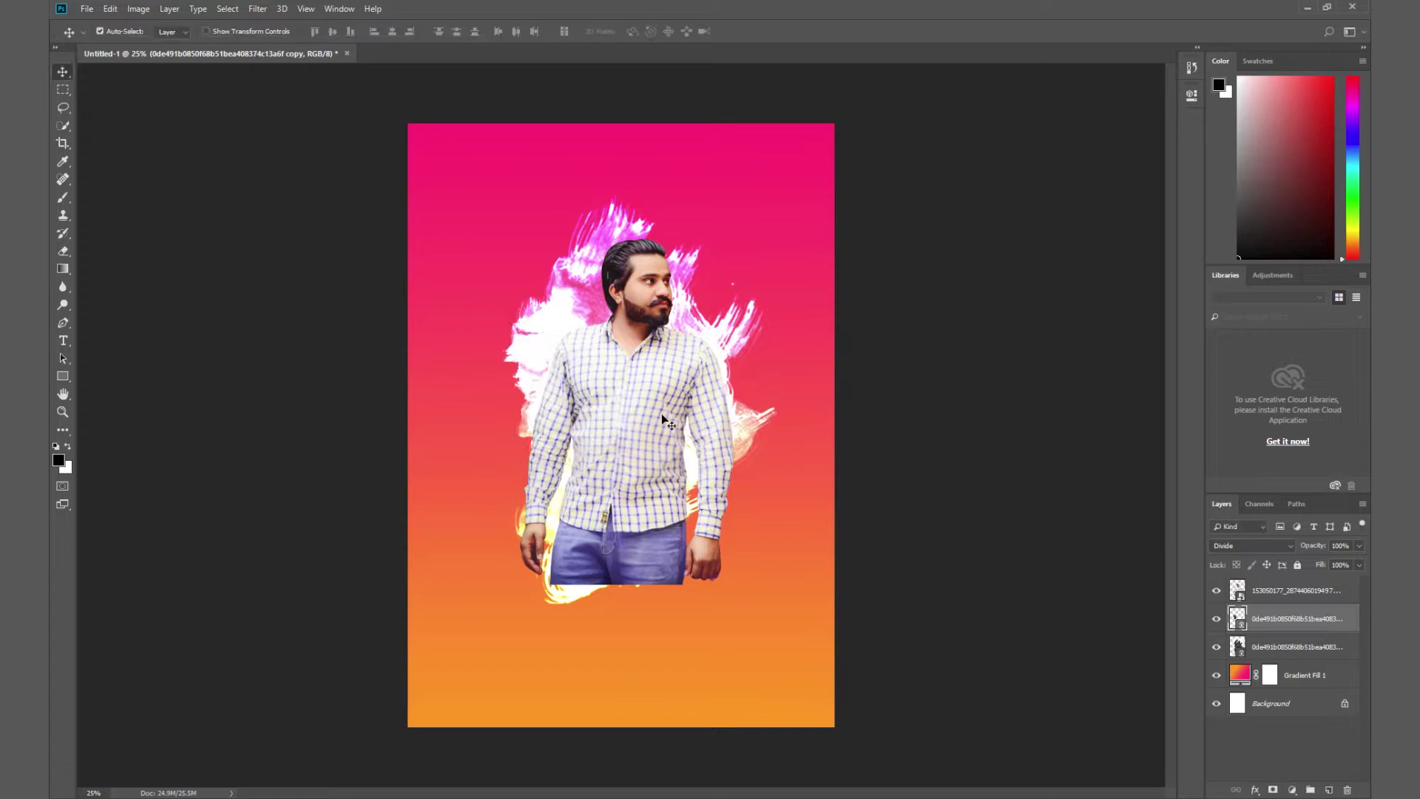
Duplicate that splash again and move the copy to the man's right side.
{"action": "key", "text": "ctrl+j"}
{"action": "key", "text": "ctrl+t"}
{"action": "left_click_drag", "start_coordinate": [616, 406], "coordinate": [735, 395]}
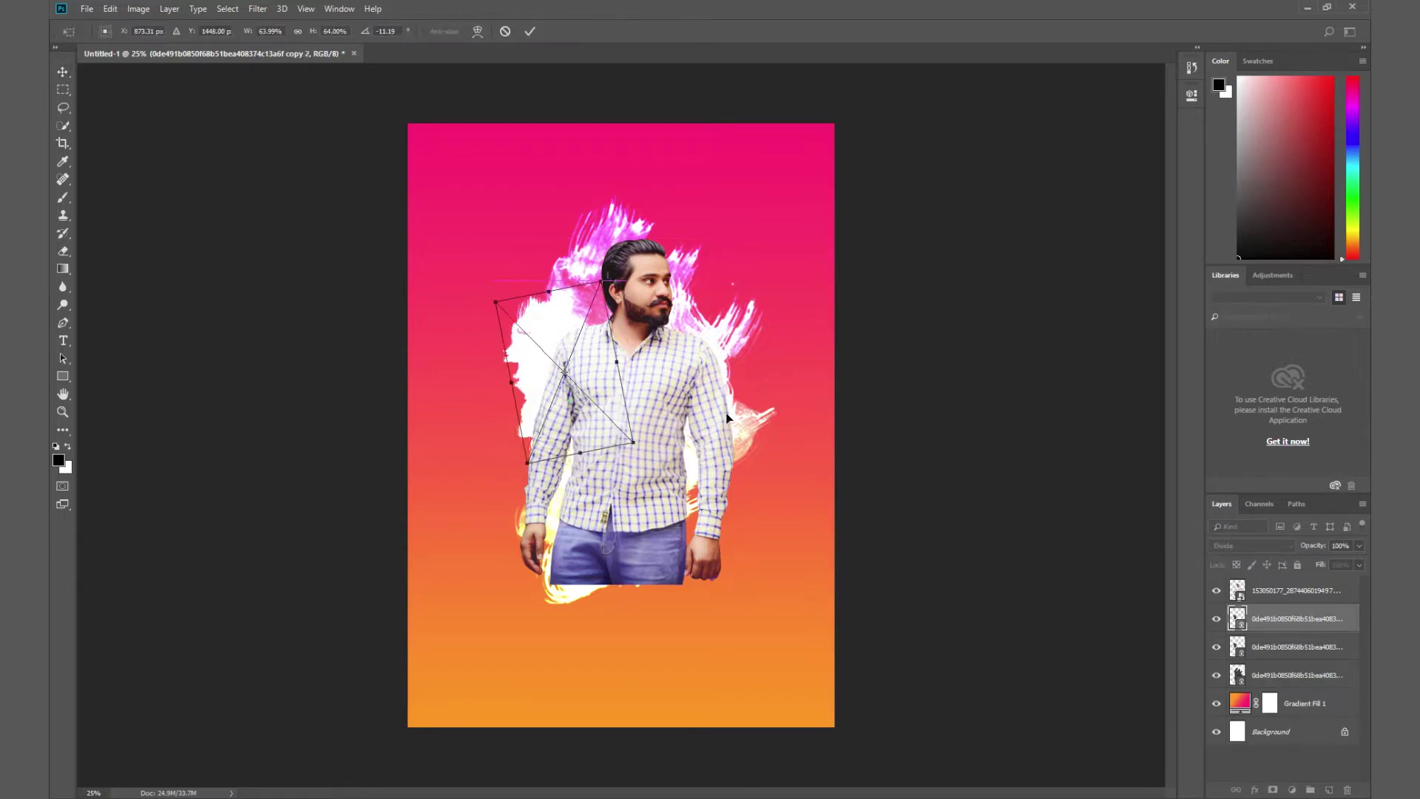
{"action": "key", "text": "Return"}
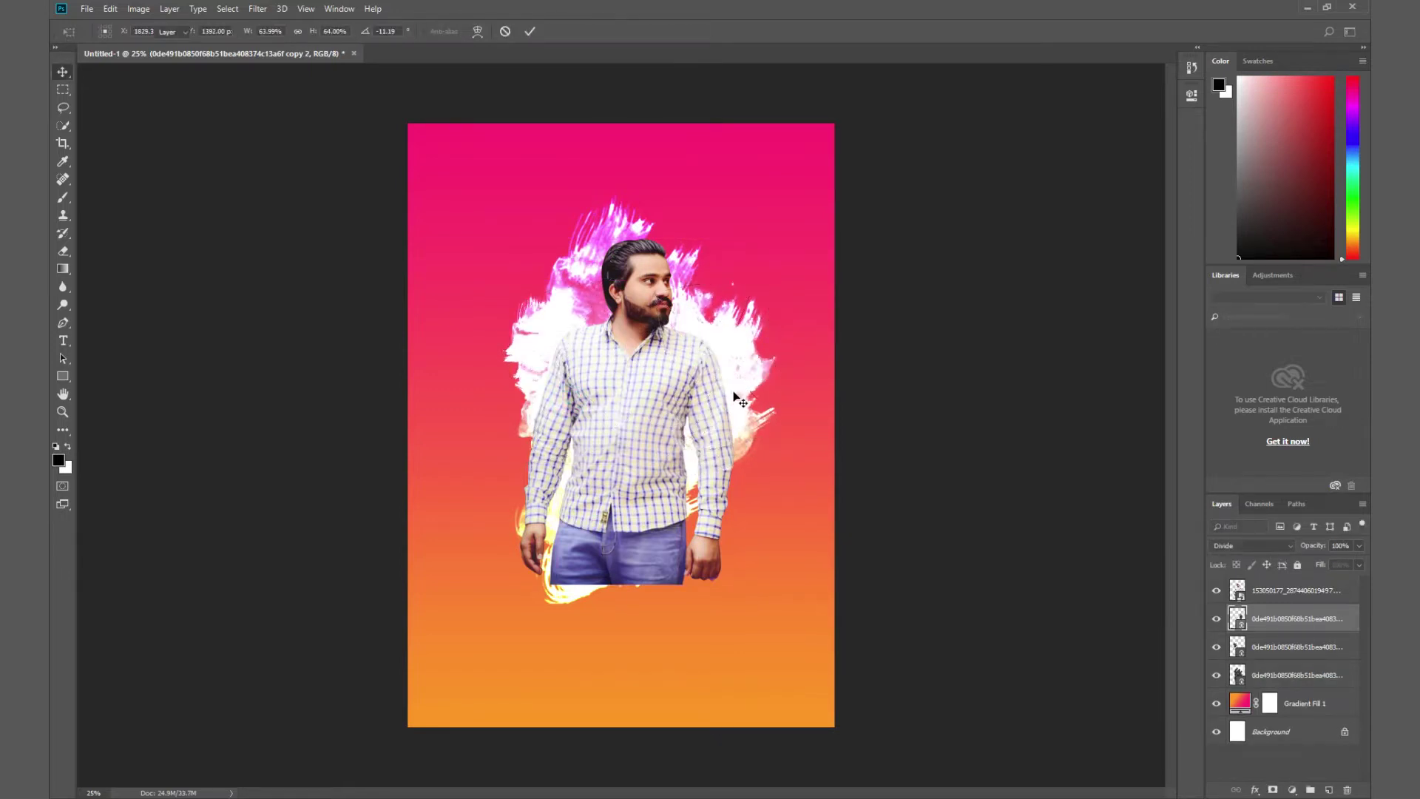
{"action": "key", "text": "ctrl+minus"}
{"action": "key", "text": "ctrl+plus"}
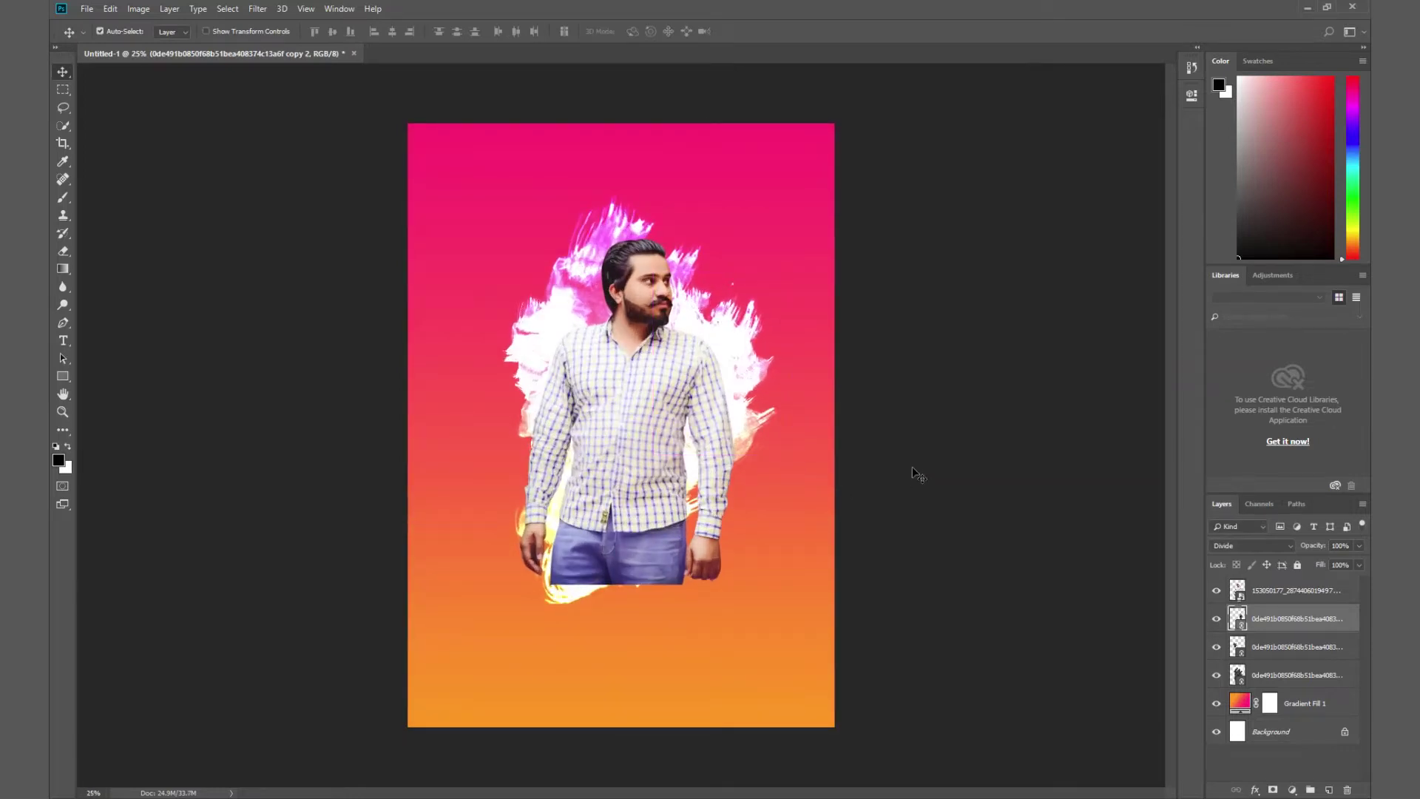
{"action": "left_click", "coordinate": [1277, 648]}
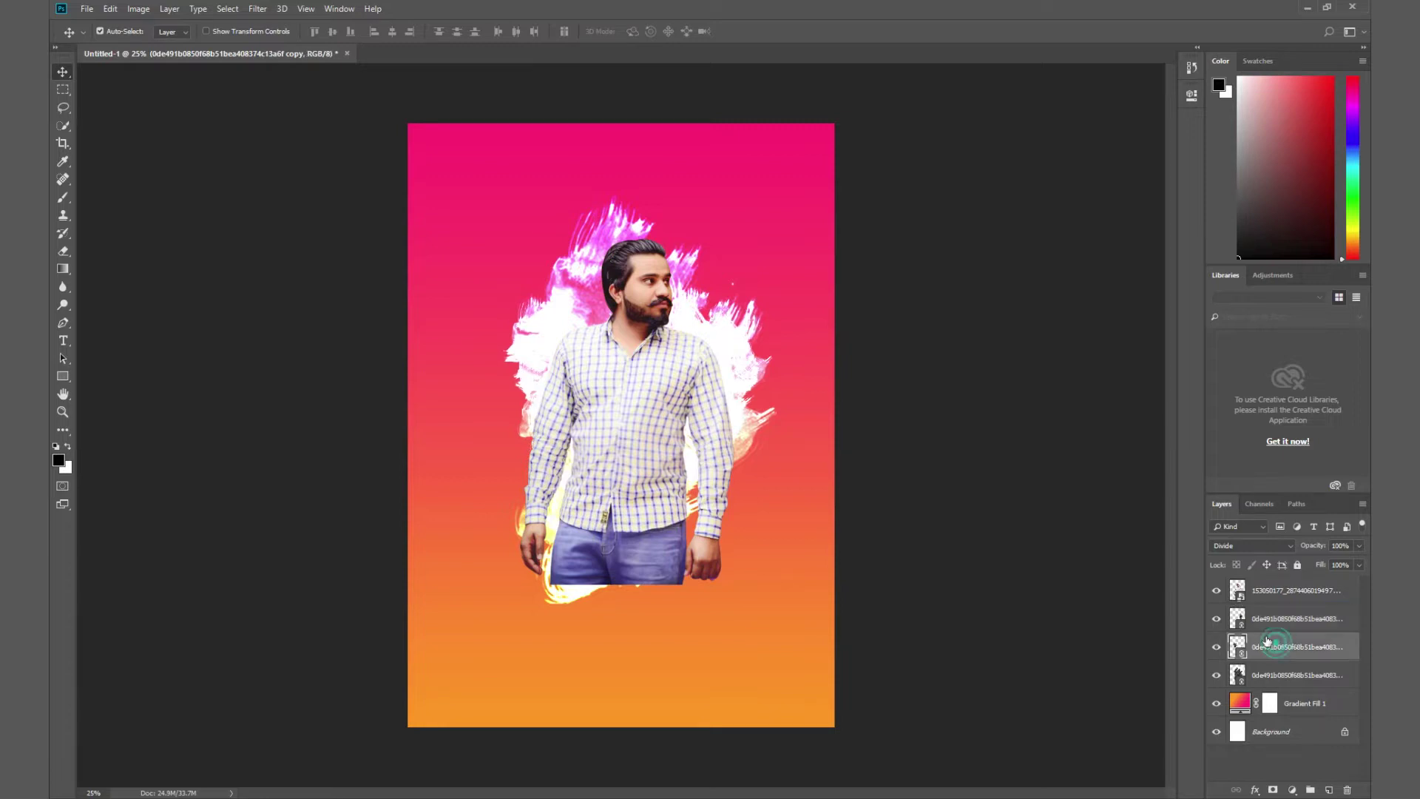
{"action": "left_click", "coordinate": [1284, 675]}
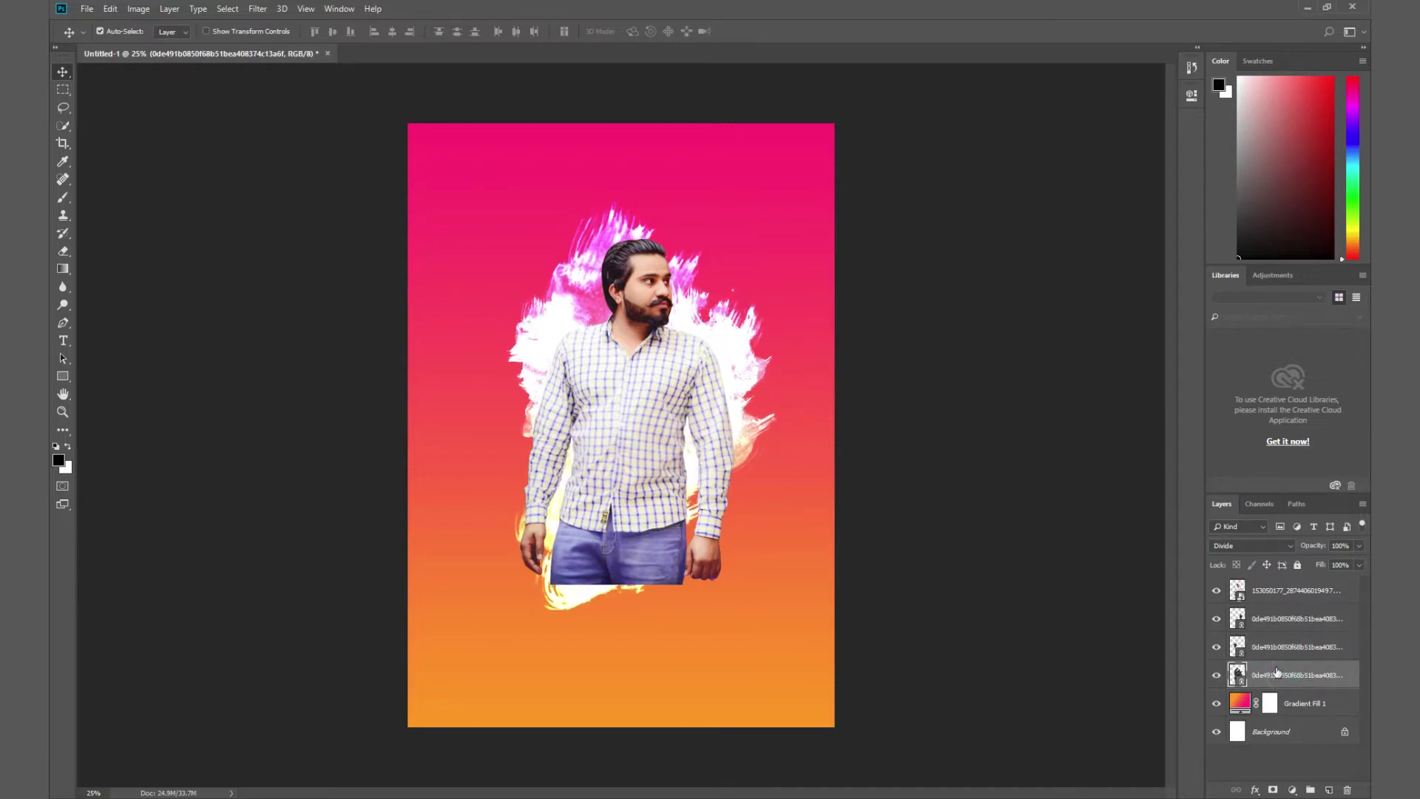
Add a layer mask to the man photo with a gradient fading the jeans' bottom.
{"action": "left_click", "coordinate": [1281, 605]}
{"action": "left_click", "coordinate": [1273, 790]}
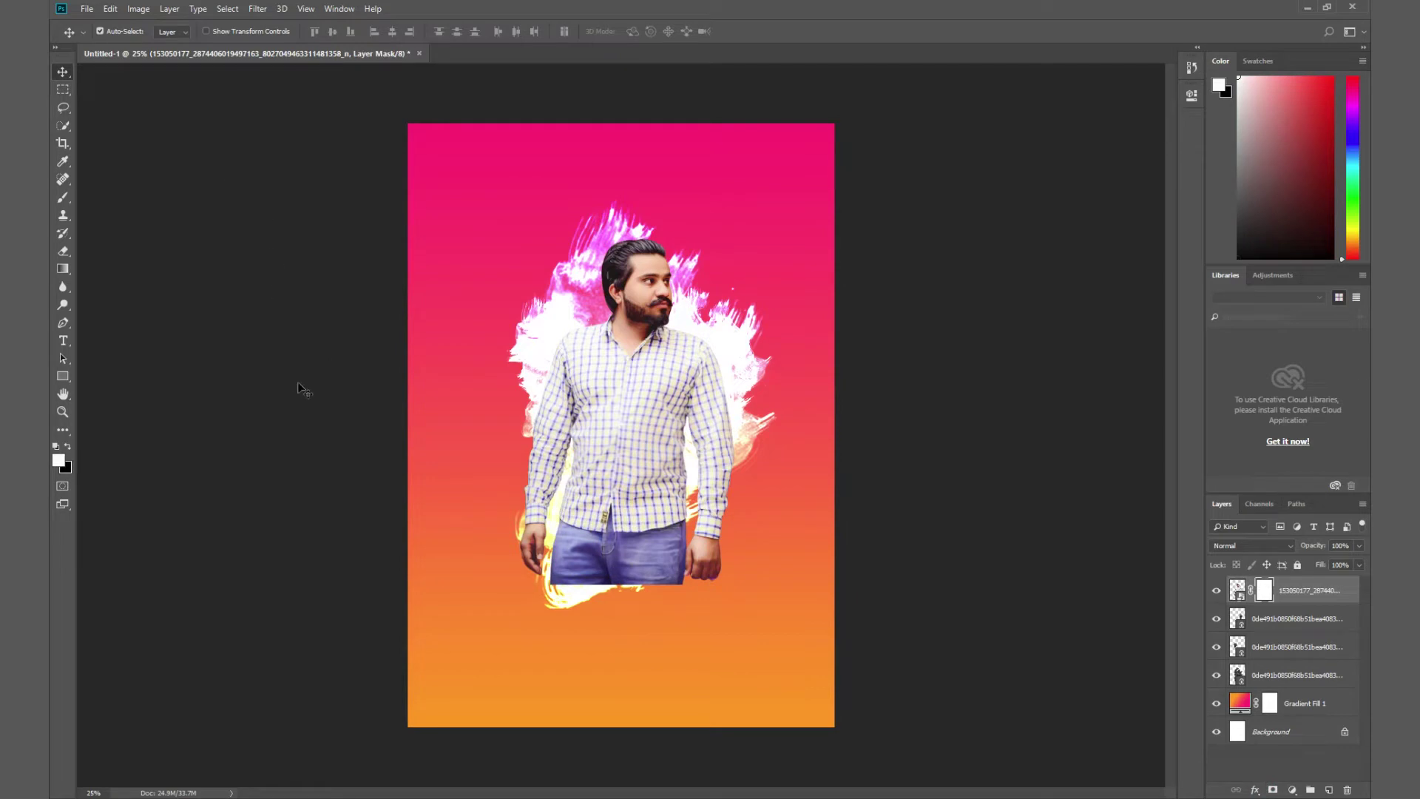
{"action": "key", "text": "g"}
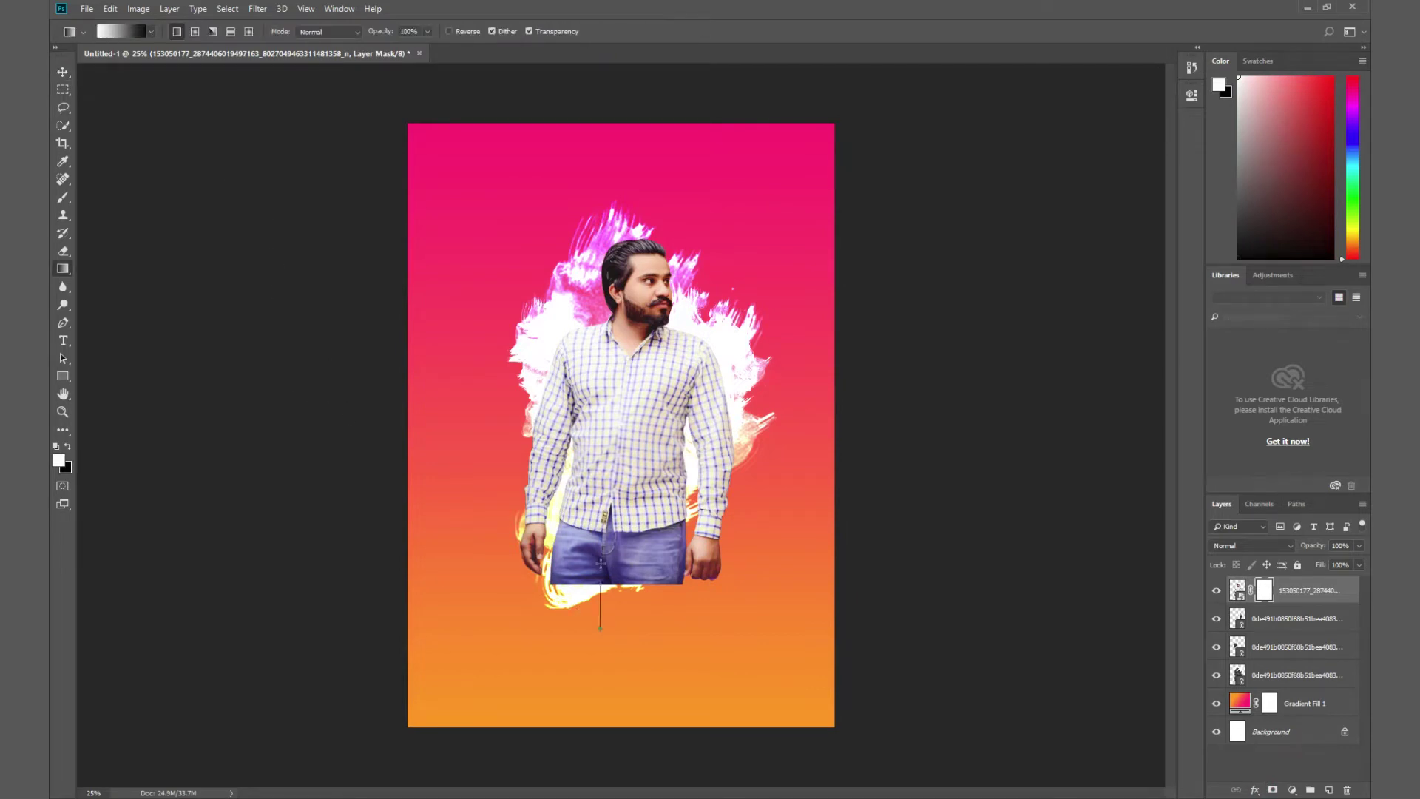
{"action": "left_click_drag", "start_coordinate": [600, 562], "coordinate": [605, 553]}
{"action": "key", "text": "ctrl+z"}
{"action": "left_click_drag", "start_coordinate": [634, 664], "coordinate": [631, 658]}
{"action": "key", "text": "ctrl+z"}
{"action": "mouse_move", "coordinate": [637, 560]}
{"action": "left_mouse_down"}
{"action": "mouse_move", "coordinate": [617, 660]}
{"action": "mouse_move", "coordinate": [619, 645]}
{"action": "left_mouse_up"}
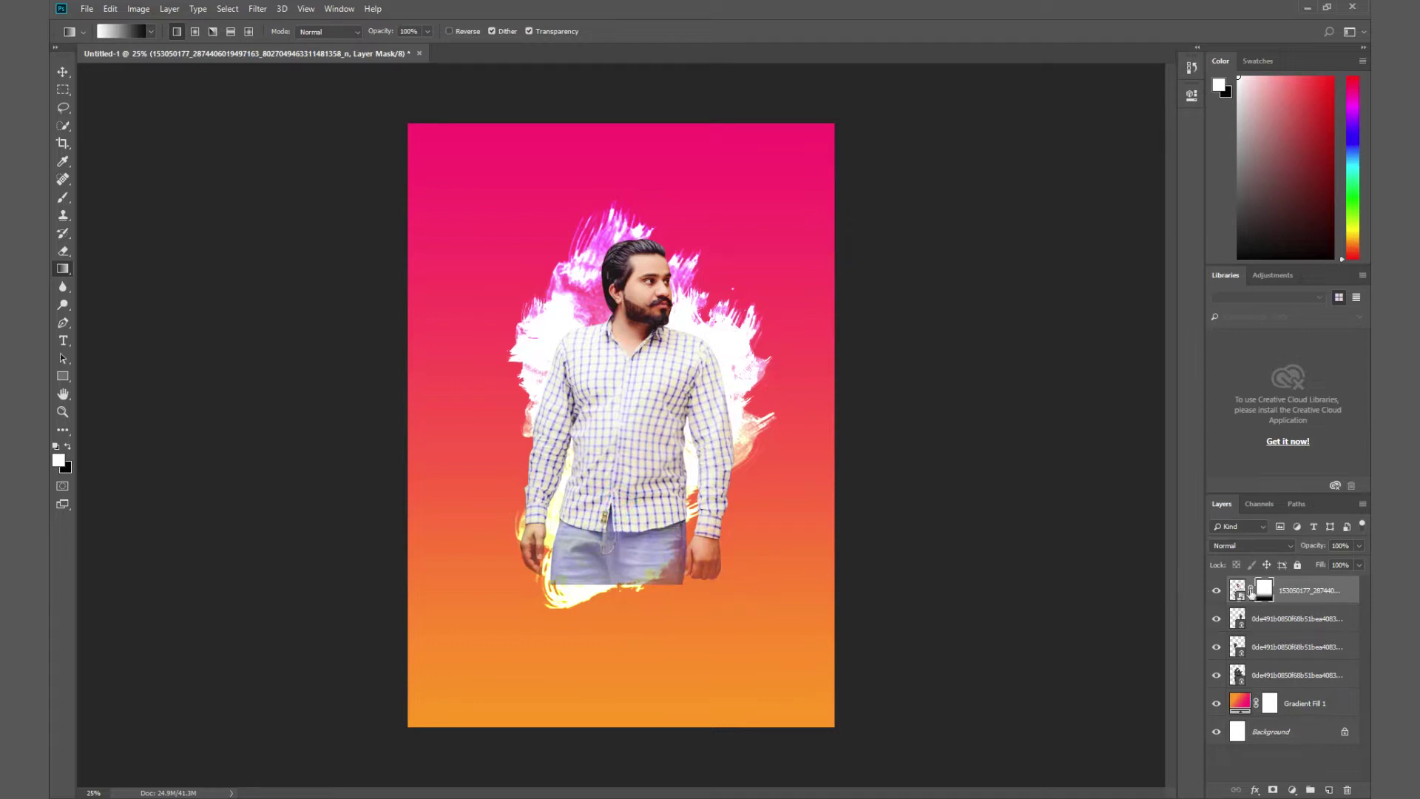
Rasterize the man photo smart object and select the plain Eraser tool.
{"action": "left_click", "coordinate": [1237, 589]}
{"action": "key", "text": "e"}
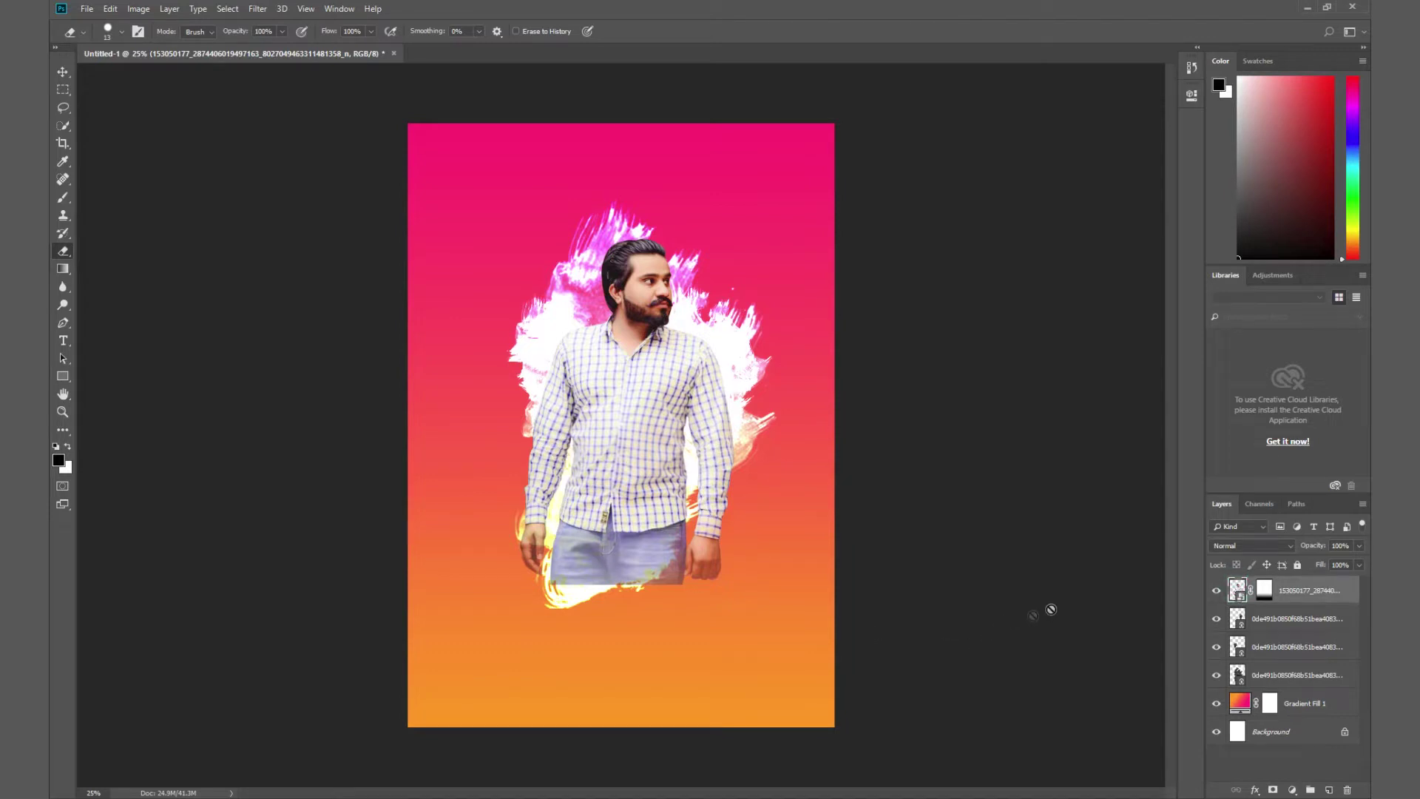
{"action": "right_click", "coordinate": [1239, 591]}
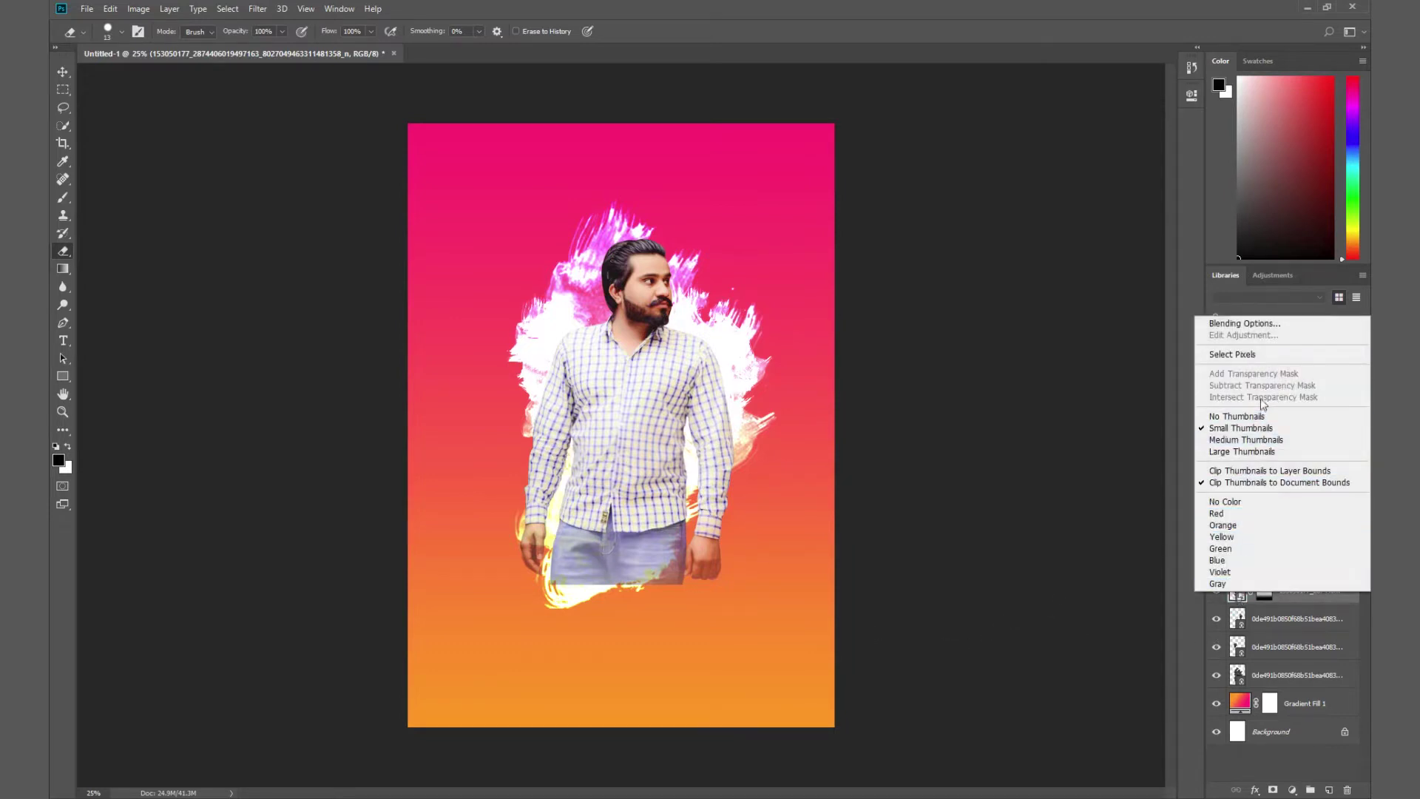
{"action": "right_click", "coordinate": [1317, 602]}
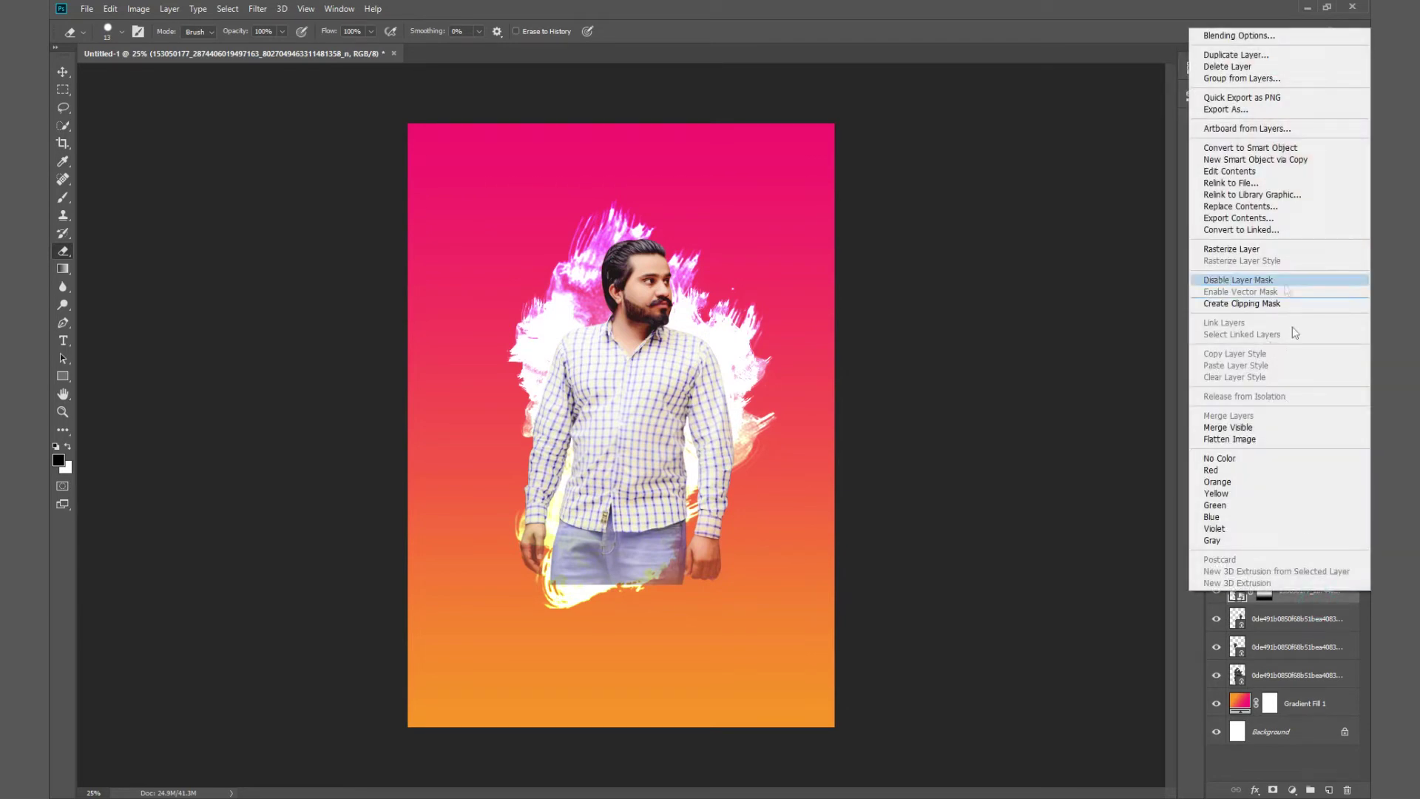
{"action": "left_click", "coordinate": [1314, 619]}
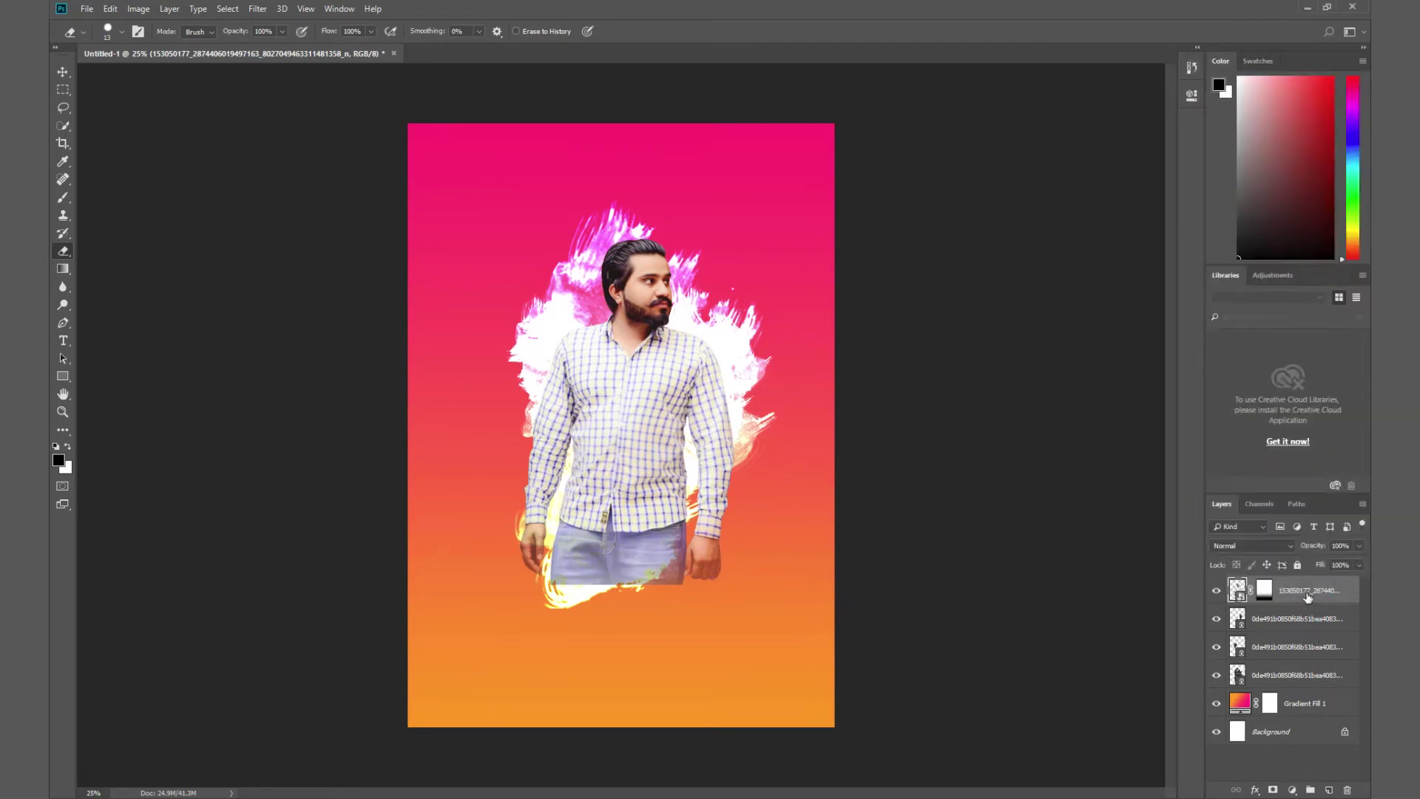
{"action": "left_click", "coordinate": [620, 572]}
{"action": "key", "text": "Return"}
{"action": "right_click", "coordinate": [62, 257]}
{"action": "left_click", "coordinate": [102, 247]}
{"action": "key", "text": "p"}
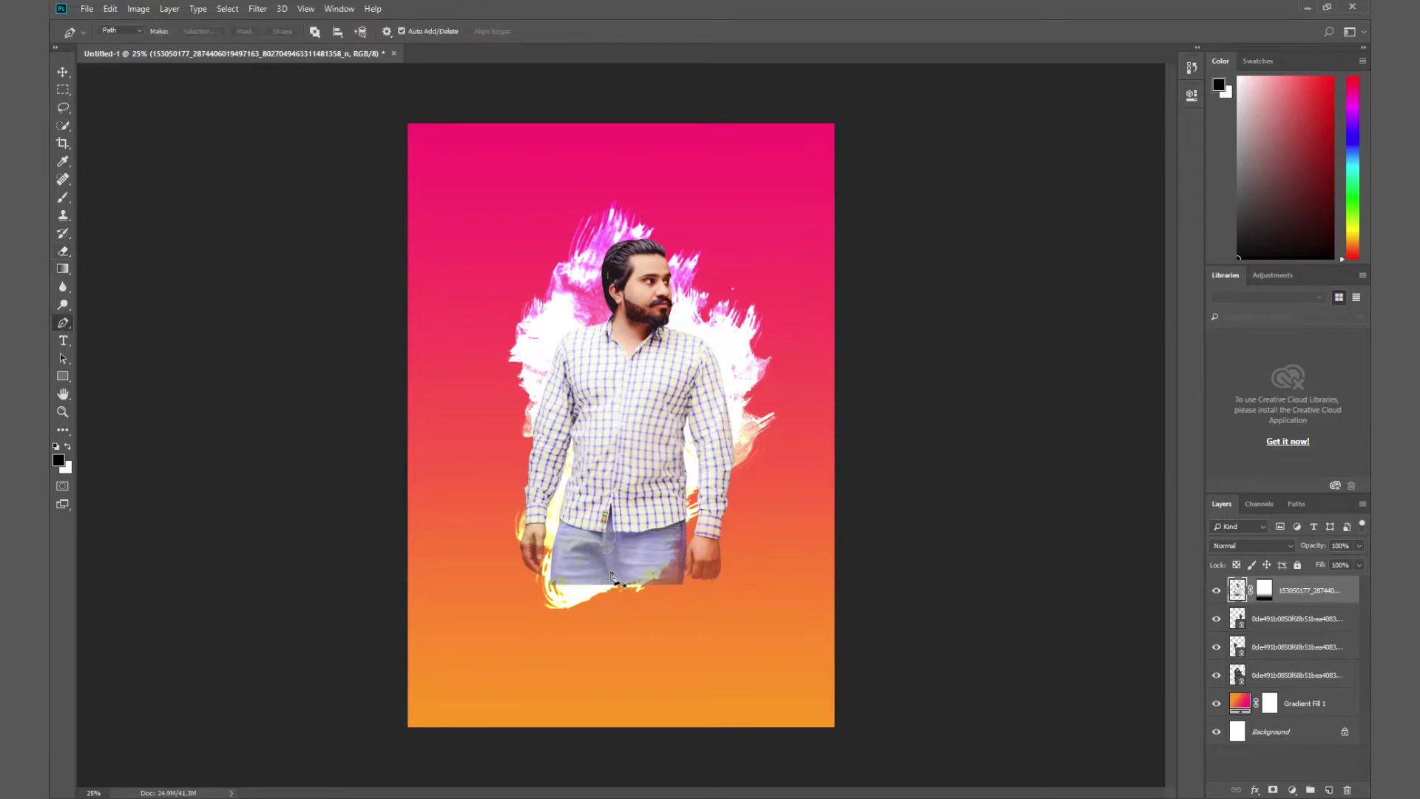
Erase the fire fringe below the jeans with a 250 px Soft Round eraser.
{"action": "key", "text": "e"}
{"action": "right_click", "coordinate": [615, 586]}
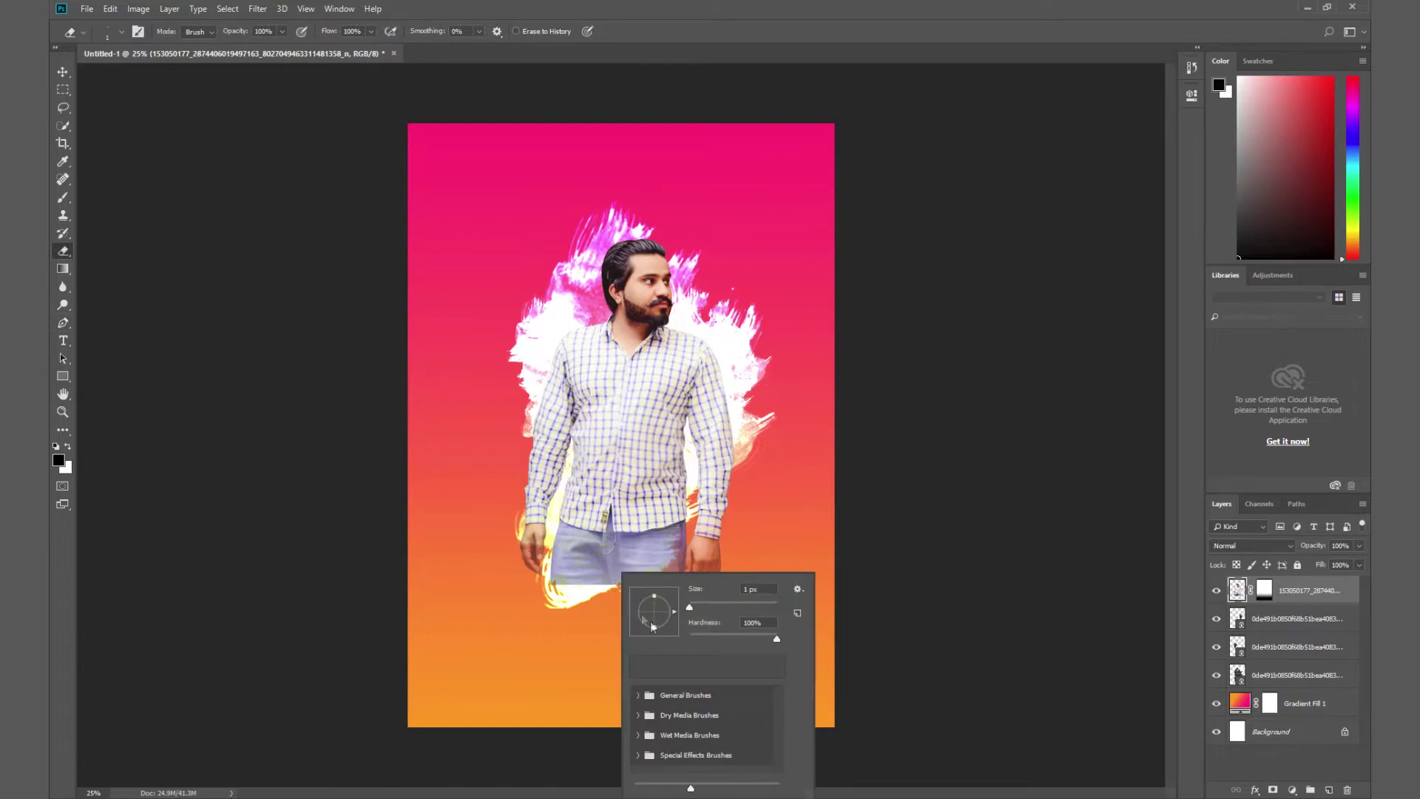
{"action": "left_click", "coordinate": [639, 696]}
{"action": "scroll", "coordinate": [707, 728], "scroll_direction": "down", "scroll_amount": 3}
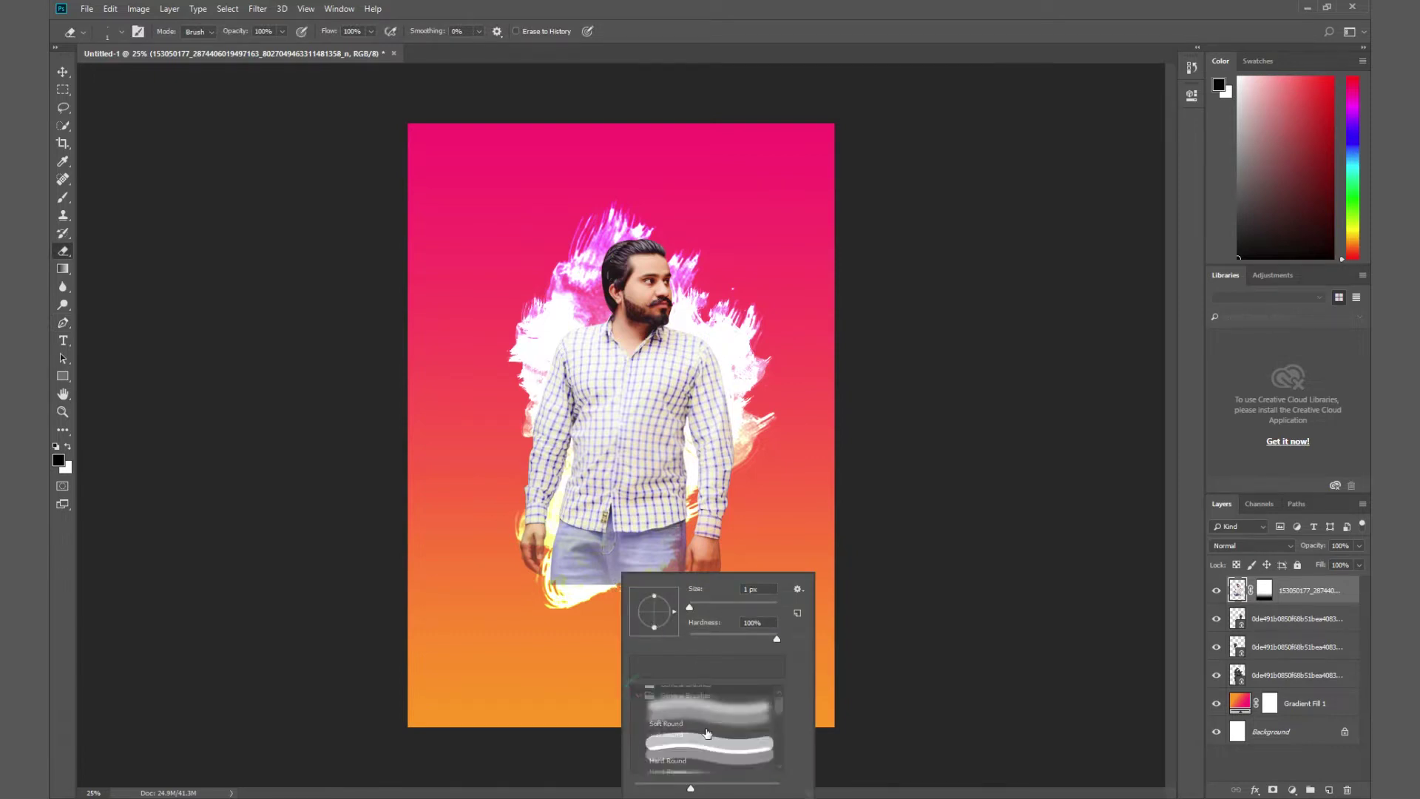
{"action": "double_click", "coordinate": [707, 728]}
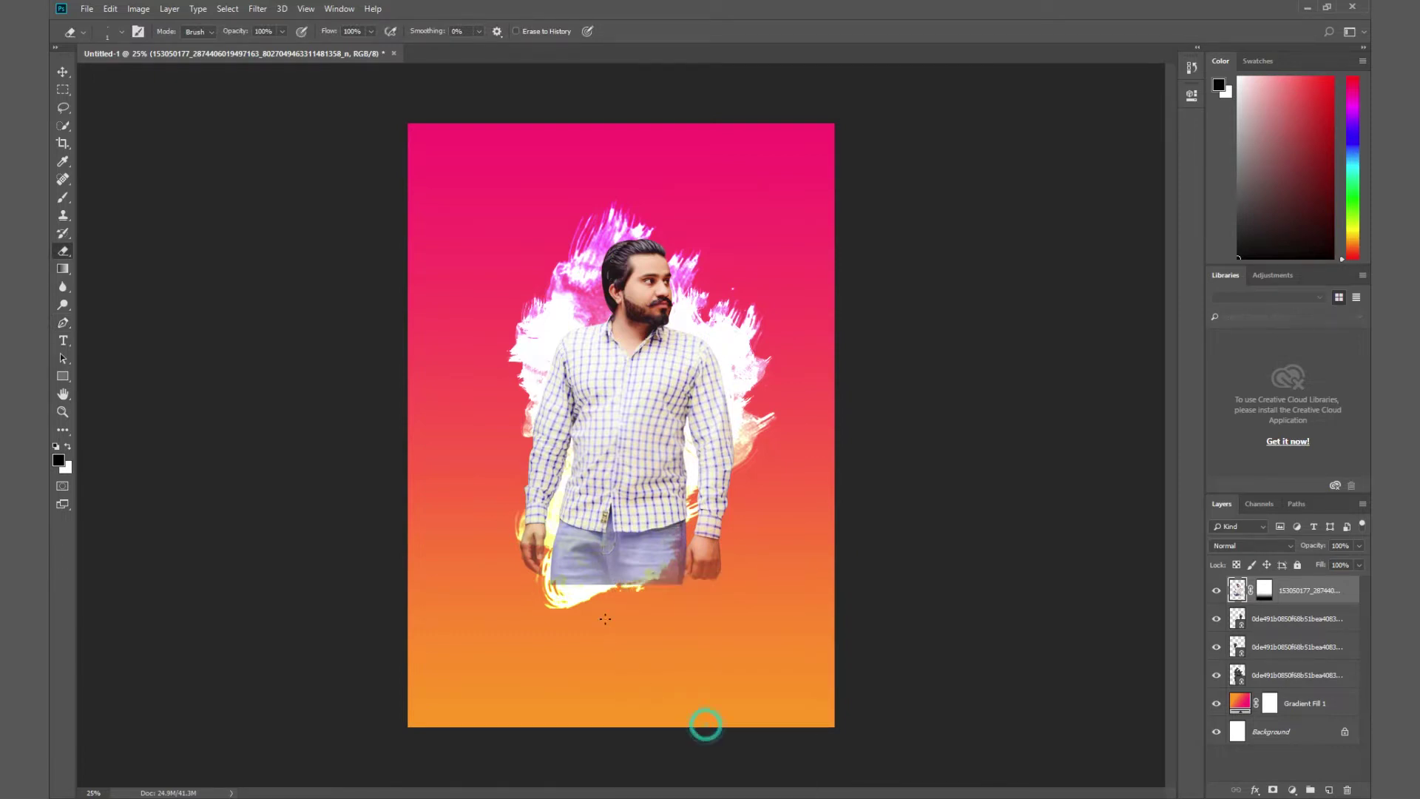
{"action": "key", "text": "bracketright"}
{"action": "key", "text": "bracketright"}
{"action": "key", "text": "bracketright"}
{"action": "left_click_drag", "start_coordinate": [555, 589], "coordinate": [680, 590]}
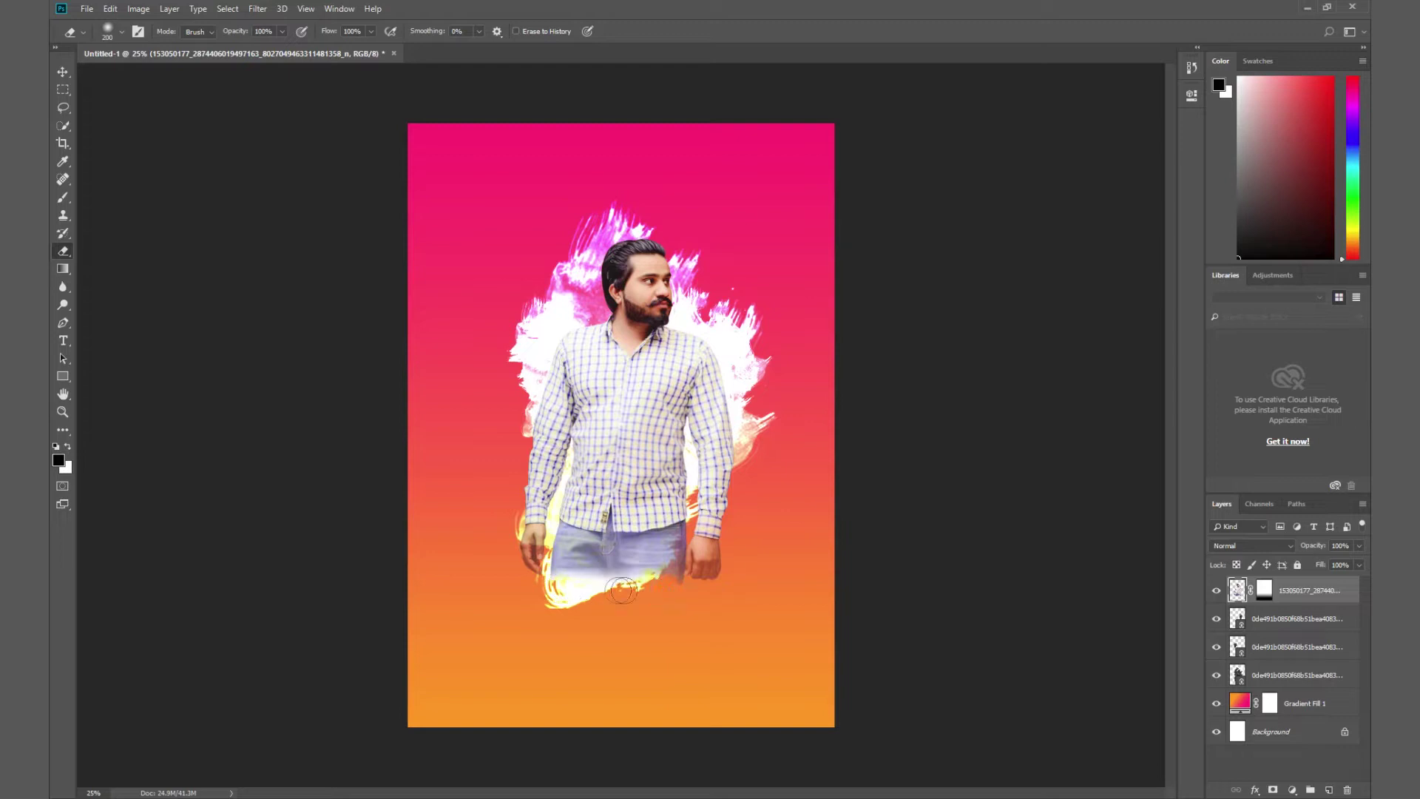
{"action": "key", "text": "v"}
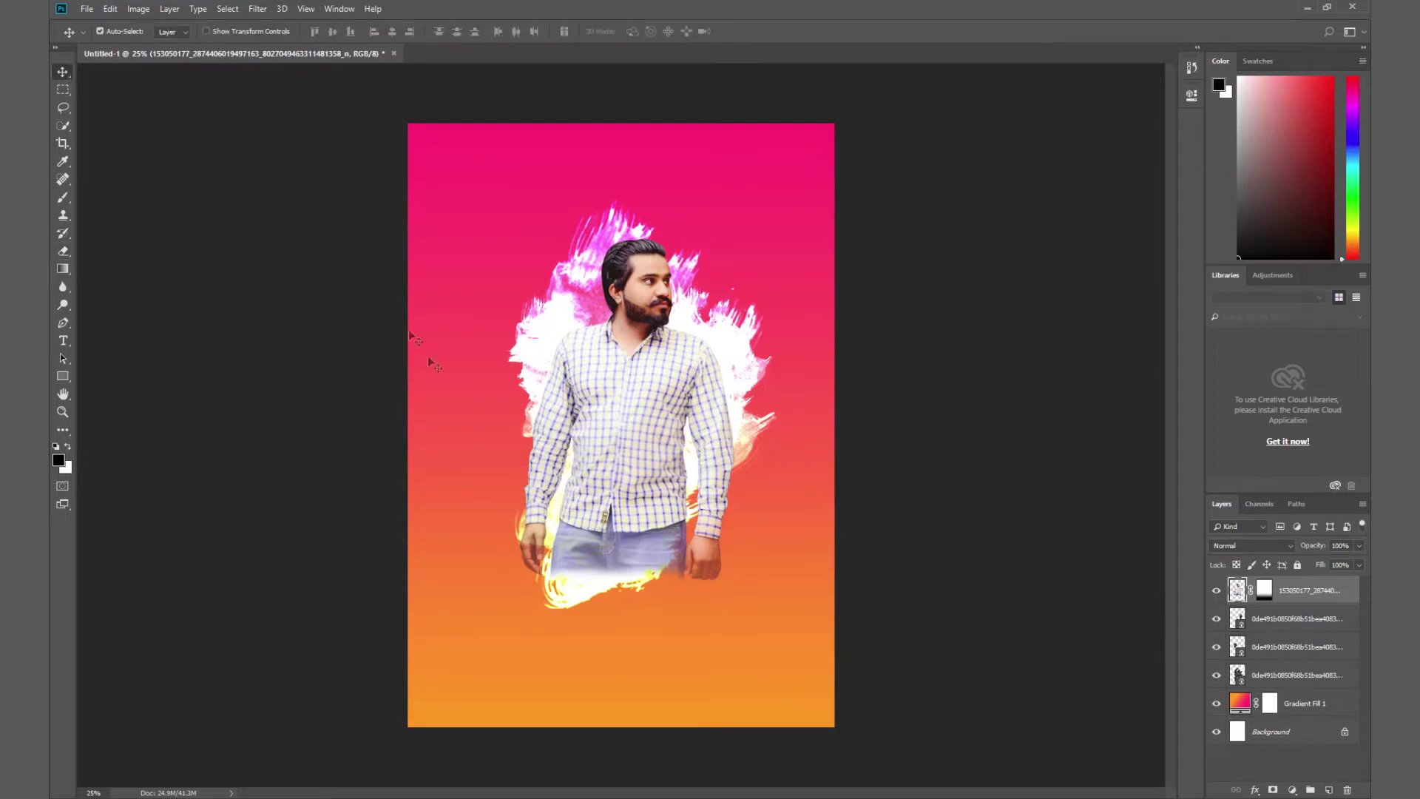
Add the AZHAR title text and scale it up large across the jeans.
{"action": "key", "text": "t"}
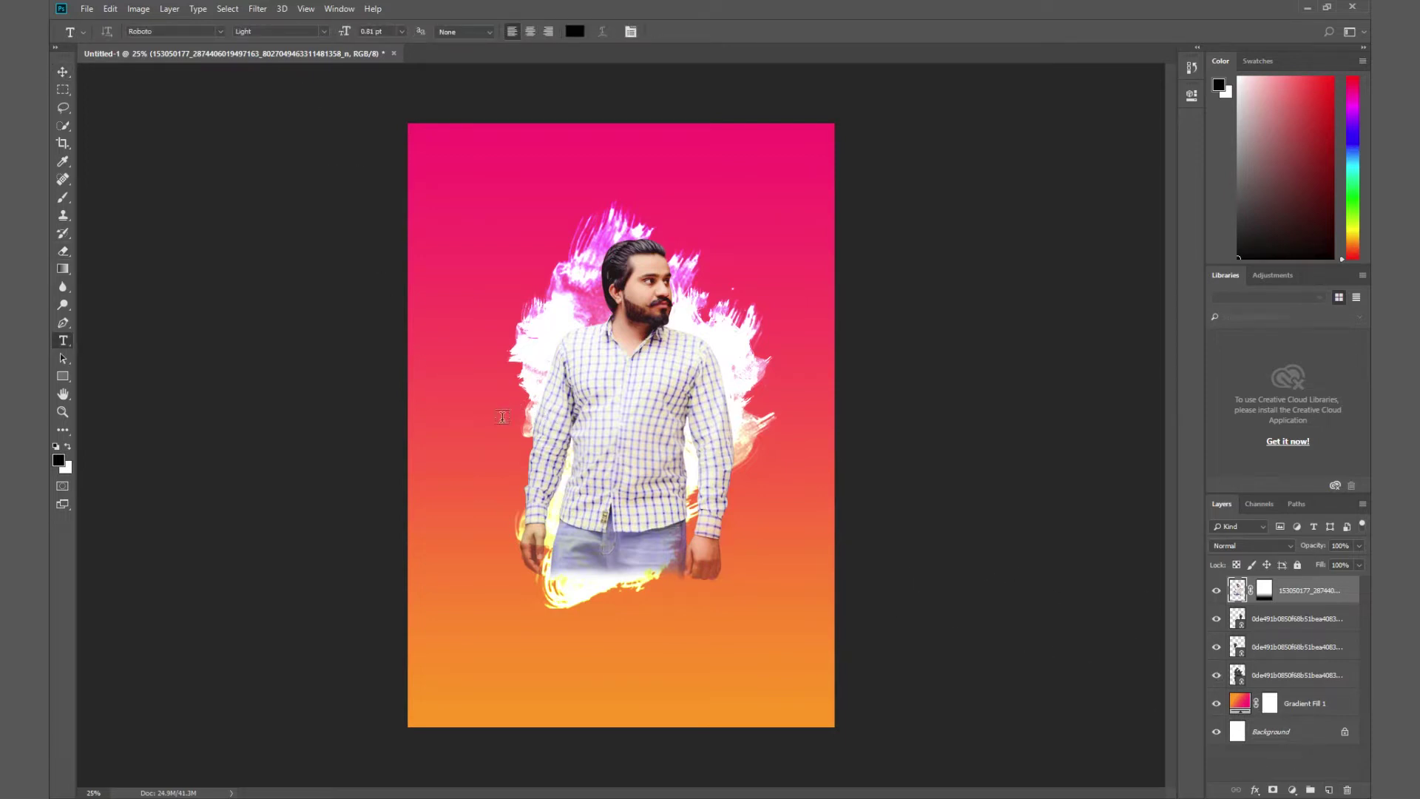
{"action": "left_click", "coordinate": [501, 420]}
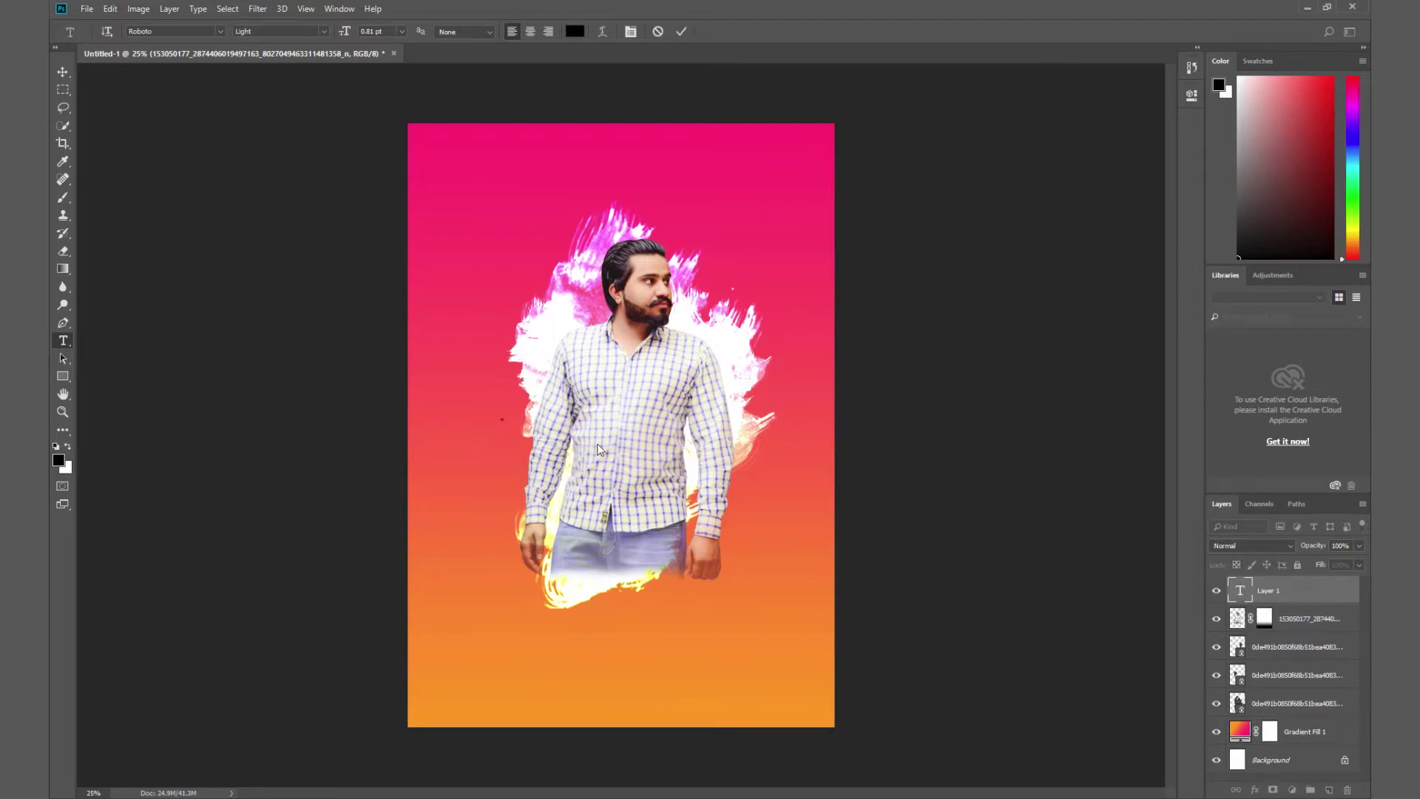
{"action": "left_click", "coordinate": [63, 72]}
{"action": "key", "text": "ctrl+t"}
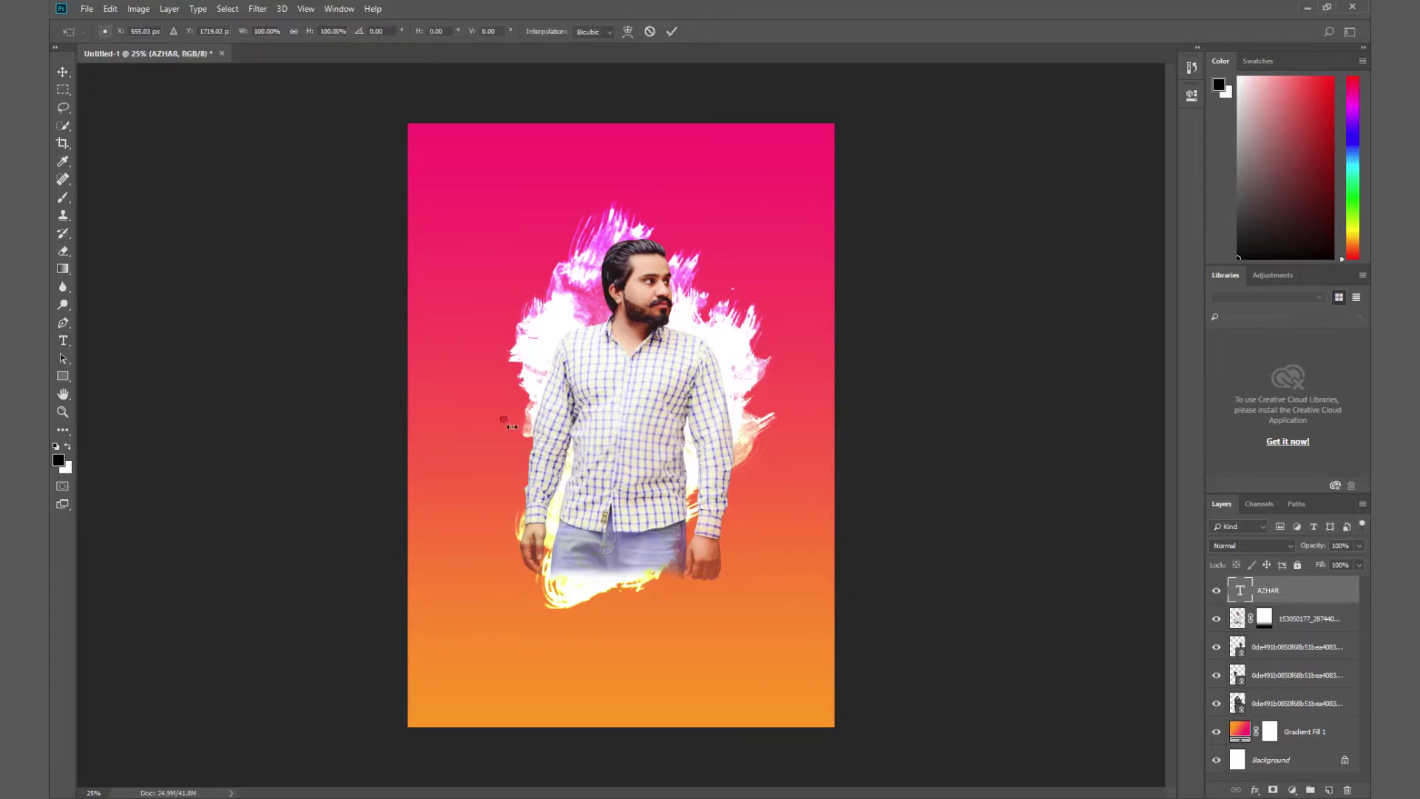
{"action": "mouse_move", "coordinate": [506, 421]}
{"action": "left_mouse_down"}
{"action": "mouse_move", "coordinate": [577, 439]}
{"action": "mouse_move", "coordinate": [606, 615]}
{"action": "left_mouse_up"}
{"action": "key", "text": "ctrl+plus"}
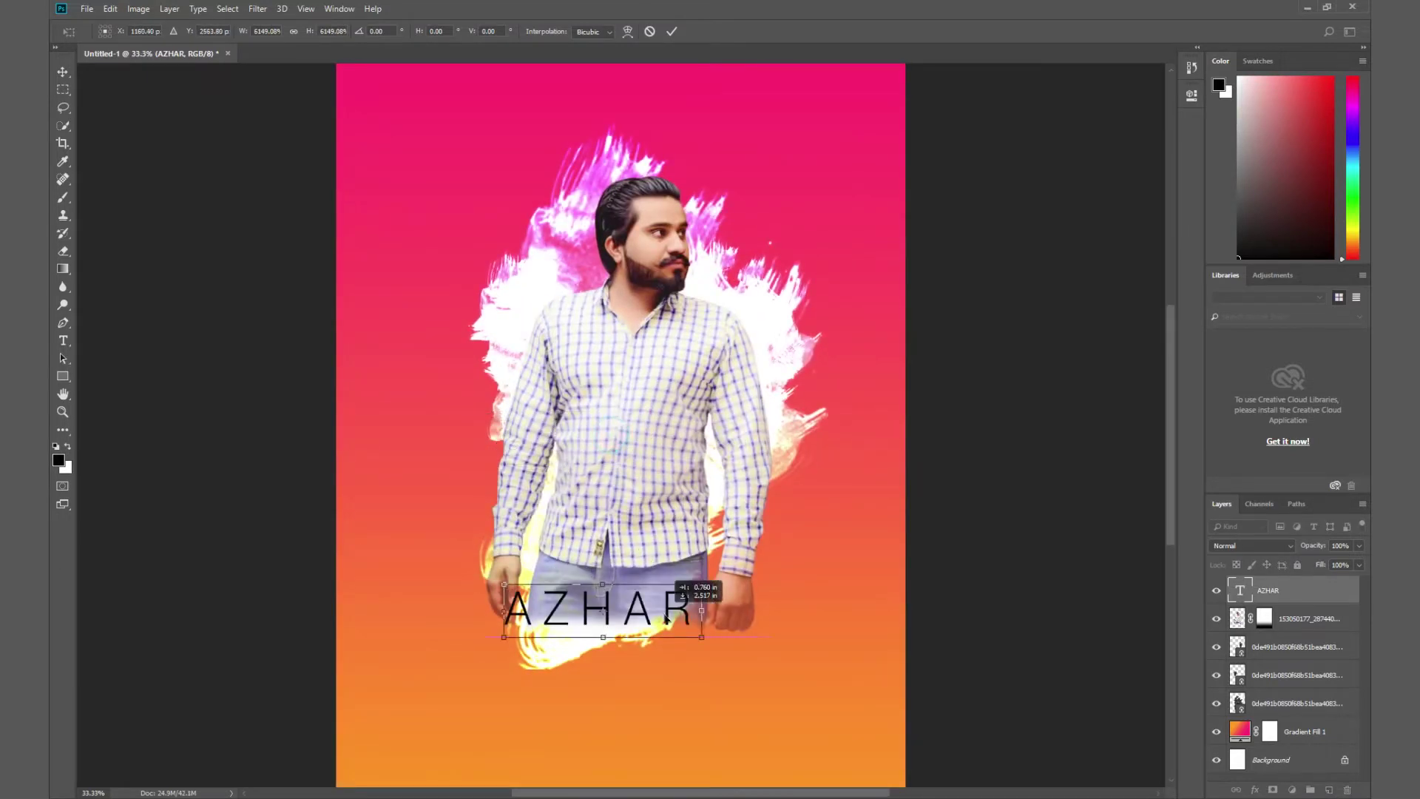
{"action": "left_click_drag", "start_coordinate": [705, 592], "coordinate": [760, 575]}
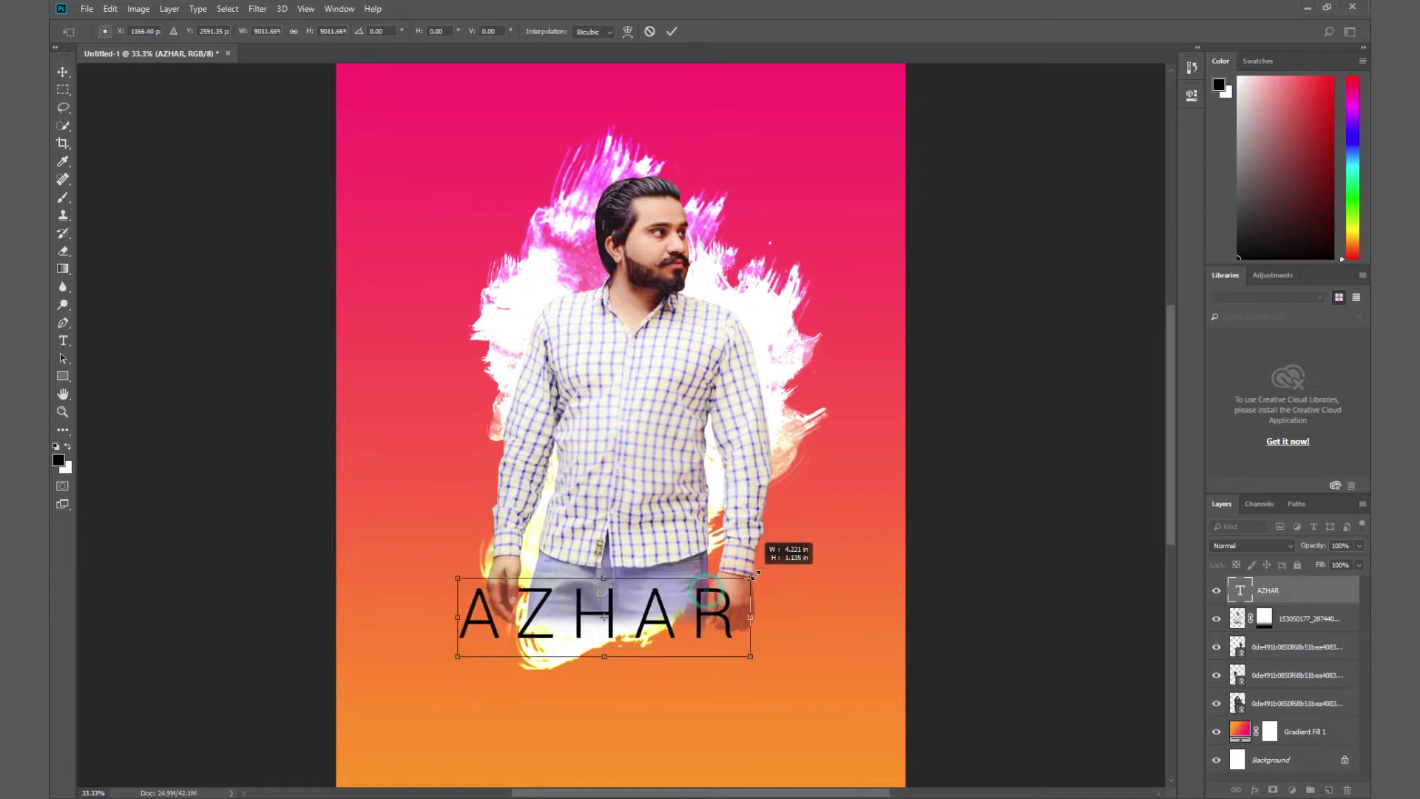
{"action": "left_click_drag", "start_coordinate": [682, 631], "coordinate": [684, 614]}
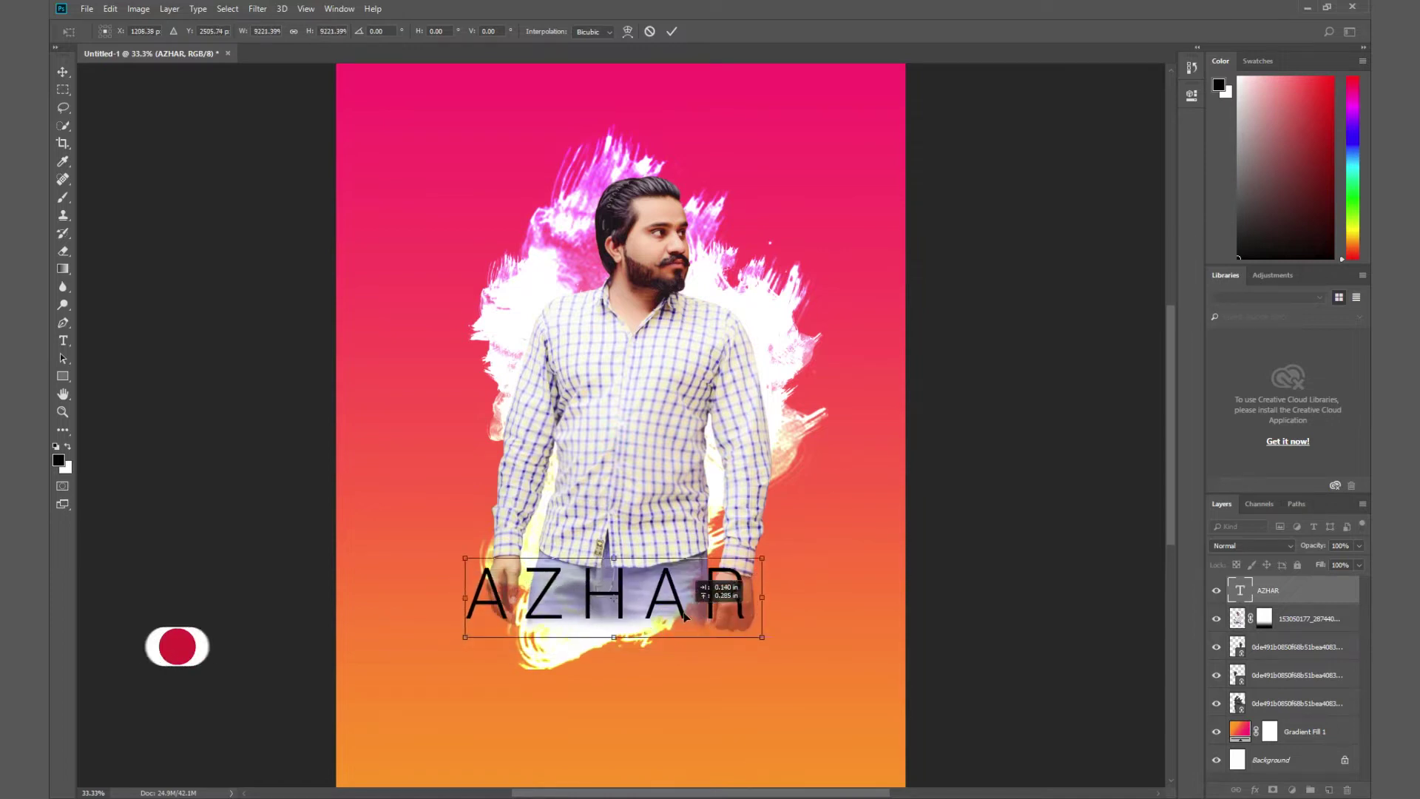
{"action": "left_click_drag", "start_coordinate": [764, 636], "coordinate": [795, 646]}
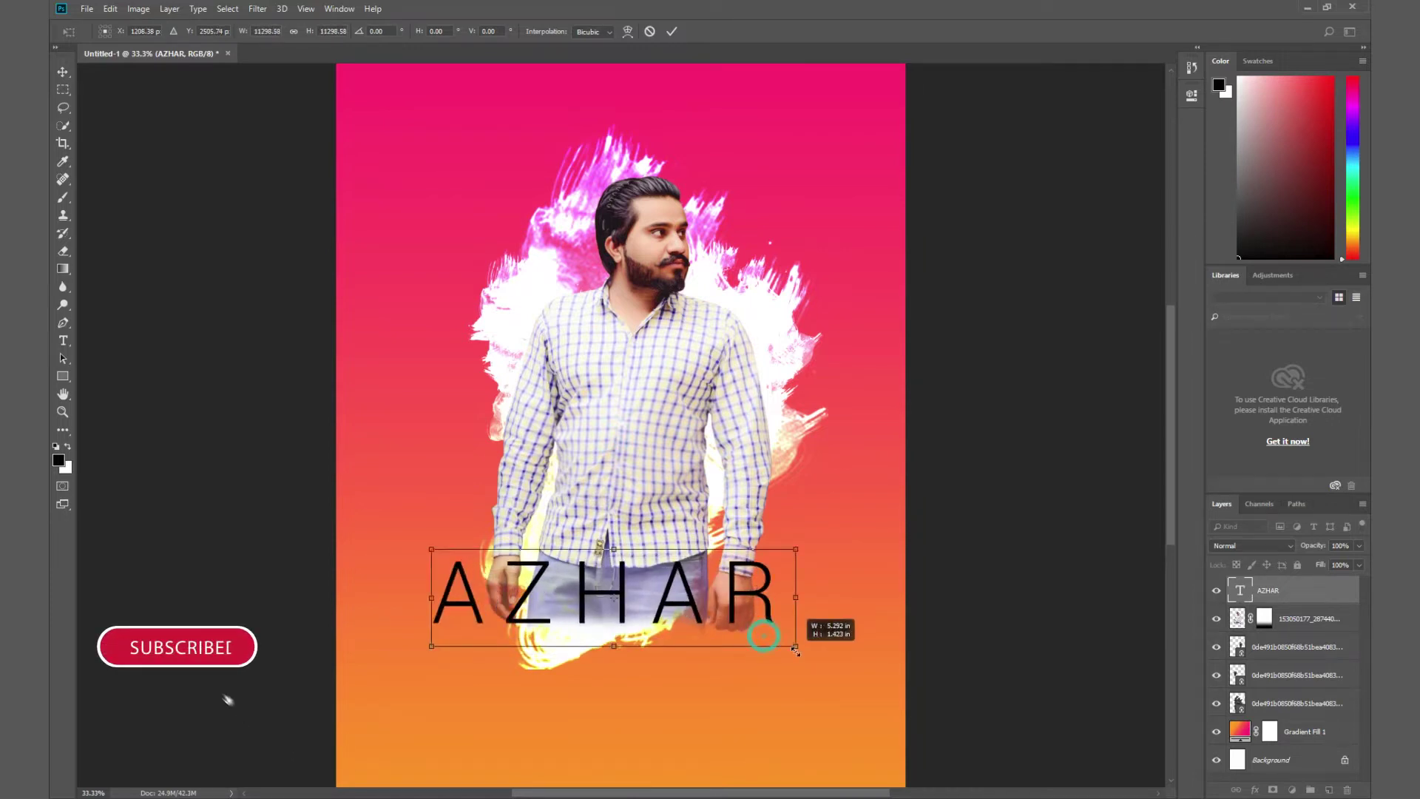
{"action": "key", "text": "Return"}
{"action": "key", "text": "ctrl+minus"}
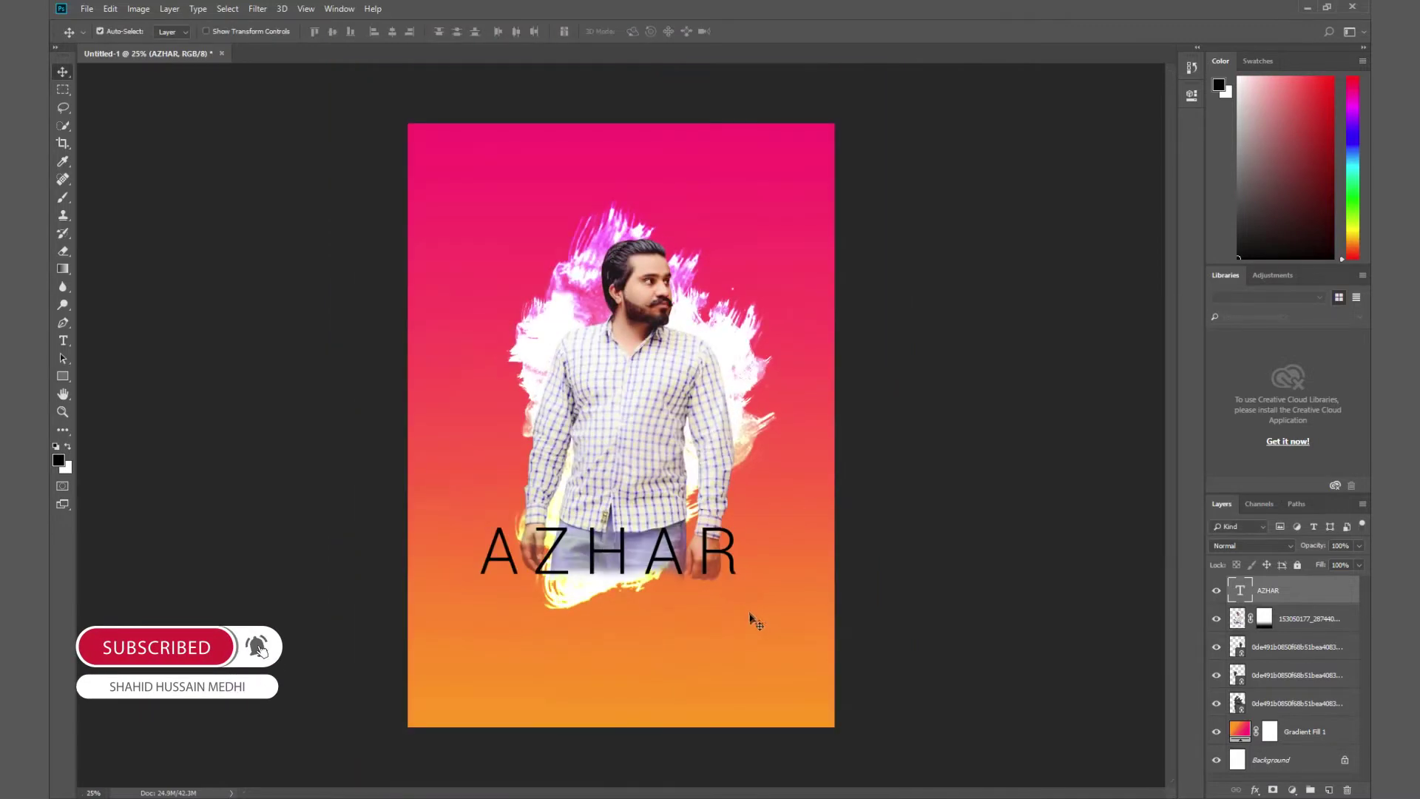
Change AZHAR to the Roboto Black weight and nudge it slightly right.
{"action": "key", "text": "t"}
{"action": "double_click", "coordinate": [697, 548]}
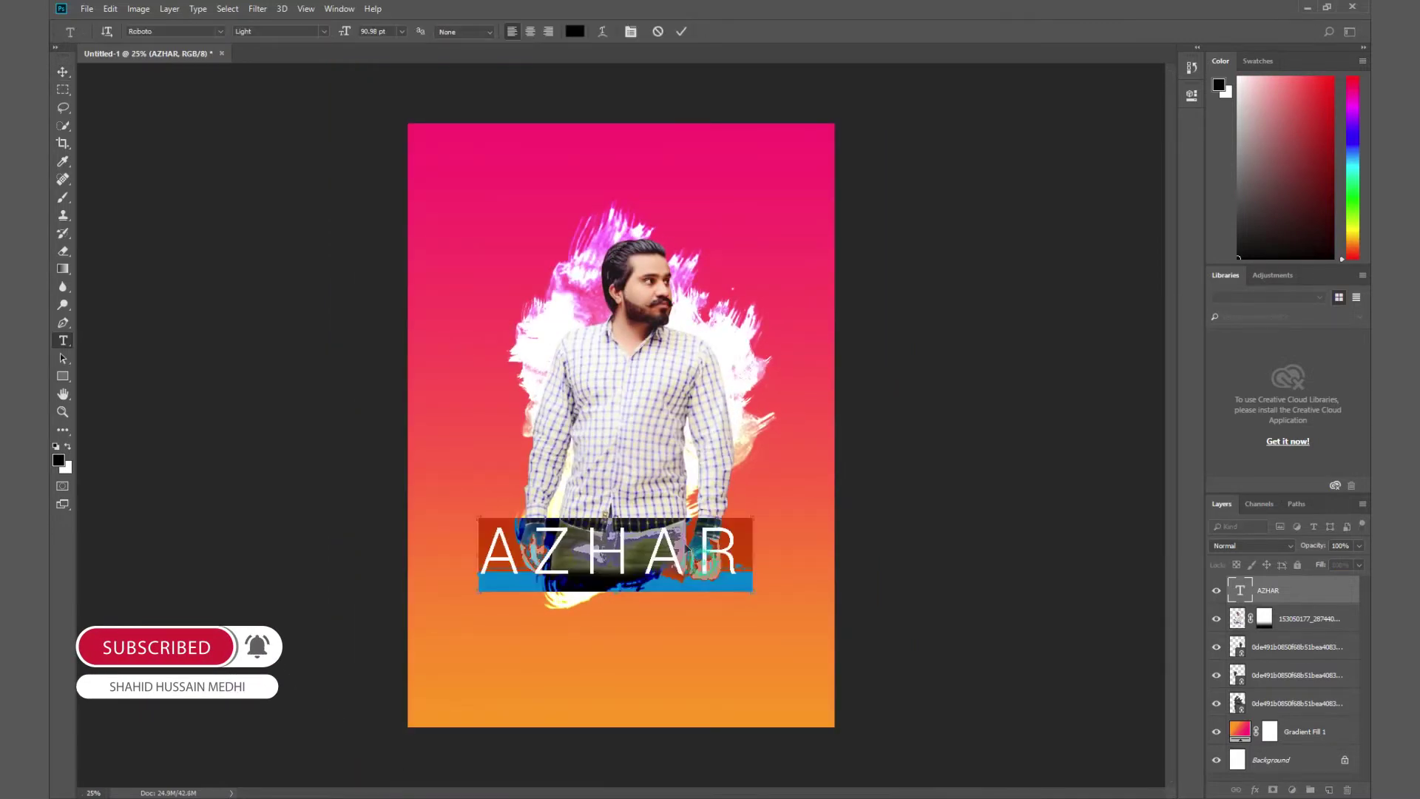
{"action": "left_click", "coordinate": [324, 33]}
{"action": "left_click", "coordinate": [341, 134]}
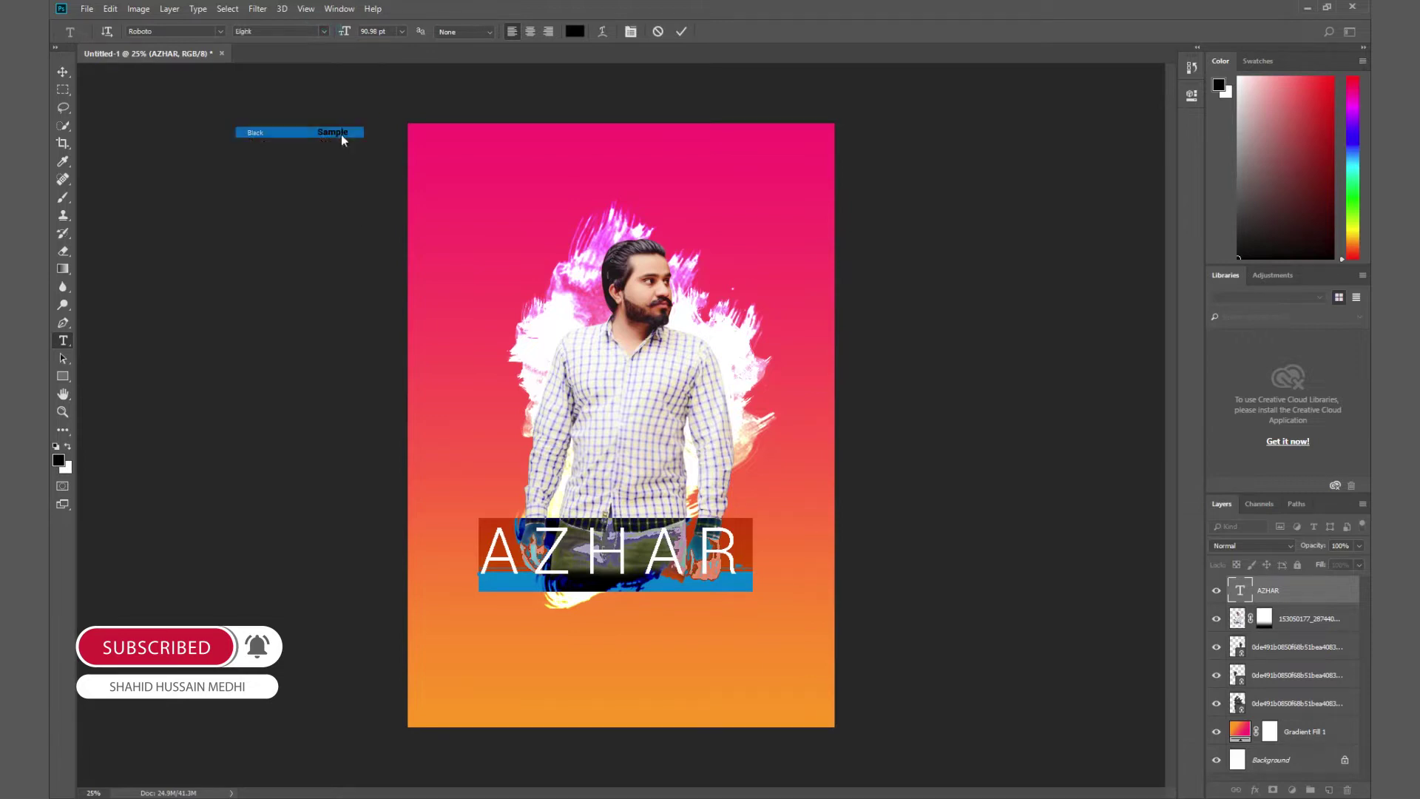
{"action": "left_click", "coordinate": [66, 75]}
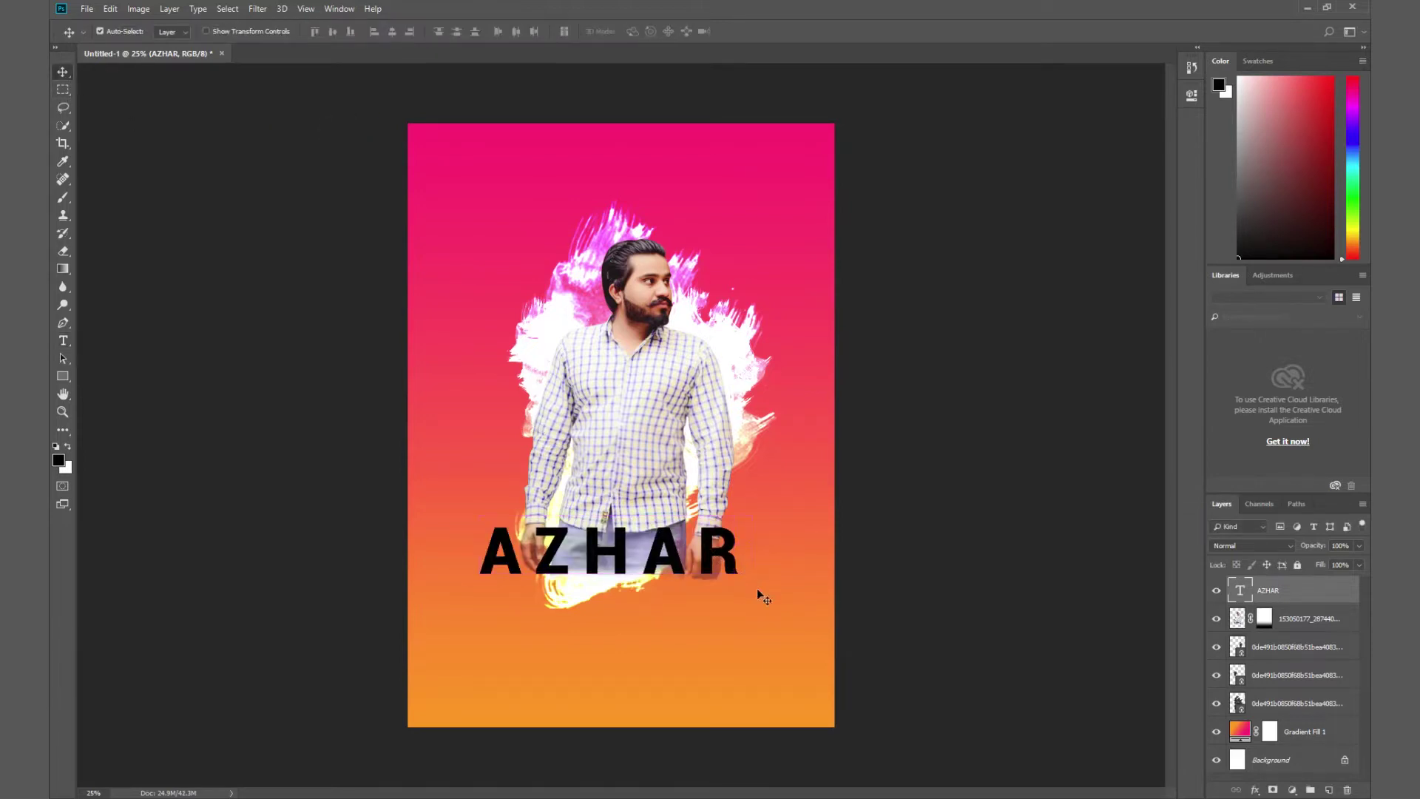
{"action": "key", "text": "Right"}
{"action": "key", "text": "Right"}
{"action": "key", "text": "Right"}
{"action": "key", "text": "Right"}
{"action": "key", "text": "Right"}
{"action": "key", "text": "Right"}
{"action": "key", "text": "Right"}
{"action": "key", "text": "Right"}
{"action": "key", "text": "Right"}
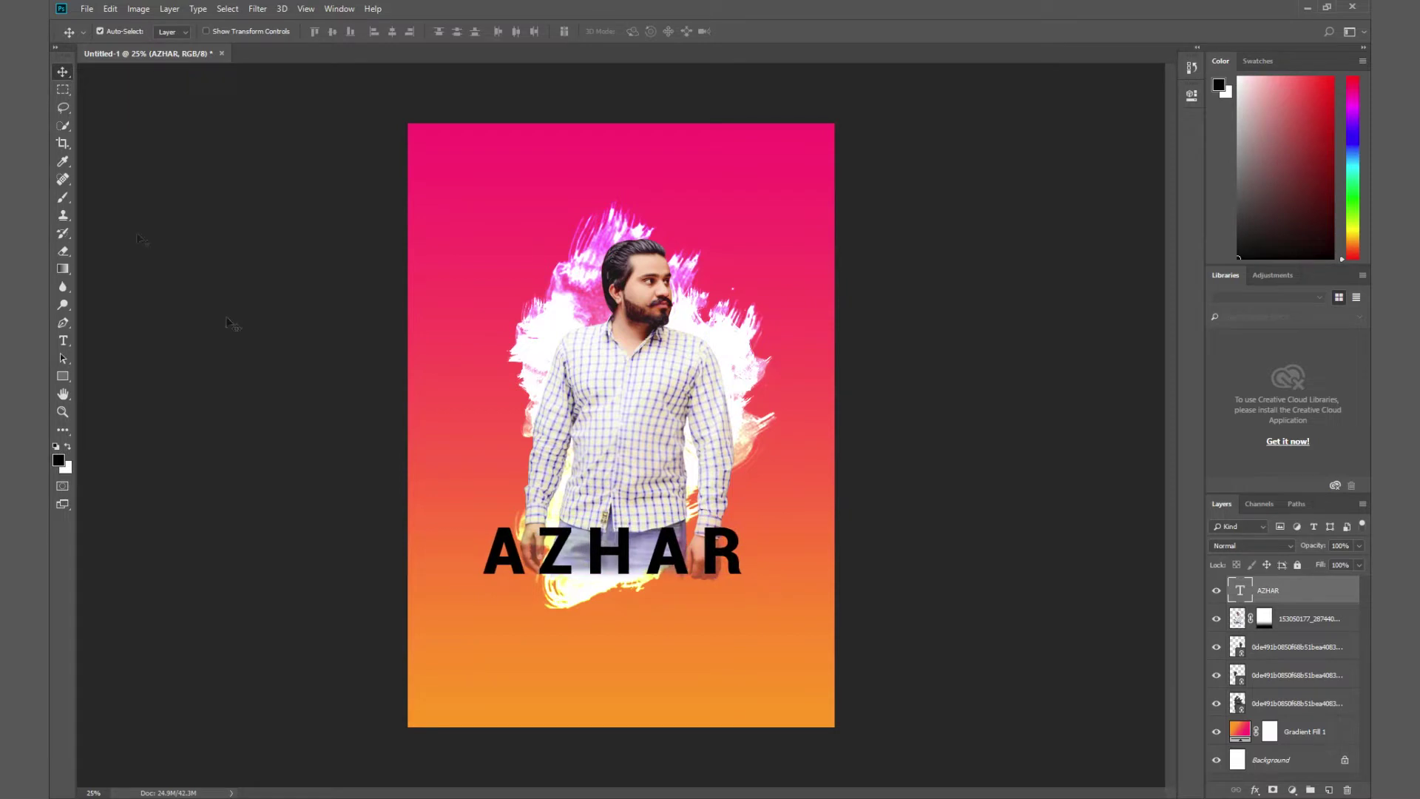
Place the maxresdefault (1) smoke image embedded, moved down and enlarged over the lower half.
{"action": "left_click", "coordinate": [86, 9]}
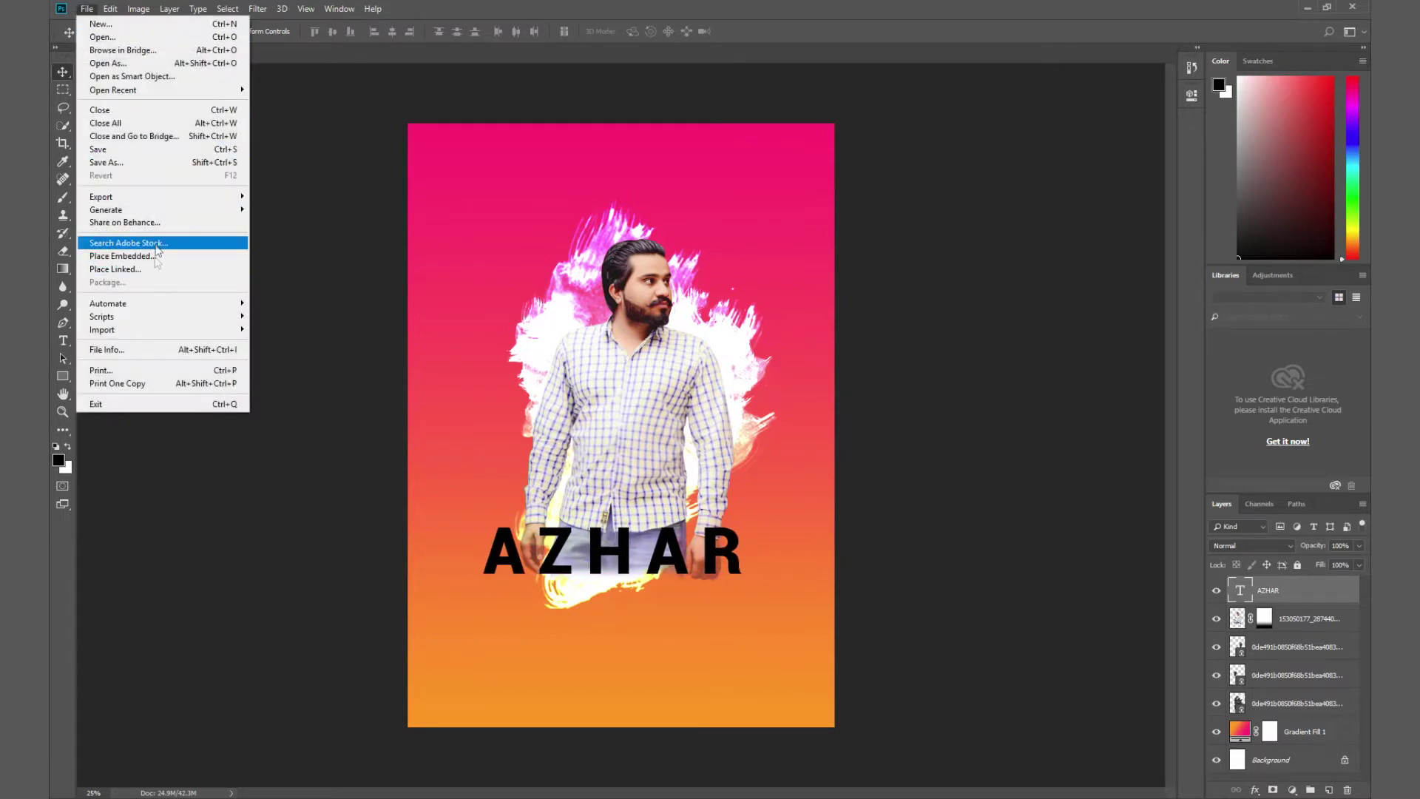
{"action": "left_click", "coordinate": [148, 256]}
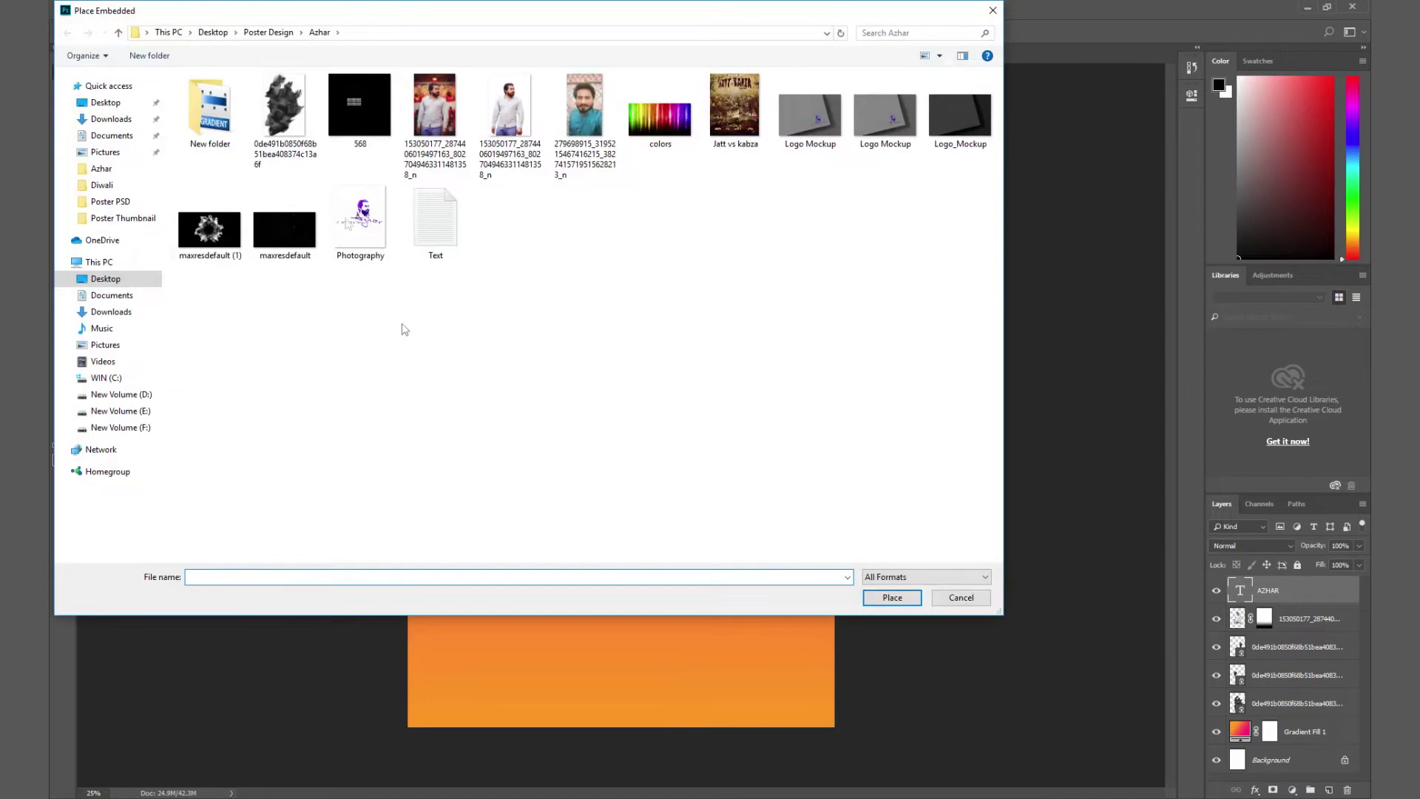
{"action": "double_click", "coordinate": [210, 230]}
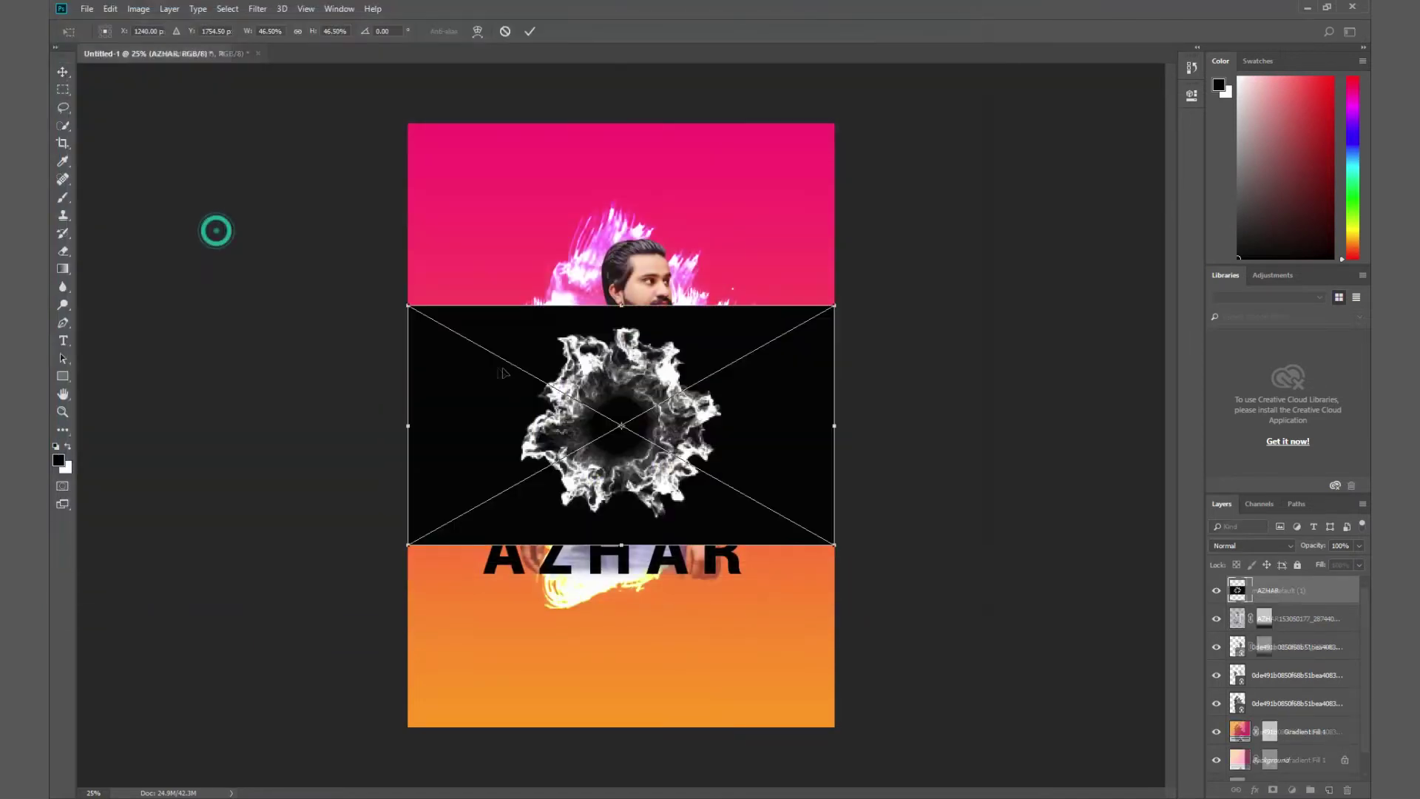
{"action": "left_click_drag", "start_coordinate": [687, 514], "coordinate": [687, 650]}
{"action": "mouse_move", "coordinate": [834, 441]}
{"action": "left_mouse_down"}
{"action": "mouse_move", "coordinate": [895, 392]}
{"action": "mouse_move", "coordinate": [904, 411]}
{"action": "left_mouse_up"}
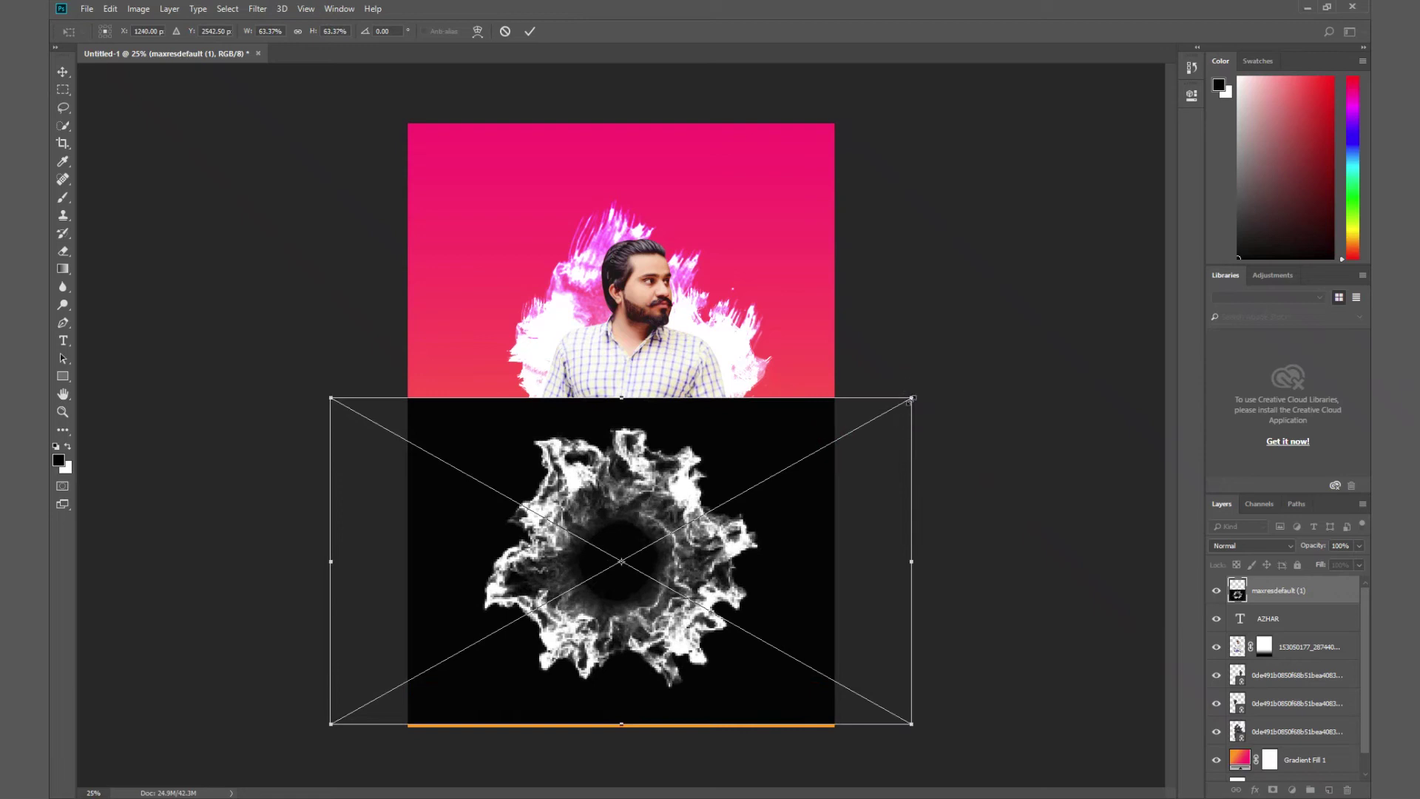
{"action": "key", "text": "Return"}
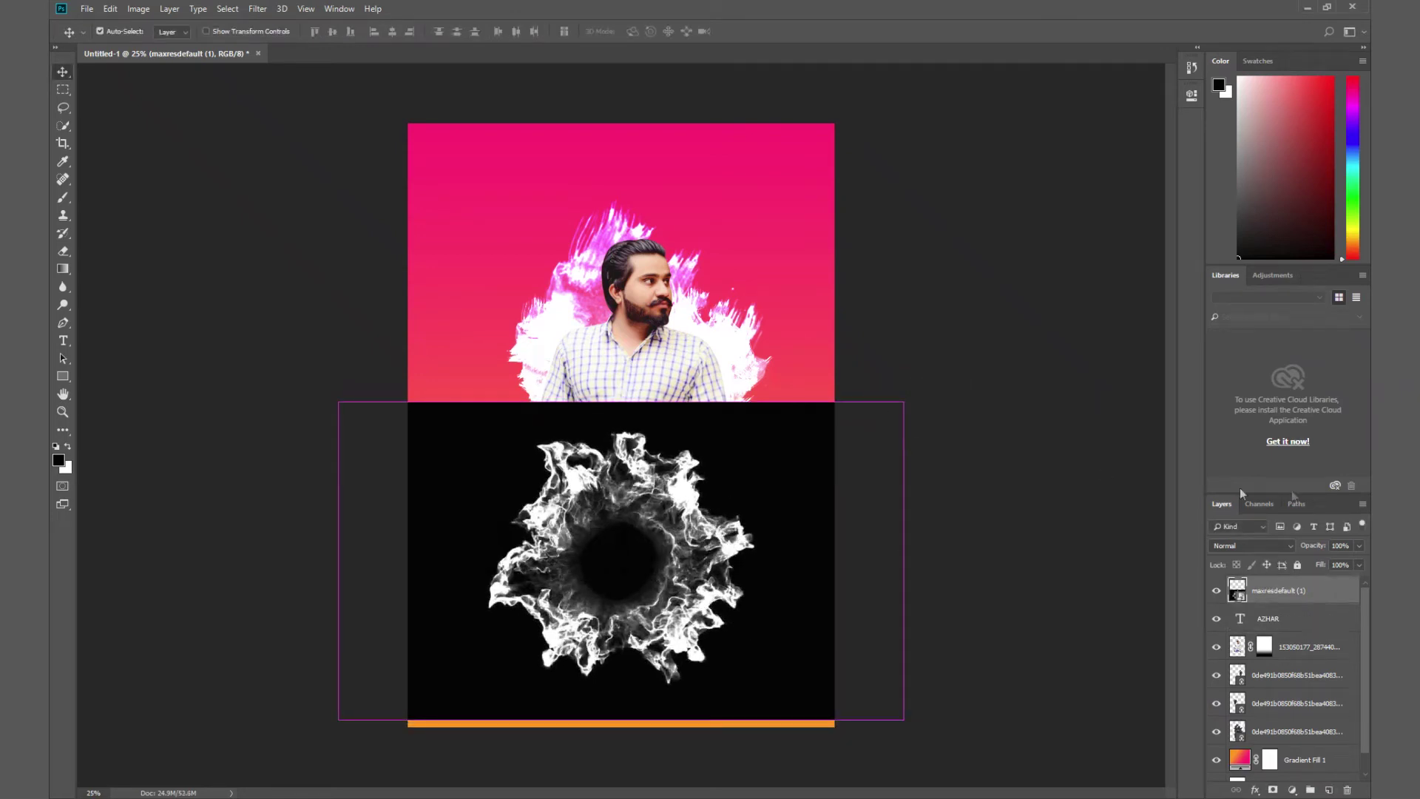
{"action": "left_click", "coordinate": [1243, 547]}
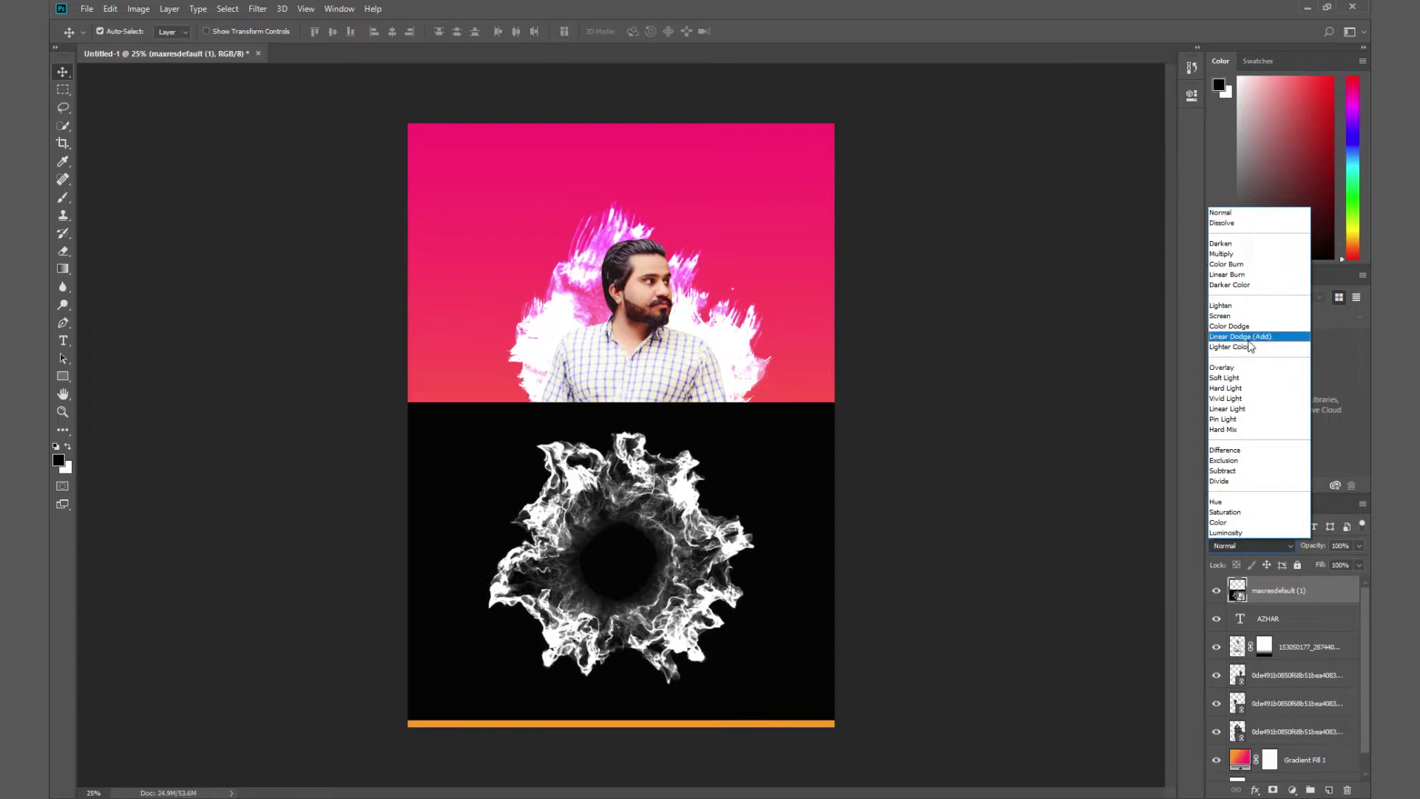
Set the smoke layer to Lighter Color, enlarge it, and send it below AZHAR.
{"action": "left_click", "coordinate": [1250, 347]}
{"action": "key", "text": "ctrl+t"}
{"action": "left_click_drag", "start_coordinate": [904, 718], "coordinate": [917, 728]}
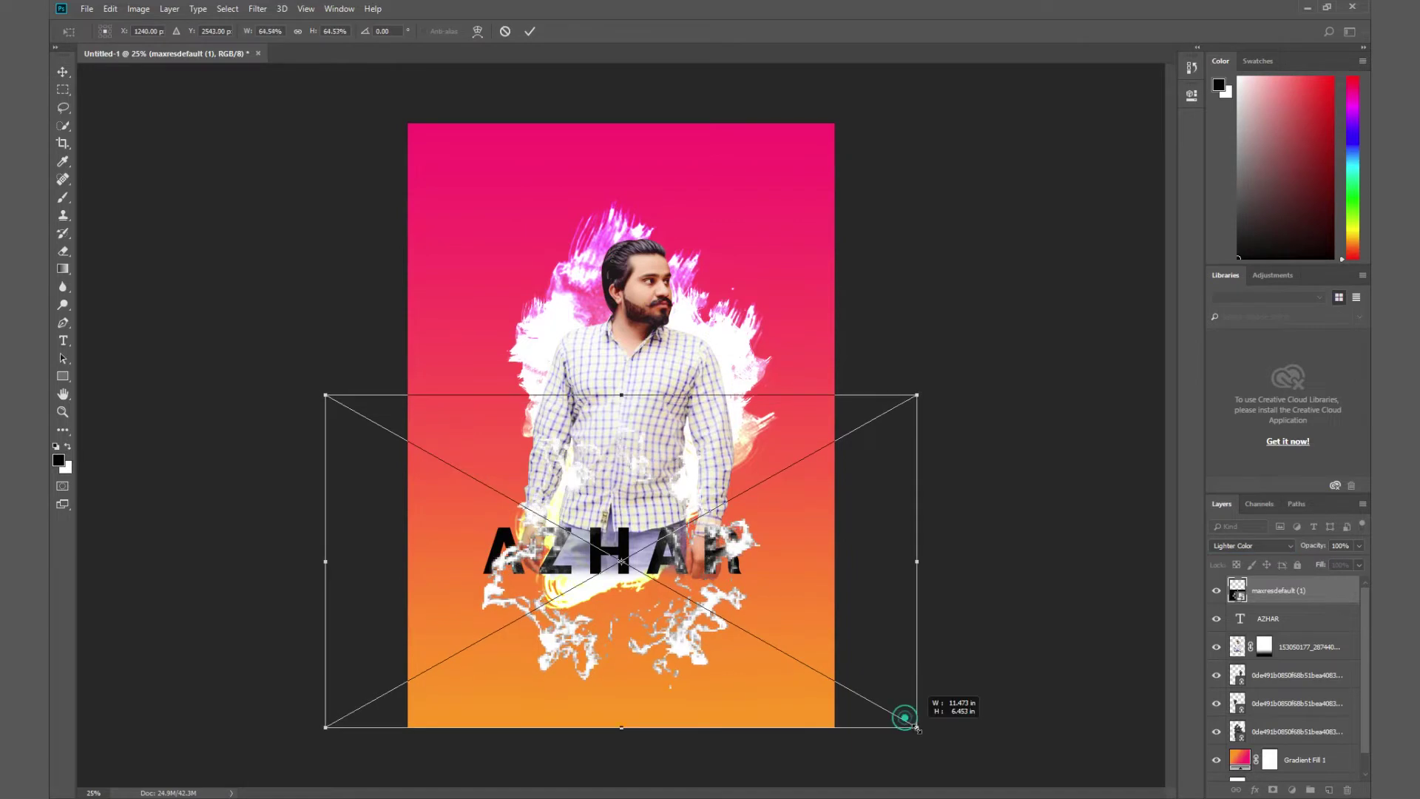
{"action": "left_click_drag", "start_coordinate": [770, 644], "coordinate": [783, 621]}
{"action": "key", "text": "Return"}
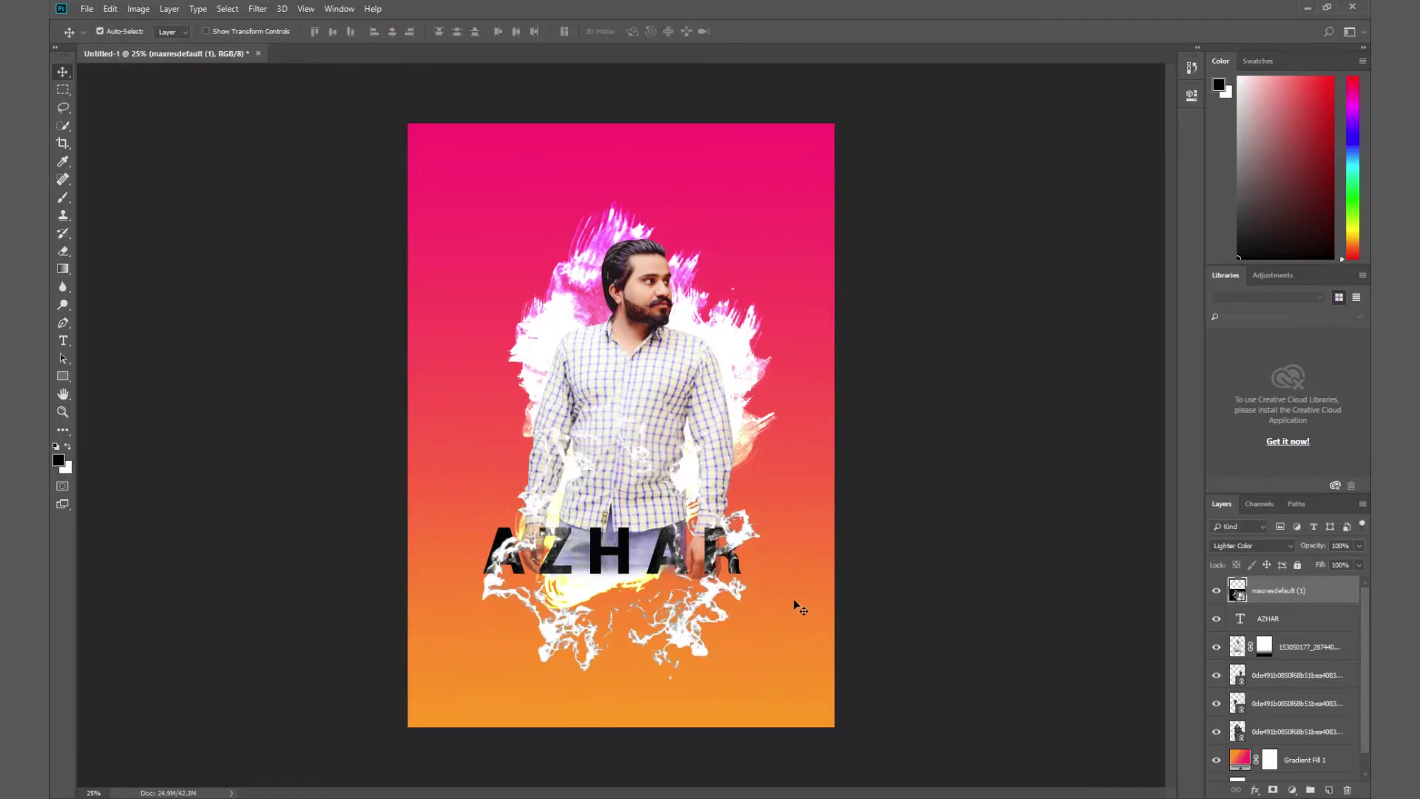
{"action": "key", "text": "ctrl+bracketleft"}
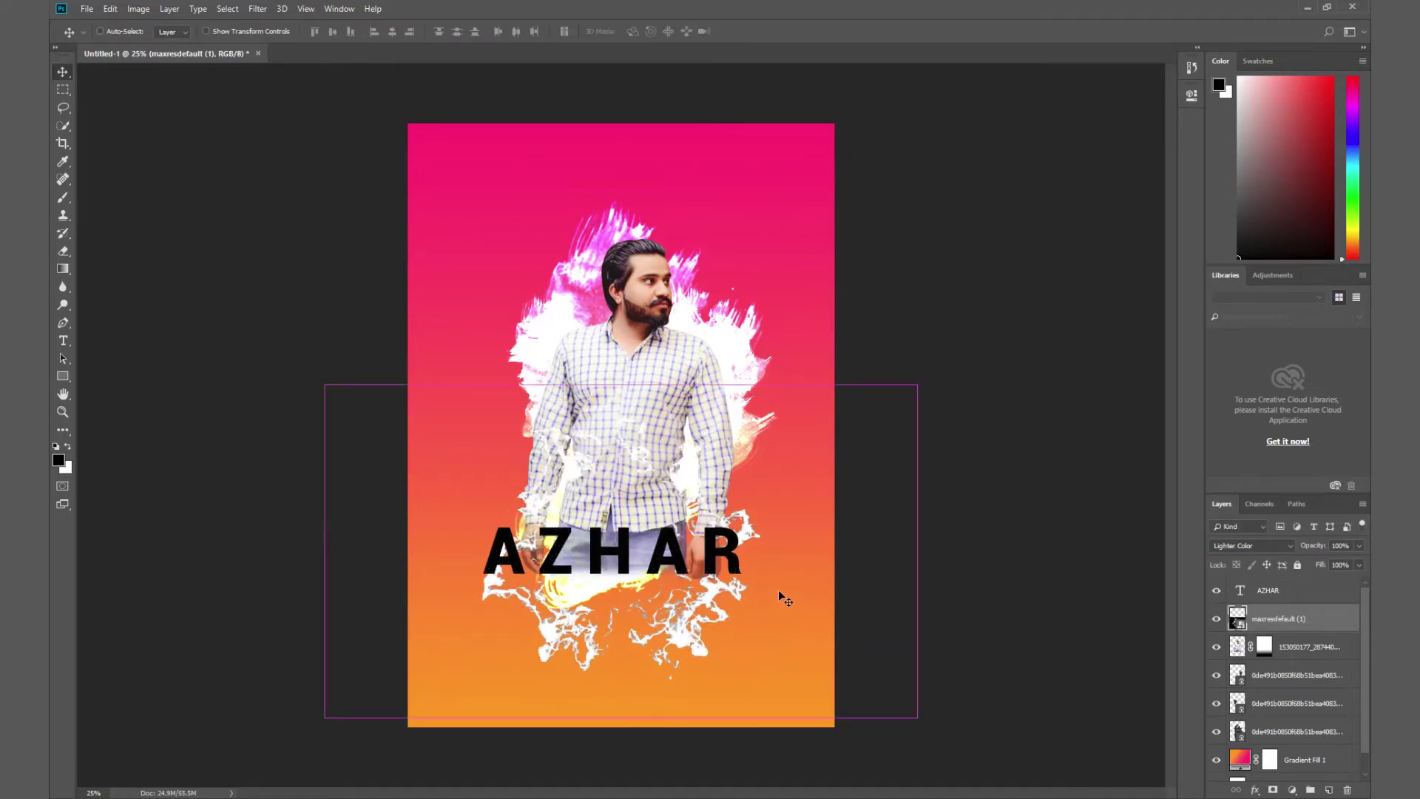
{"action": "key", "text": "ctrl+bracketleft"}
{"action": "key", "text": "ctrl+bracketleft"}
{"action": "key", "text": "ctrl+bracketleft"}
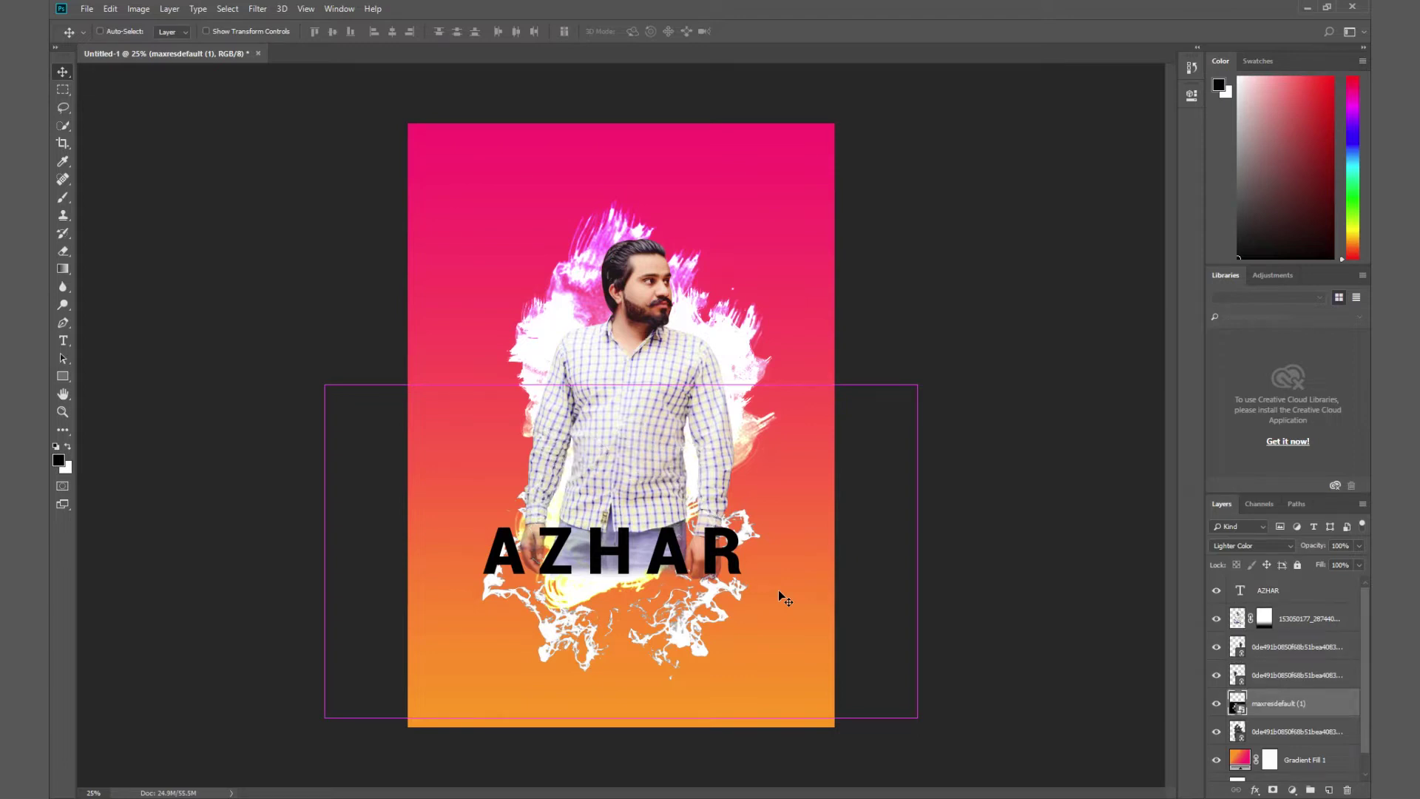
{"action": "key", "text": "ctrl+bracketleft"}
Rescale the white splash and reposition it up behind the title.
{"action": "key", "text": "ctrl+t"}
{"action": "left_click_drag", "start_coordinate": [686, 617], "coordinate": [712, 594]}
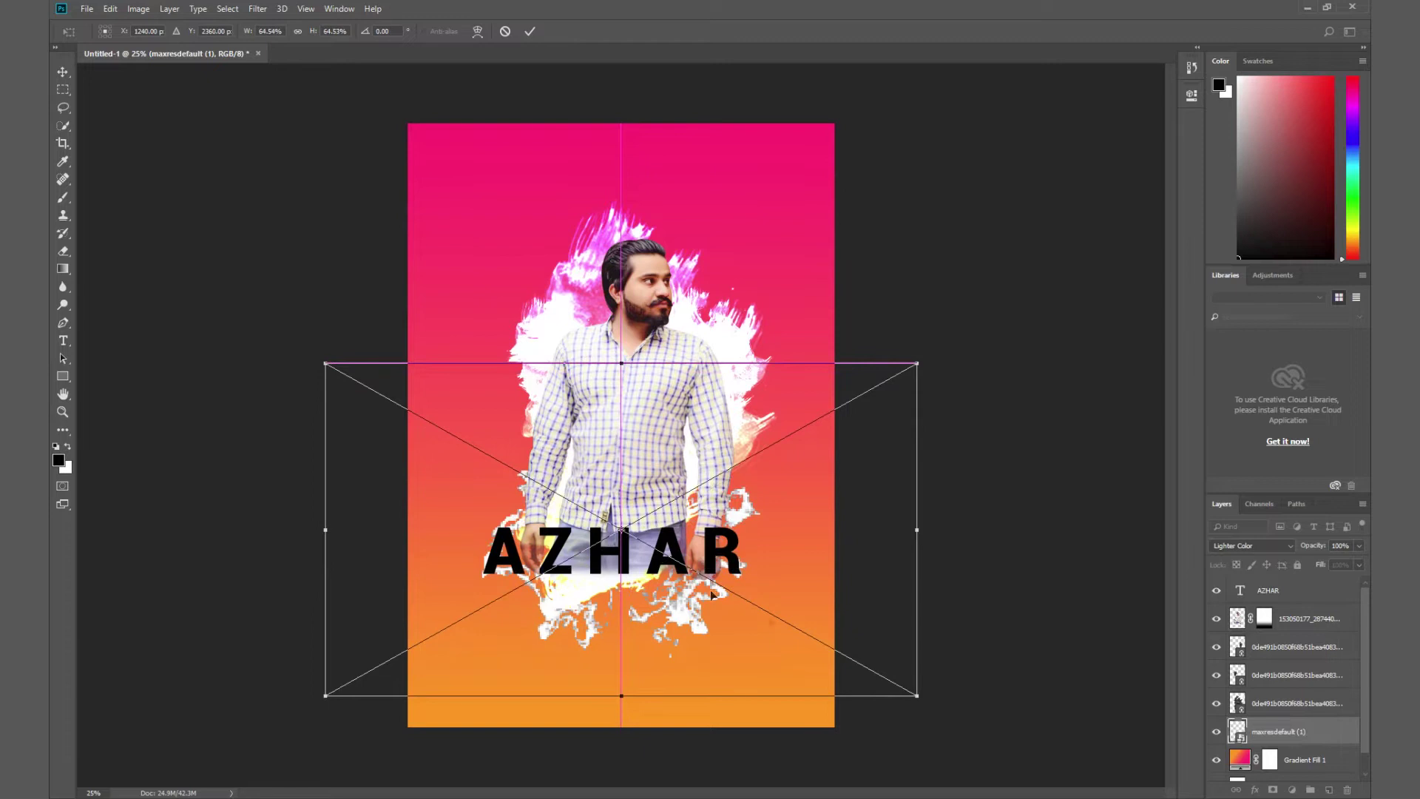
{"action": "left_click_drag", "start_coordinate": [917, 695], "coordinate": [912, 683]}
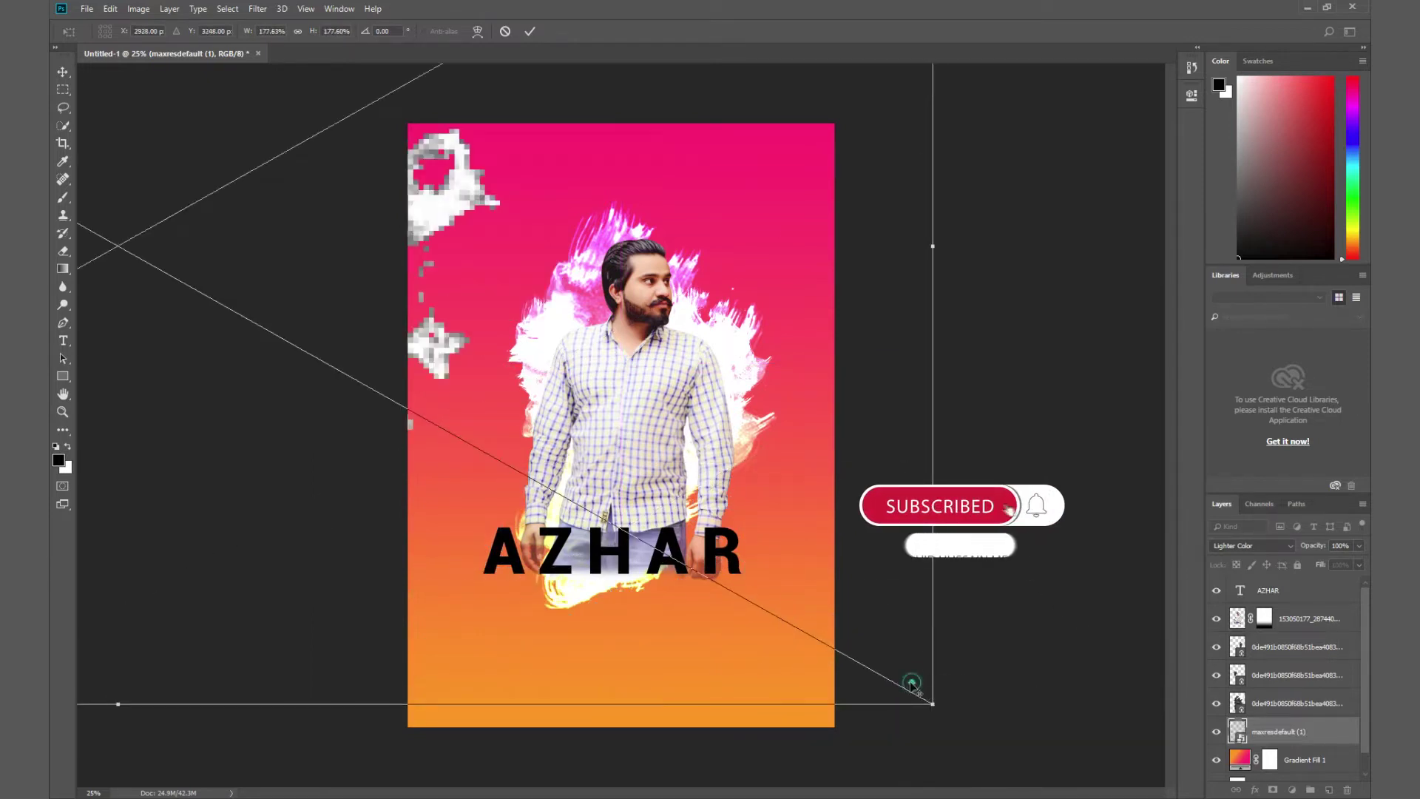
{"action": "key", "text": "Return"}
{"action": "key", "text": "ctrl+t"}
{"action": "left_click_drag", "start_coordinate": [917, 719], "coordinate": [960, 741]}
{"action": "left_click_drag", "start_coordinate": [756, 651], "coordinate": [714, 591]}
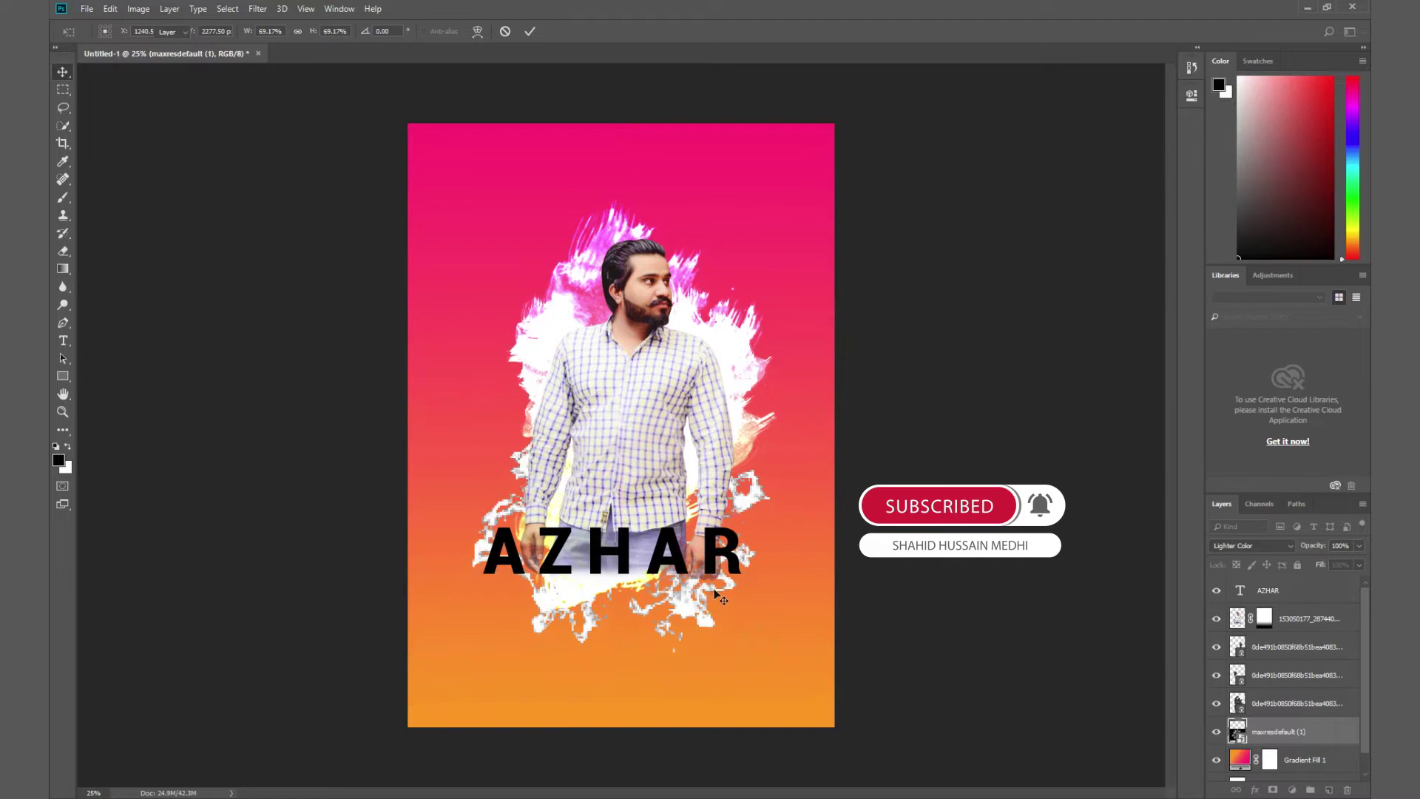
{"action": "key", "text": "Return"}
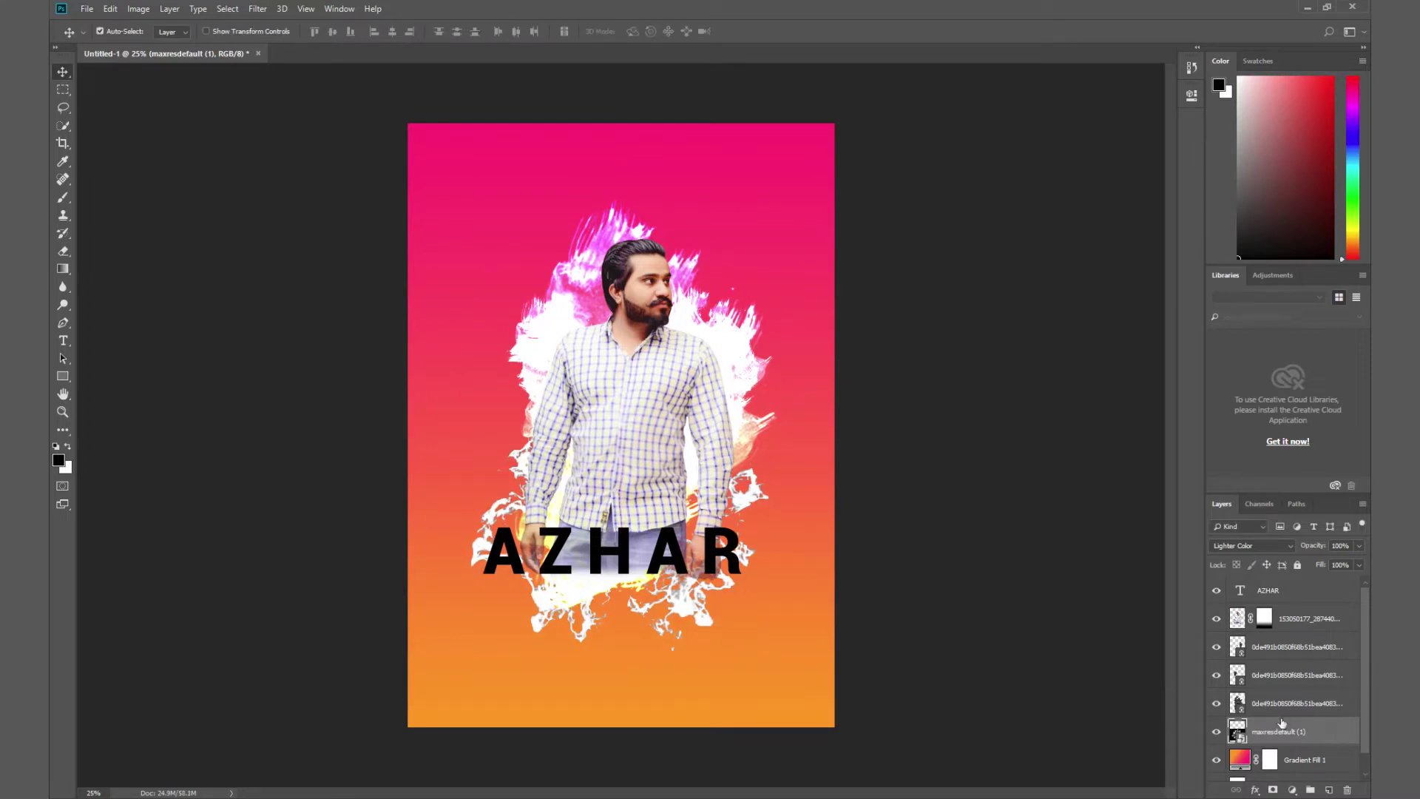
{"action": "right_click", "coordinate": [695, 514]}
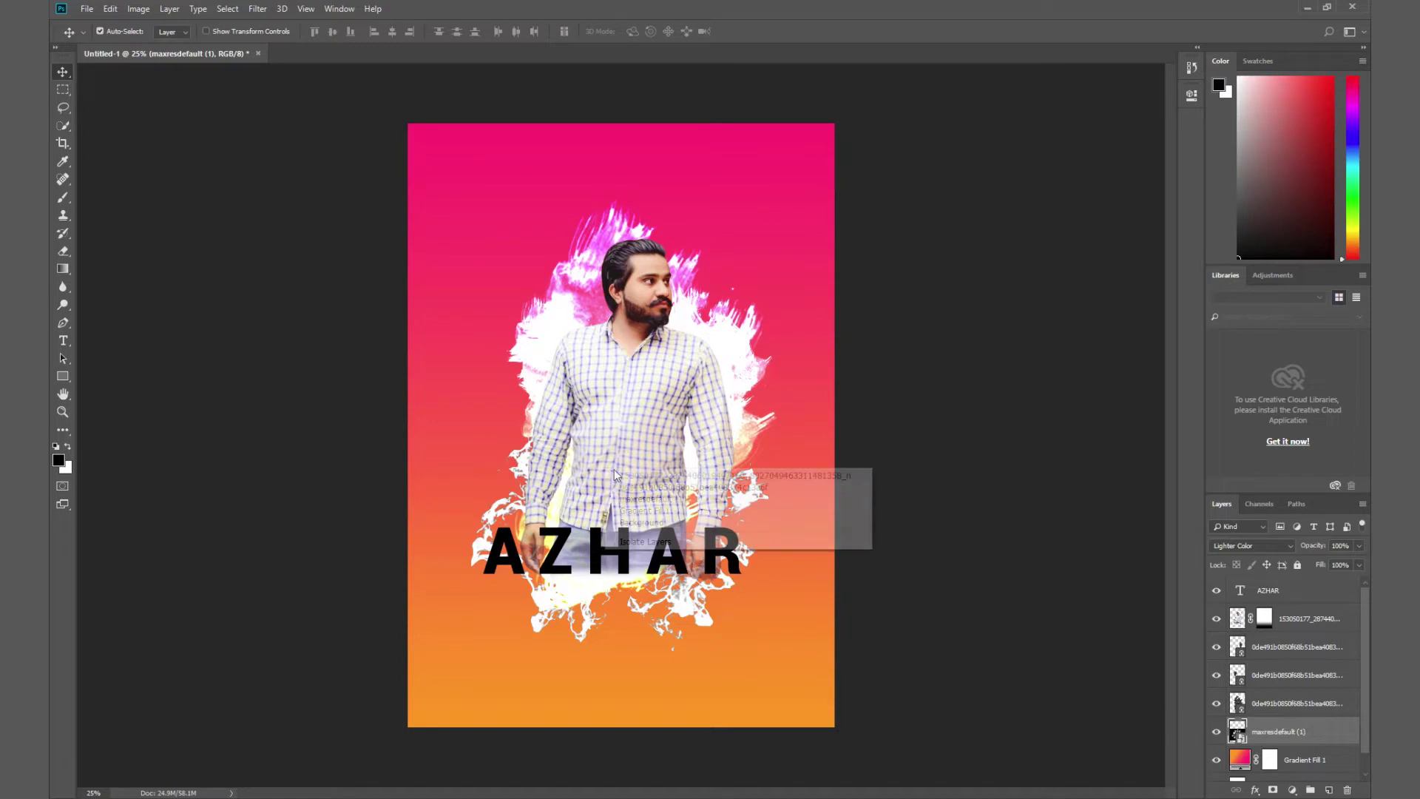
{"action": "left_click", "coordinate": [1240, 624]}
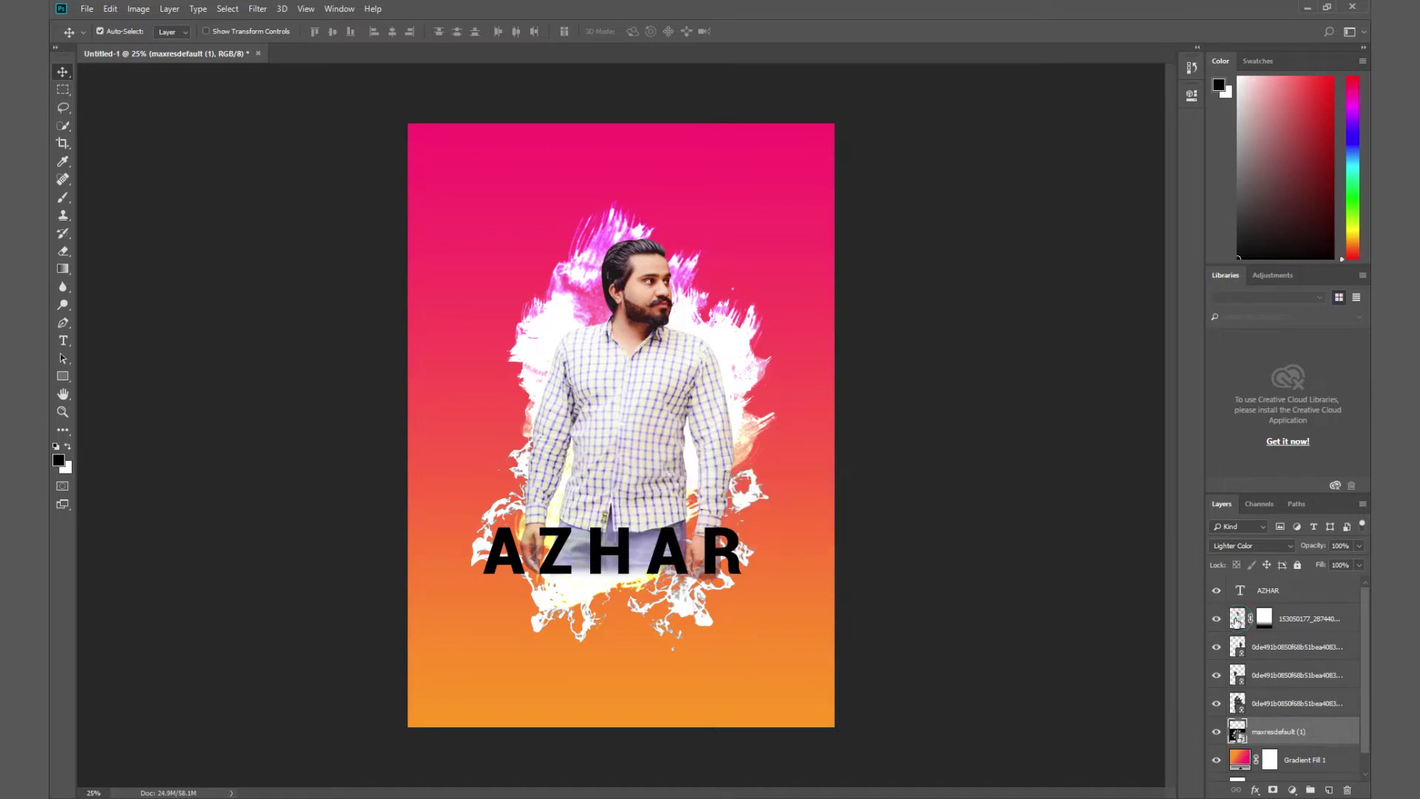
{"action": "left_click", "coordinate": [1237, 620]}
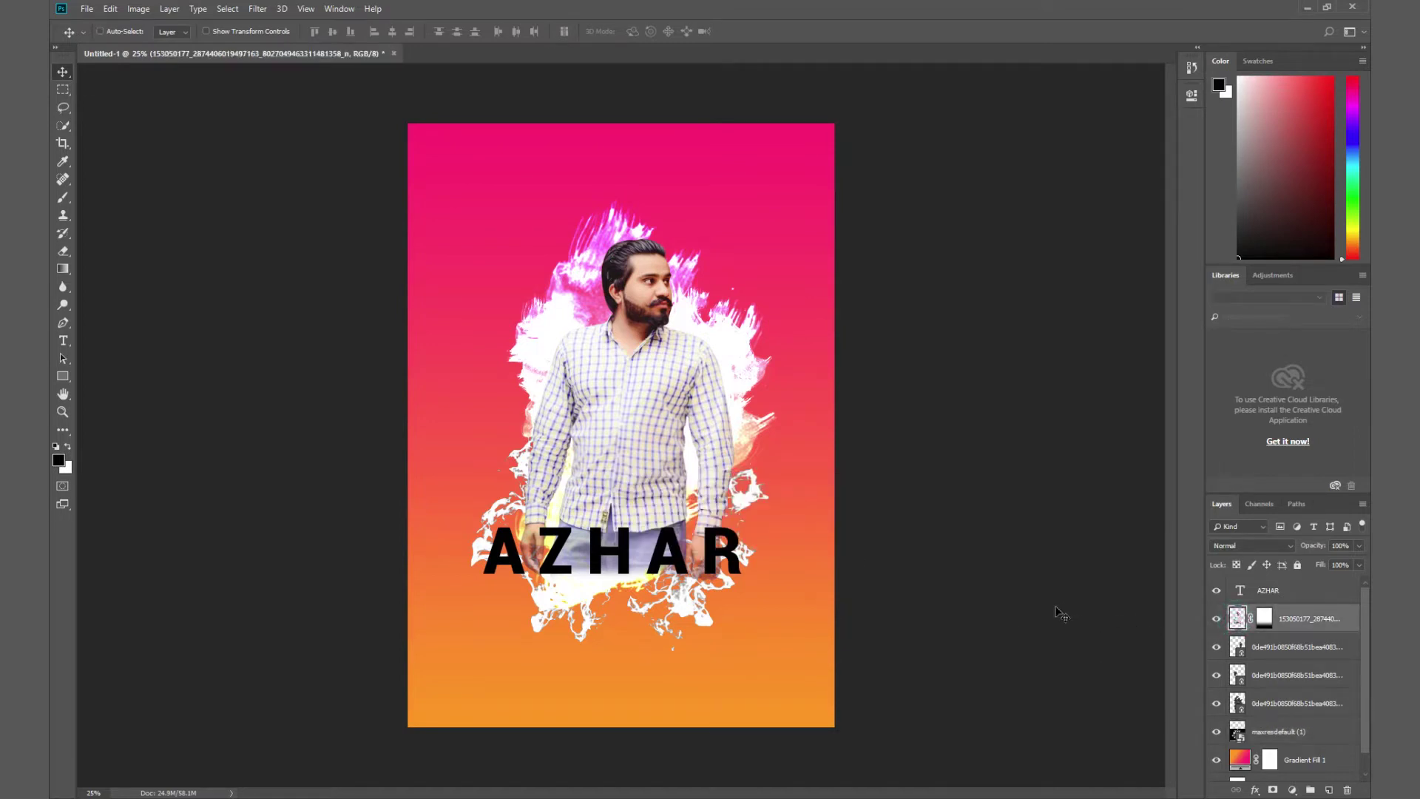
{"action": "key", "text": "ctrl+bracketright"}
{"action": "key", "text": "ctrl+bracketleft"}
{"action": "right_click", "coordinate": [690, 572]}
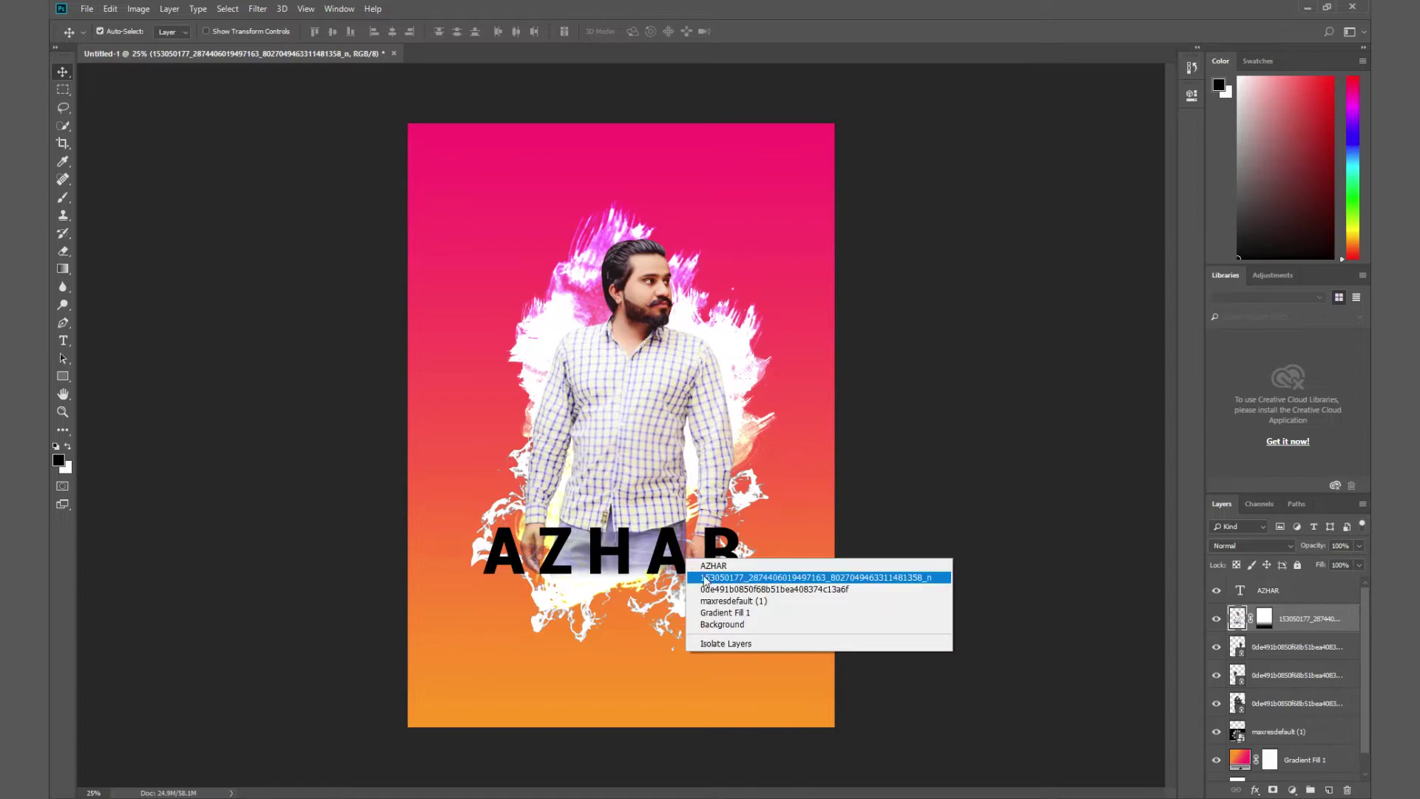
{"action": "left_click", "coordinate": [671, 568]}
{"action": "right_click", "coordinate": [671, 567]}
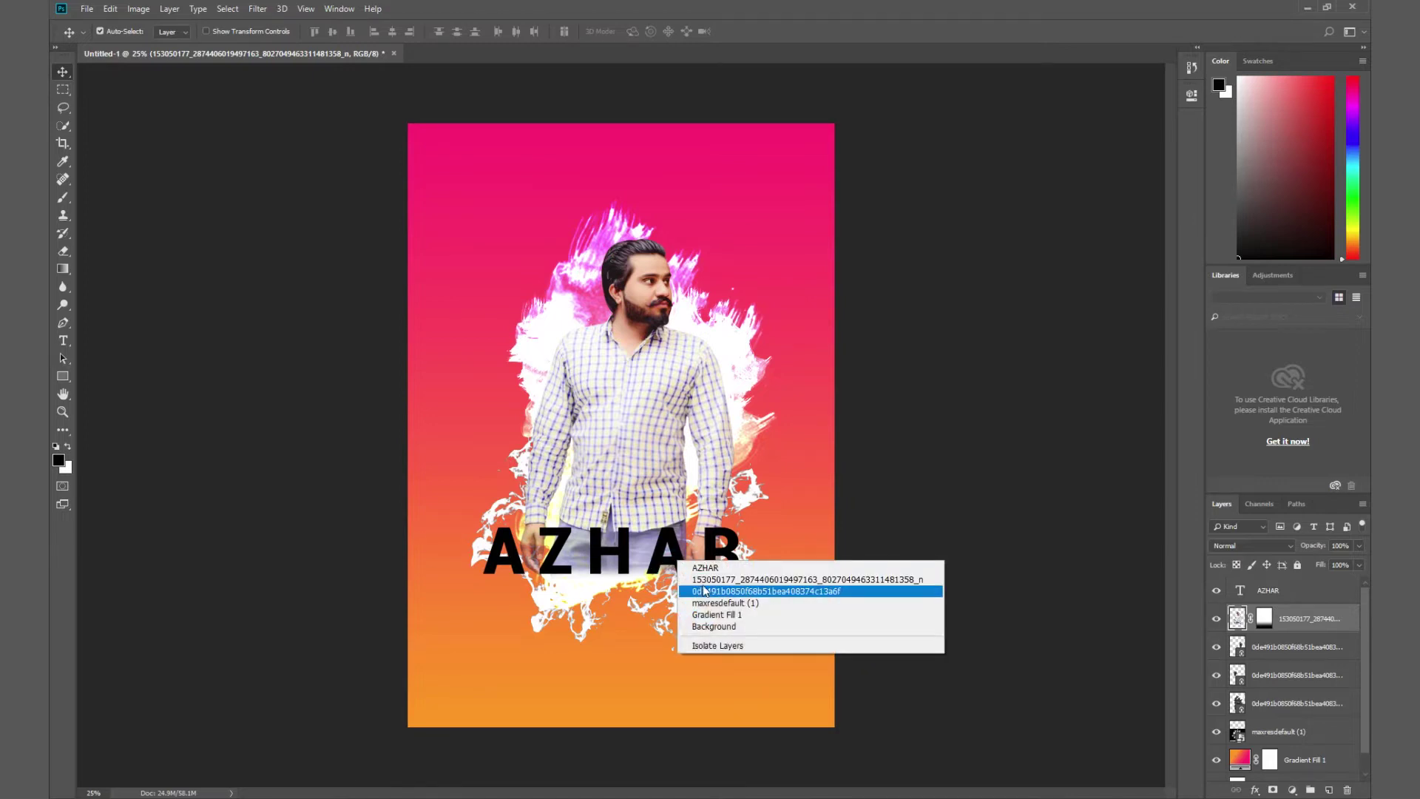
{"action": "left_click", "coordinate": [710, 568]}
Rasterize the AZHAR text layer and load a selection of its letters.
{"action": "right_click", "coordinate": [1240, 595]}
{"action": "left_click", "coordinate": [1315, 603]}
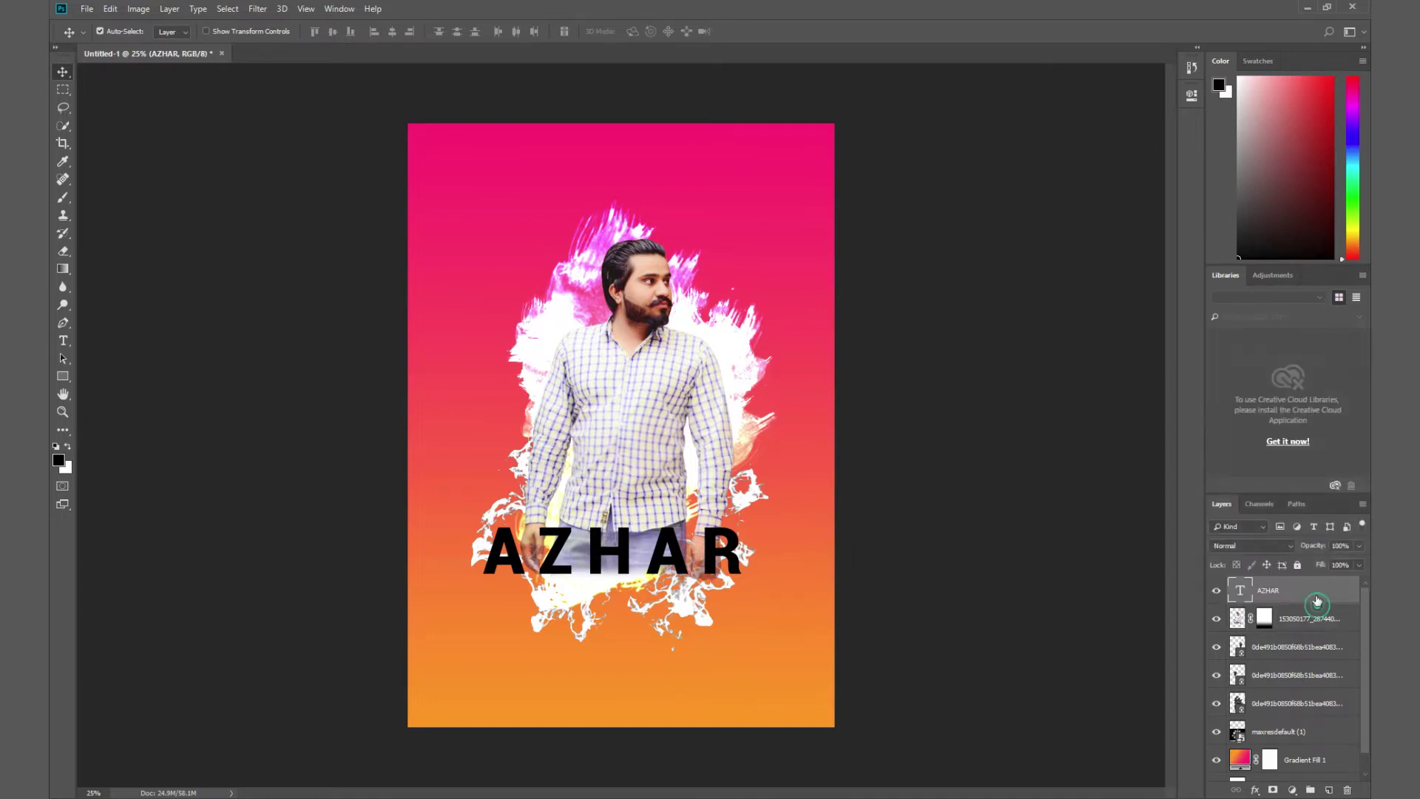
{"action": "right_click", "coordinate": [1317, 605]}
{"action": "left_click", "coordinate": [1251, 191]}
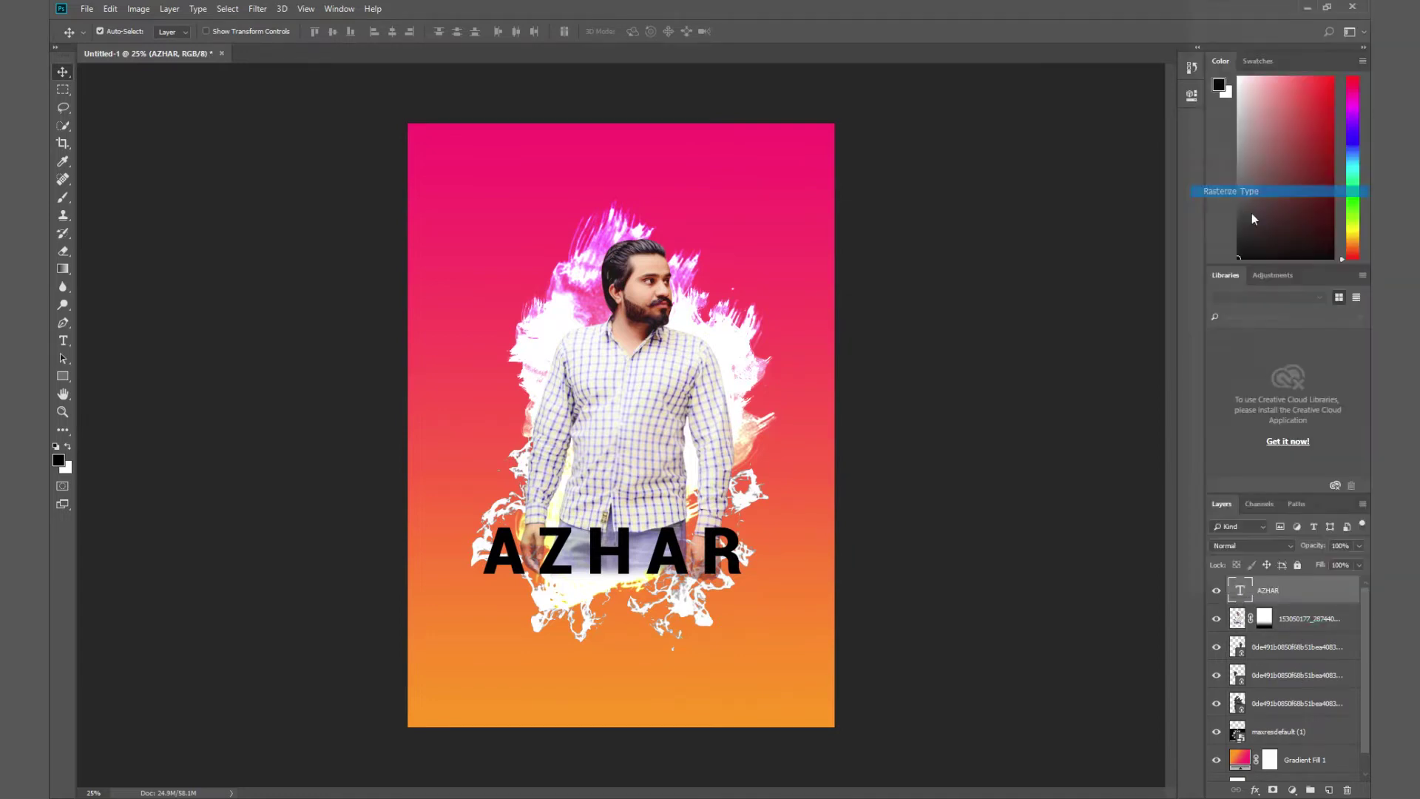
{"action": "left_click", "coordinate": [1240, 592], "text": "ctrl"}
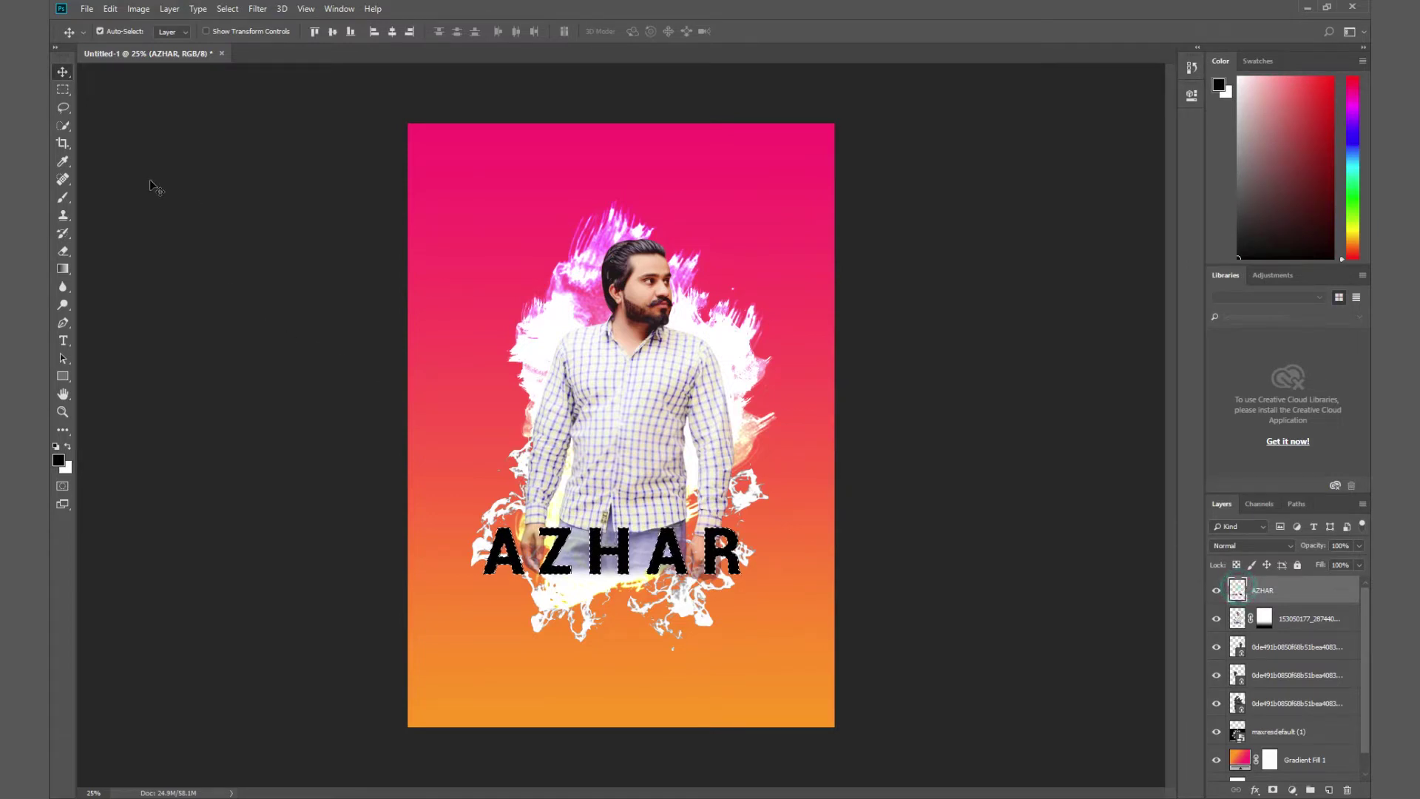
Fill the selected letters with the orange-pink gradient preset, then deselect.
{"action": "left_click", "coordinate": [63, 268]}
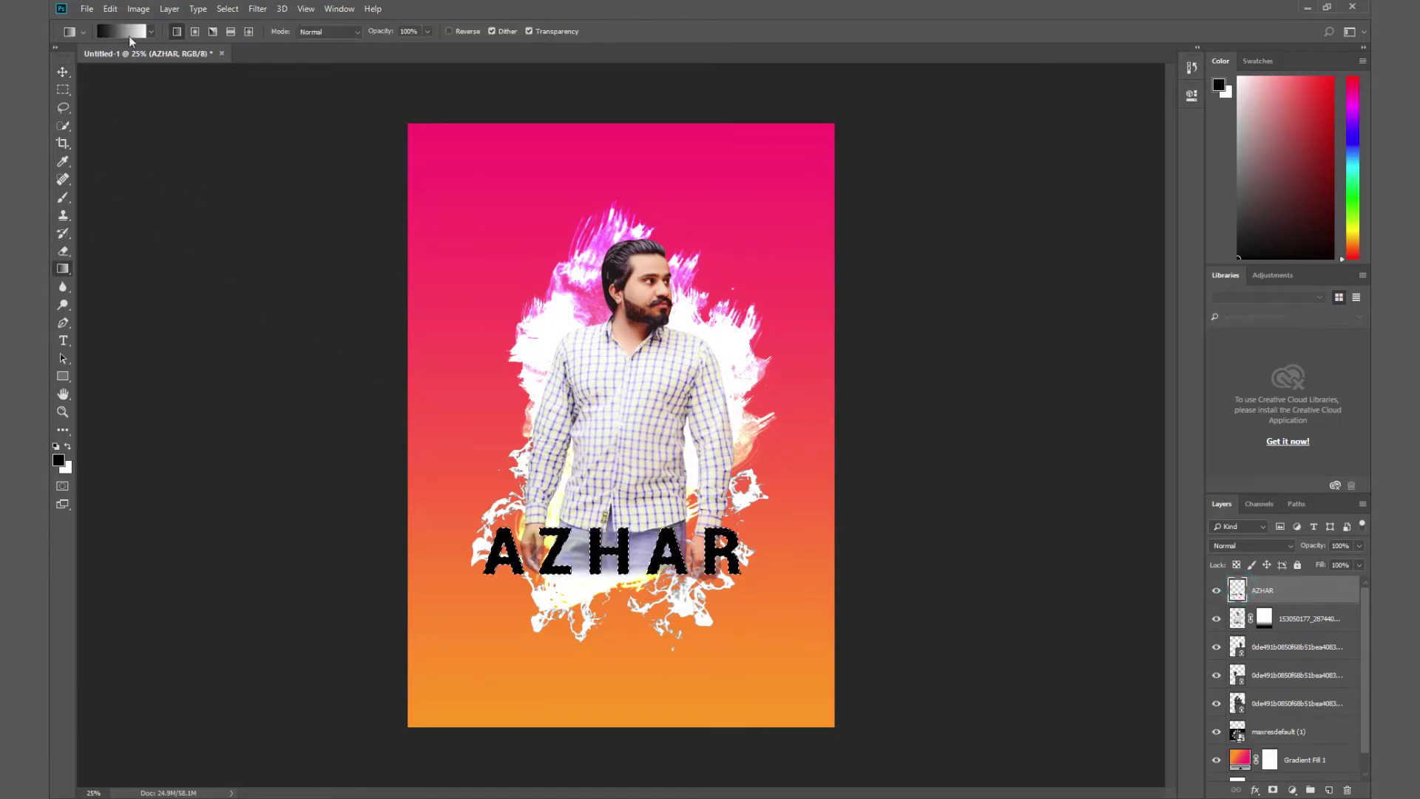
{"action": "left_click", "coordinate": [126, 31]}
{"action": "left_click", "coordinate": [732, 203]}
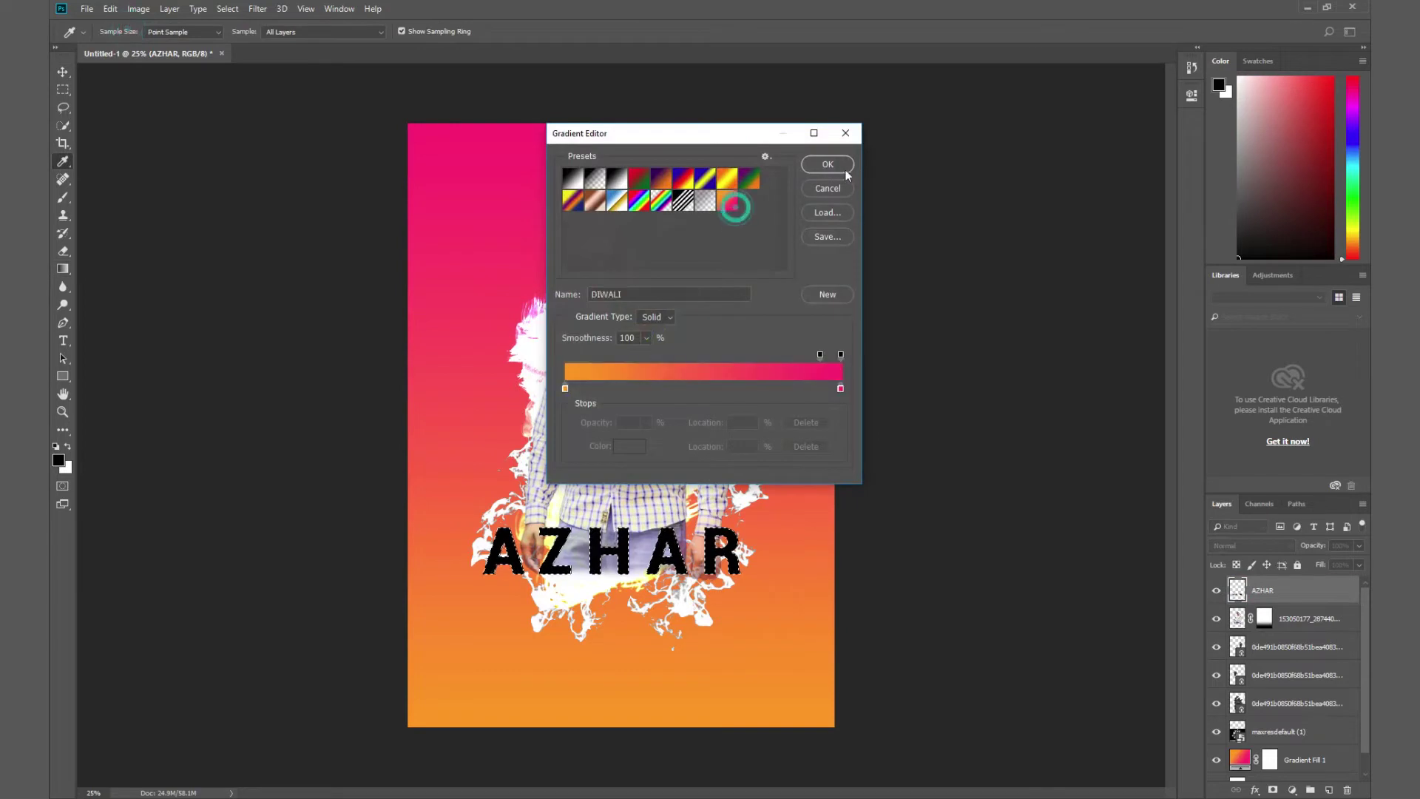
{"action": "left_click", "coordinate": [842, 167]}
{"action": "left_click_drag", "start_coordinate": [508, 530], "coordinate": [748, 586]}
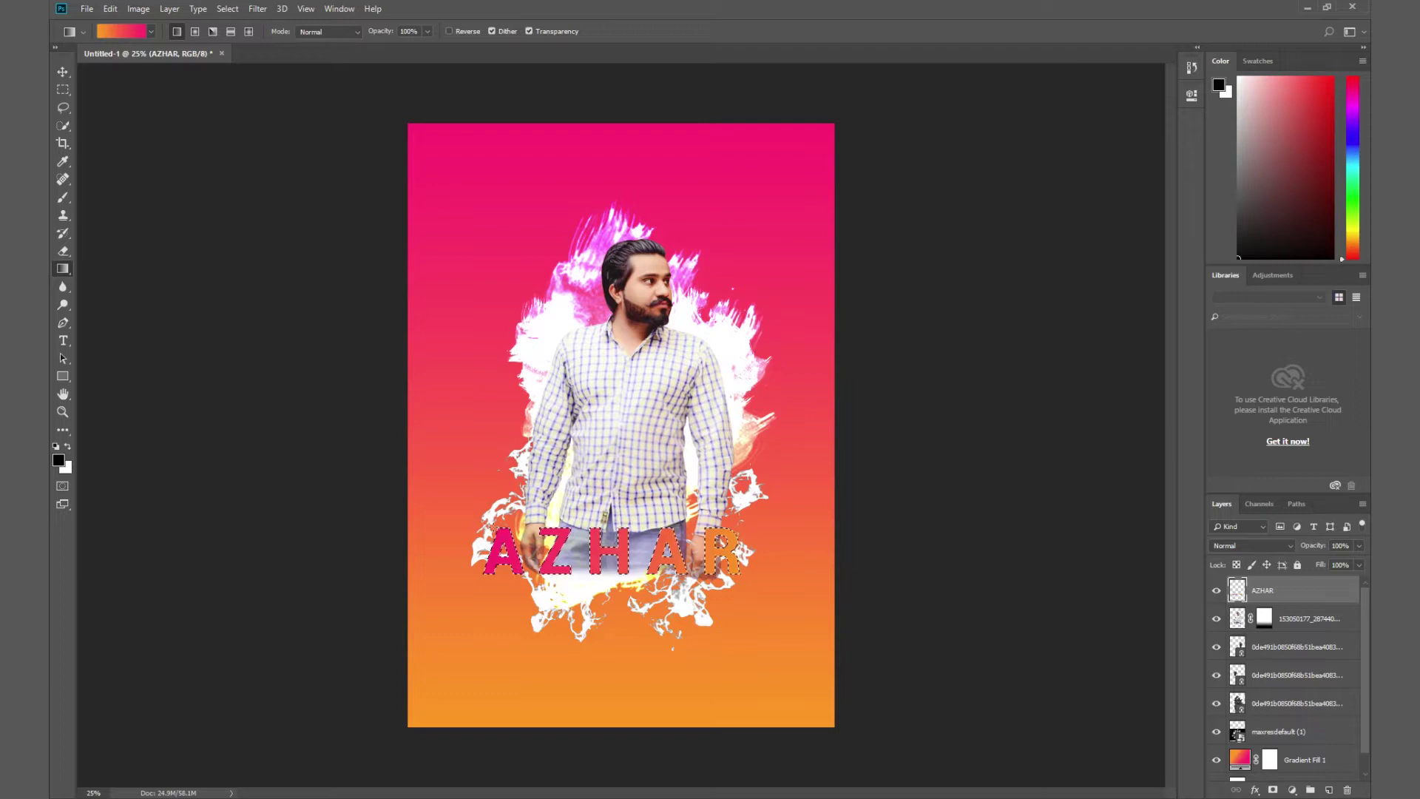
{"action": "left_click", "coordinate": [62, 72]}
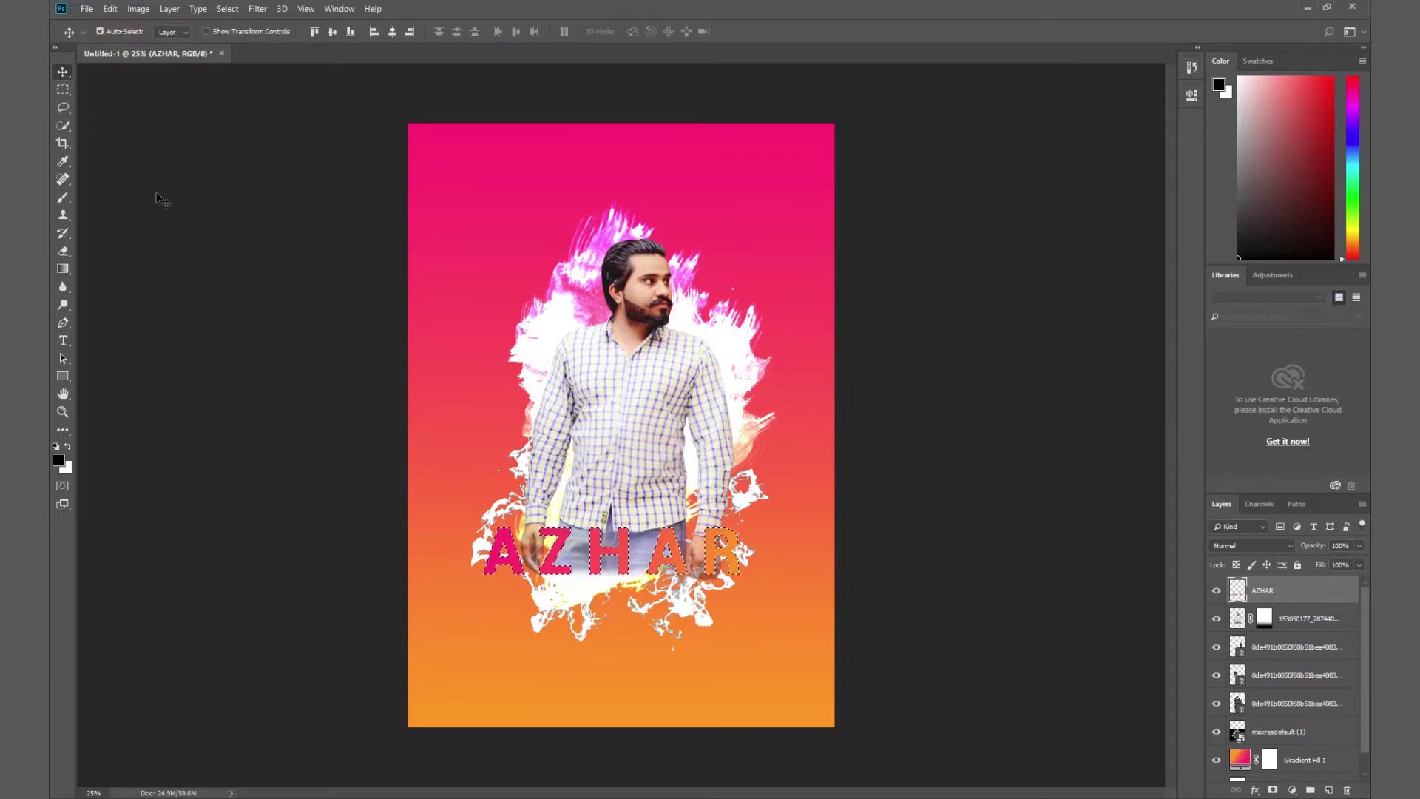
{"action": "key", "text": "ctrl+d"}
{"action": "left_click", "coordinate": [1253, 791]}
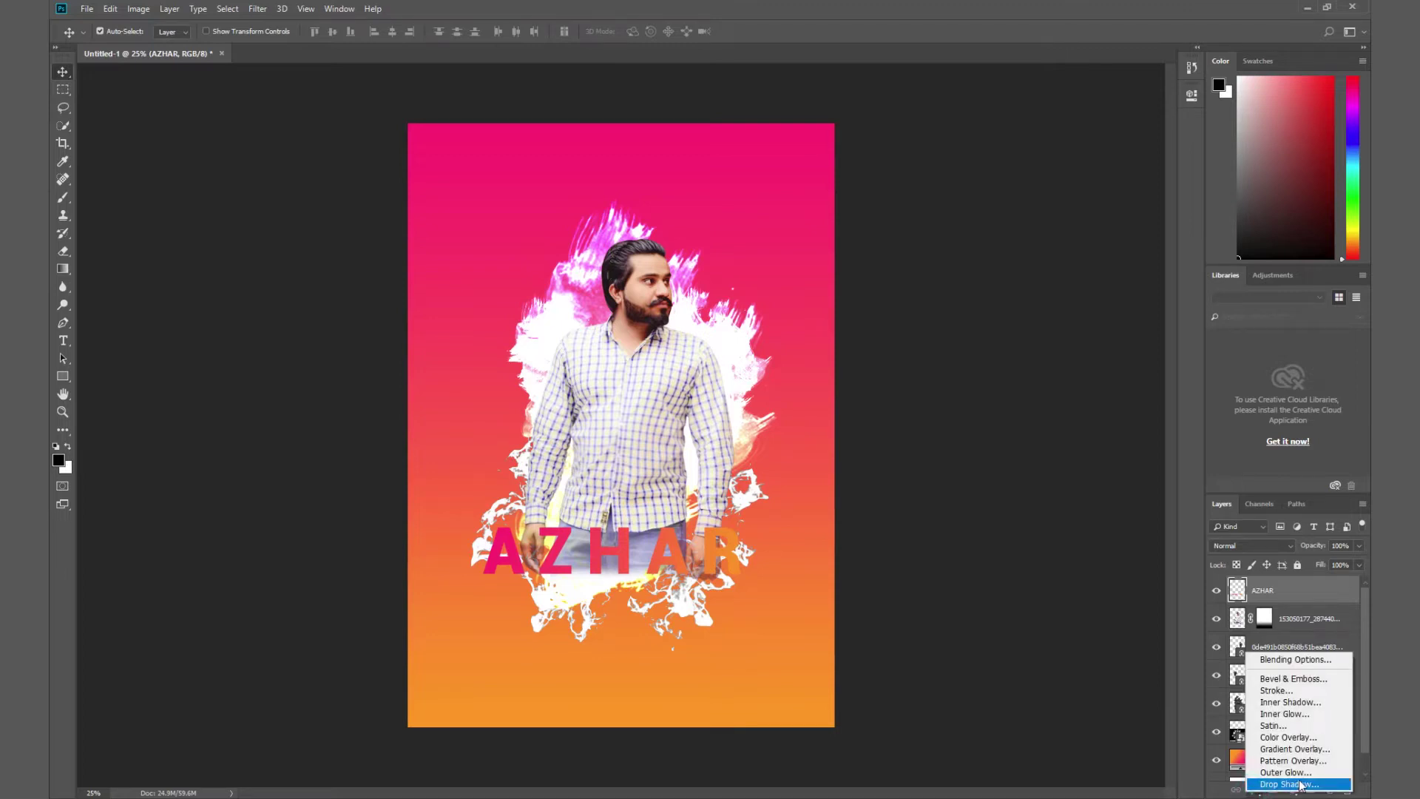
Add a drop shadow and a white inside stroke of size 5 to AZHAR.
{"action": "left_click", "coordinate": [1301, 785]}
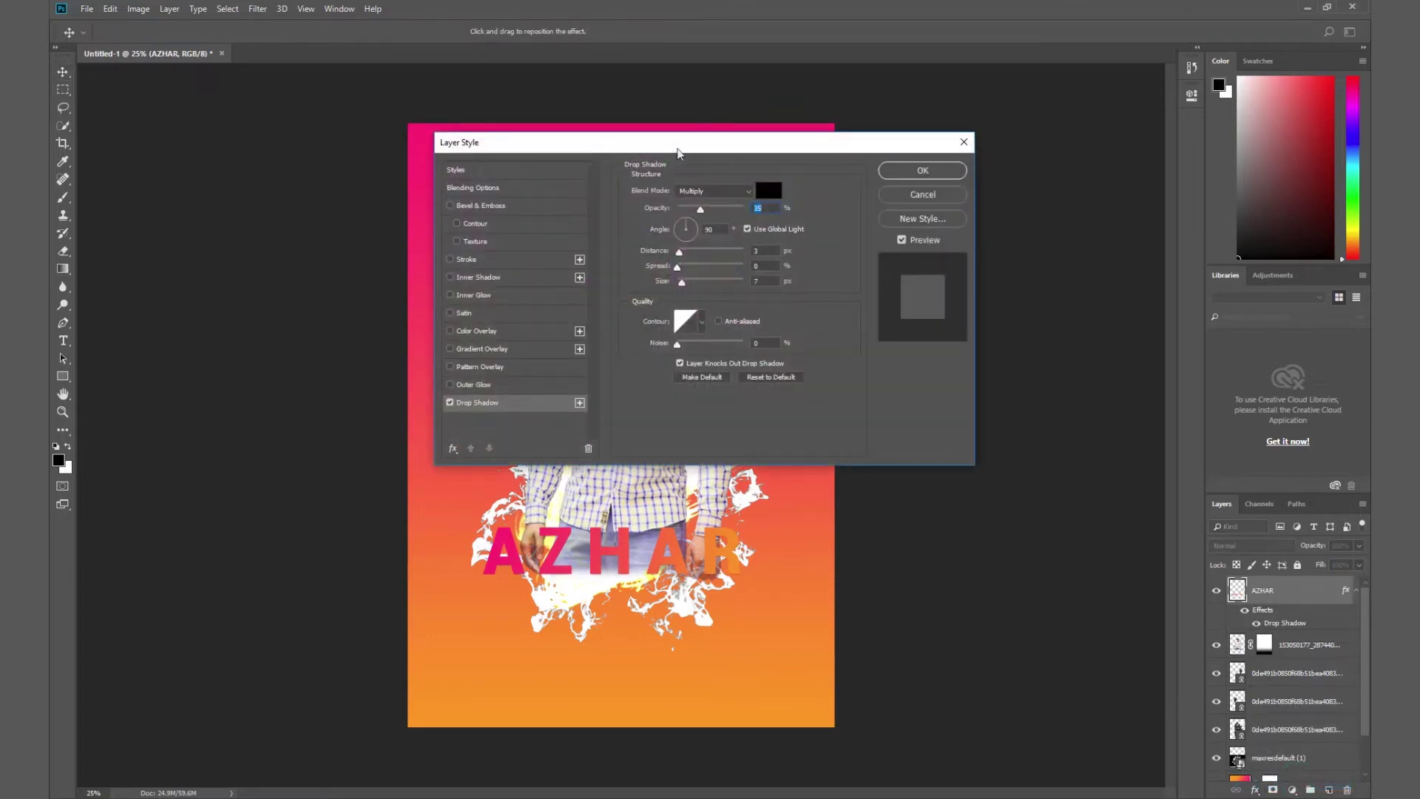
{"action": "left_click_drag", "start_coordinate": [677, 148], "coordinate": [892, 192]}
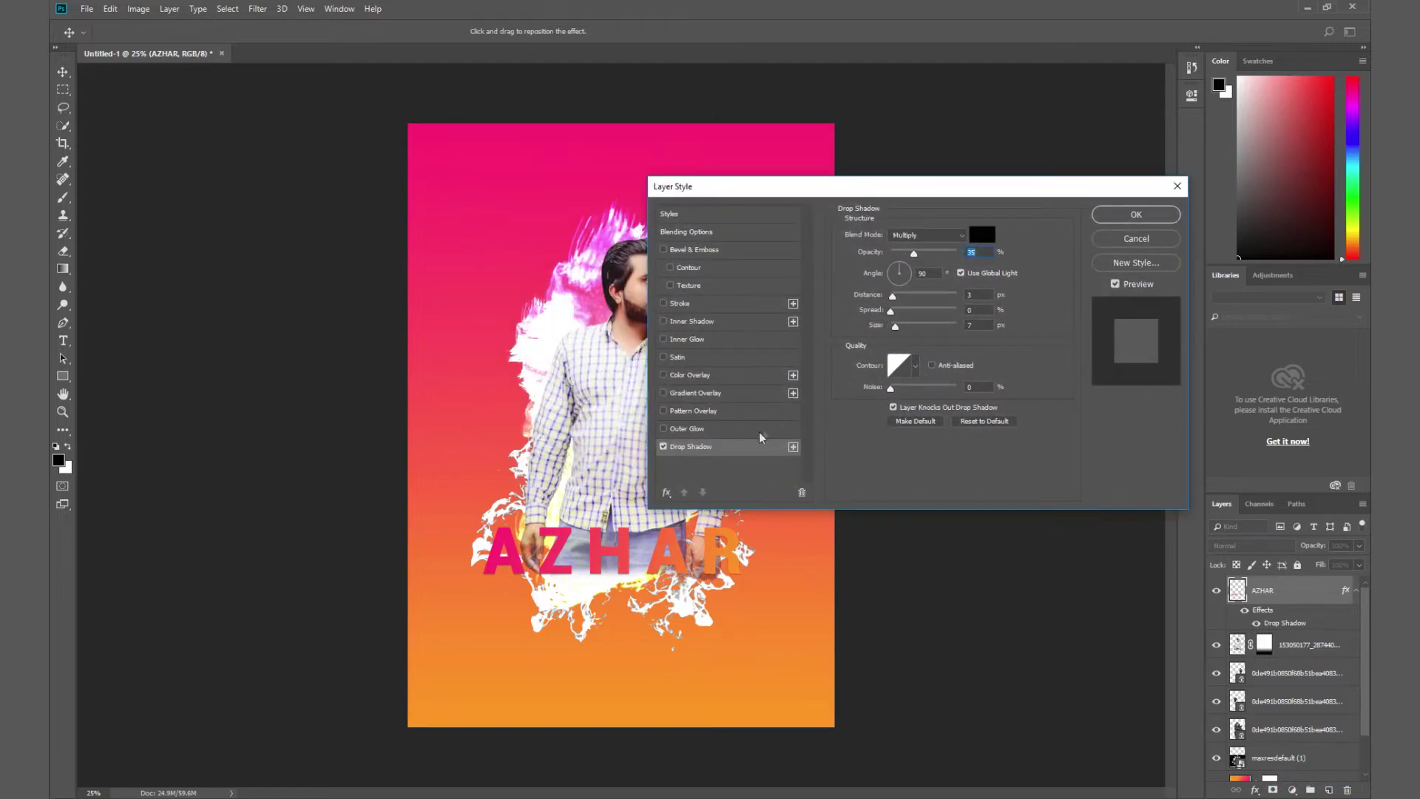
{"action": "left_click", "coordinate": [687, 306]}
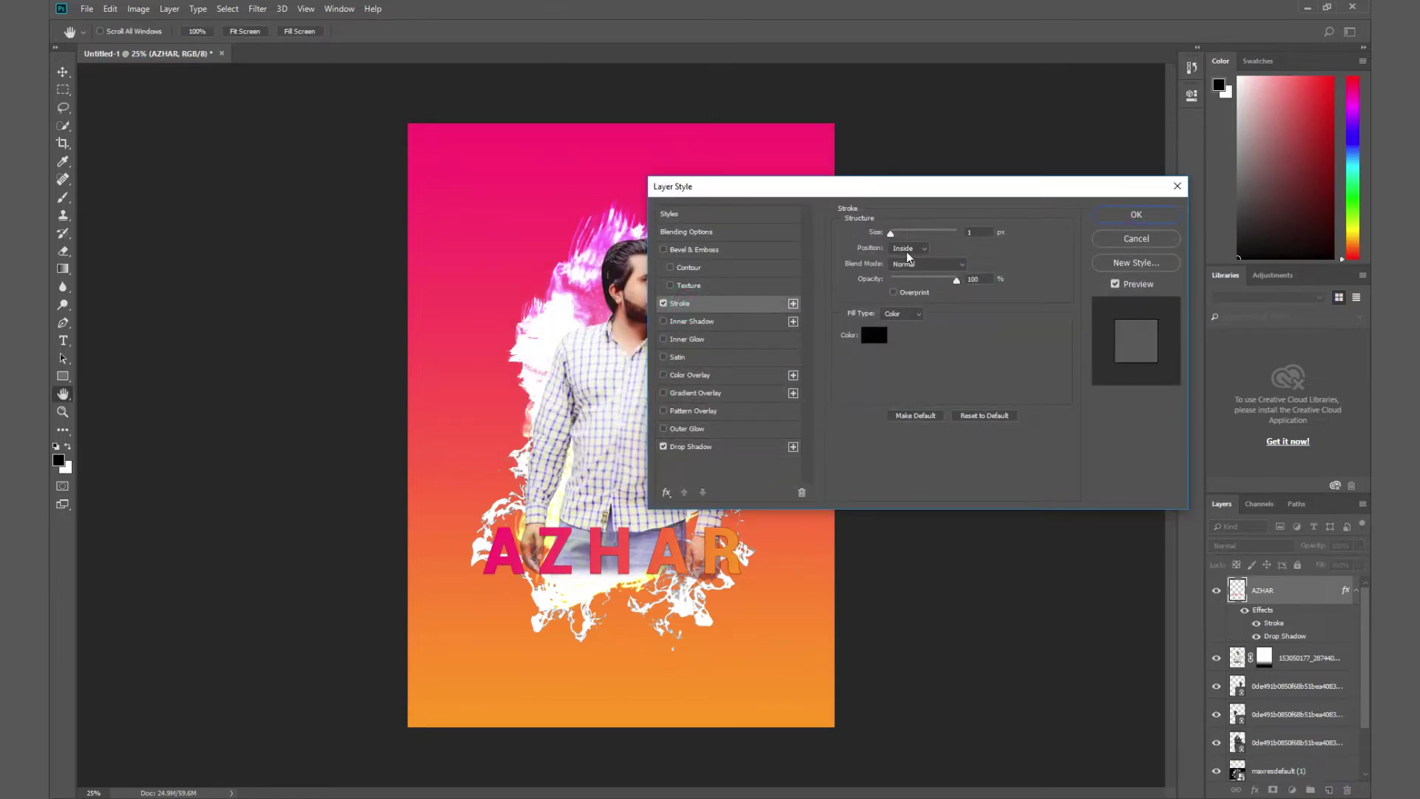
{"action": "left_click", "coordinate": [874, 335]}
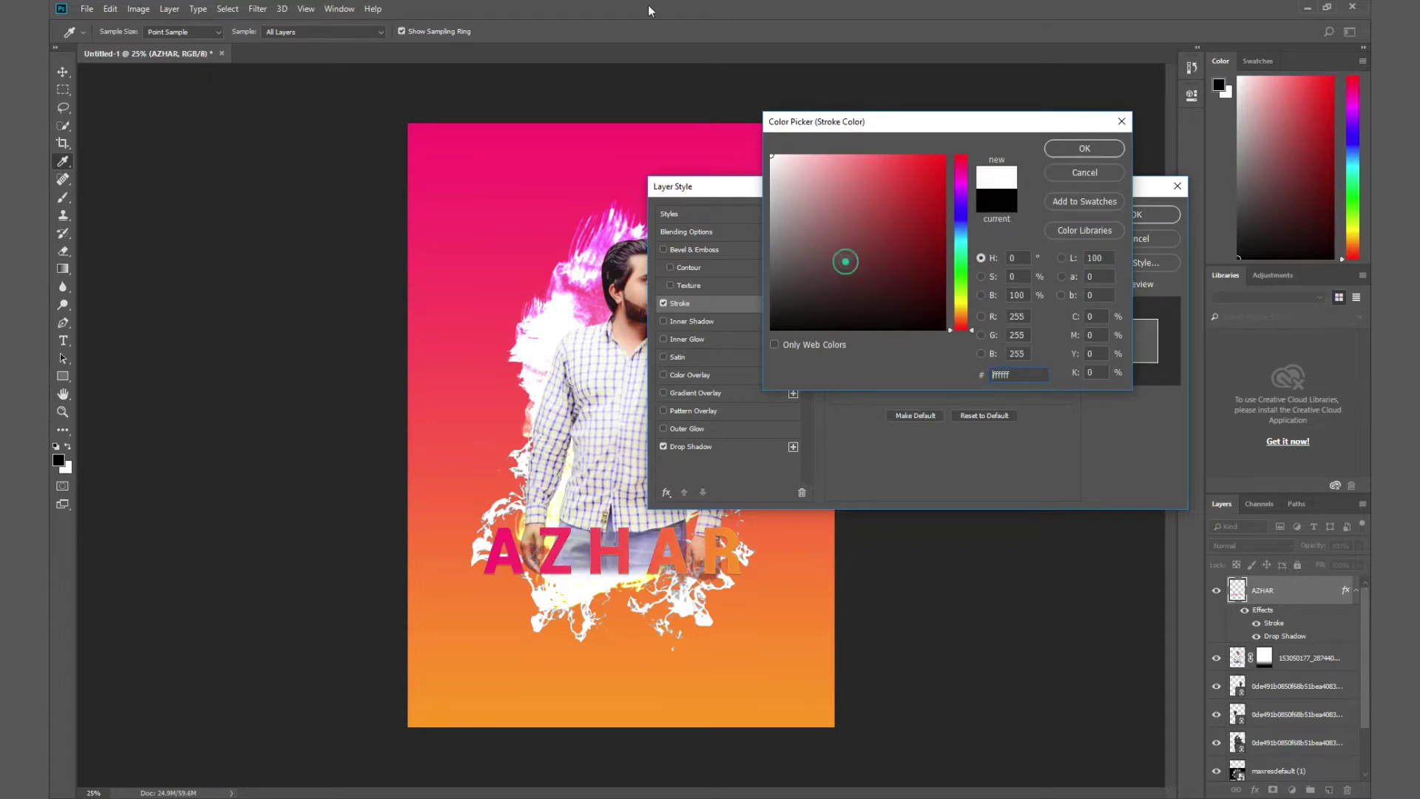
{"action": "left_click", "coordinate": [1086, 150]}
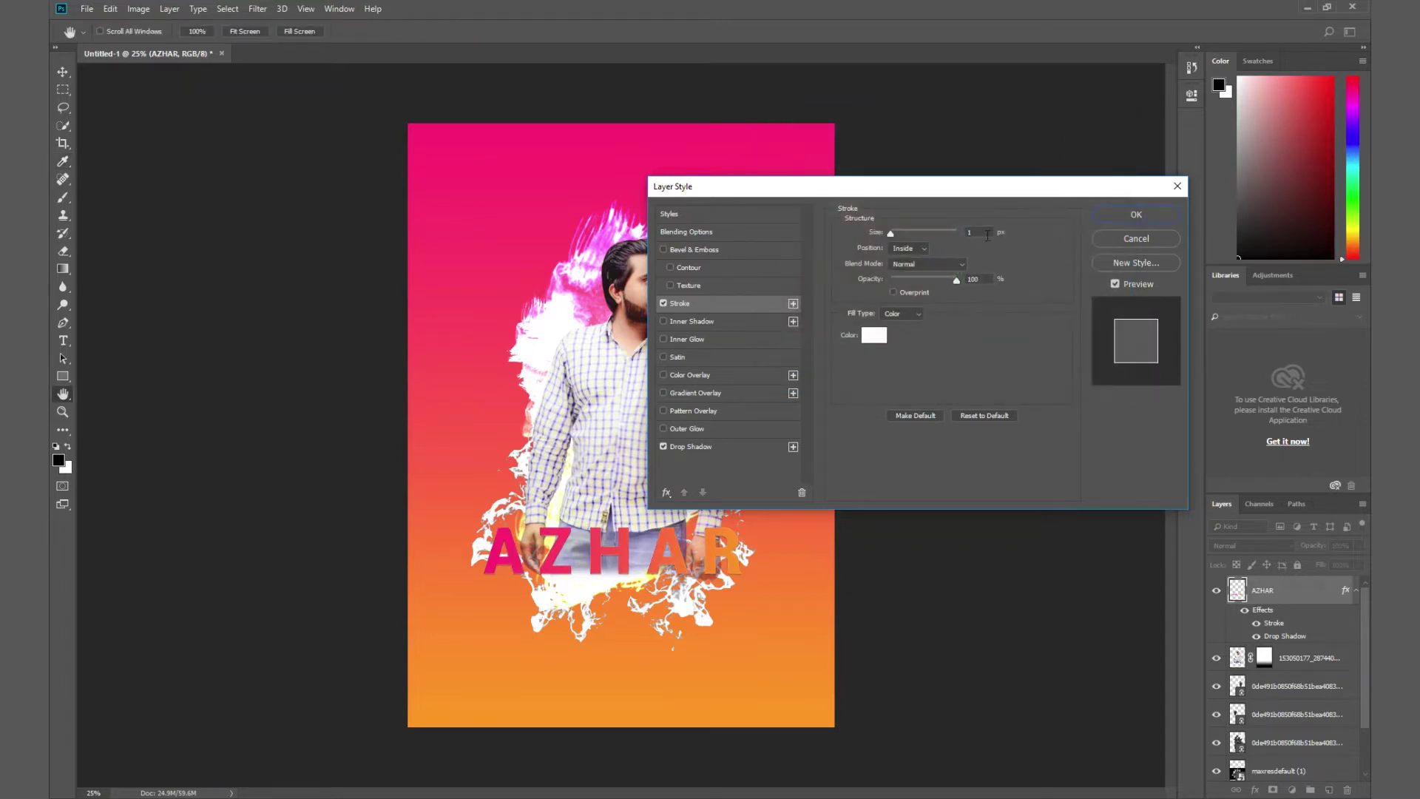
{"action": "type", "text": "5"}
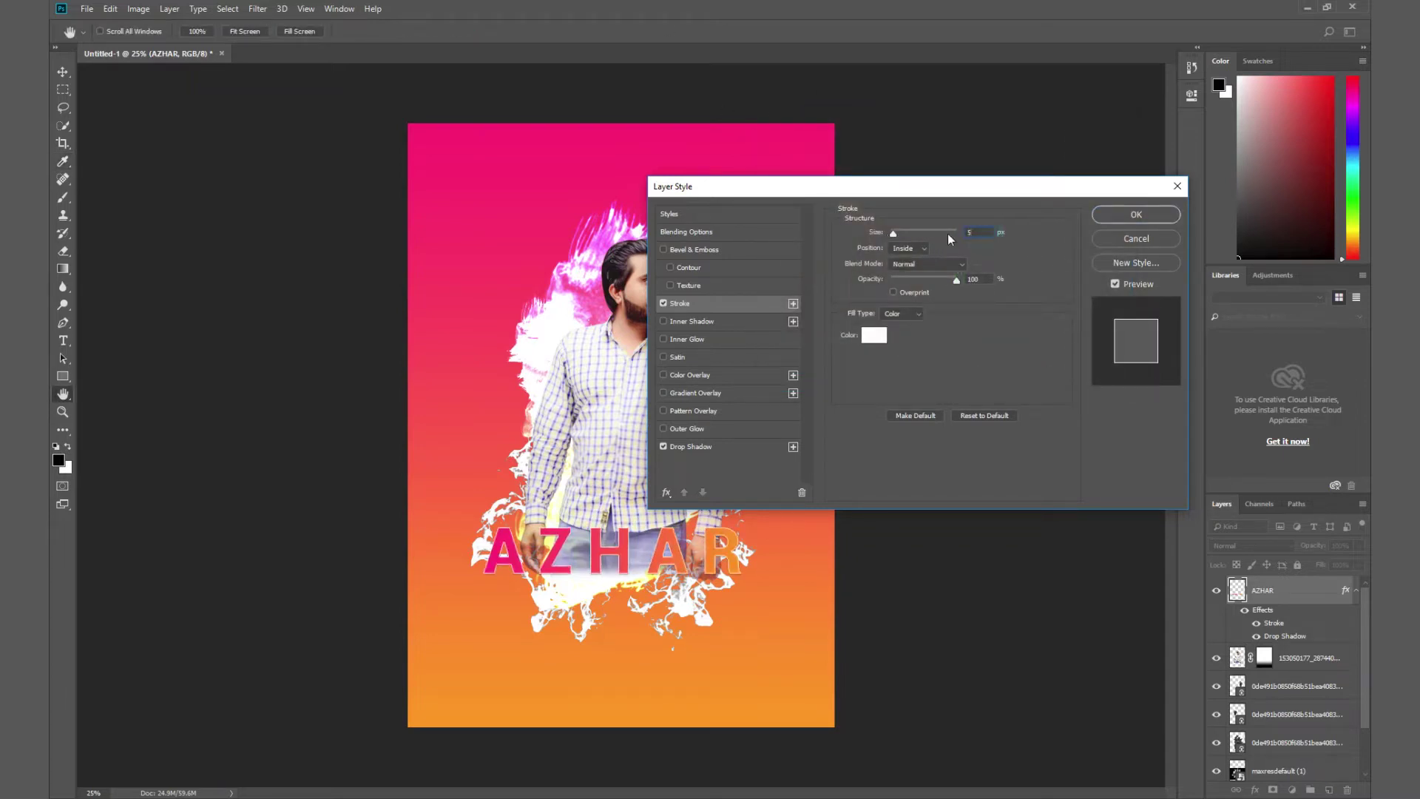
{"action": "left_click", "coordinate": [1129, 215]}
{"action": "key", "text": "v"}
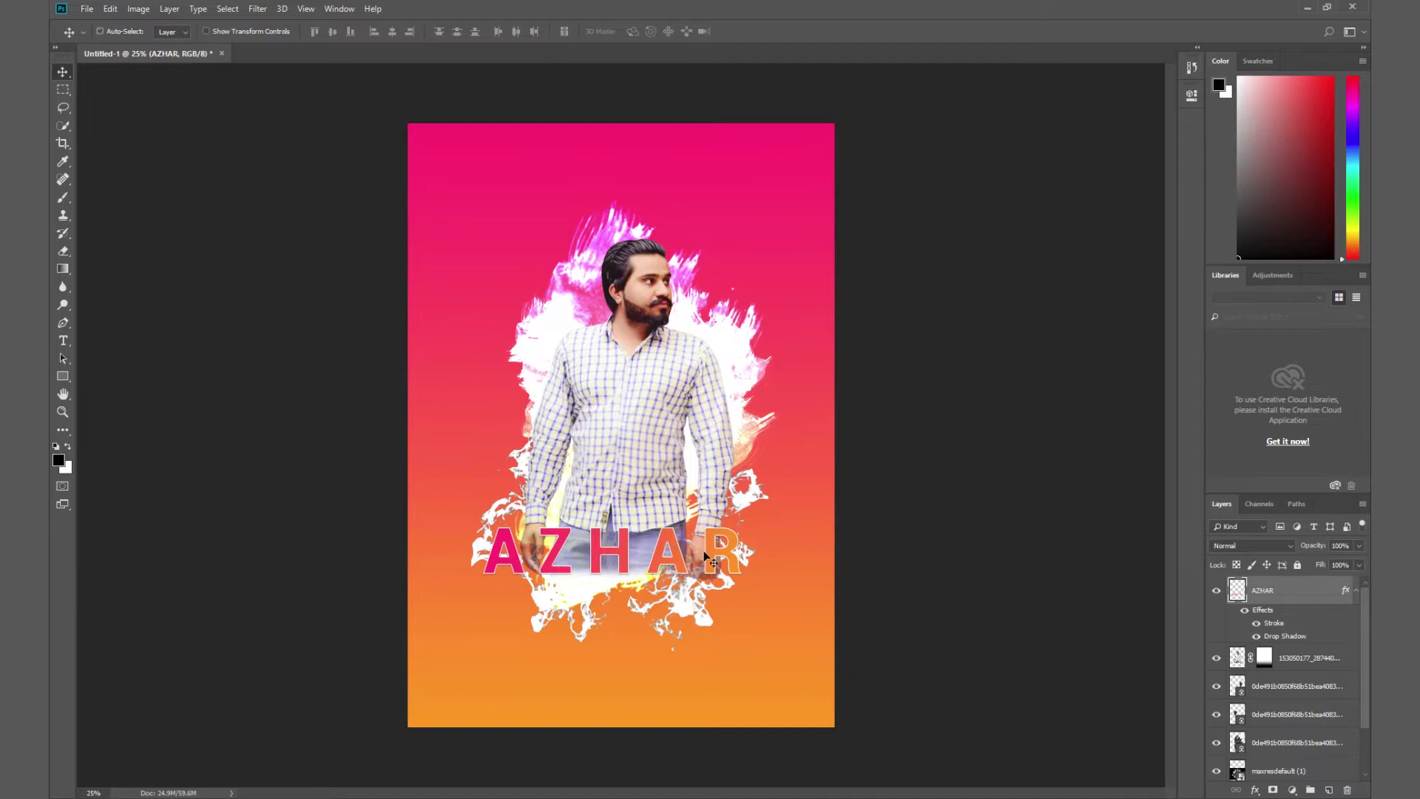
{"action": "key", "text": "ctrl+plus"}
{"action": "key", "text": "ctrl+plus"}
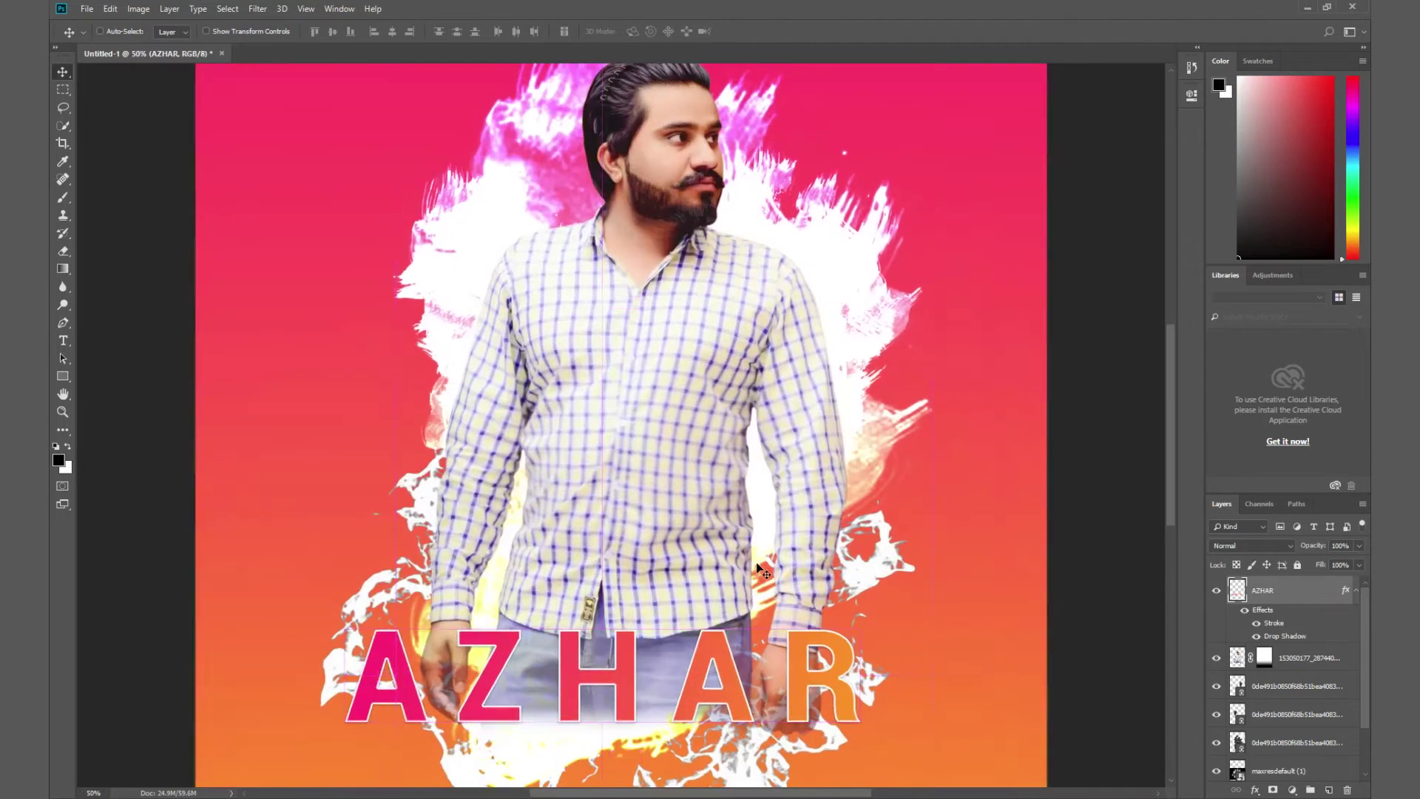
{"action": "key", "text": "ctrl+minus"}
{"action": "key", "text": "ctrl+minus"}
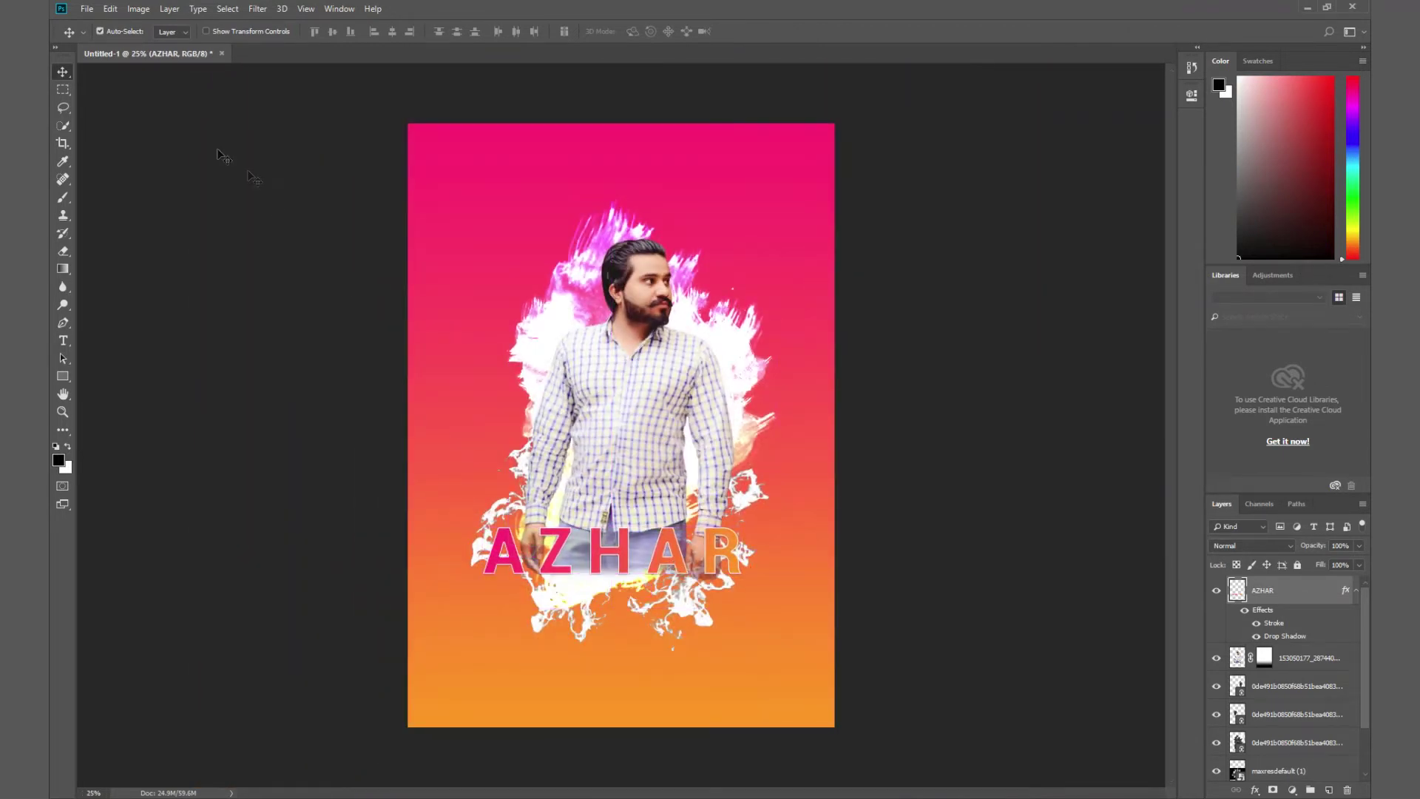
Place the 568 dot-pattern file as an embedded layer in the poster.
{"action": "left_click", "coordinate": [88, 9]}
{"action": "left_click", "coordinate": [141, 254]}
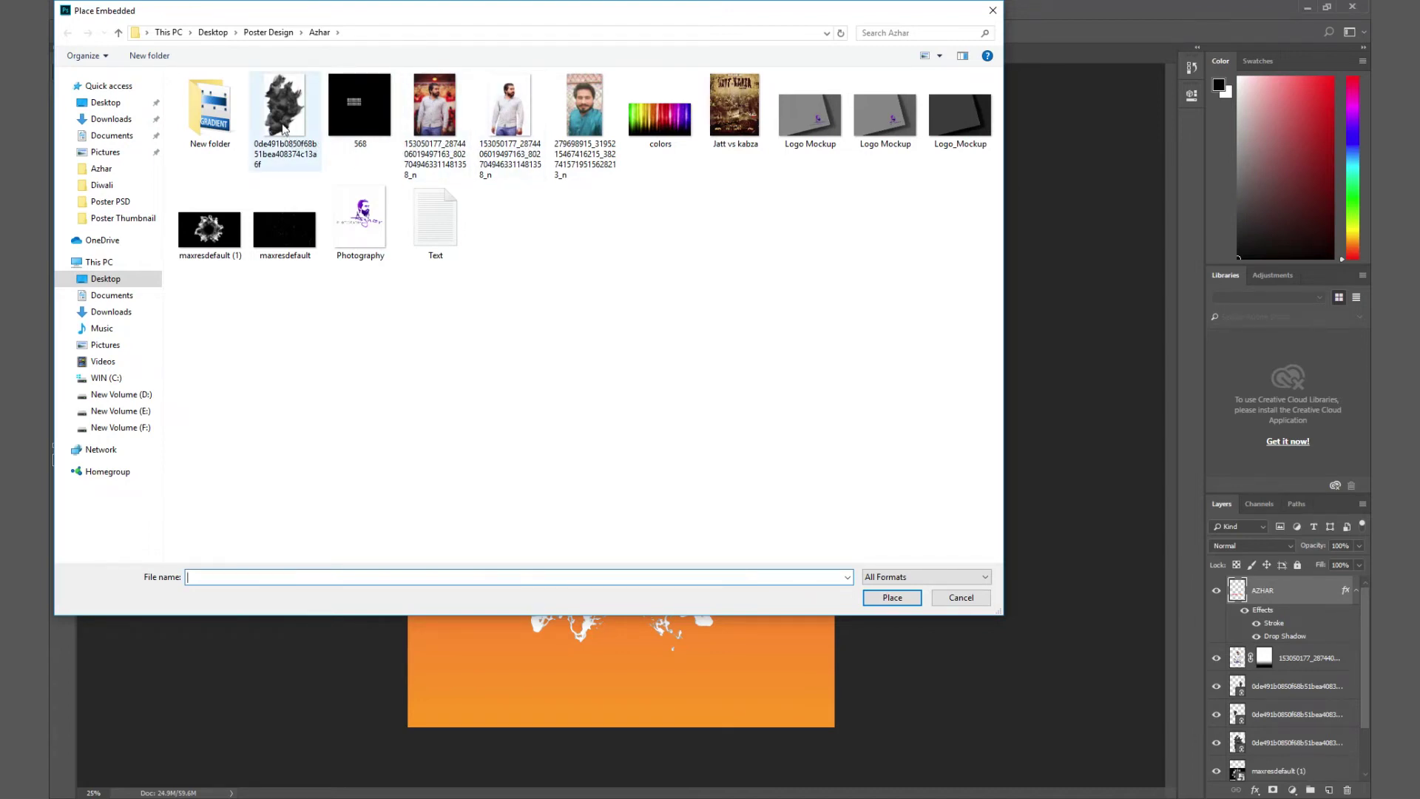
{"action": "left_click", "coordinate": [357, 128]}
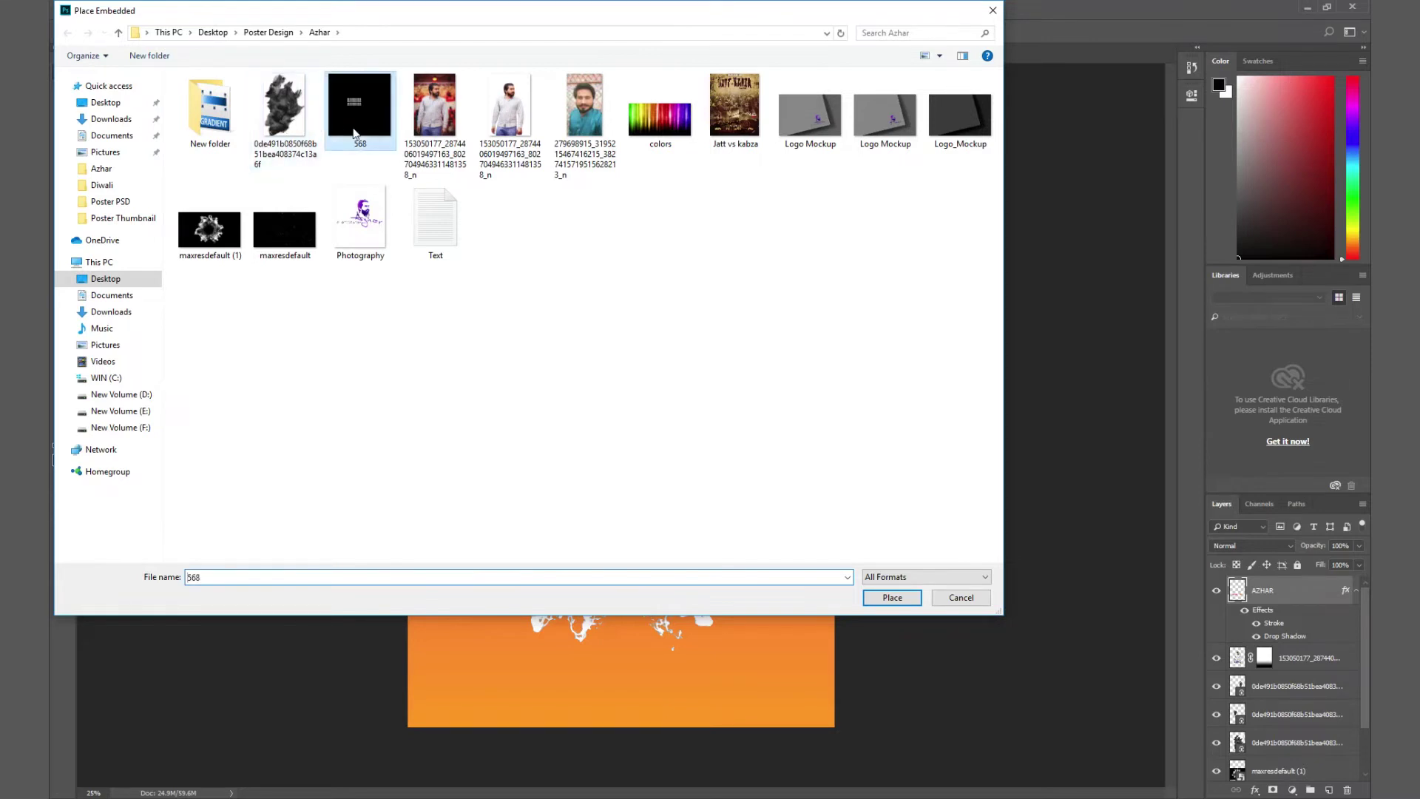
{"action": "double_click", "coordinate": [361, 126]}
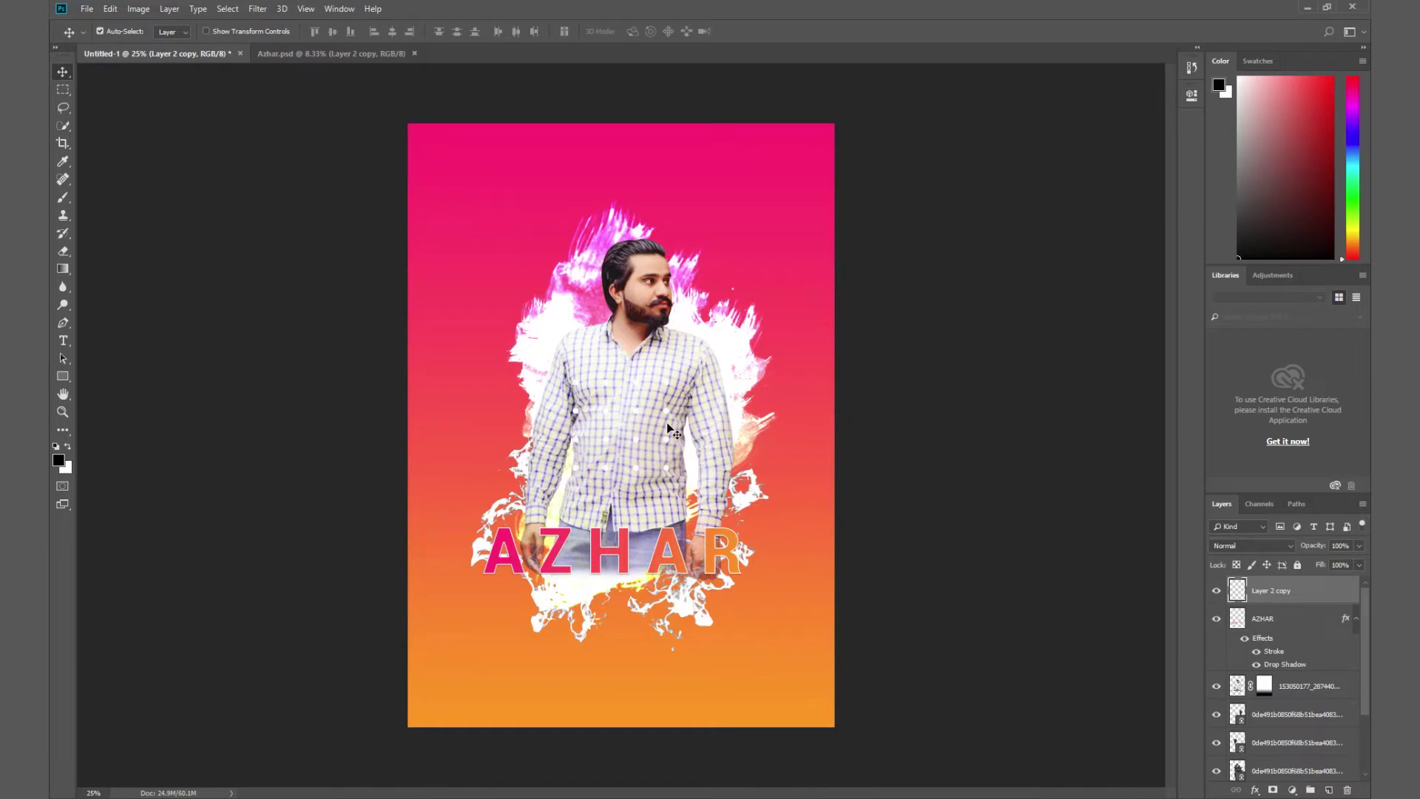
Shrink the dot pattern and move it into the poster's top-left corner.
{"action": "key", "text": "ctrl+t"}
{"action": "mouse_move", "coordinate": [638, 401]}
{"action": "left_mouse_down"}
{"action": "mouse_move", "coordinate": [536, 292]}
{"action": "mouse_move", "coordinate": [501, 185]}
{"action": "left_mouse_up"}
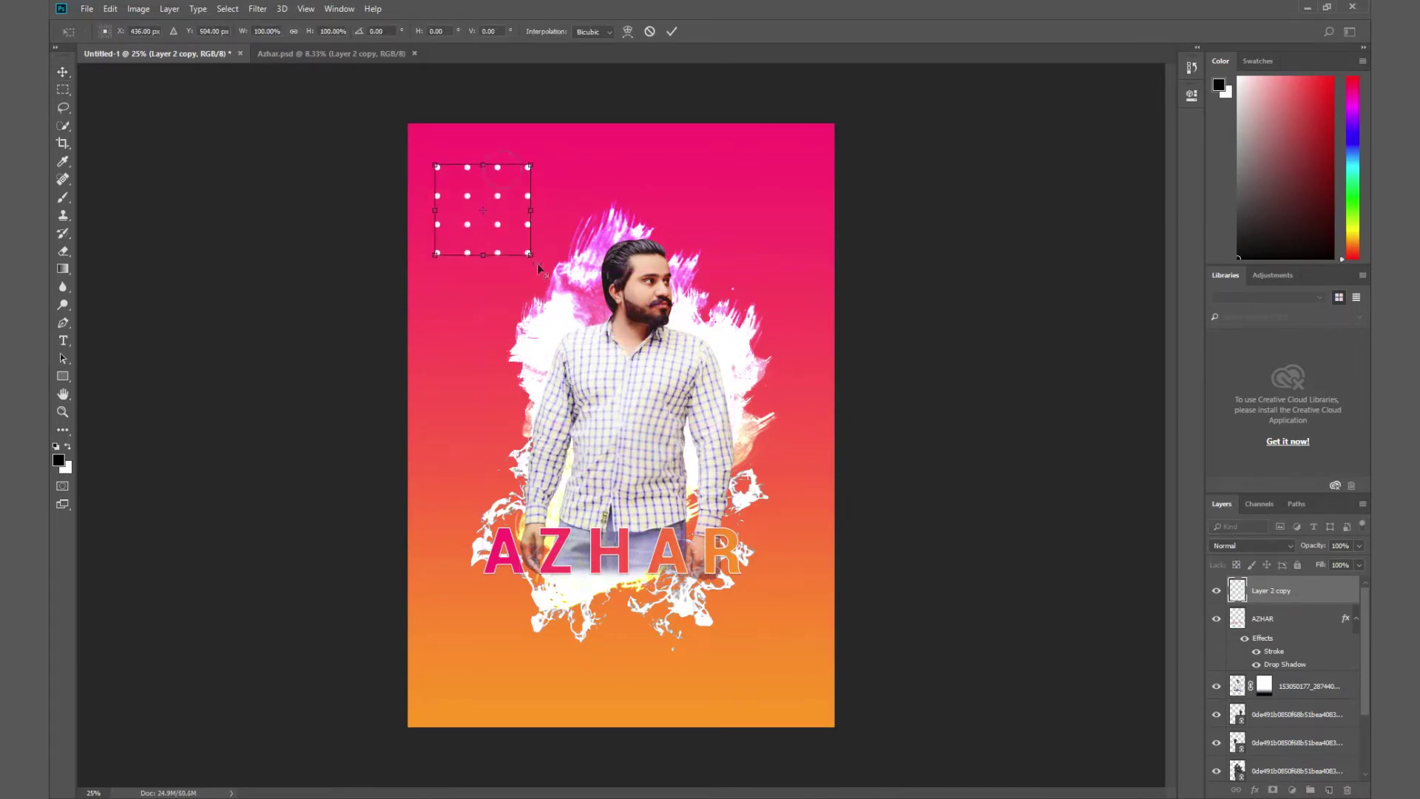
{"action": "left_click_drag", "start_coordinate": [521, 244], "coordinate": [496, 210]}
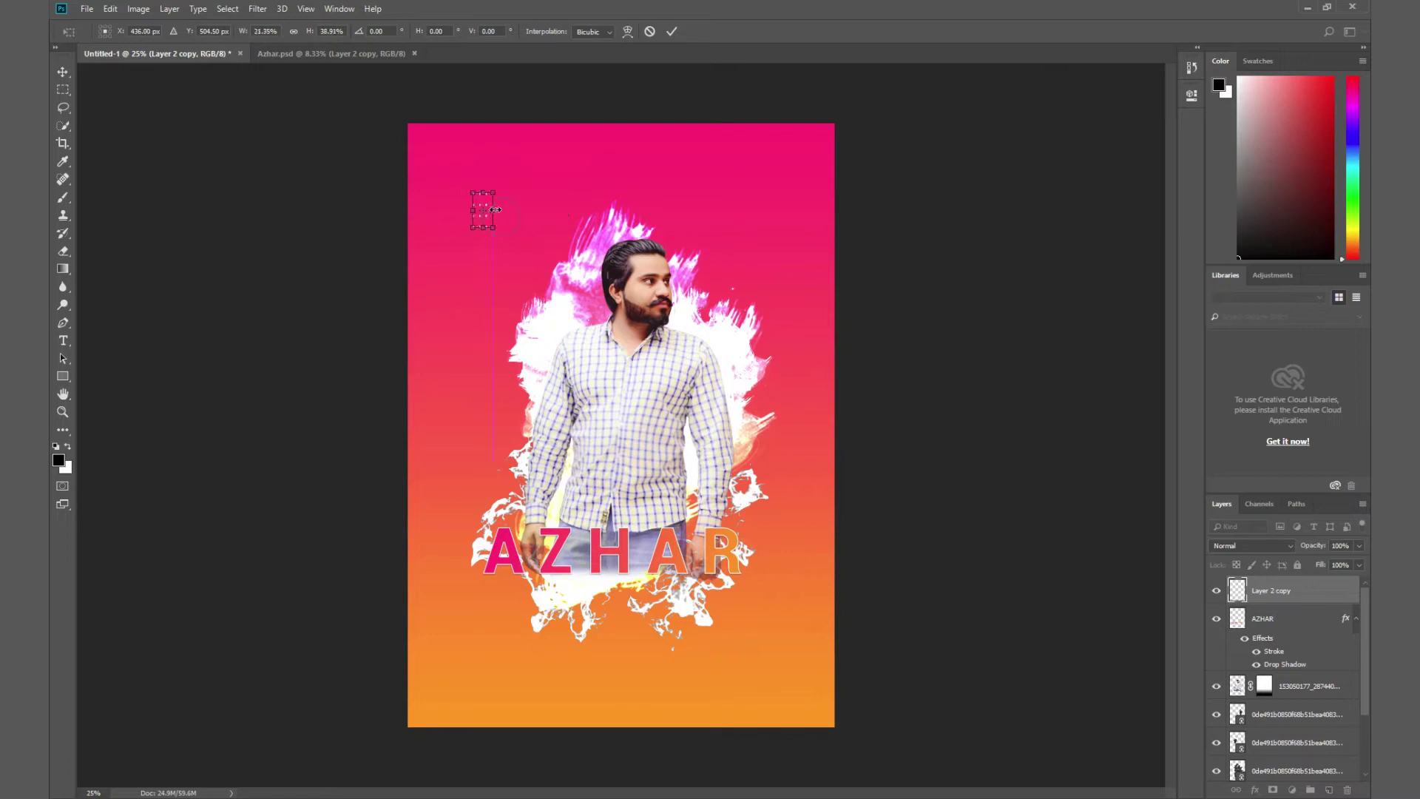
{"action": "key", "text": "Escape"}
{"action": "key", "text": "ctrl+t"}
{"action": "left_click_drag", "start_coordinate": [645, 440], "coordinate": [521, 209]}
{"action": "key", "text": "Return"}
{"action": "key", "text": "ctrl+t"}
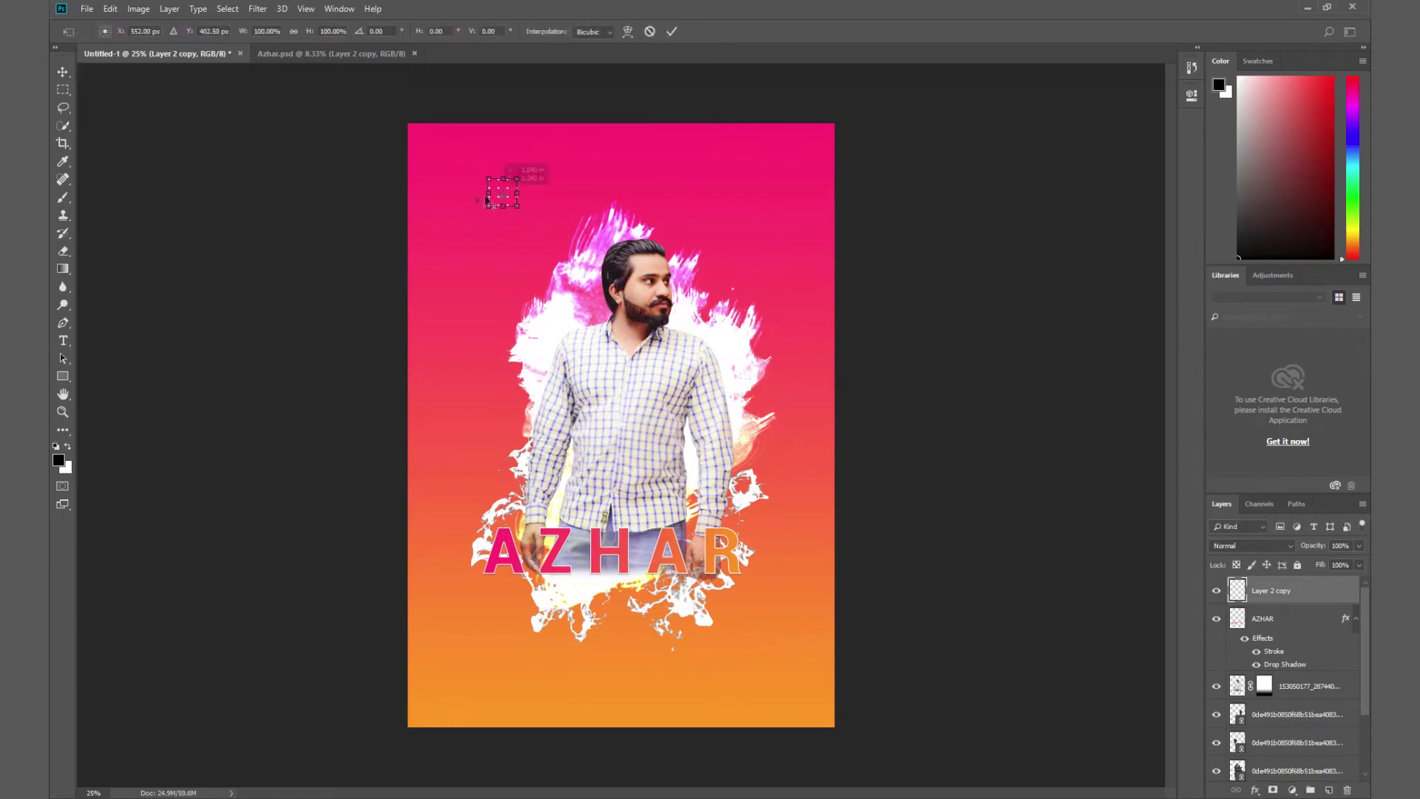
{"action": "left_click_drag", "start_coordinate": [503, 197], "coordinate": [456, 176]}
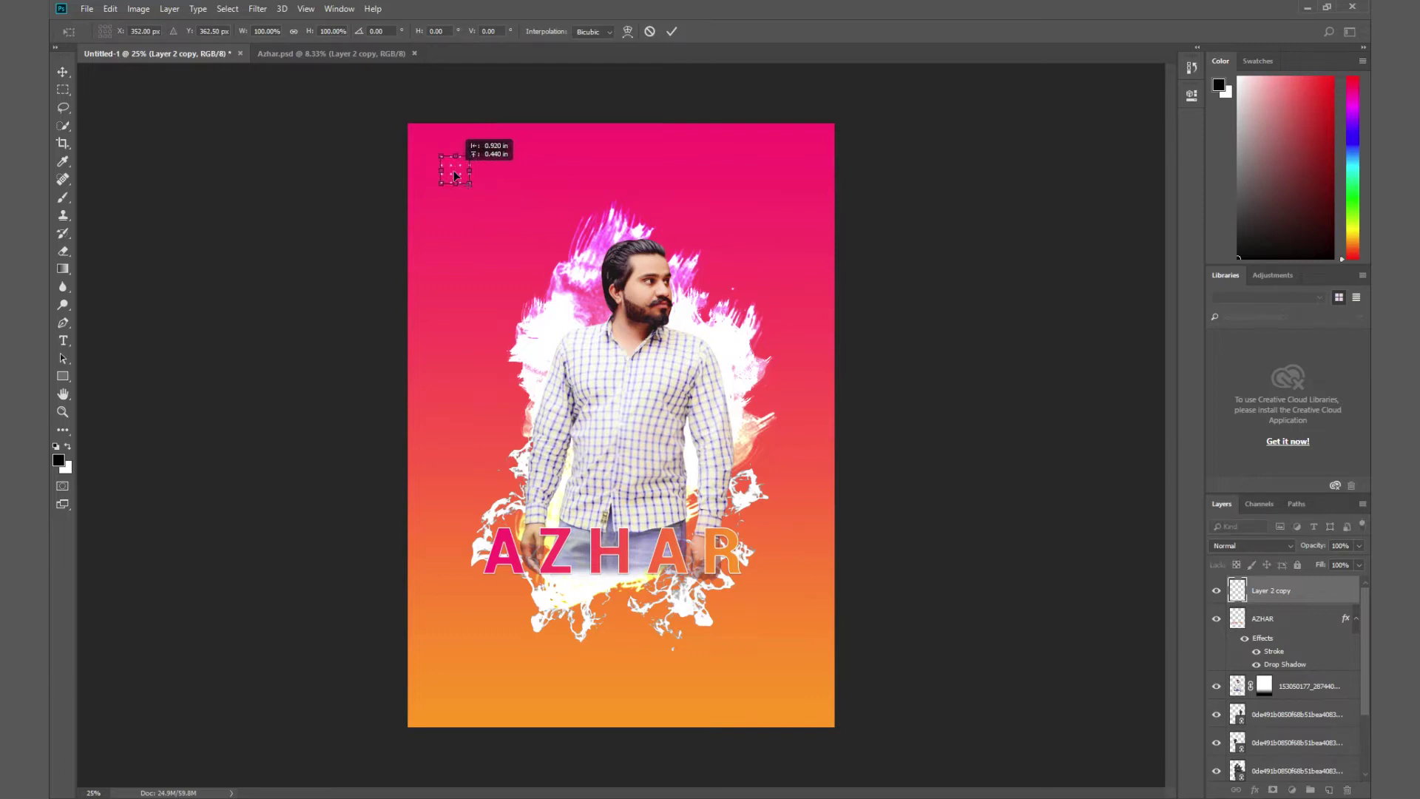
{"action": "key", "text": "Return"}
Duplicate the dots into the top-right corner and make another copy.
{"action": "key", "text": "ctrl+j"}
{"action": "key", "text": "ctrl+t"}
{"action": "left_click_drag", "start_coordinate": [463, 166], "coordinate": [795, 166]}
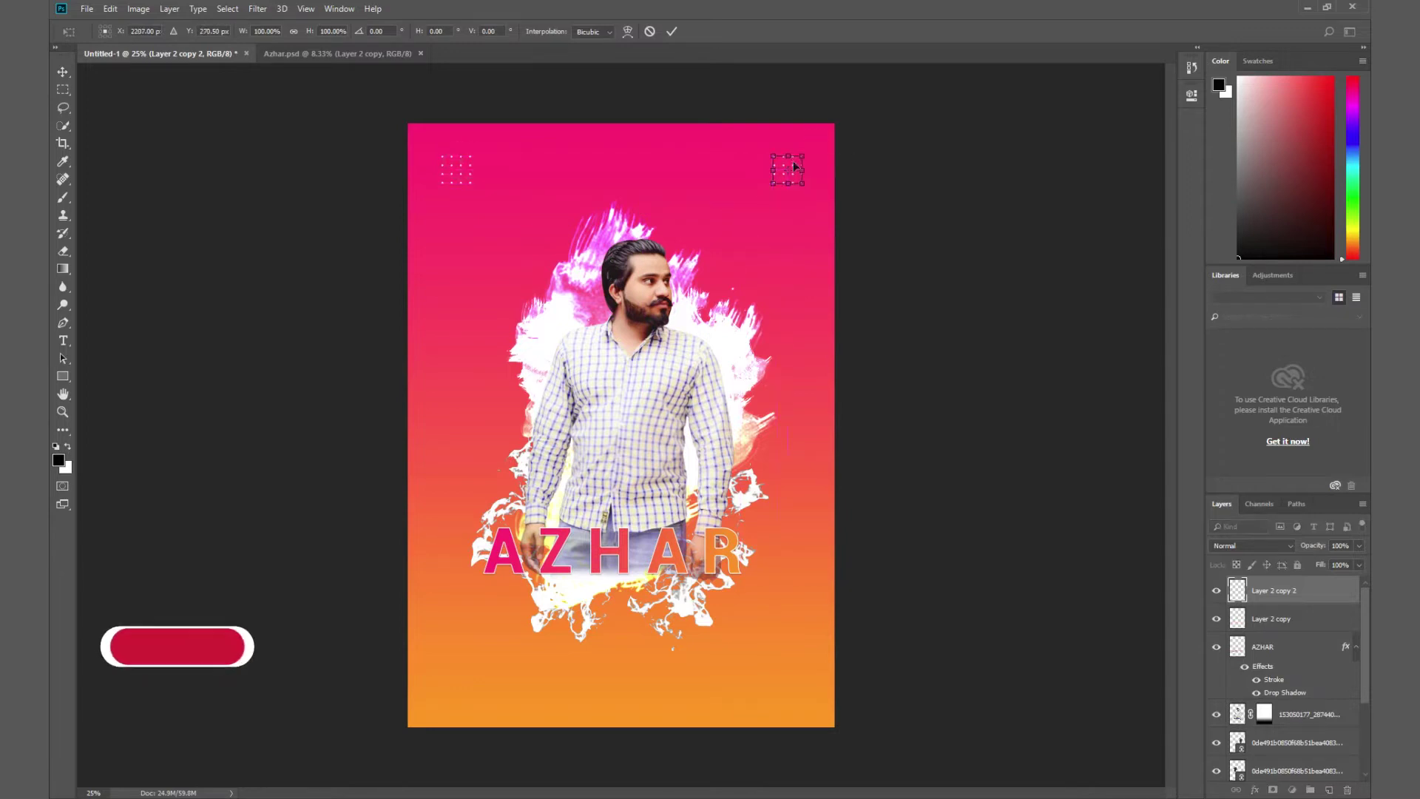
{"action": "key", "text": "Return"}
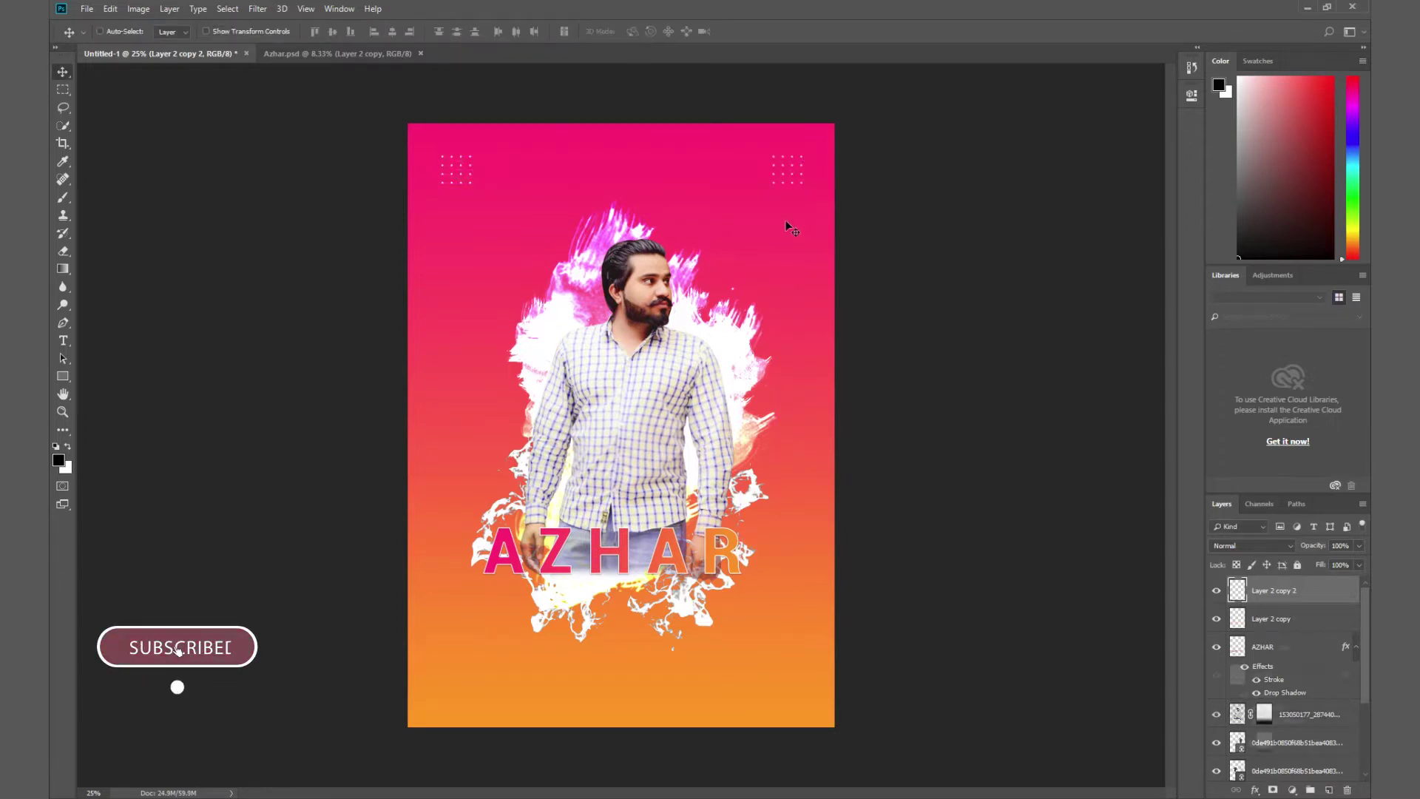
{"action": "key", "text": "ctrl+j"}
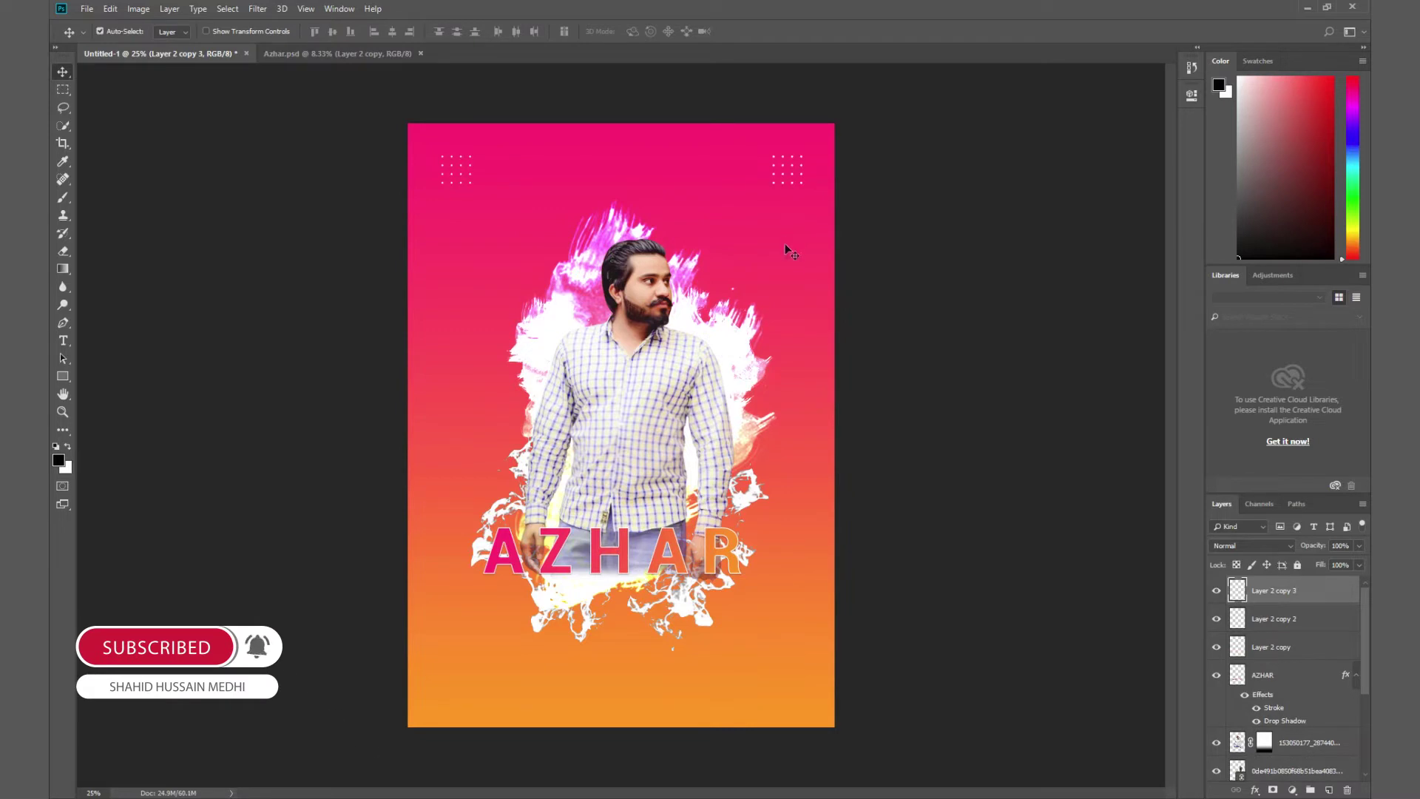
{"action": "key", "text": "ctrl+t"}
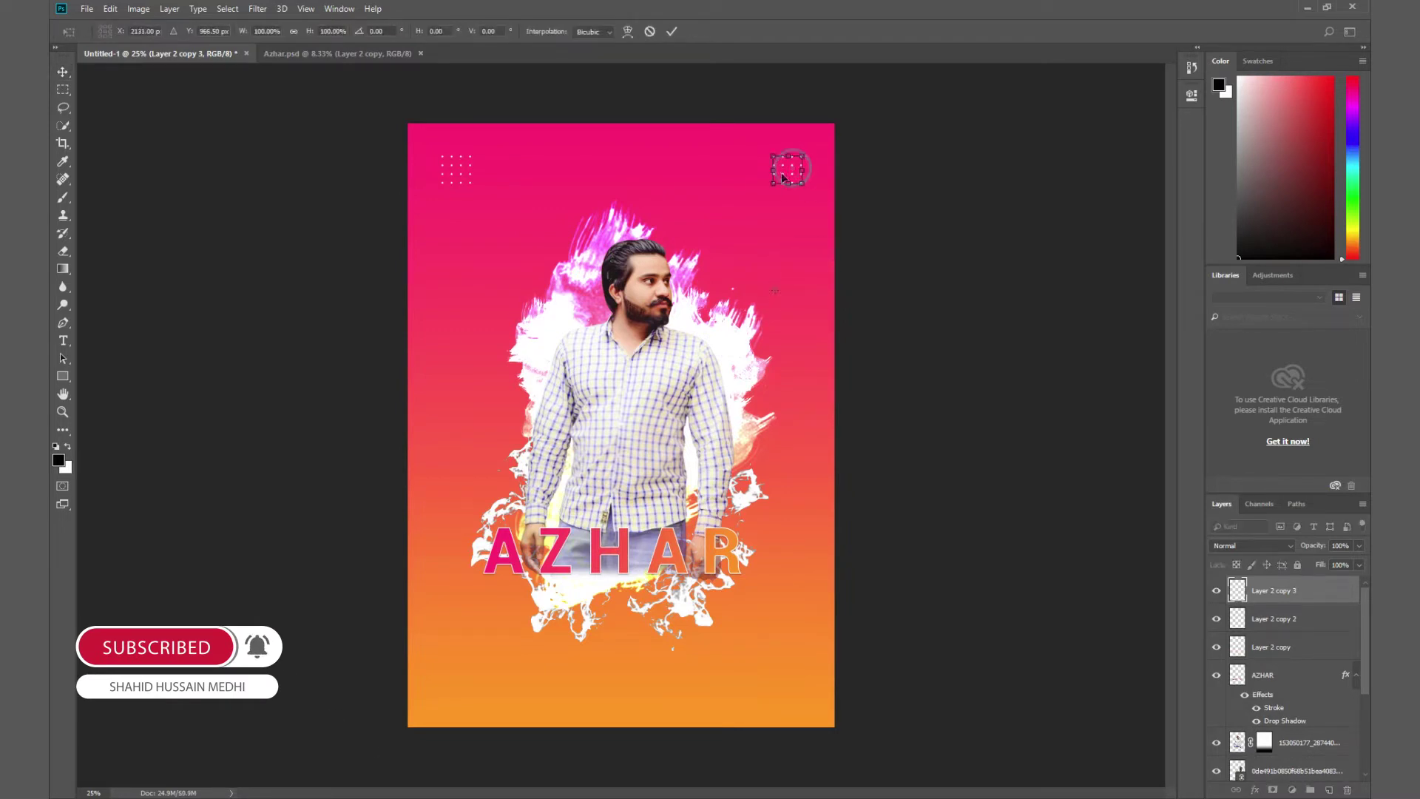
Move the third dot copy down beside the R of AZHAR.
{"action": "mouse_move", "coordinate": [788, 170]}
{"action": "left_mouse_down"}
{"action": "mouse_move", "coordinate": [770, 523]}
{"action": "mouse_move", "coordinate": [753, 519]}
{"action": "mouse_move", "coordinate": [786, 514]}
{"action": "mouse_move", "coordinate": [781, 499]}
{"action": "left_mouse_up"}
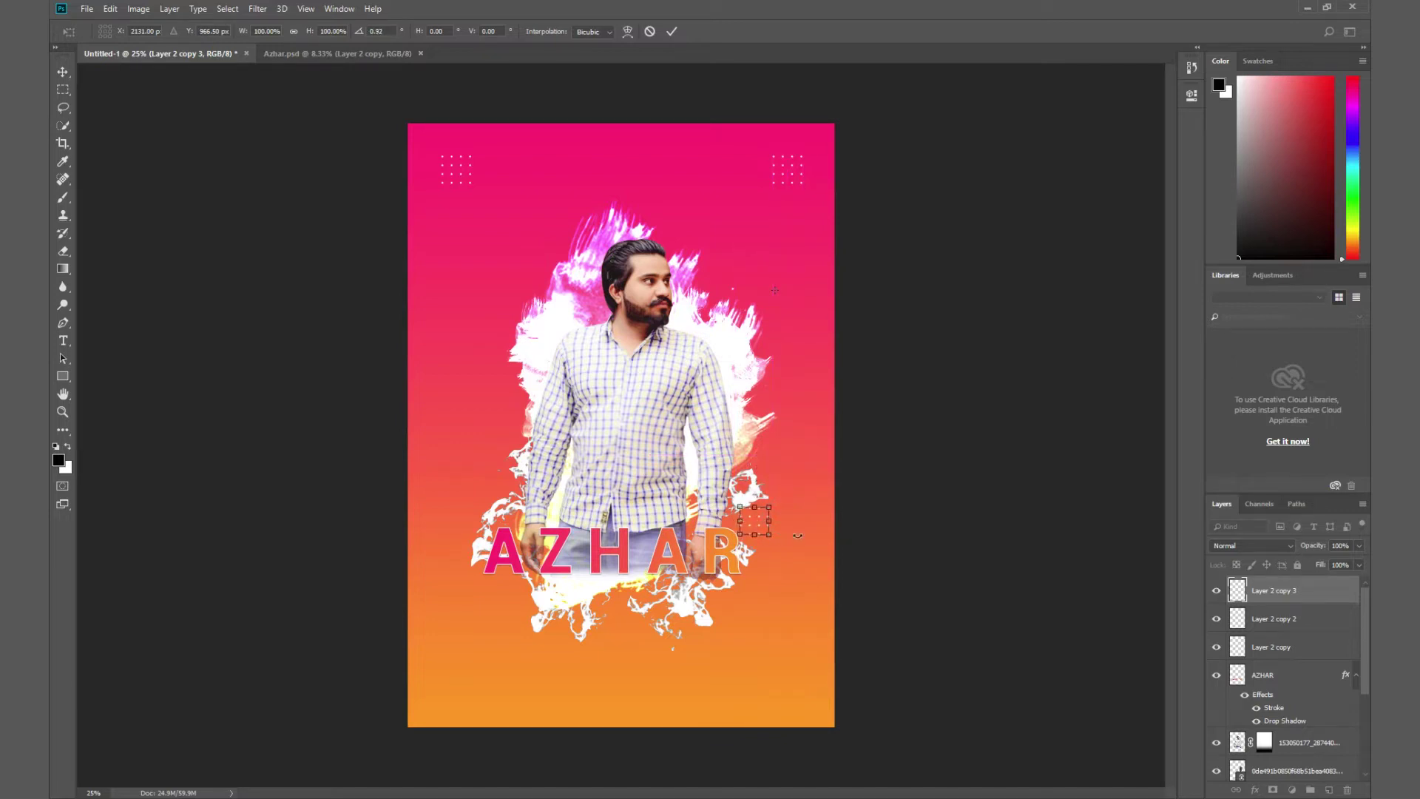
{"action": "key", "text": "Return"}
{"action": "key", "text": "ctrl+t"}
{"action": "left_click_drag", "start_coordinate": [805, 507], "coordinate": [799, 485]}
{"action": "key", "text": "Return"}
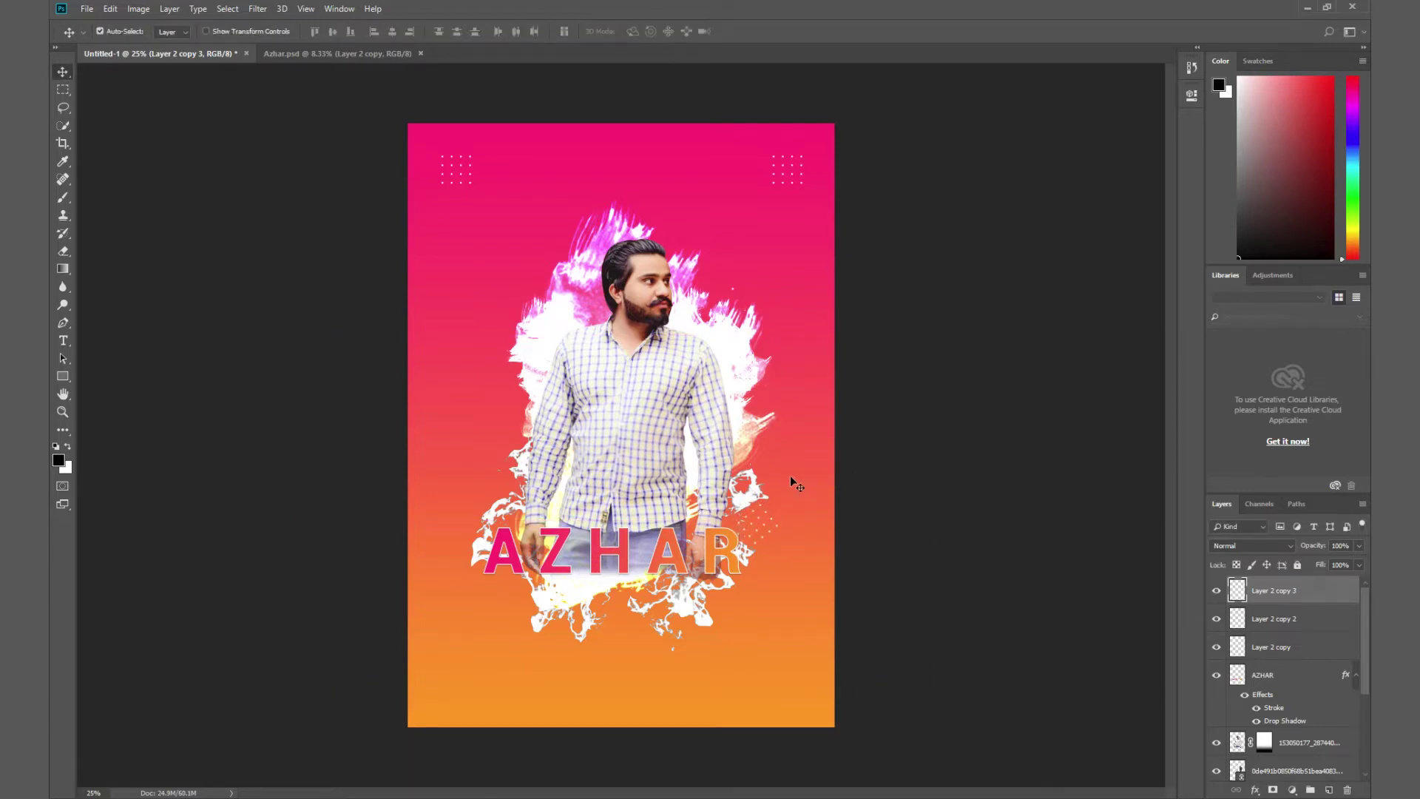
Alt-drag a slightly tilted dot copy to the left of the shirt.
{"action": "left_click_drag", "start_coordinate": [791, 477], "coordinate": [786, 491], "text": "alt"}
{"action": "mouse_move", "coordinate": [769, 527]}
{"action": "left_mouse_down"}
{"action": "mouse_move", "coordinate": [489, 475]}
{"action": "mouse_move", "coordinate": [577, 481]}
{"action": "left_mouse_up"}
{"action": "key", "text": "Return"}
{"action": "key", "text": "ctrl"}
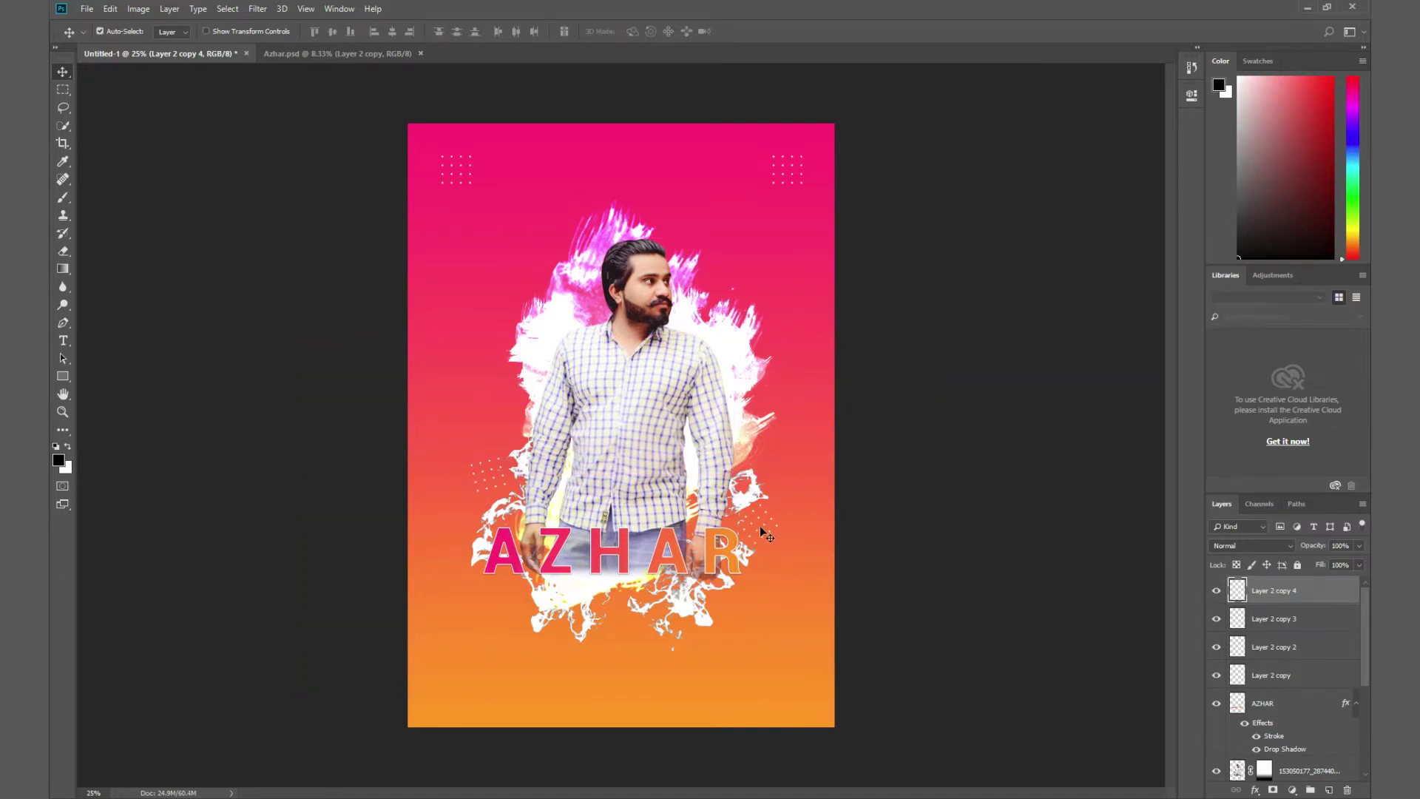
{"action": "right_click", "coordinate": [762, 529]}
{"action": "key", "text": "Escape"}
{"action": "key", "text": "ctrl+t"}
{"action": "key", "text": "Return"}
Select the LIVE PERFOMANCE line in Notepad, then return to Photoshop's photo layer.
{"action": "key", "text": "alt+Tab"}
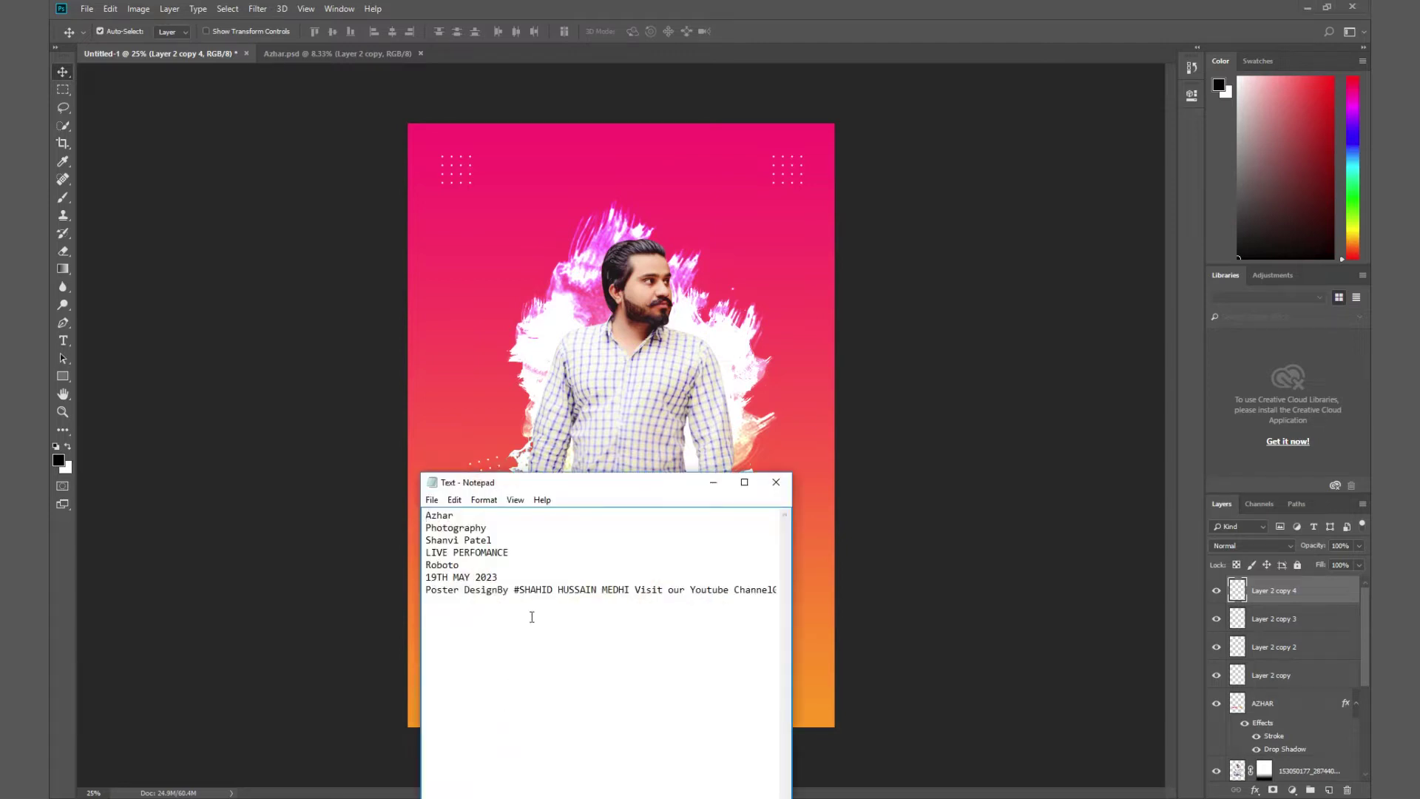
{"action": "left_click_drag", "start_coordinate": [427, 553], "coordinate": [510, 554]}
{"action": "left_click", "coordinate": [713, 482]}
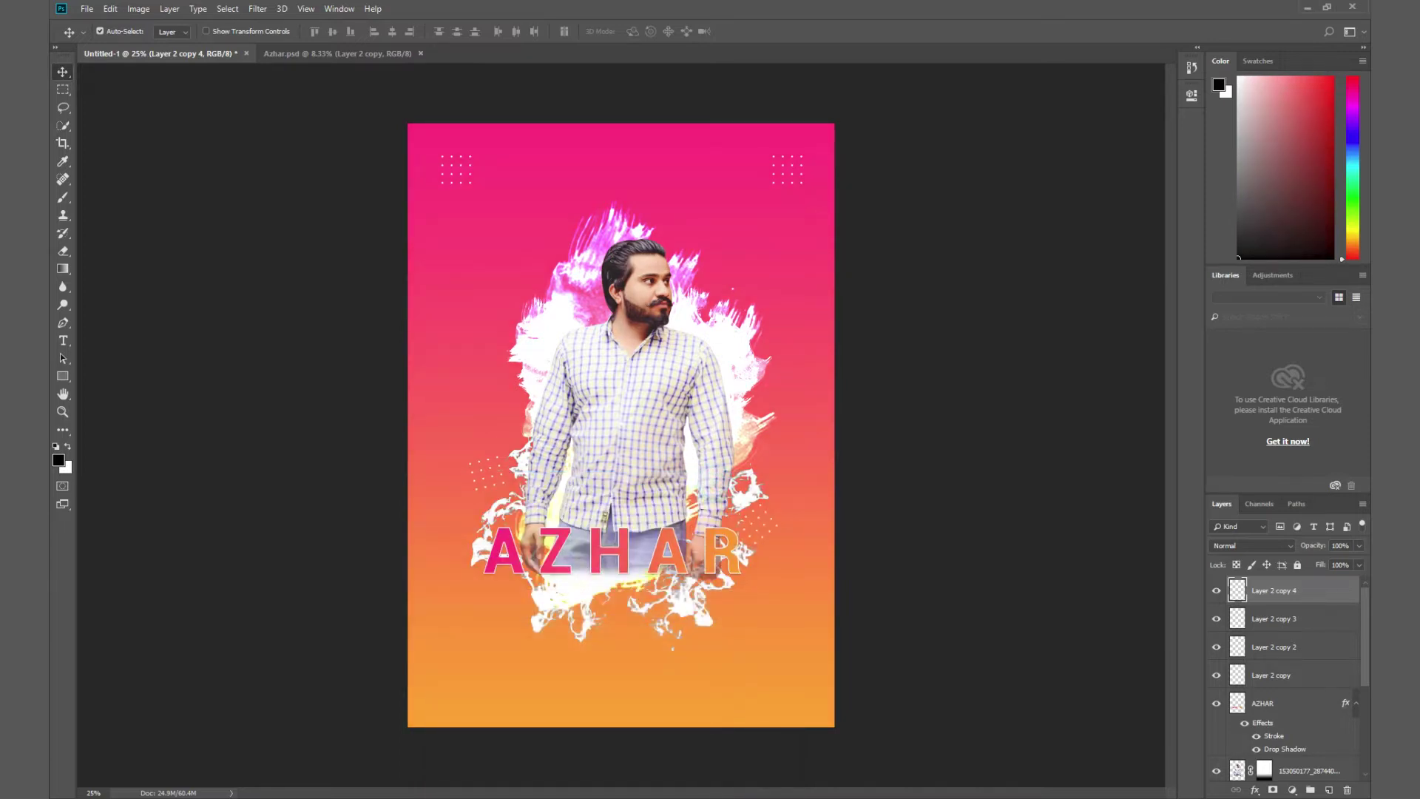
{"action": "key", "text": "alt+Tab"}
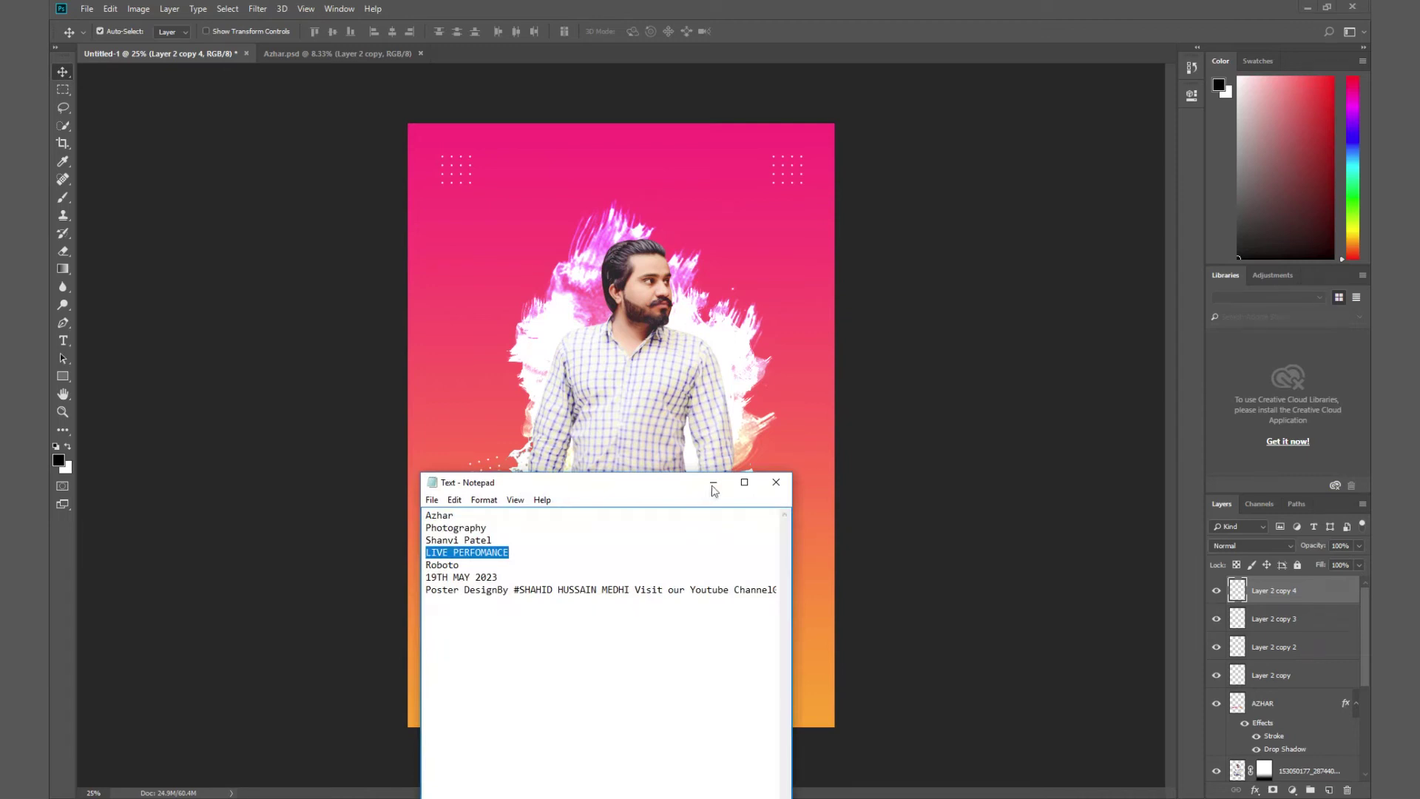
{"action": "left_click", "coordinate": [714, 485]}
{"action": "left_click", "coordinate": [661, 495]}
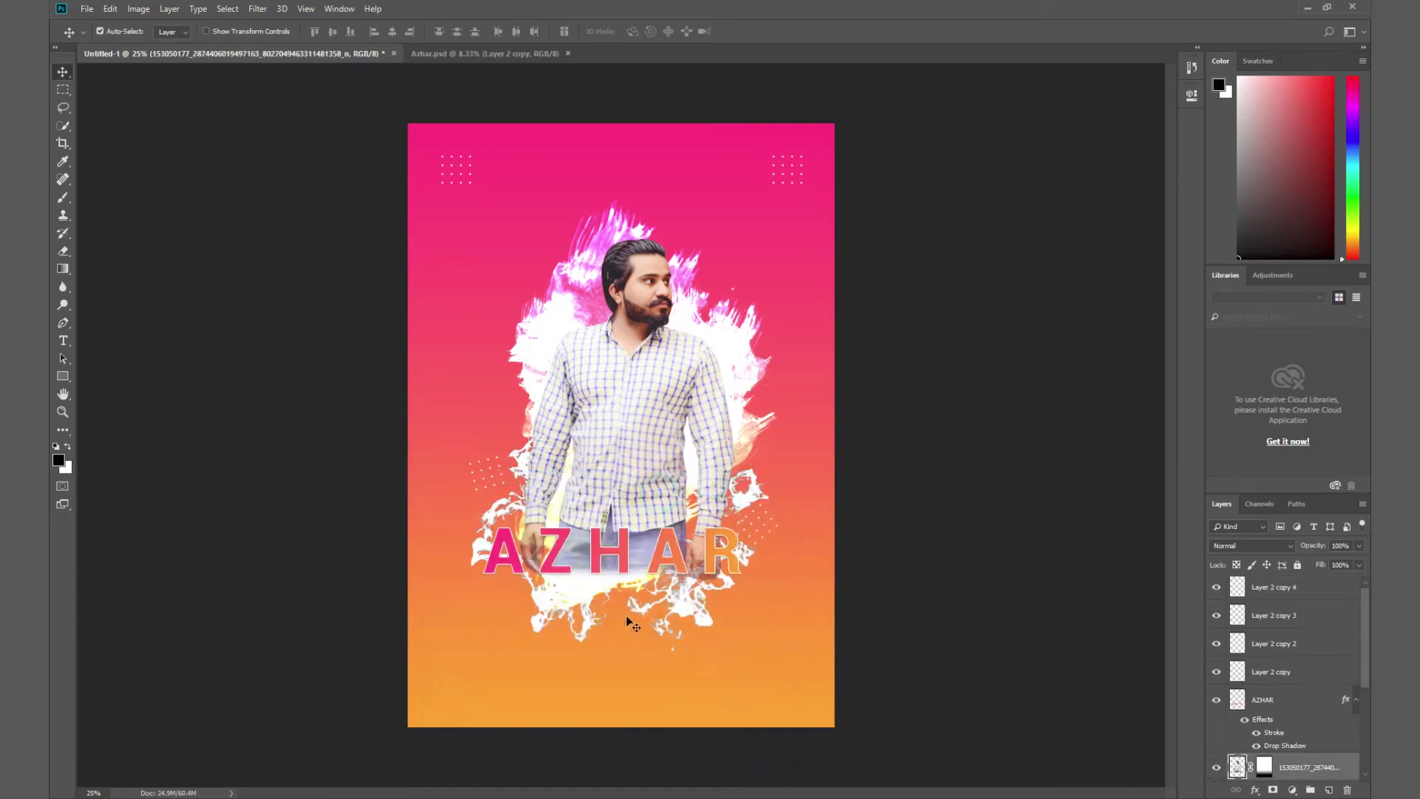
Paste LIVE PERFOMANCE as black text, enlarge it and place it under AZHAR.
{"action": "key", "text": "t"}
{"action": "left_click", "coordinate": [570, 613]}
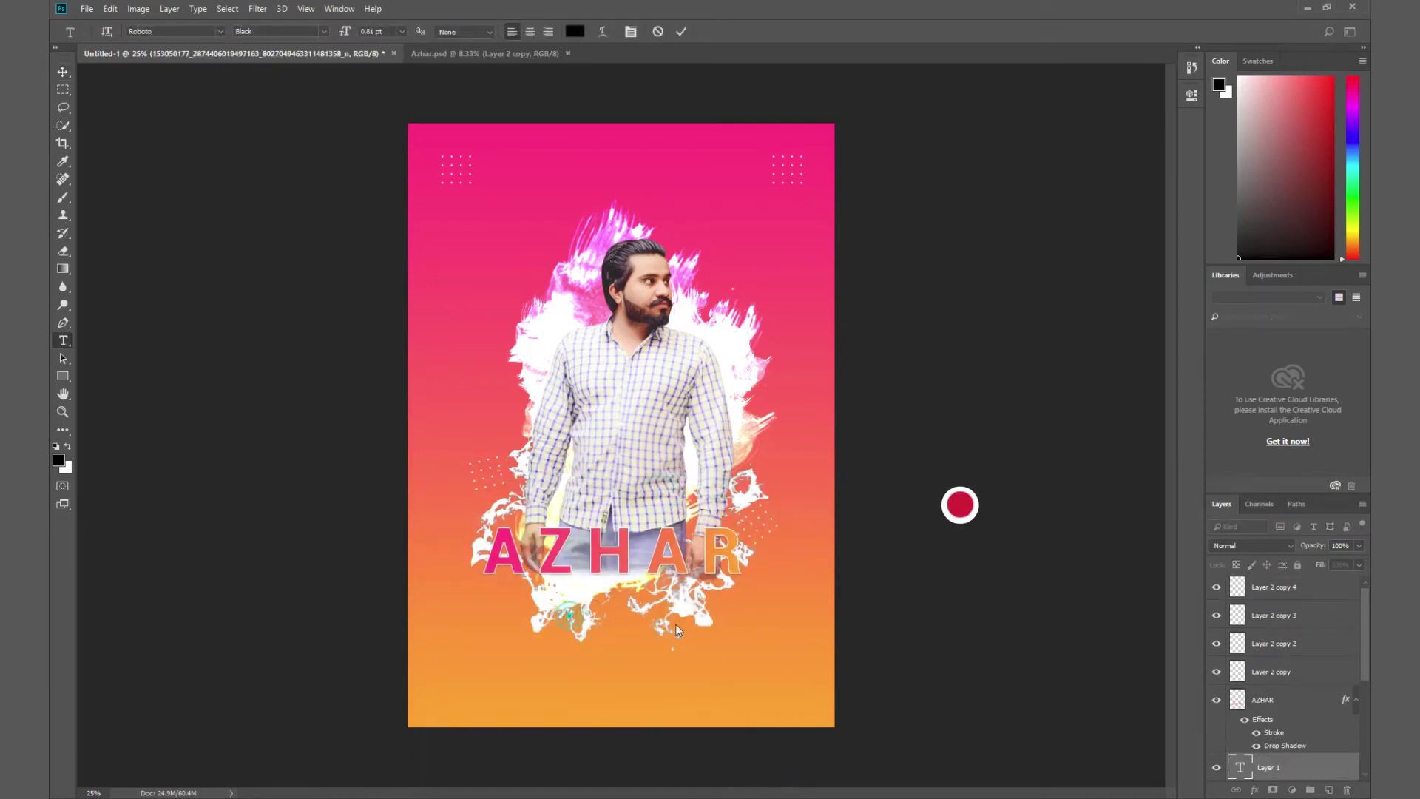
{"action": "left_click", "coordinate": [64, 74]}
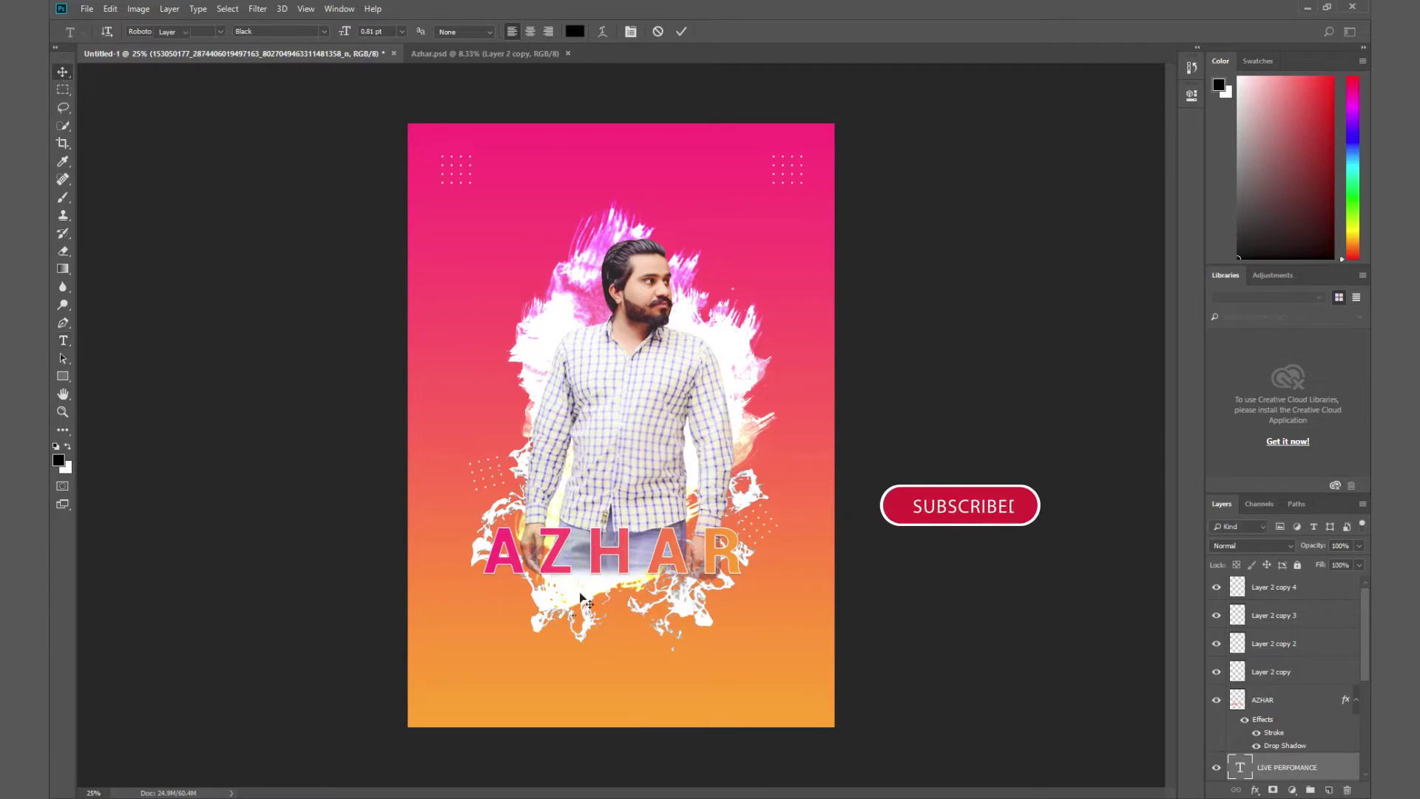
{"action": "key", "text": "ctrl+t"}
{"action": "left_click_drag", "start_coordinate": [582, 621], "coordinate": [713, 628]}
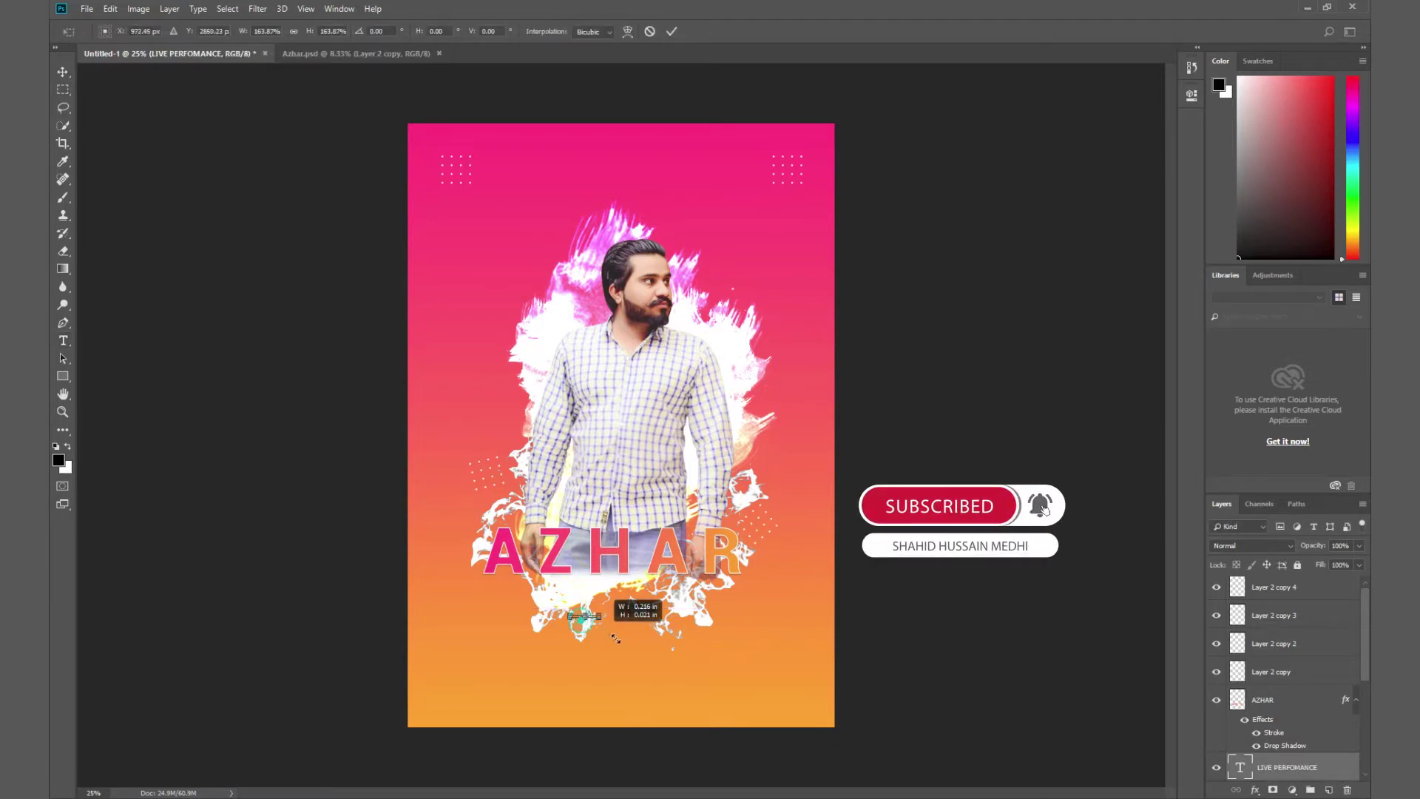
{"action": "key", "text": "Return"}
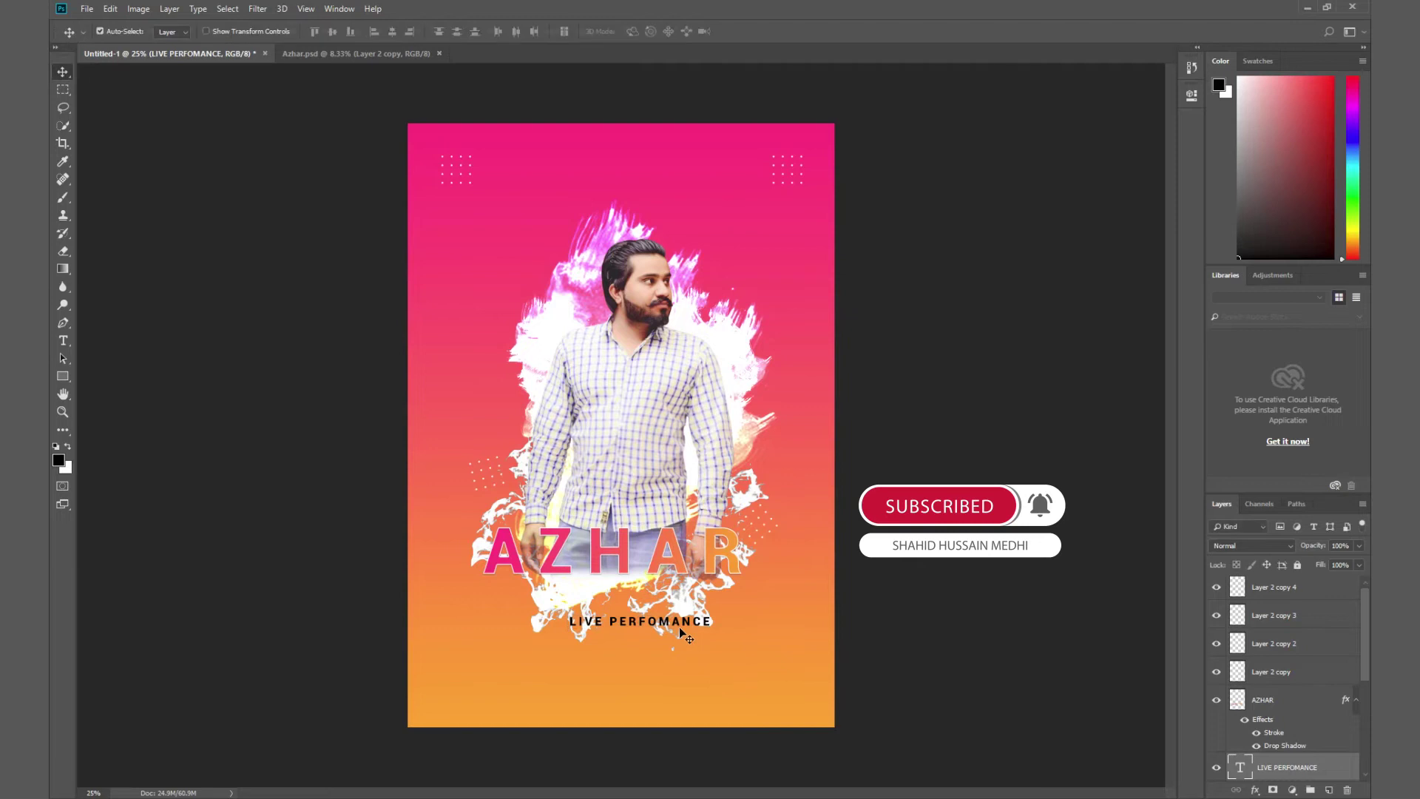
{"action": "key", "text": "ctrl+plus"}
{"action": "key", "text": "ctrl+plus"}
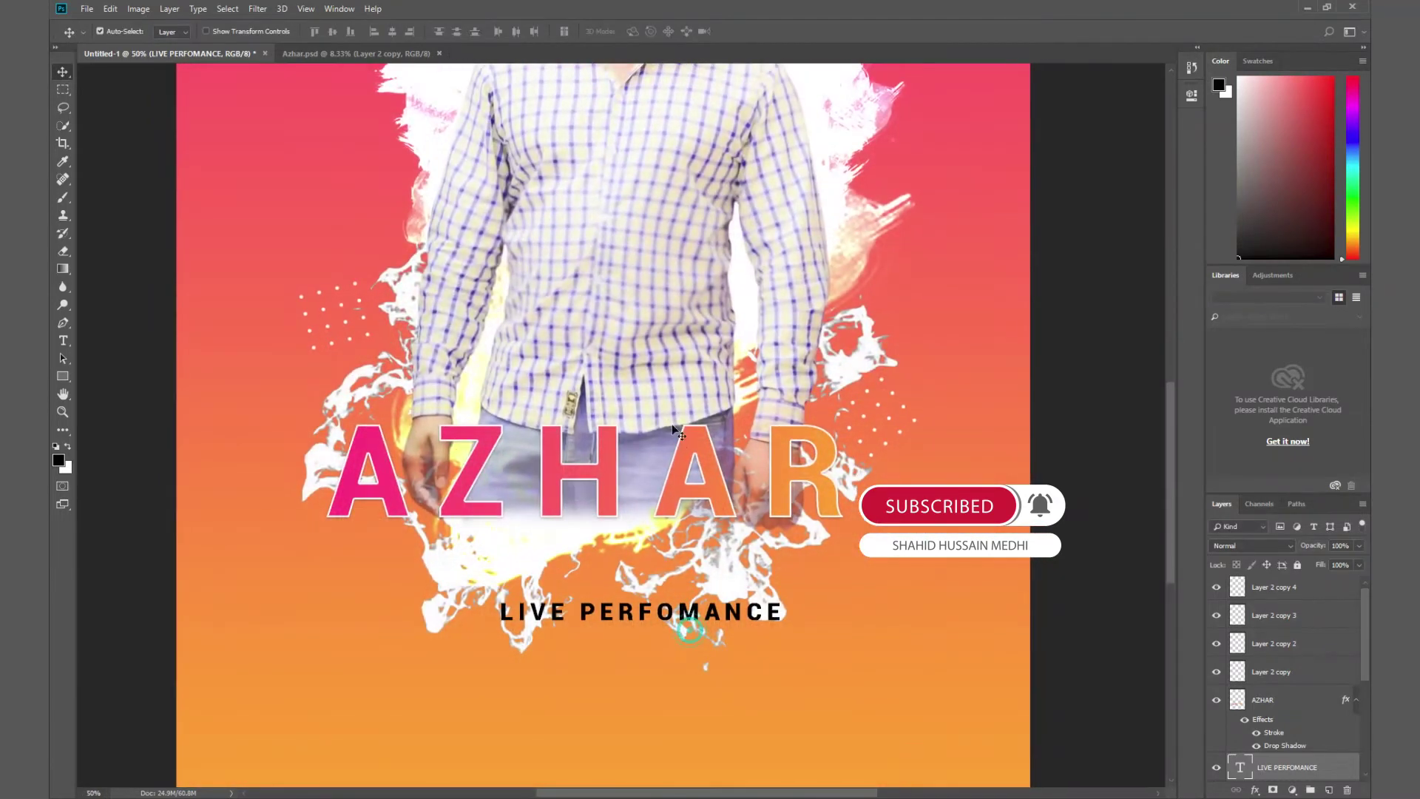
{"action": "key", "text": "ctrl+plus"}
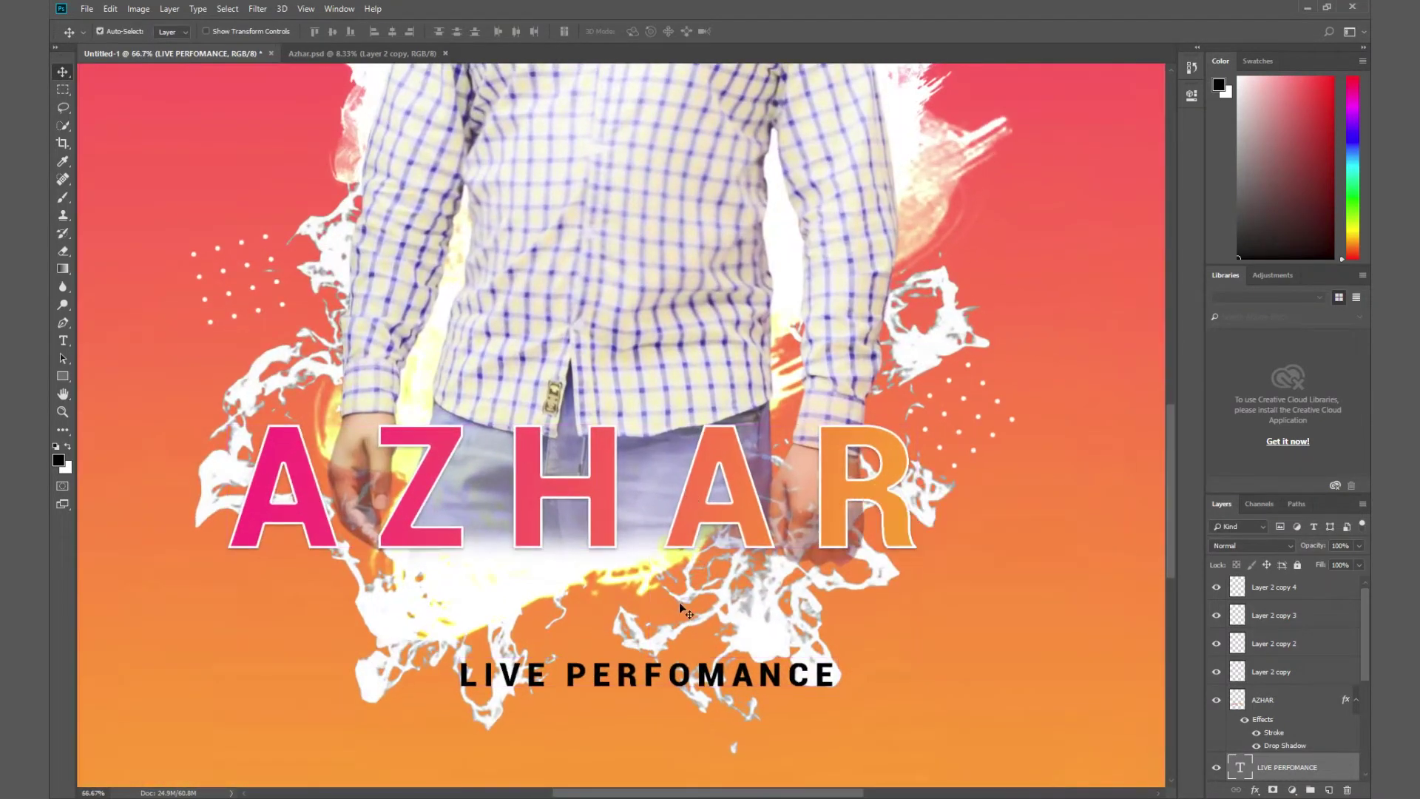
{"action": "key", "text": "ctrl+plus"}
{"action": "left_click_drag", "start_coordinate": [737, 651], "coordinate": [664, 513]}
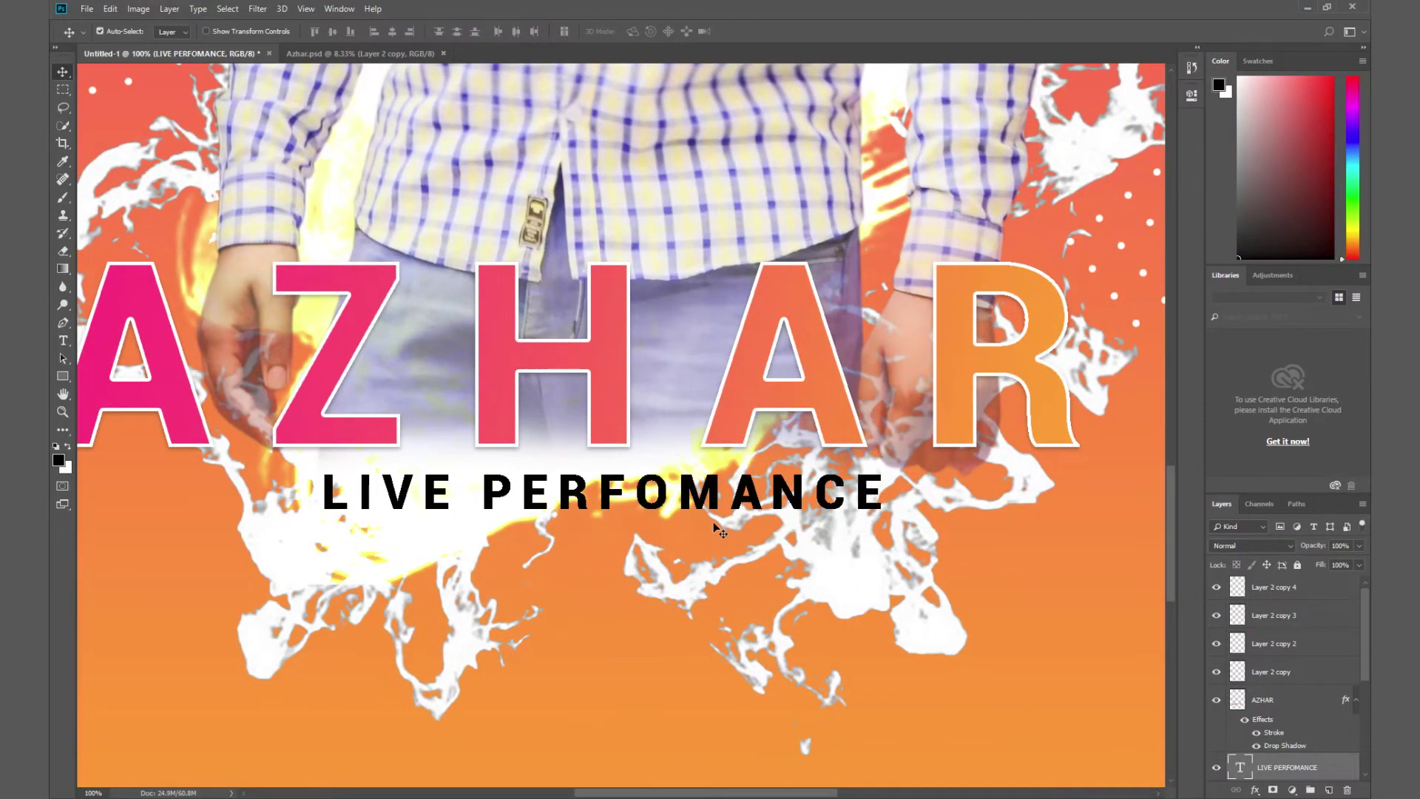
{"action": "key", "text": "ctrl+minus"}
{"action": "key", "text": "ctrl+minus"}
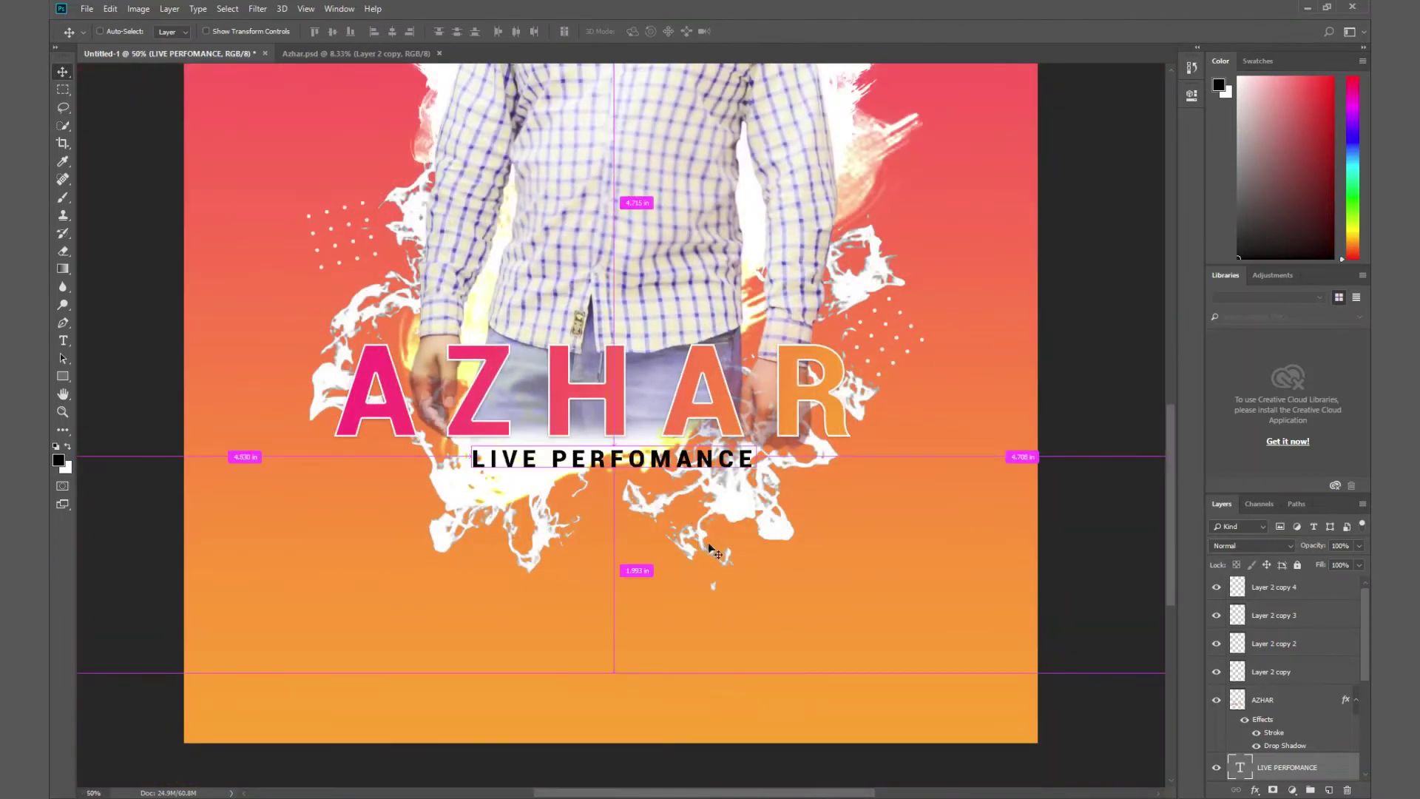
Alt-drag a copy of LIVE PERFOMANCE lower down the poster.
{"action": "key", "text": "alt+Tab"}
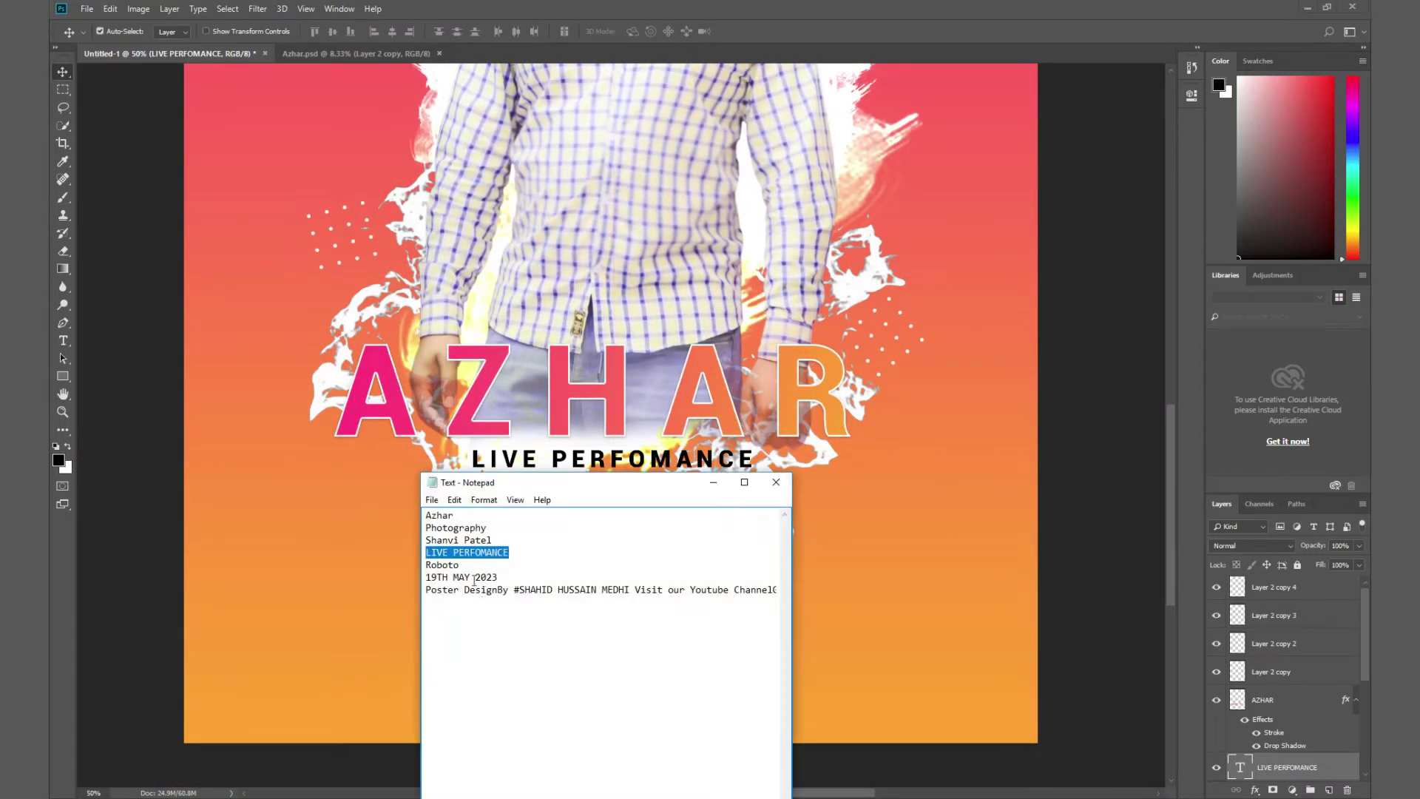
{"action": "key", "text": "alt+Tab"}
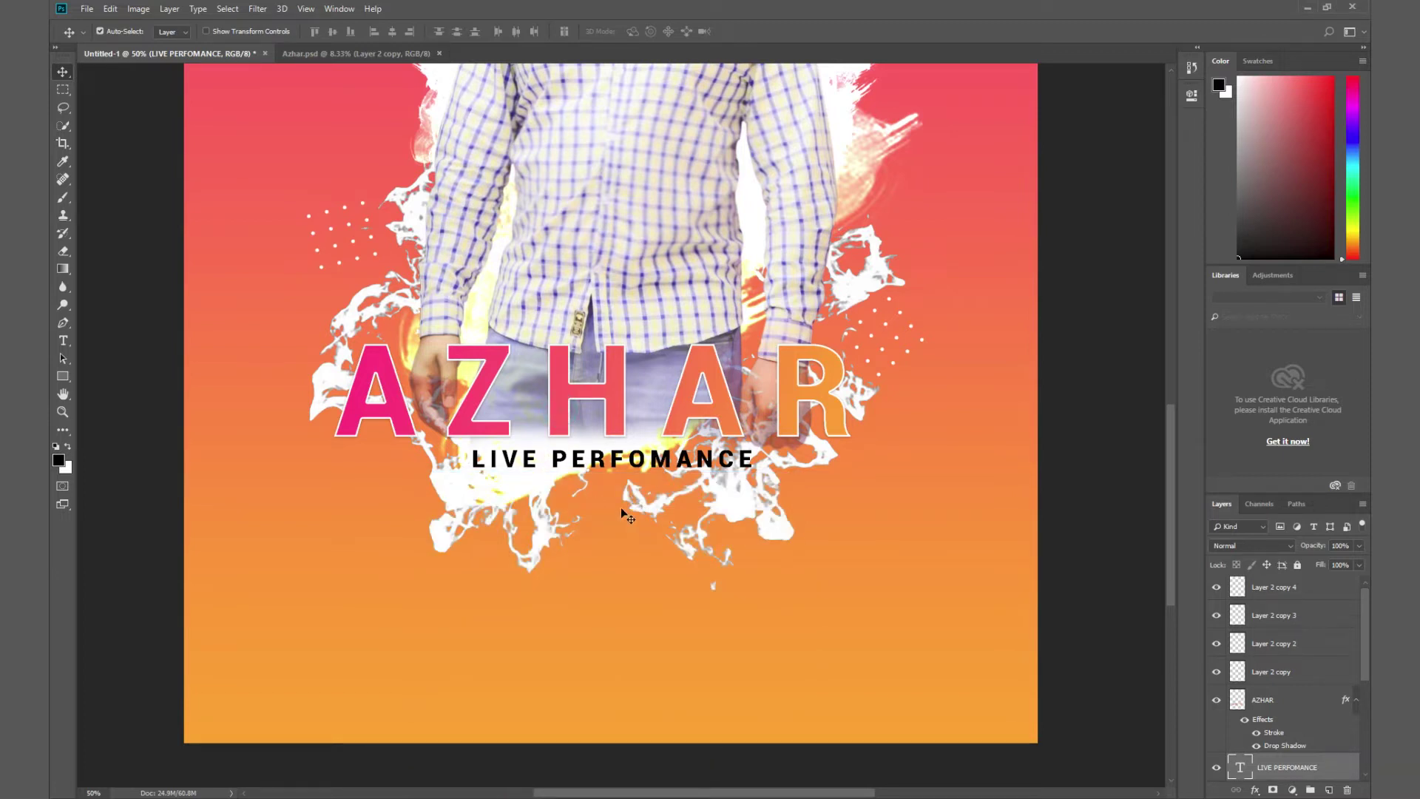
{"action": "key", "text": "ctrl"}
{"action": "left_click_drag", "start_coordinate": [649, 464], "coordinate": [658, 605]}
Draw a banner rectangle below the splash and fill it with orange sampled from the title.
{"action": "key", "text": "u"}
{"action": "left_click_drag", "start_coordinate": [310, 559], "coordinate": [487, 596]}
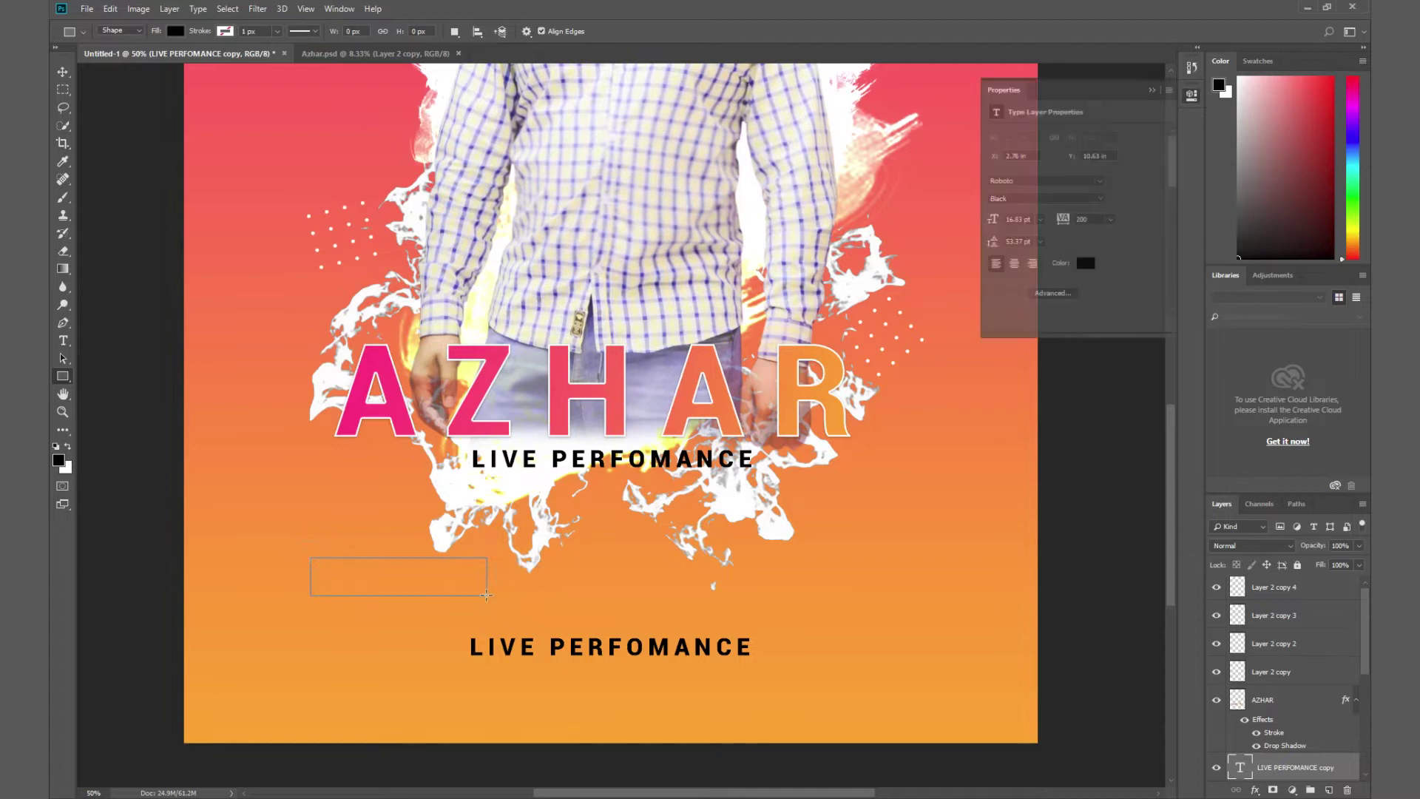
{"action": "left_click", "coordinate": [997, 178]}
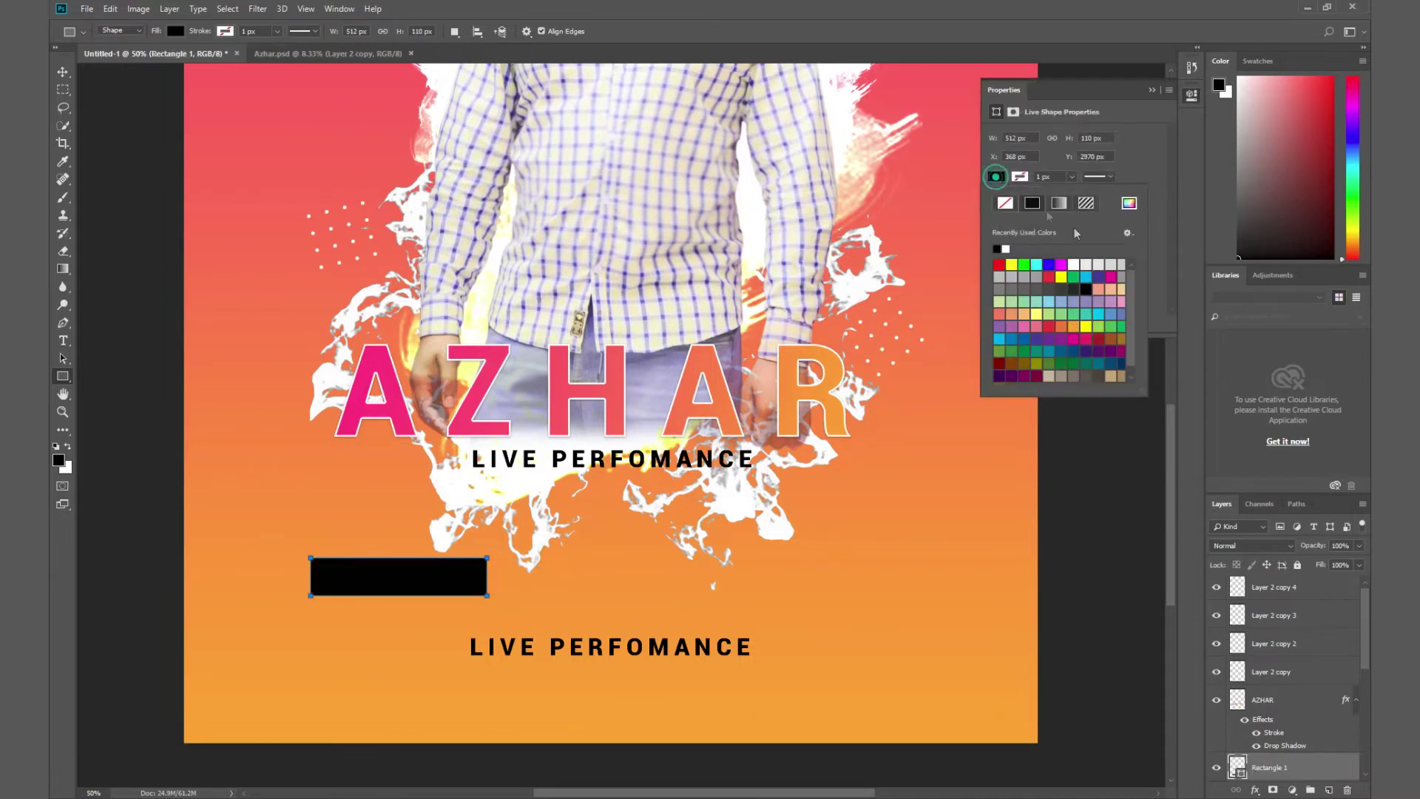
{"action": "left_click", "coordinate": [1129, 205]}
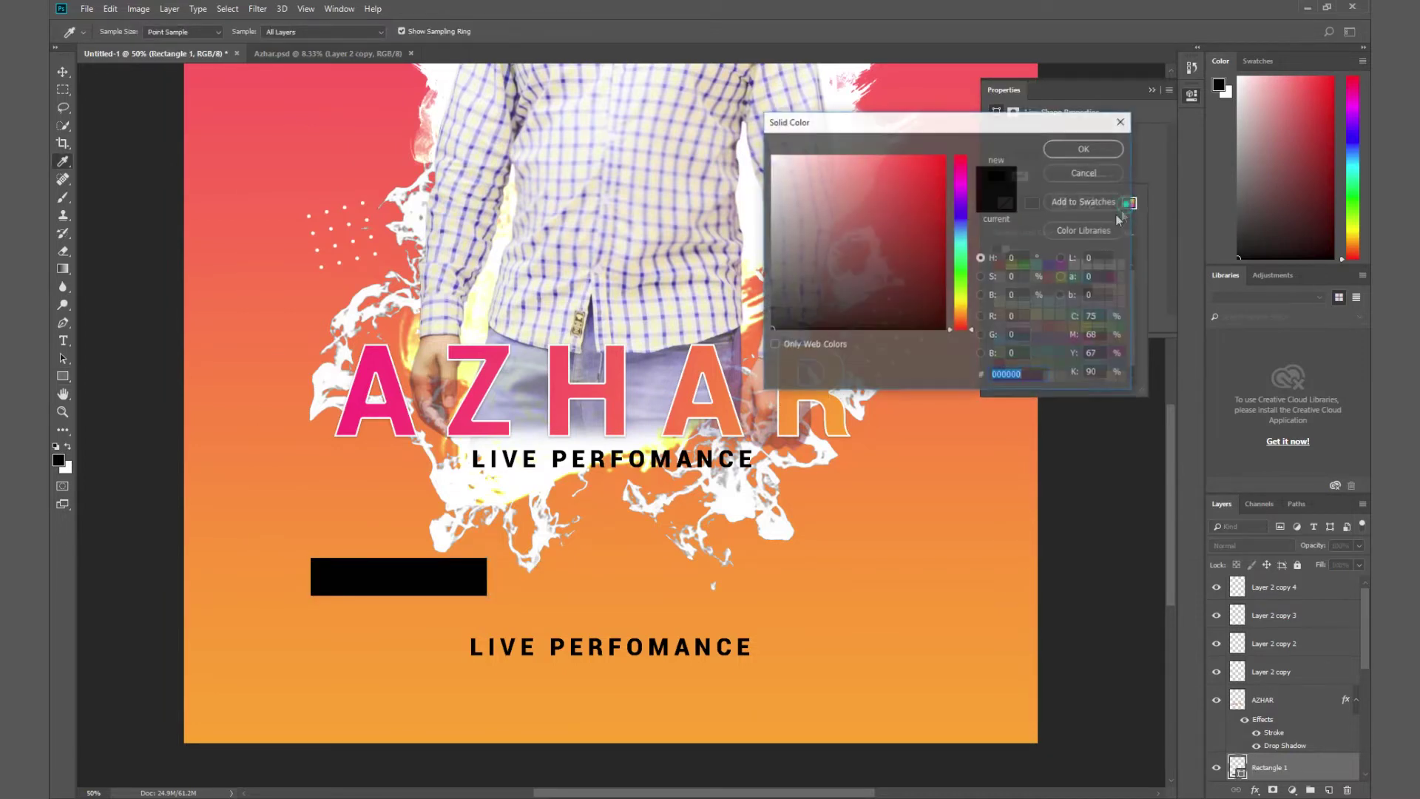
{"action": "left_click", "coordinate": [710, 358]}
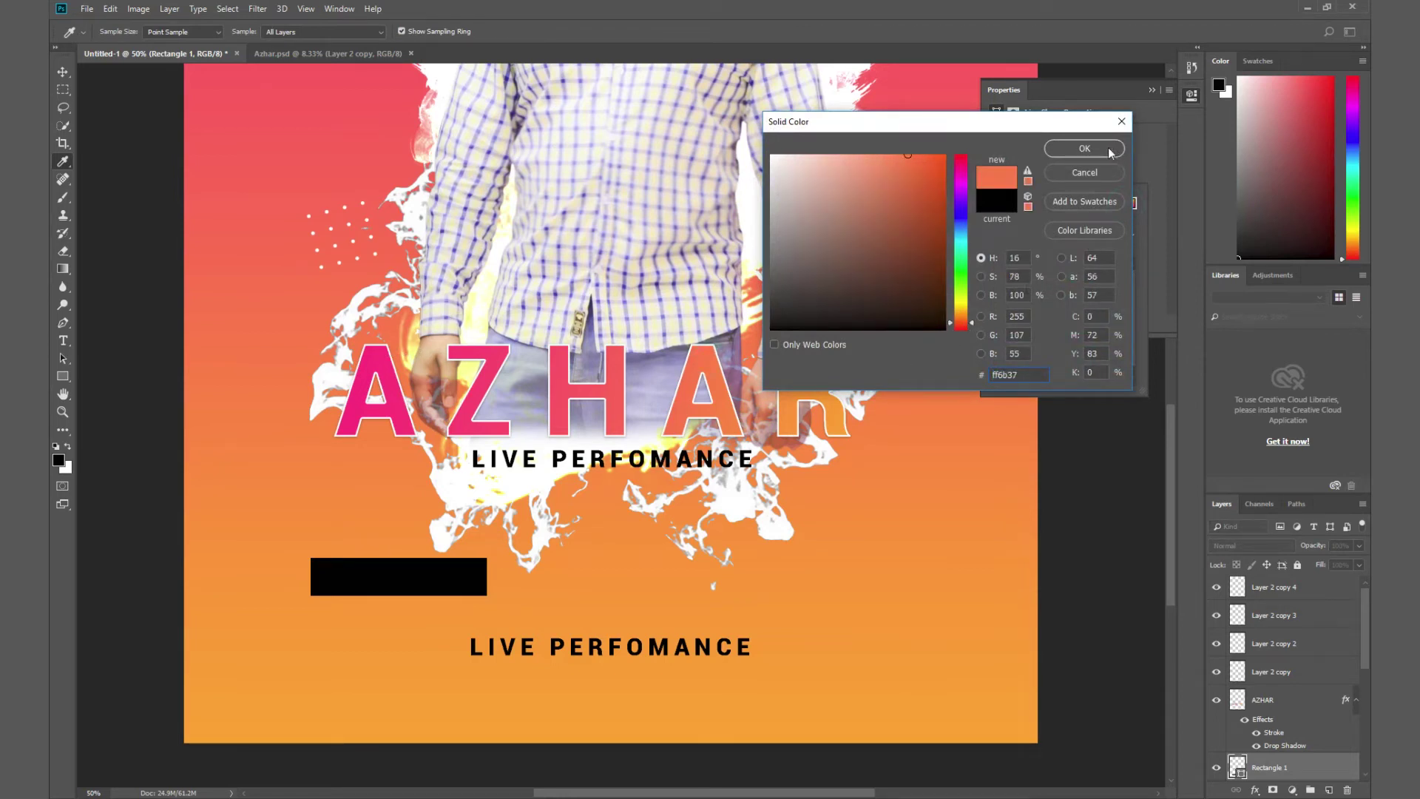
{"action": "left_click", "coordinate": [1085, 149]}
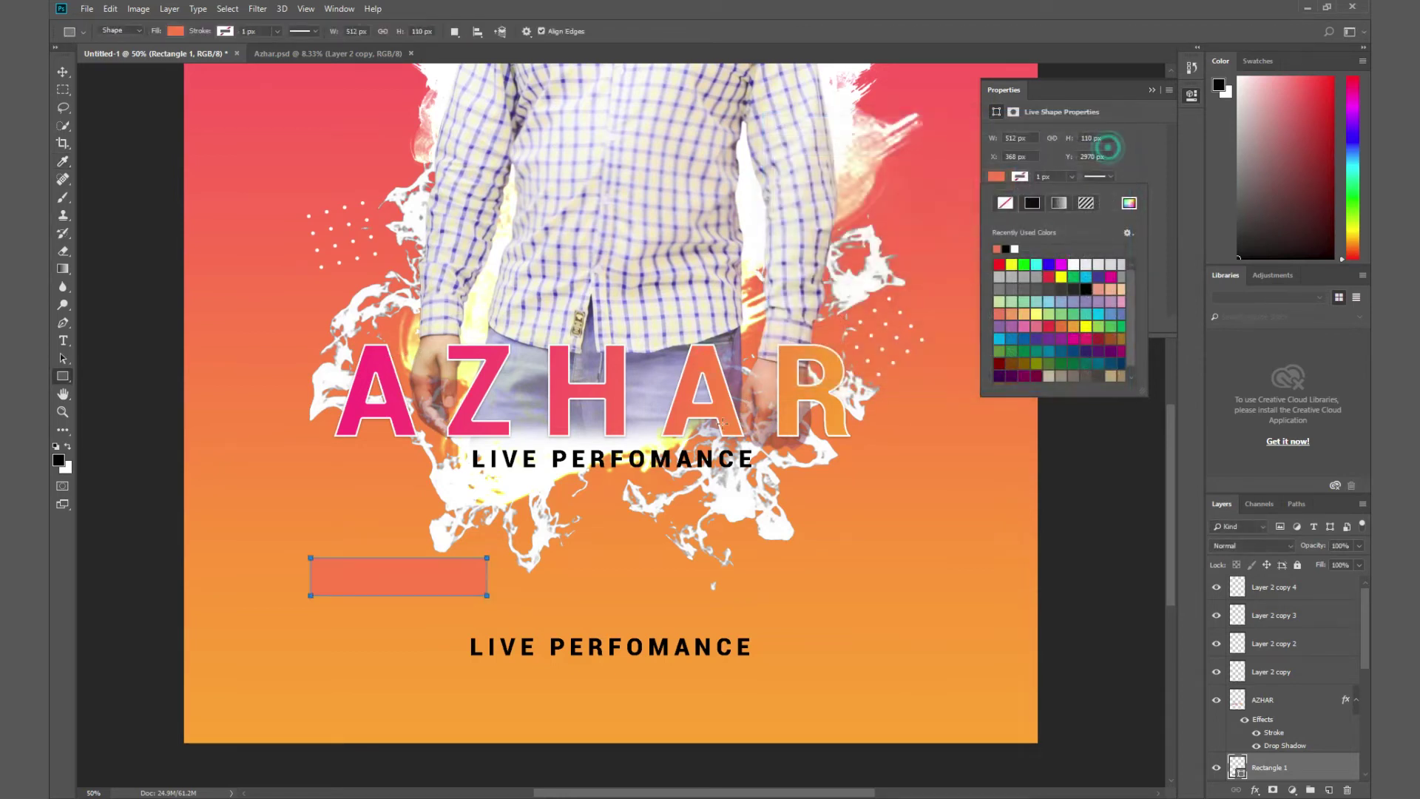
Shift the rectangle's fill from the sampled orange to a deeper red in the colour picker.
{"action": "left_click", "coordinate": [1130, 205]}
{"action": "left_click", "coordinate": [842, 410]}
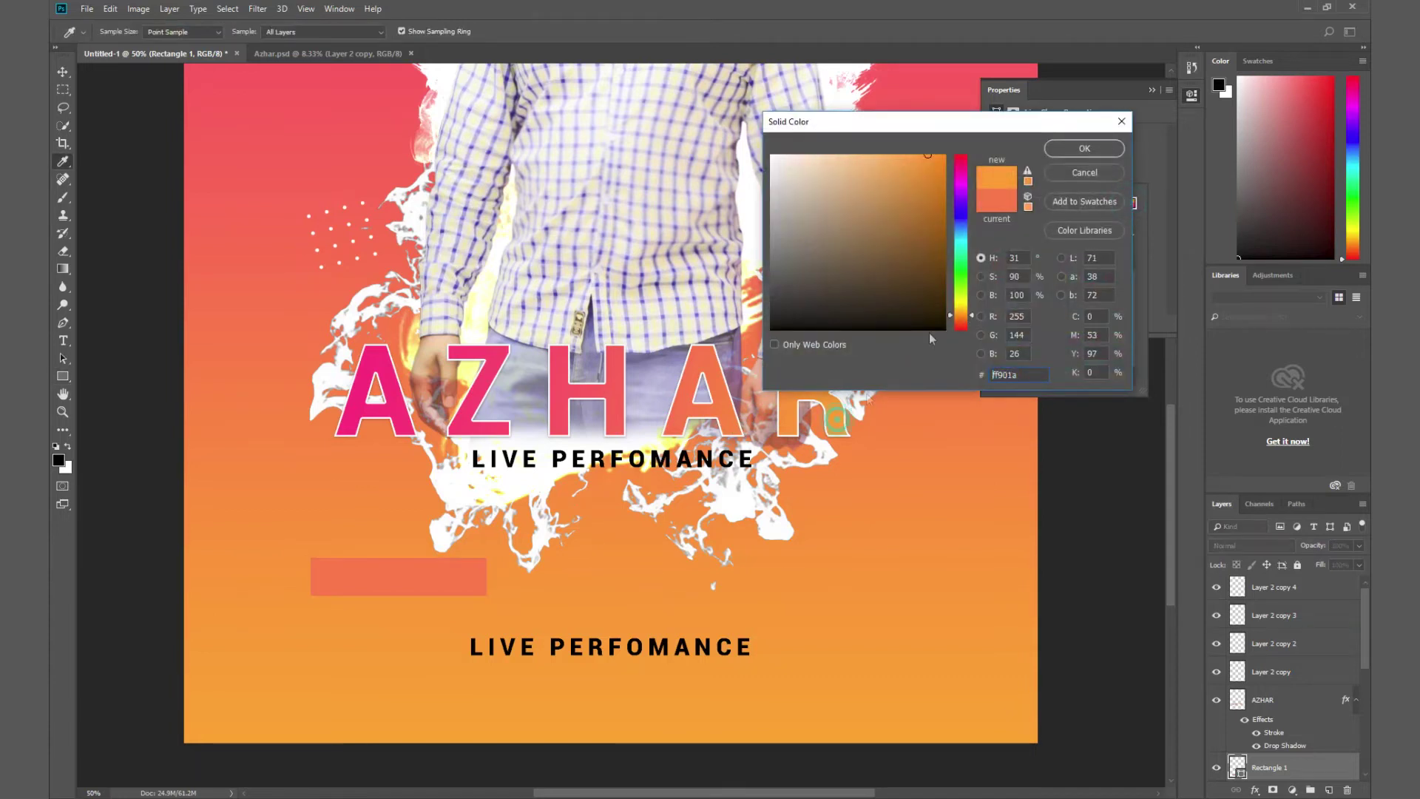
{"action": "left_click", "coordinate": [960, 156]}
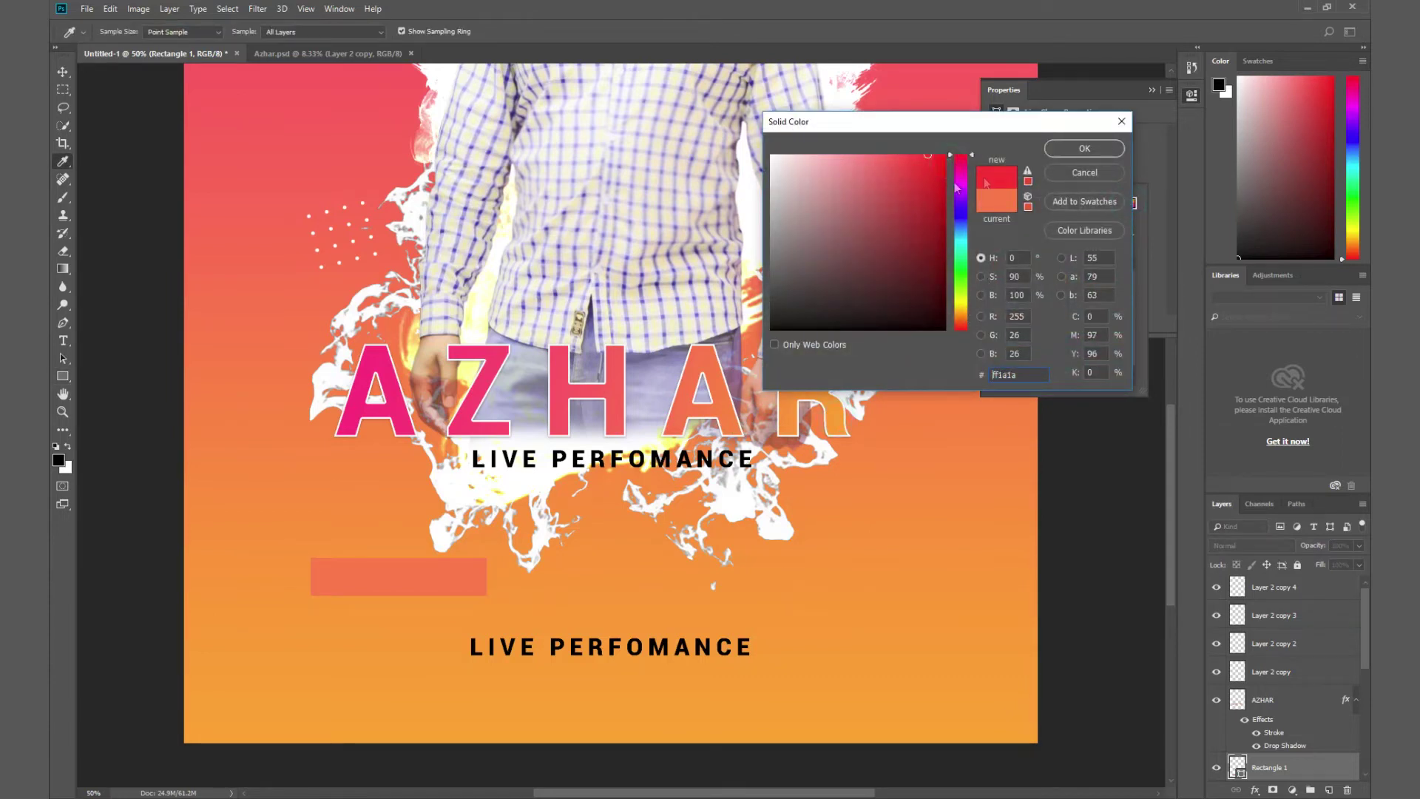
{"action": "left_click", "coordinate": [924, 194]}
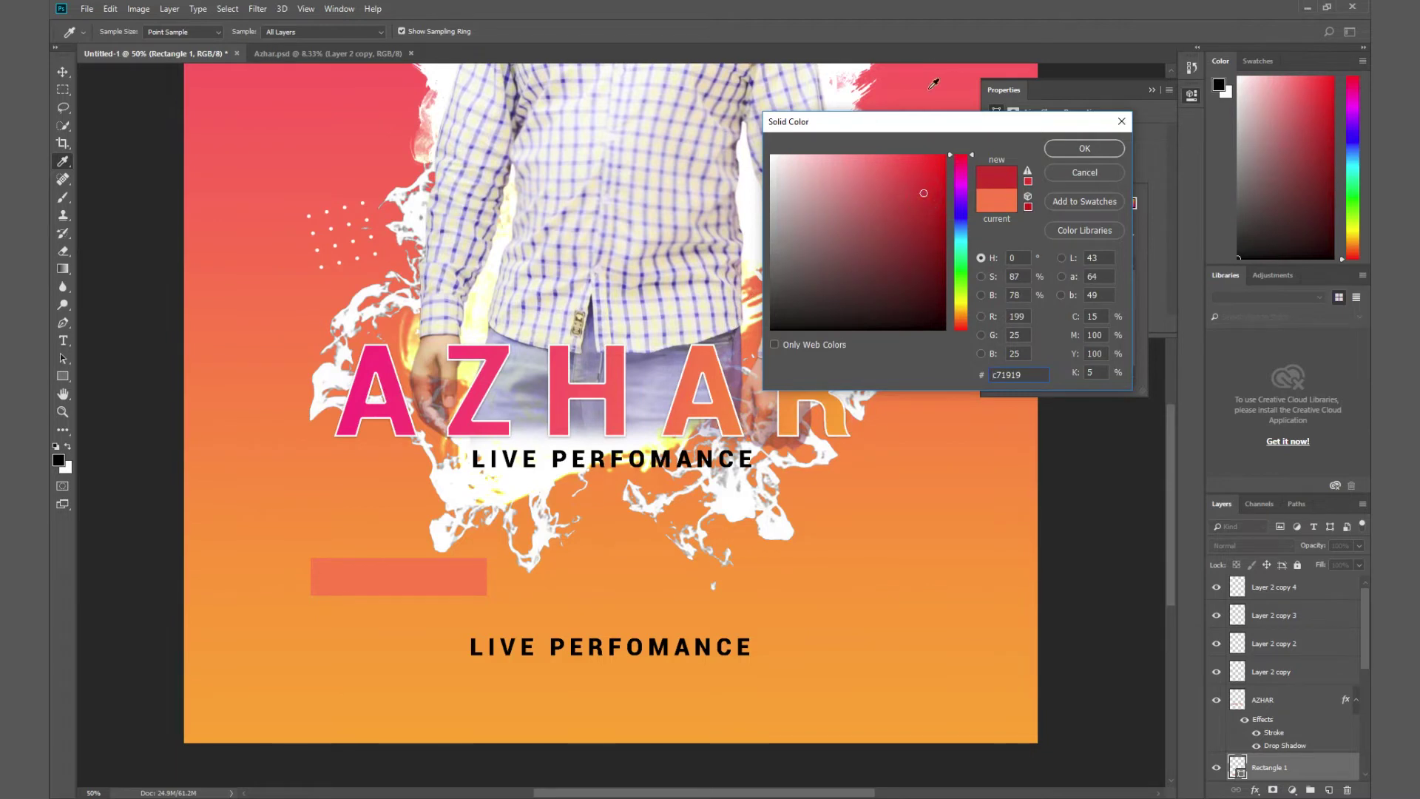
{"action": "left_click", "coordinate": [1066, 148]}
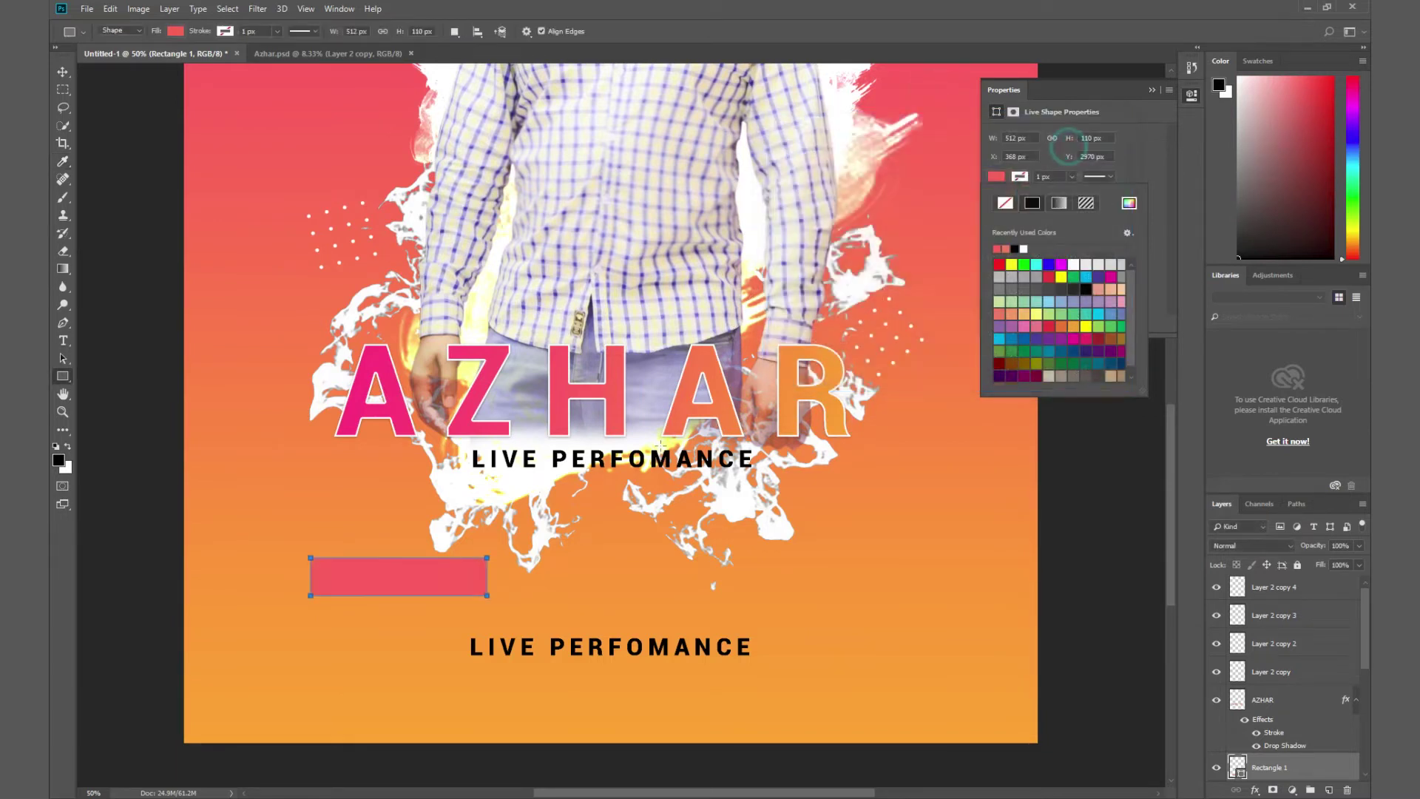
Settle the rectangle fill on the crimson red swatch after trying bright red and magenta.
{"action": "left_click", "coordinate": [999, 265]}
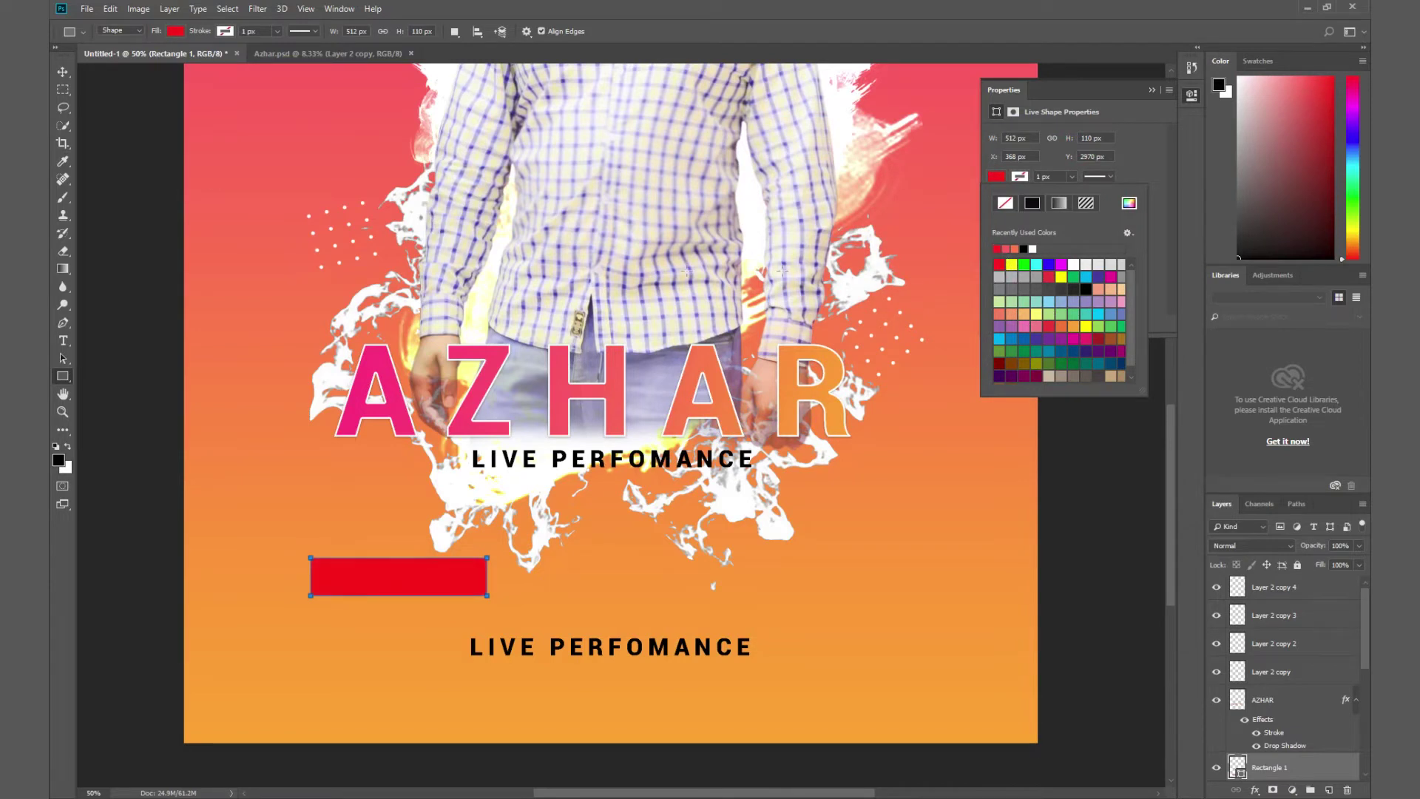
{"action": "left_click", "coordinate": [1048, 327]}
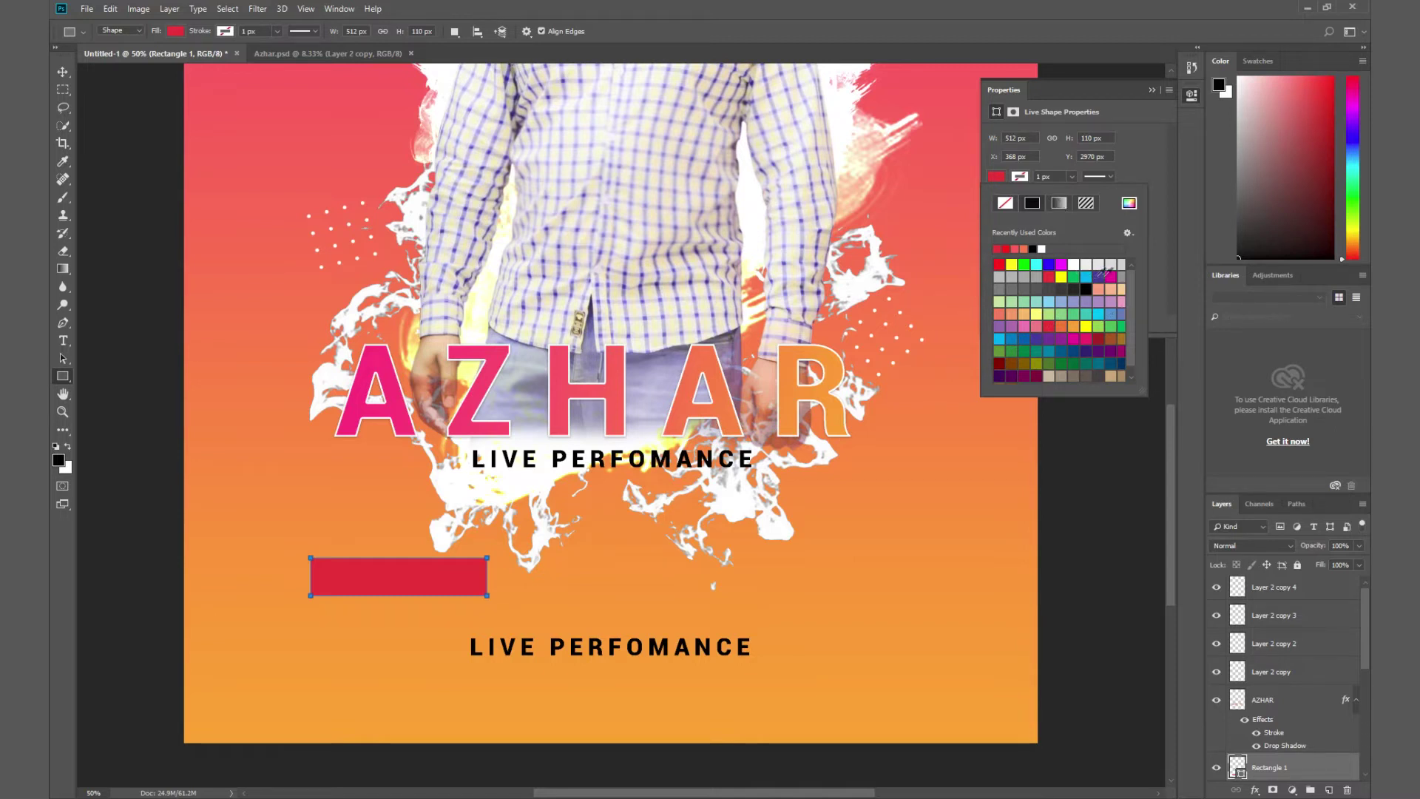
{"action": "left_click", "coordinate": [1110, 278]}
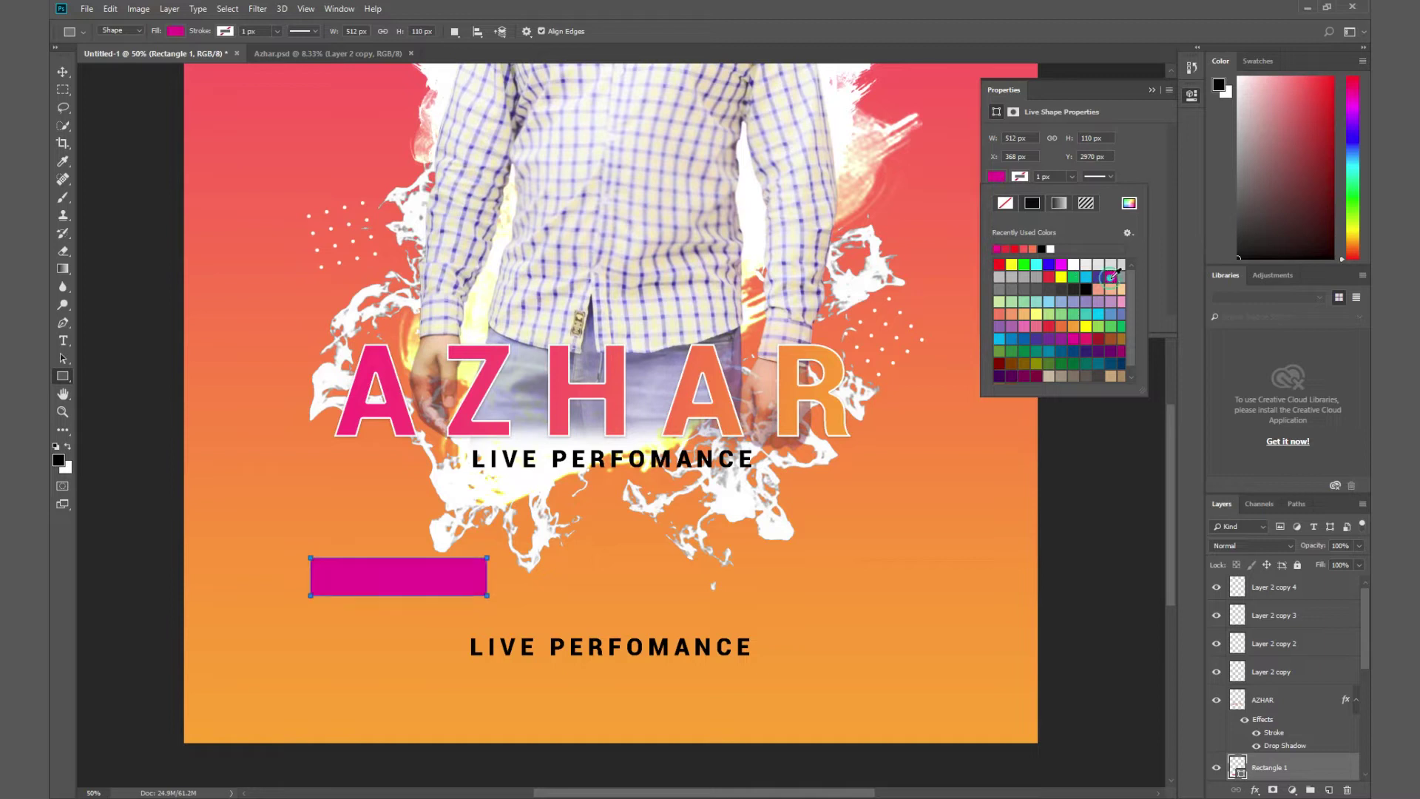
{"action": "left_click", "coordinate": [1049, 277]}
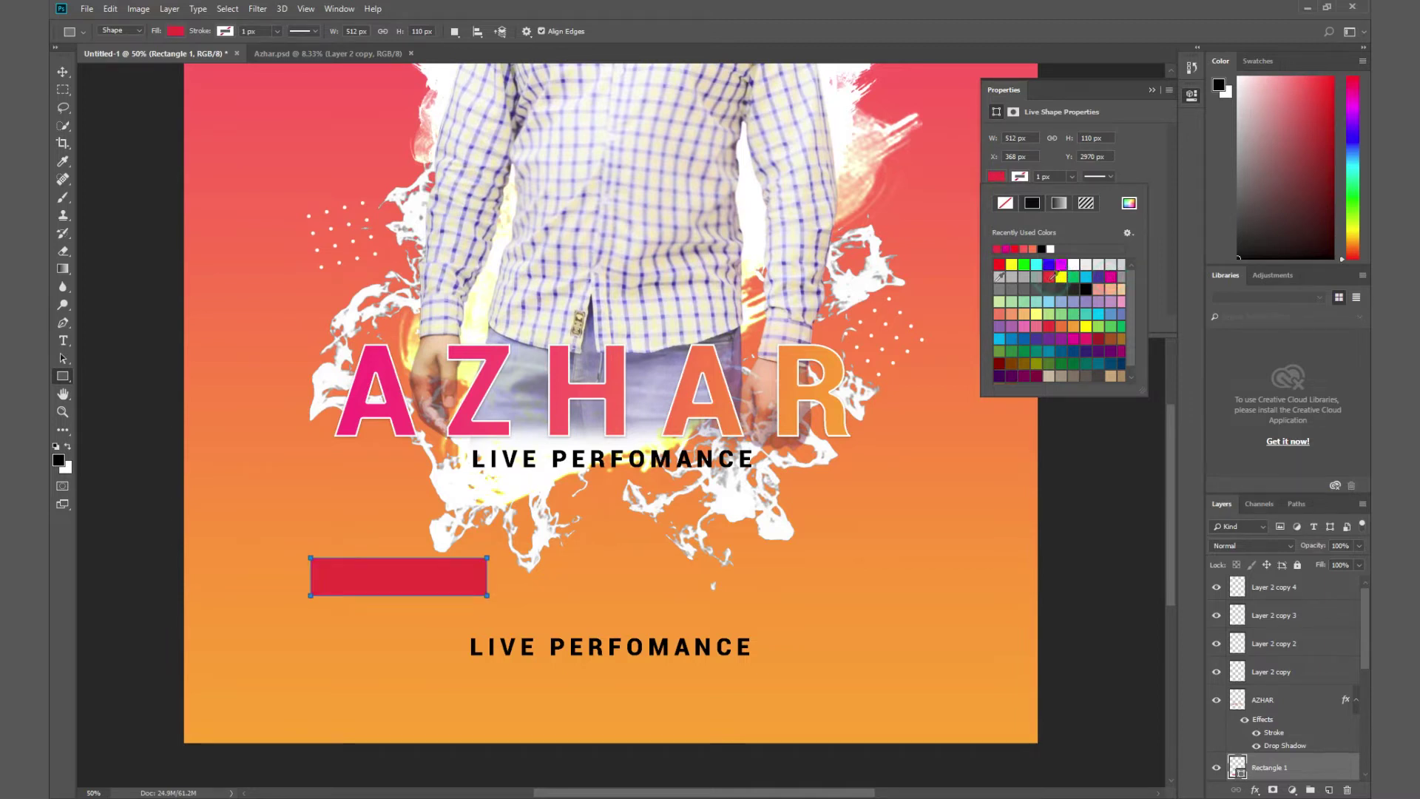
{"action": "left_click", "coordinate": [63, 76]}
{"action": "key", "text": "ctrl+t"}
Place the red bar under LIVE PERFOMANCE and copy the date line from the notes.
{"action": "left_click_drag", "start_coordinate": [448, 575], "coordinate": [642, 504]}
{"action": "key", "text": "Return"}
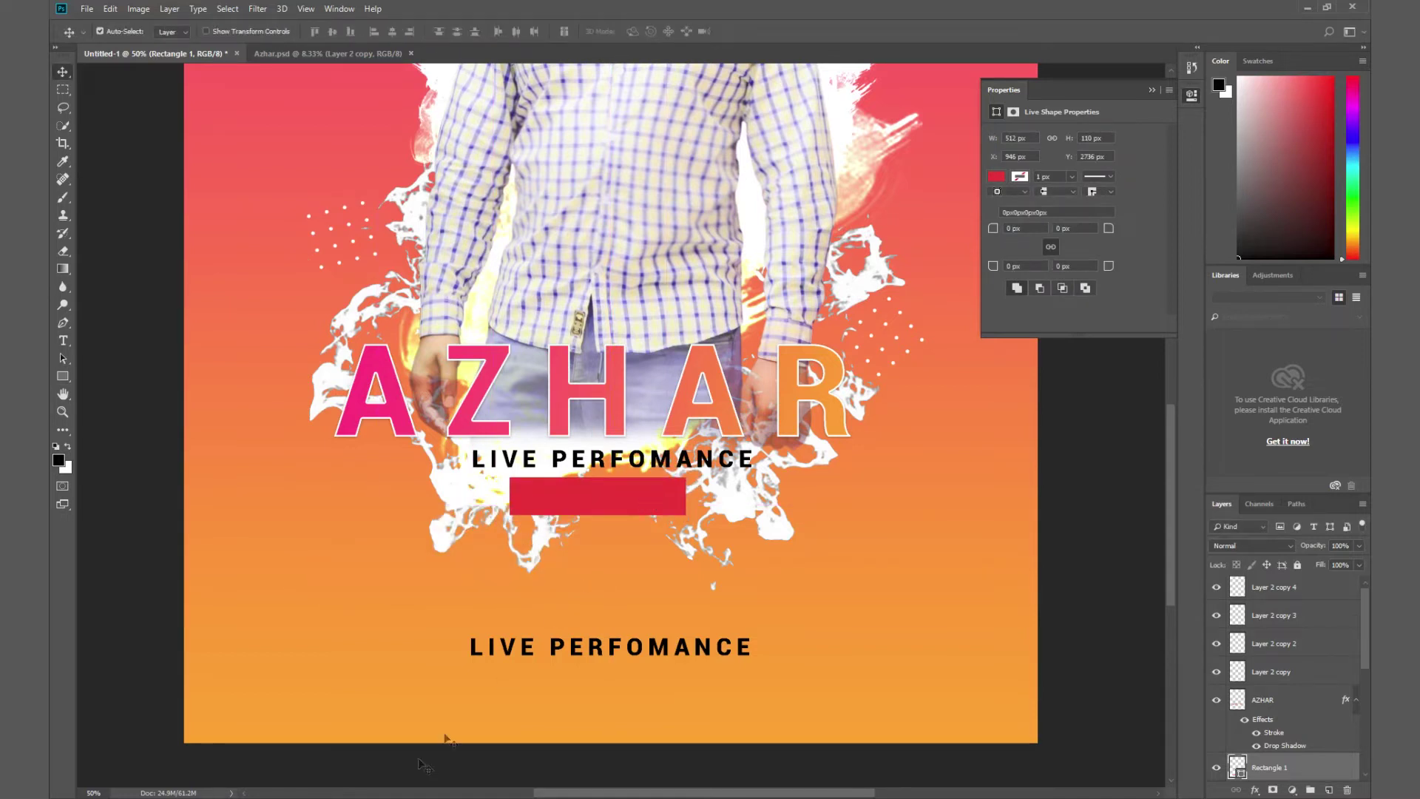
{"action": "key", "text": "alt+Tab"}
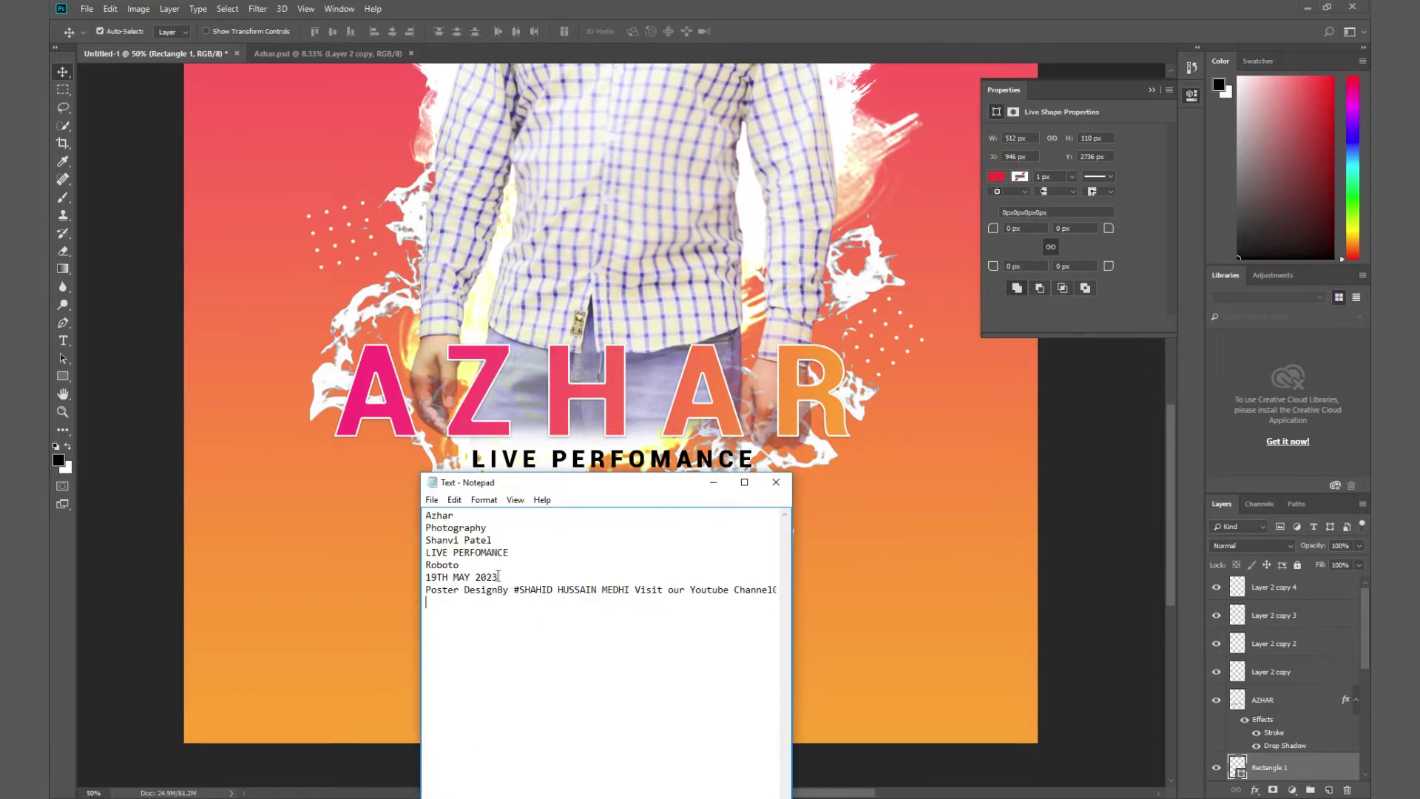
{"action": "left_click_drag", "start_coordinate": [499, 576], "coordinate": [426, 577]}
{"action": "left_click", "coordinate": [714, 483]}
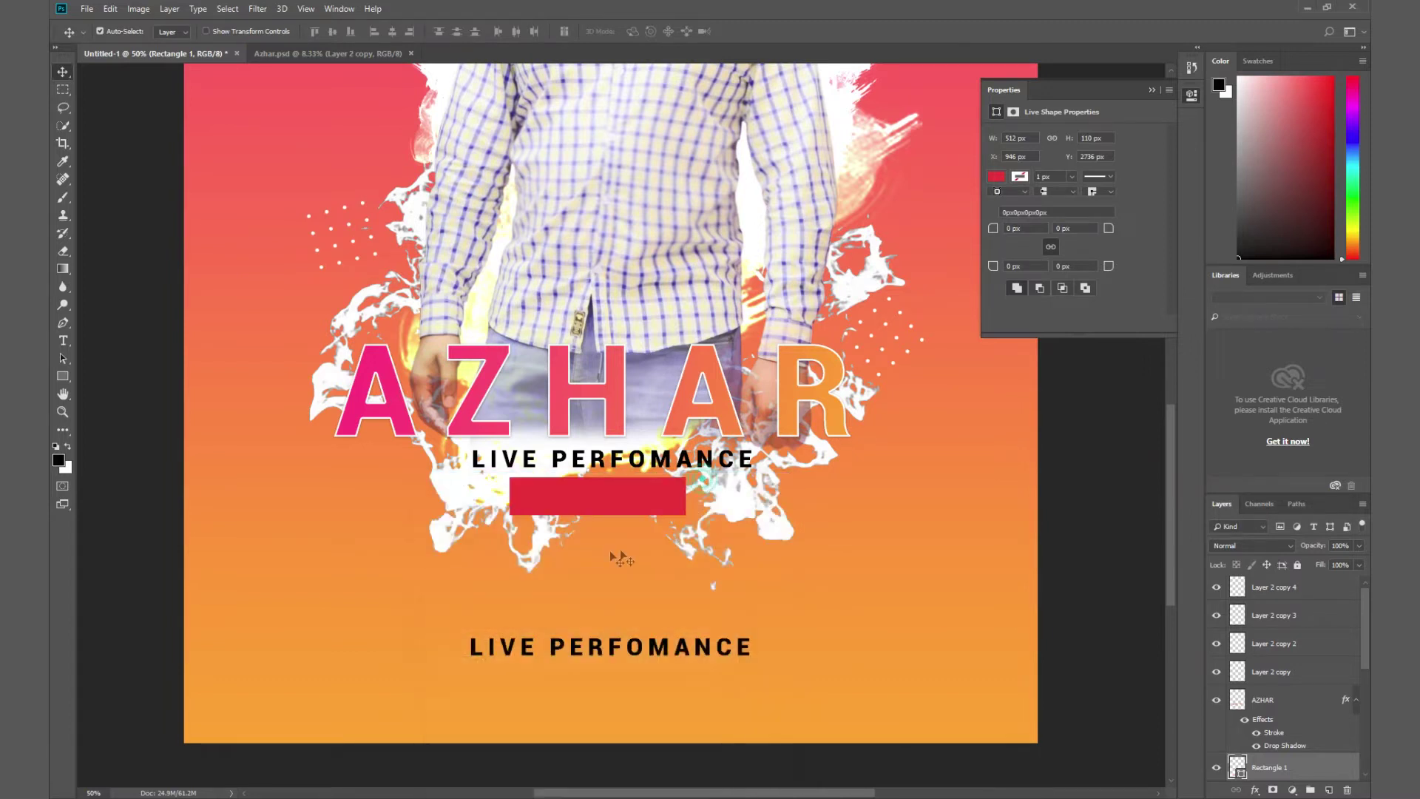
Replace the lower LIVE PERFOMANCE text with the pasted date, edited to 15TH MAY 2023.
{"action": "right_click", "coordinate": [607, 654]}
{"action": "left_click", "coordinate": [618, 656]}
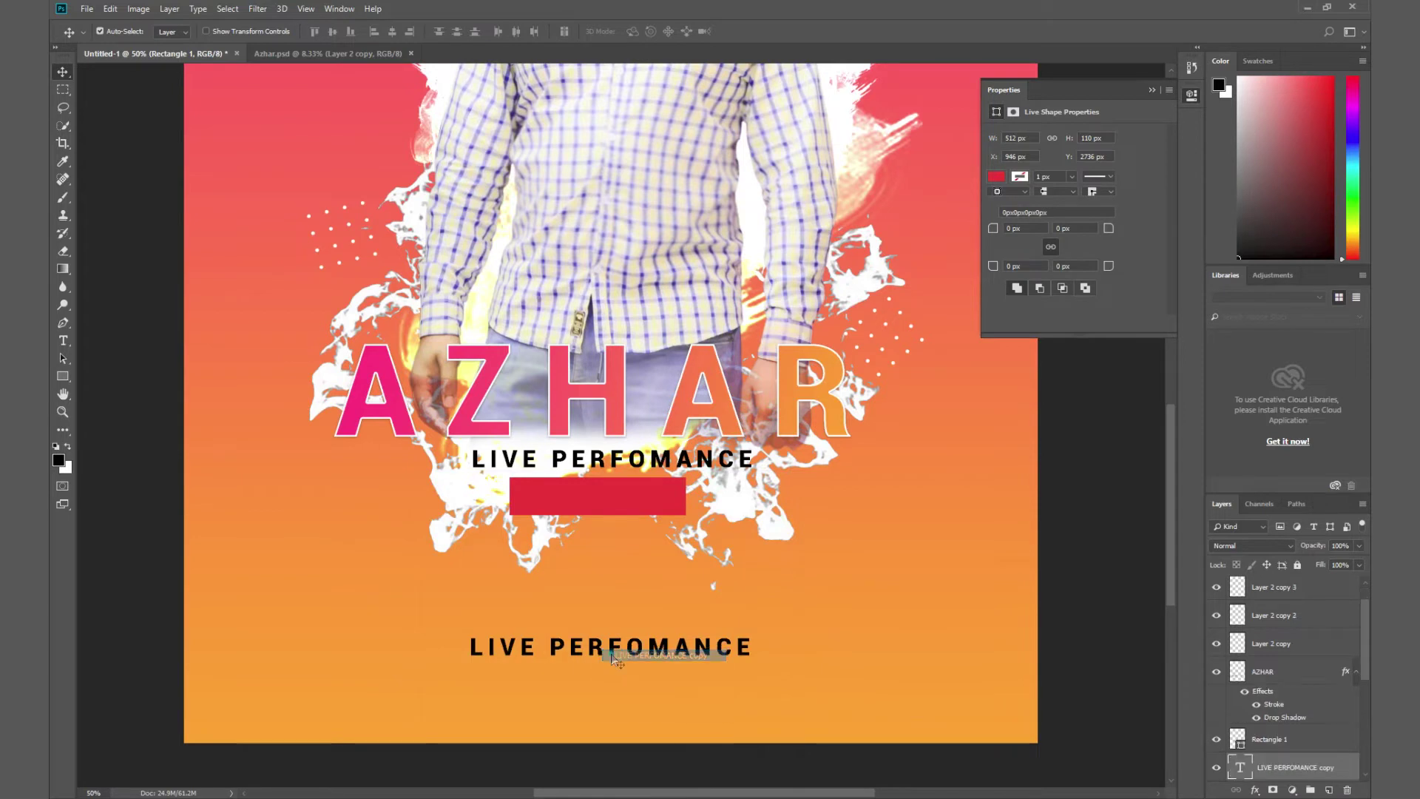
{"action": "double_click", "coordinate": [618, 655]}
{"action": "key", "text": "ctrl+a"}
{"action": "key", "text": "BackSpace"}
{"action": "key", "text": "ctrl+v"}
{"action": "left_click_drag", "start_coordinate": [510, 654], "coordinate": [465, 649]}
{"action": "key", "text": "BackSpace"}
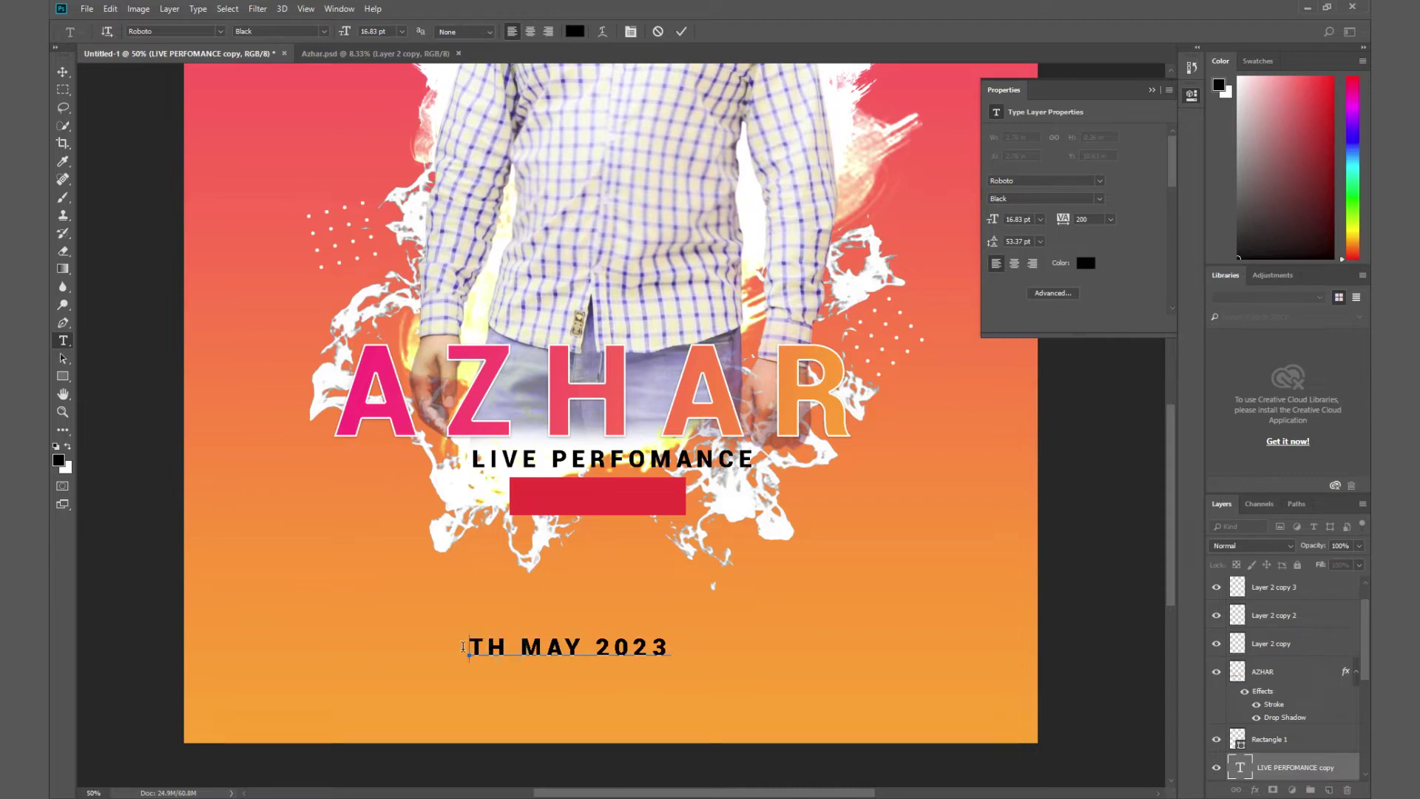
{"action": "type", "text": "15"}
{"action": "left_click", "coordinate": [63, 88]}
Move the date text onto the red bar and bring its layer above the bar.
{"action": "key", "text": "ctrl+t"}
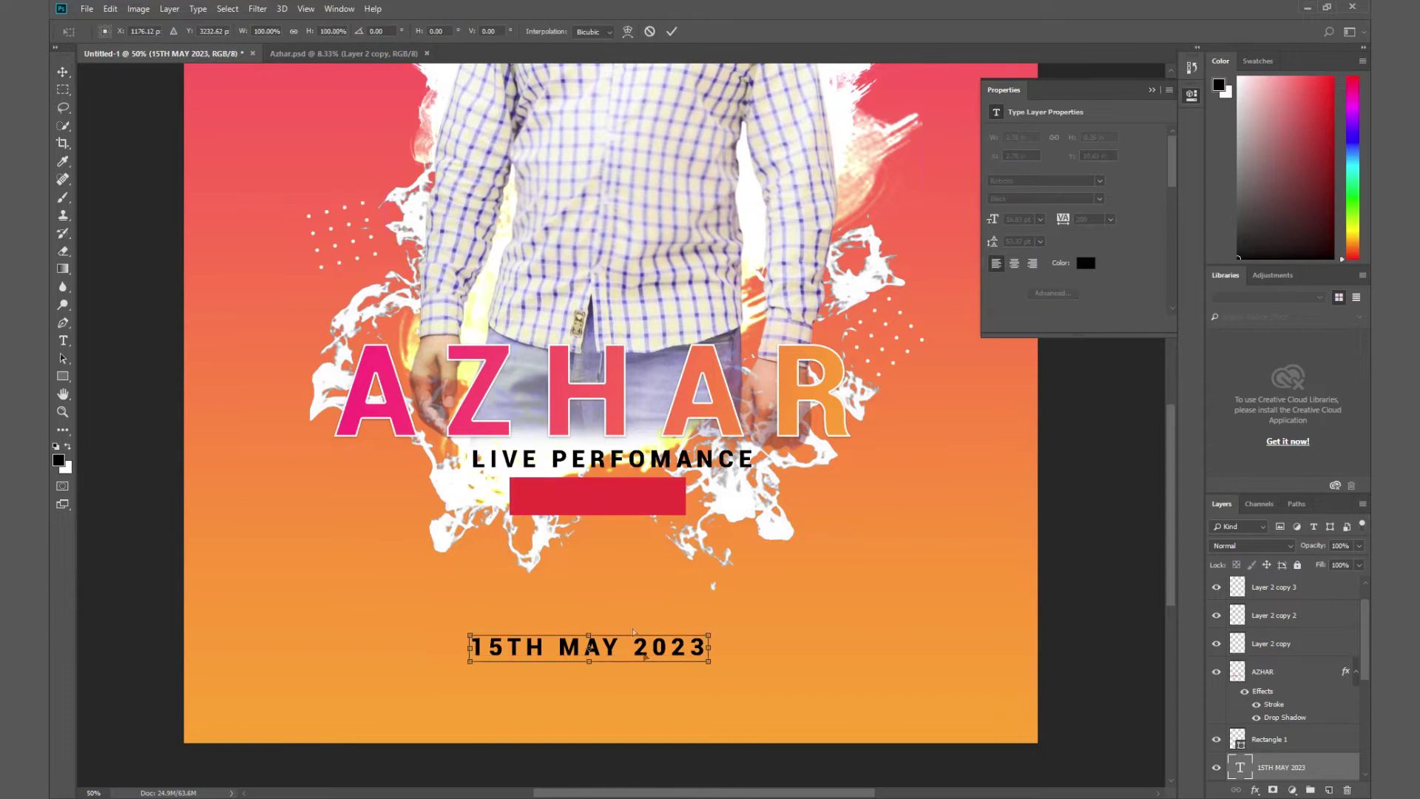
{"action": "mouse_move", "coordinate": [658, 662]}
{"action": "left_mouse_down"}
{"action": "mouse_move", "coordinate": [660, 518]}
{"action": "mouse_move", "coordinate": [696, 519]}
{"action": "left_mouse_up"}
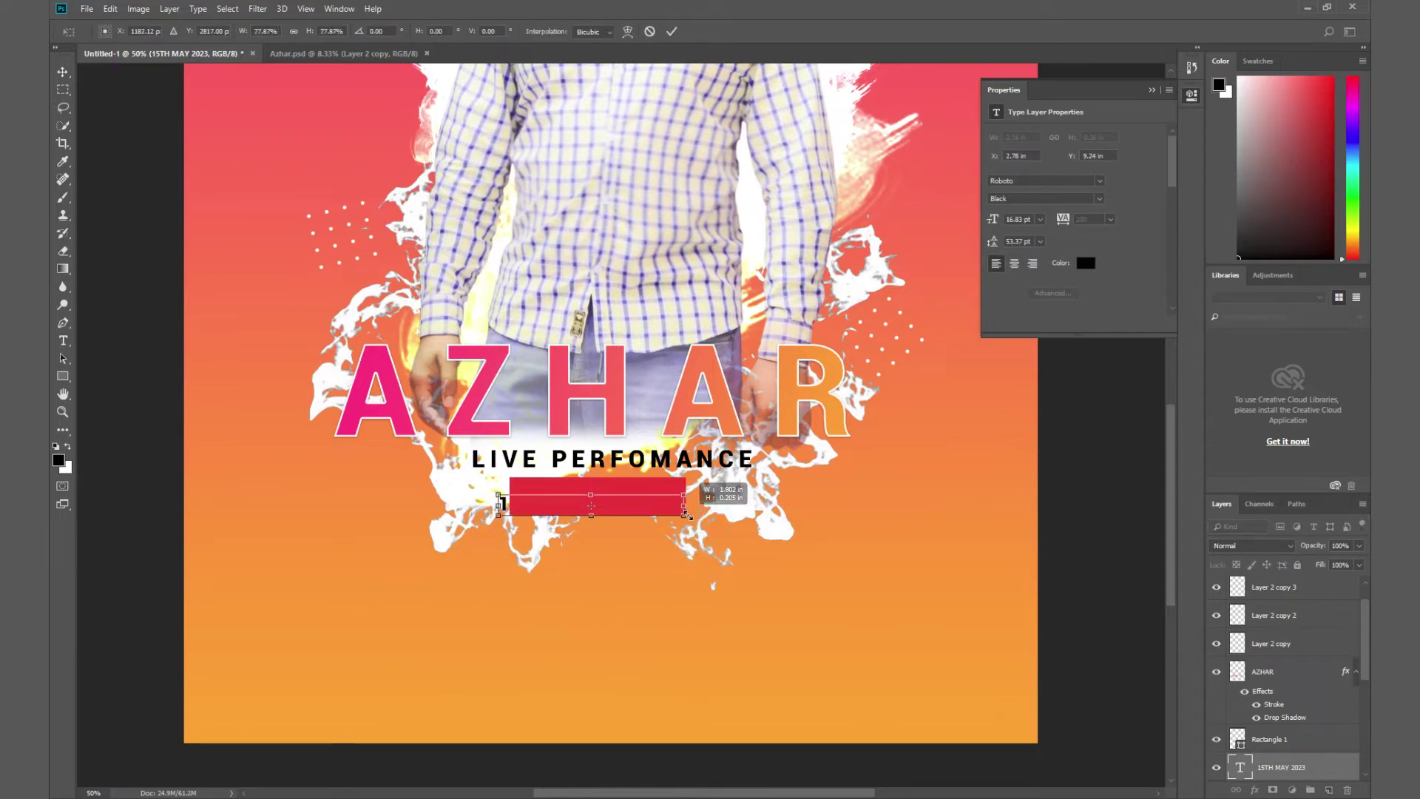
{"action": "key", "text": "Return"}
{"action": "key", "text": "ctrl+bracketright"}
{"action": "key", "text": "ctrl+bracketright"}
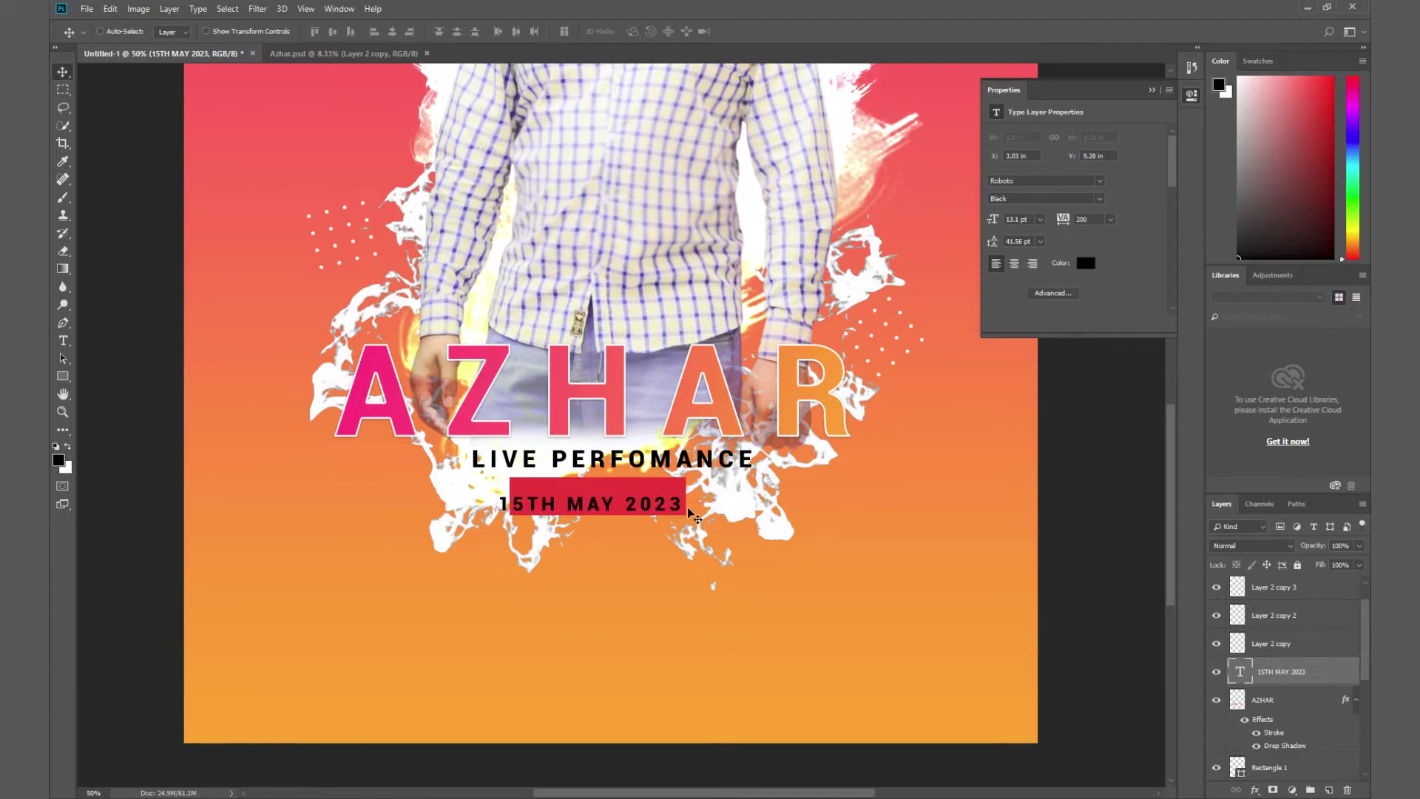
Zoom in on the date bar and nudge the 15TH MAY 2023 text upward on it.
{"action": "key", "text": "ctrl+plus"}
{"action": "key", "text": "ctrl+plus"}
{"action": "key", "text": "ctrl+plus"}
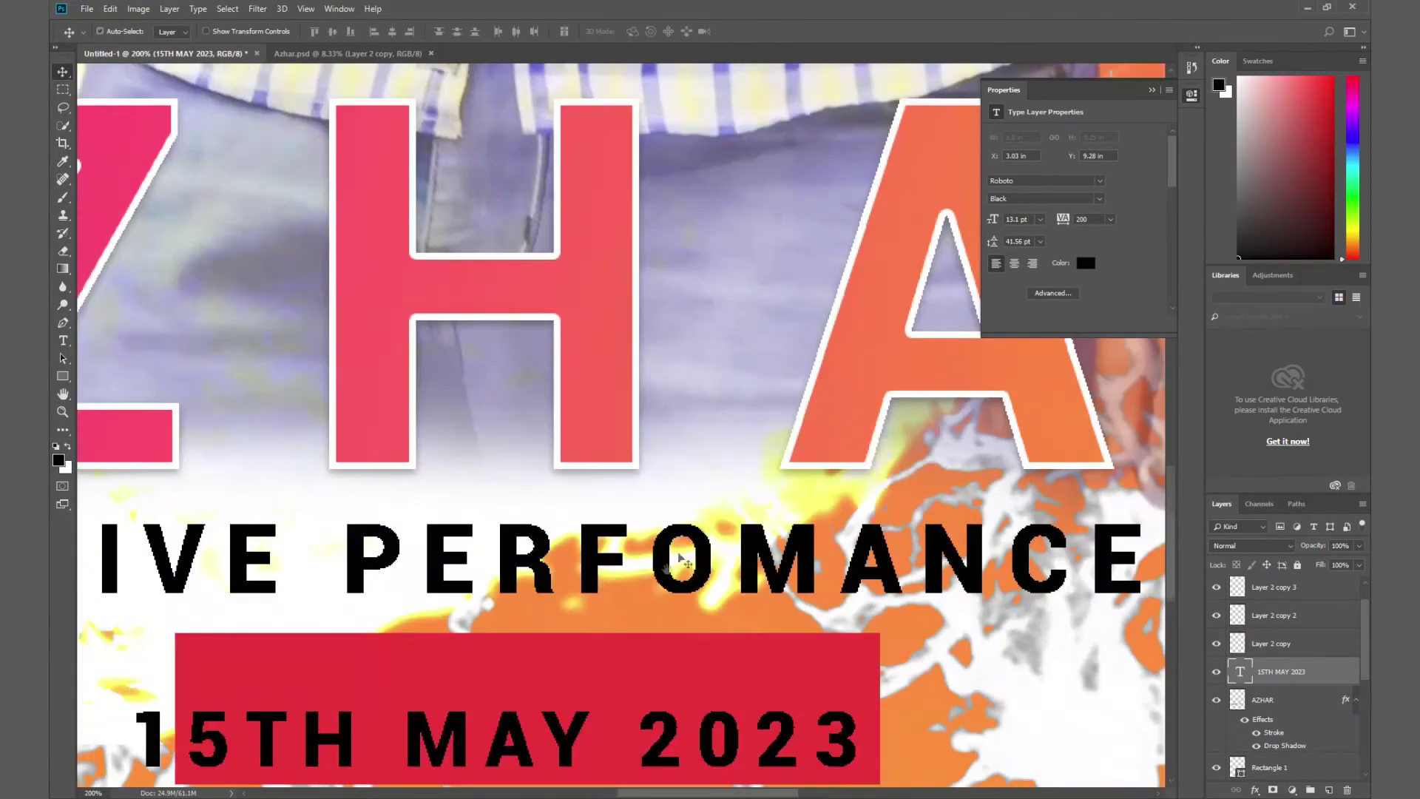
{"action": "scroll", "coordinate": [679, 560], "scroll_direction": "down", "scroll_amount": 3}
{"action": "key", "text": "ctrl+minus"}
{"action": "right_click", "coordinate": [697, 524]}
{"action": "left_click", "coordinate": [711, 527]}
{"action": "key", "text": "ctrl+t"}
{"action": "left_click_drag", "start_coordinate": [692, 525], "coordinate": [676, 510]}
{"action": "key", "text": "Return"}
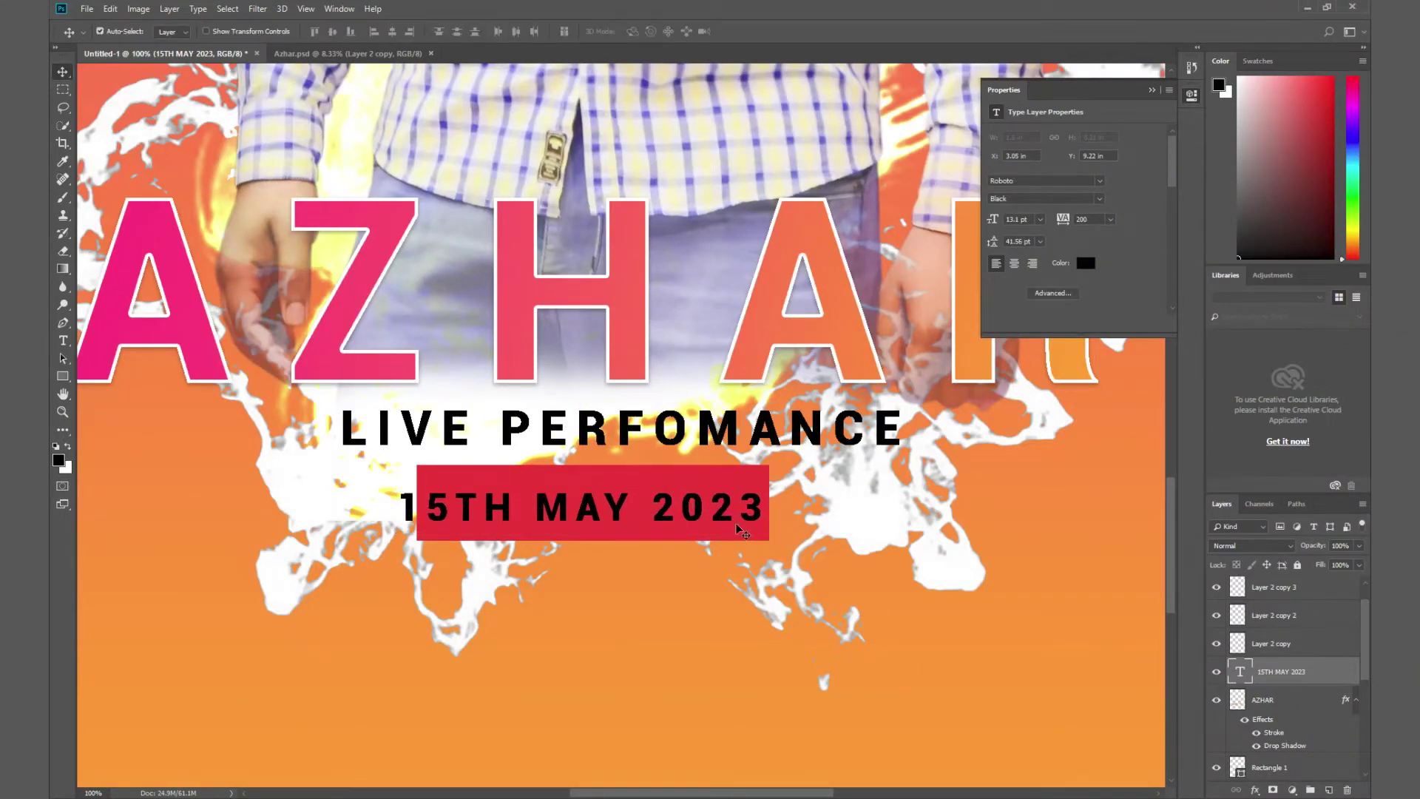
Shrink the 15TH MAY 2023 text to fit the bar and centre it.
{"action": "key", "text": "ctrl+t"}
{"action": "left_click_drag", "start_coordinate": [768, 529], "coordinate": [753, 526]}
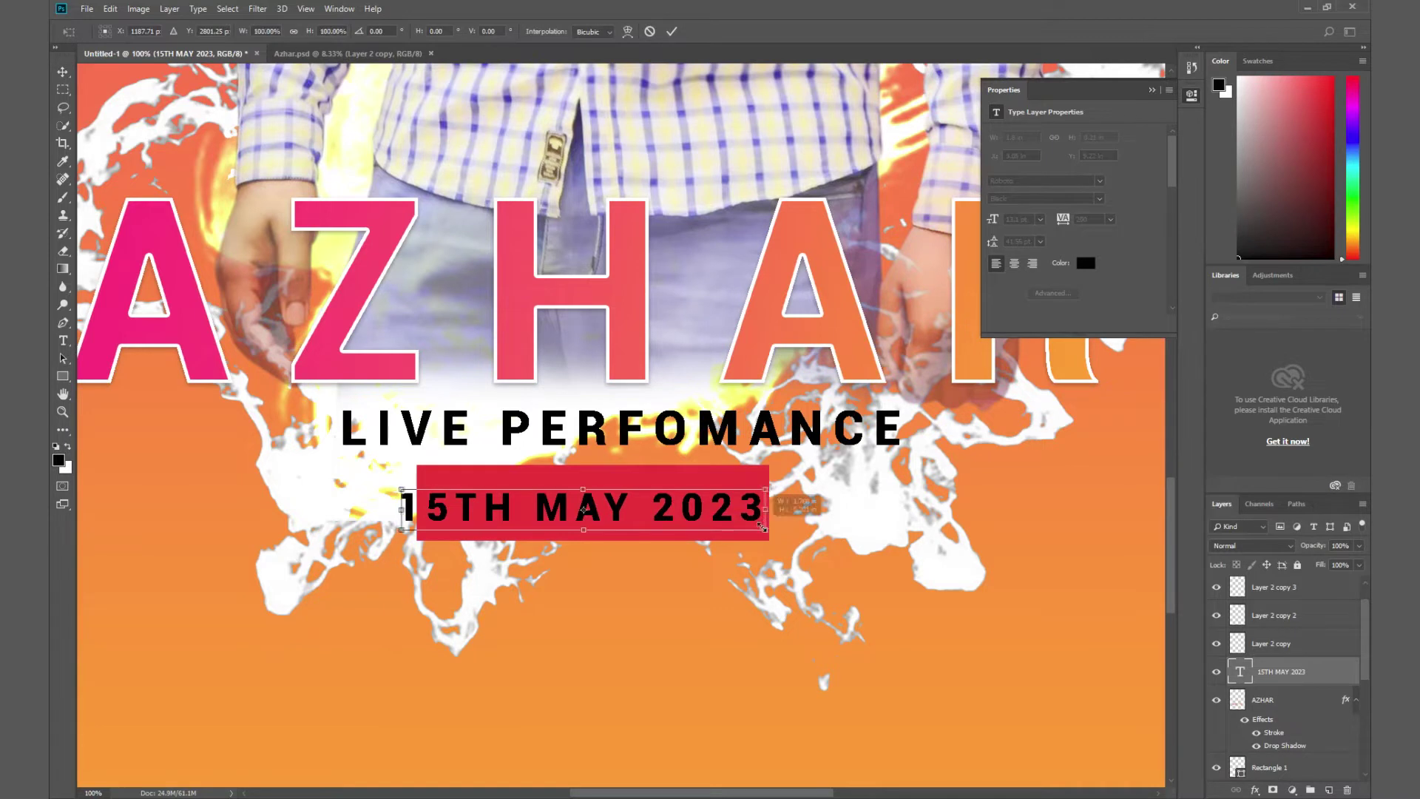
{"action": "key", "text": "Return"}
{"action": "key", "text": "Right"}
{"action": "key", "text": "Right"}
{"action": "key", "text": "Right"}
{"action": "key", "text": "Right"}
{"action": "key", "text": "Right"}
{"action": "key", "text": "Right"}
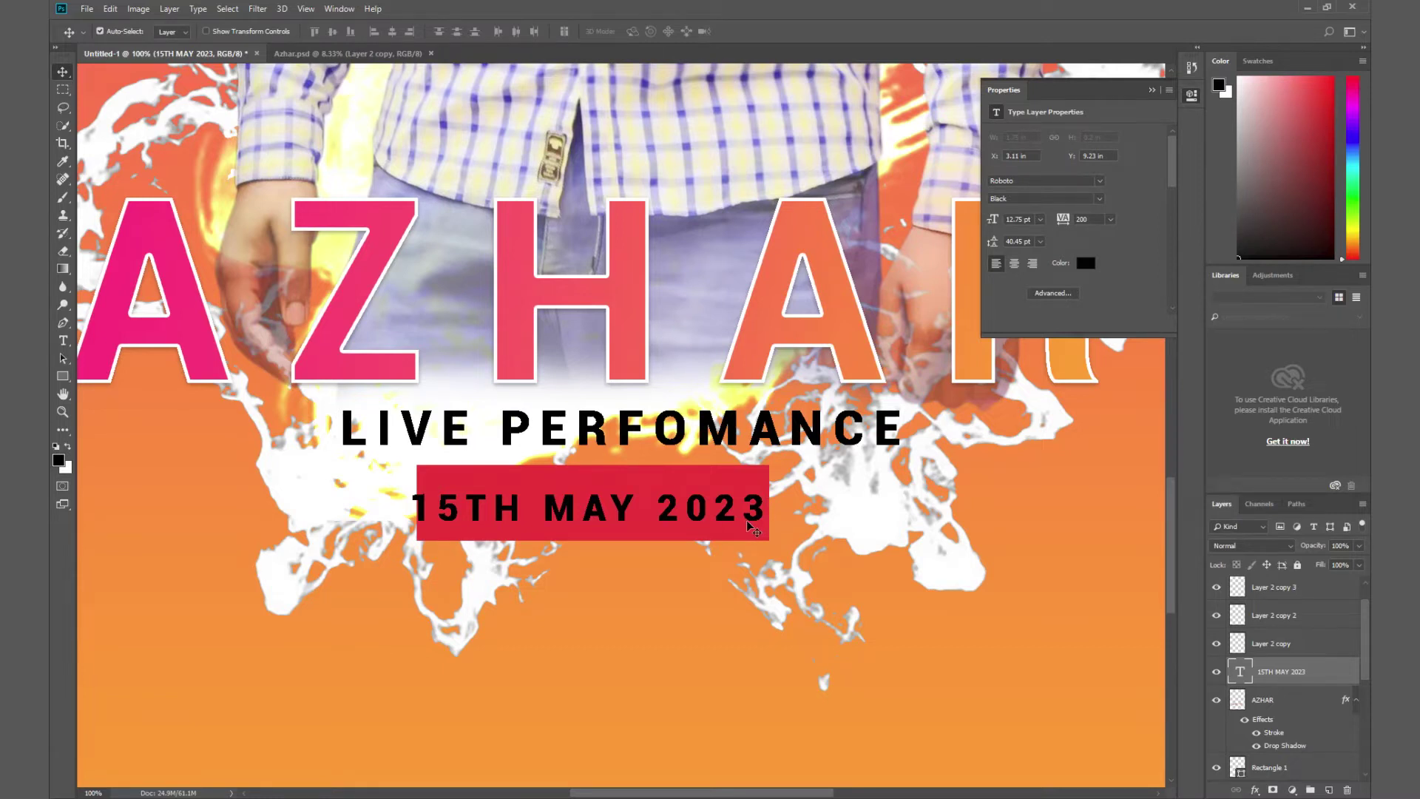
{"action": "key", "text": "ctrl+t"}
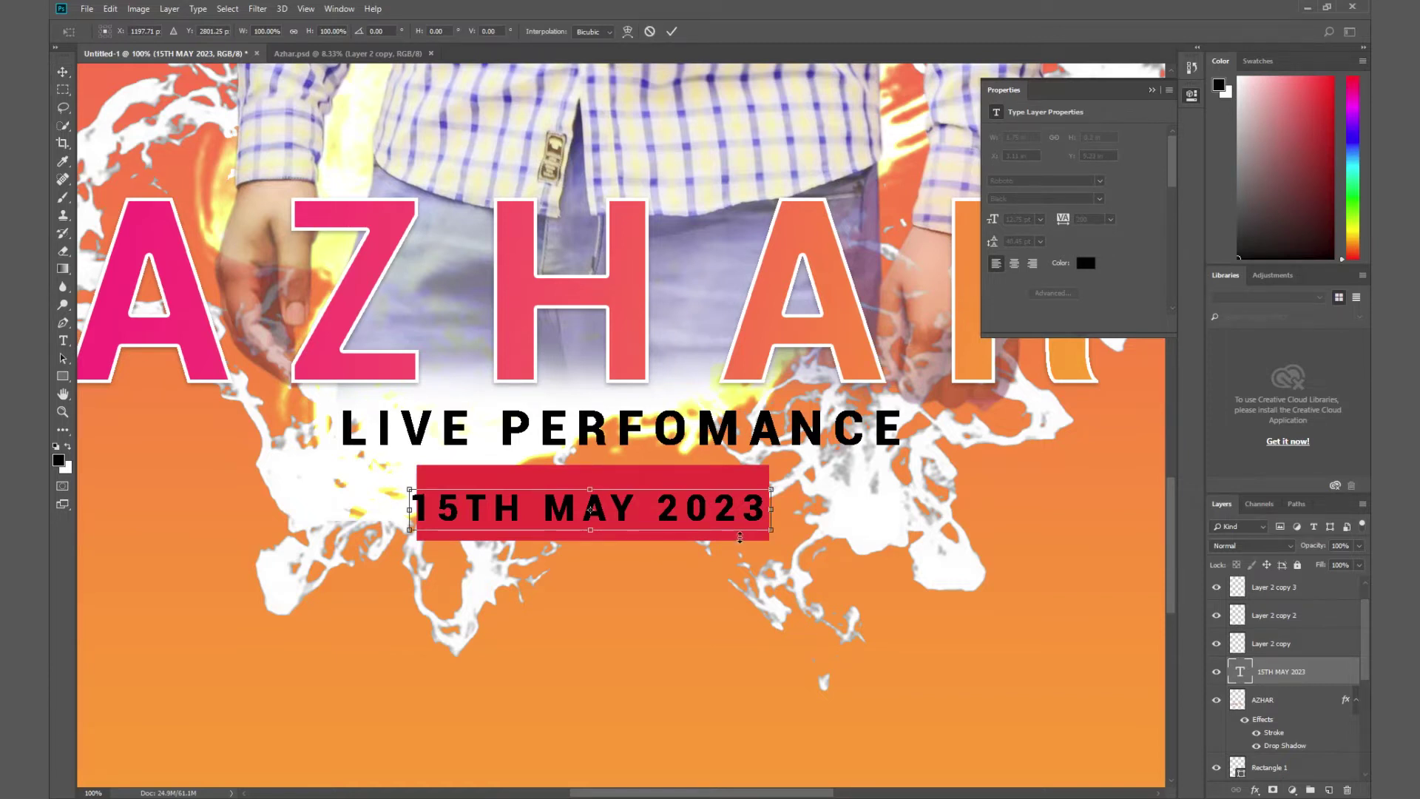
{"action": "left_click_drag", "start_coordinate": [774, 530], "coordinate": [746, 529]}
{"action": "key", "text": "Return"}
{"action": "key", "text": "shift+Right"}
{"action": "key", "text": "shift+Right"}
{"action": "key", "text": "Up"}
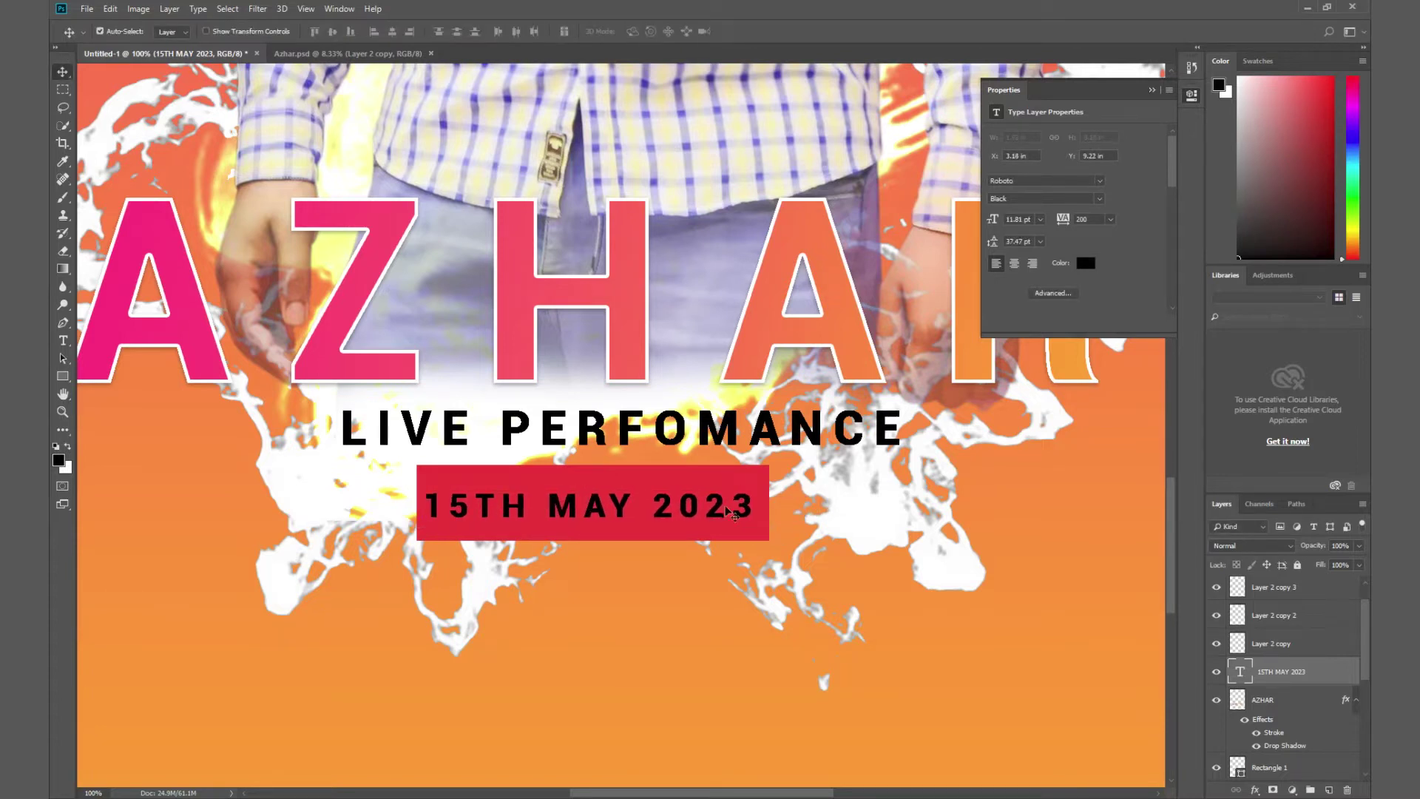
Resize the red bar to 490 × 105 px around the date and nudge it left.
{"action": "right_click", "coordinate": [710, 484]}
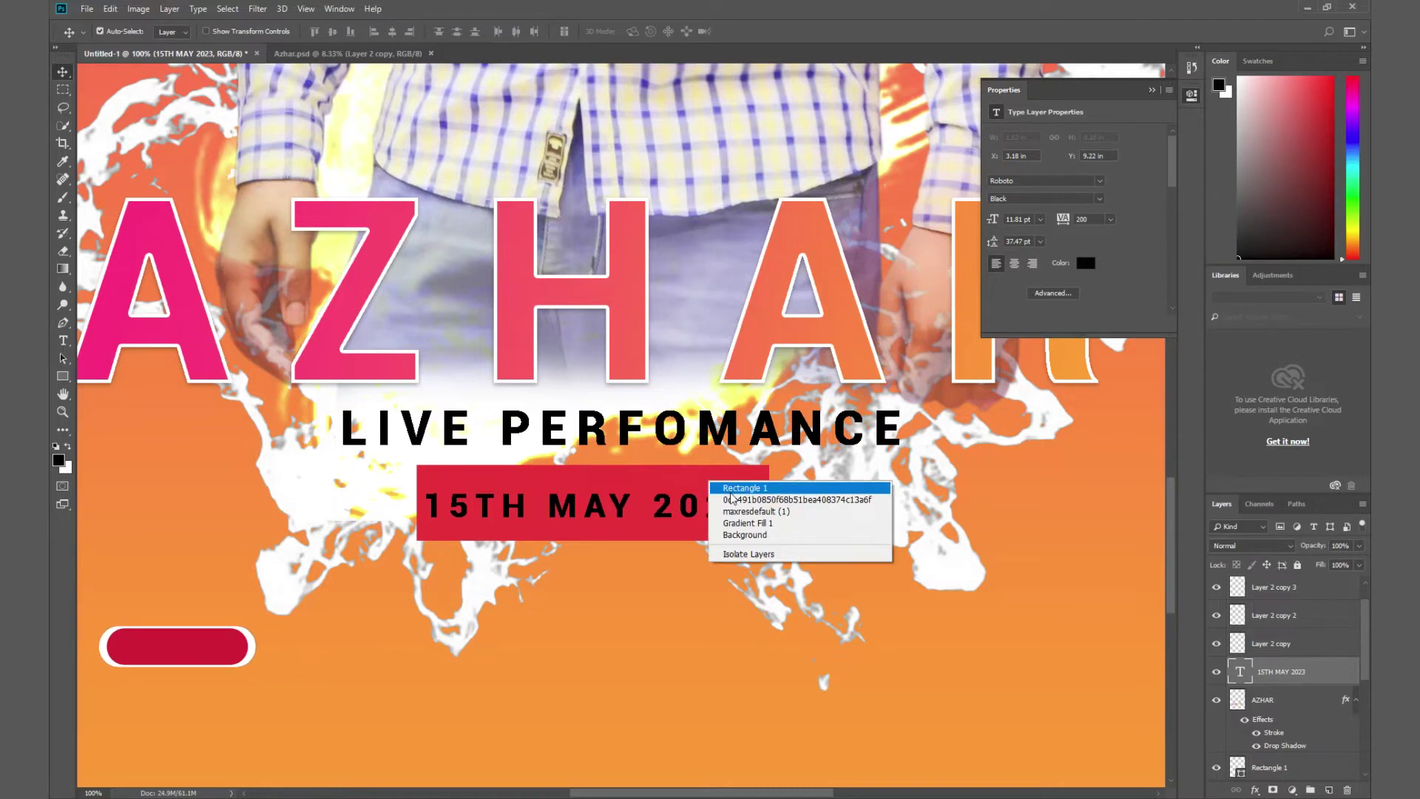
{"action": "left_click", "coordinate": [732, 496]}
{"action": "key", "text": "ctrl+t"}
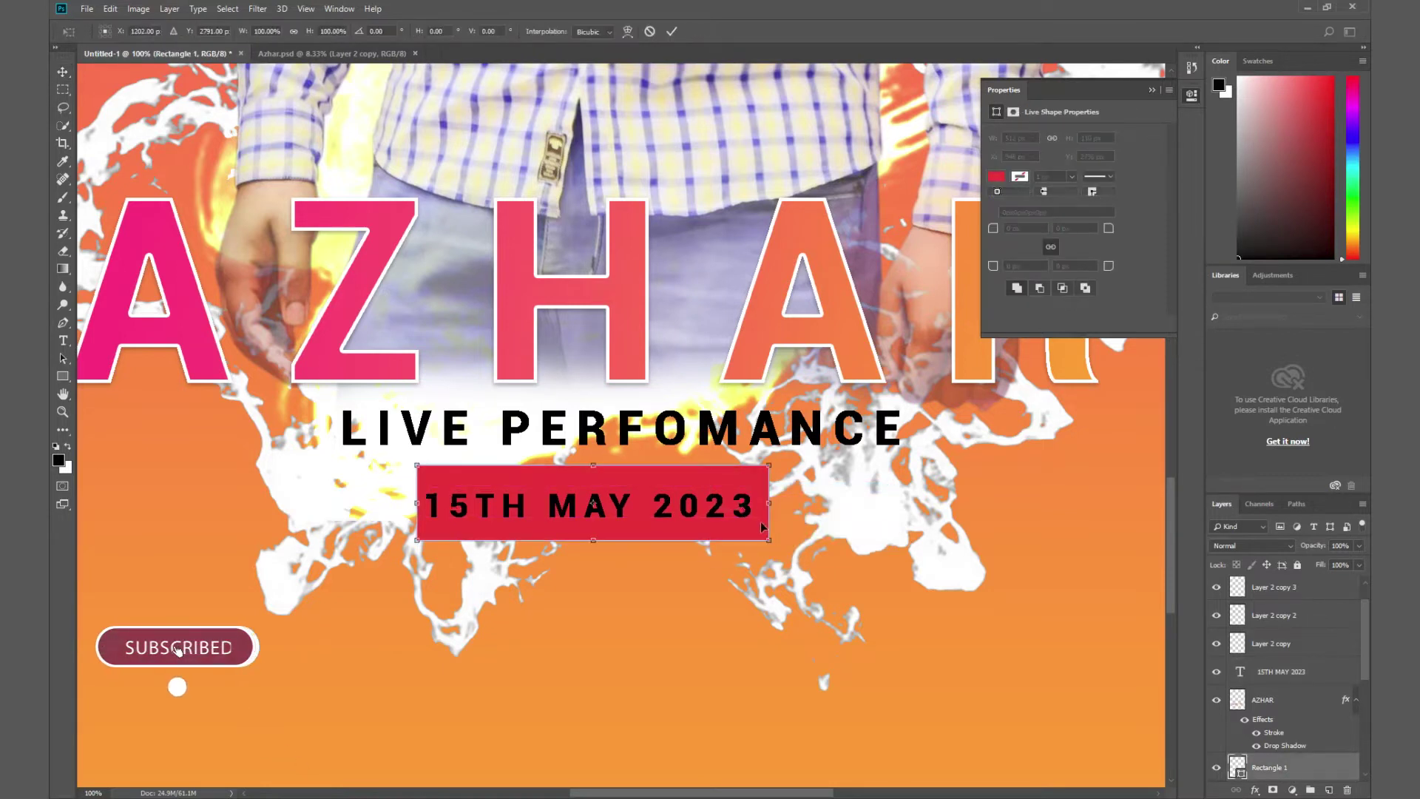
{"action": "left_click_drag", "start_coordinate": [769, 541], "coordinate": [766, 541]}
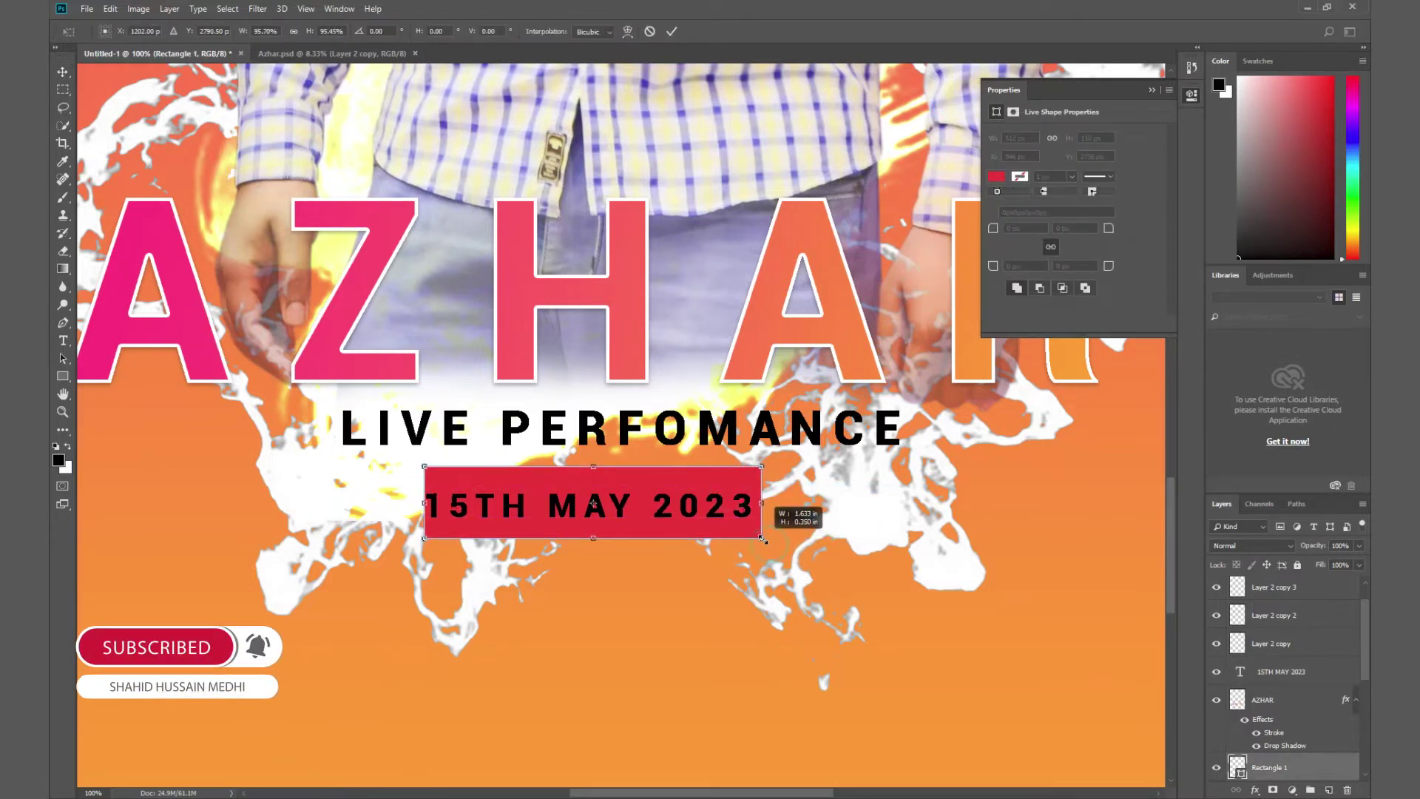
{"action": "key", "text": "Return"}
{"action": "key", "text": "Left"}
{"action": "key", "text": "Left"}
{"action": "key", "text": "Left"}
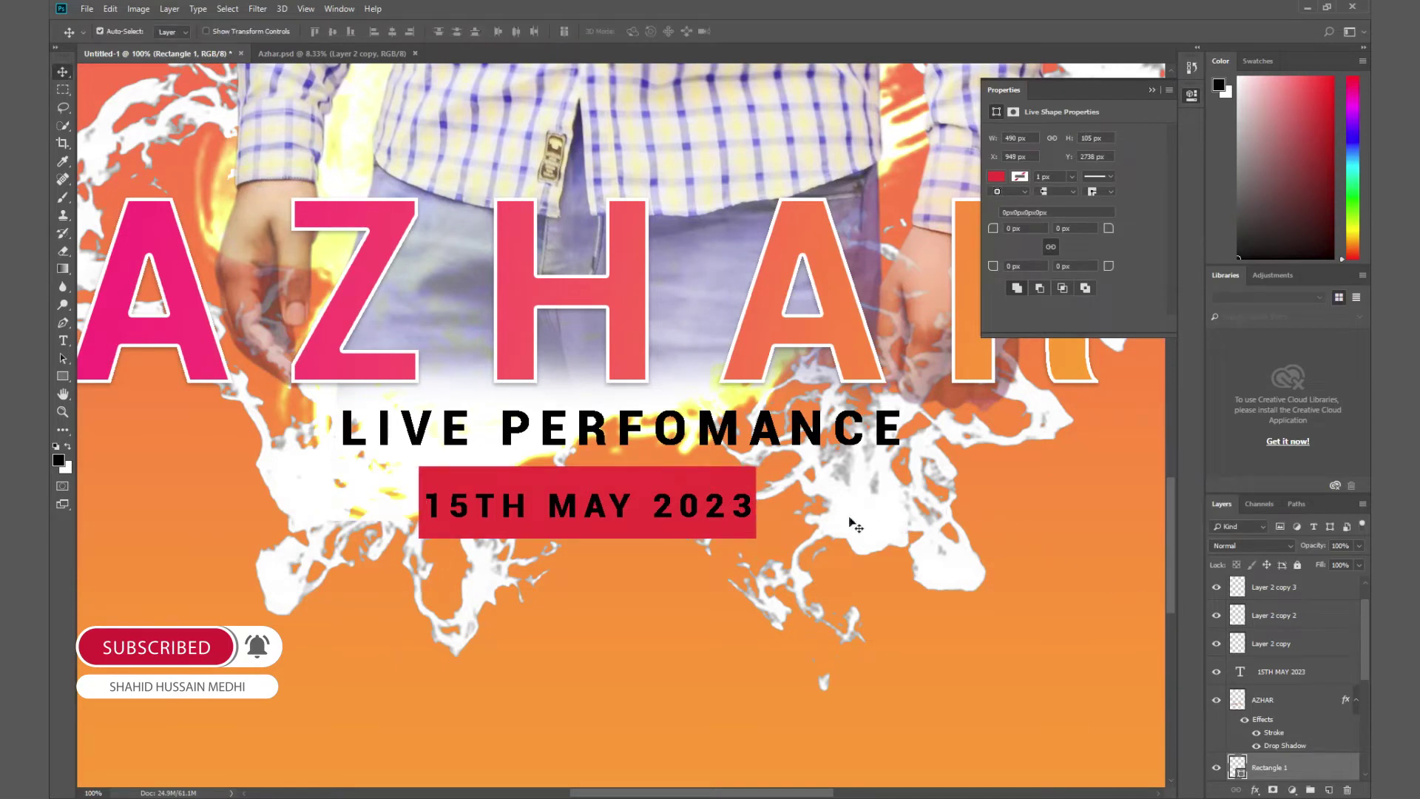
Add a white #ffffff Color Overlay to the 15TH MAY 2023 layer.
{"action": "left_click", "coordinate": [1284, 674]}
{"action": "left_click", "coordinate": [1255, 790]}
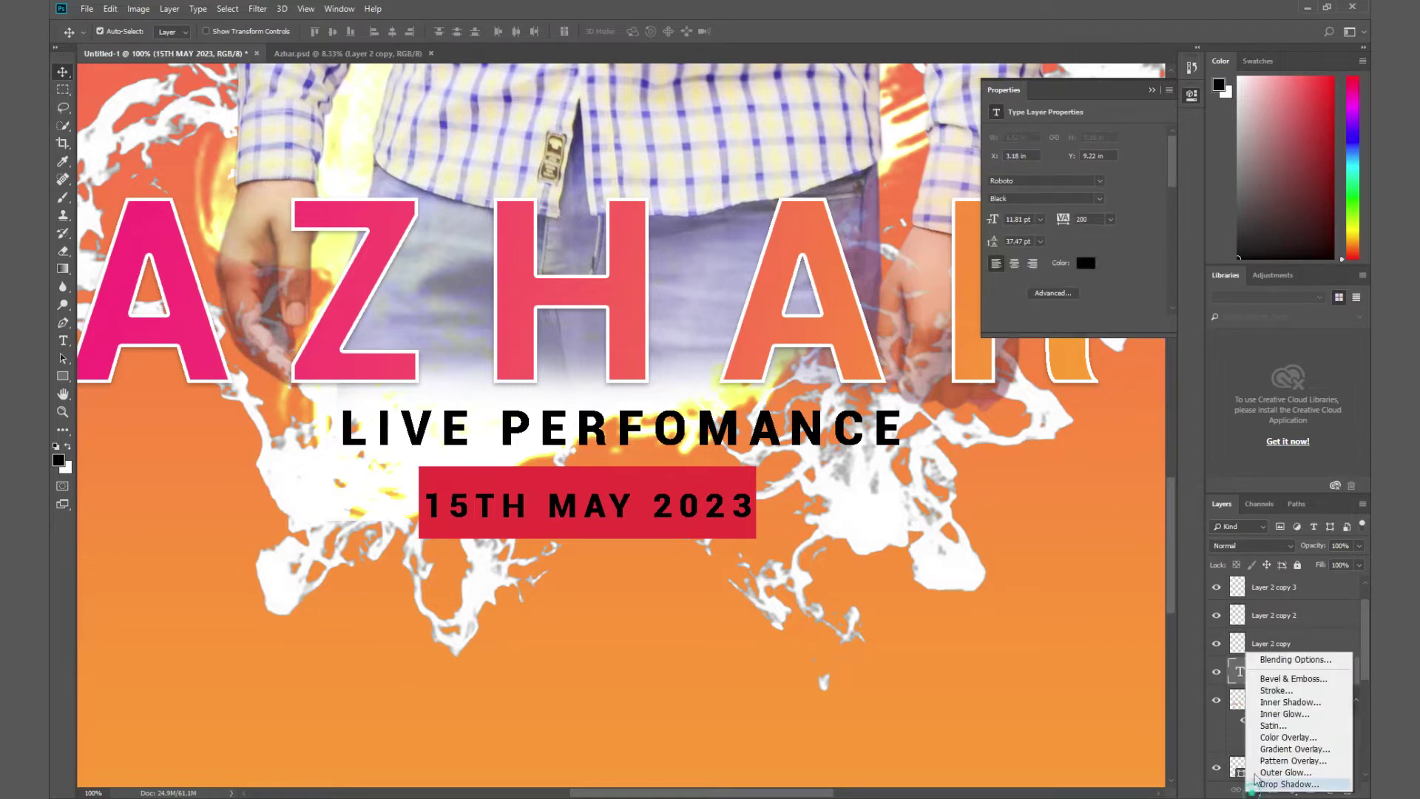
{"action": "left_click", "coordinate": [1287, 737]}
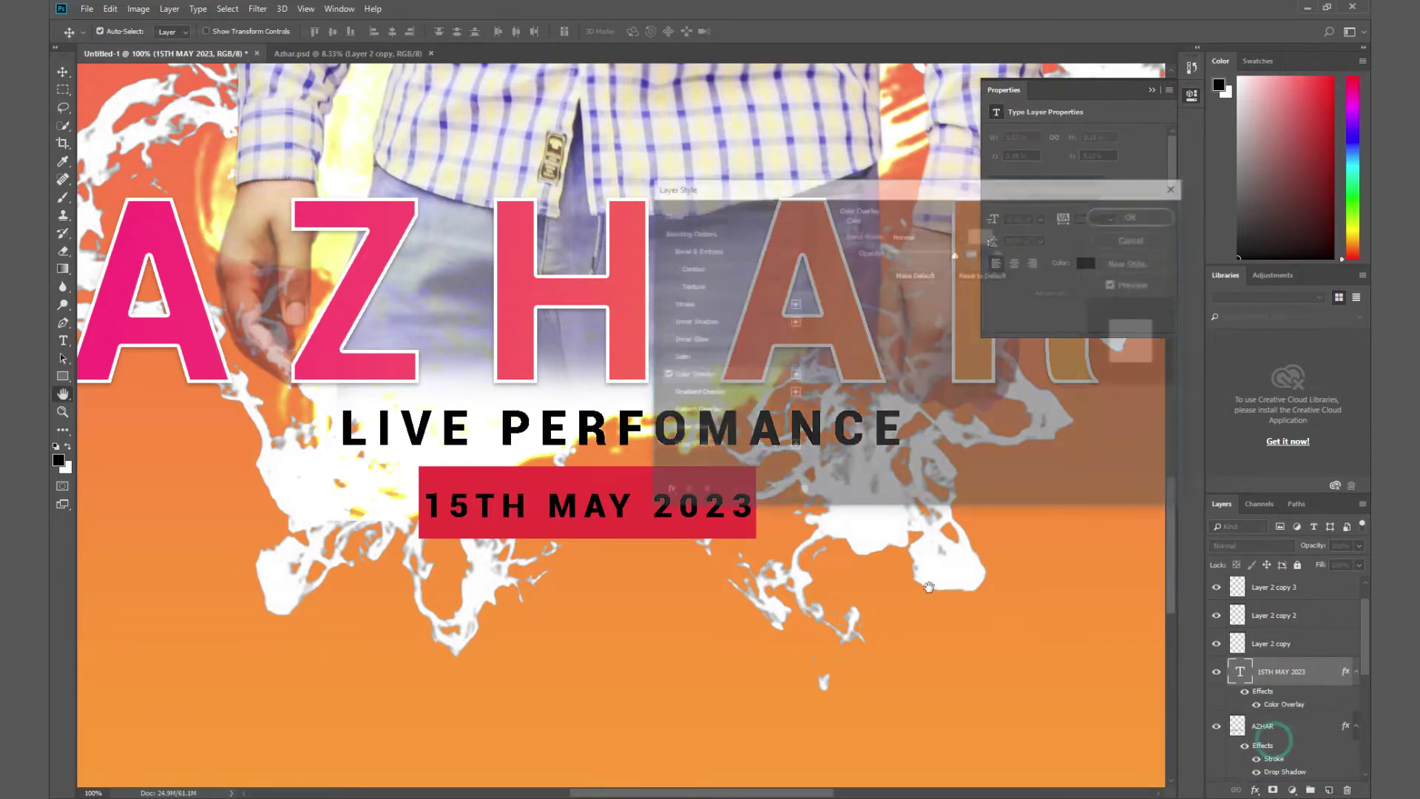
{"action": "left_click", "coordinate": [982, 235]}
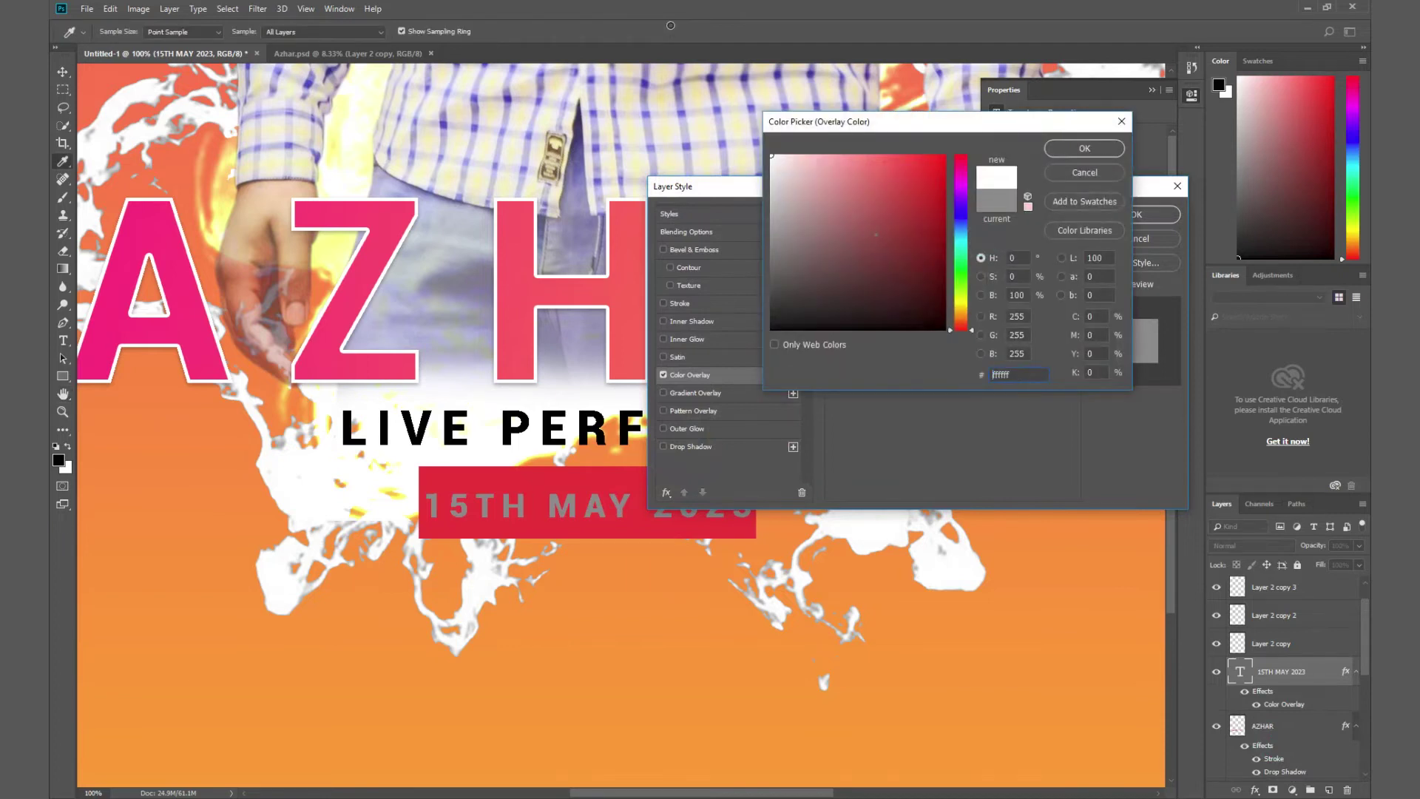
{"action": "type", "text": "ffffff"}
{"action": "left_click", "coordinate": [1061, 150]}
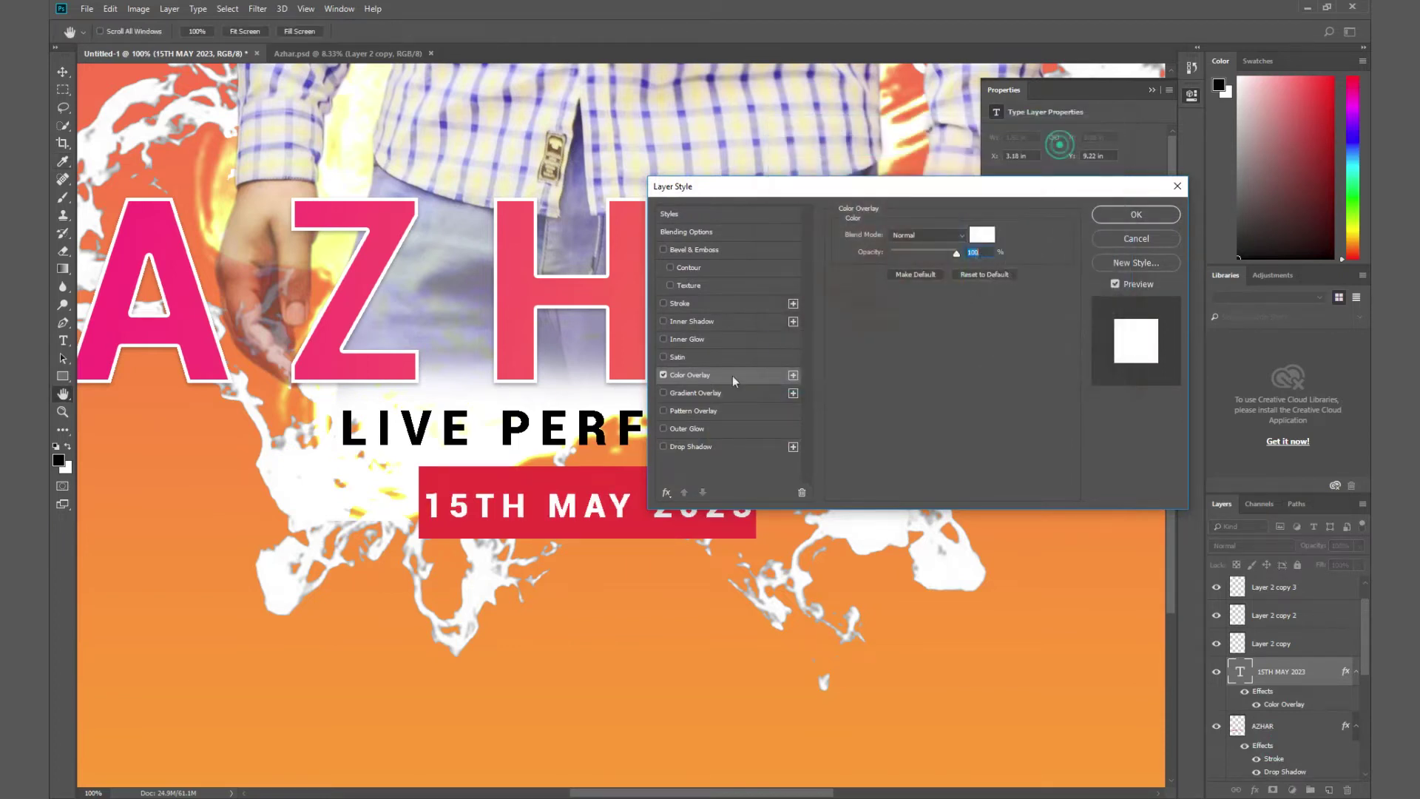
Add a soft 50% Drop Shadow with increased distance and size.
{"action": "left_click", "coordinate": [699, 447]}
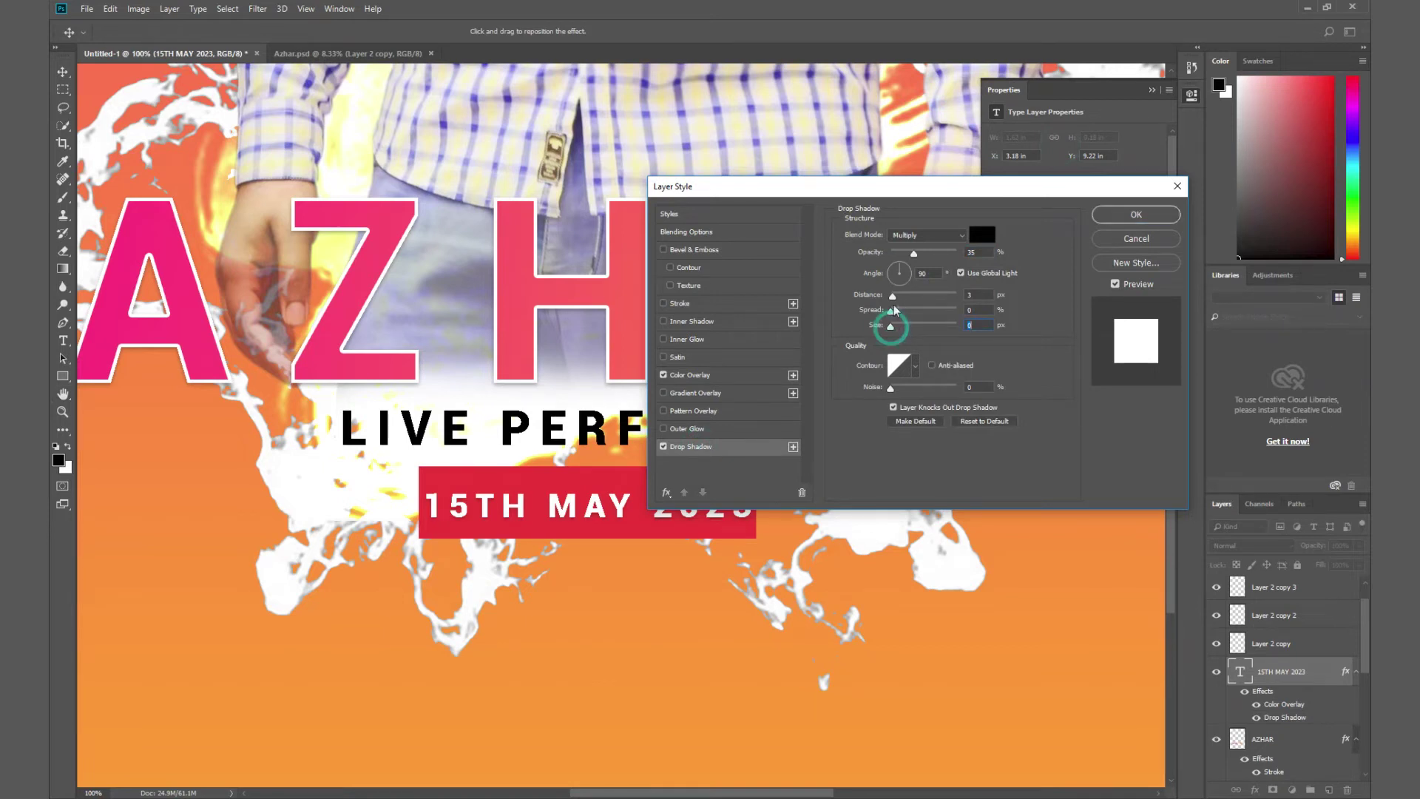
{"action": "left_click_drag", "start_coordinate": [892, 296], "coordinate": [883, 301]}
{"action": "left_click_drag", "start_coordinate": [914, 254], "coordinate": [890, 256]}
{"action": "left_click_drag", "start_coordinate": [892, 328], "coordinate": [899, 332]}
Confirm the date's Color Overlay and Drop Shadow, then zoom out to the full poster.
{"action": "left_click", "coordinate": [1136, 215]}
{"action": "key", "text": "ctrl+minus"}
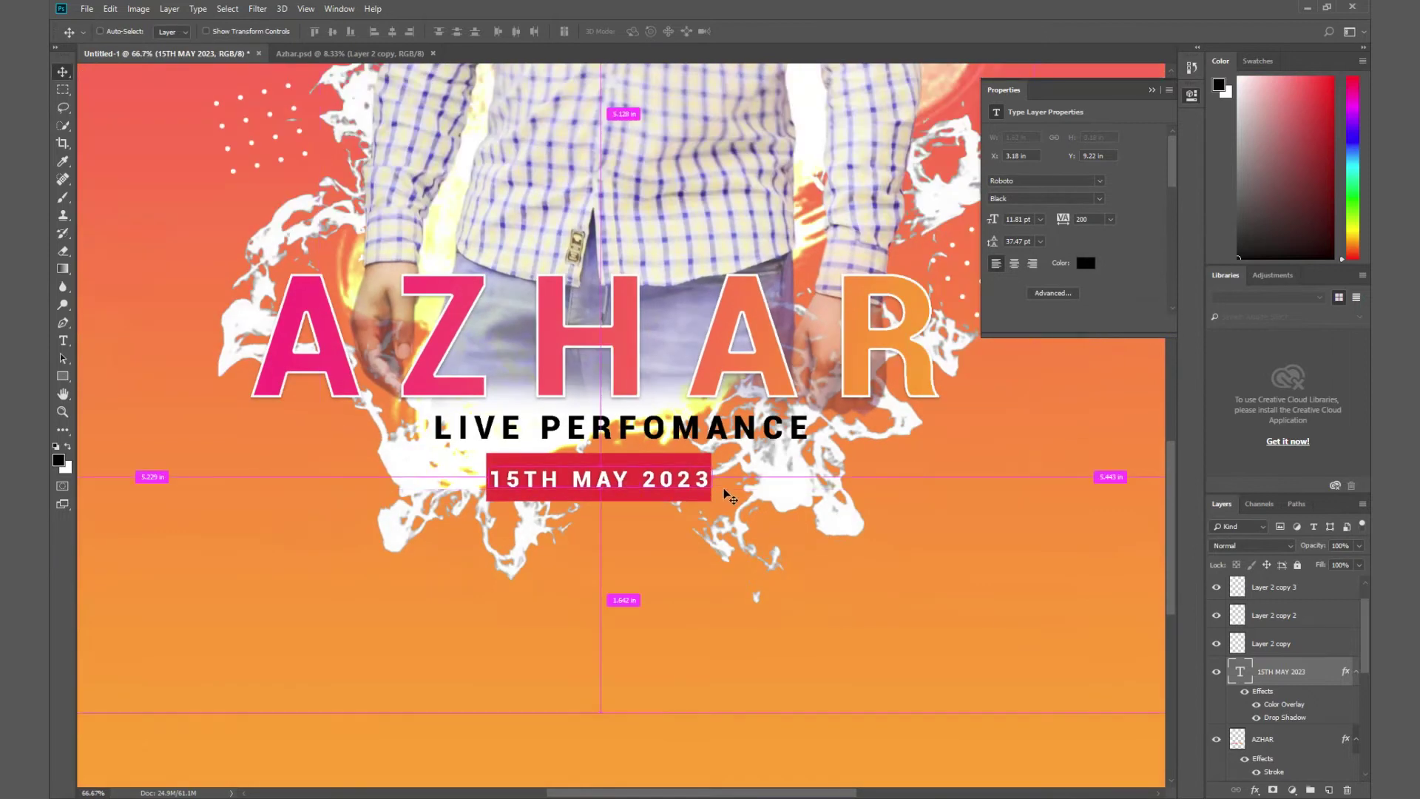
{"action": "key", "text": "ctrl+minus"}
{"action": "key", "text": "ctrl+minus"}
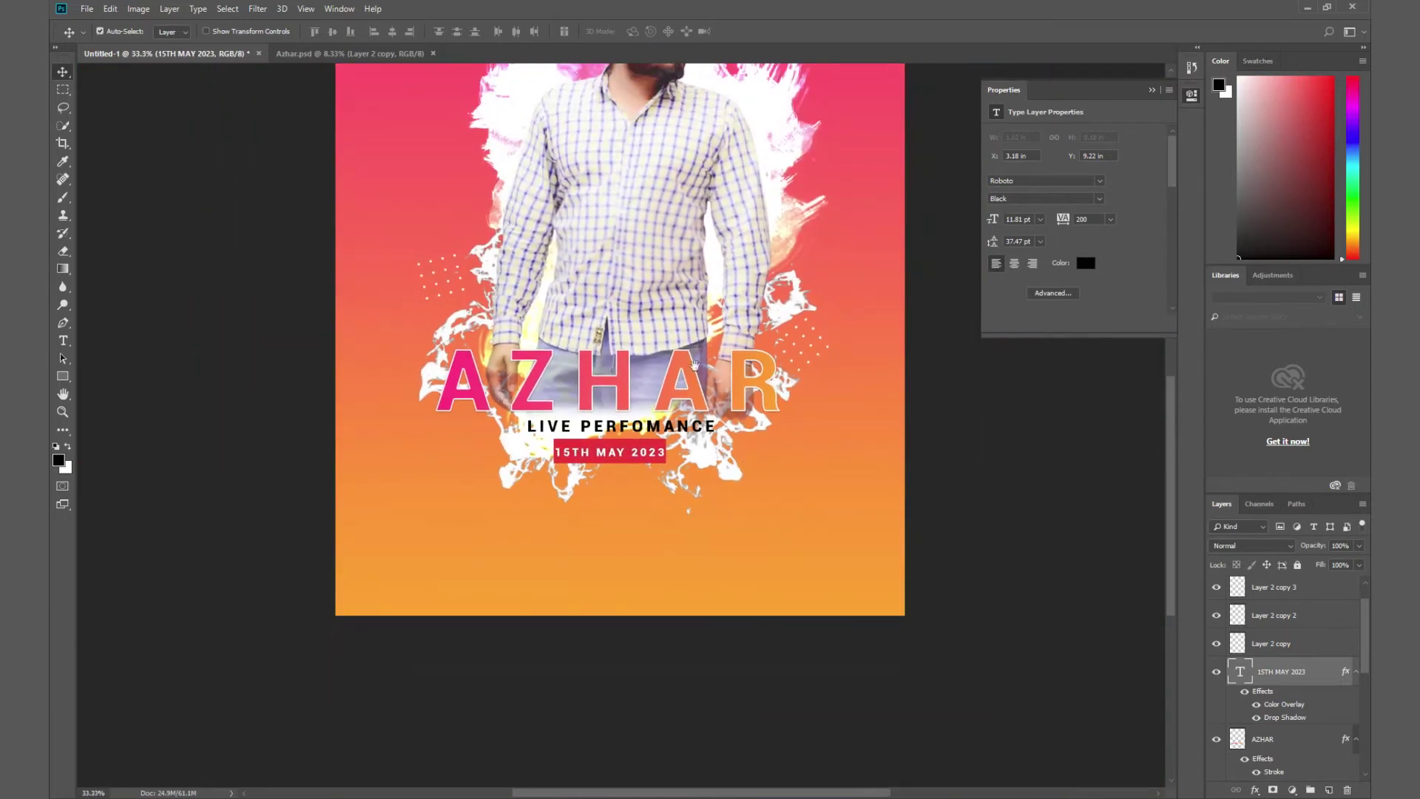
{"action": "scroll", "coordinate": [695, 364], "scroll_direction": "up", "scroll_amount": 3}
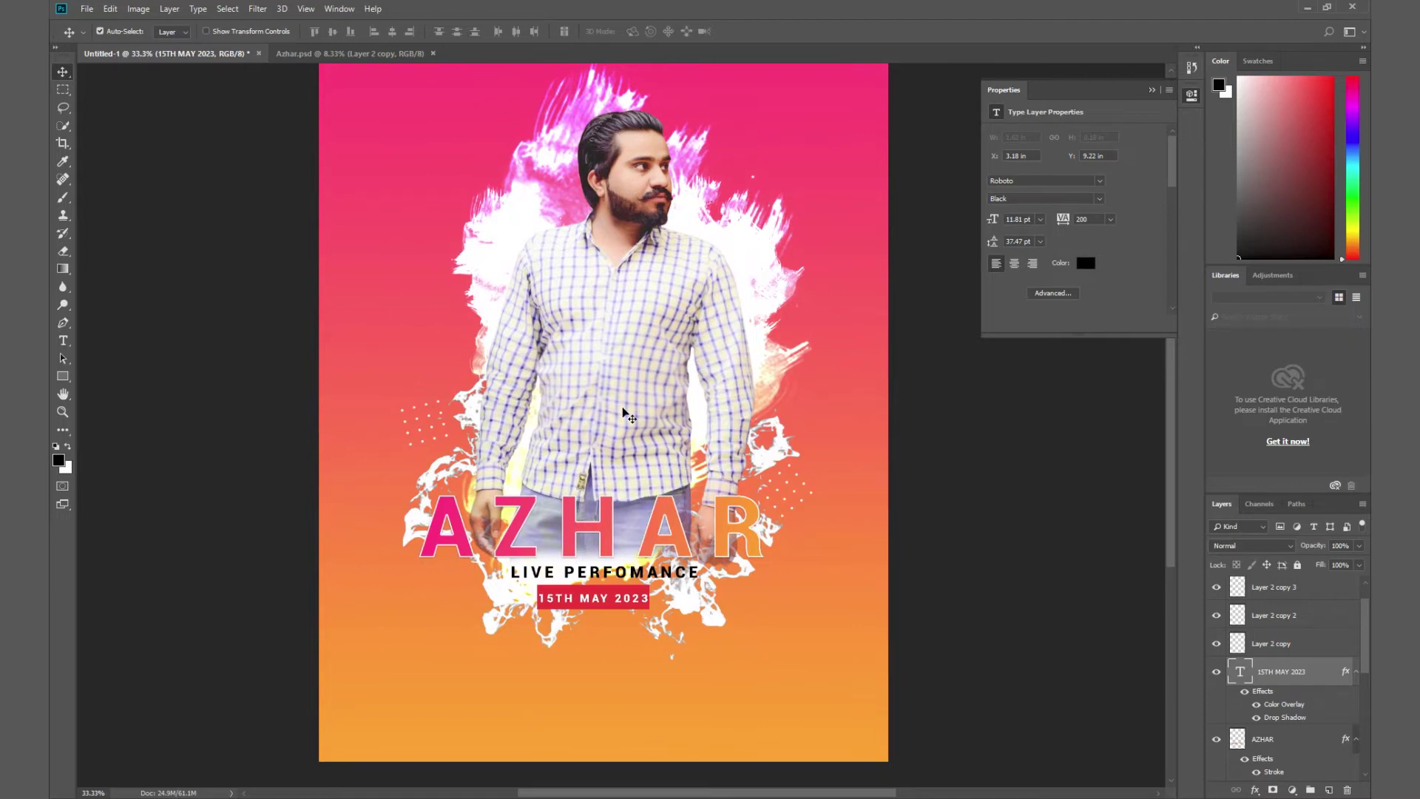
{"action": "scroll", "coordinate": [625, 414], "scroll_direction": "up", "scroll_amount": 1}
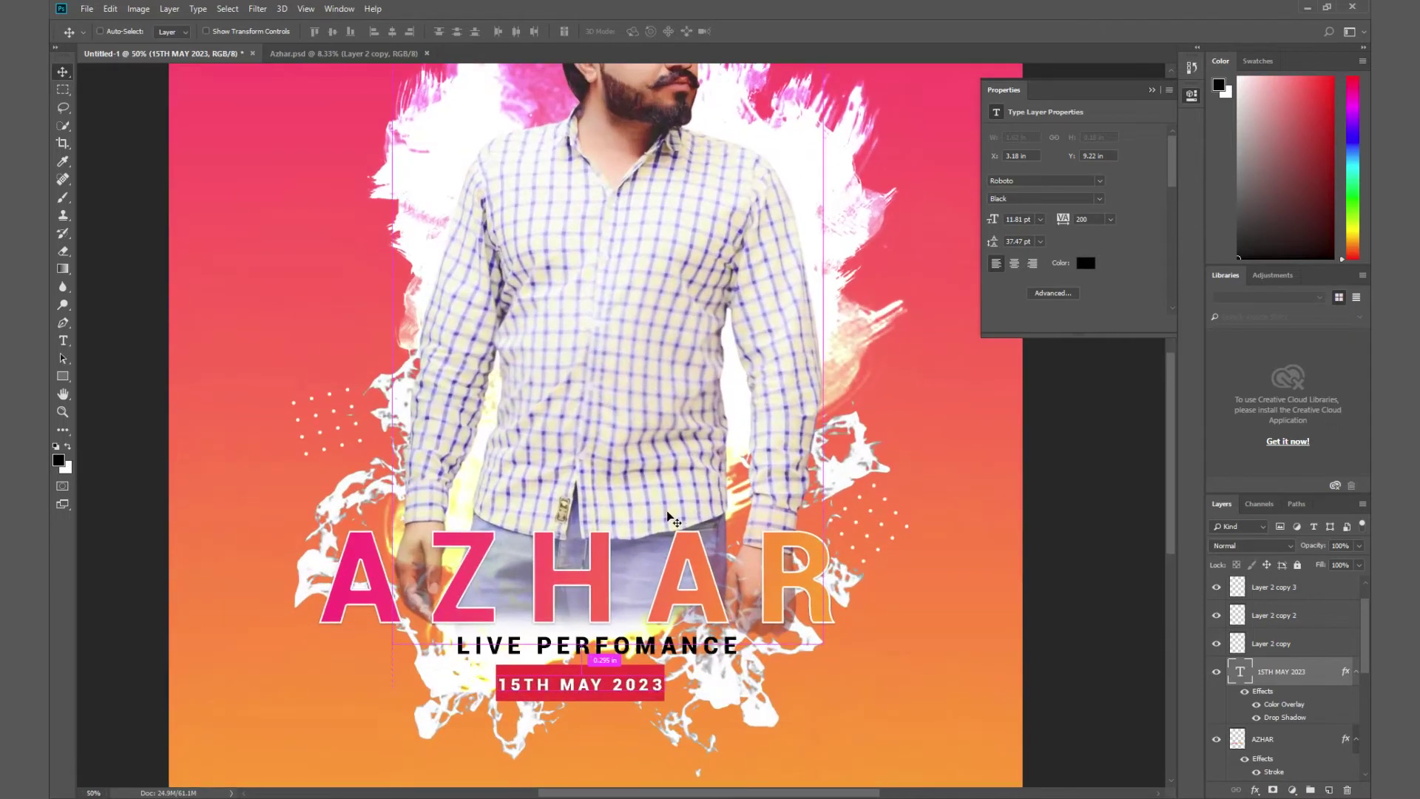
{"action": "scroll", "coordinate": [669, 518], "scroll_direction": "down", "scroll_amount": 1}
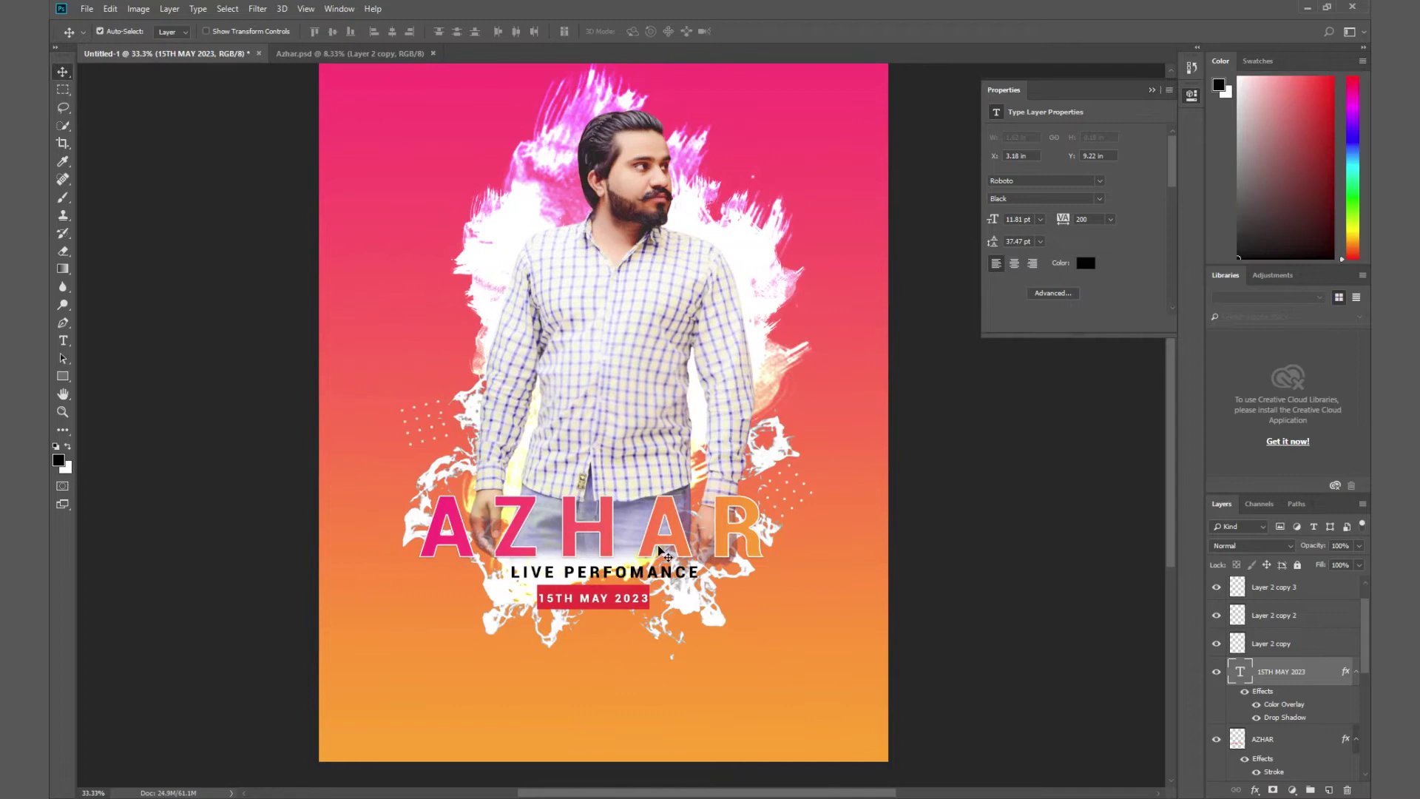
Shrink the date text slightly, then shrink the red box behind it to fit.
{"action": "key", "text": "ctrl+t"}
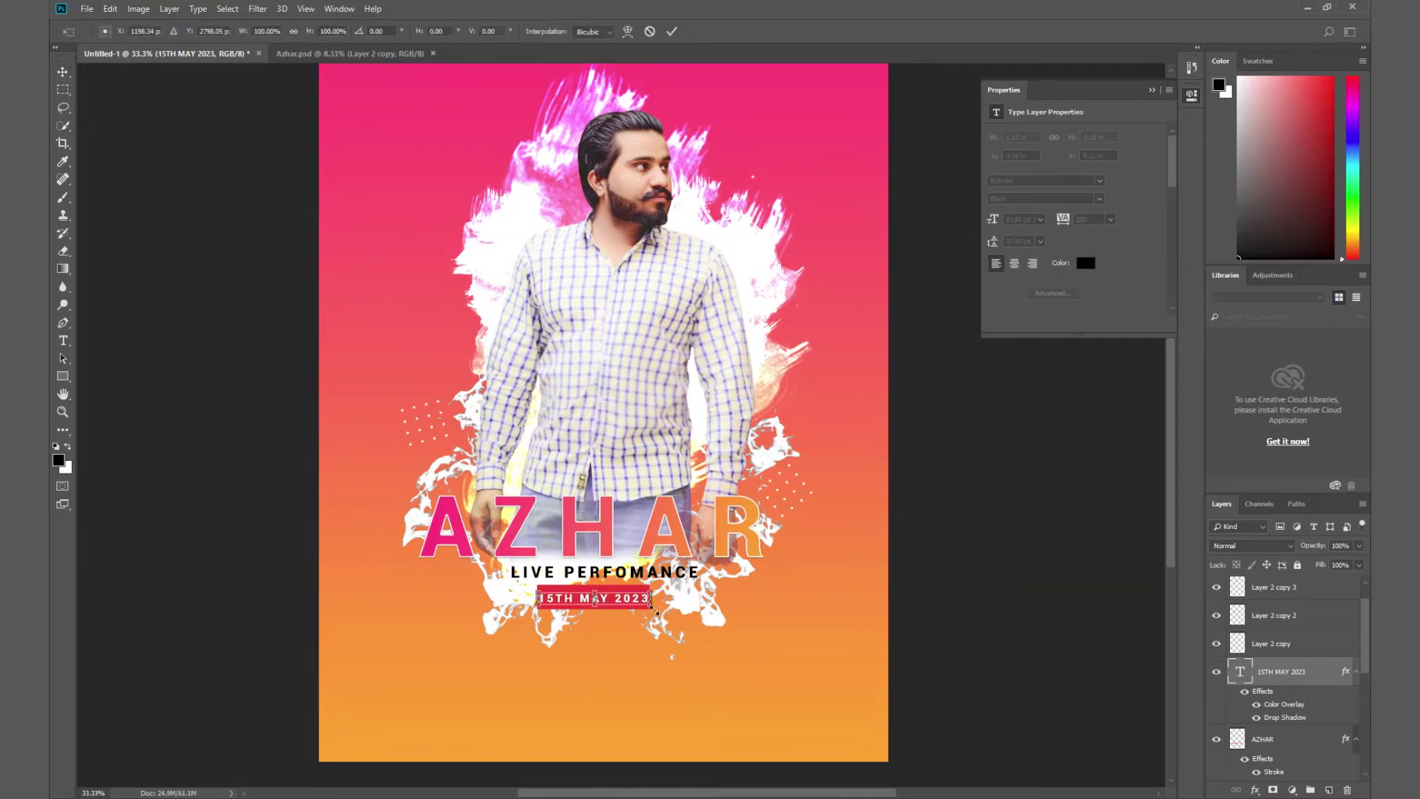
{"action": "left_click_drag", "start_coordinate": [652, 605], "coordinate": [650, 609]}
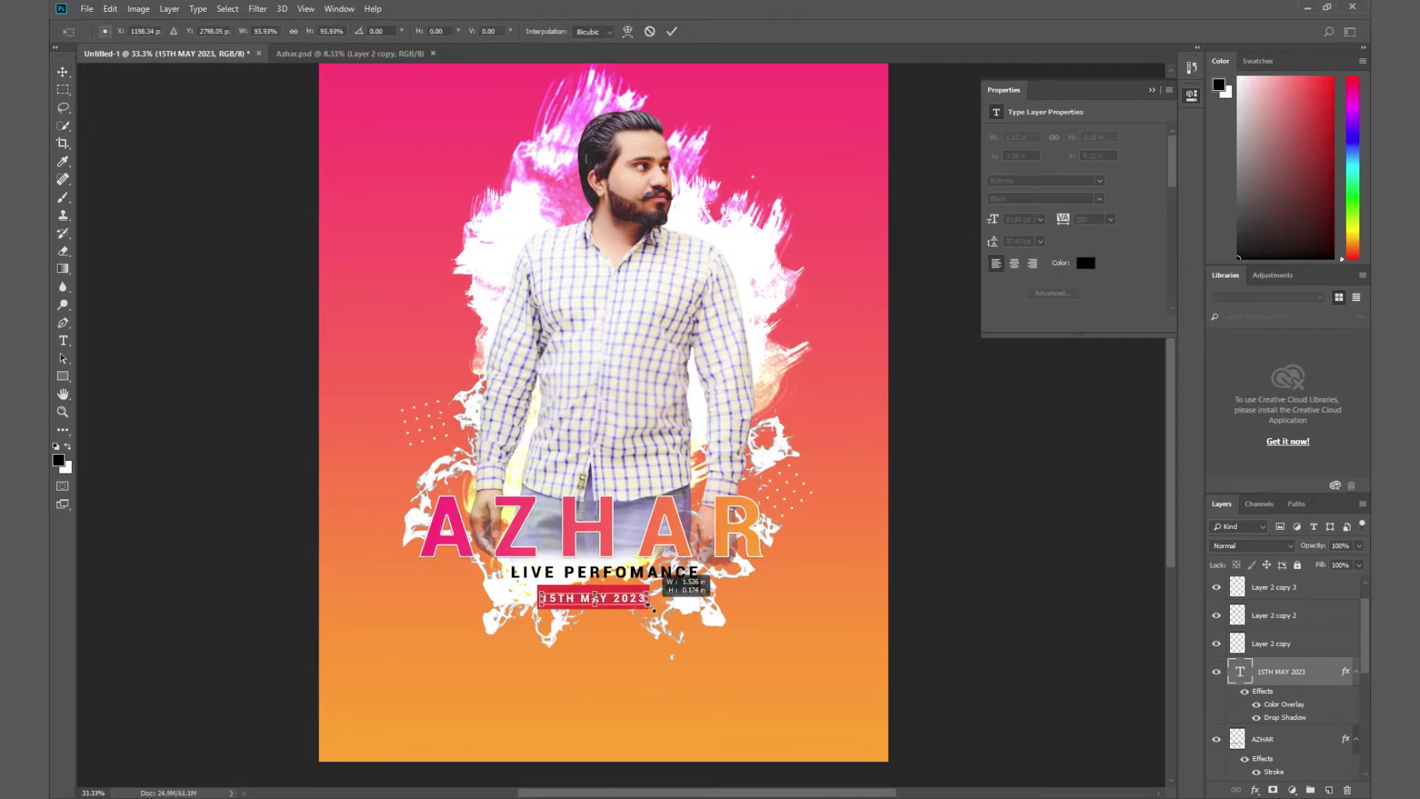
{"action": "key", "text": "Return"}
{"action": "scroll", "coordinate": [651, 608], "scroll_direction": "up", "scroll_amount": 2}
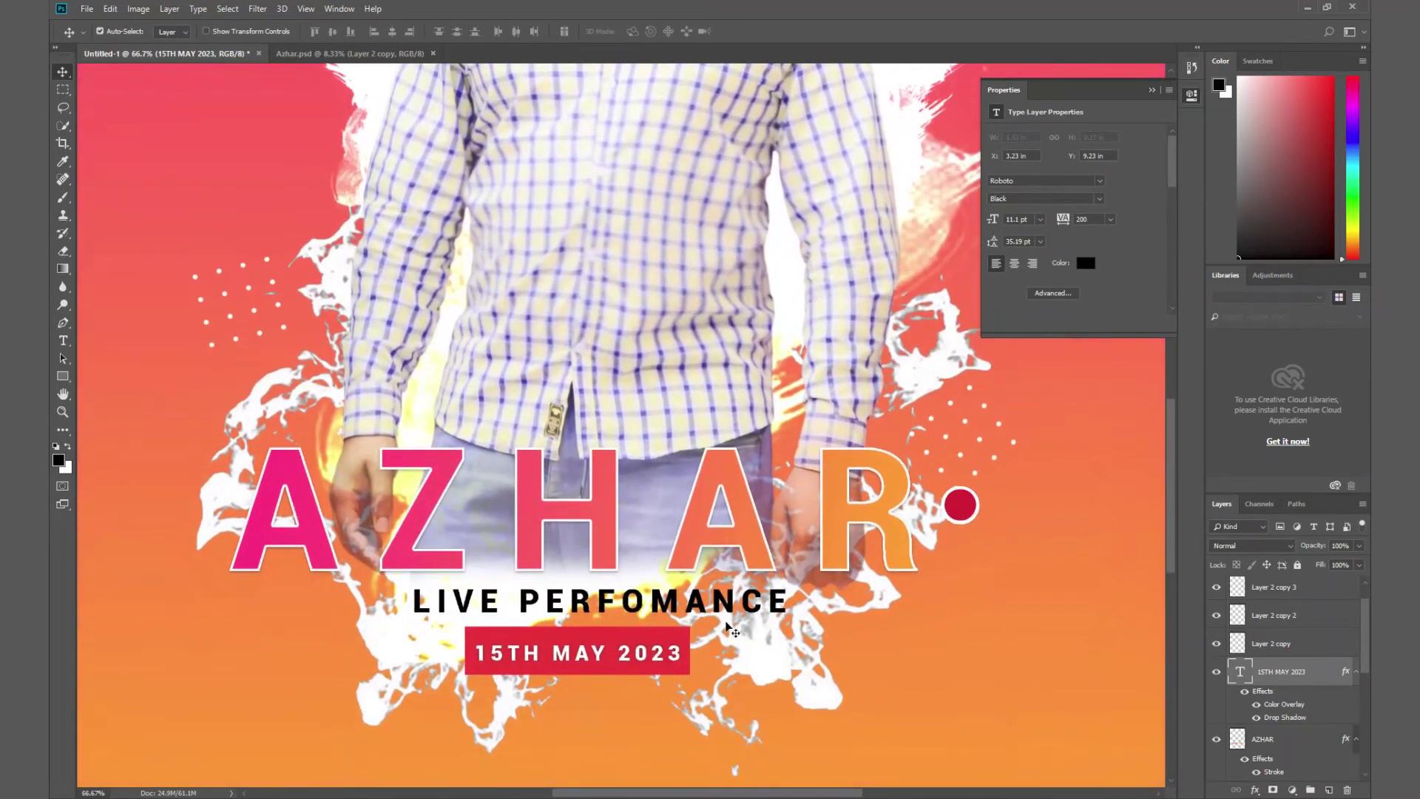
{"action": "right_click", "coordinate": [674, 638]}
{"action": "left_click", "coordinate": [680, 651]}
{"action": "key", "text": "ctrl+t"}
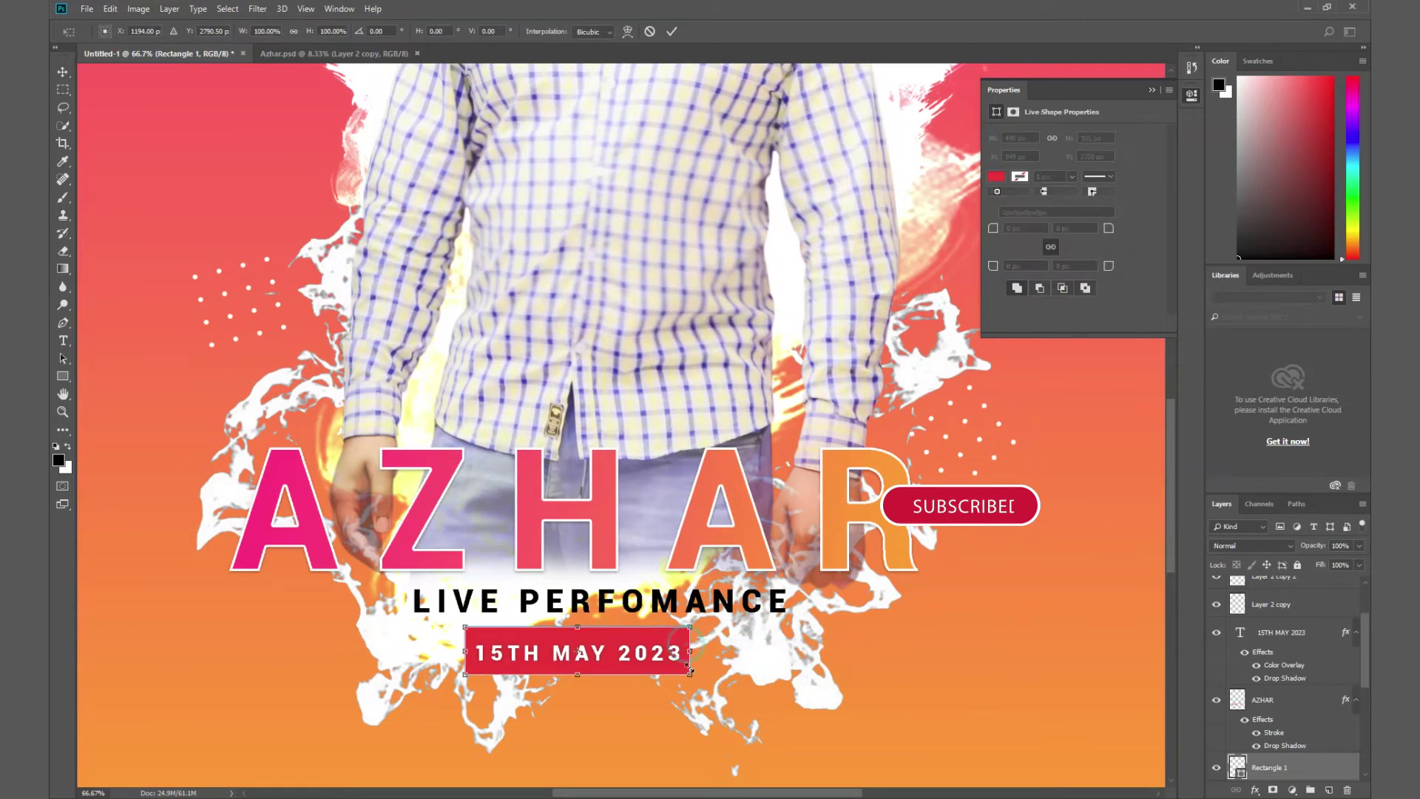
{"action": "left_click_drag", "start_coordinate": [688, 677], "coordinate": [684, 674]}
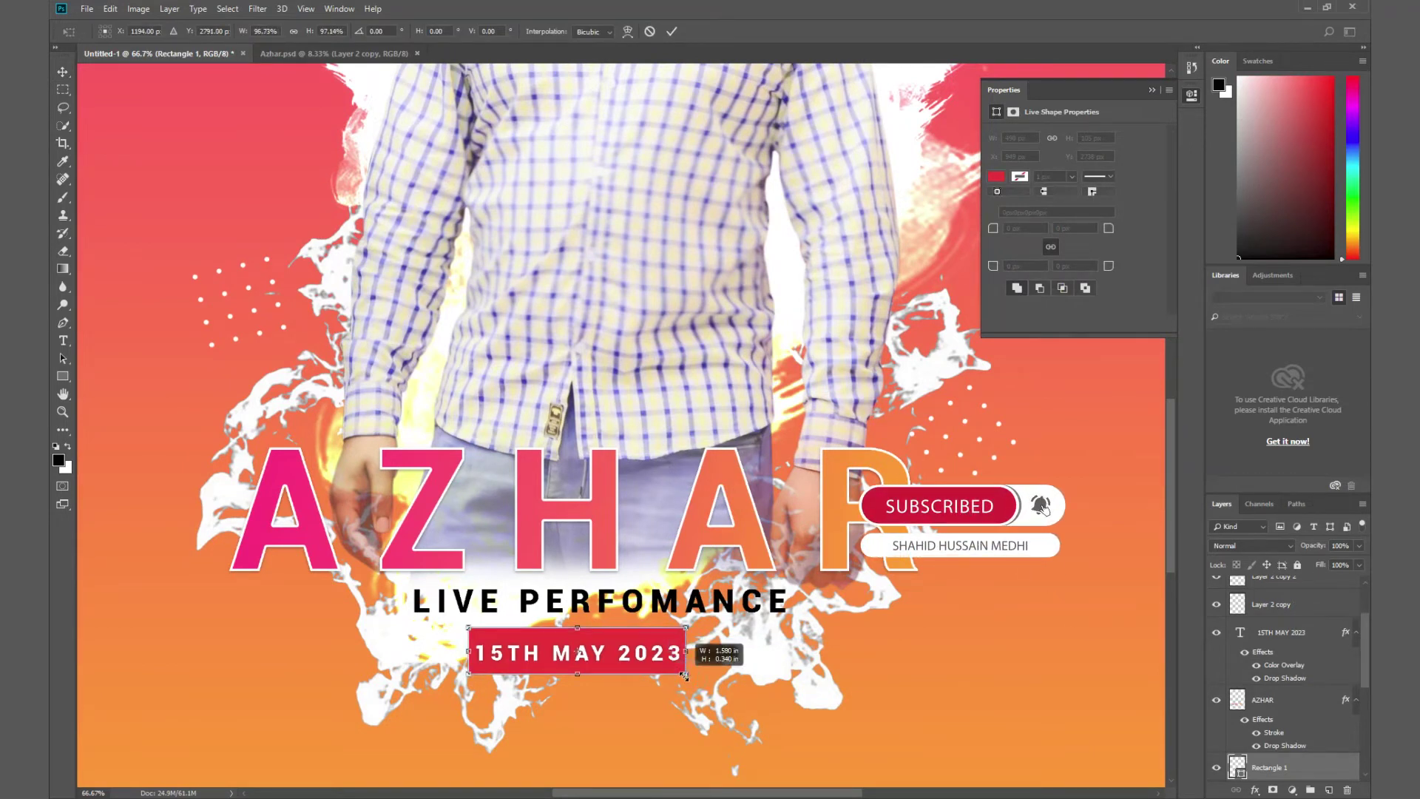
{"action": "key", "text": "Return"}
Change the date box's fill to the bright red swatch.
{"action": "right_click", "coordinate": [654, 650]}
{"action": "key", "text": "Escape"}
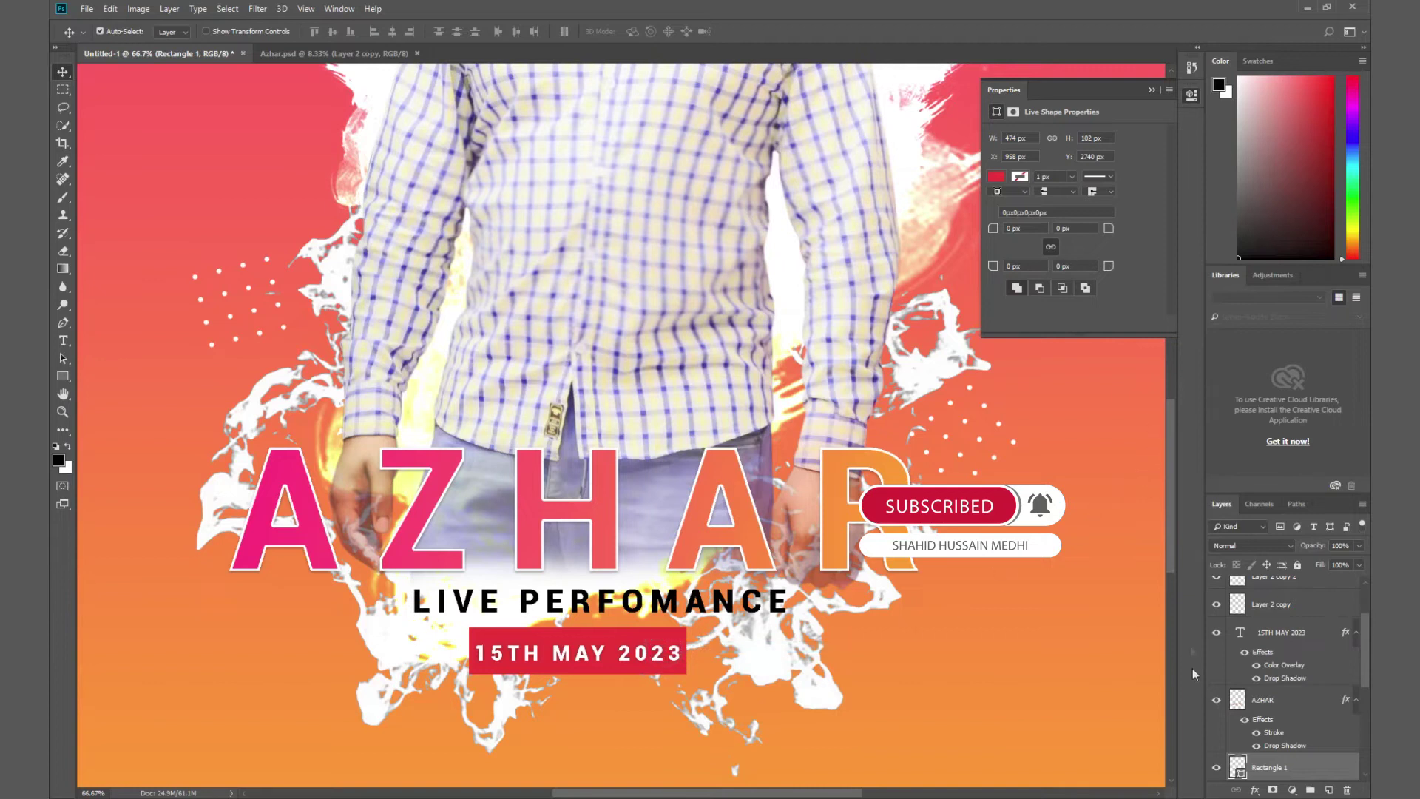
{"action": "left_click", "coordinate": [996, 176]}
{"action": "left_click", "coordinate": [1002, 263]}
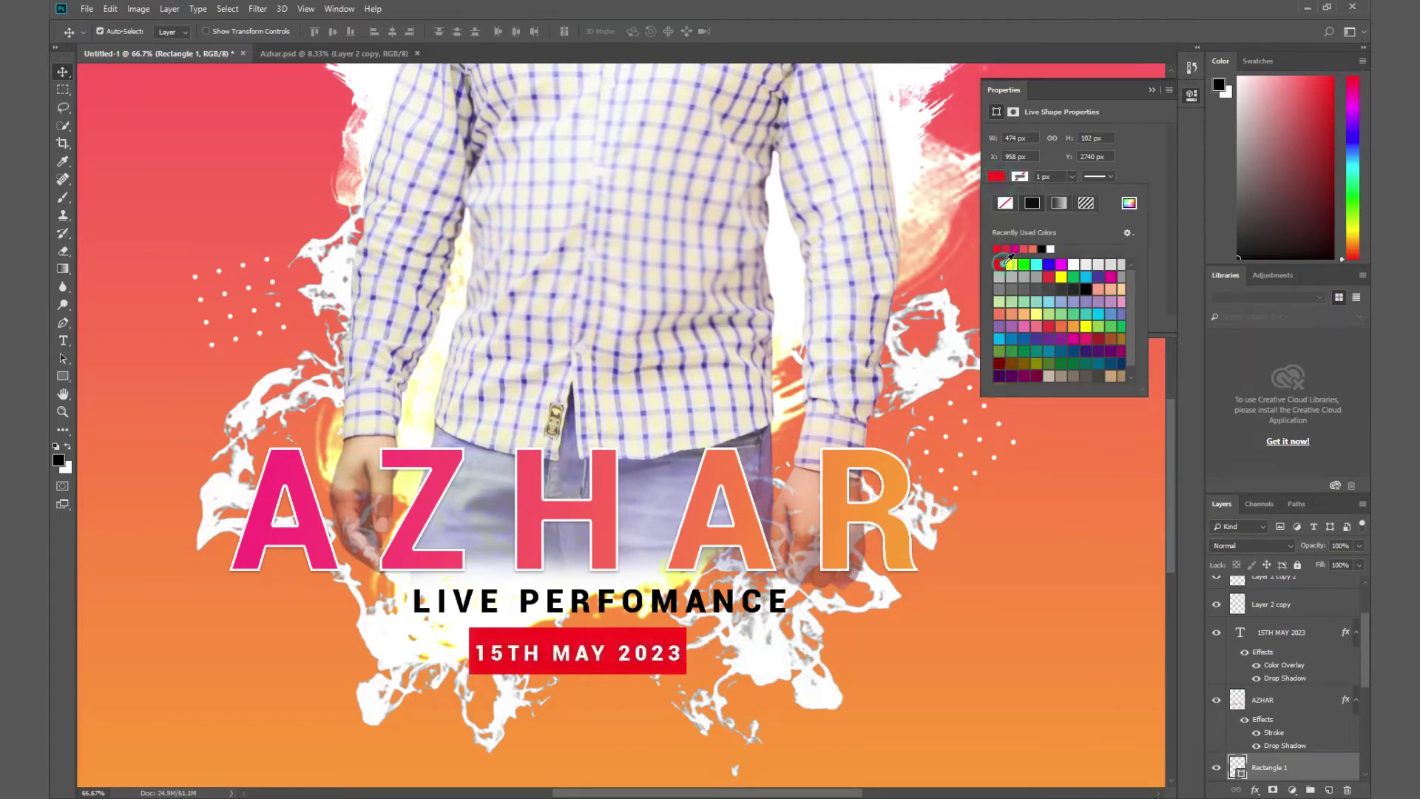
{"action": "left_click", "coordinate": [61, 78]}
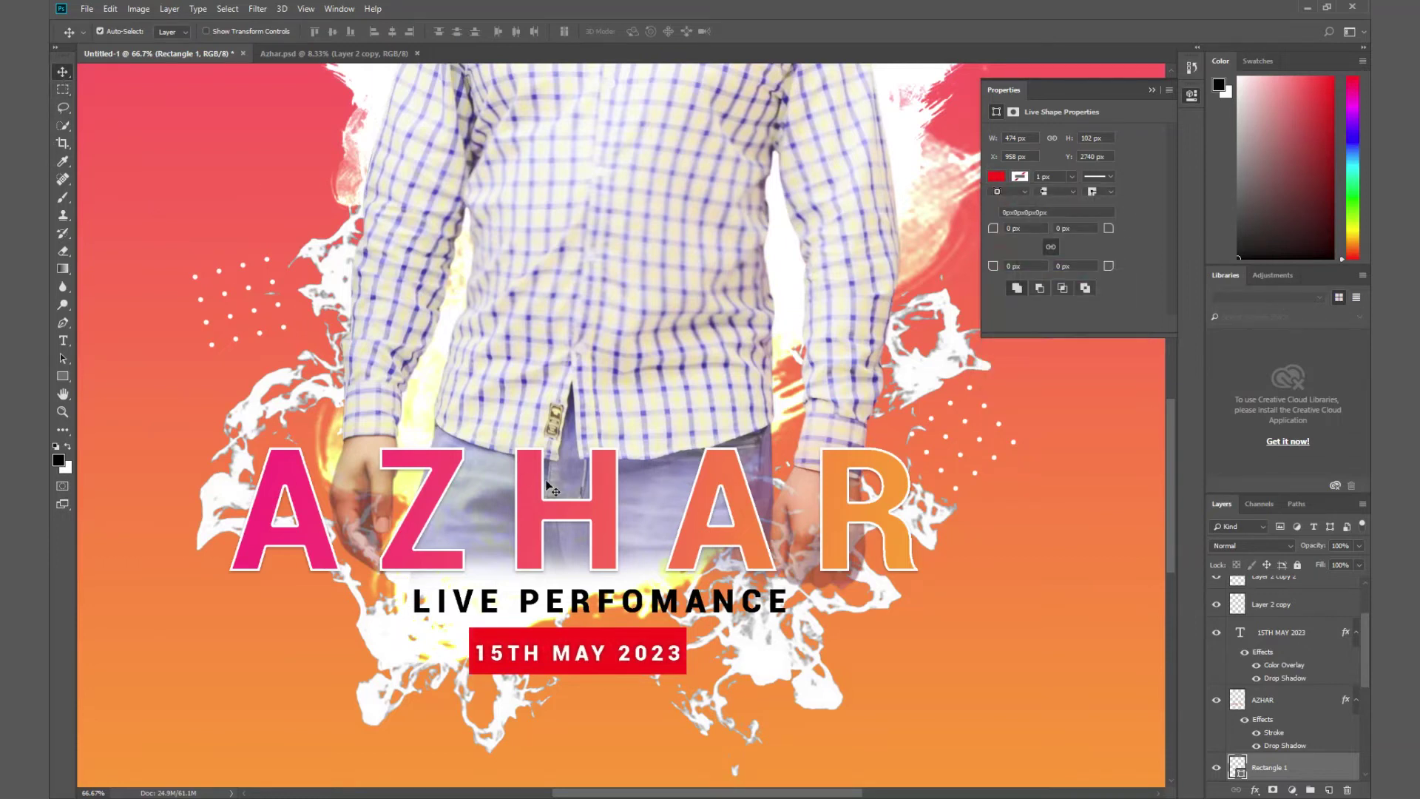
{"action": "key", "text": "ctrl+minus"}
{"action": "key", "text": "ctrl+minus"}
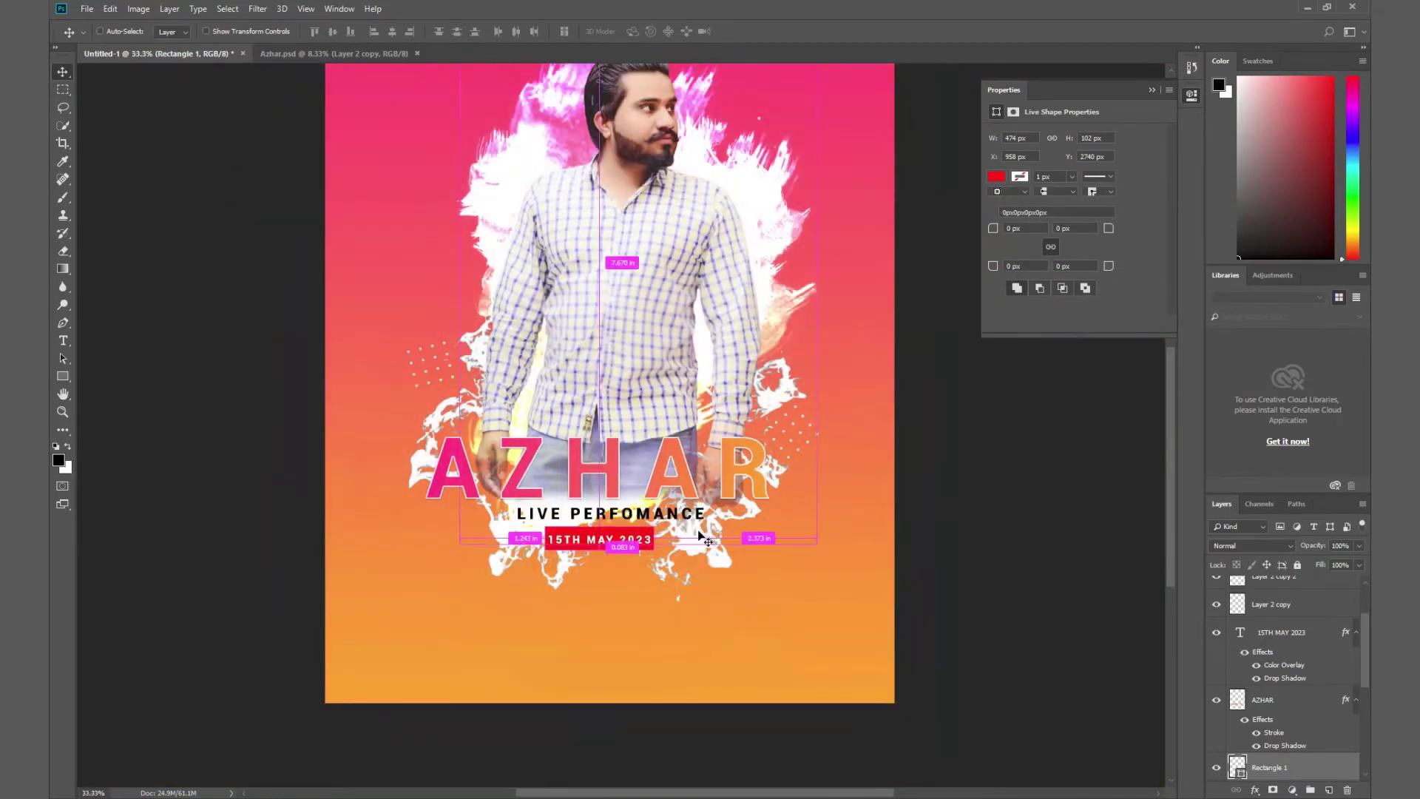
{"action": "key", "text": "ctrl+plus"}
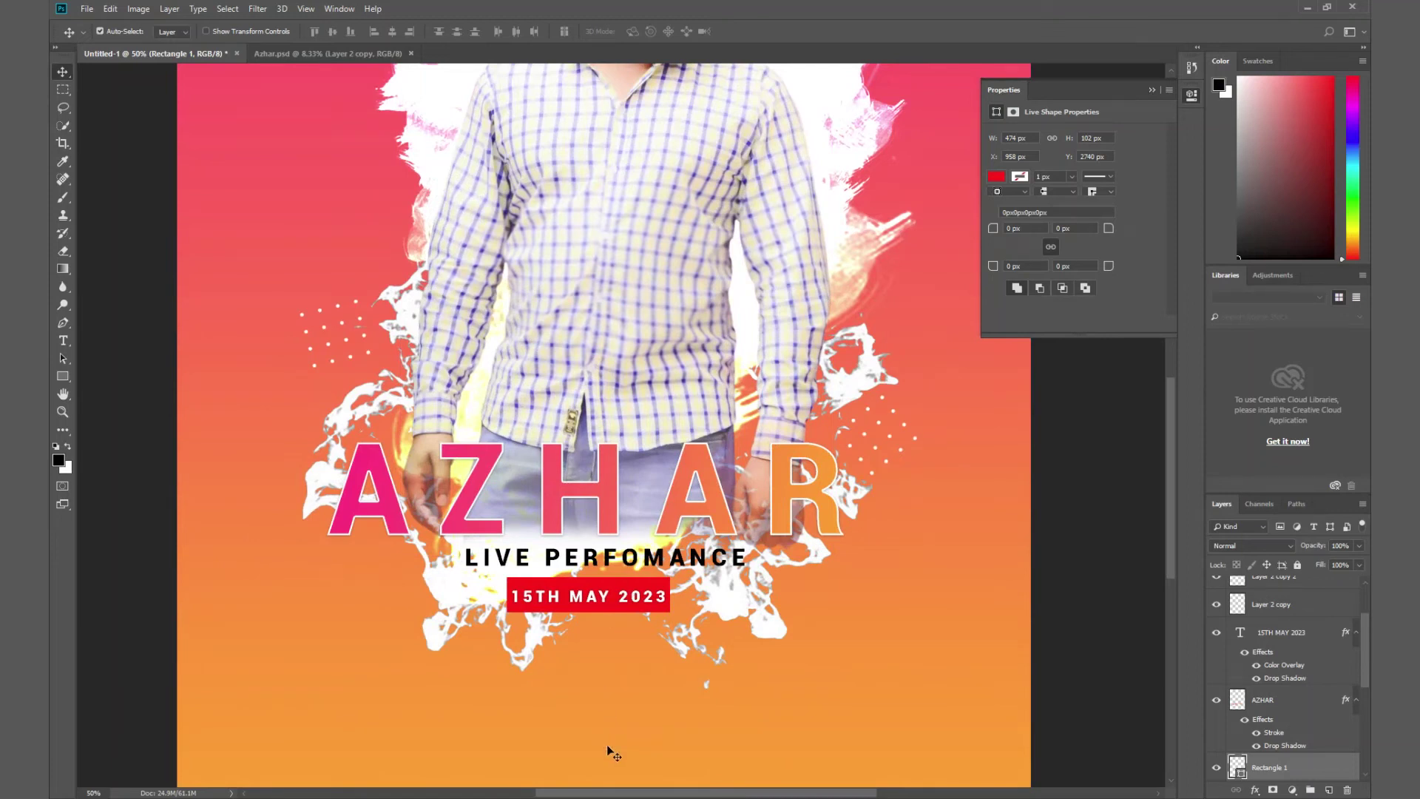
Copy the poster-design credit line from the notes and select the LIVE PERFOMANCE layer.
{"action": "key", "text": "alt+Tab"}
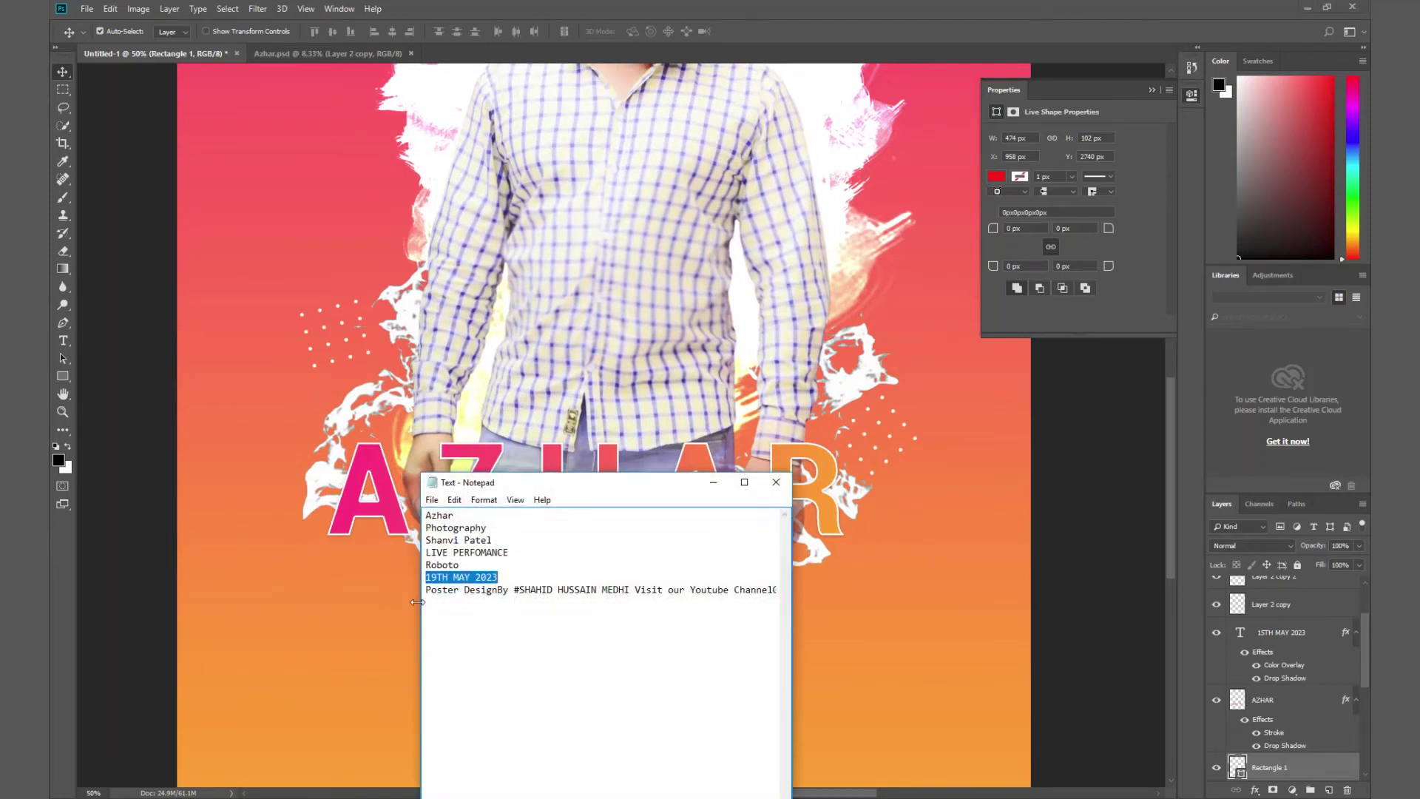
{"action": "left_click_drag", "start_coordinate": [426, 591], "coordinate": [865, 619]}
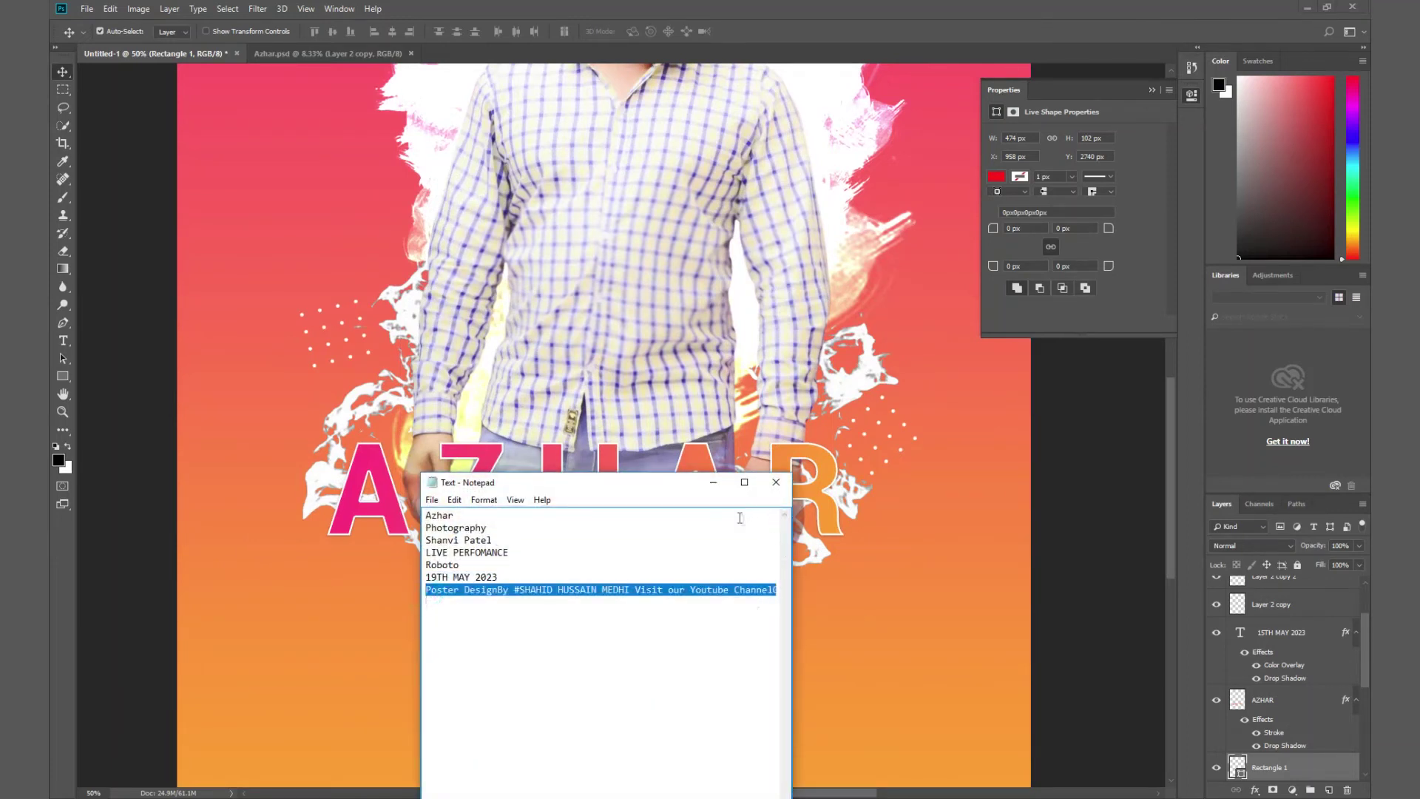
{"action": "left_click", "coordinate": [713, 482]}
{"action": "right_click", "coordinate": [641, 560]}
{"action": "left_click", "coordinate": [666, 564]}
Duplicate LIVE PERFOMANCE below the date and replace its text with the pasted credit.
{"action": "left_click_drag", "start_coordinate": [662, 559], "coordinate": [641, 658]}
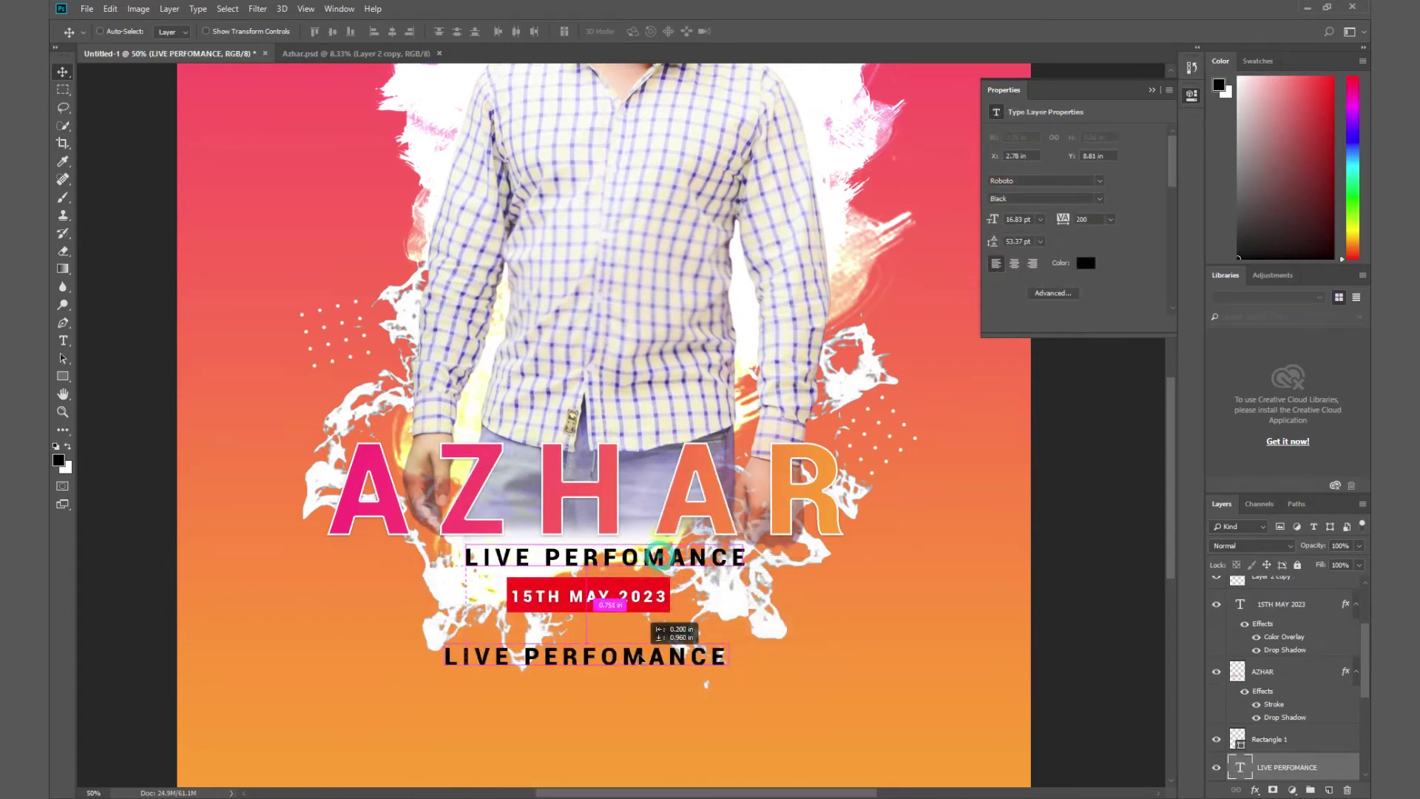
{"action": "double_click", "coordinate": [610, 651]}
{"action": "key", "text": "BackSpace"}
{"action": "key", "text": "ctrl+v"}
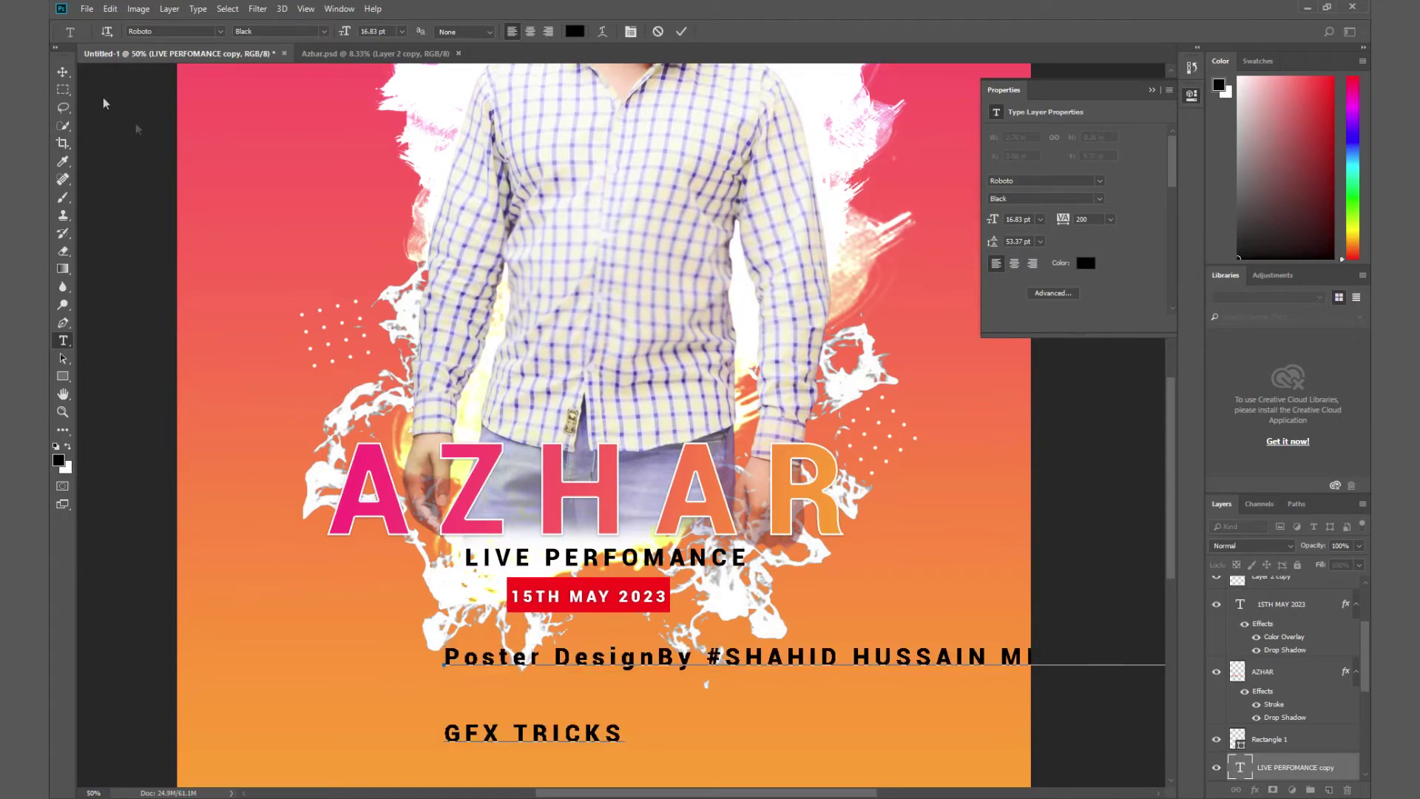
{"action": "left_click", "coordinate": [65, 74]}
Move the credit text left and delete the GFX TRICKS line from it.
{"action": "key", "text": "ctrl+minus"}
{"action": "key", "text": "ctrl+minus"}
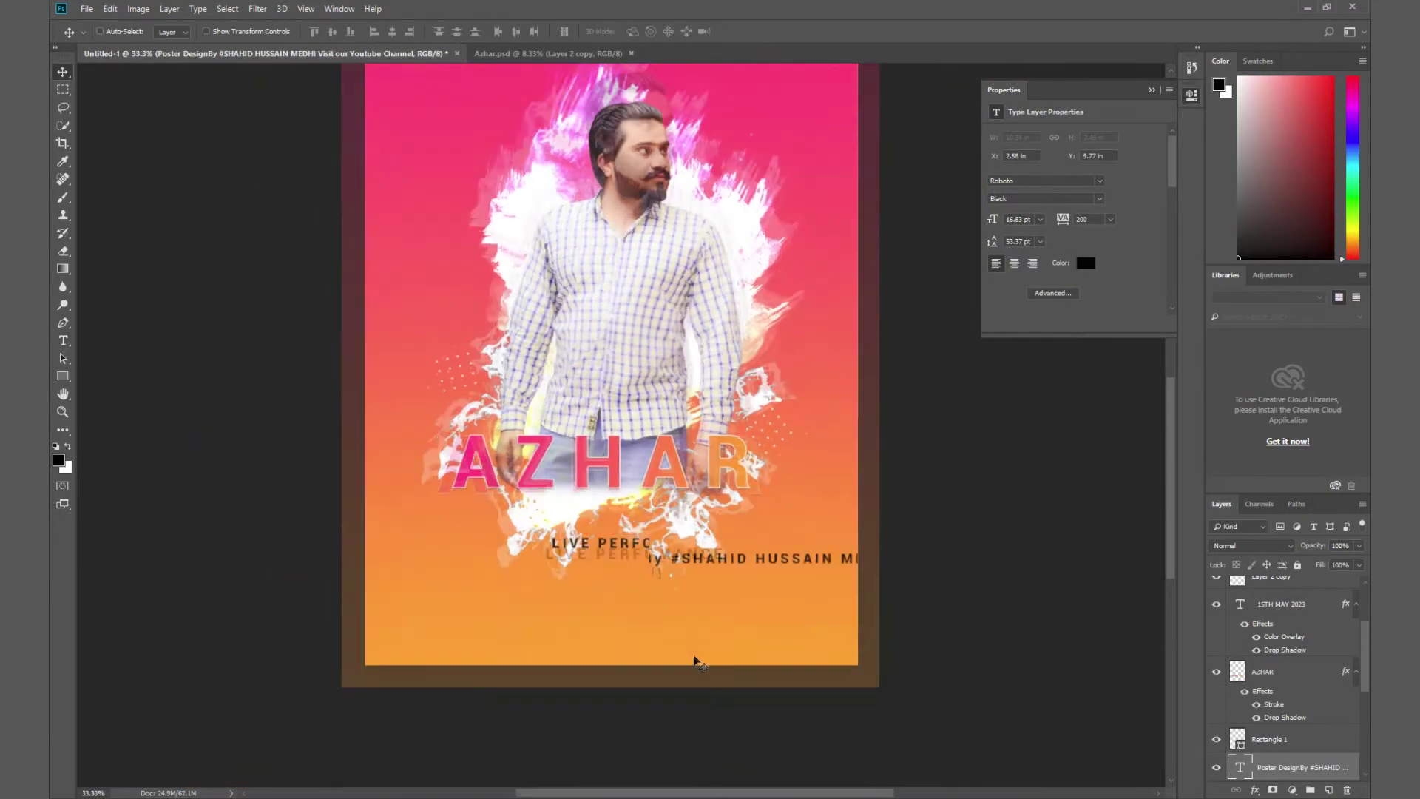
{"action": "key", "text": "ctrl+t"}
{"action": "left_click_drag", "start_coordinate": [695, 645], "coordinate": [580, 644]}
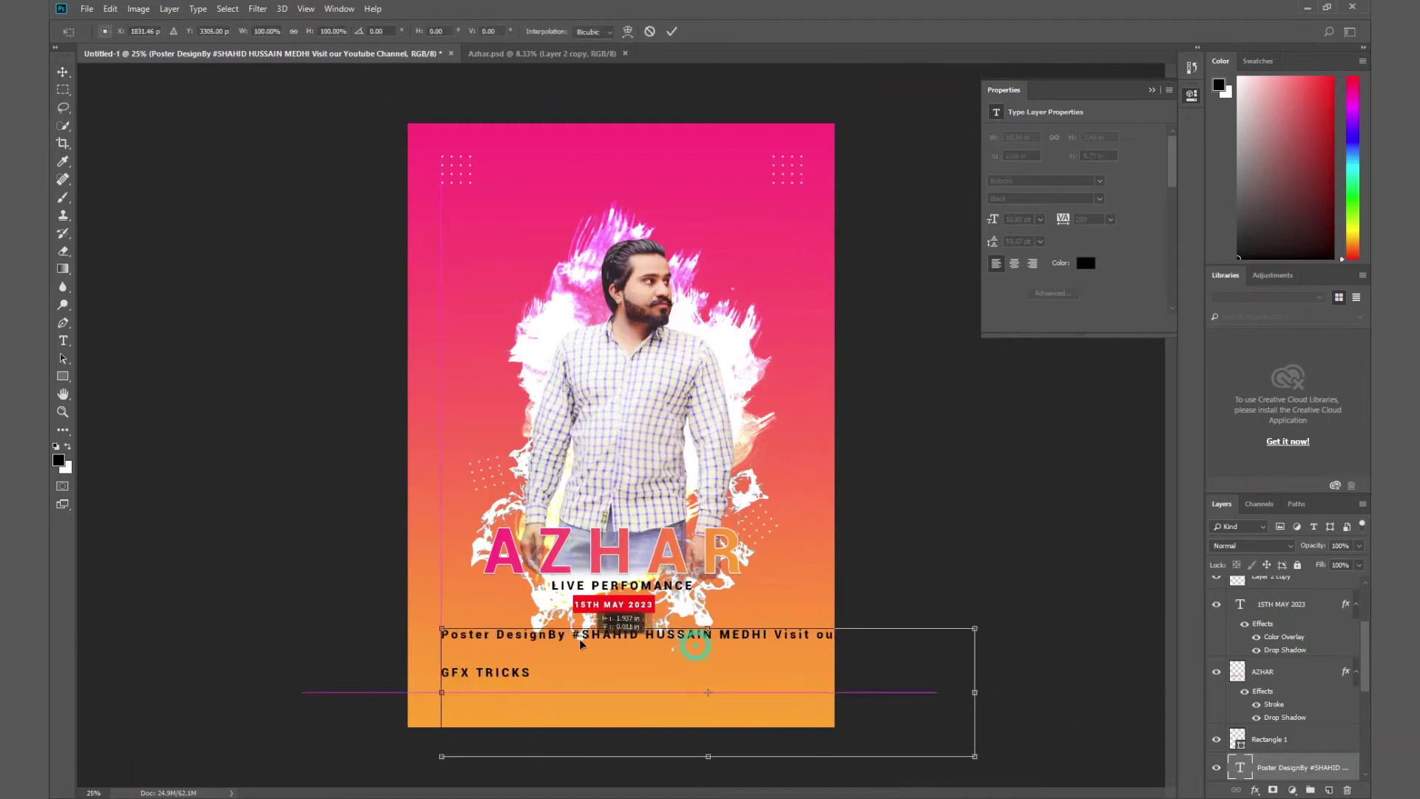
{"action": "key", "text": "Return"}
{"action": "double_click", "coordinate": [435, 674]}
{"action": "left_click_drag", "start_coordinate": [428, 673], "coordinate": [519, 677]}
{"action": "key", "text": "BackSpace"}
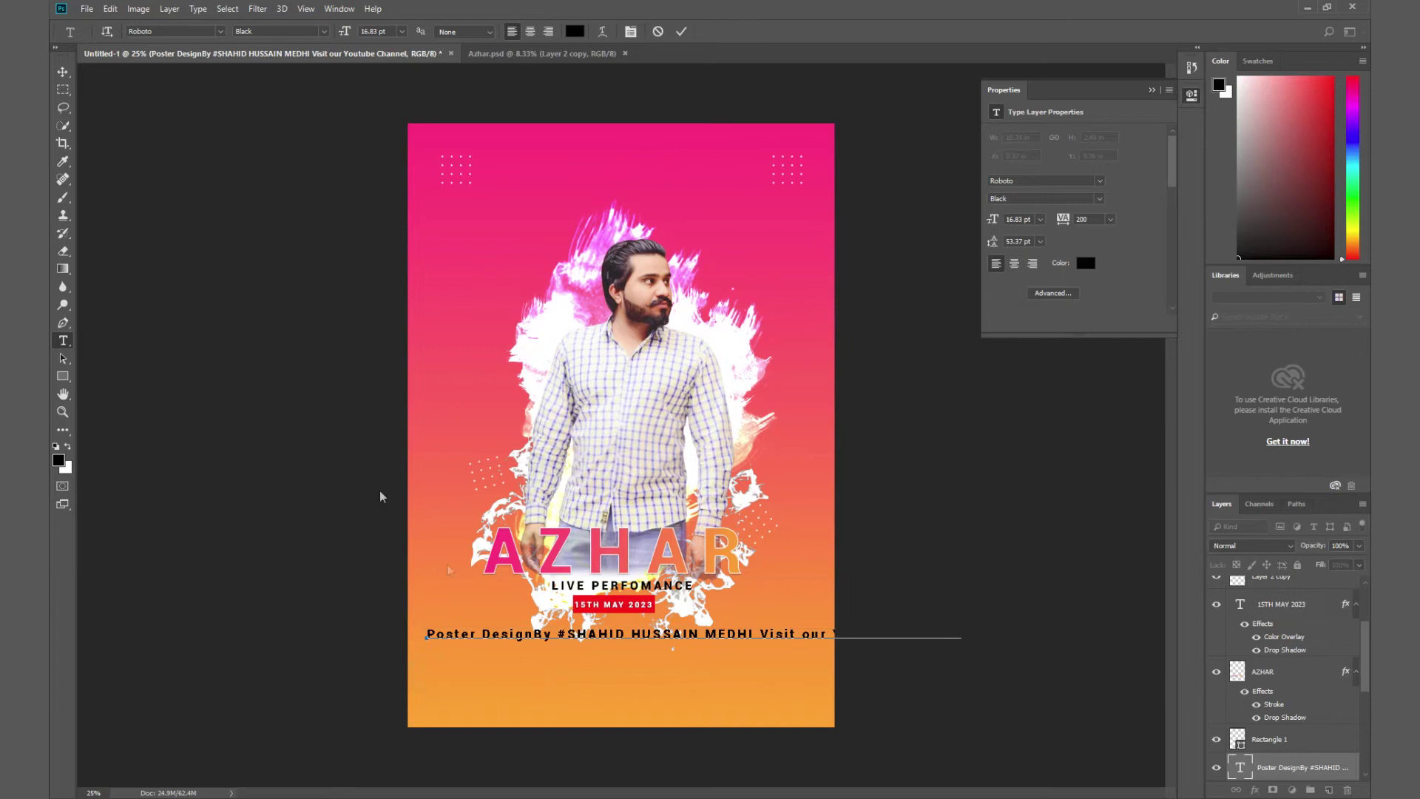
{"action": "left_click", "coordinate": [65, 72]}
Scale the credit line to about 72%, centre it under the date banner, then shrink slightly.
{"action": "key", "text": "ctrl+t"}
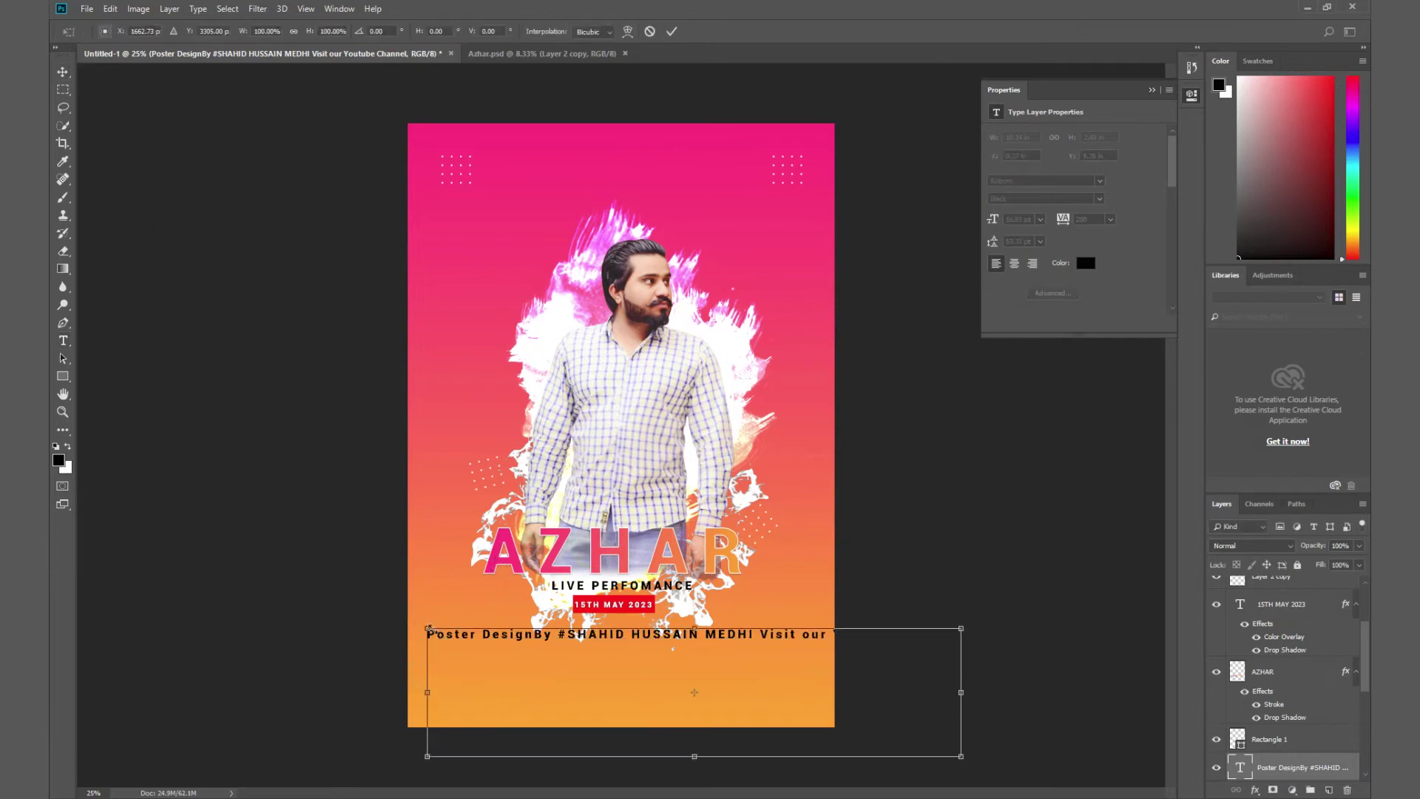
{"action": "left_click_drag", "start_coordinate": [430, 626], "coordinate": [500, 643]}
{"action": "mouse_move", "coordinate": [672, 697]}
{"action": "left_mouse_down"}
{"action": "mouse_move", "coordinate": [609, 672]}
{"action": "mouse_move", "coordinate": [645, 666]}
{"action": "left_mouse_up"}
{"action": "key", "text": "Return"}
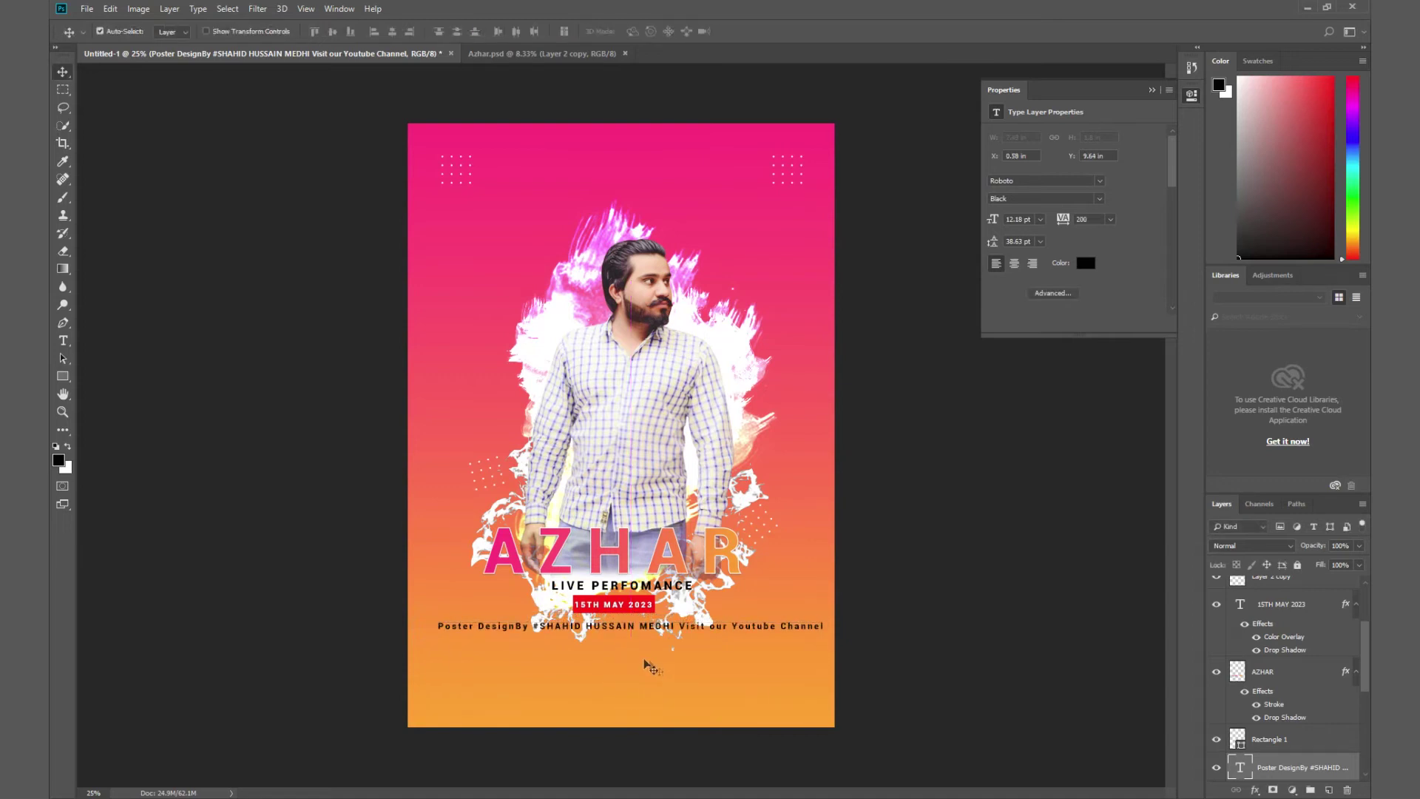
{"action": "key", "text": "ctrl+t"}
{"action": "left_click_drag", "start_coordinate": [825, 715], "coordinate": [791, 697]}
{"action": "key", "text": "Return"}
{"action": "key", "text": "ctrl+plus"}
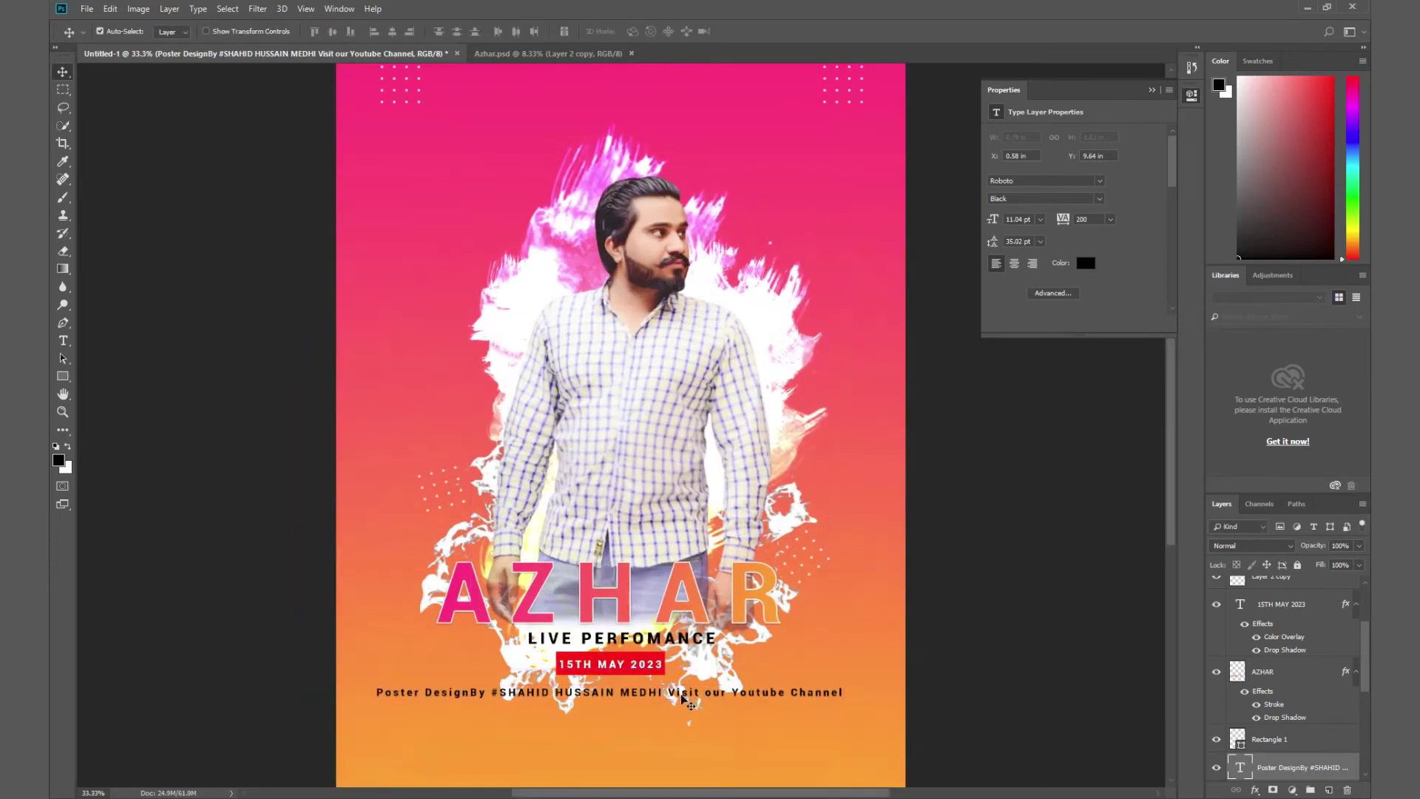
{"action": "scroll", "coordinate": [688, 691], "scroll_direction": "down", "scroll_amount": 3}
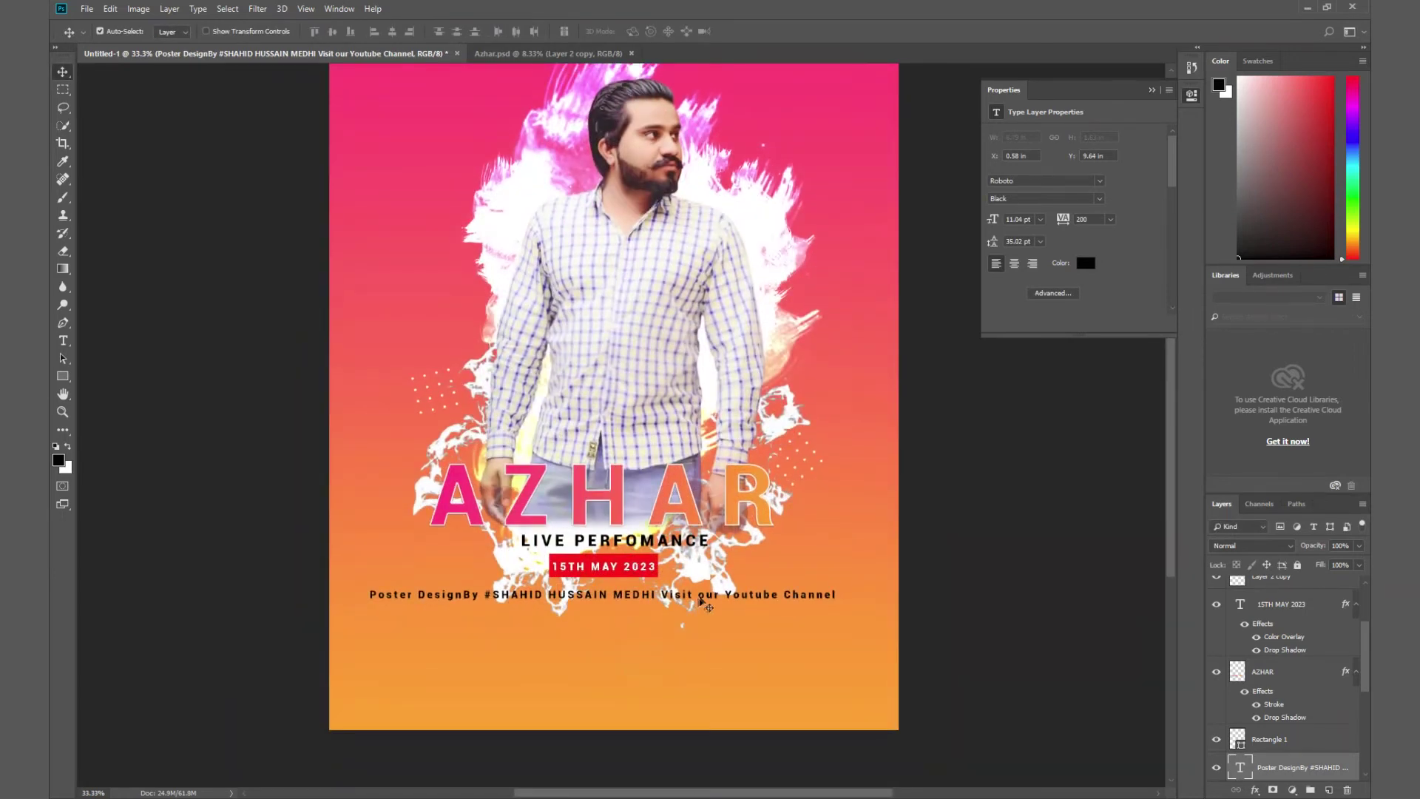
Duplicate the credit line layer and move the copy just below the original.
{"action": "right_click", "coordinate": [725, 599]}
{"action": "left_click", "coordinate": [732, 603]}
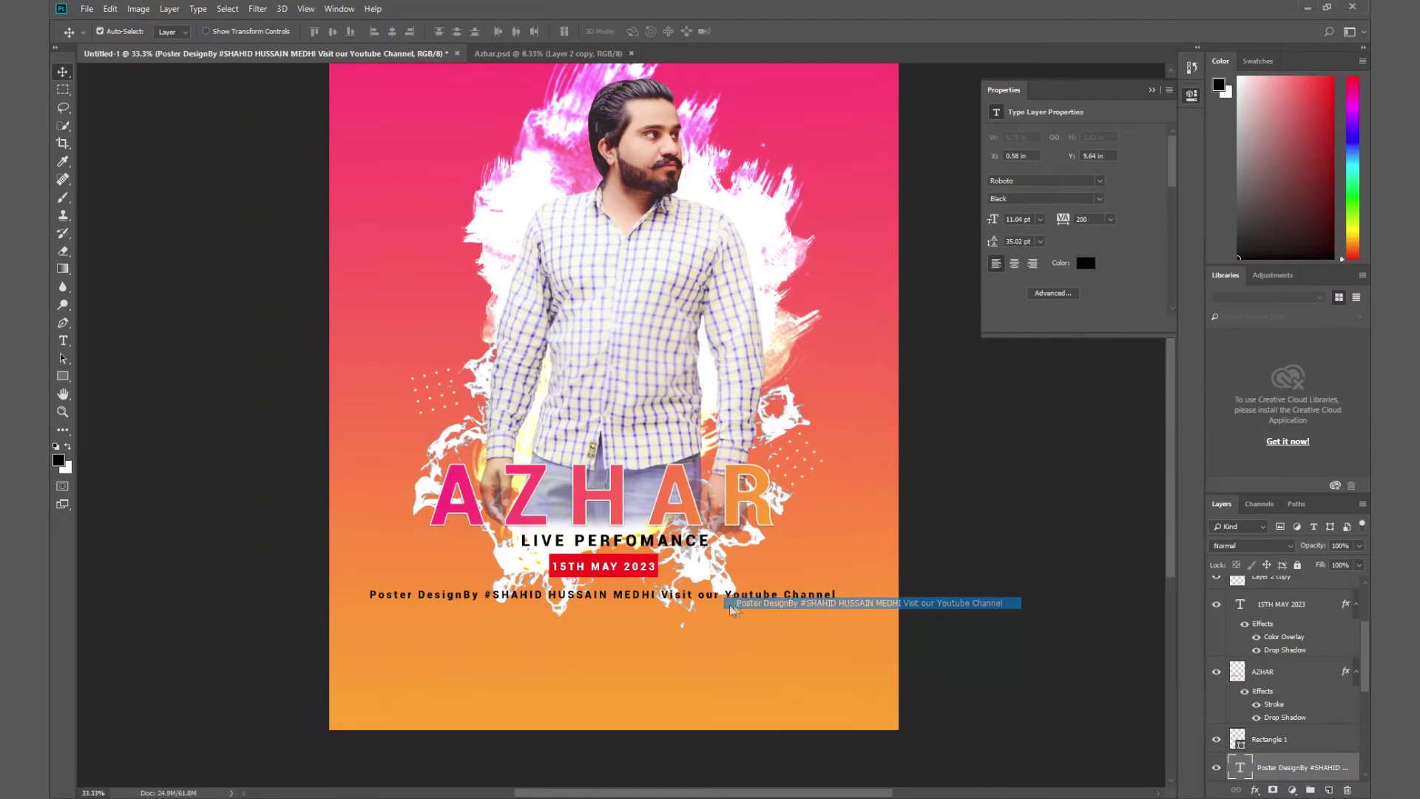
{"action": "key", "text": "ctrl+j"}
{"action": "key", "text": "ctrl+t"}
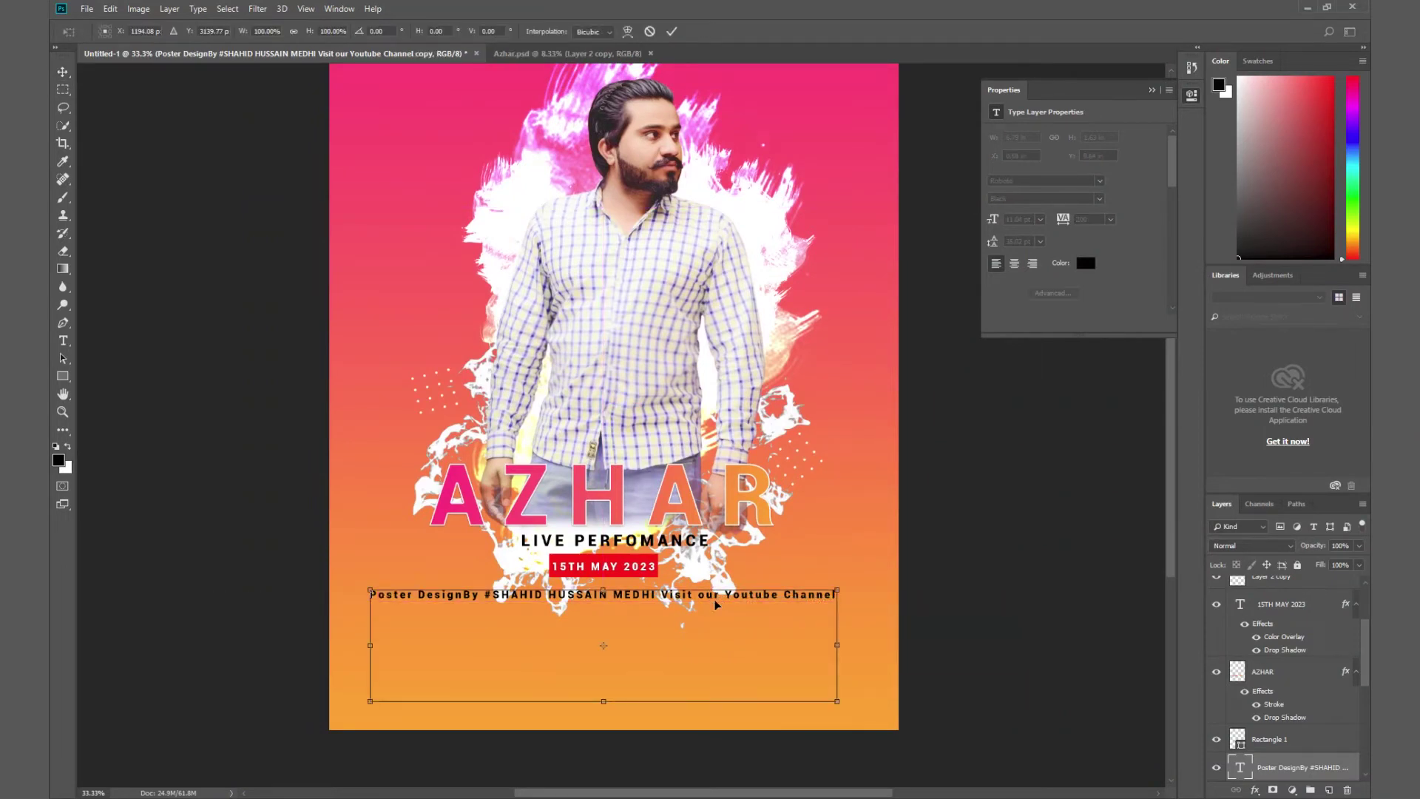
{"action": "left_click_drag", "start_coordinate": [717, 603], "coordinate": [708, 632]}
{"action": "key", "text": "Return"}
Replace the duplicate line's text with GFX TRICKS.
{"action": "key", "text": "t"}
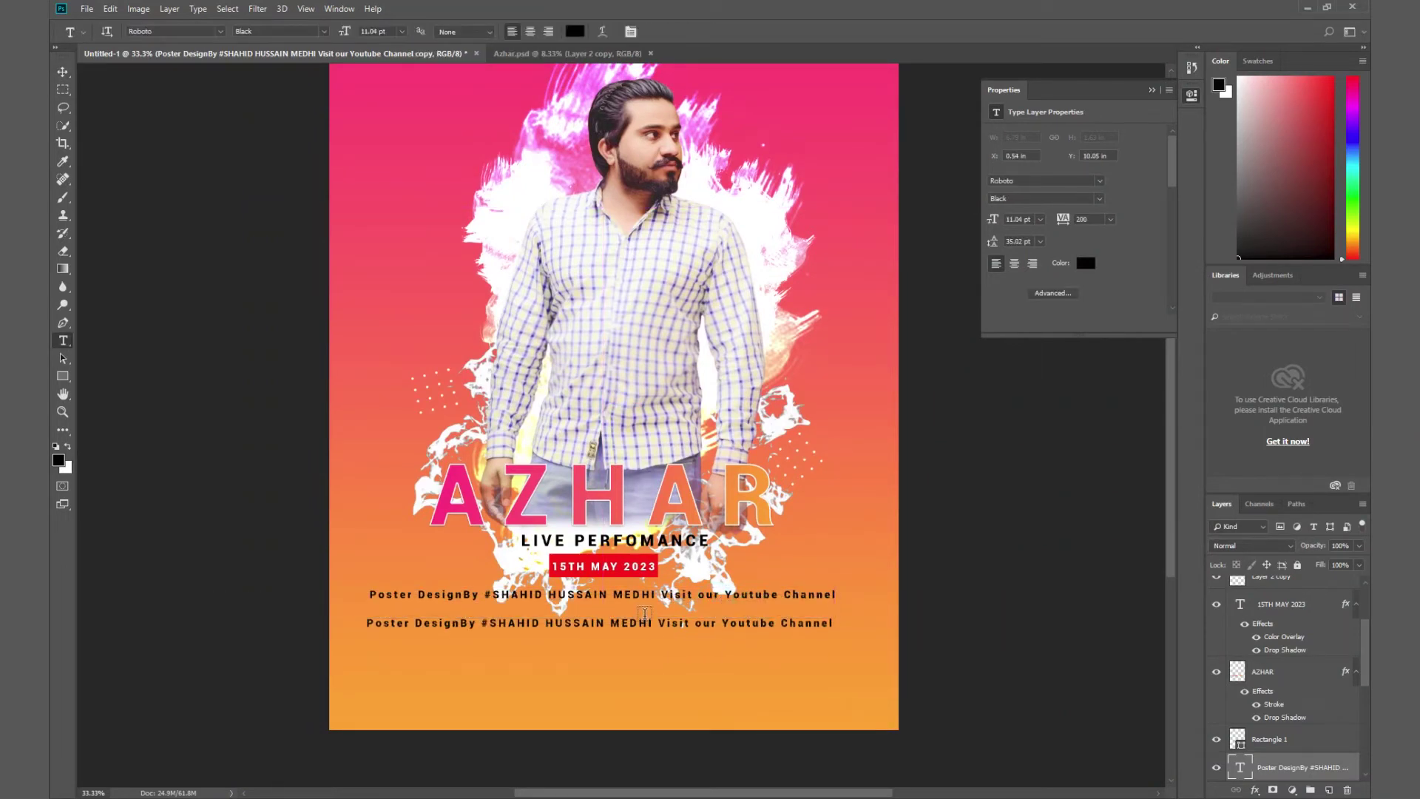
{"action": "left_click", "coordinate": [63, 72]}
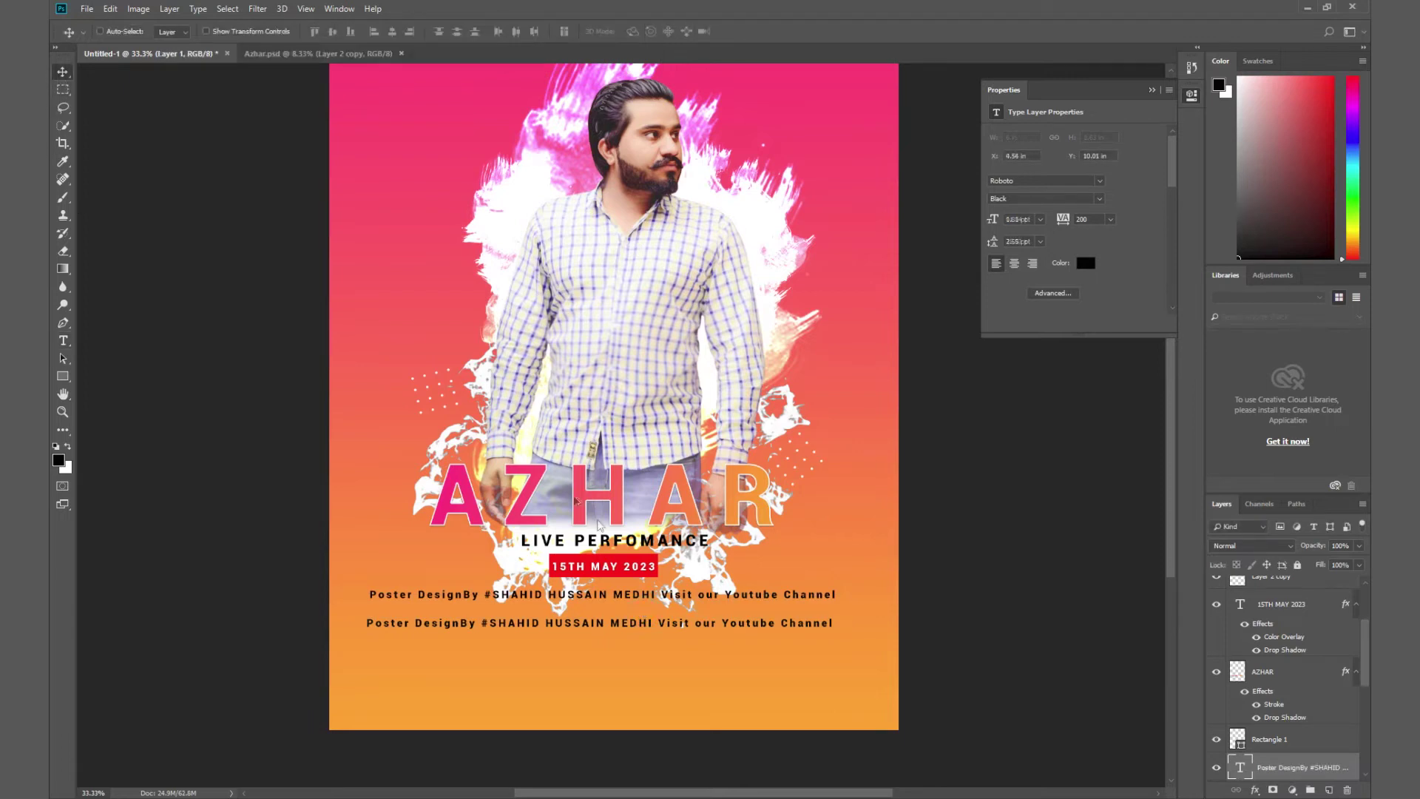
{"action": "right_click", "coordinate": [622, 628]}
{"action": "left_click", "coordinate": [625, 630]}
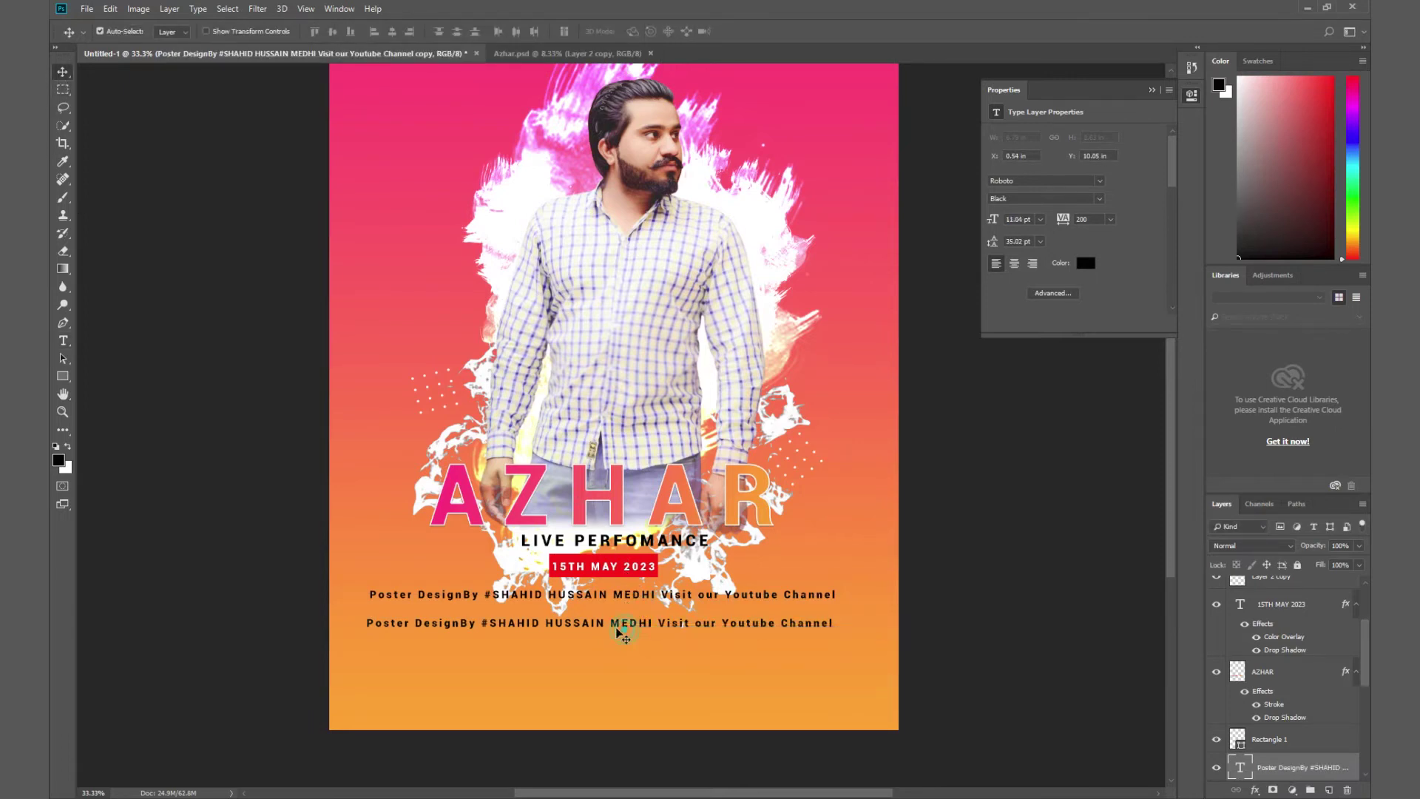
{"action": "double_click", "coordinate": [617, 625]}
{"action": "key", "text": "BackSpace"}
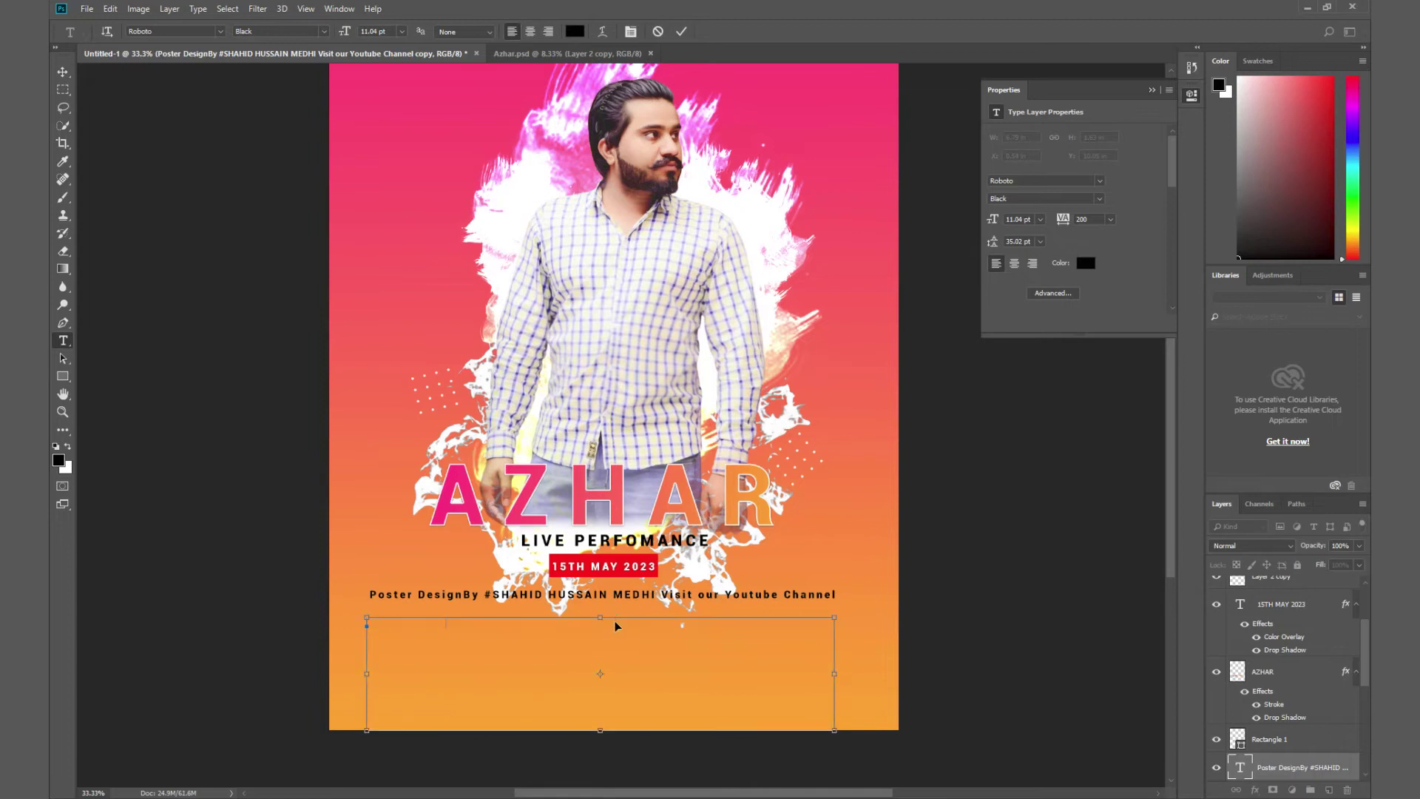
{"action": "type", "text": "GFX TRICKS"}
{"action": "left_click", "coordinate": [63, 72]}
Move GFX TRICKS up to sit directly under the credit line.
{"action": "key", "text": "ctrl+t"}
{"action": "left_click_drag", "start_coordinate": [511, 638], "coordinate": [524, 633]}
{"action": "left_click_drag", "start_coordinate": [428, 627], "coordinate": [603, 622]}
{"action": "key", "text": "Return"}
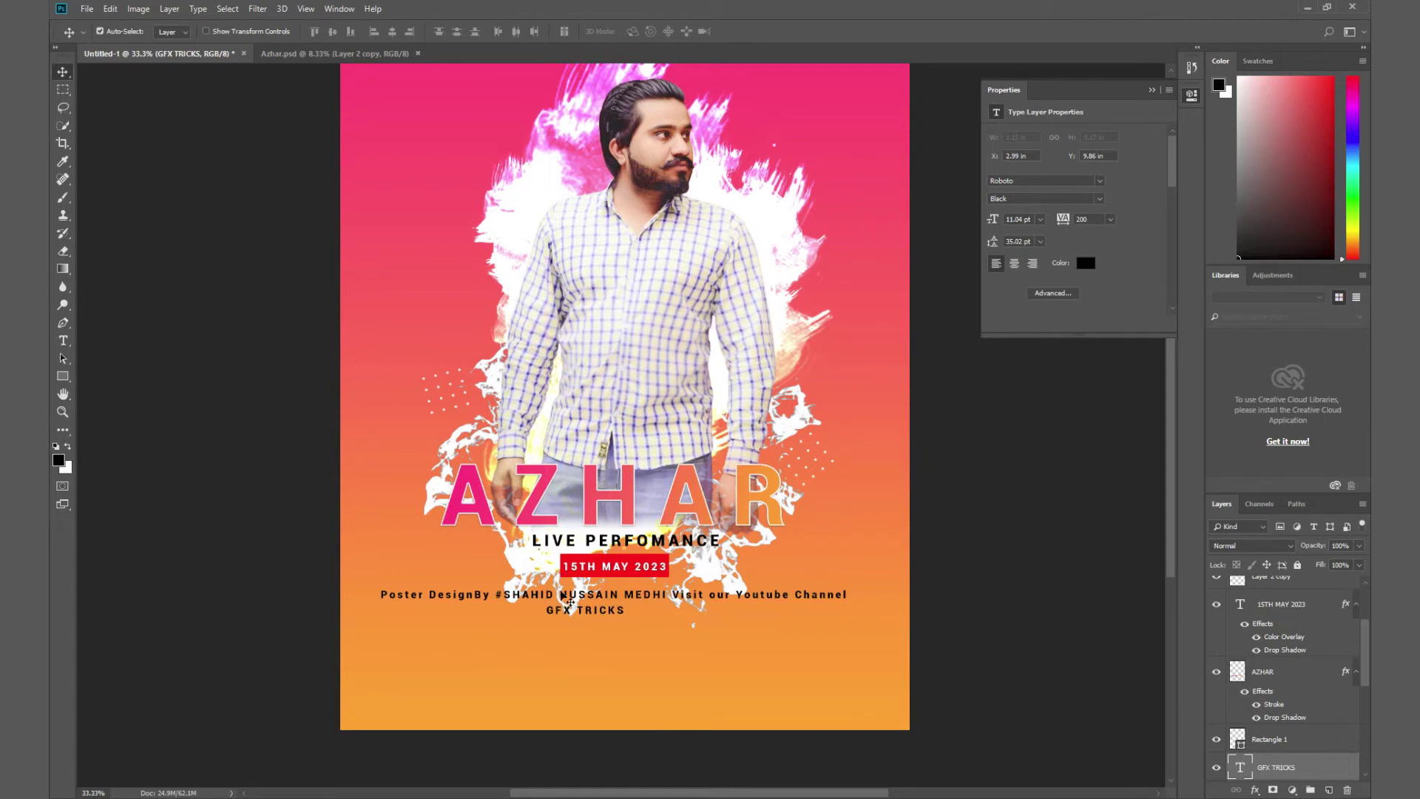
{"action": "left_click_drag", "start_coordinate": [612, 520], "coordinate": [624, 479]}
{"action": "key", "text": "shift+Right"}
{"action": "key", "text": "shift+Left"}
Nudge the credit line up and right, and GFX TRICKS slightly down, to align them.
{"action": "right_click", "coordinate": [610, 594]}
{"action": "left_click", "coordinate": [618, 597]}
{"action": "key", "text": "shift+Right"}
{"action": "key", "text": "shift+Right"}
{"action": "key", "text": "shift+Right"}
{"action": "key", "text": "shift+Up"}
{"action": "key", "text": "shift+Up"}
{"action": "key", "text": "shift+Right"}
{"action": "key", "text": "shift+Right"}
{"action": "key", "text": "shift+Right"}
{"action": "key", "text": "shift+Right"}
{"action": "right_click", "coordinate": [596, 613]}
{"action": "left_click", "coordinate": [606, 620]}
{"action": "key", "text": "shift+Up"}
{"action": "key", "text": "shift+Up"}
{"action": "key", "text": "shift+Up"}
{"action": "key", "text": "shift+Right"}
{"action": "key", "text": "Down"}
{"action": "key", "text": "Down"}
{"action": "key", "text": "Down"}
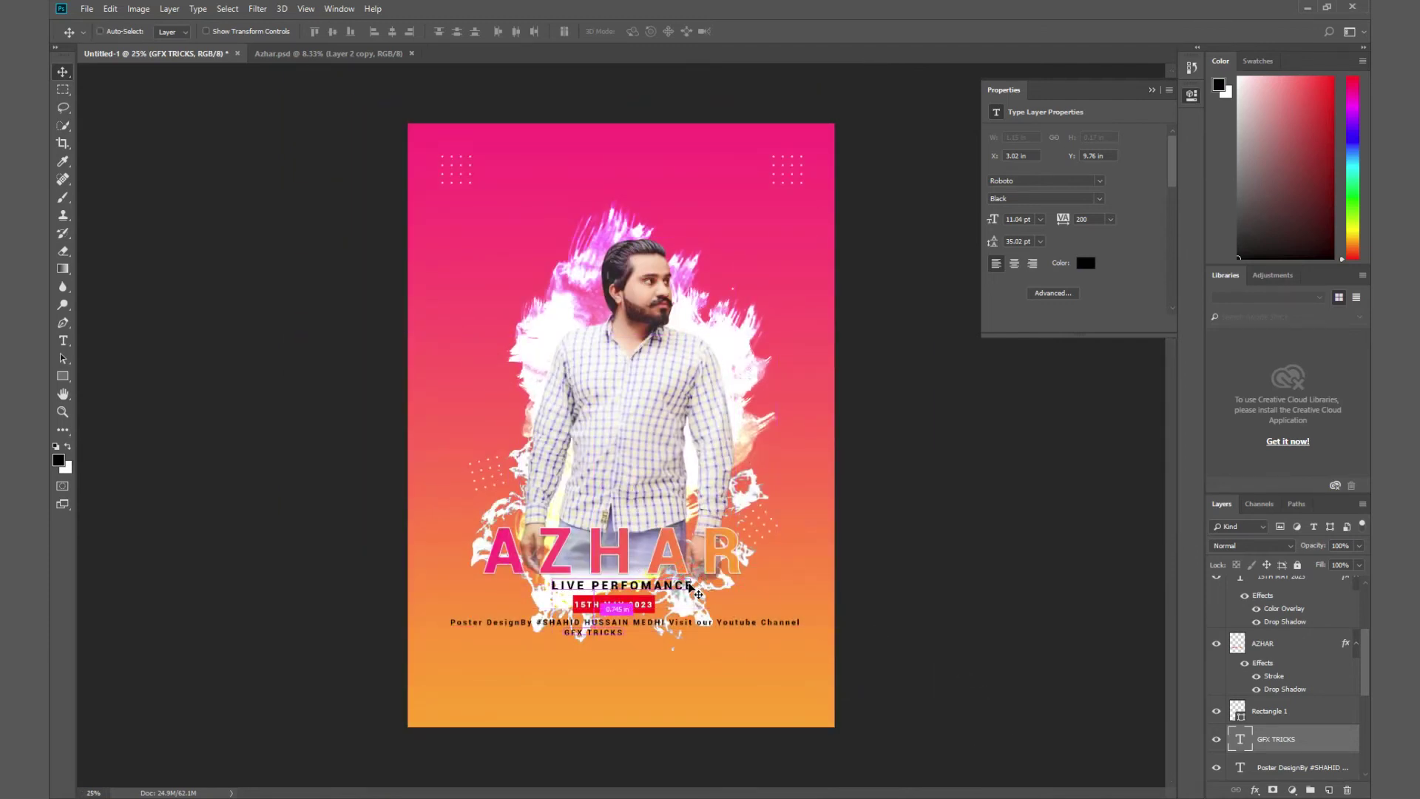
Shift GFX TRICKS right to centre it, then select the credit line layer.
{"action": "left_click_drag", "start_coordinate": [608, 634], "coordinate": [617, 636]}
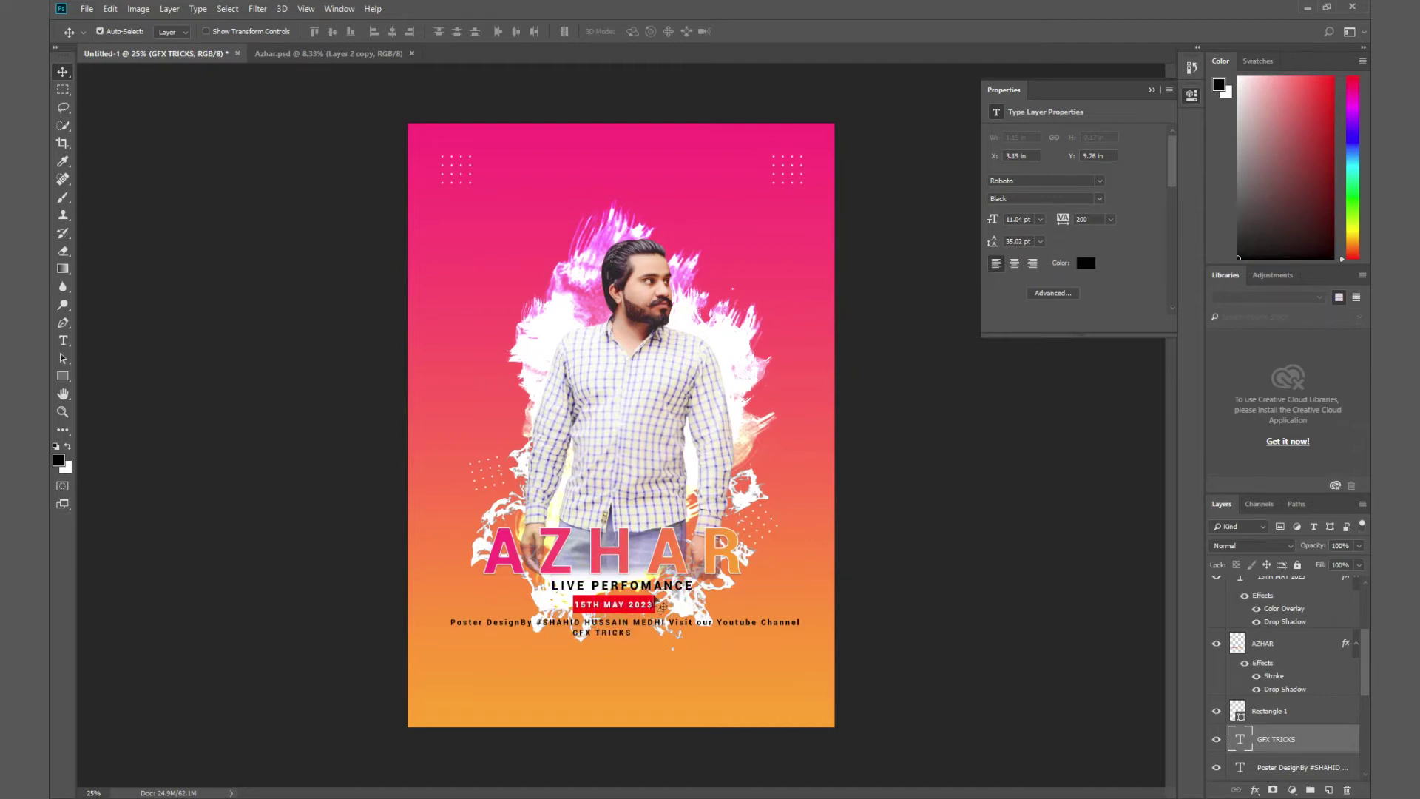
{"action": "right_click", "coordinate": [739, 627]}
{"action": "right_click", "coordinate": [720, 625]}
{"action": "left_click", "coordinate": [735, 629]}
{"action": "key", "text": "ctrl+t"}
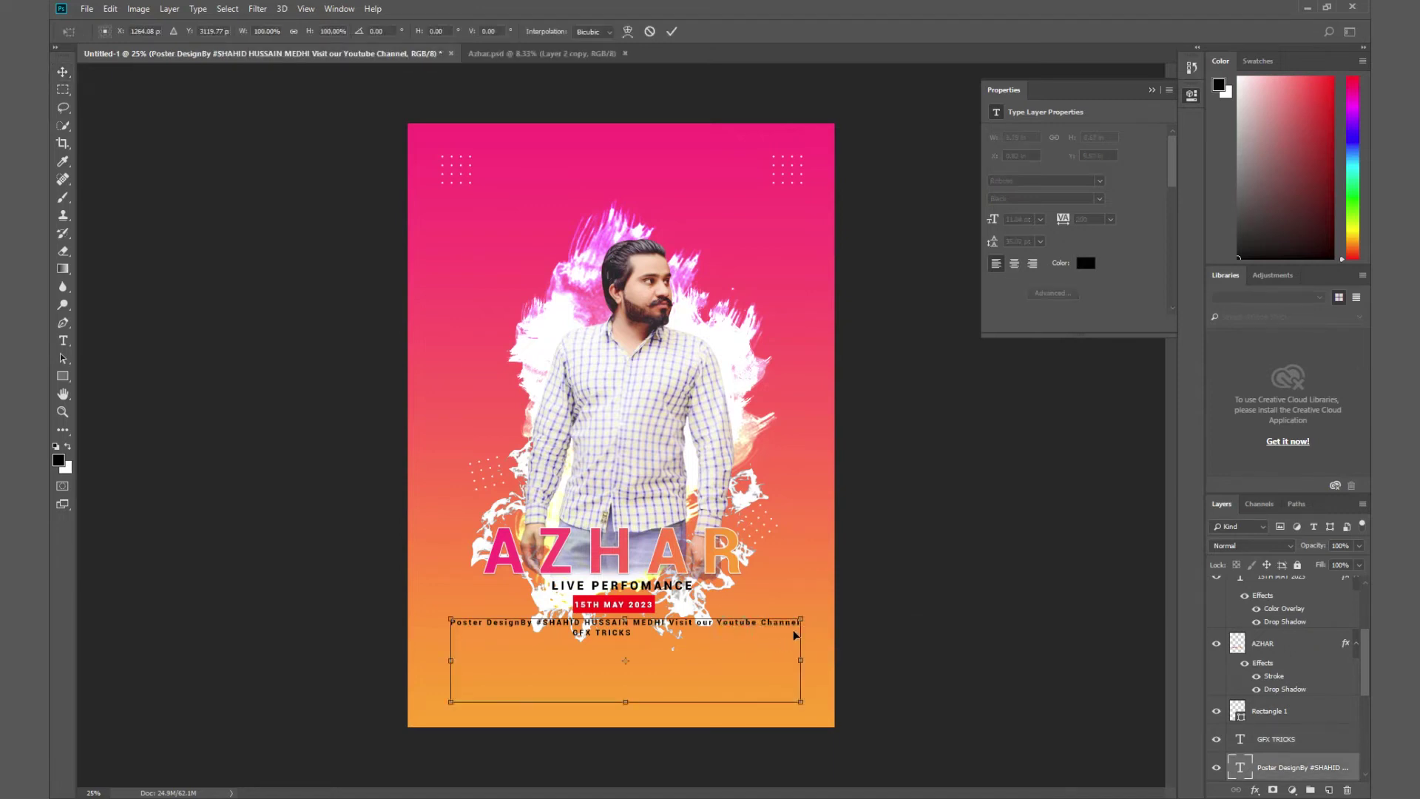
{"action": "key", "text": "Return"}
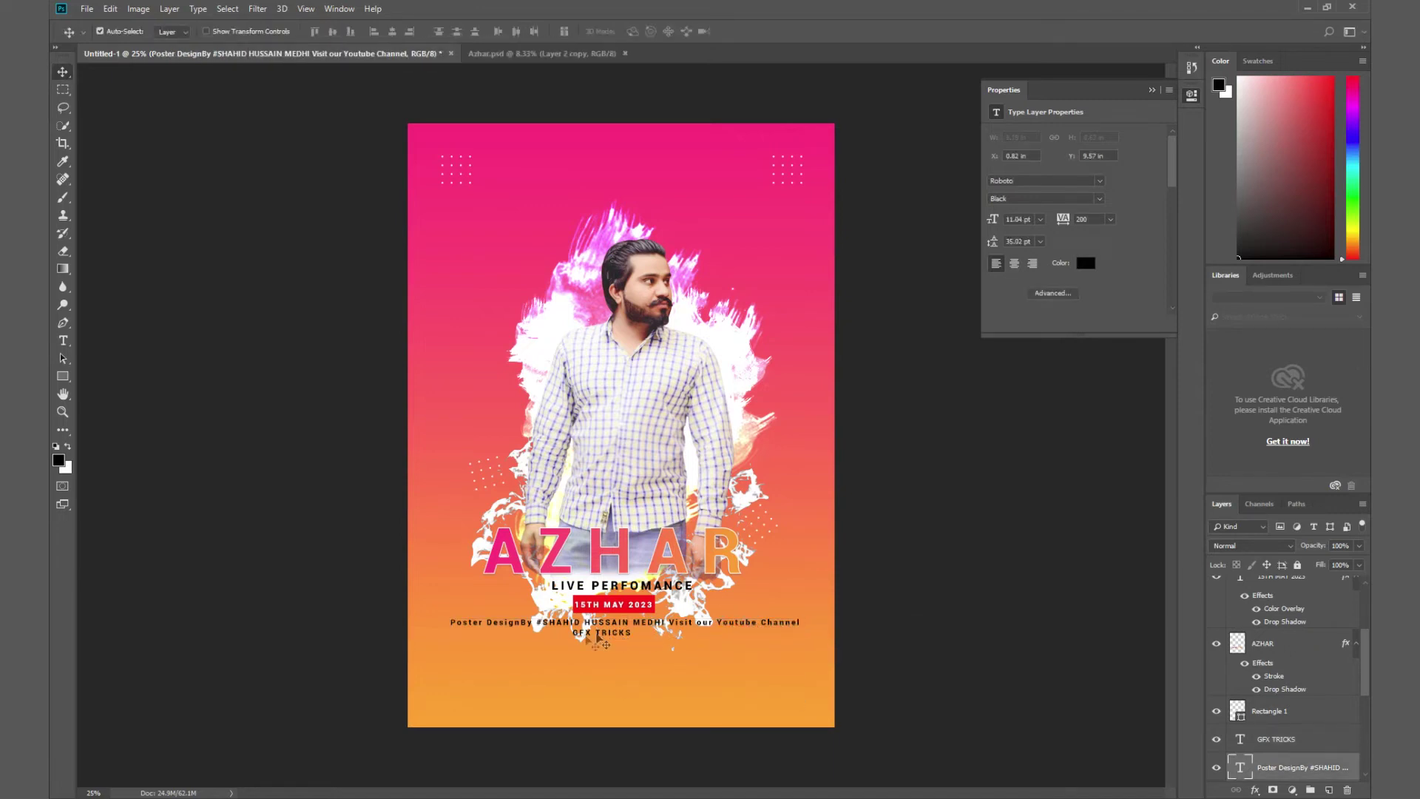
Delete all the text from the credit line layer.
{"action": "key", "text": "t"}
{"action": "left_click_drag", "start_coordinate": [449, 622], "coordinate": [804, 646]}
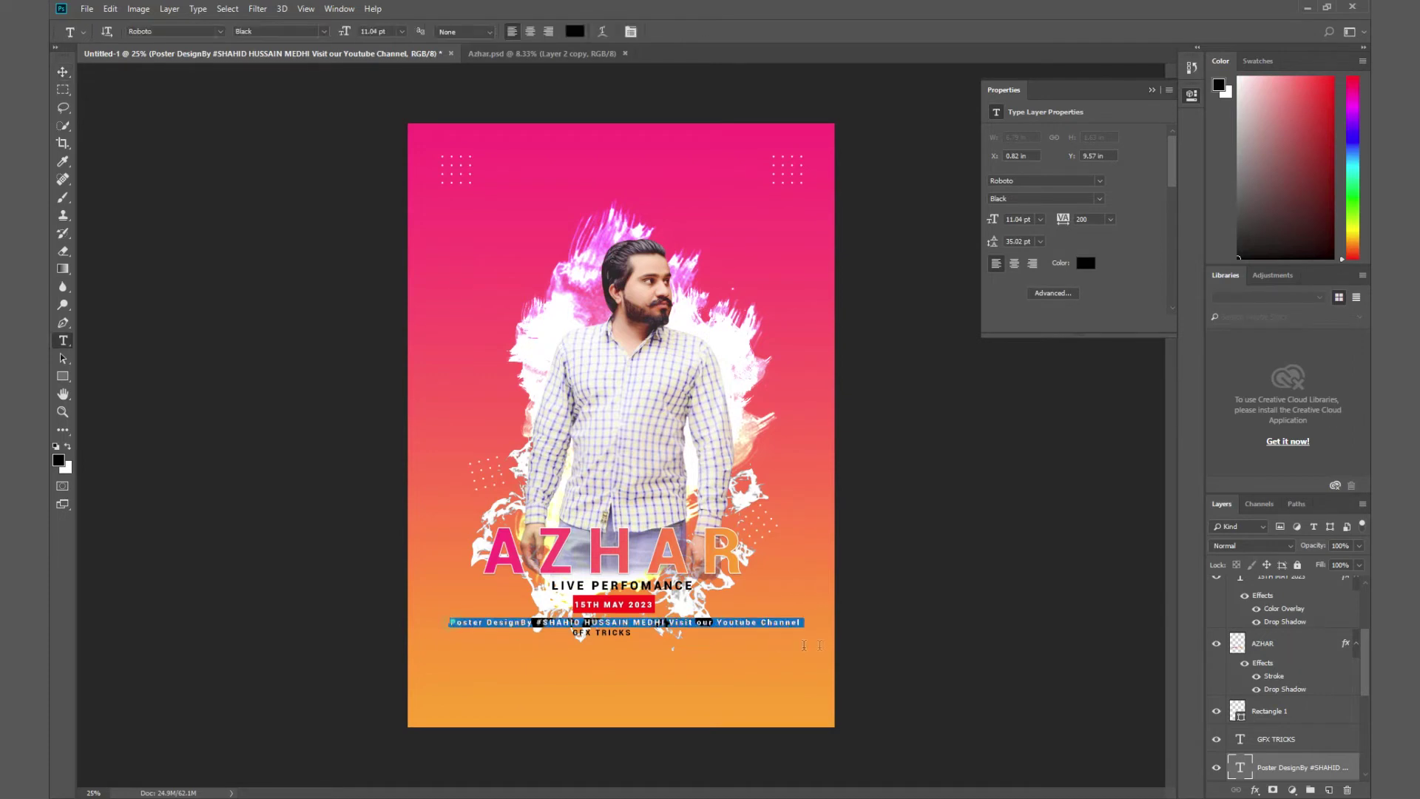
{"action": "key", "text": "BackSpace"}
{"action": "left_click", "coordinate": [63, 72]}
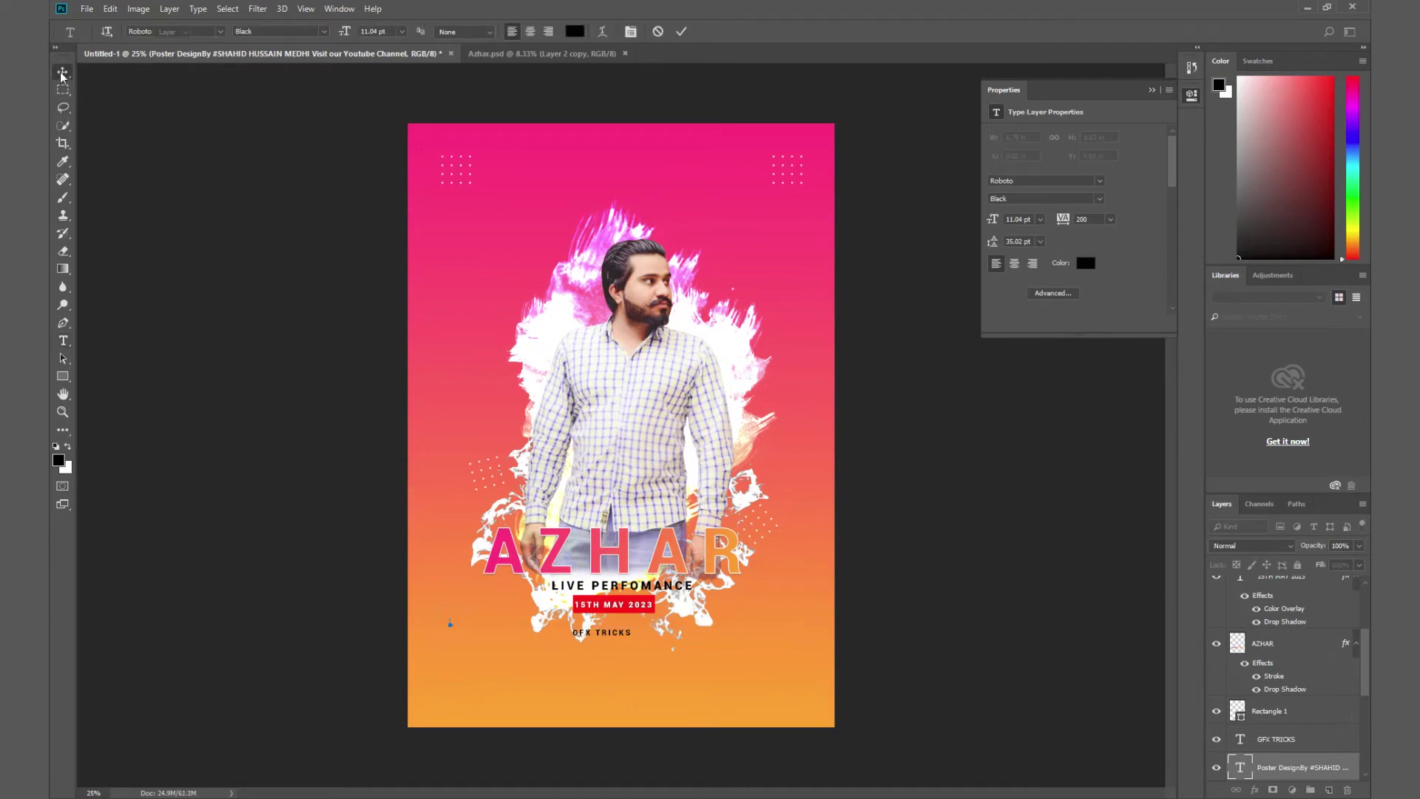
Create a new tiny text layer at the left, below the date banner.
{"action": "key", "text": "t"}
{"action": "left_click", "coordinate": [475, 603]}
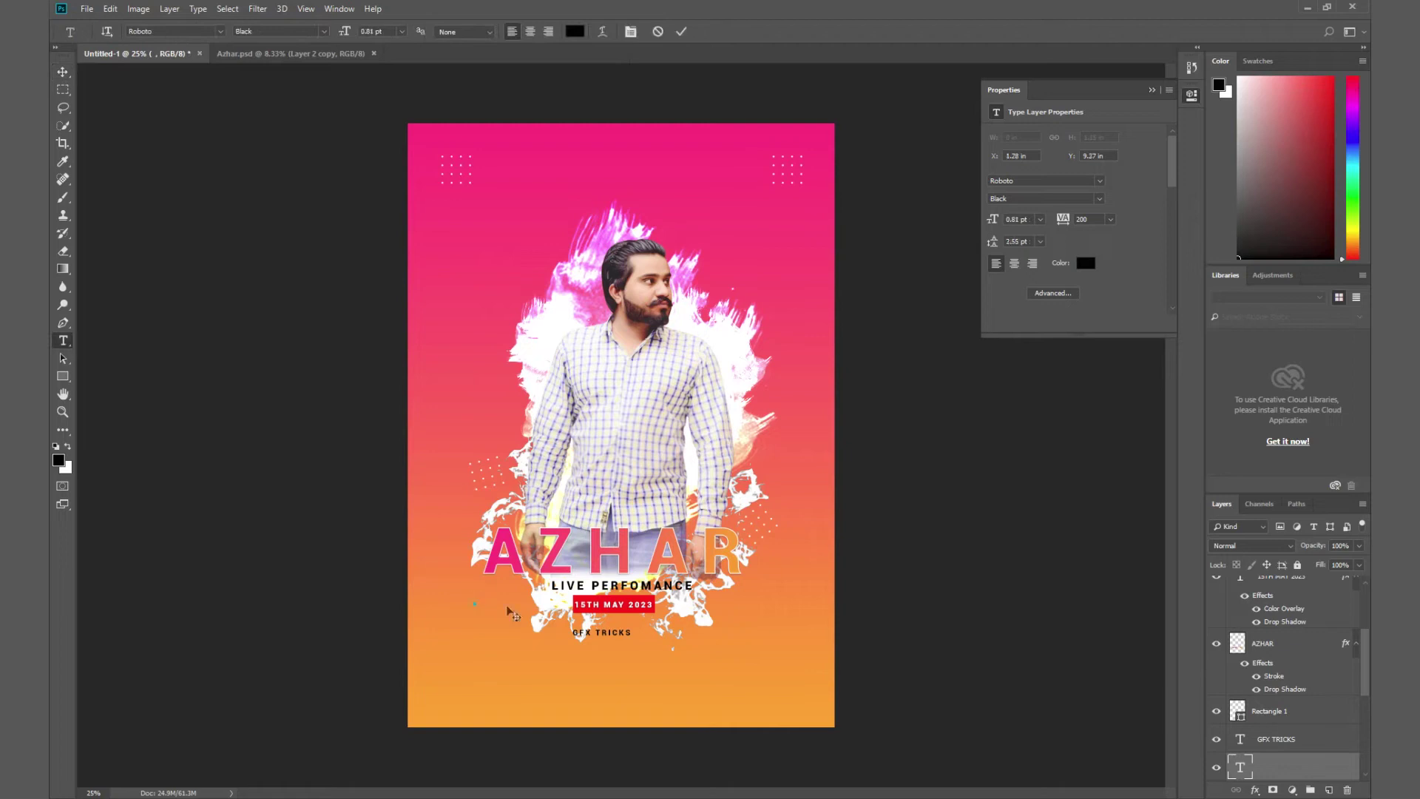
{"action": "left_click", "coordinate": [63, 72]}
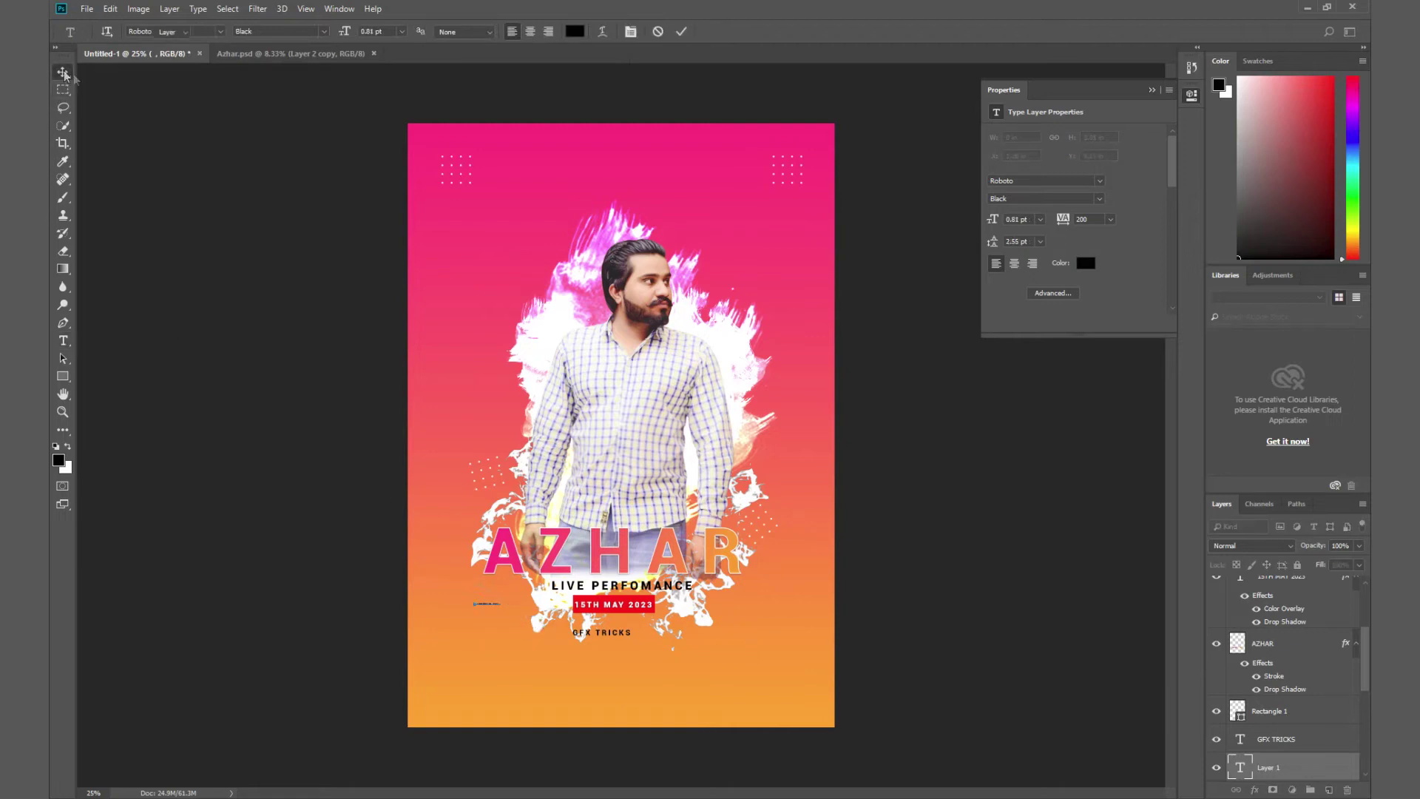
{"action": "key", "text": "ctrl+t"}
Scale the tiny credit text up to full size and place it beneath the date banner.
{"action": "mouse_move", "coordinate": [501, 607]}
{"action": "left_mouse_down"}
{"action": "mouse_move", "coordinate": [566, 610]}
{"action": "mouse_move", "coordinate": [676, 648]}
{"action": "mouse_move", "coordinate": [636, 617]}
{"action": "left_mouse_up"}
{"action": "key", "text": "Return"}
{"action": "key", "text": "ctrl+plus"}
{"action": "left_click_drag", "start_coordinate": [688, 677], "coordinate": [686, 667]}
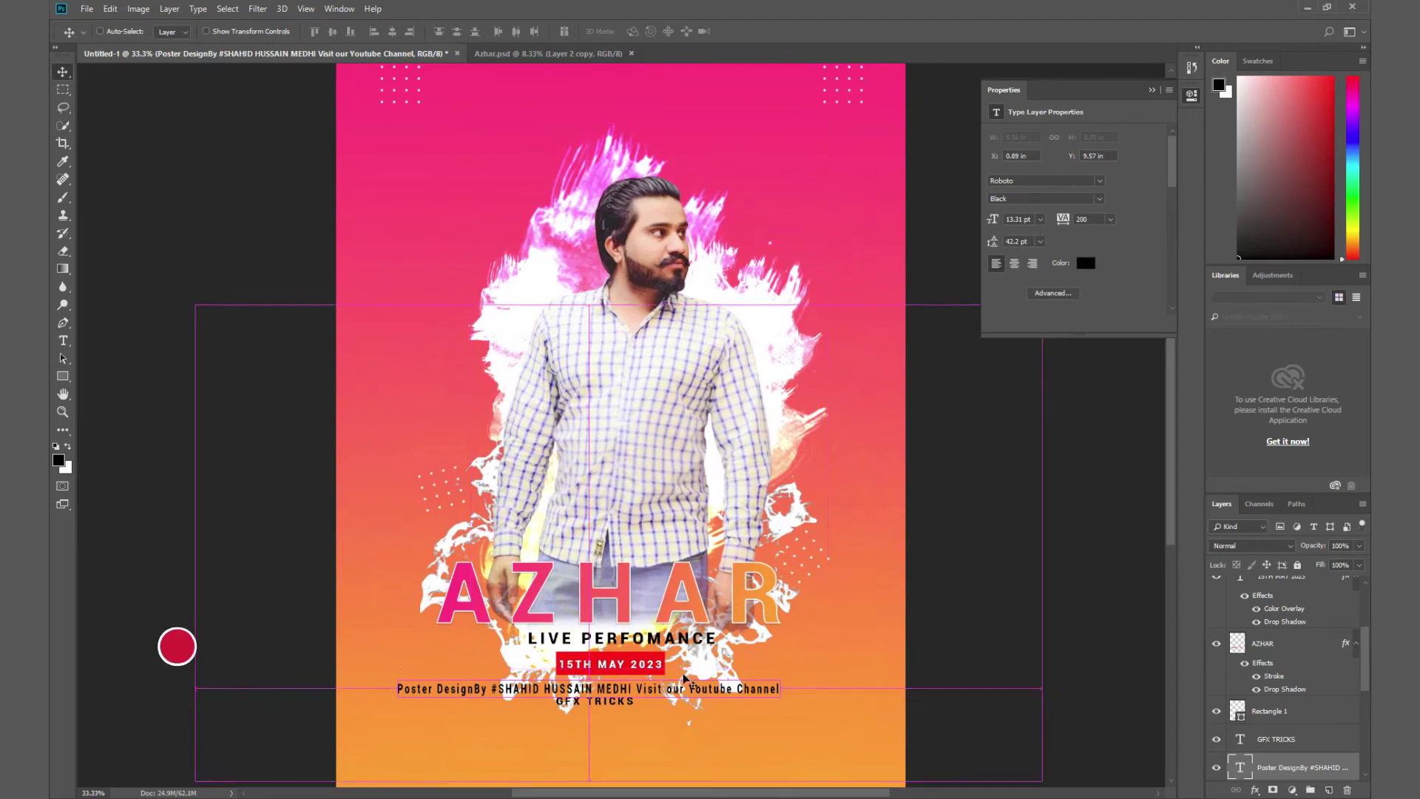
{"action": "key", "text": "ctrl+plus"}
{"action": "scroll", "coordinate": [649, 688], "scroll_direction": "down", "scroll_amount": 3}
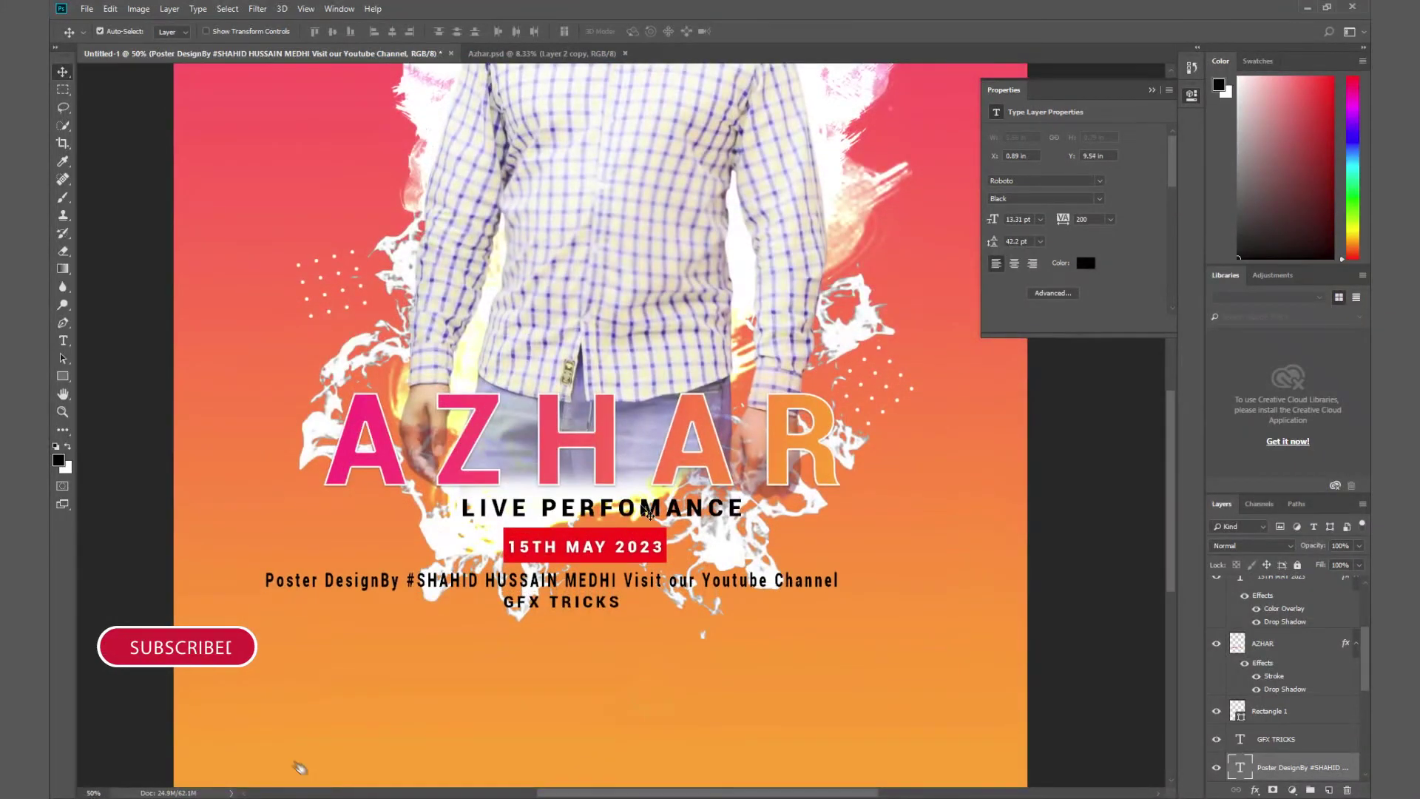
Stretch the credit line wider in two Free Transform passes.
{"action": "key", "text": "ctrl+t"}
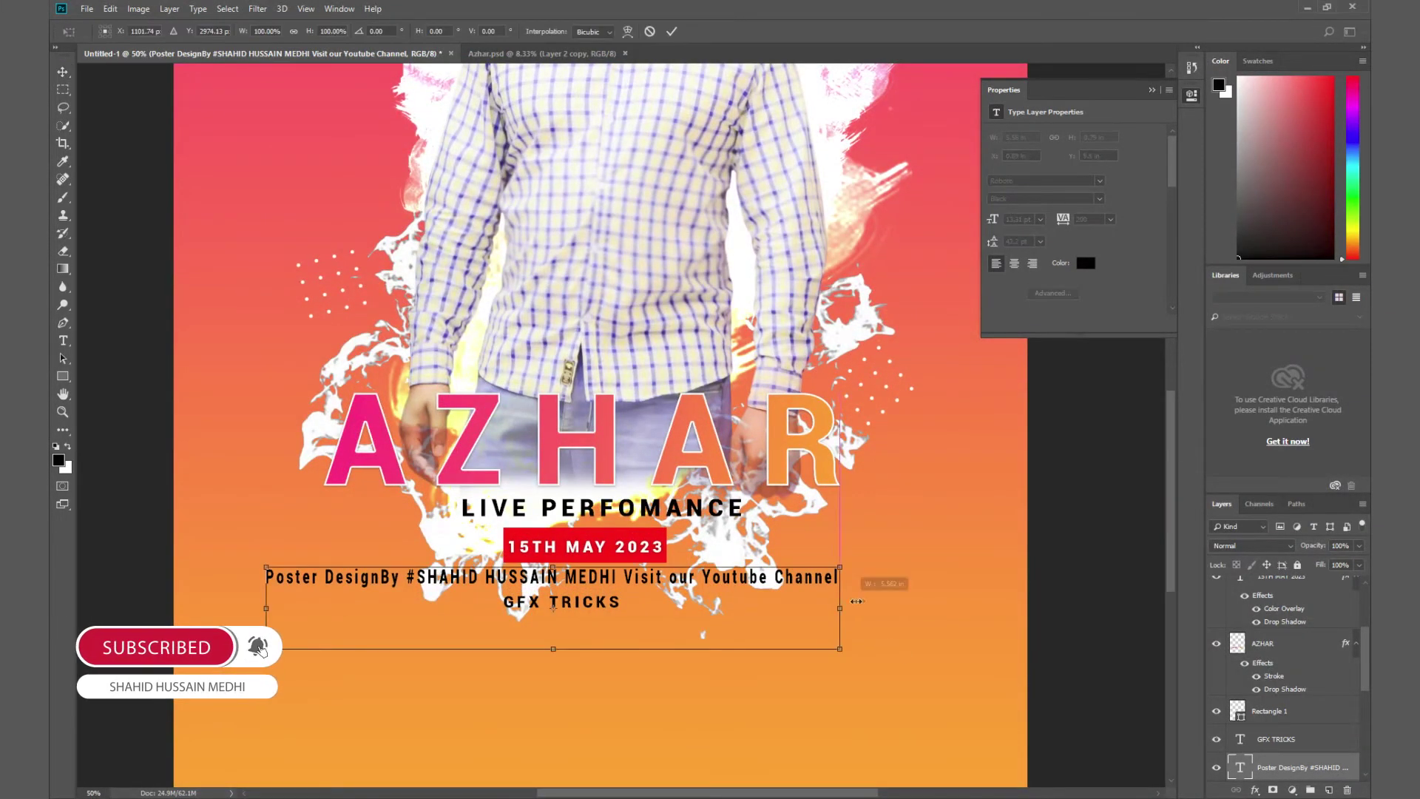
{"action": "left_click_drag", "start_coordinate": [849, 598], "coordinate": [862, 603]}
{"action": "key", "text": "Return"}
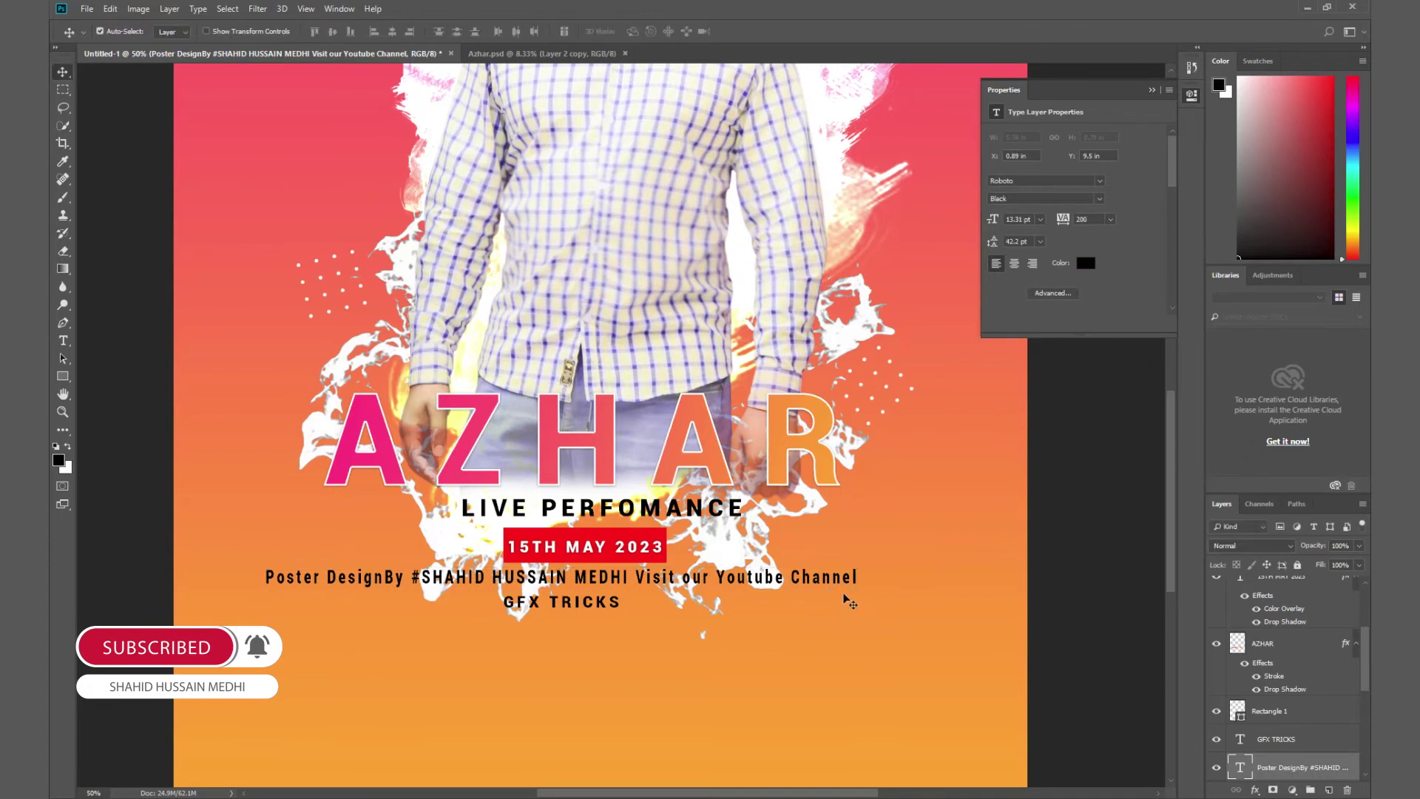
{"action": "key", "text": "ctrl+t"}
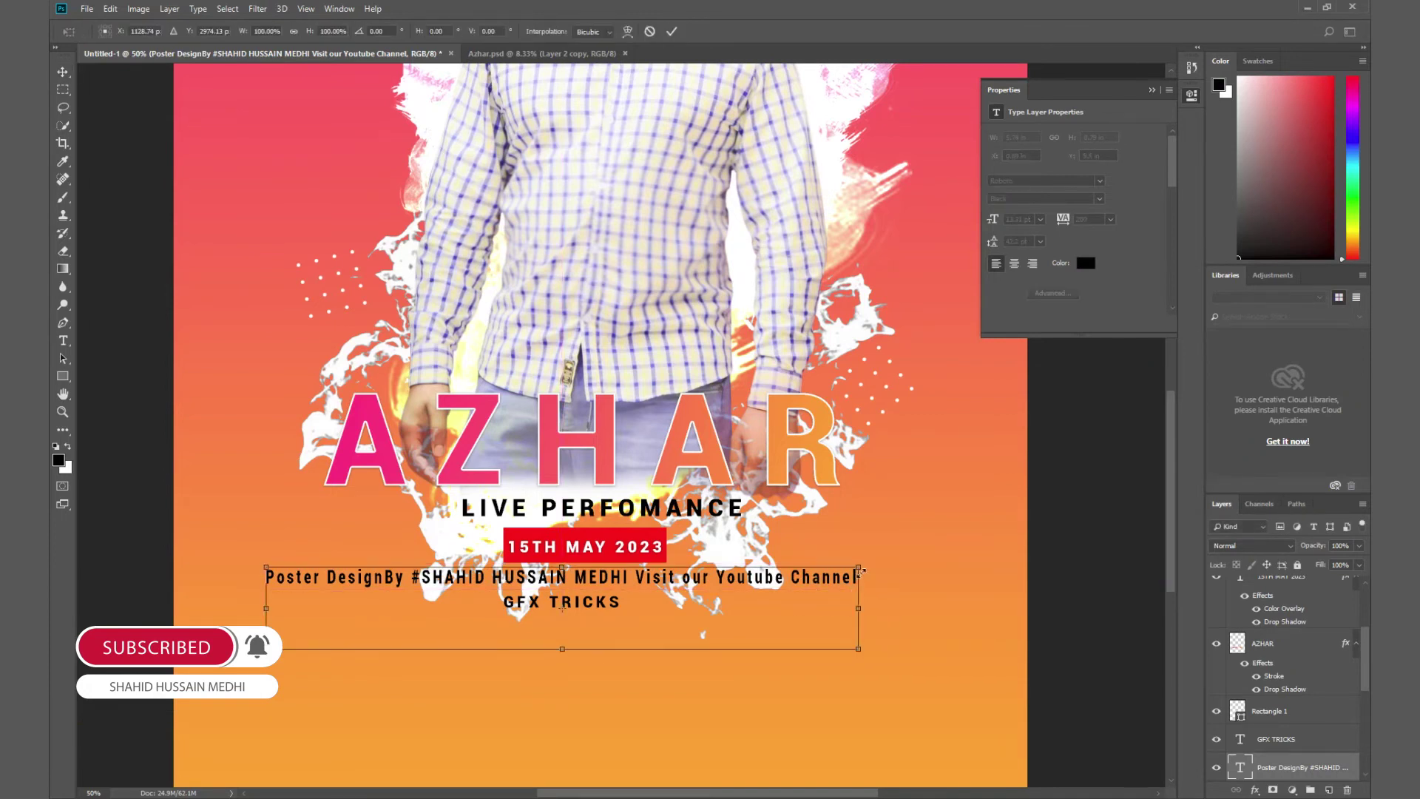
{"action": "left_click_drag", "start_coordinate": [860, 609], "coordinate": [875, 609]}
{"action": "key", "text": "Return"}
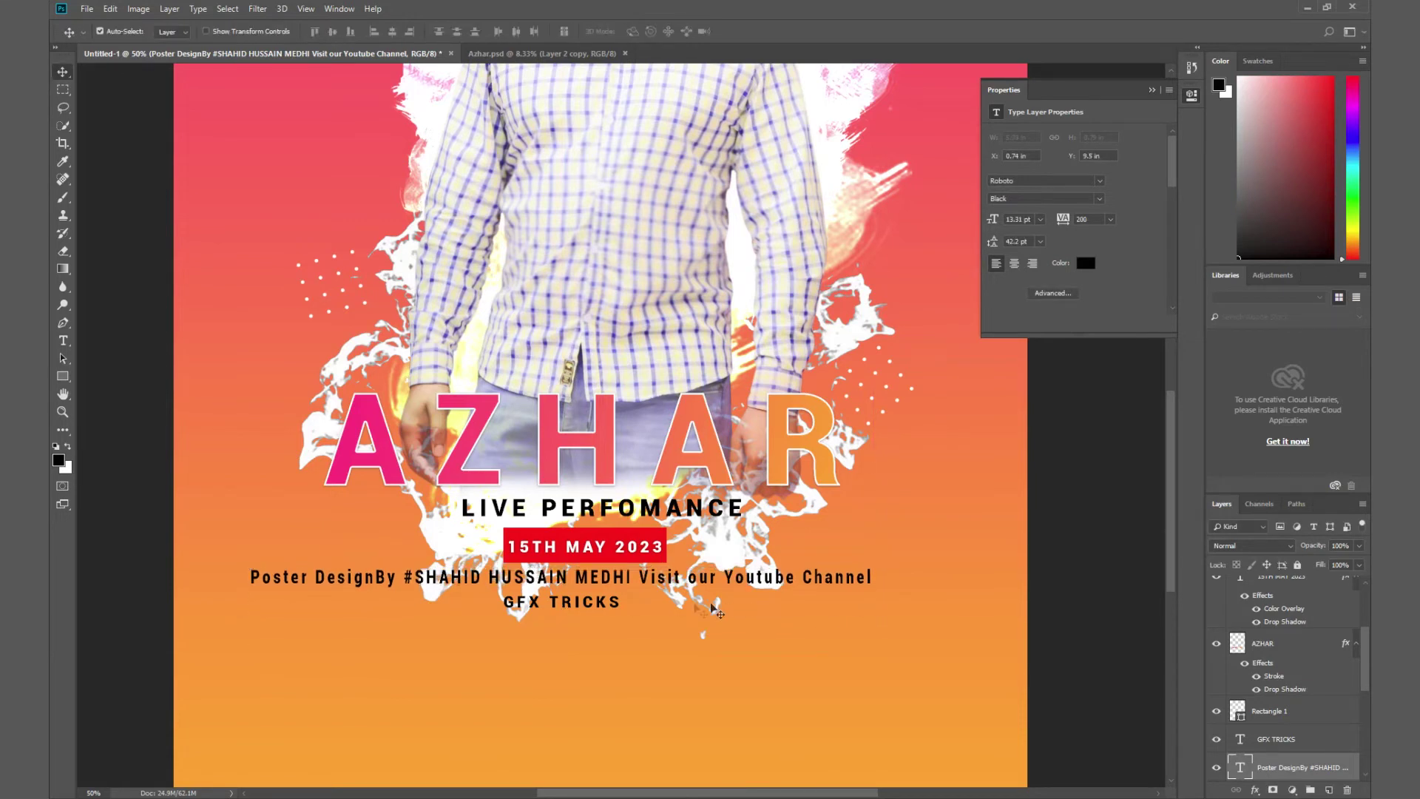
Raise GFX TRICKS slightly and shift the credit line a little right.
{"action": "right_click", "coordinate": [582, 607]}
{"action": "left_click", "coordinate": [608, 635]}
{"action": "left_click_drag", "start_coordinate": [586, 614], "coordinate": [586, 610]}
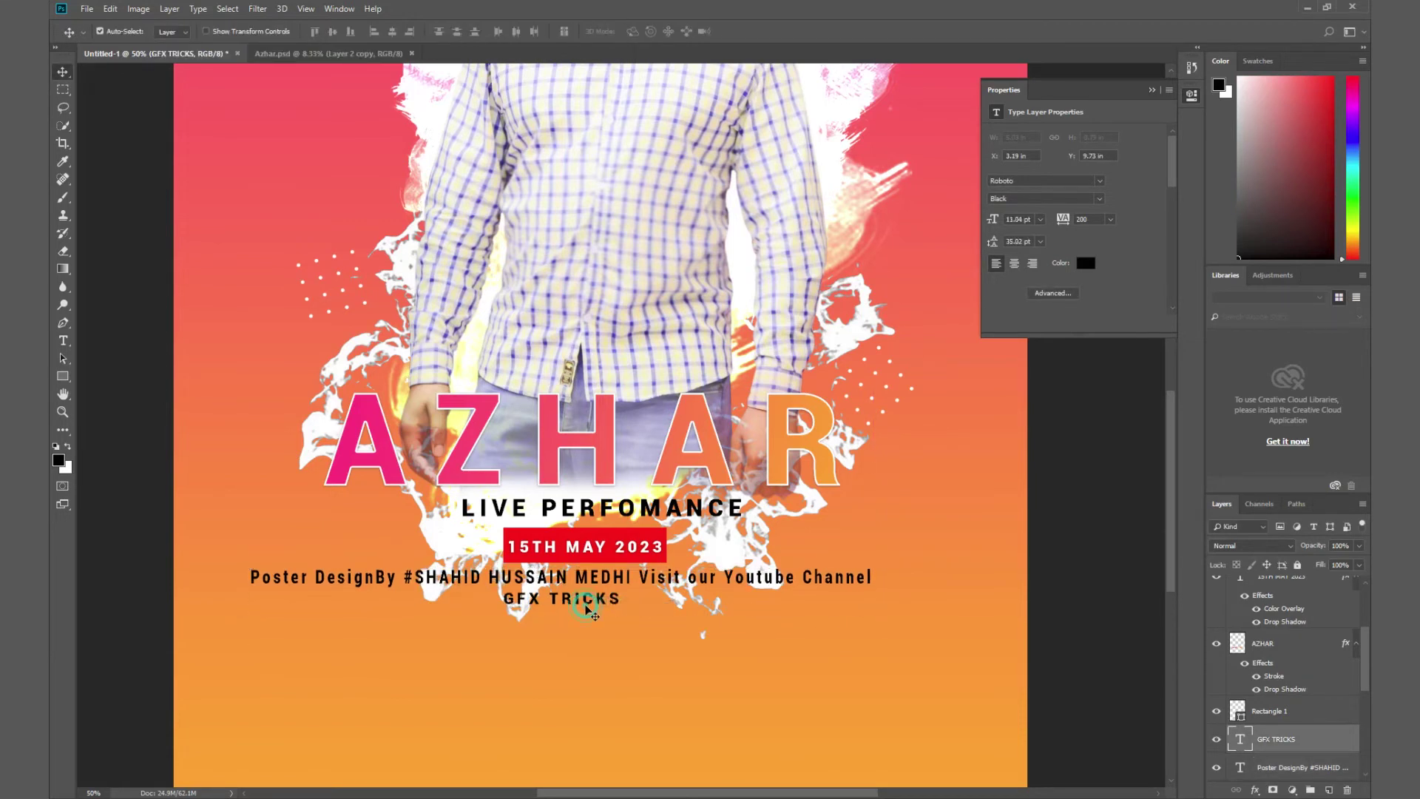
{"action": "right_click", "coordinate": [676, 584]}
{"action": "left_click", "coordinate": [688, 582]}
{"action": "left_click_drag", "start_coordinate": [676, 585], "coordinate": [686, 587]}
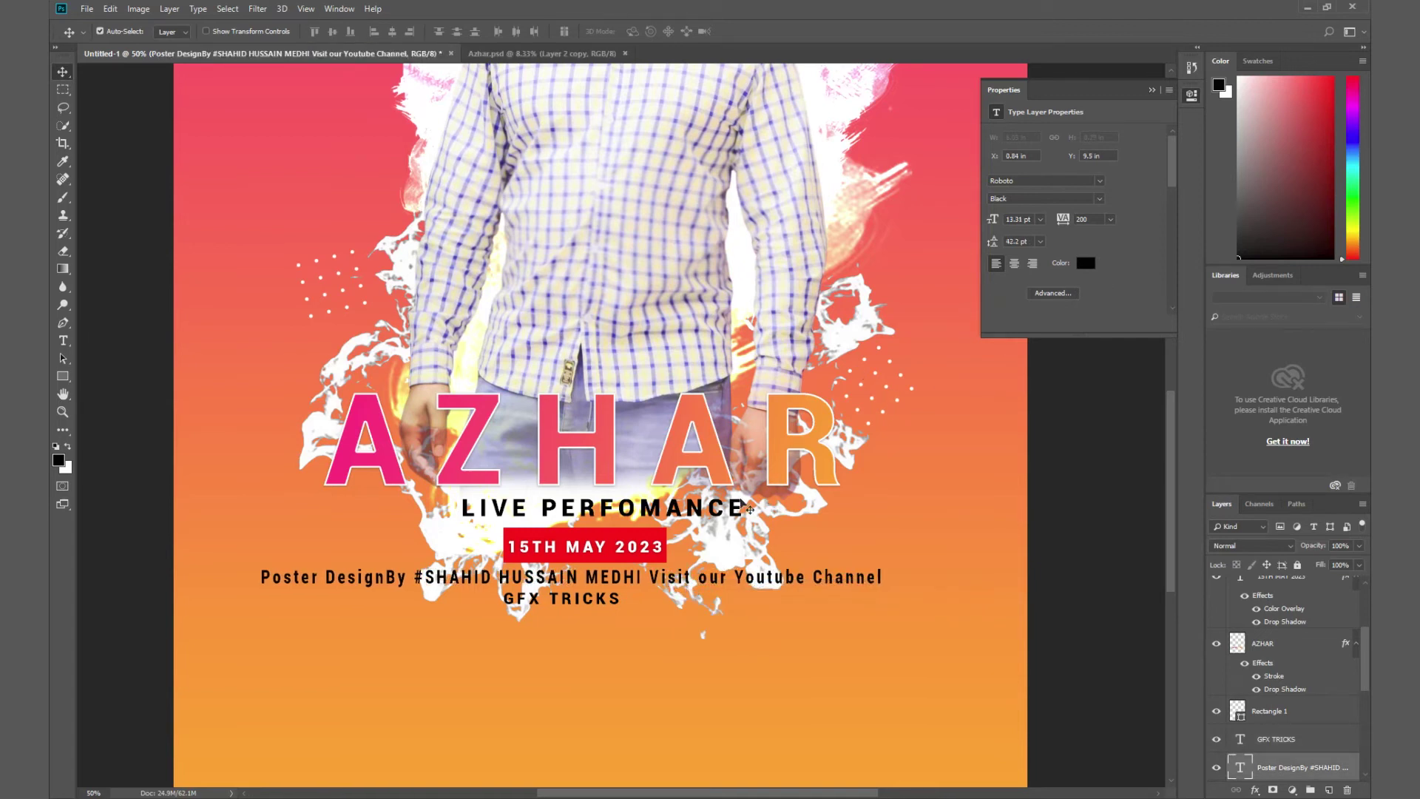
Set 'Poster DesignBy' to Light weight with Sharp anti-aliasing, using the Character panel.
{"action": "left_click", "coordinate": [340, 9]}
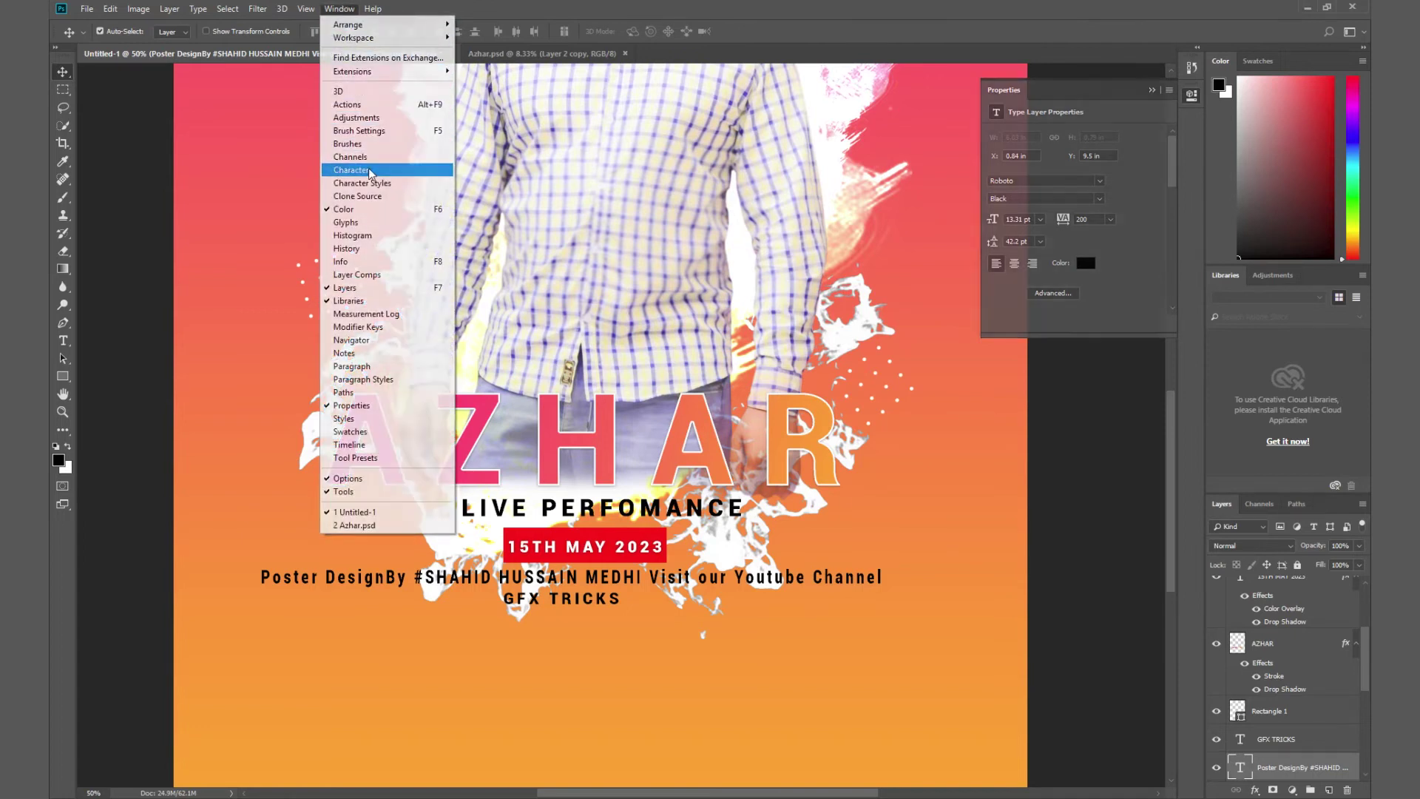
{"action": "left_click", "coordinate": [370, 173]}
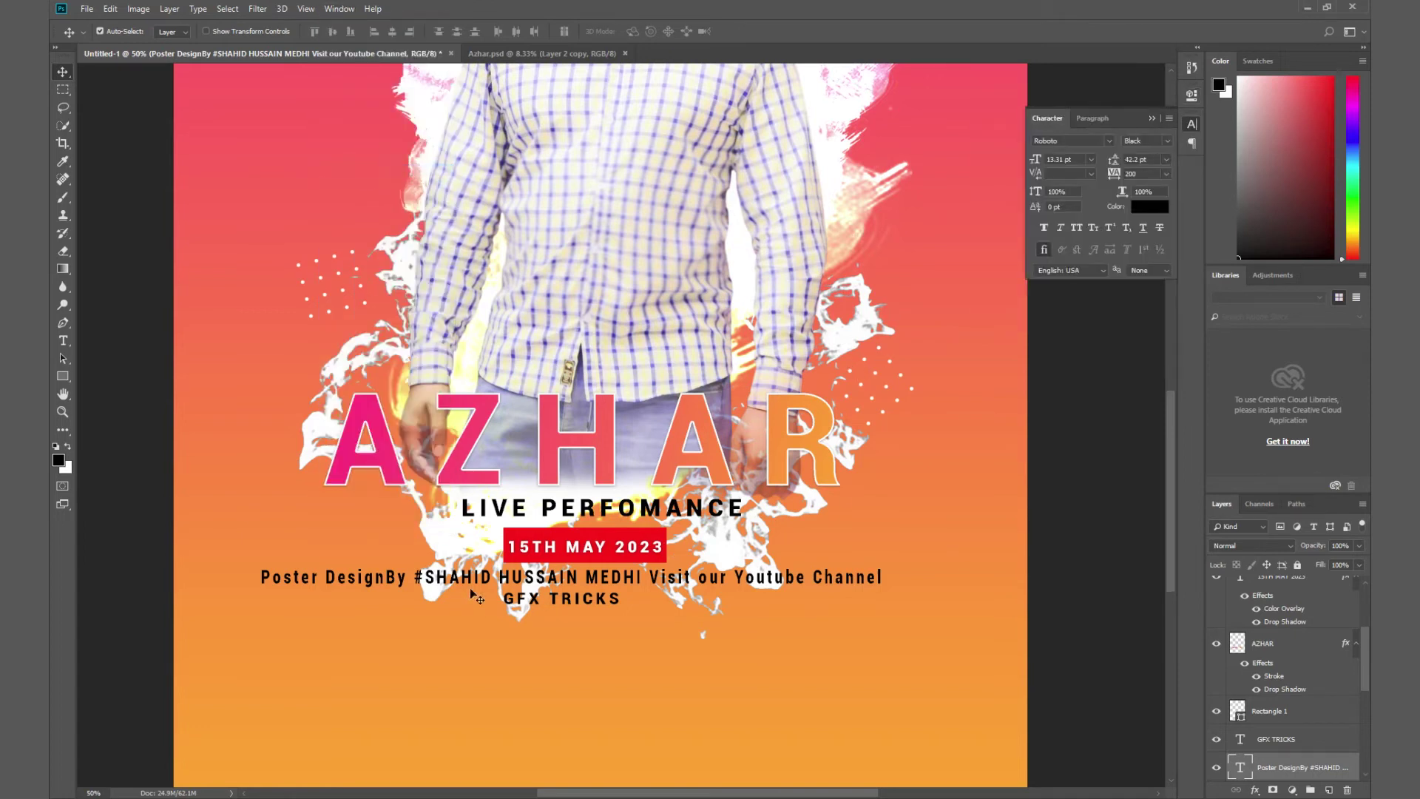
{"action": "key", "text": "t"}
{"action": "left_click_drag", "start_coordinate": [261, 578], "coordinate": [407, 577]}
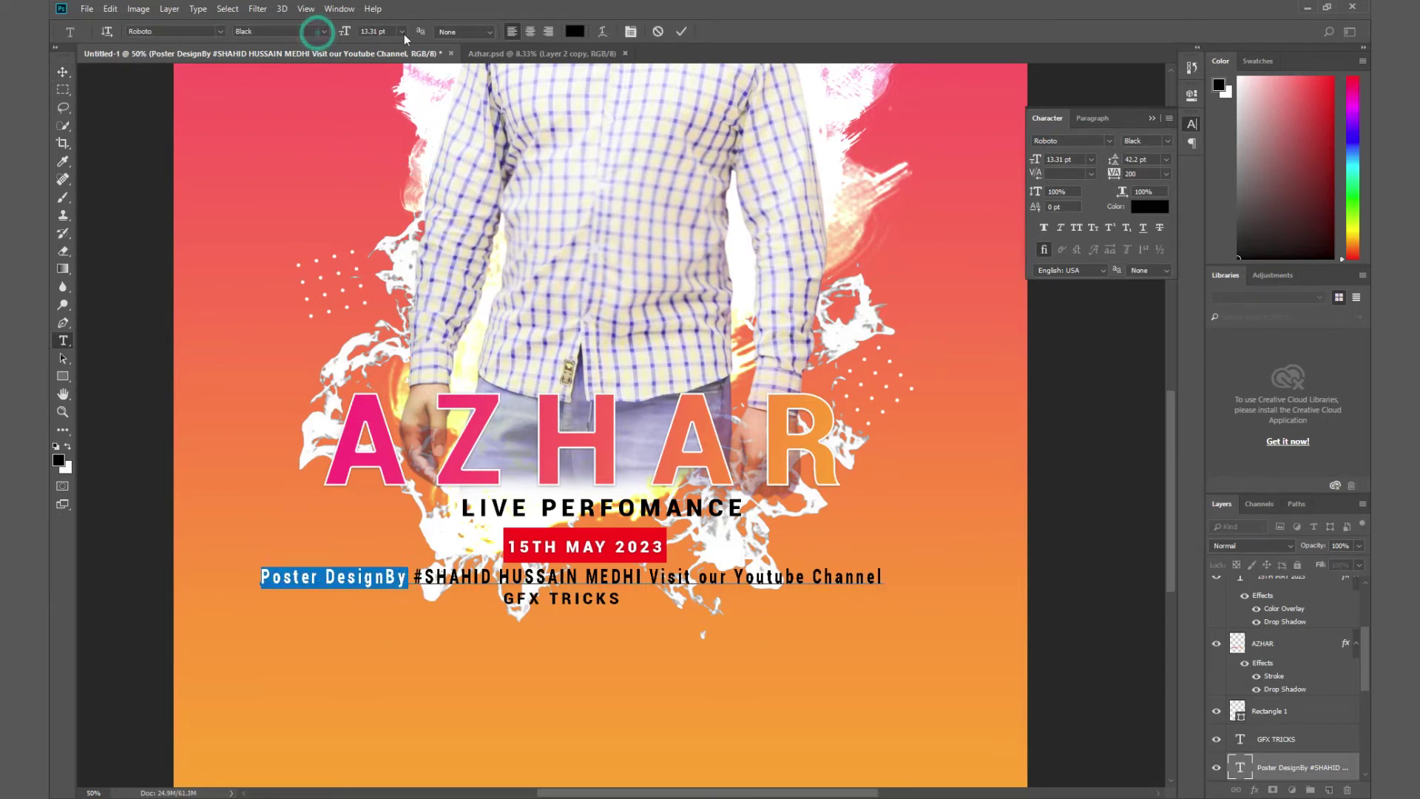
{"action": "left_click", "coordinate": [478, 34]}
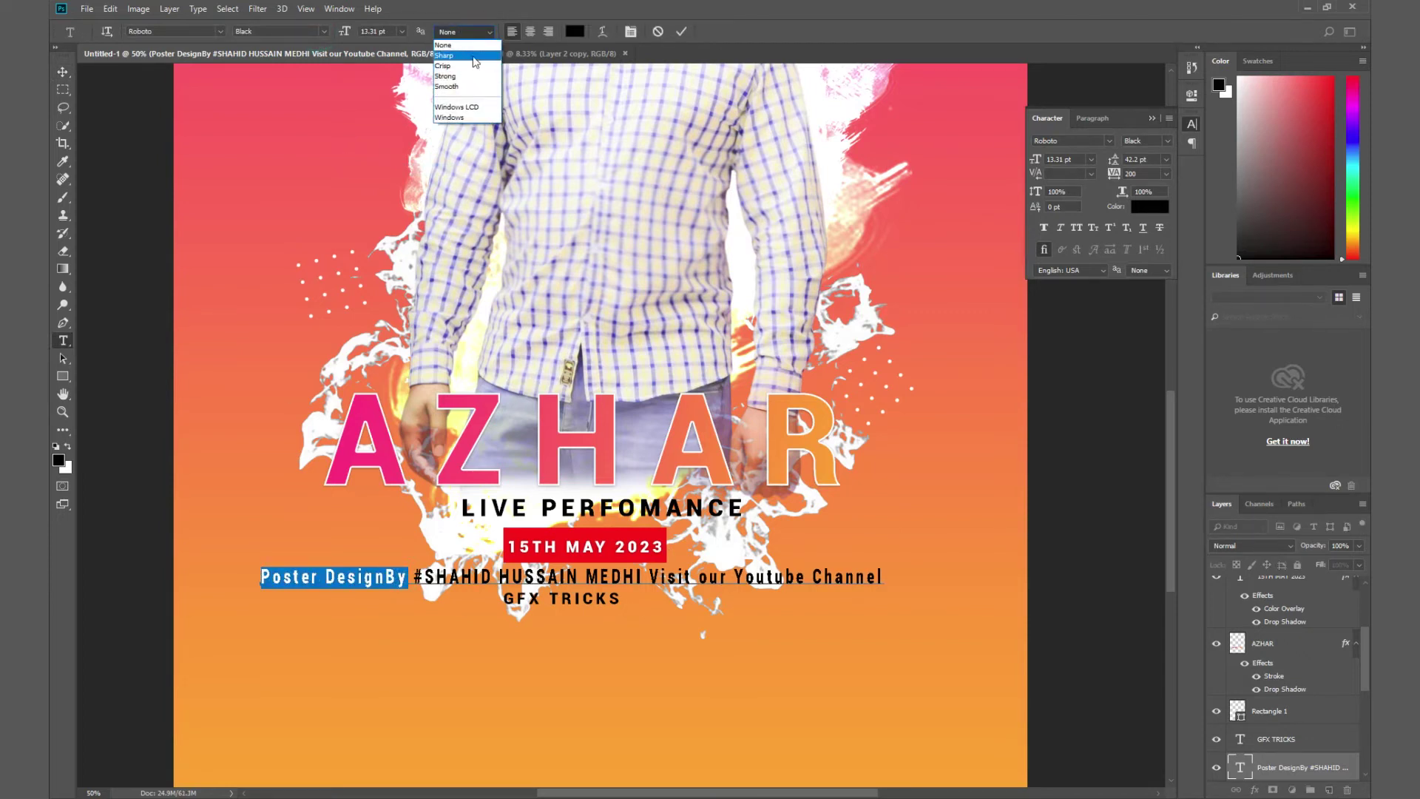
{"action": "left_click", "coordinate": [446, 55]}
{"action": "left_click", "coordinate": [323, 35]}
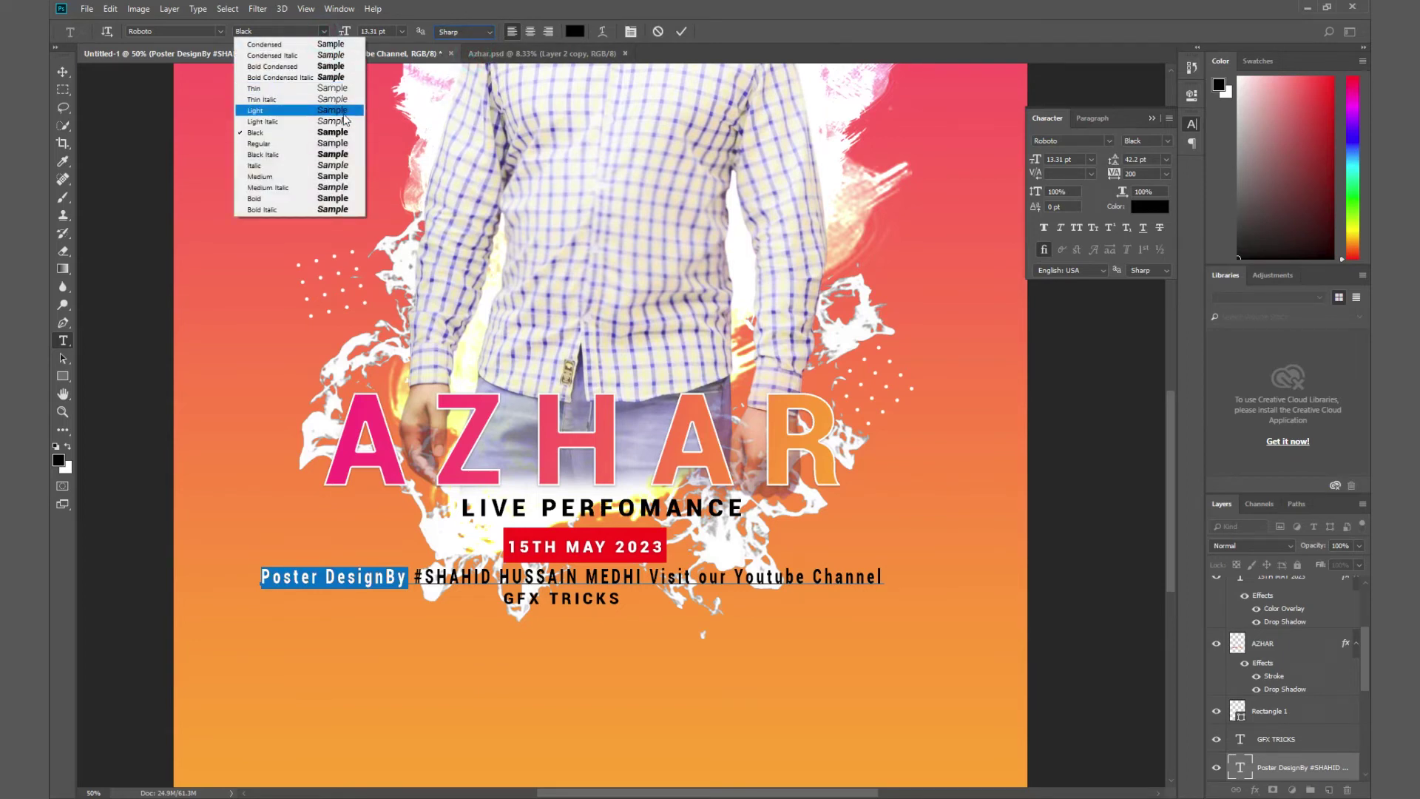
{"action": "left_click", "coordinate": [344, 111]}
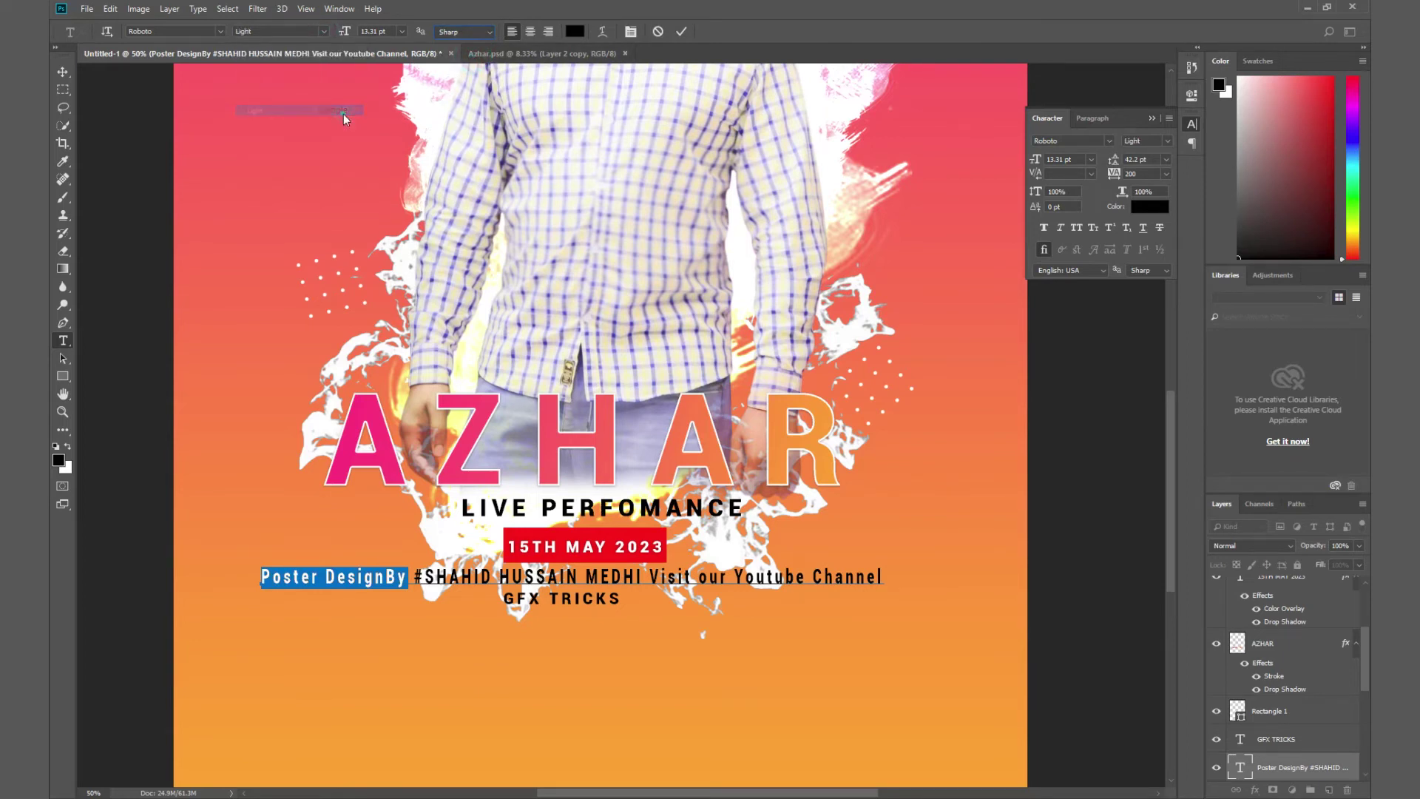
{"action": "left_click", "coordinate": [67, 72]}
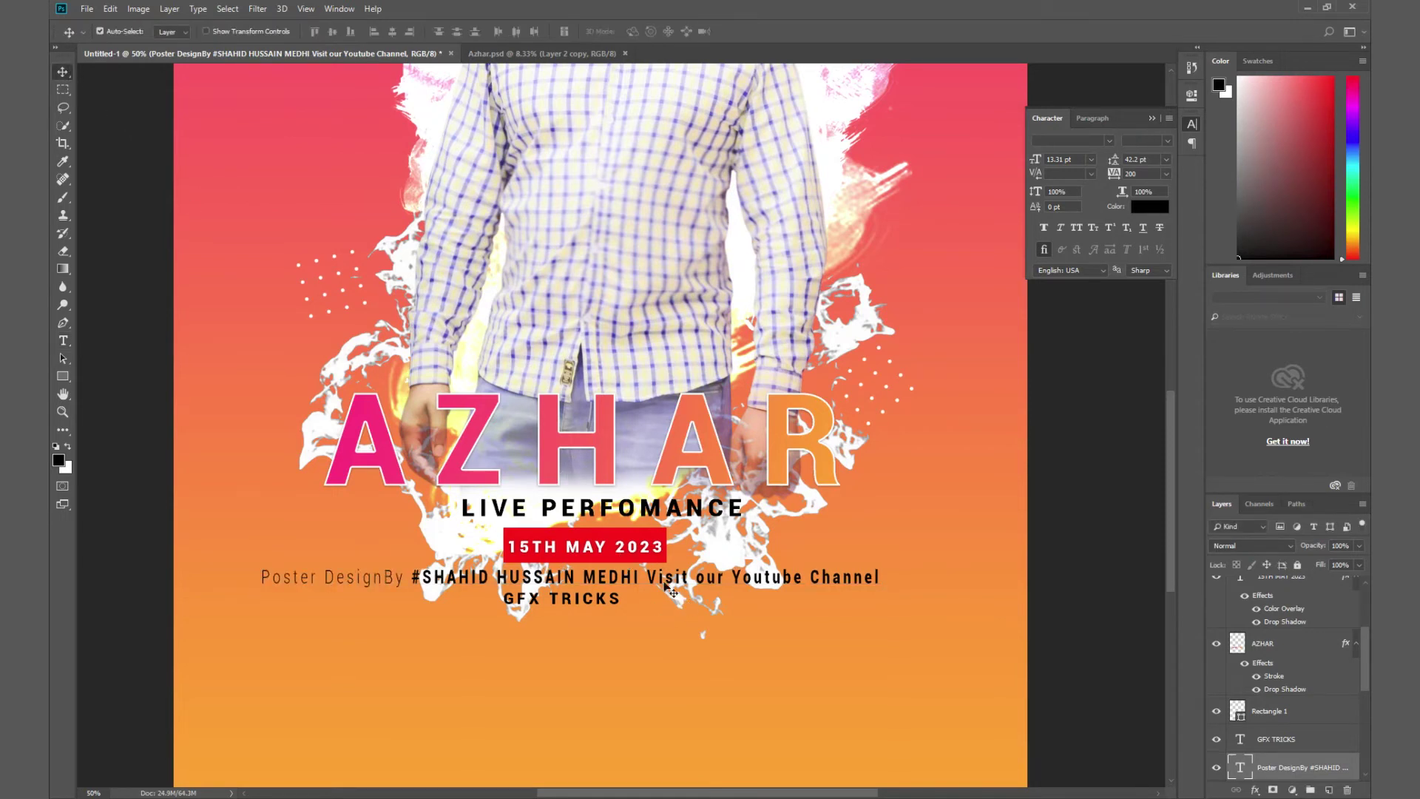
Make 'Visit our' Light weight, after briefly trying Thin Italic.
{"action": "key", "text": "t"}
{"action": "left_click_drag", "start_coordinate": [647, 577], "coordinate": [723, 578]}
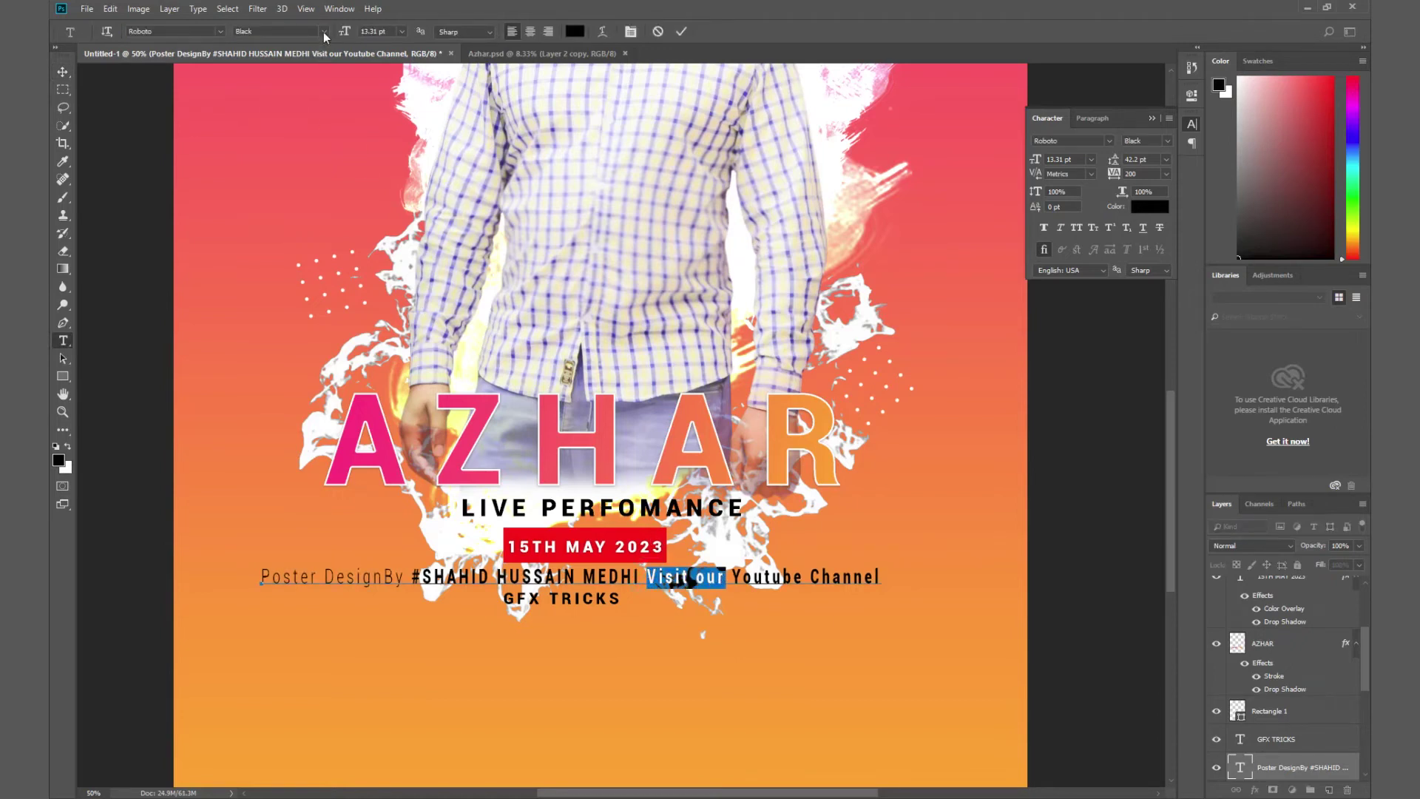
{"action": "left_click", "coordinate": [323, 32]}
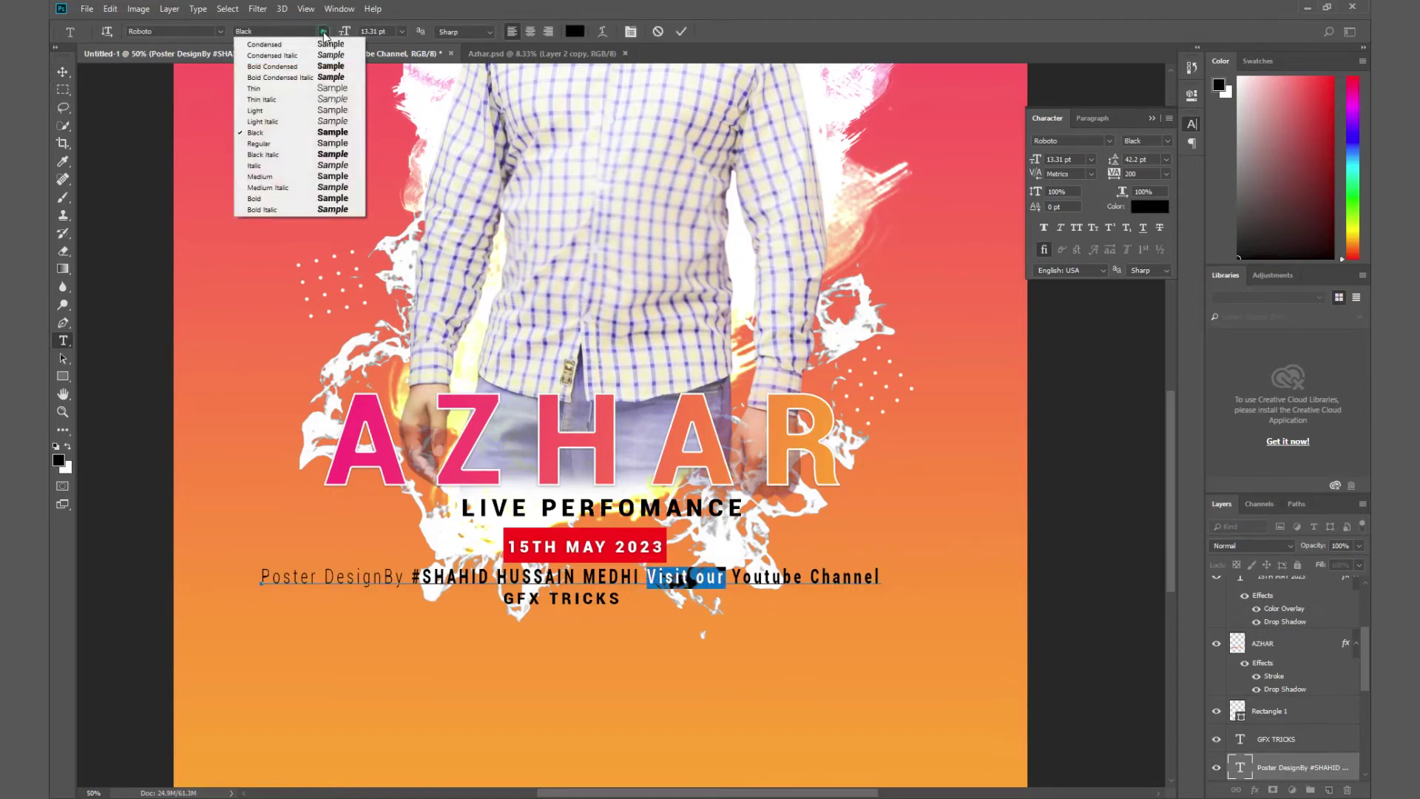
{"action": "left_click", "coordinate": [337, 102]}
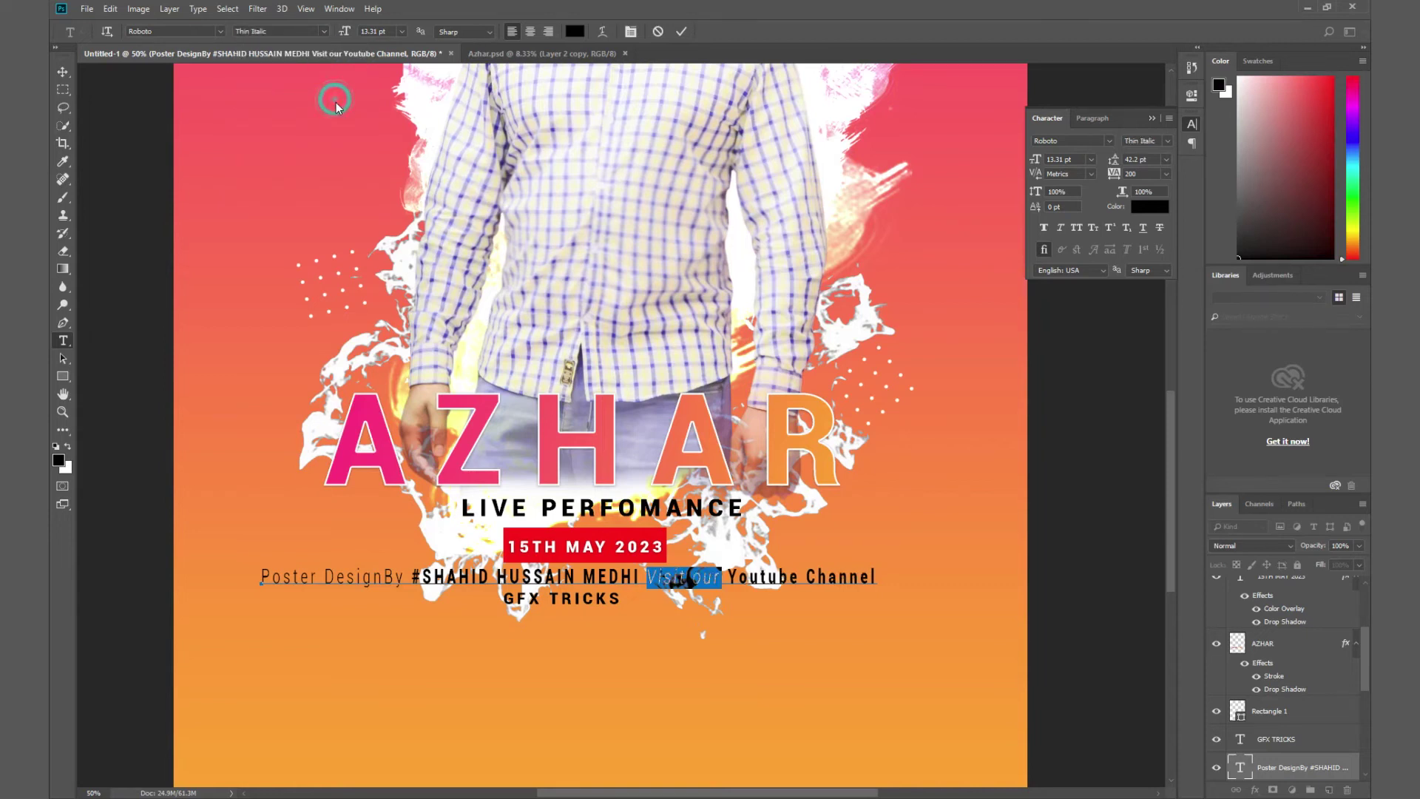
{"action": "left_click", "coordinate": [324, 32]}
{"action": "left_click", "coordinate": [328, 110]}
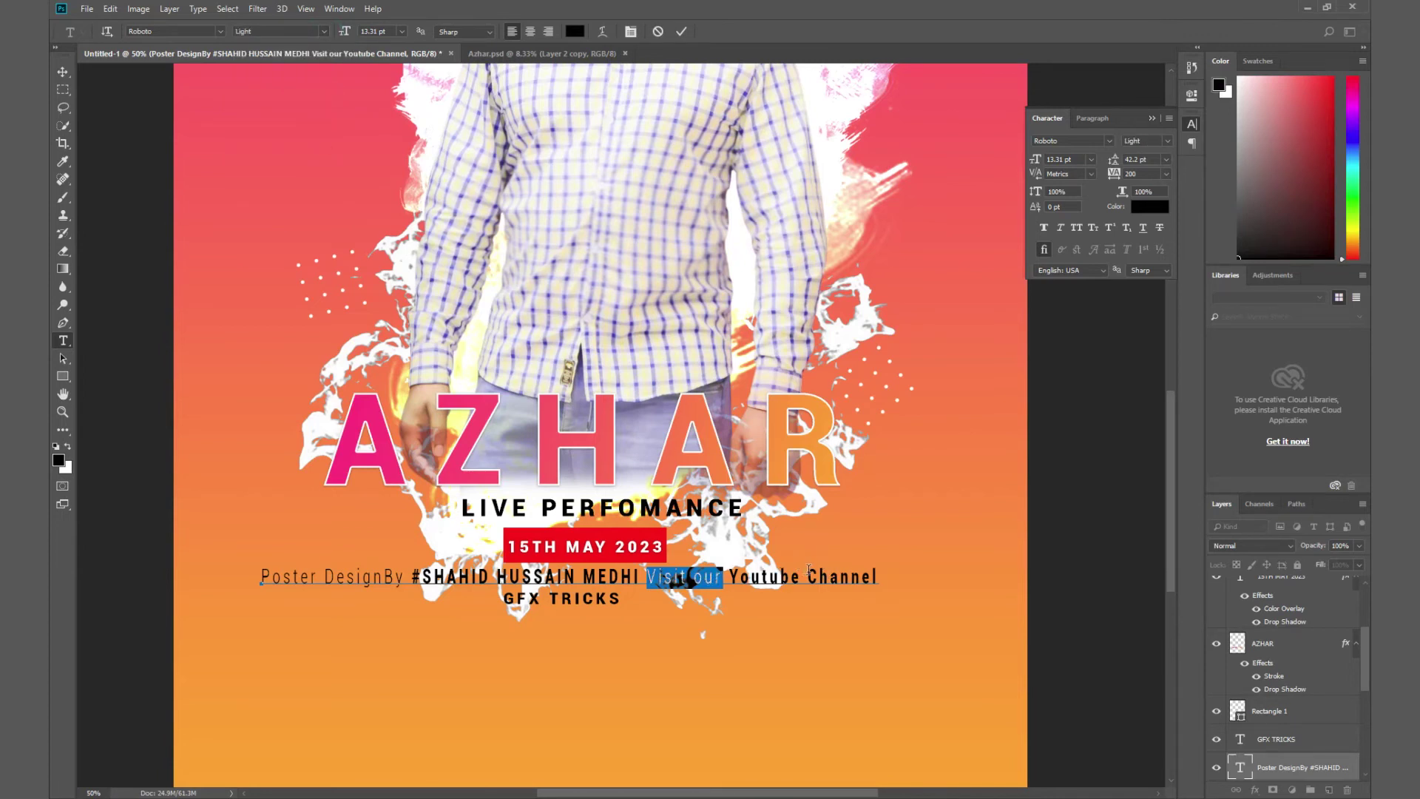
Make 'Channel' Light weight and commit the credit line.
{"action": "double_click", "coordinate": [844, 577]}
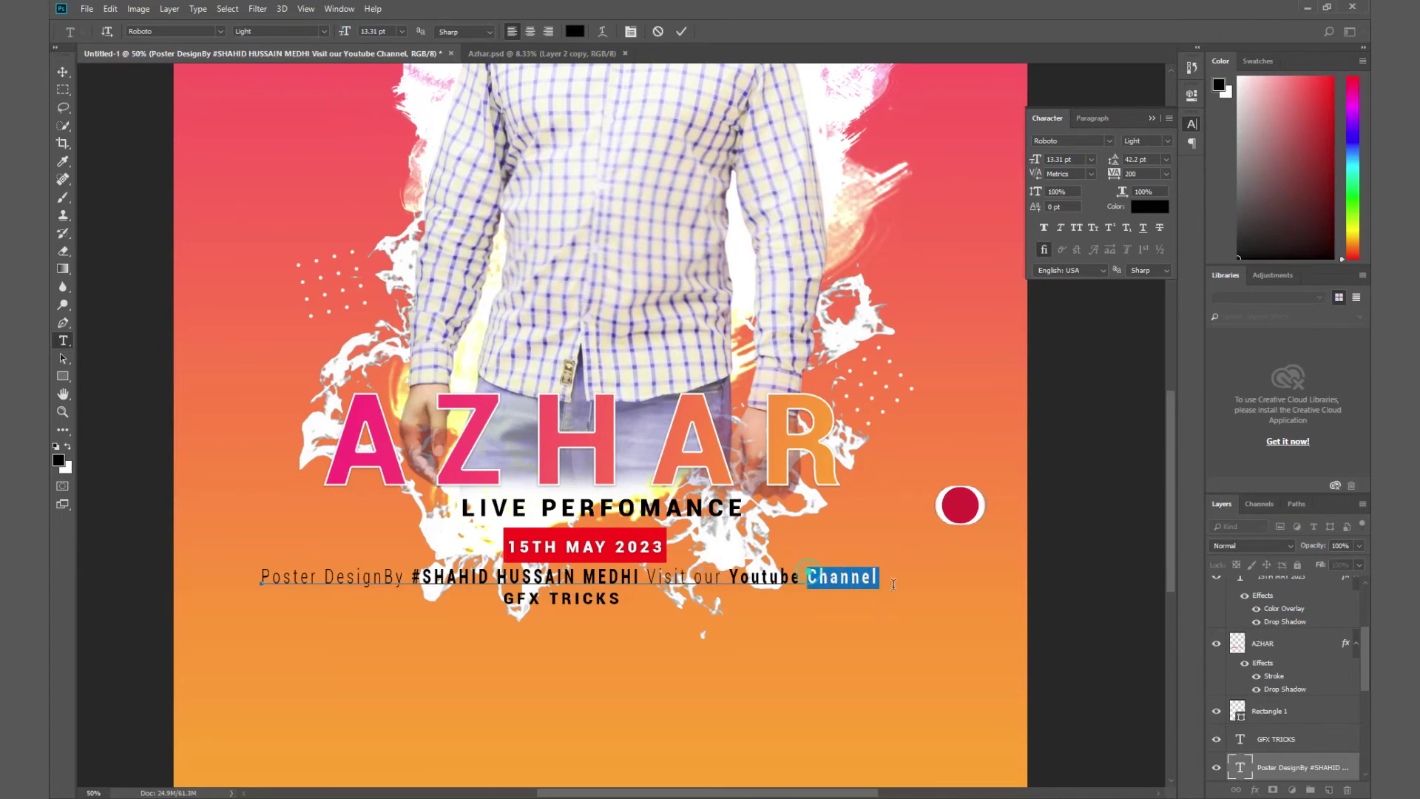
{"action": "left_click", "coordinate": [324, 33]}
{"action": "left_click", "coordinate": [306, 108]}
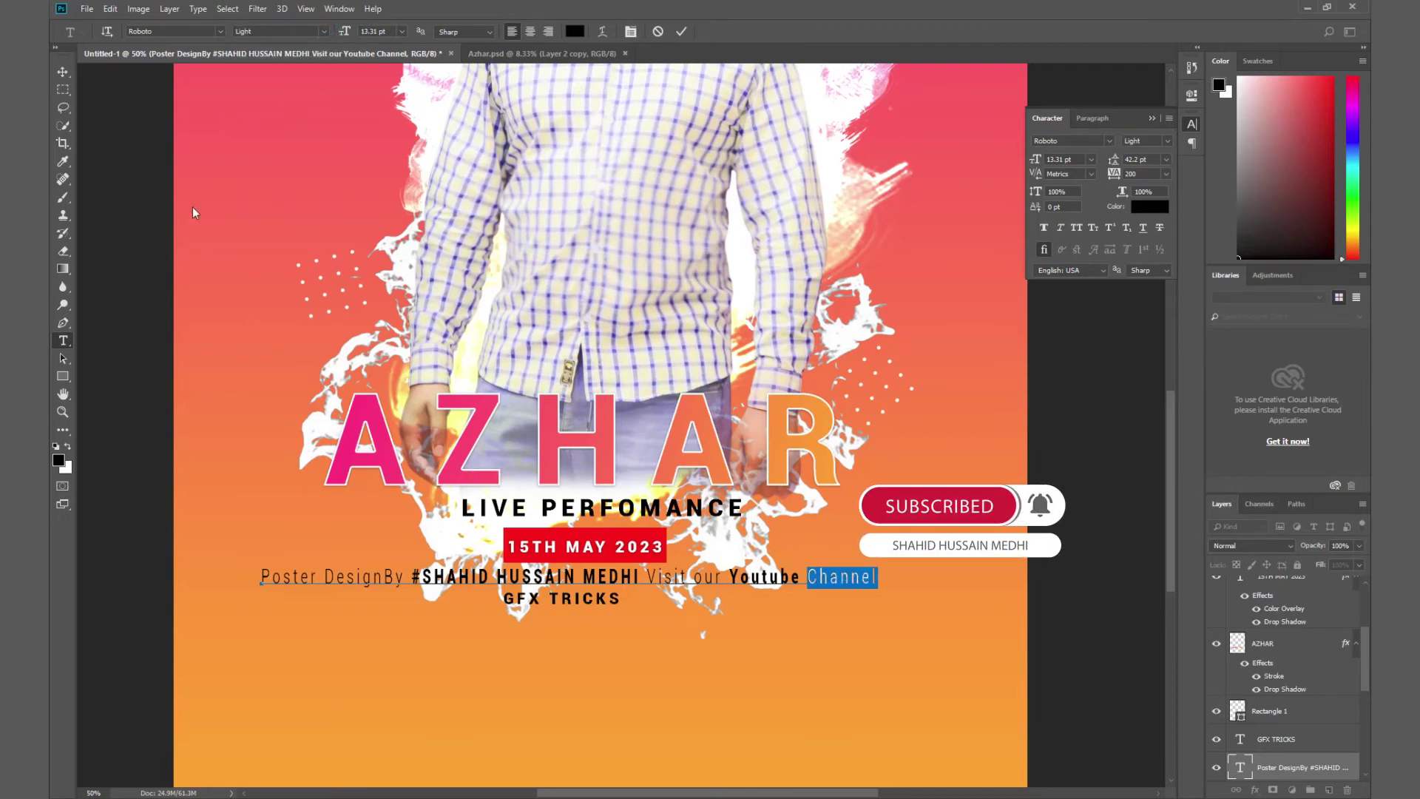
{"action": "left_click", "coordinate": [62, 72]}
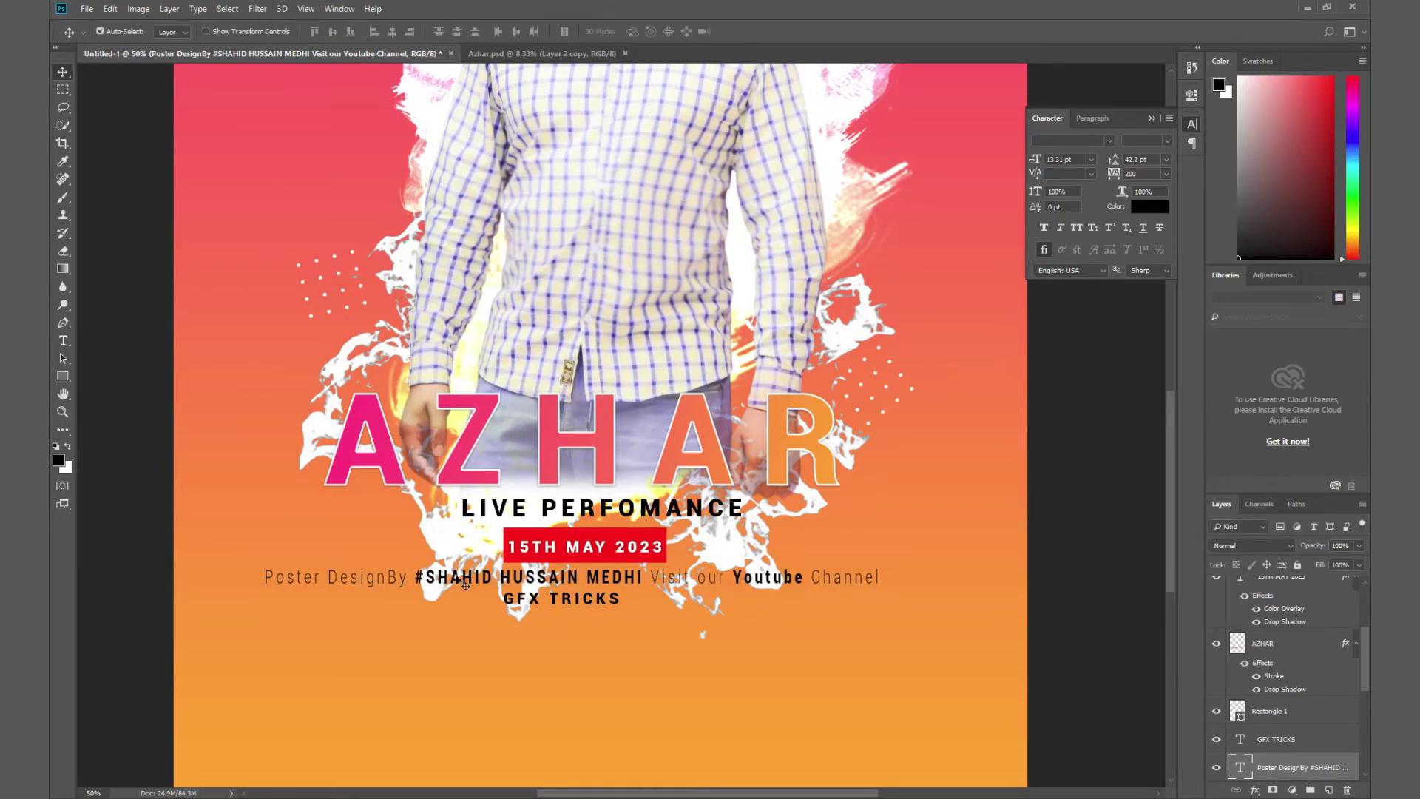
Colour the designer's name in the credit line #000000 black.
{"action": "left_click_drag", "start_coordinate": [416, 578], "coordinate": [631, 585]}
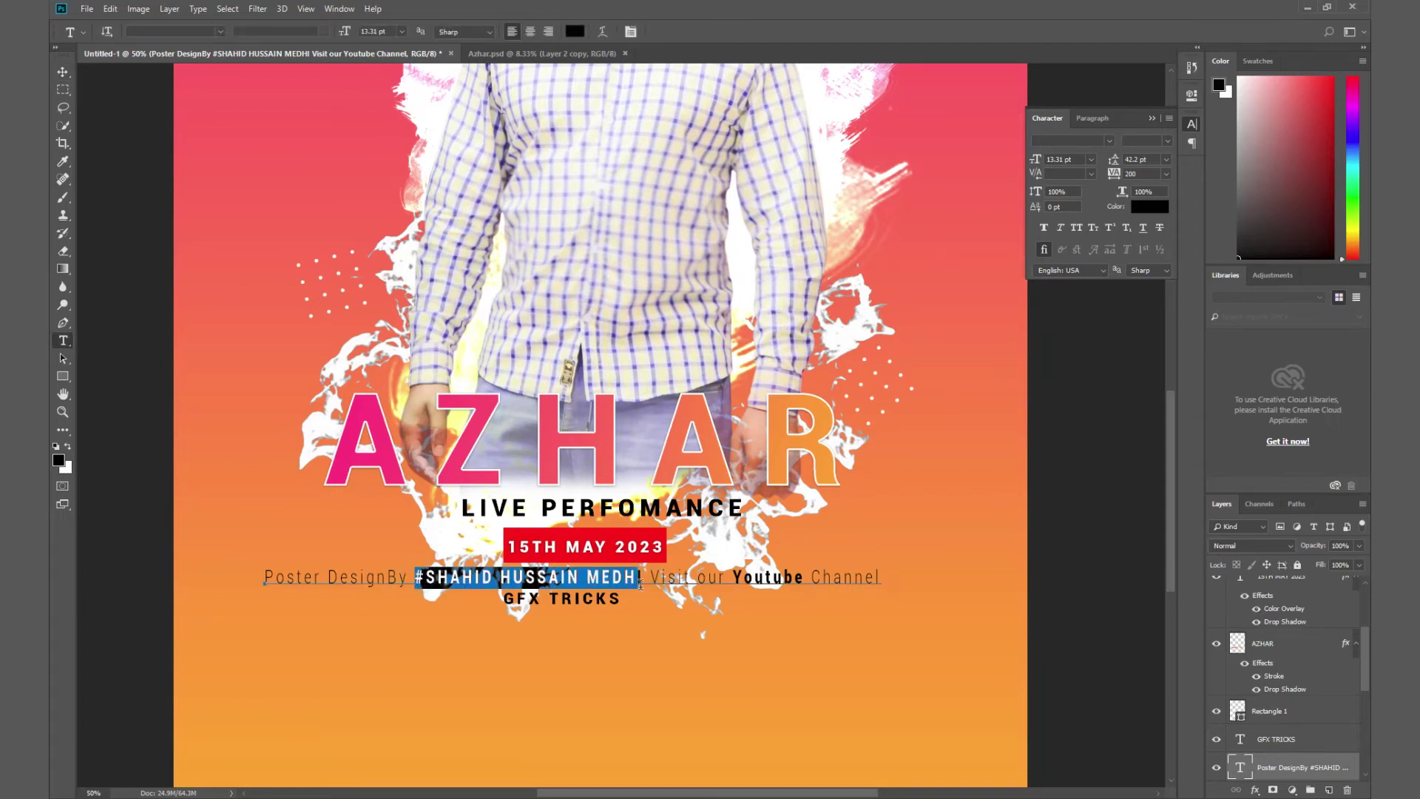
{"action": "left_click", "coordinate": [575, 31]}
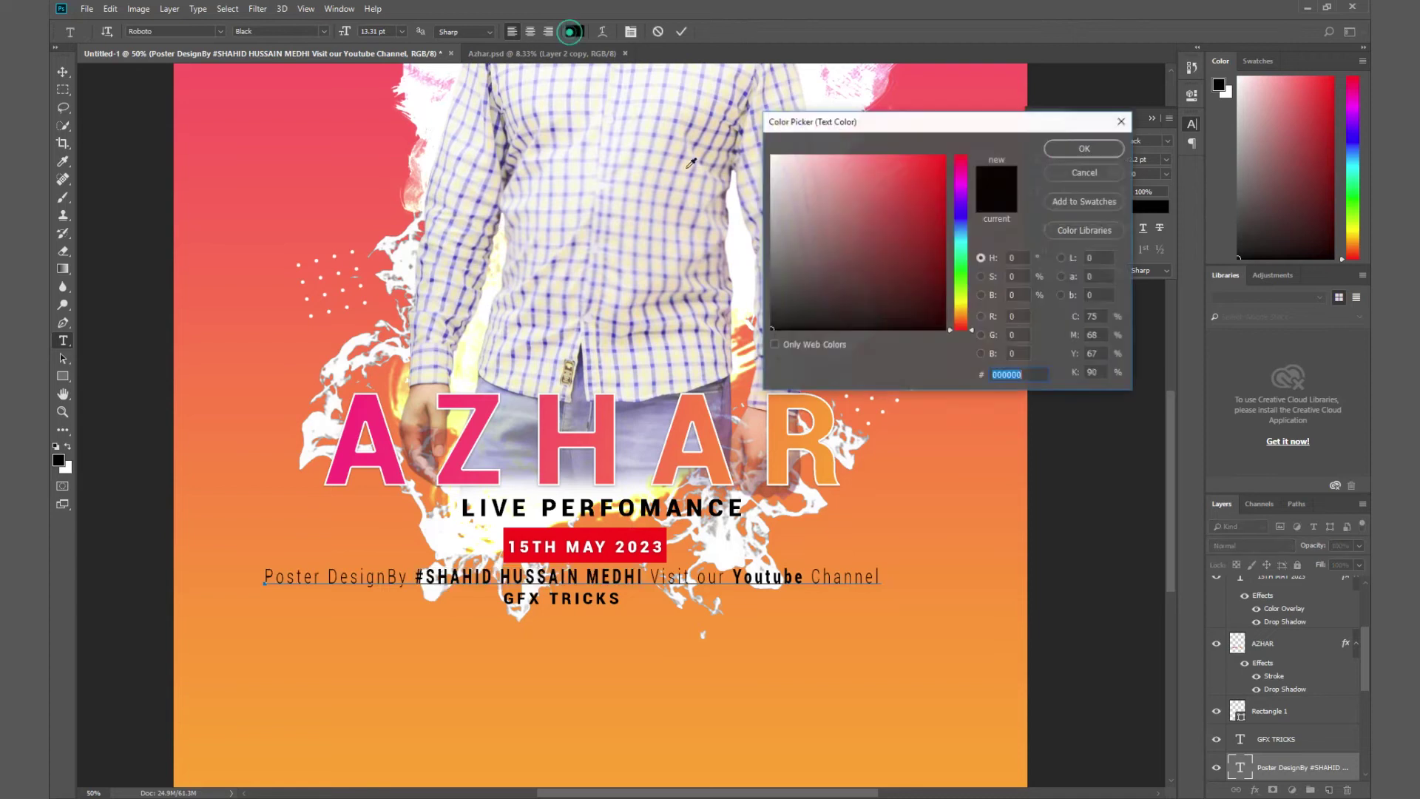
{"action": "left_click_drag", "start_coordinate": [805, 194], "coordinate": [766, 154]}
{"action": "type", "text": "000000"}
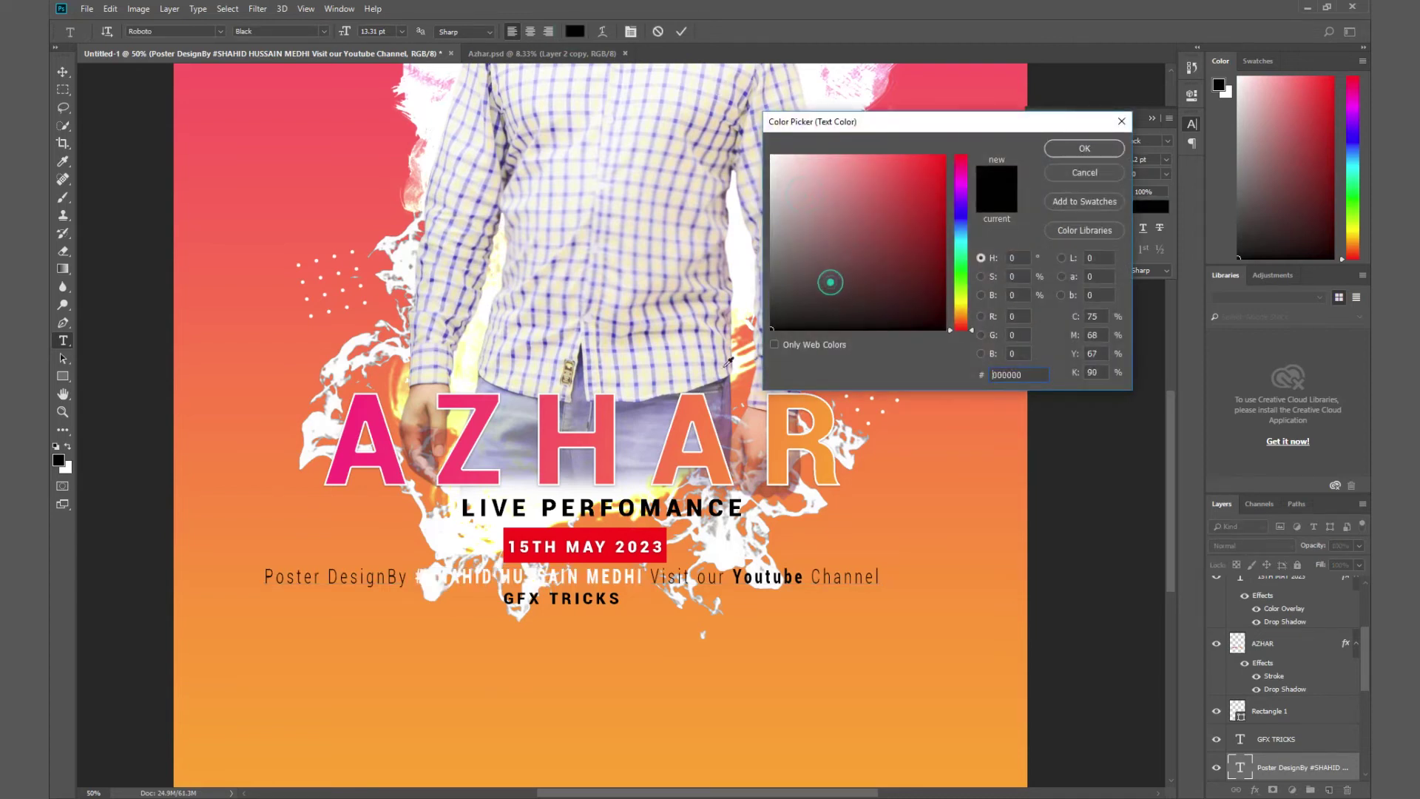
{"action": "left_click", "coordinate": [1088, 150]}
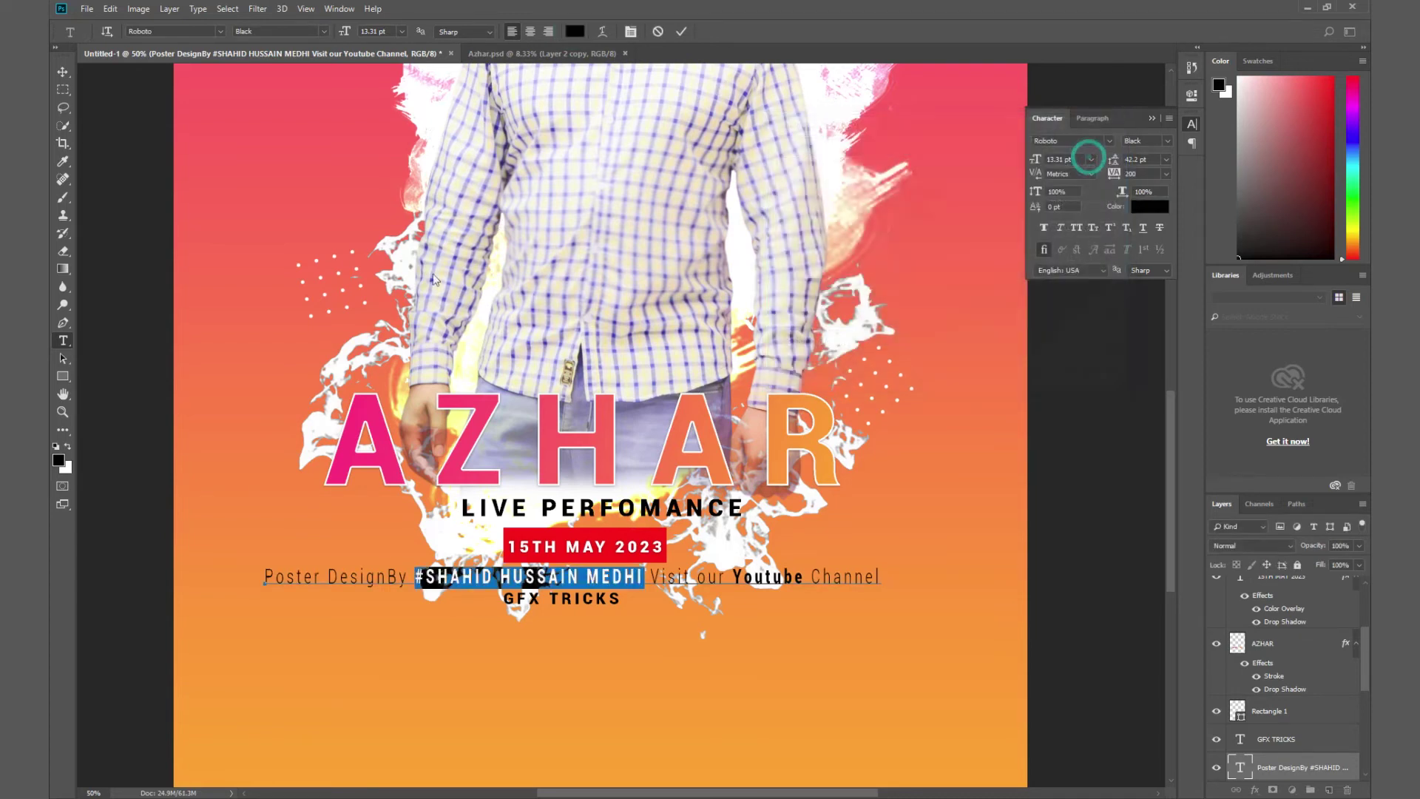
{"action": "left_click", "coordinate": [64, 73]}
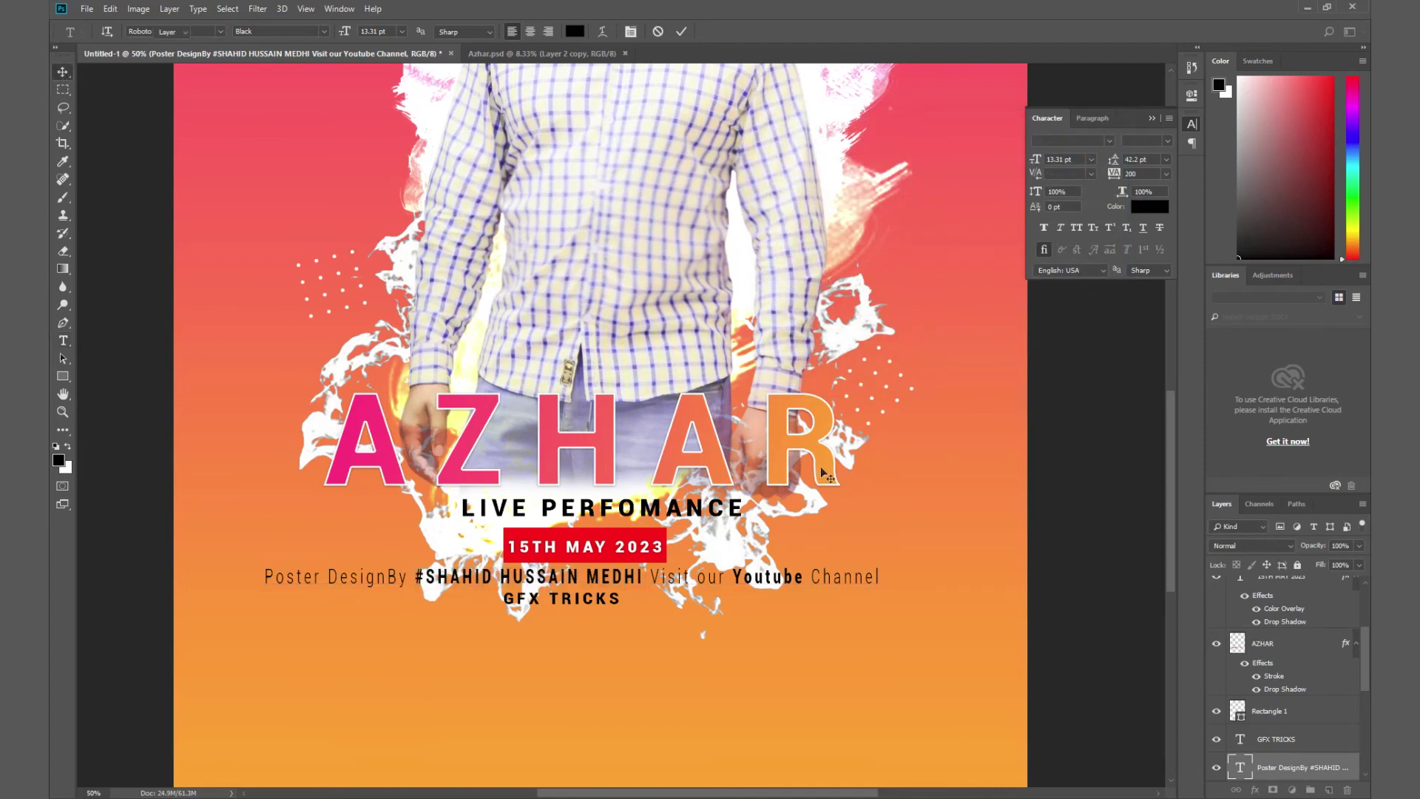
Nudge the credit line and GFX TRICKS slightly right, then reselect the credit line layer.
{"action": "key", "text": "ctrl+minus"}
{"action": "key", "text": "ctrl+minus"}
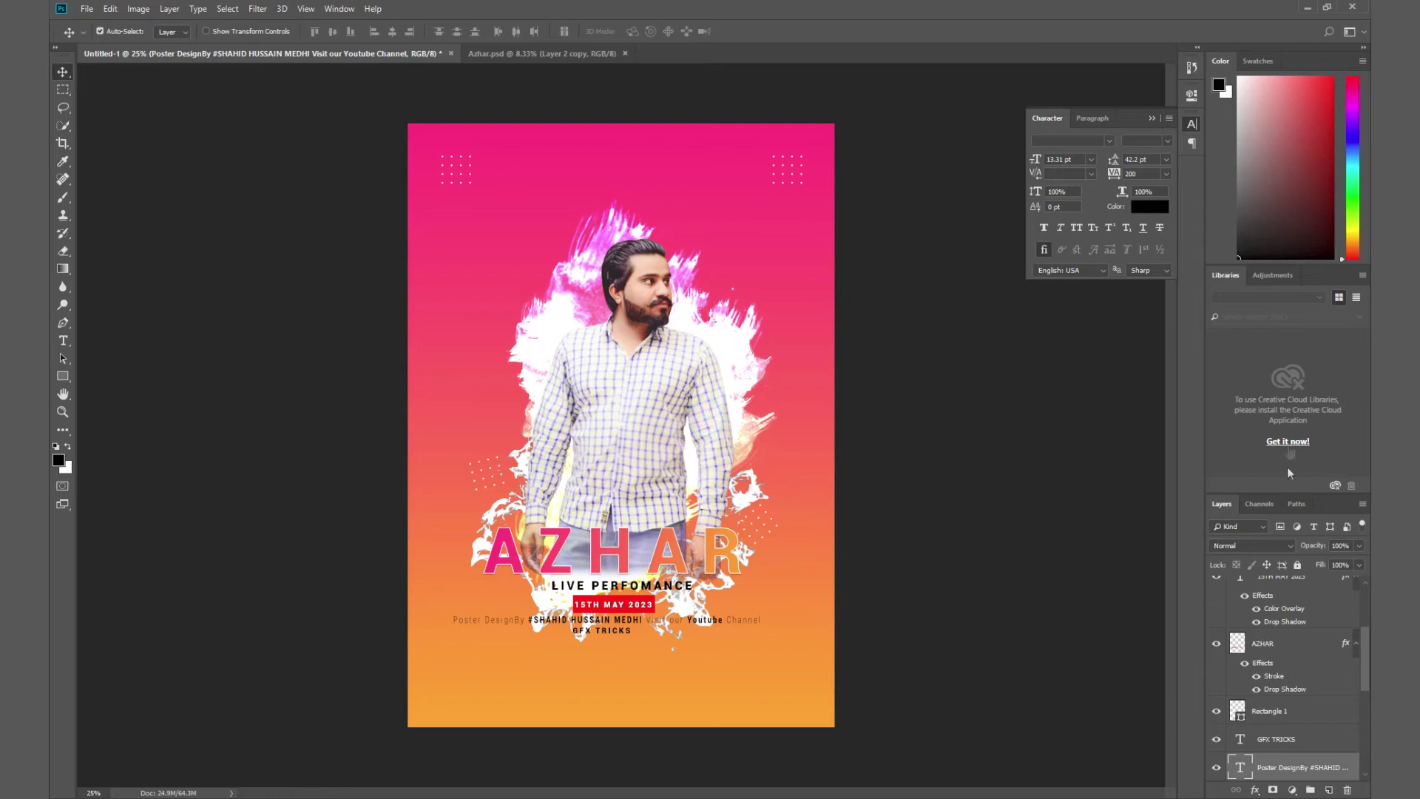
{"action": "left_click_drag", "start_coordinate": [1293, 492], "coordinate": [1286, 191]}
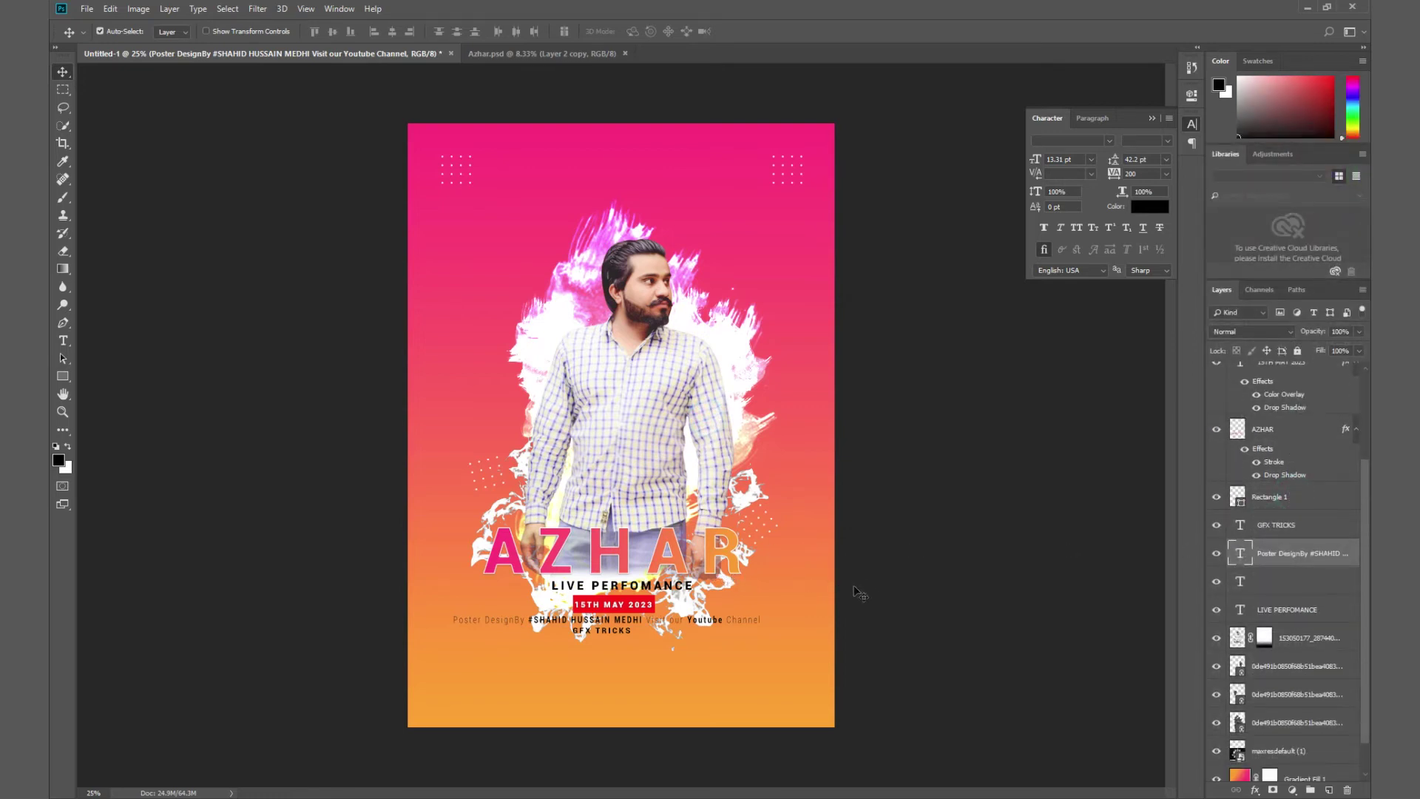
{"action": "right_click", "coordinate": [746, 623]}
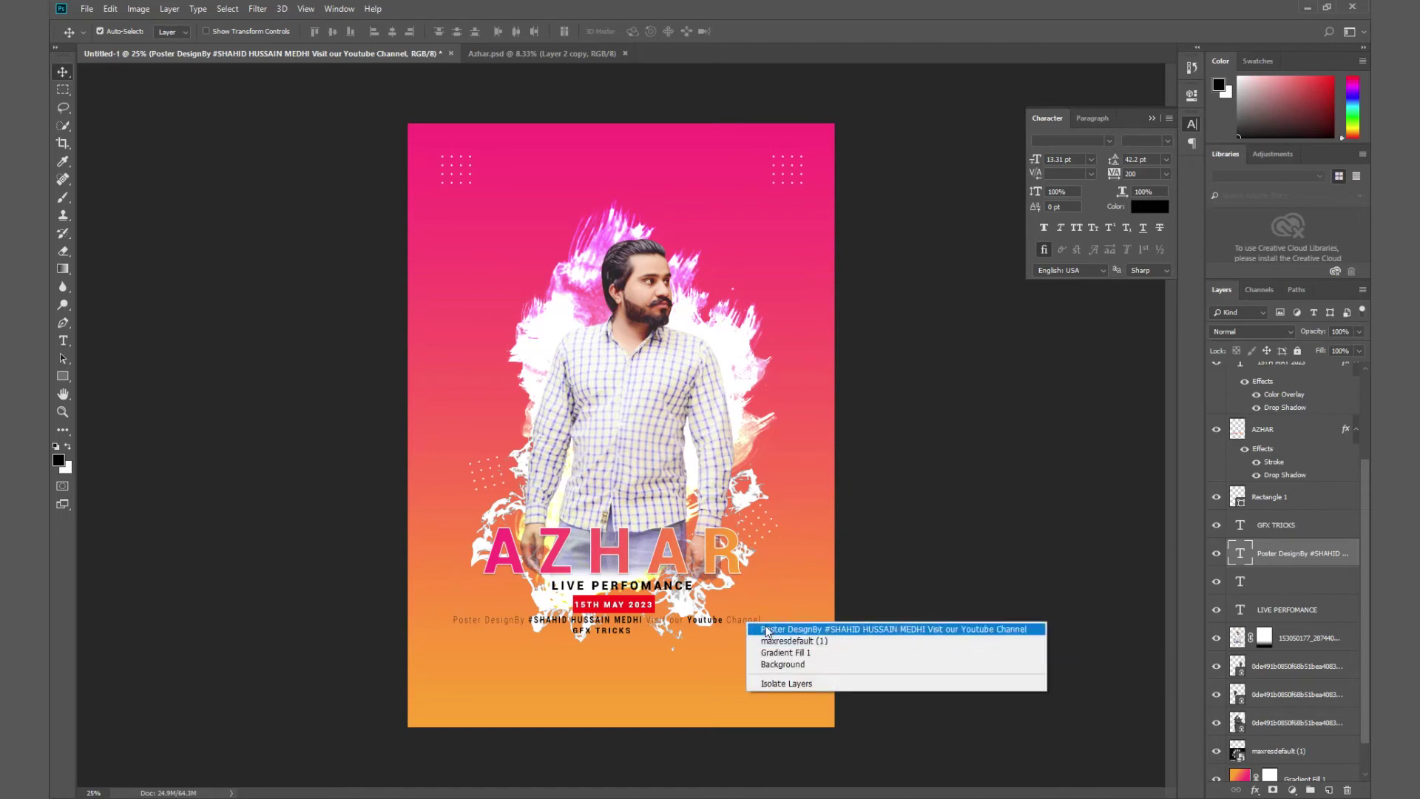
{"action": "left_click", "coordinate": [766, 627]}
{"action": "left_click_drag", "start_coordinate": [765, 632], "coordinate": [770, 635]}
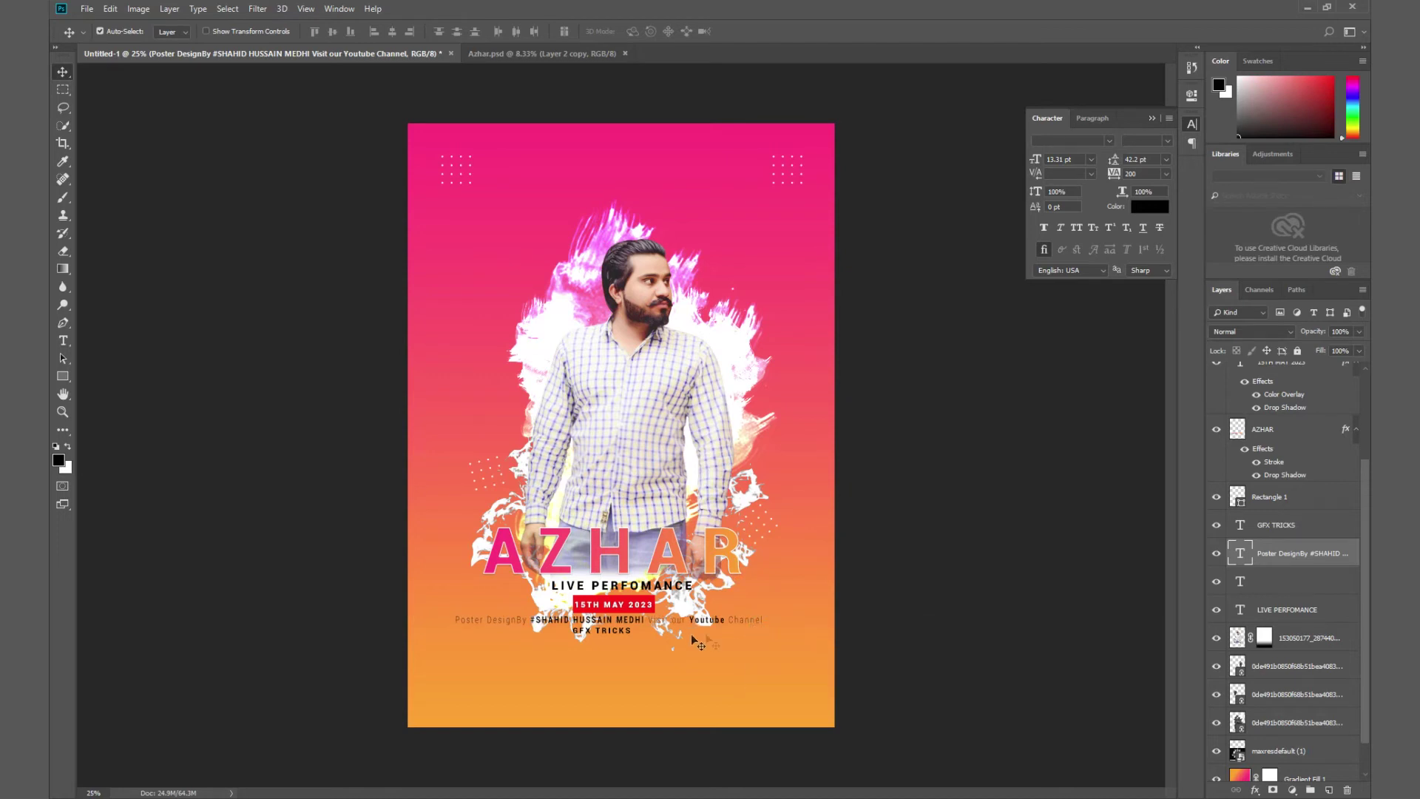
{"action": "right_click", "coordinate": [618, 633]}
{"action": "left_click", "coordinate": [635, 638]}
{"action": "left_click_drag", "start_coordinate": [635, 641], "coordinate": [637, 644]}
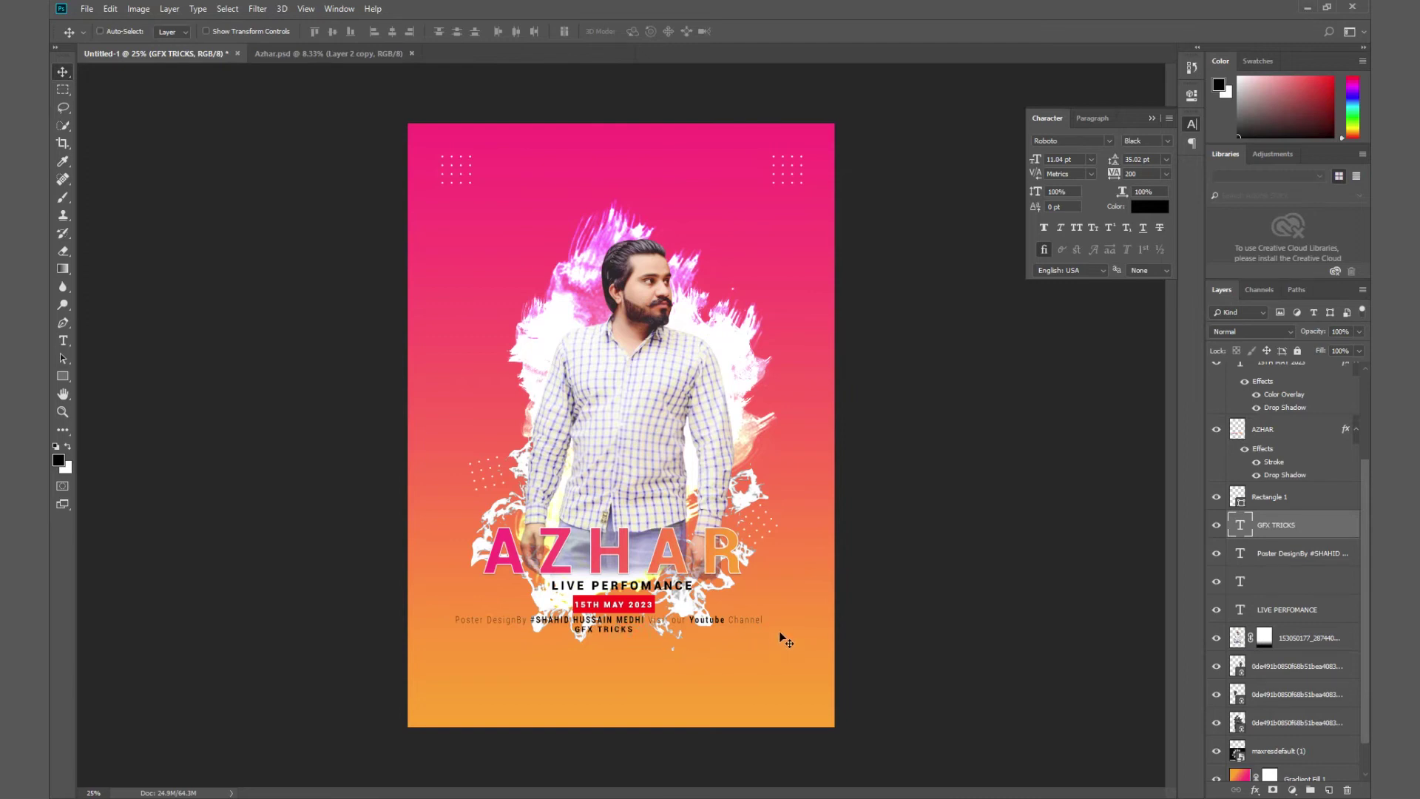
{"action": "key", "text": "ctrl+plus"}
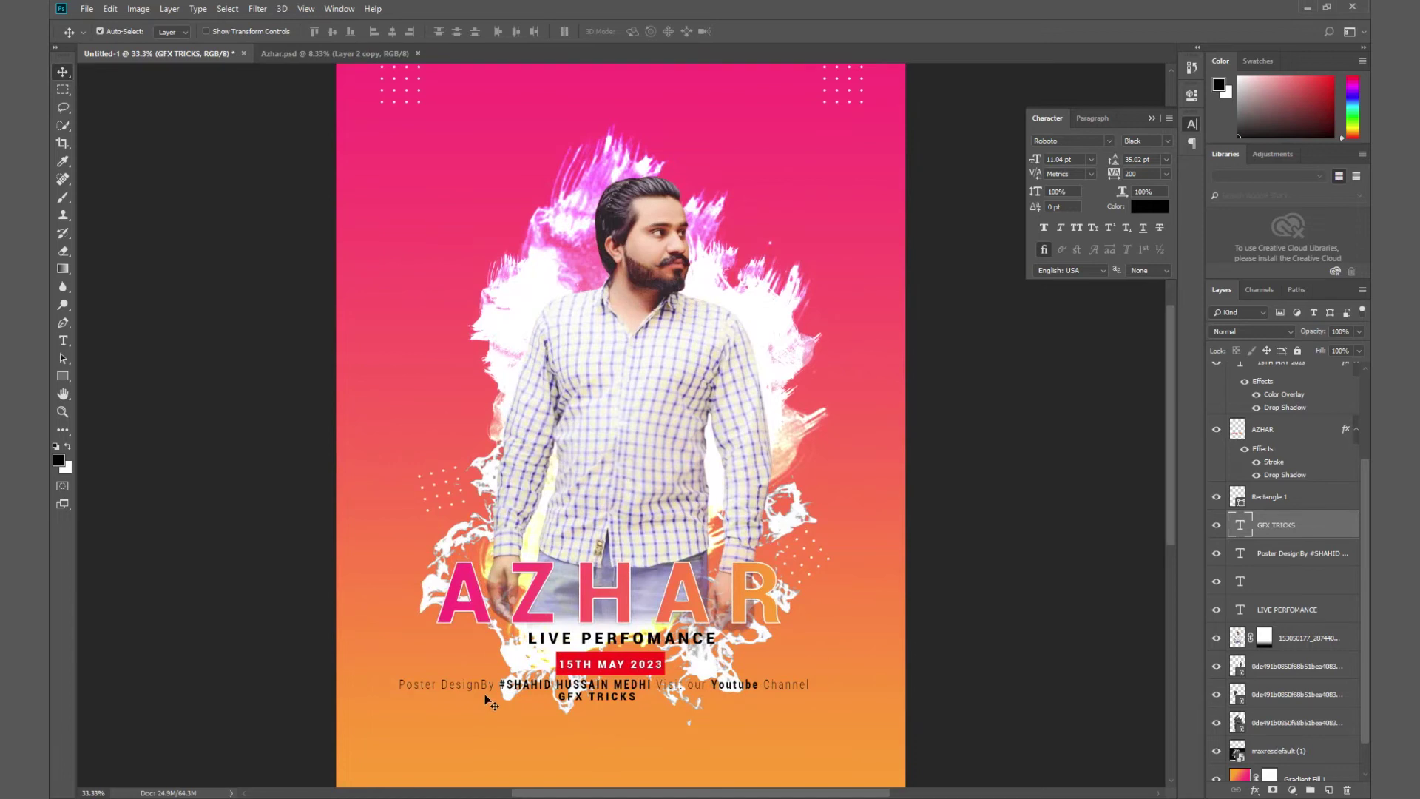
{"action": "right_click", "coordinate": [486, 690]}
{"action": "left_click", "coordinate": [511, 695]}
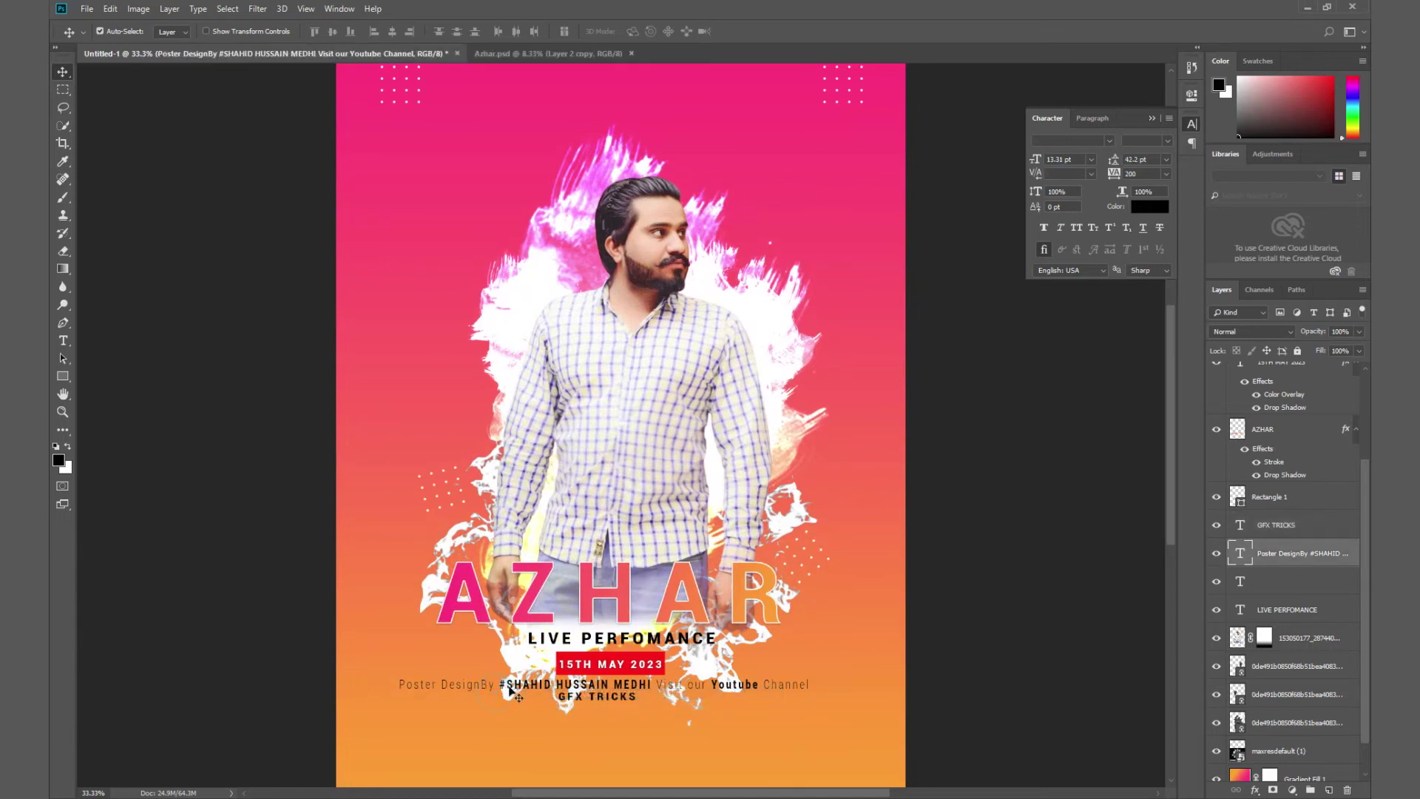
Make 'Poster DesignBy' white in the credit line.
{"action": "key", "text": "t"}
{"action": "left_click_drag", "start_coordinate": [493, 684], "coordinate": [418, 677]}
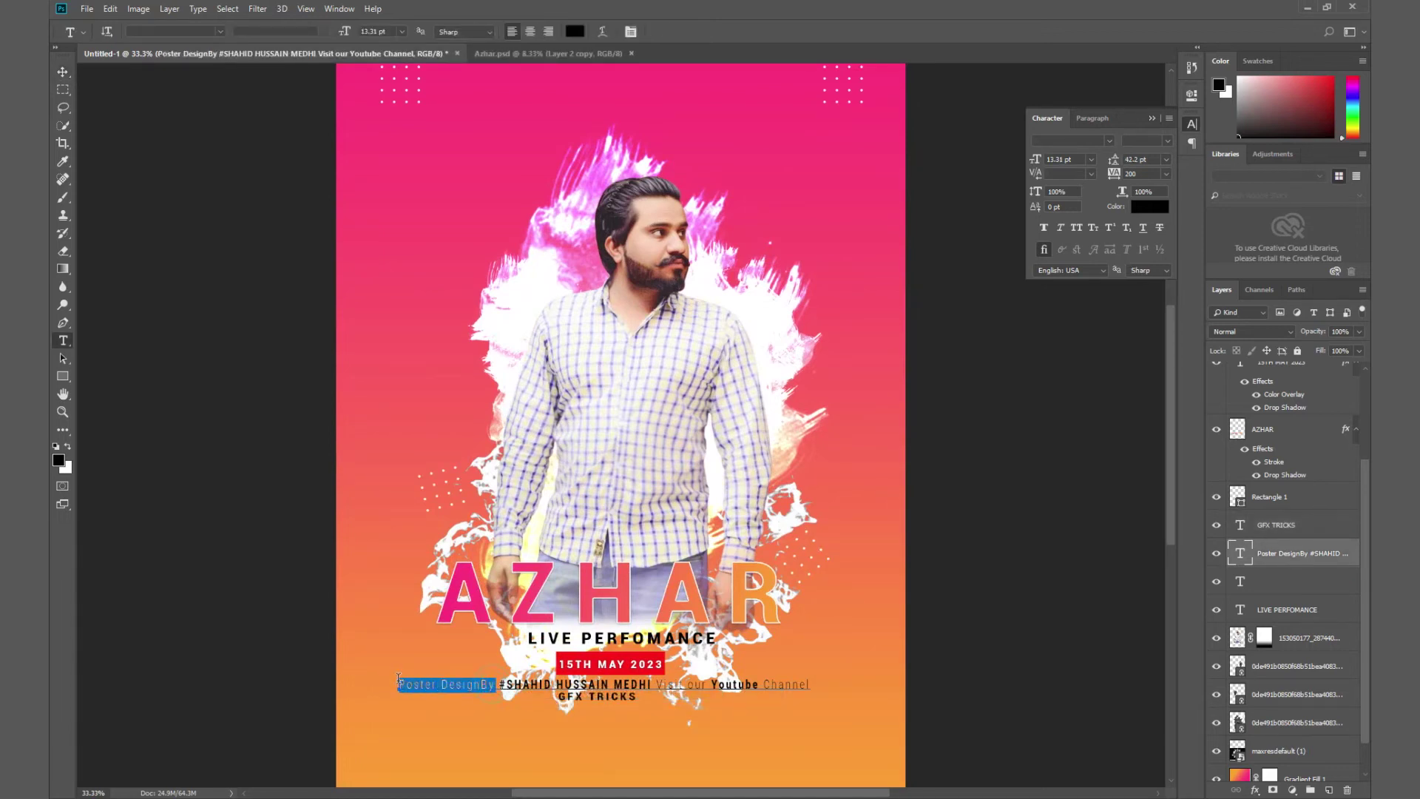
{"action": "left_click", "coordinate": [579, 34]}
{"action": "left_click_drag", "start_coordinate": [803, 214], "coordinate": [736, 99]}
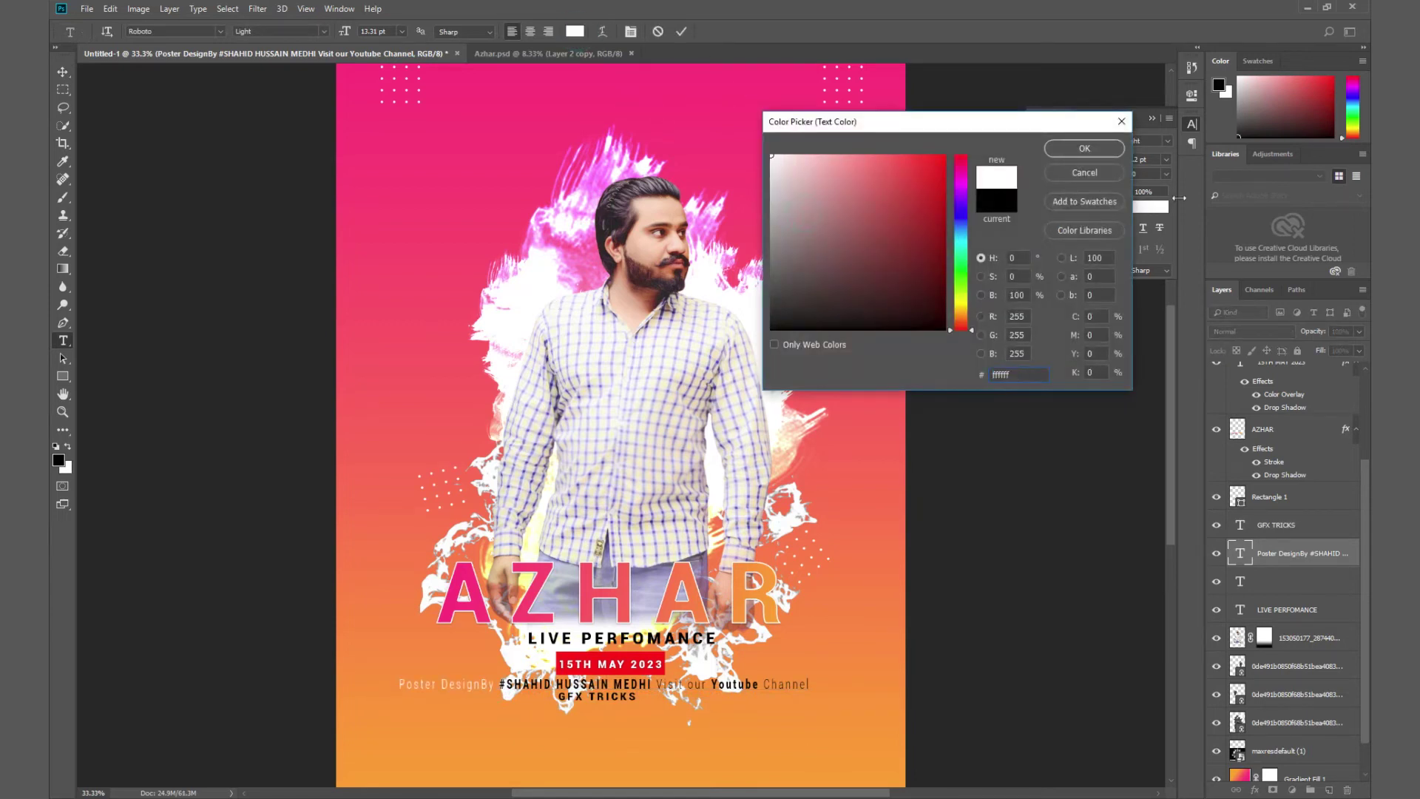
{"action": "left_click", "coordinate": [1085, 148]}
Make 'Visit our' and 'Channel' white, then commit and zoom to the whole poster.
{"action": "left_click_drag", "start_coordinate": [656, 684], "coordinate": [707, 685]}
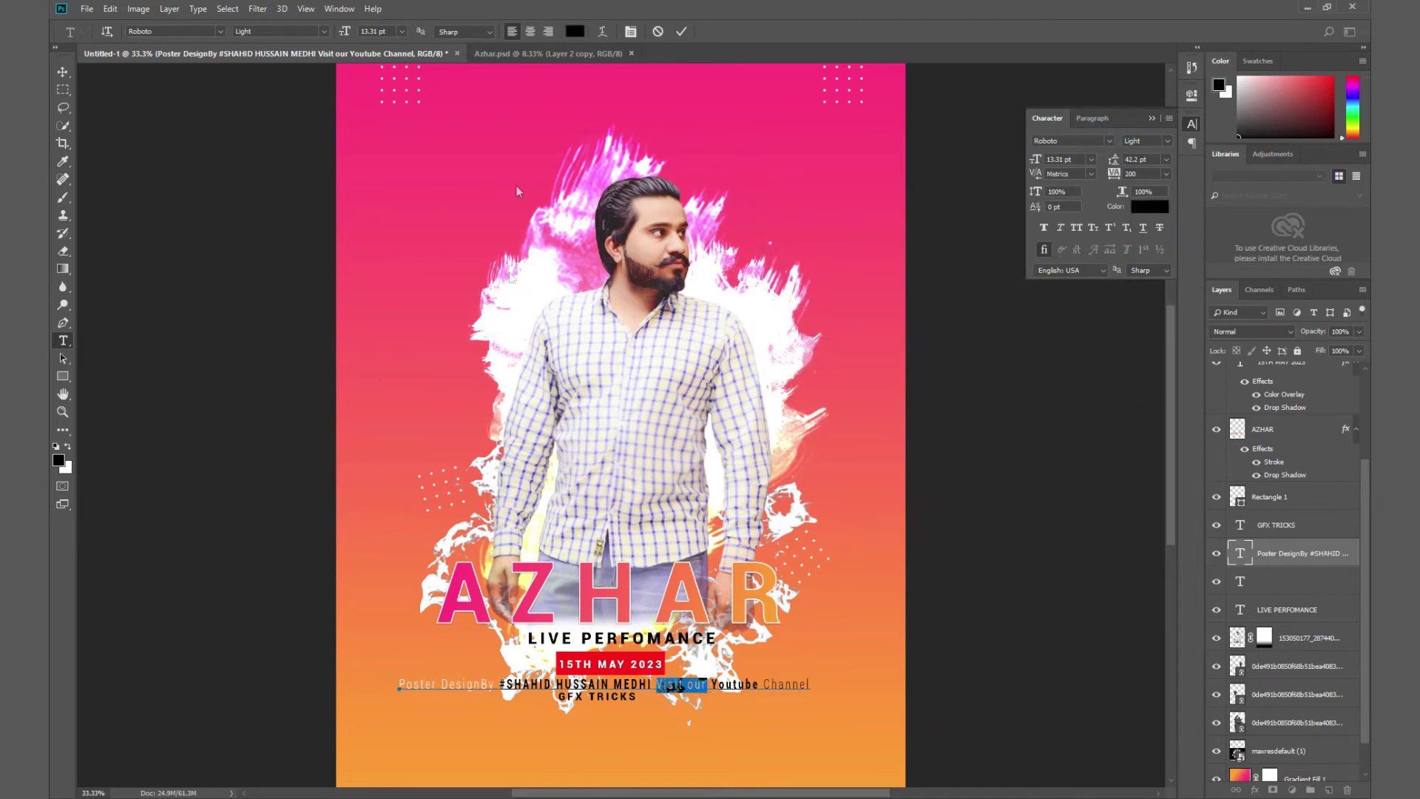
{"action": "left_click", "coordinate": [574, 31]}
{"action": "left_click", "coordinate": [773, 157]}
{"action": "left_click", "coordinate": [1084, 148]}
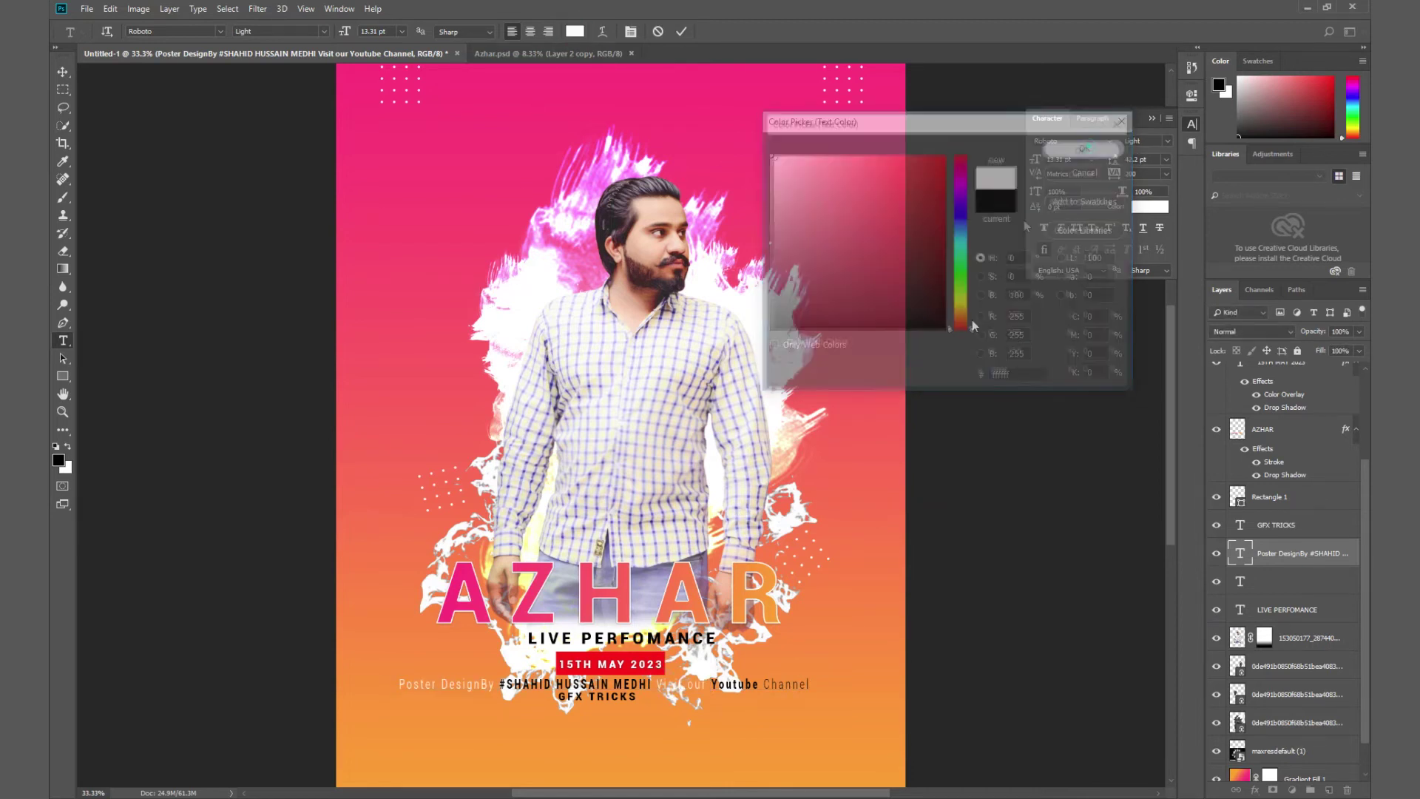
{"action": "left_click_drag", "start_coordinate": [767, 685], "coordinate": [833, 684]}
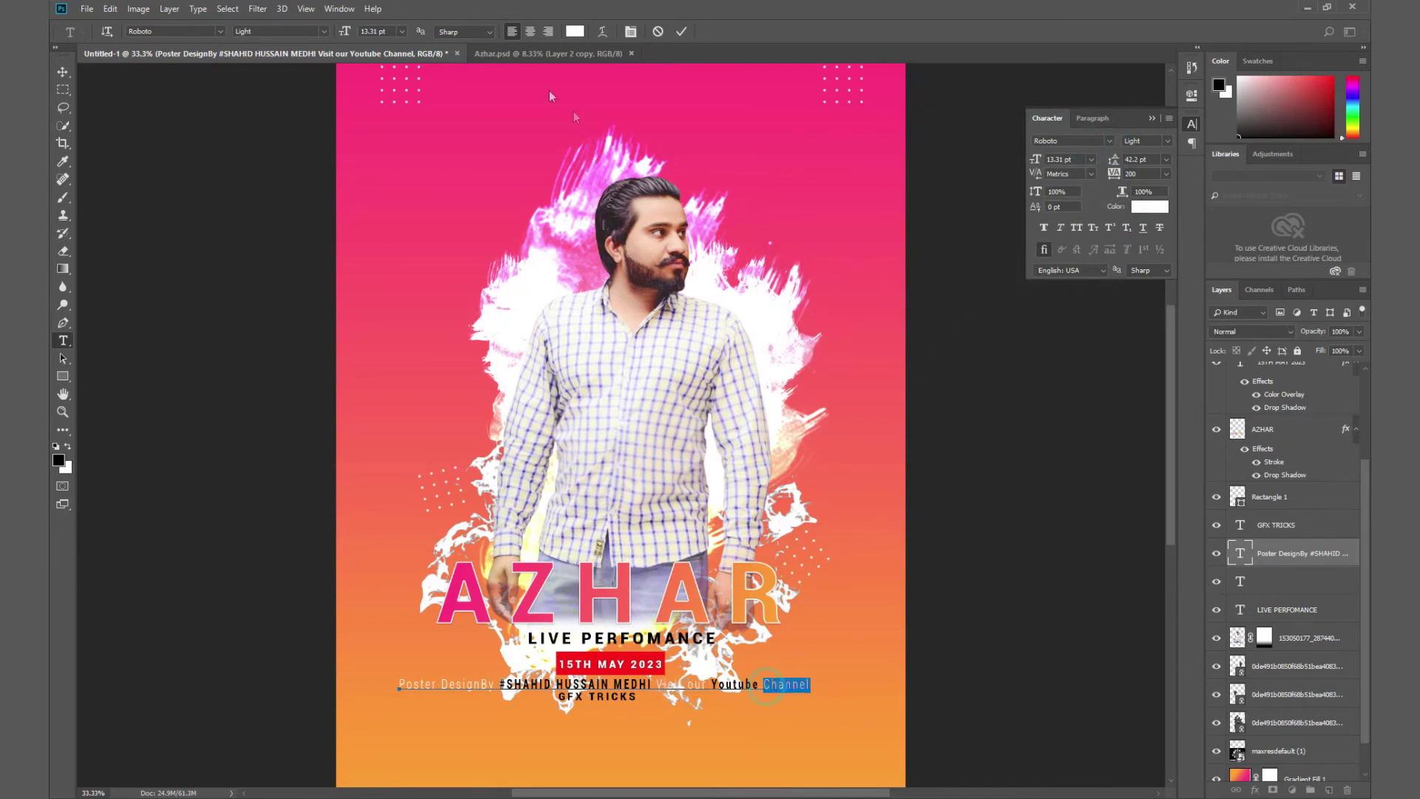
{"action": "left_click", "coordinate": [574, 31]}
{"action": "left_click", "coordinate": [771, 156]}
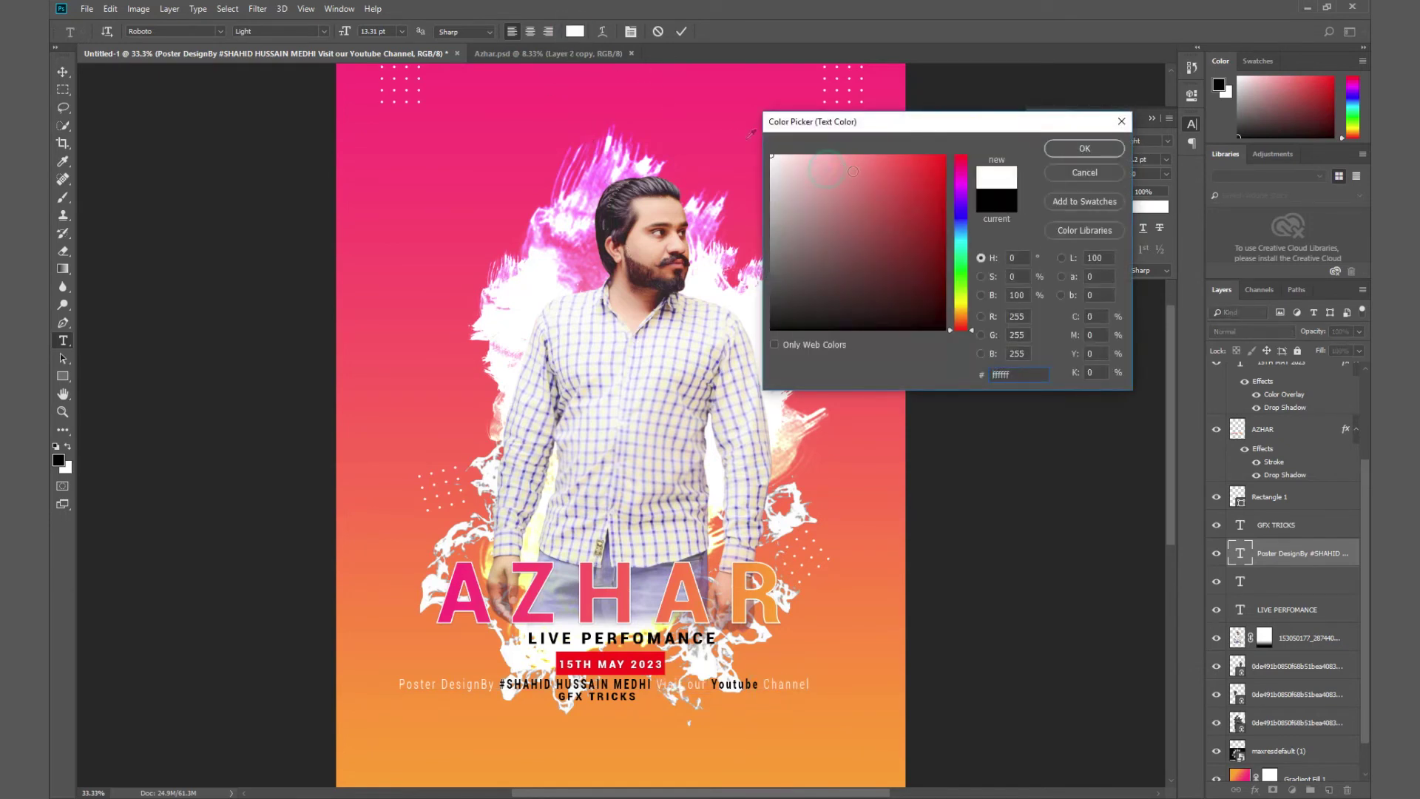
{"action": "left_click", "coordinate": [1085, 150]}
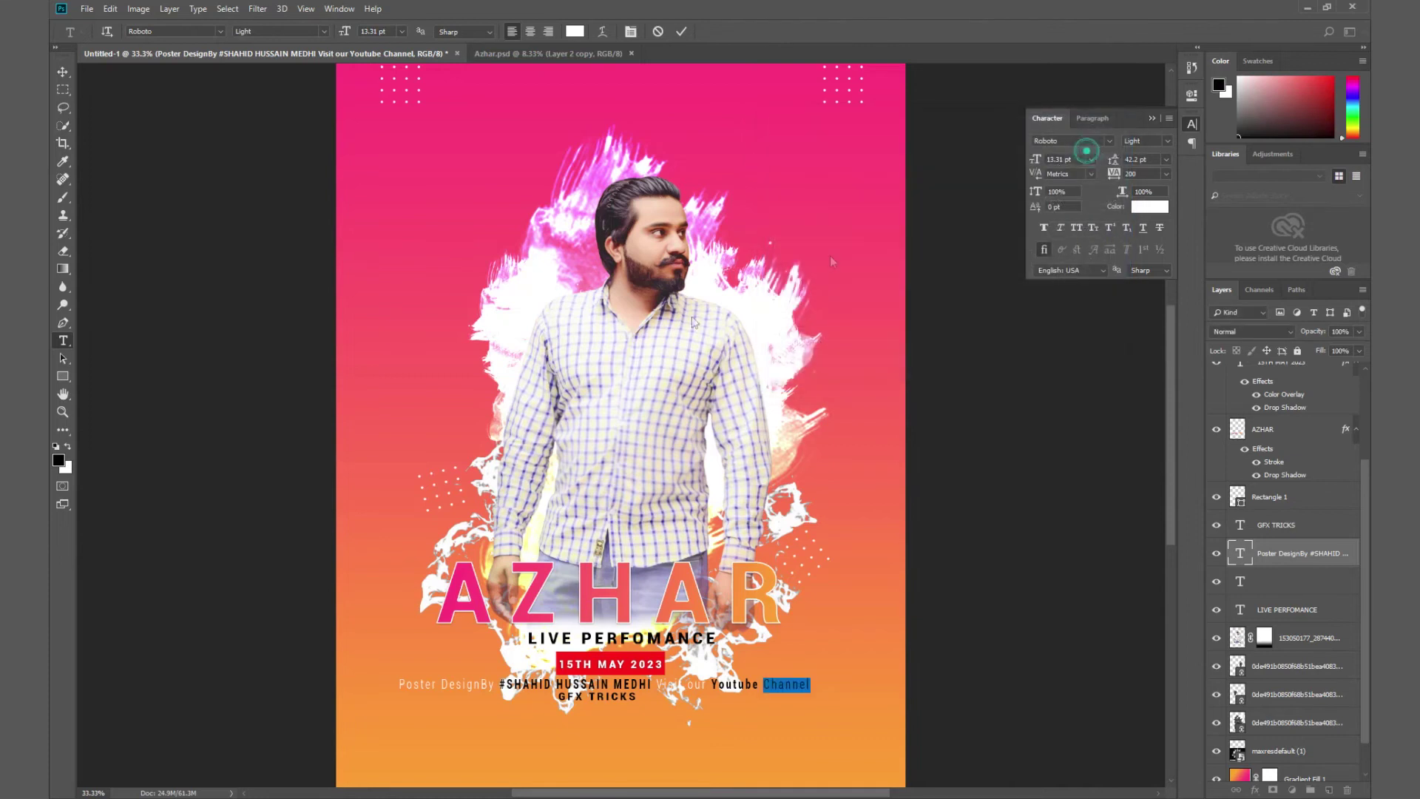
{"action": "left_click", "coordinate": [62, 72]}
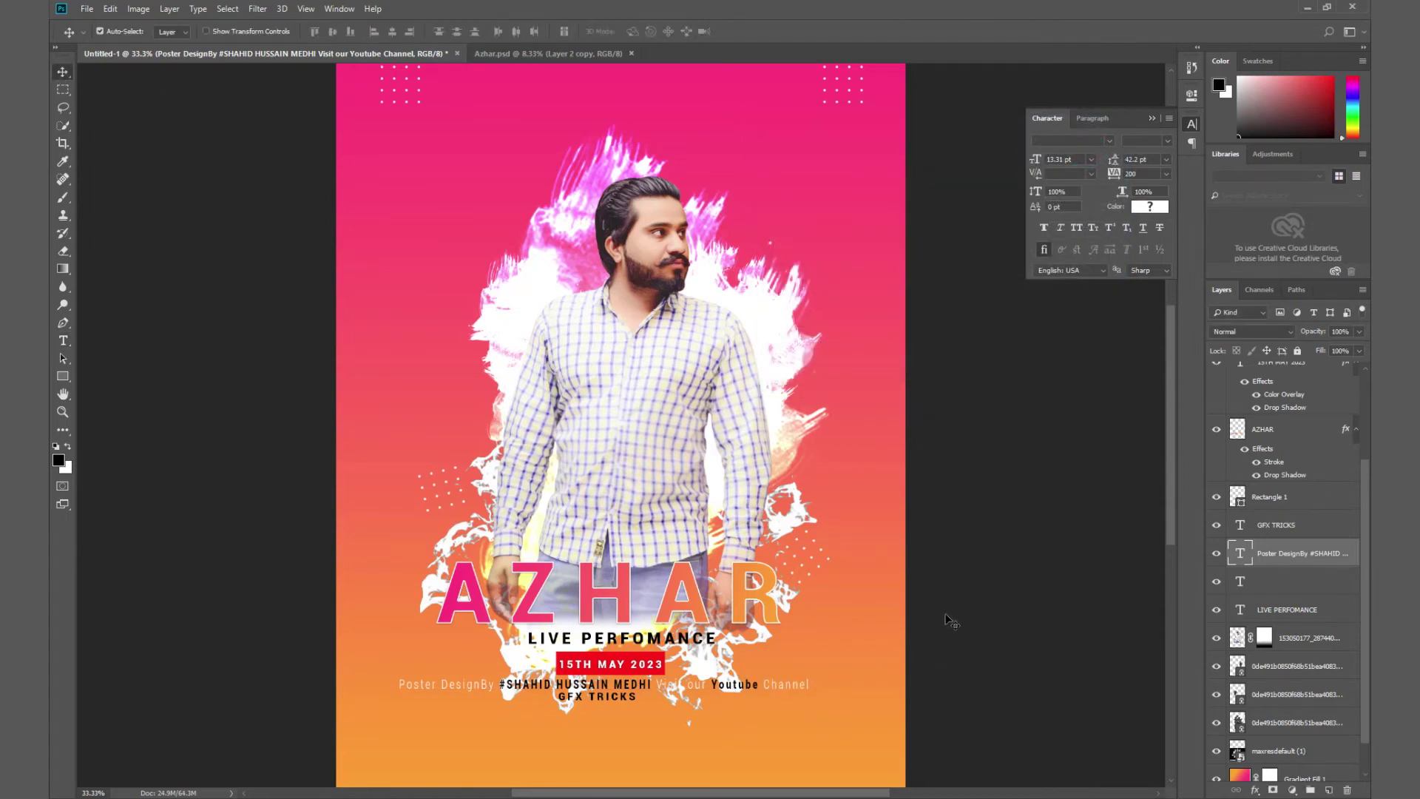
{"action": "key", "text": "ctrl+plus"}
{"action": "key", "text": "ctrl+minus"}
{"action": "key", "text": "ctrl+minus"}
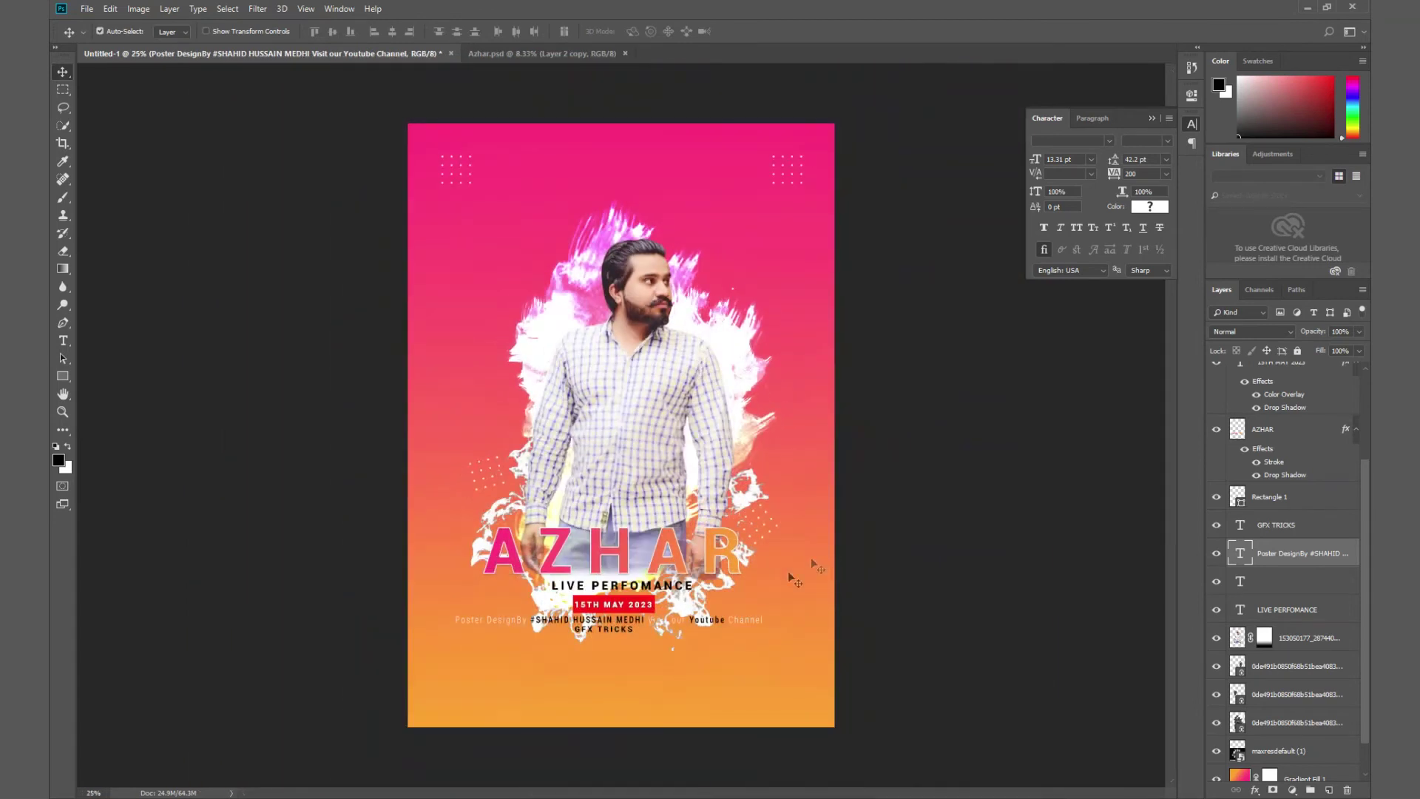
Select the maxresdefault (1) photo layer in the Layers panel.
{"action": "right_click", "coordinate": [751, 497]}
{"action": "left_click", "coordinate": [760, 502]}
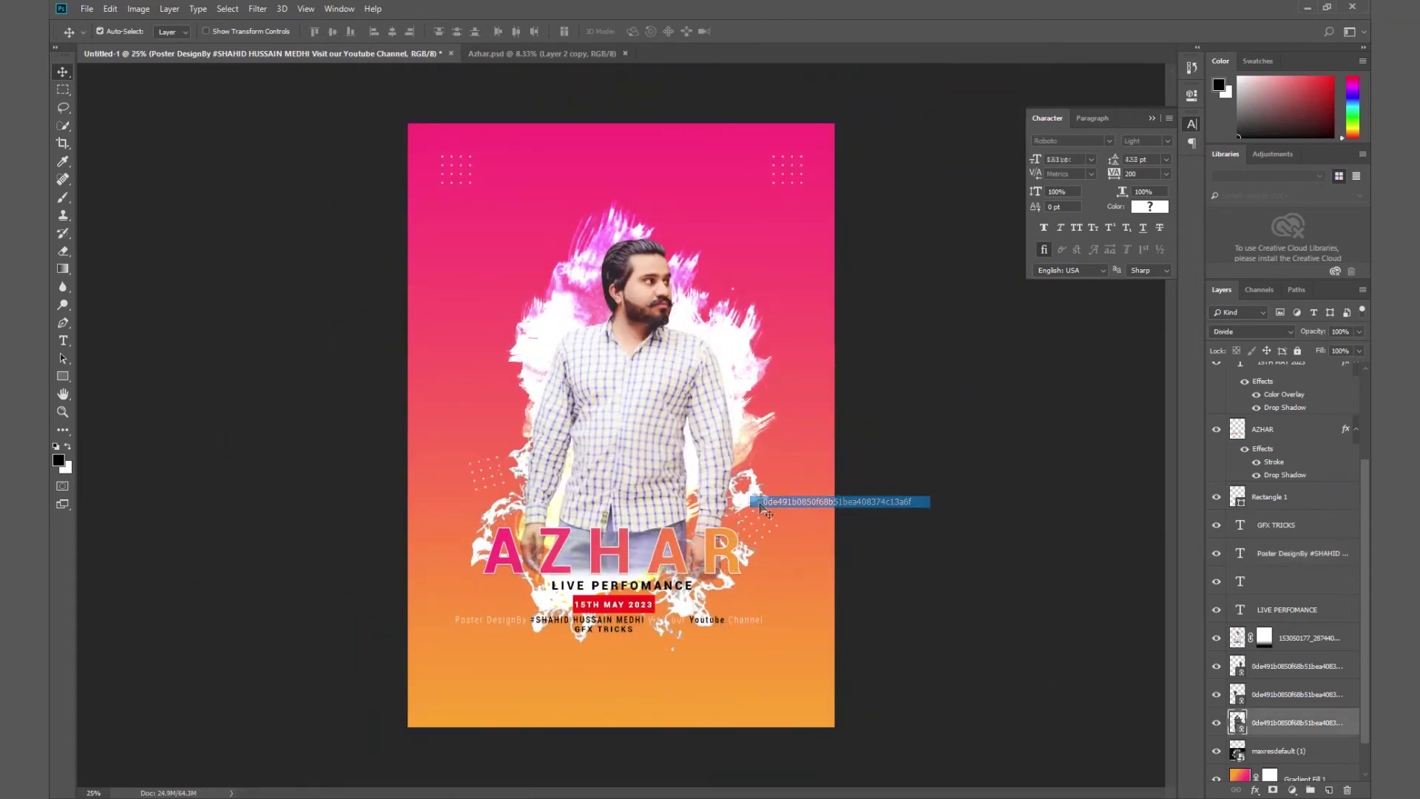
{"action": "scroll", "coordinate": [1291, 688], "scroll_direction": "down", "scroll_amount": 2}
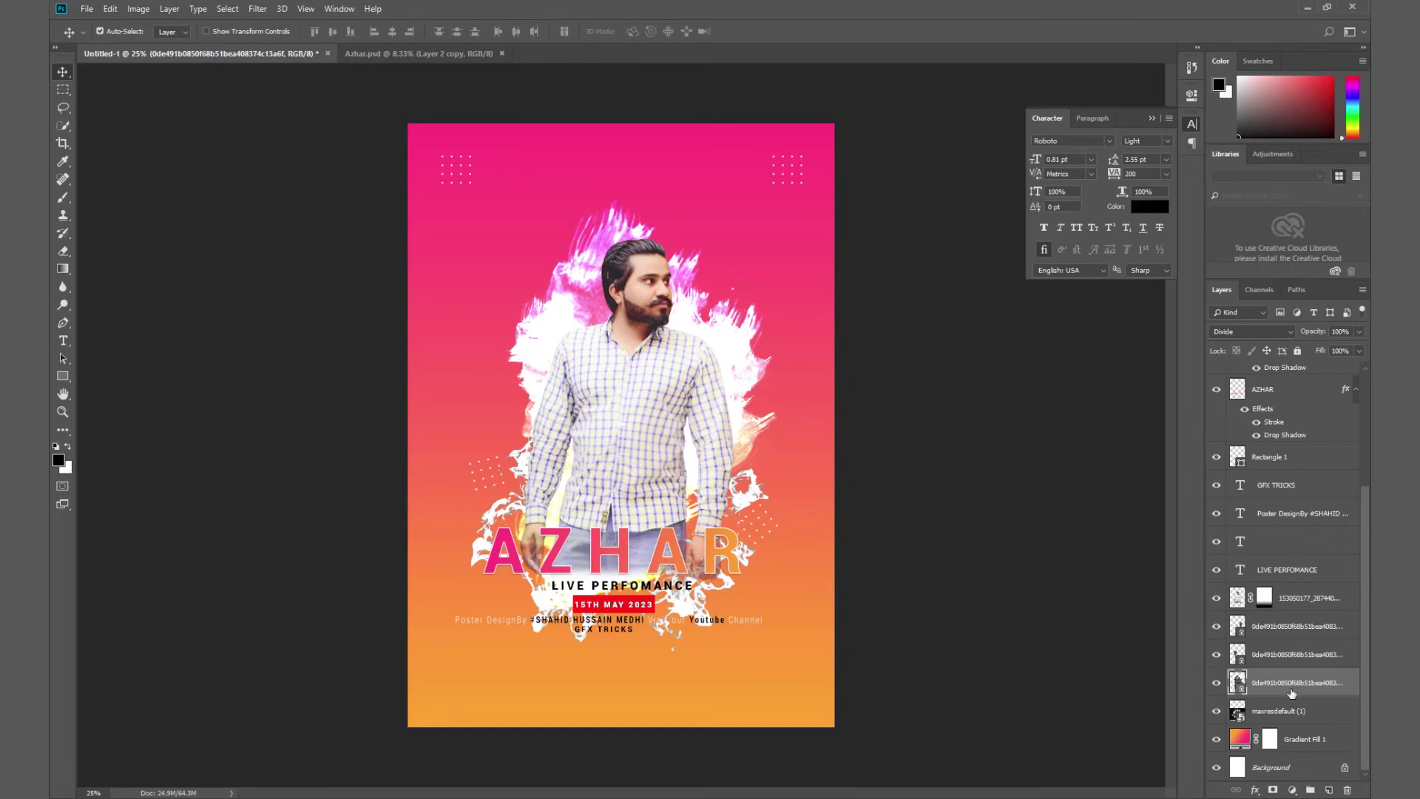
{"action": "left_click", "coordinate": [1291, 711]}
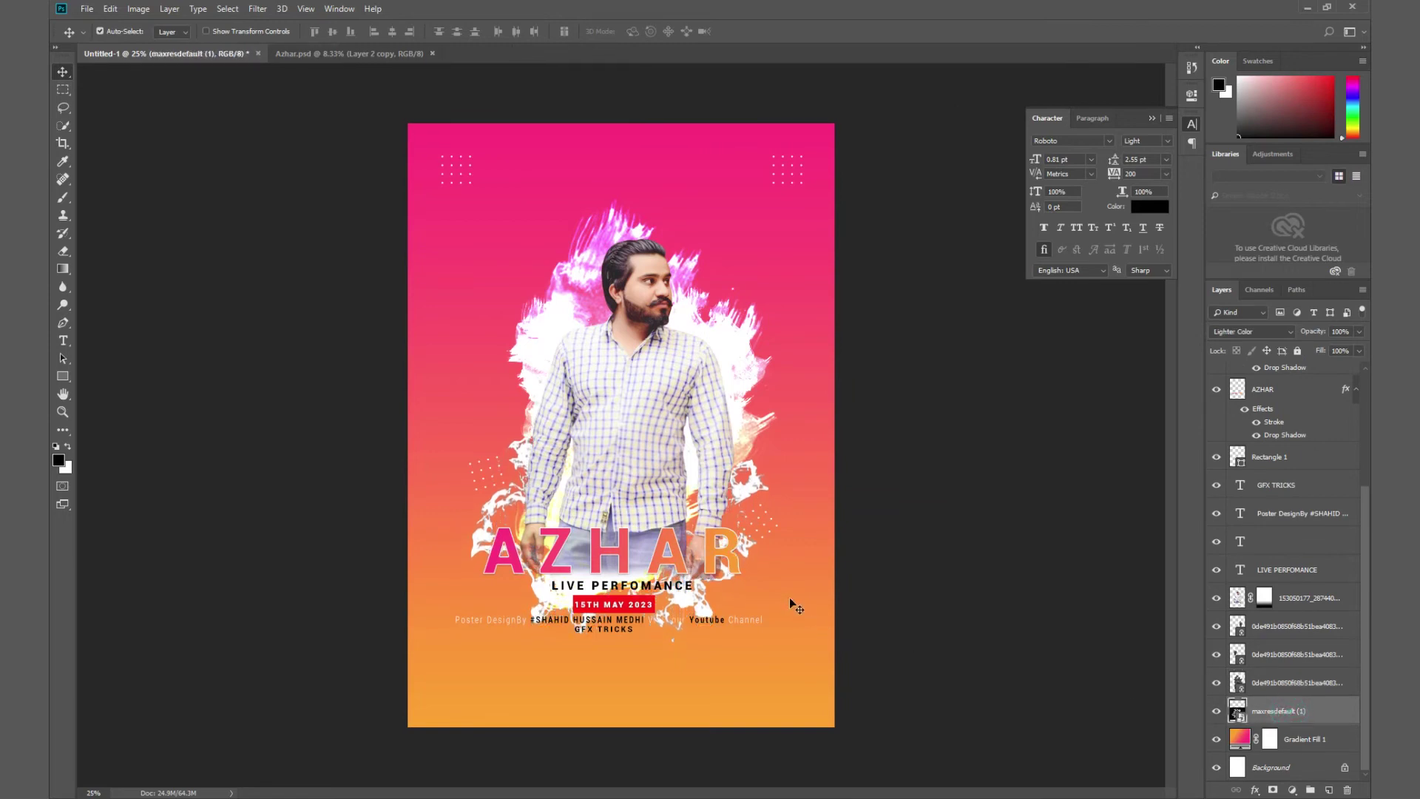
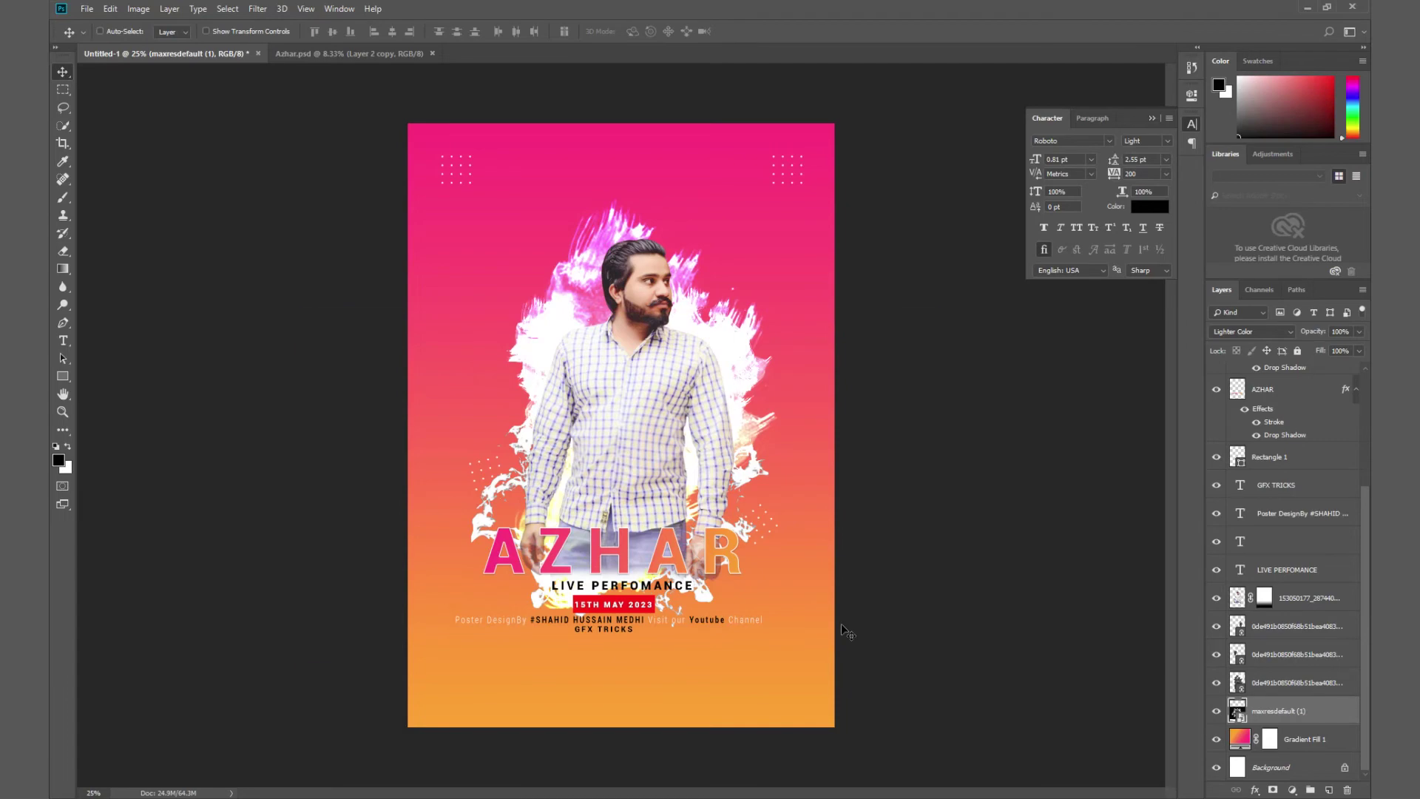
Rasterize the man's photo layer and erase the white splatter near his wrist.
{"action": "scroll", "coordinate": [843, 630], "scroll_direction": "up", "scroll_amount": 1}
{"action": "scroll", "coordinate": [814, 591], "scroll_direction": "up", "scroll_amount": 1}
{"action": "scroll", "coordinate": [777, 518], "scroll_direction": "up", "scroll_amount": 1}
{"action": "scroll", "coordinate": [749, 457], "scroll_direction": "up", "scroll_amount": 1}
{"action": "scroll", "coordinate": [833, 563], "scroll_direction": "up", "scroll_amount": 1}
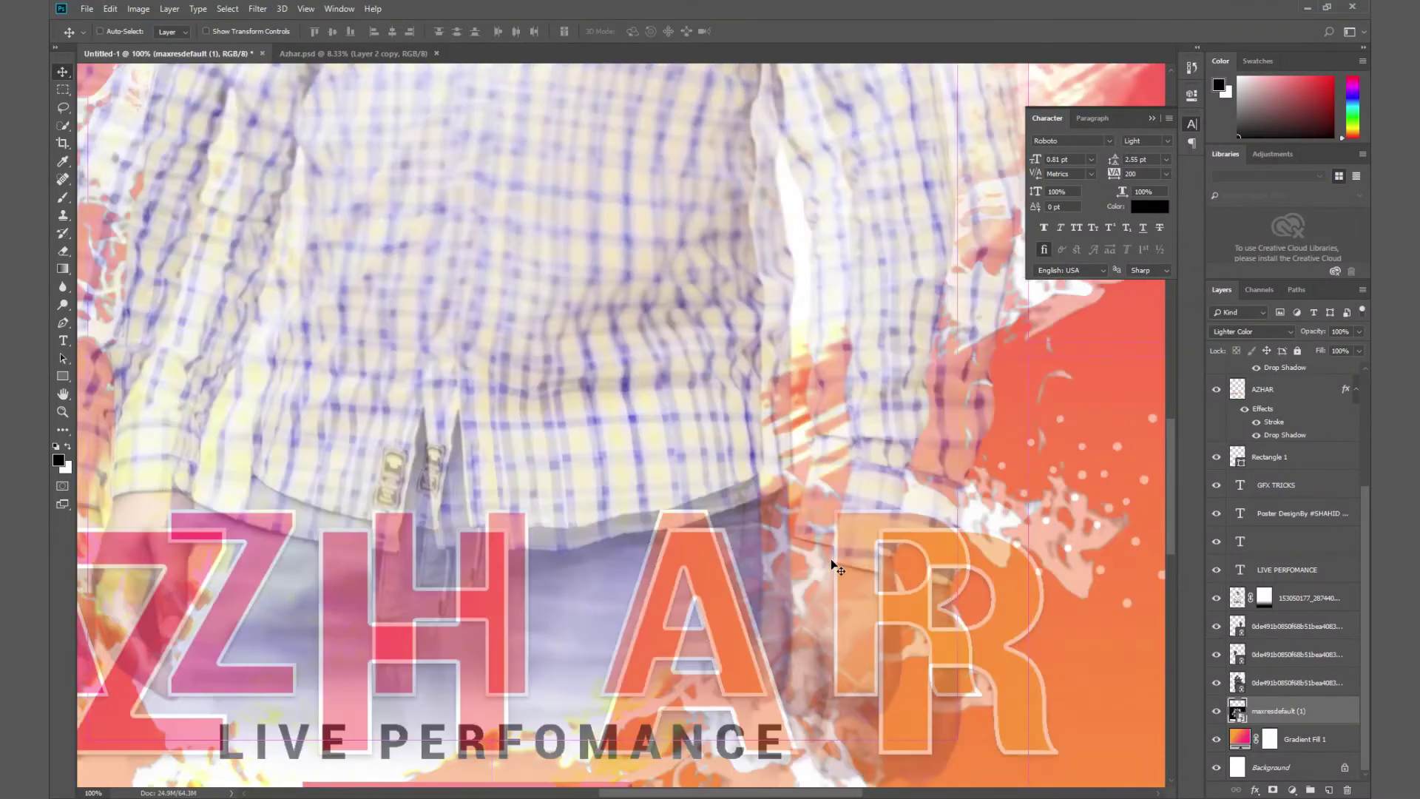
{"action": "key", "text": "e"}
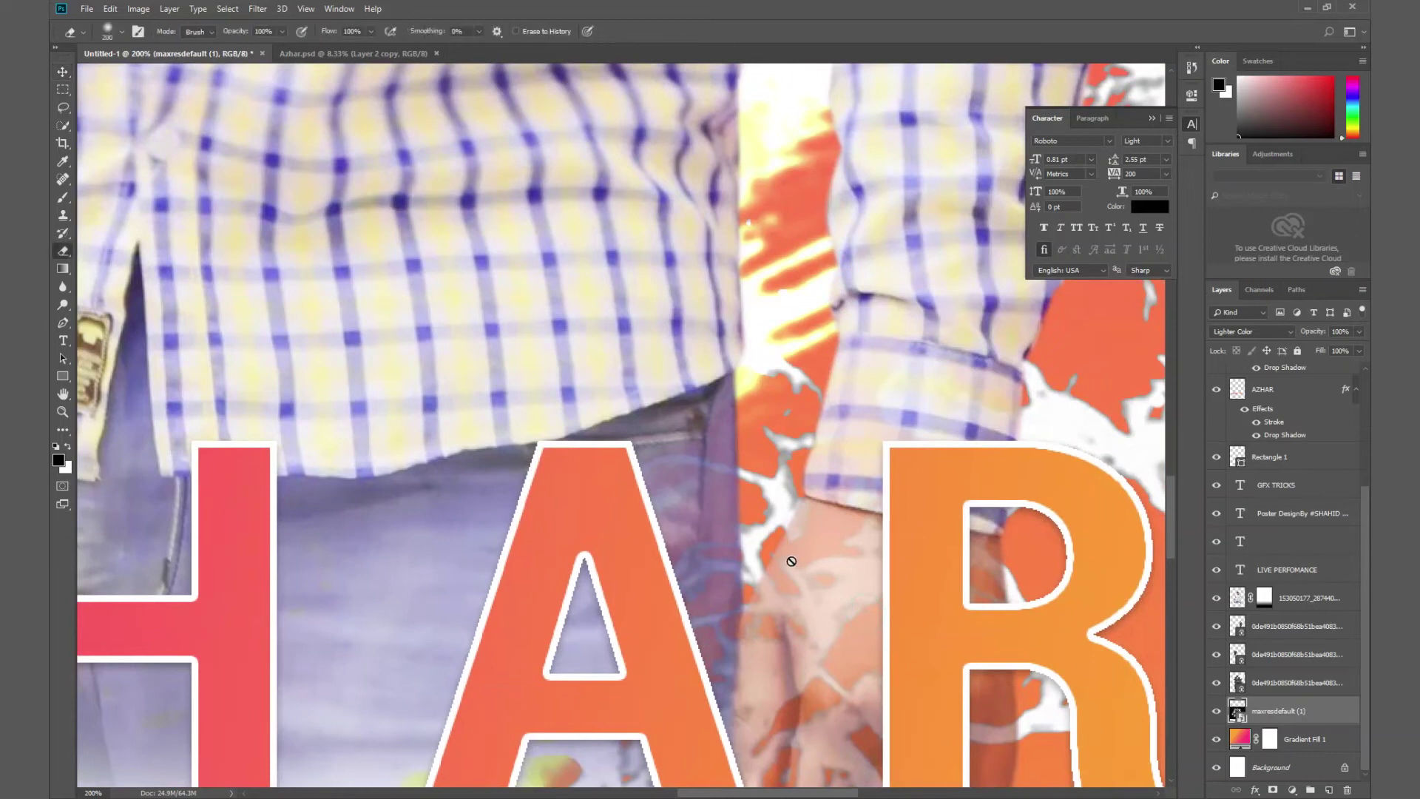
{"action": "left_click", "coordinate": [804, 567]}
{"action": "key", "text": "Return"}
{"action": "mouse_move", "coordinate": [804, 568]}
{"action": "left_mouse_down"}
{"action": "mouse_move", "coordinate": [756, 379]}
{"action": "mouse_move", "coordinate": [747, 400]}
{"action": "left_mouse_up"}
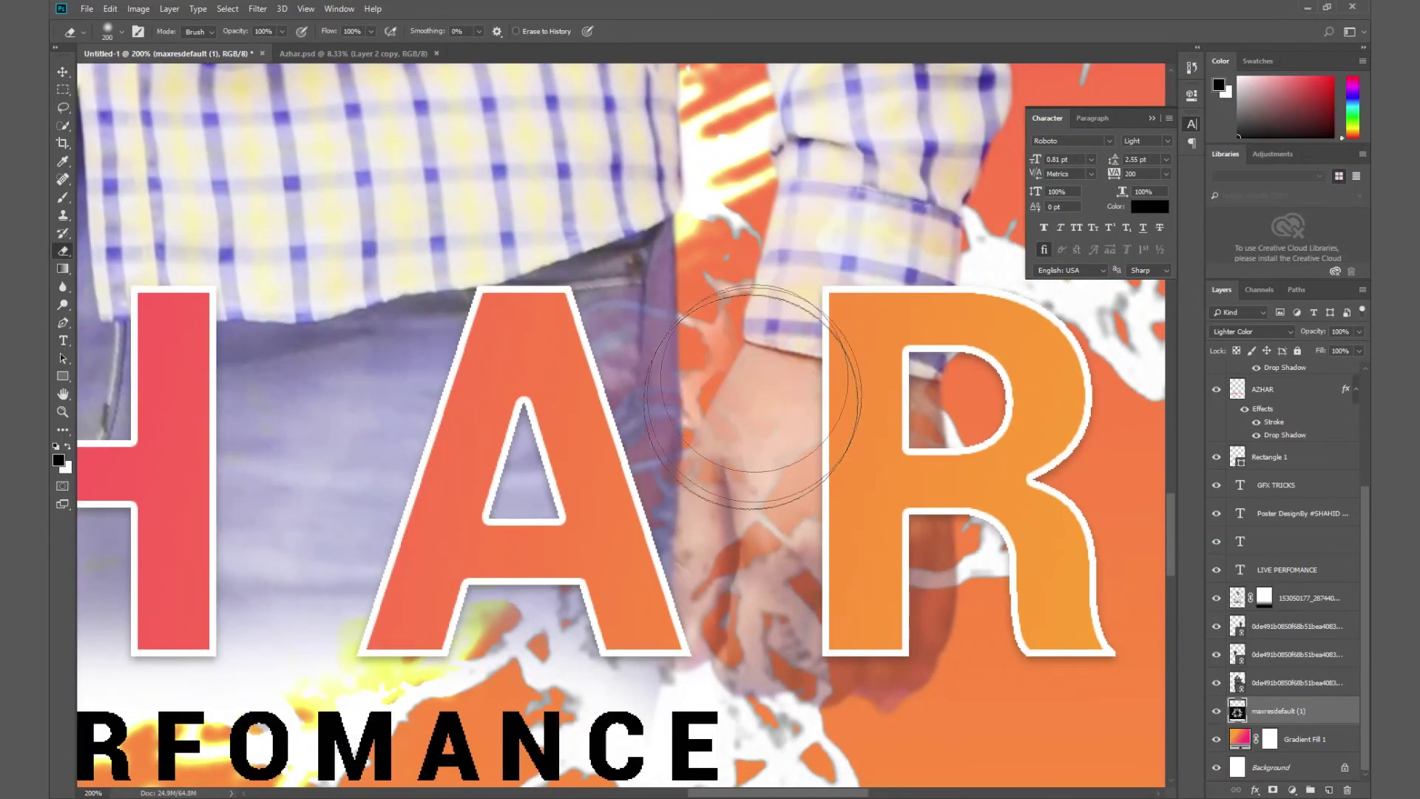
With a smaller eraser, clear splatter over the hand, the fist beside the R, and the hand near the Z.
{"action": "key", "text": "bracketleft"}
{"action": "key", "text": "bracketleft"}
{"action": "key", "text": "bracketleft"}
{"action": "left_click_drag", "start_coordinate": [720, 514], "coordinate": [752, 628]}
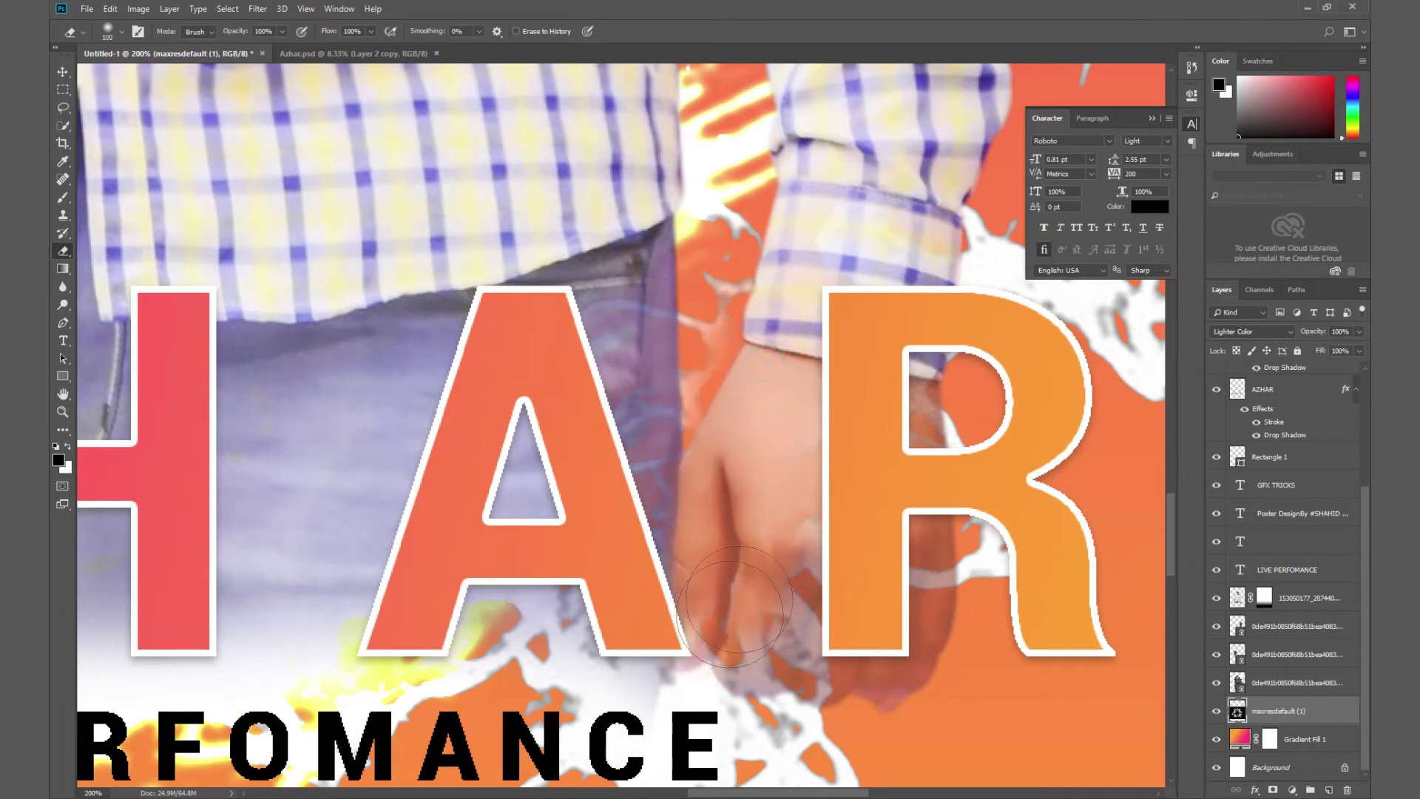
{"action": "left_click_drag", "start_coordinate": [759, 653], "coordinate": [814, 703]}
{"action": "key", "text": "bracketleft"}
{"action": "key", "text": "bracketleft"}
{"action": "left_click_drag", "start_coordinate": [899, 555], "coordinate": [908, 589]}
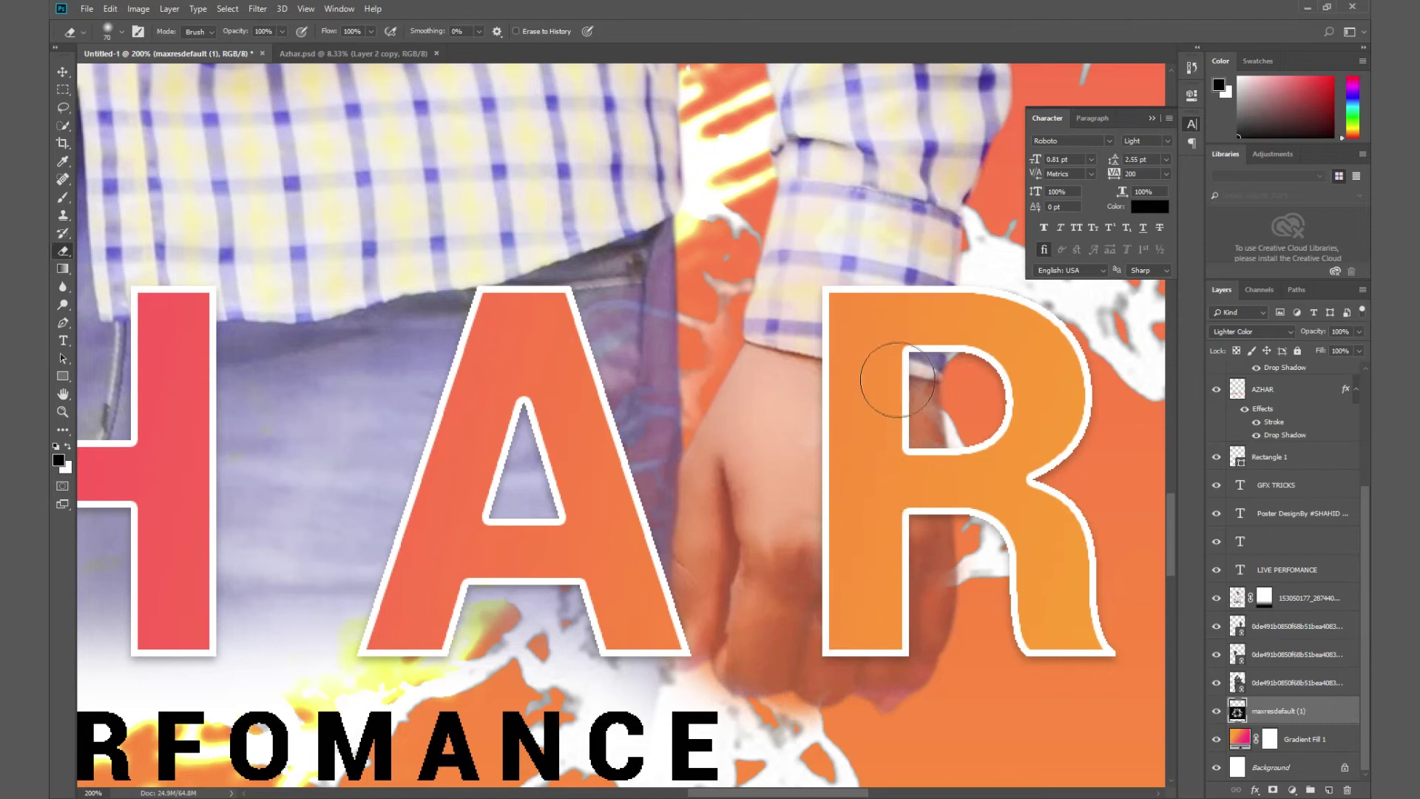
{"action": "left_click_drag", "start_coordinate": [440, 513], "coordinate": [526, 517]}
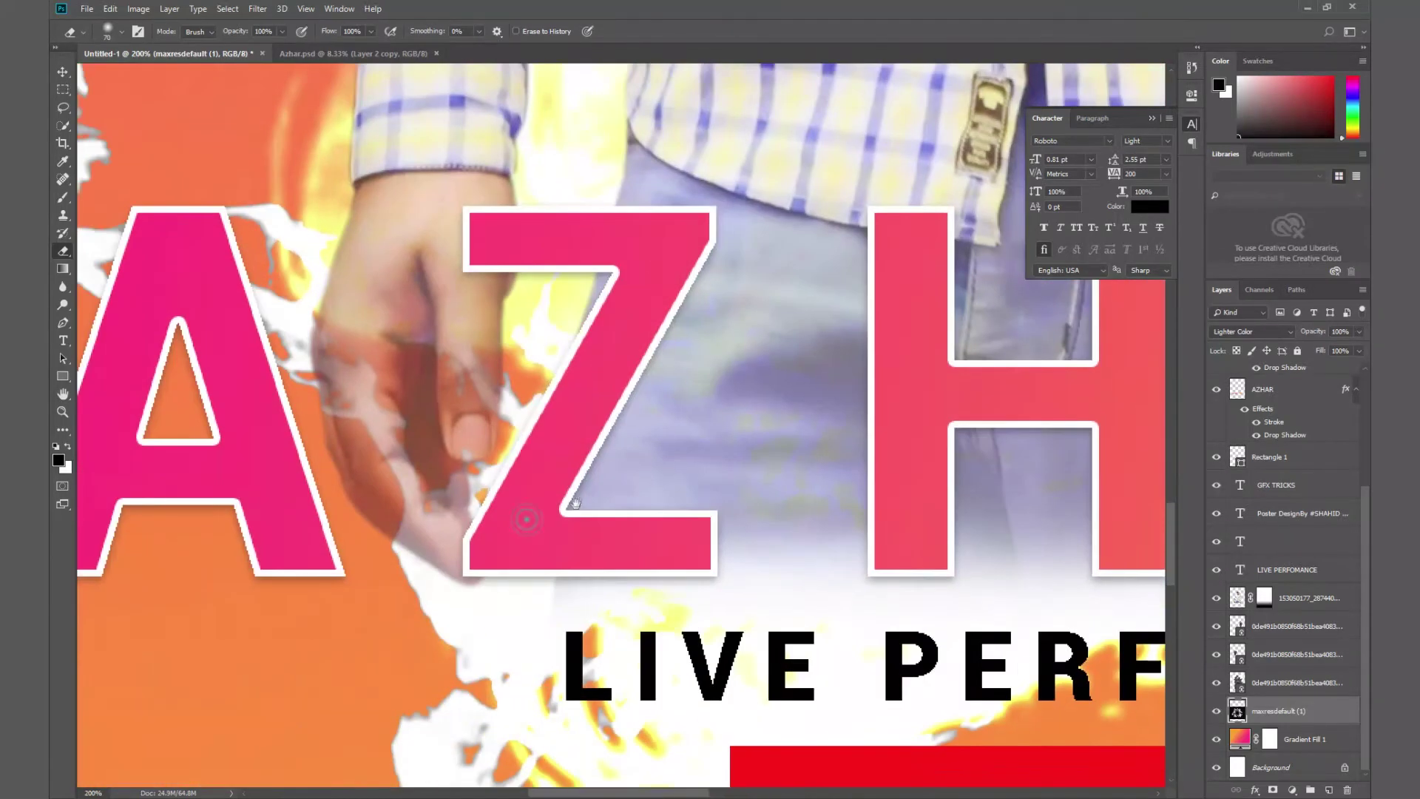
{"action": "mouse_move", "coordinate": [375, 308]}
{"action": "left_mouse_down"}
{"action": "mouse_move", "coordinate": [360, 314]}
{"action": "mouse_move", "coordinate": [476, 537]}
{"action": "mouse_move", "coordinate": [372, 311]}
{"action": "left_mouse_up"}
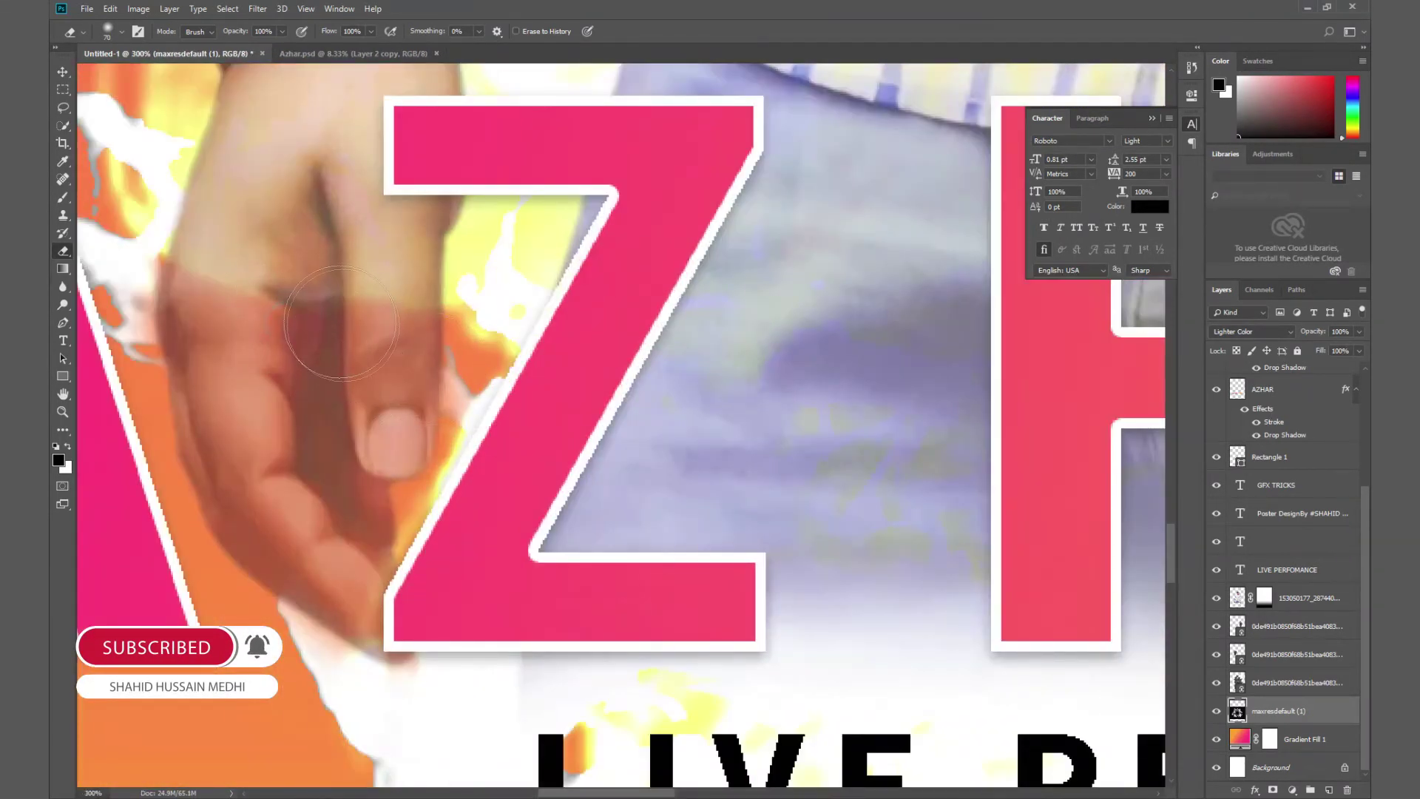
Rasterize the splatter layer and erase its splatter across the wrist near the Z at size 50.
{"action": "key", "text": "v"}
{"action": "left_click", "coordinate": [1241, 682]}
{"action": "key", "text": "e"}
{"action": "left_click", "coordinate": [267, 323]}
{"action": "key", "text": "Return"}
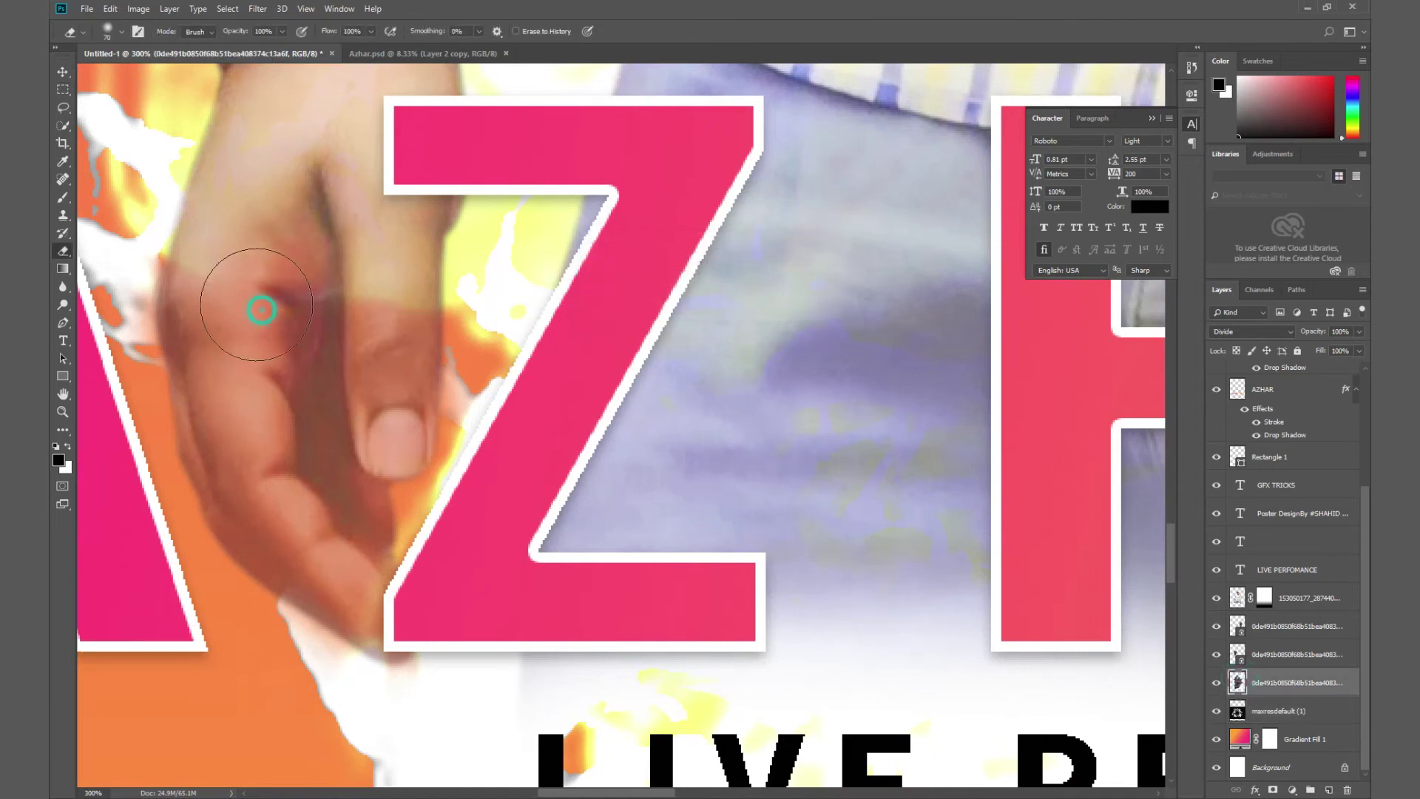
{"action": "scroll", "coordinate": [301, 340], "scroll_direction": "up", "scroll_amount": 3}
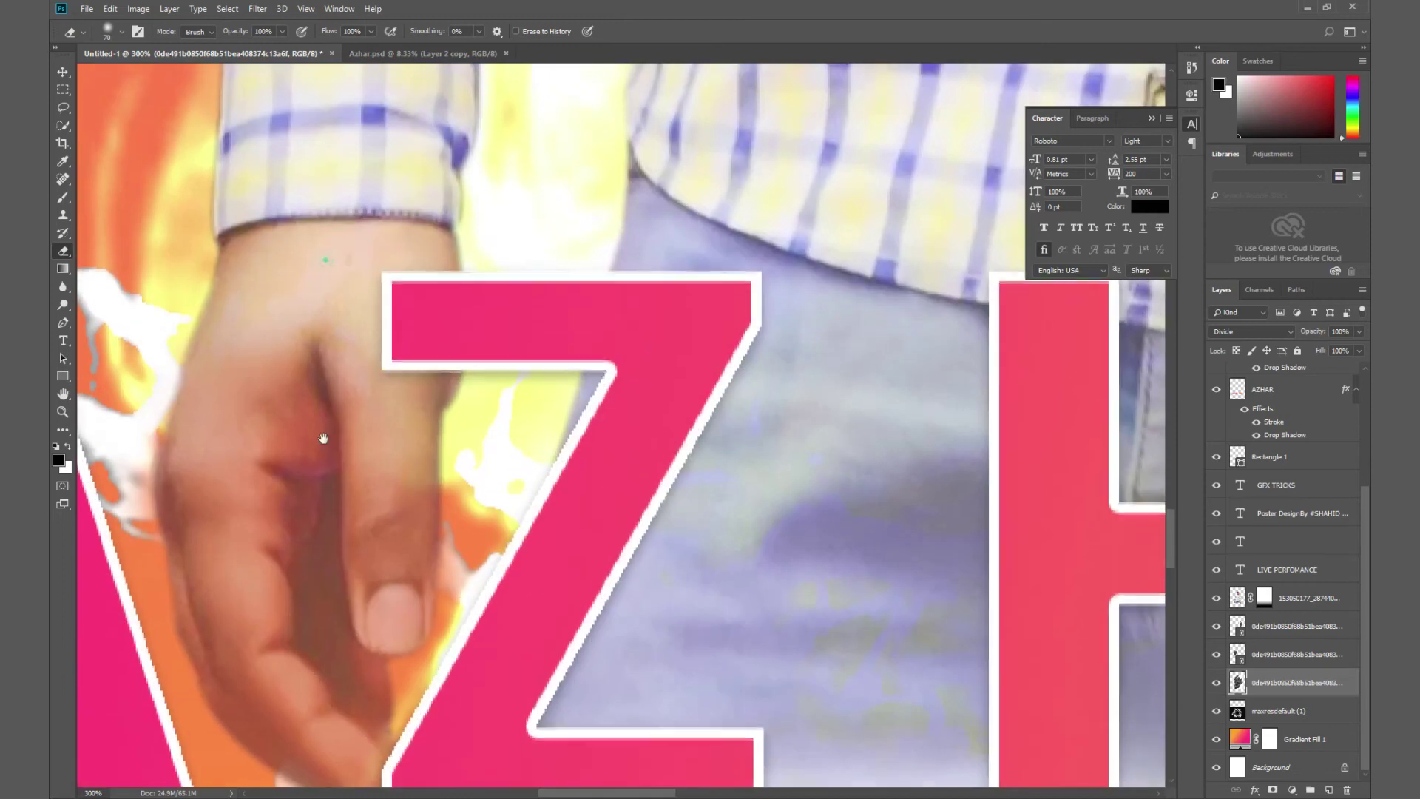
{"action": "key", "text": "bracketleft"}
{"action": "key", "text": "bracketleft"}
{"action": "left_click_drag", "start_coordinate": [253, 282], "coordinate": [327, 285]}
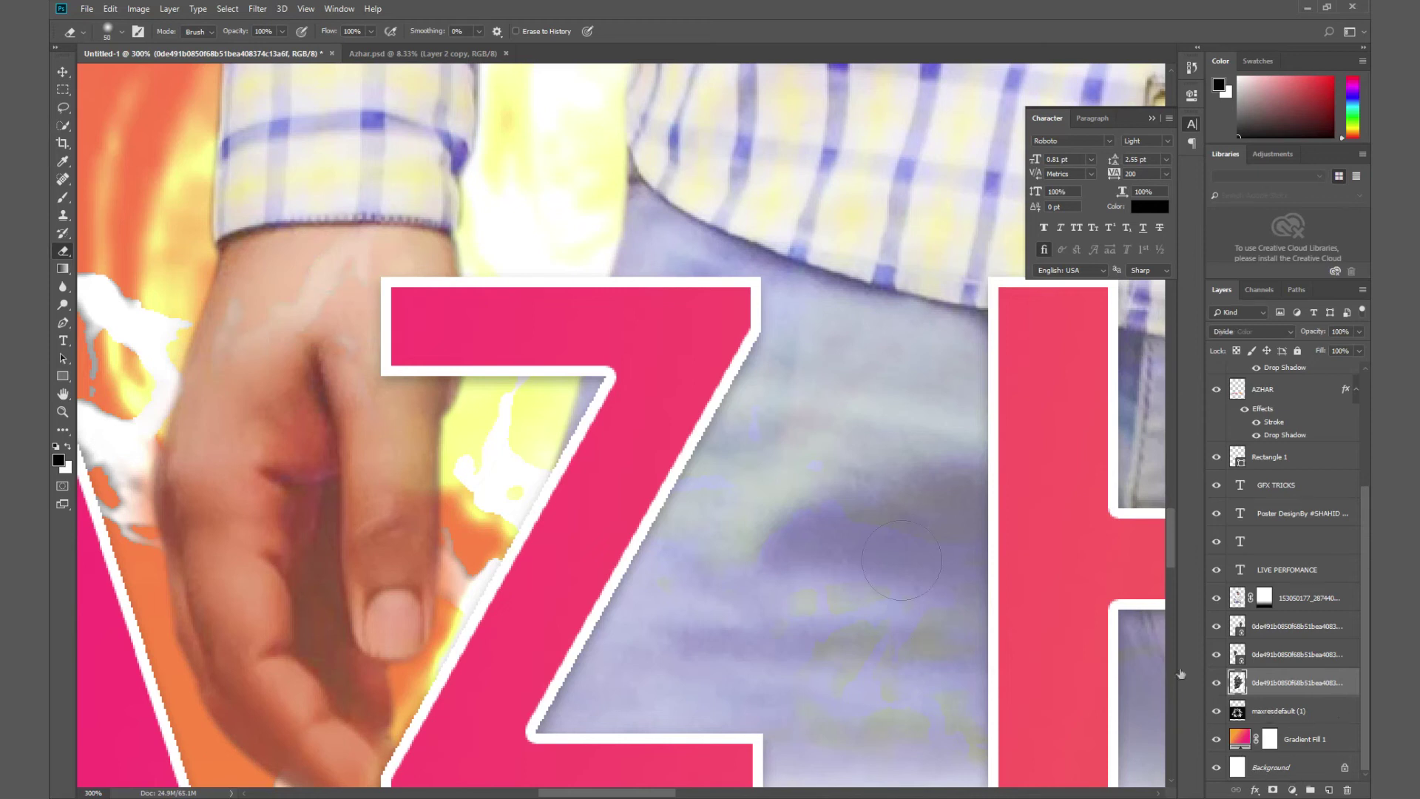
Reselect the man's photo layer, inspect the hands around the R, and fit the poster on screen.
{"action": "left_click", "coordinate": [1287, 711]}
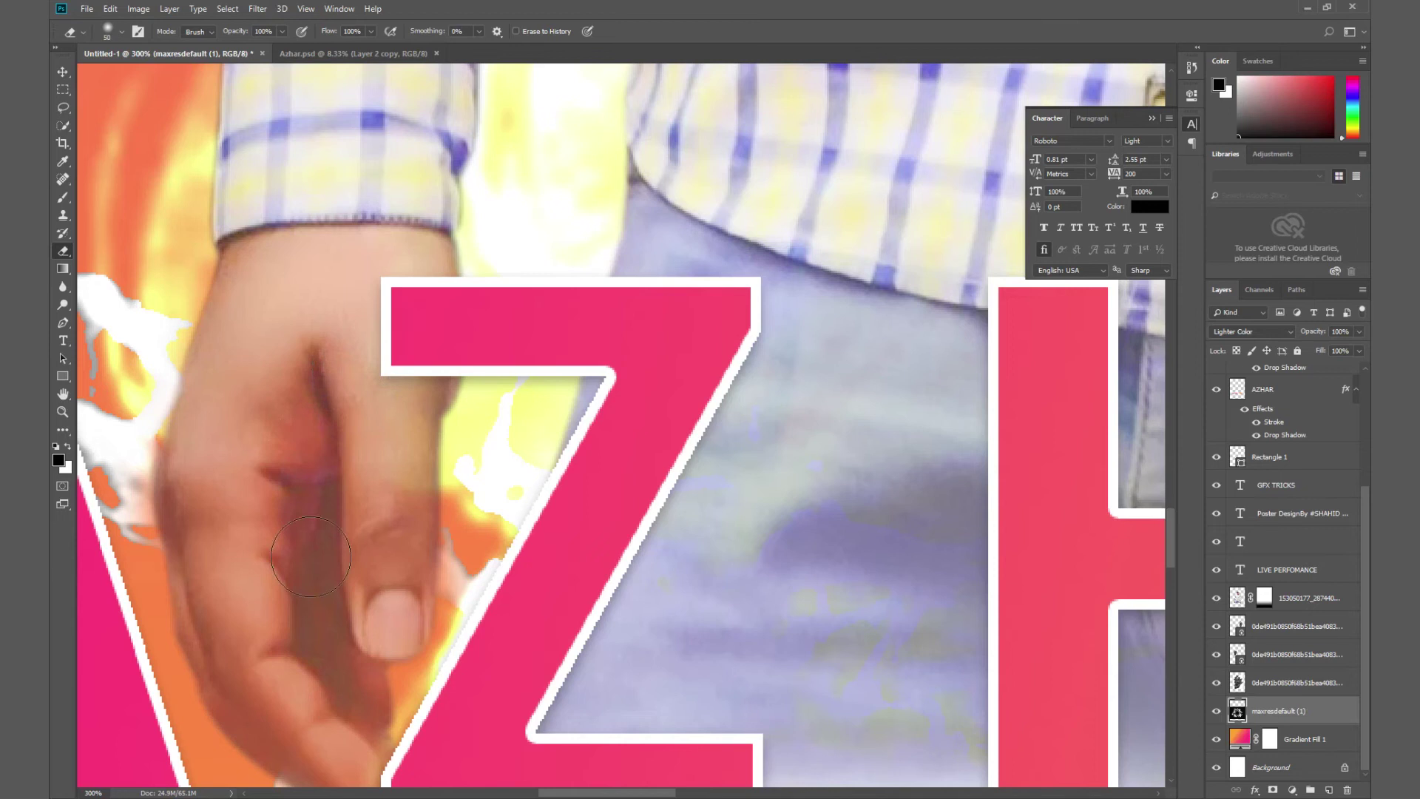
{"action": "scroll", "coordinate": [311, 556], "scroll_direction": "down", "scroll_amount": 3}
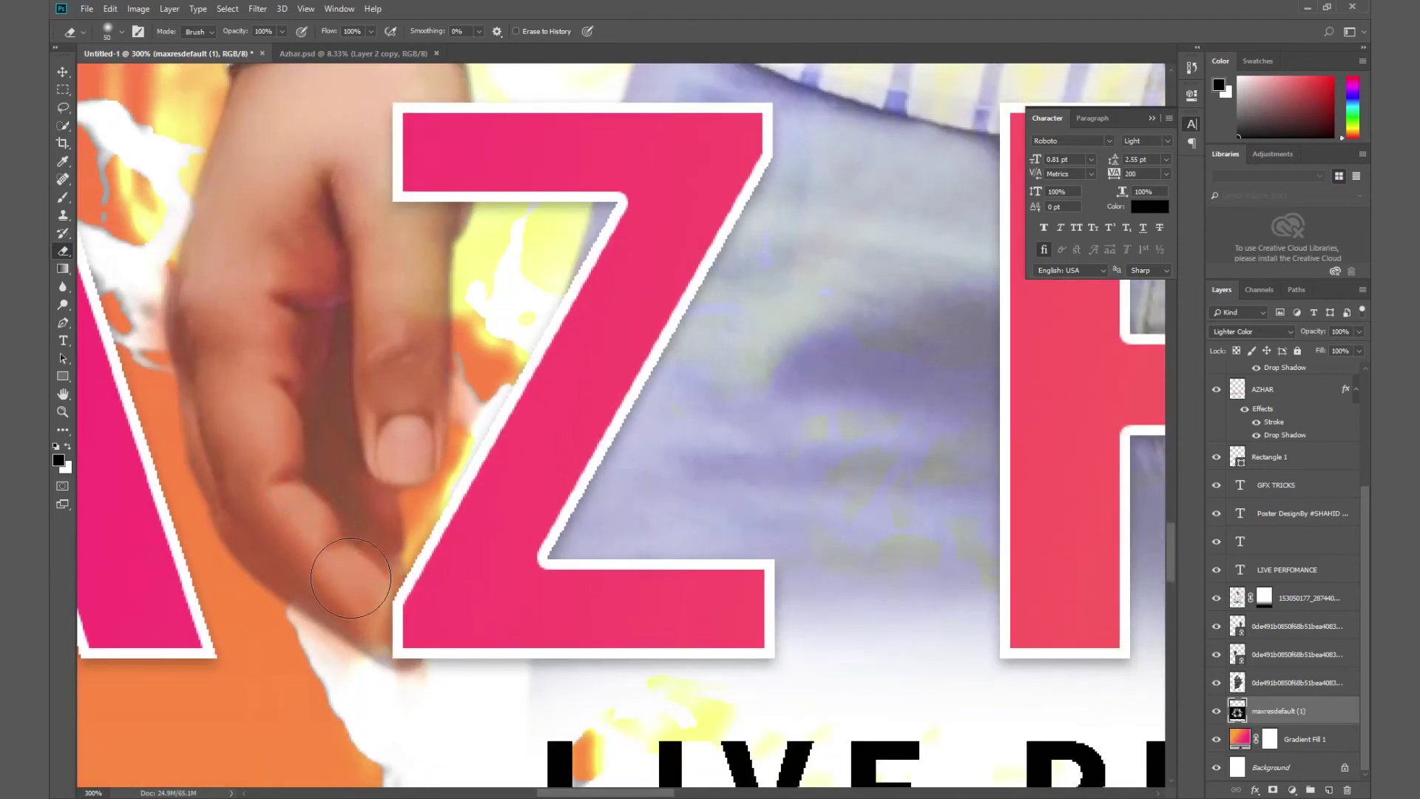
{"action": "scroll", "coordinate": [509, 564], "scroll_direction": "right", "scroll_amount": 5}
{"action": "scroll", "coordinate": [624, 532], "scroll_direction": "right", "scroll_amount": 5}
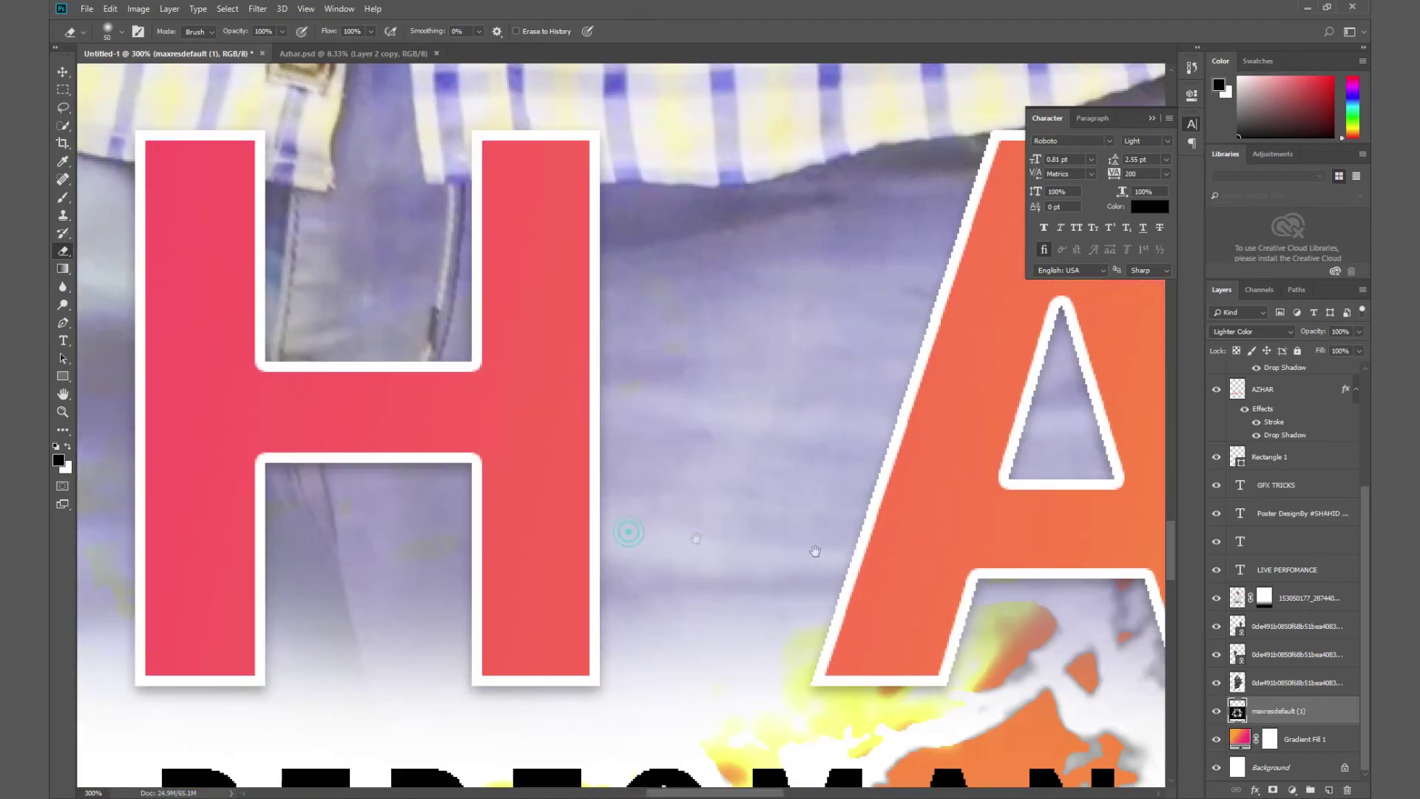
{"action": "scroll", "coordinate": [817, 545], "scroll_direction": "right", "scroll_amount": 5}
{"action": "scroll", "coordinate": [760, 545], "scroll_direction": "right", "scroll_amount": 5}
{"action": "left_click_drag", "start_coordinate": [668, 546], "coordinate": [673, 541]}
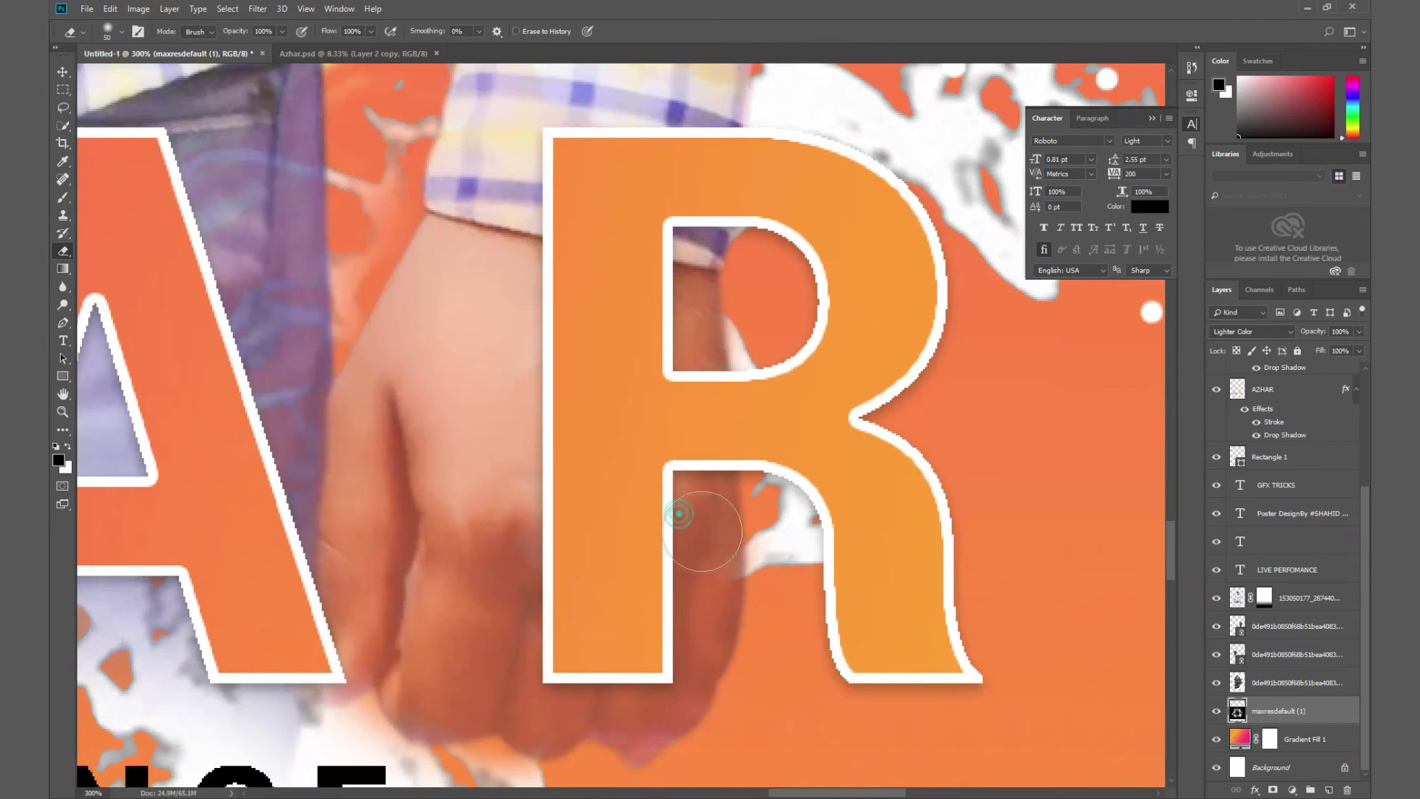
{"action": "left_click_drag", "start_coordinate": [629, 703], "coordinate": [659, 648]}
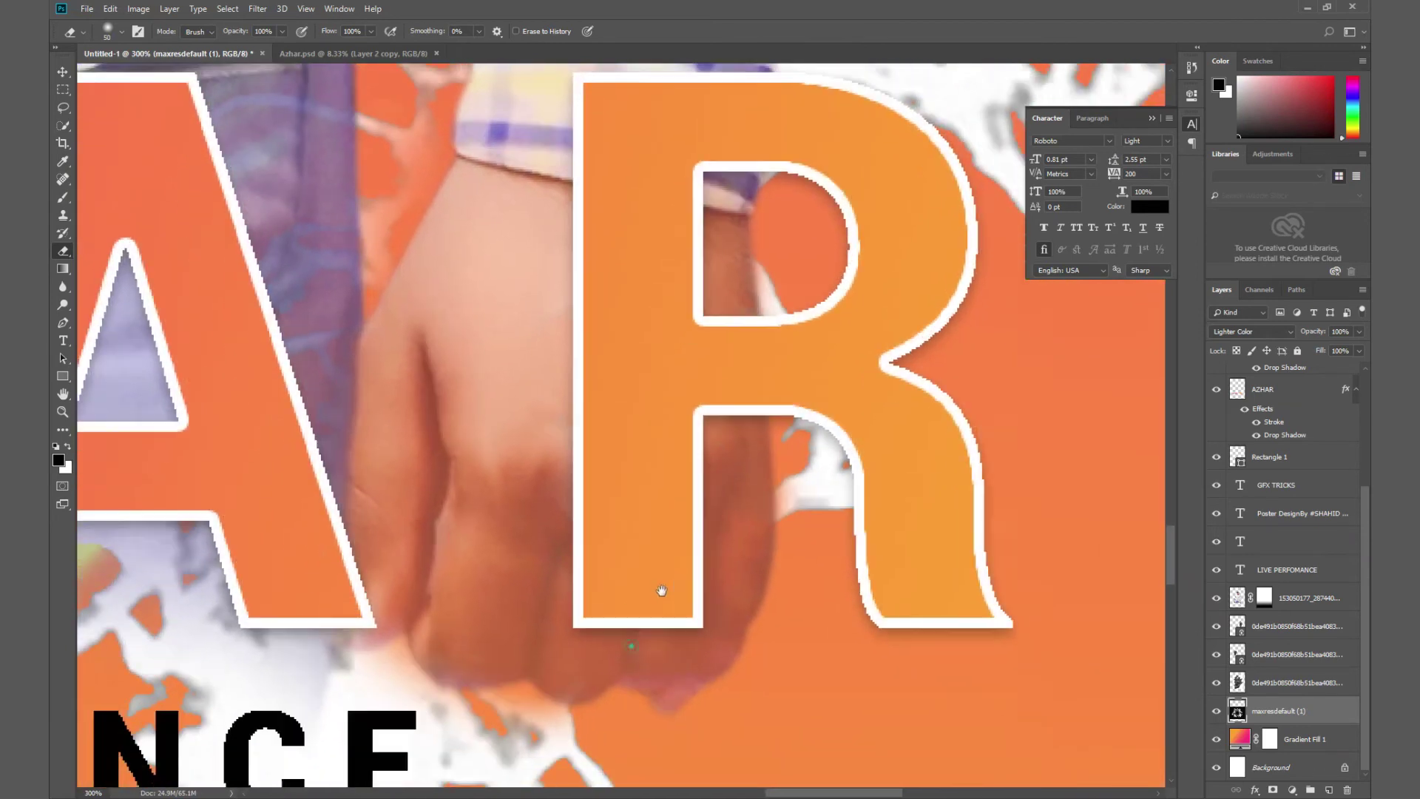
{"action": "key", "text": "v"}
{"action": "key", "text": "ctrl+0"}
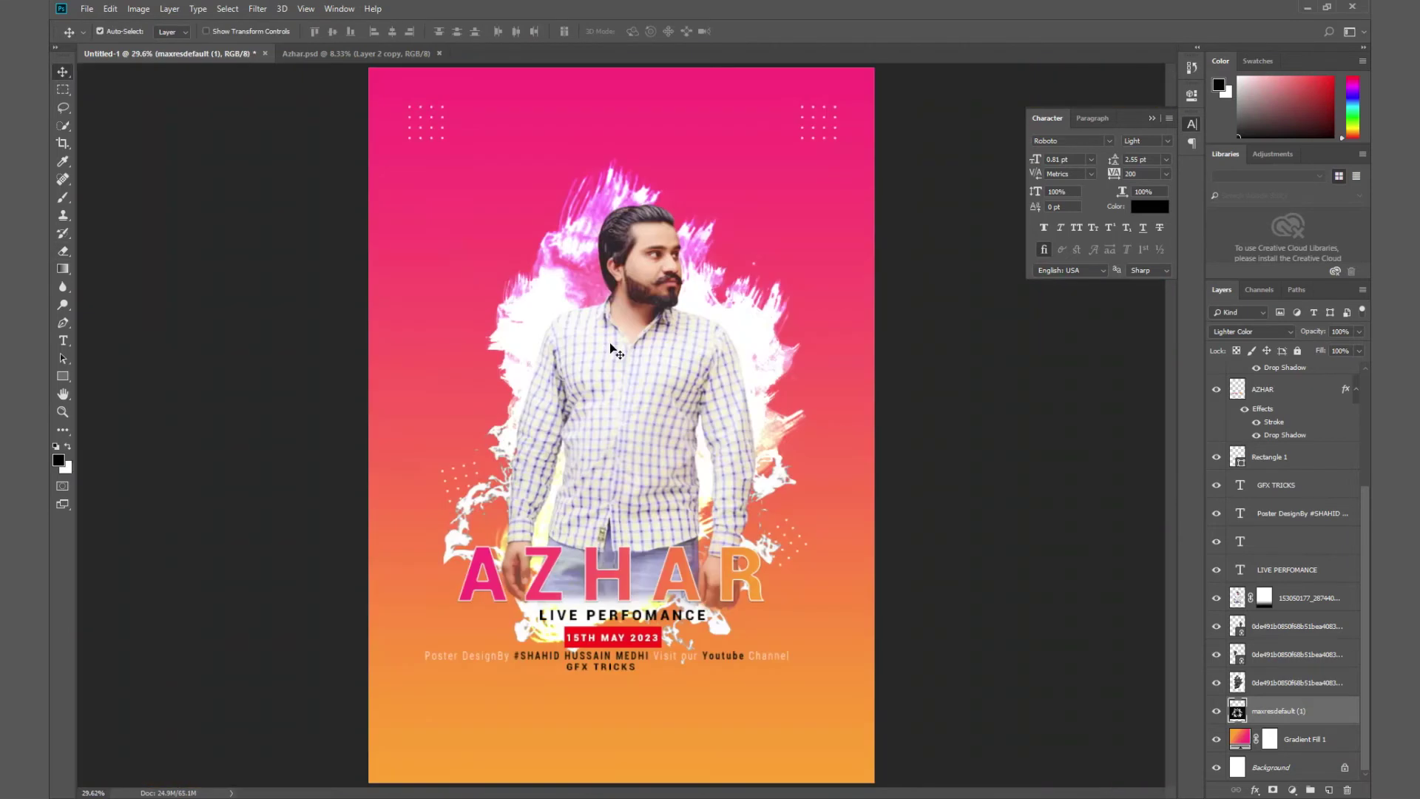
Select layers AZHAR through Gradient Fill 1 and shift them slightly down.
{"action": "key", "text": "ctrl+minus"}
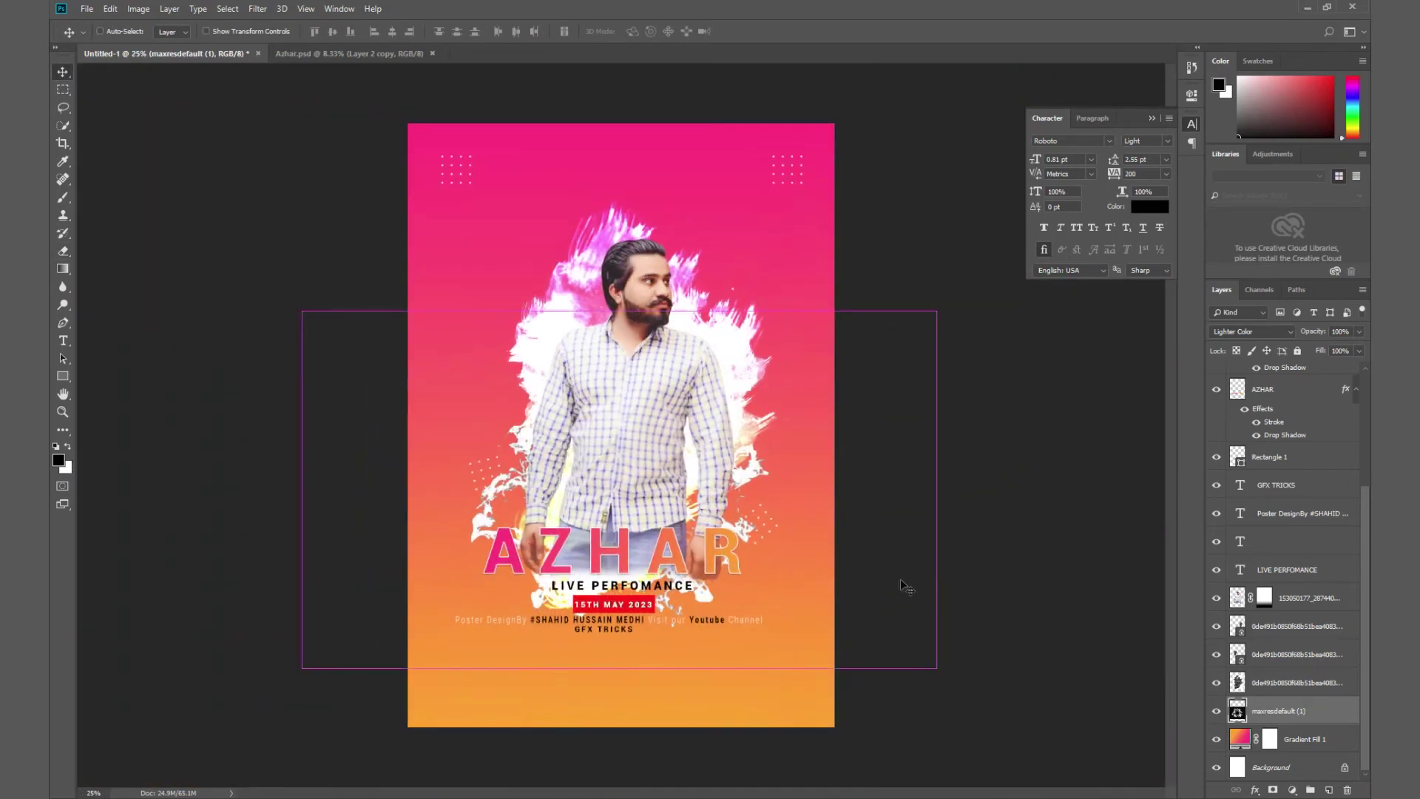
{"action": "key", "text": "ctrl+plus"}
{"action": "key", "text": "ctrl+minus"}
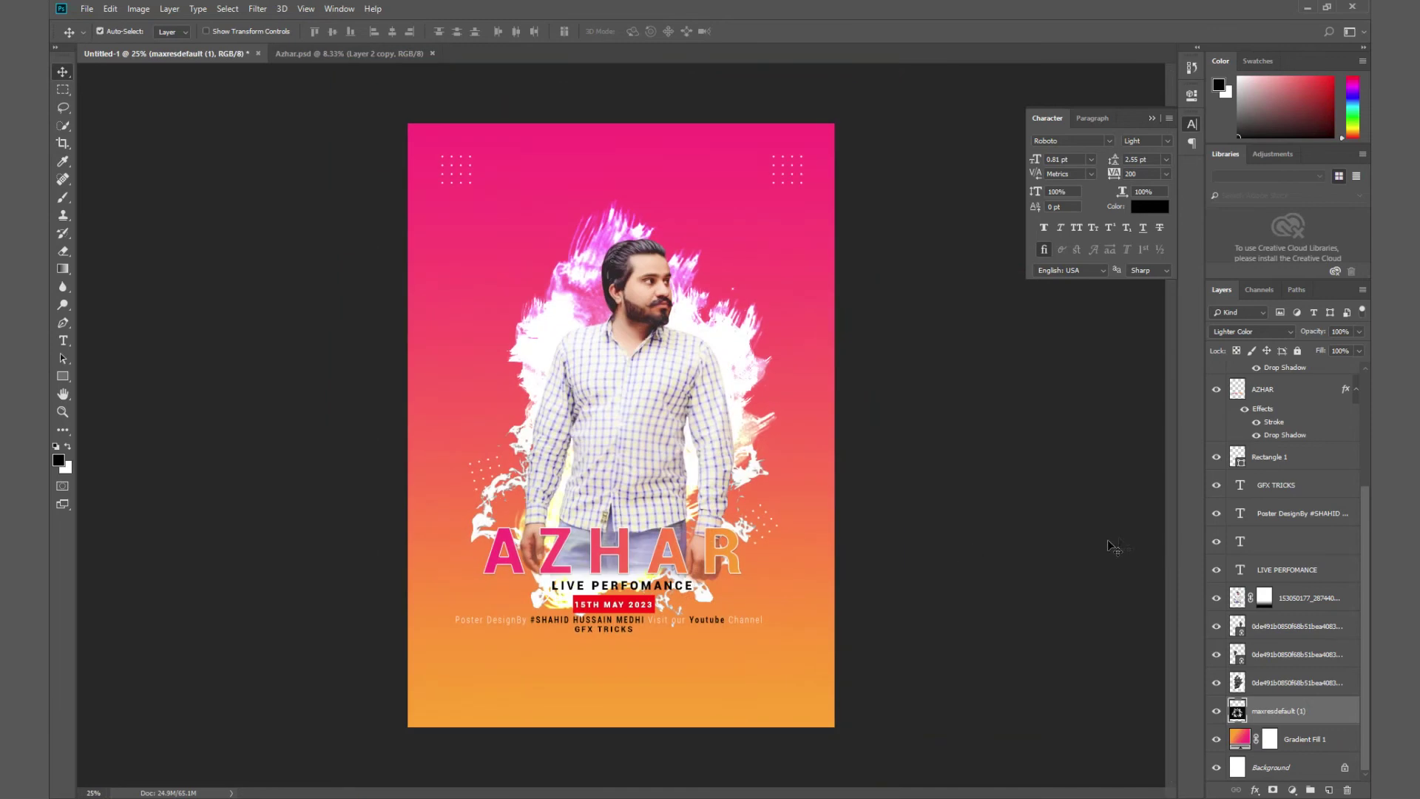
{"action": "left_click", "coordinate": [1279, 405]}
{"action": "scroll", "coordinate": [1283, 444], "scroll_direction": "up", "scroll_amount": 2}
{"action": "scroll", "coordinate": [1284, 466], "scroll_direction": "up", "scroll_amount": 1}
{"action": "scroll", "coordinate": [1286, 486], "scroll_direction": "up", "scroll_amount": 2}
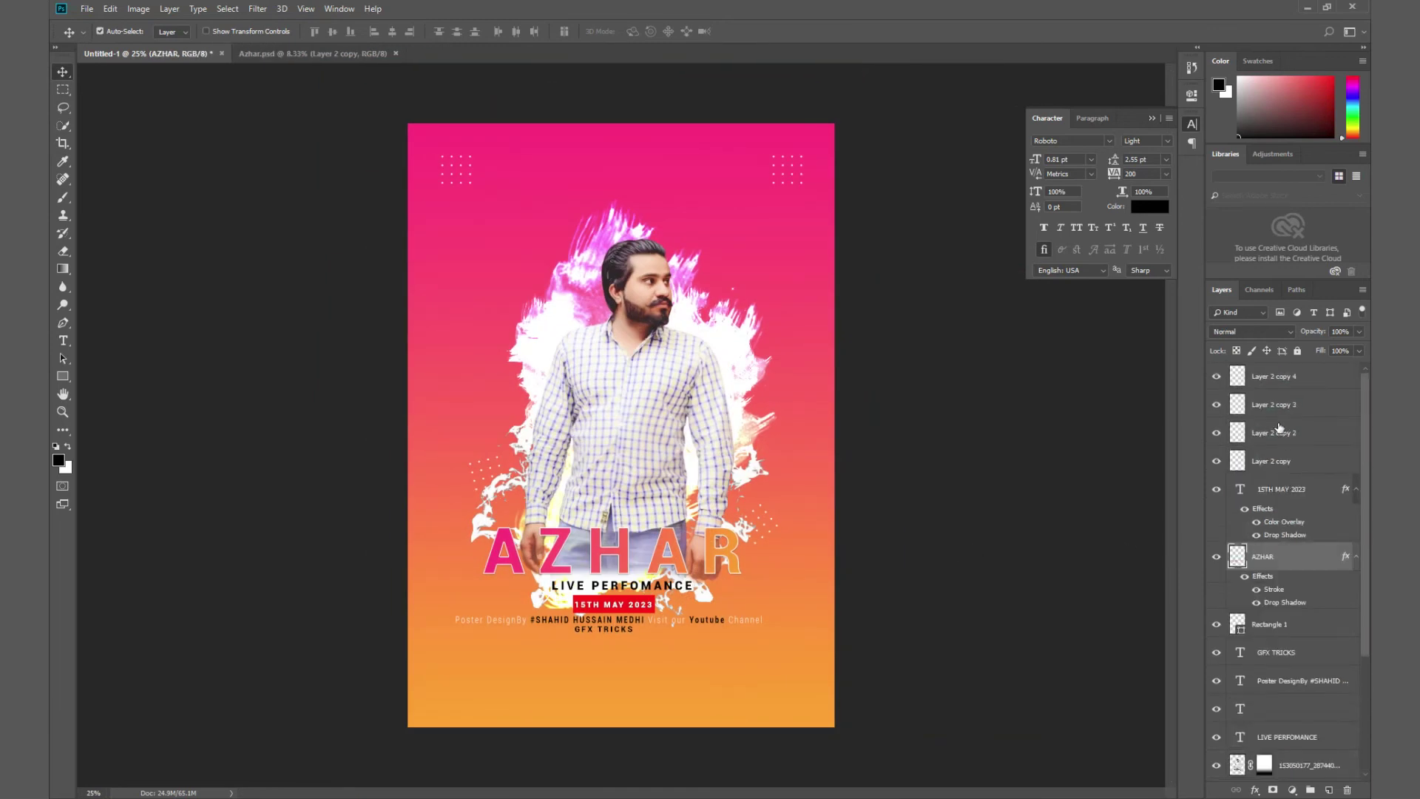
{"action": "left_click", "coordinate": [1296, 499]}
{"action": "scroll", "coordinate": [1298, 562], "scroll_direction": "down", "scroll_amount": 3}
{"action": "scroll", "coordinate": [1302, 651], "scroll_direction": "down", "scroll_amount": 3}
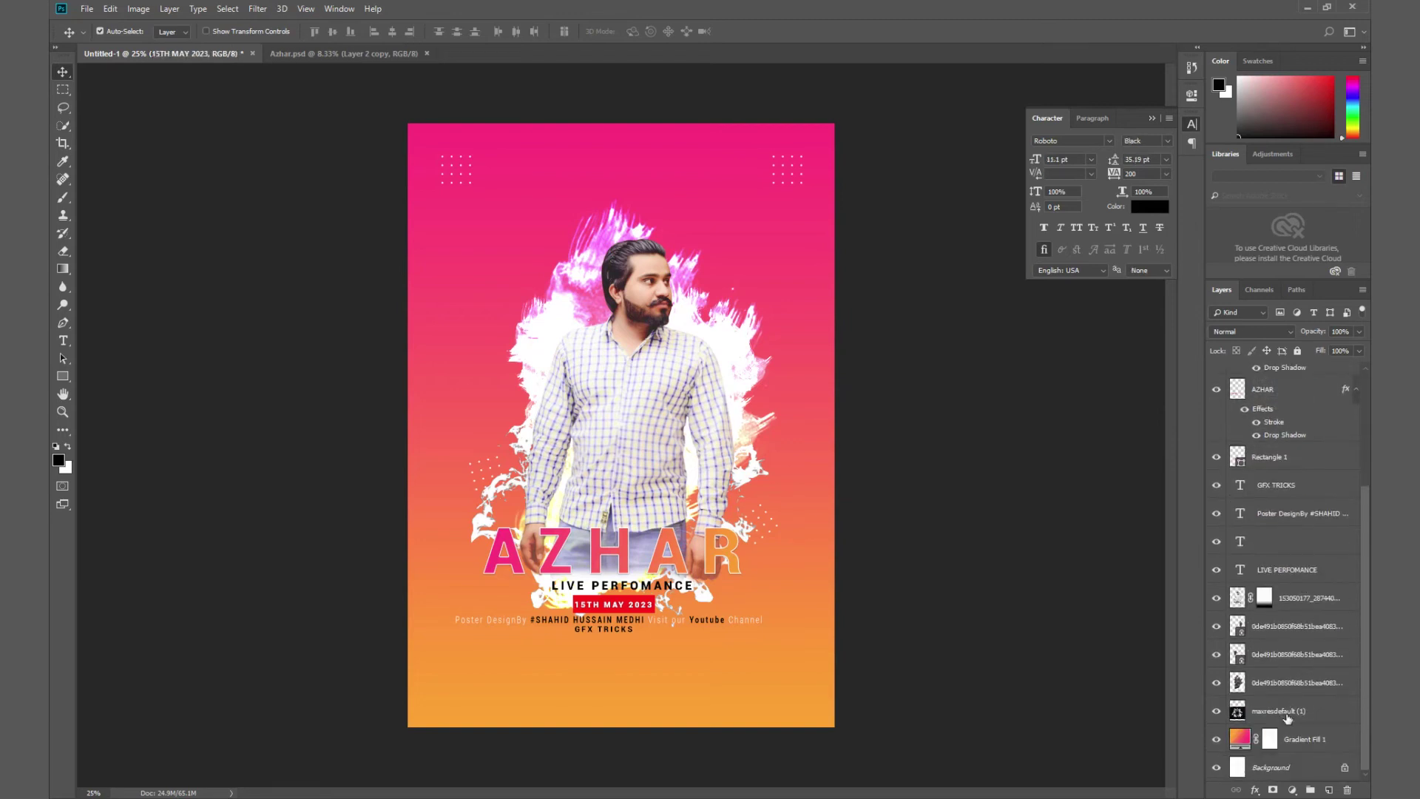
{"action": "left_click", "coordinate": [1291, 739], "text": "shift"}
{"action": "key", "text": "ctrl+t"}
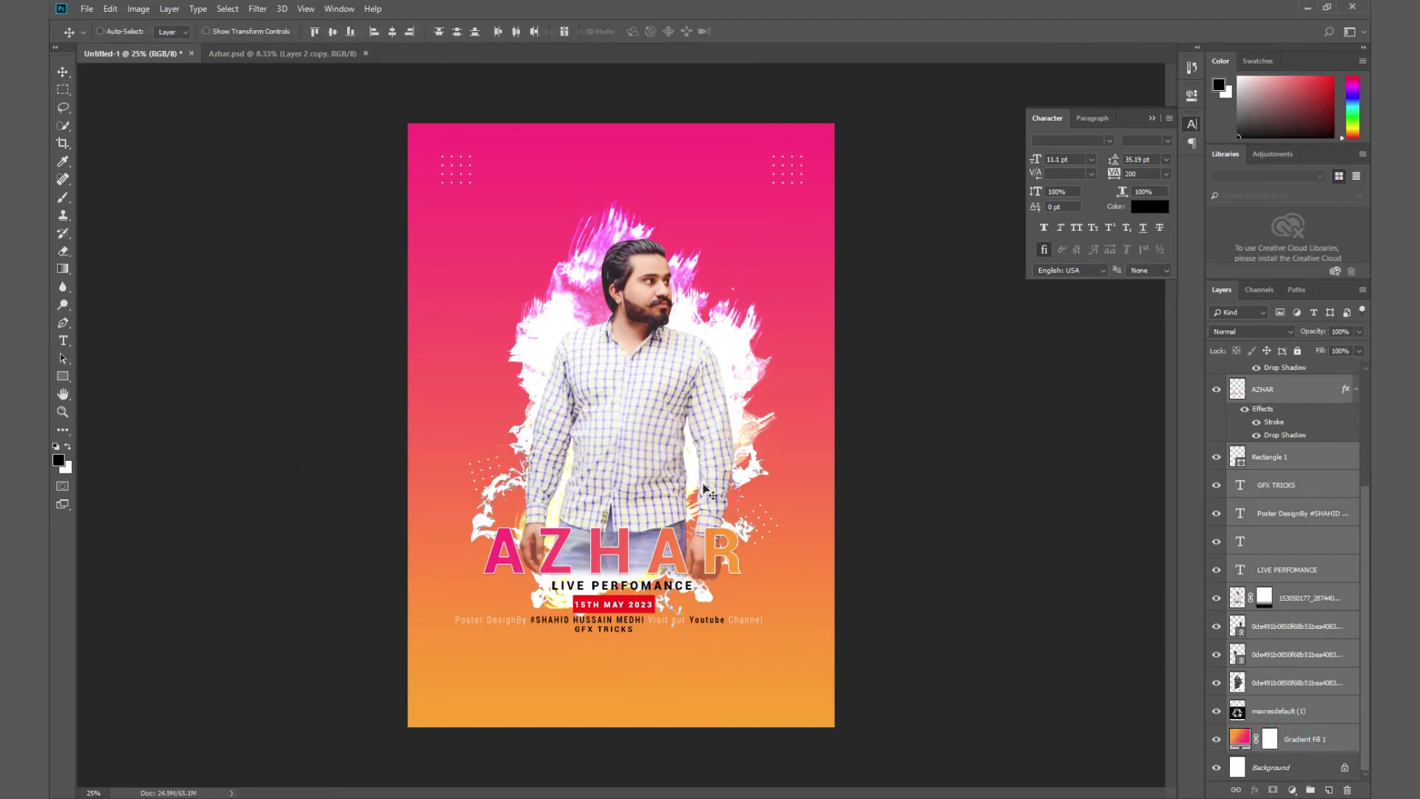
{"action": "left_click_drag", "start_coordinate": [669, 401], "coordinate": [671, 420]}
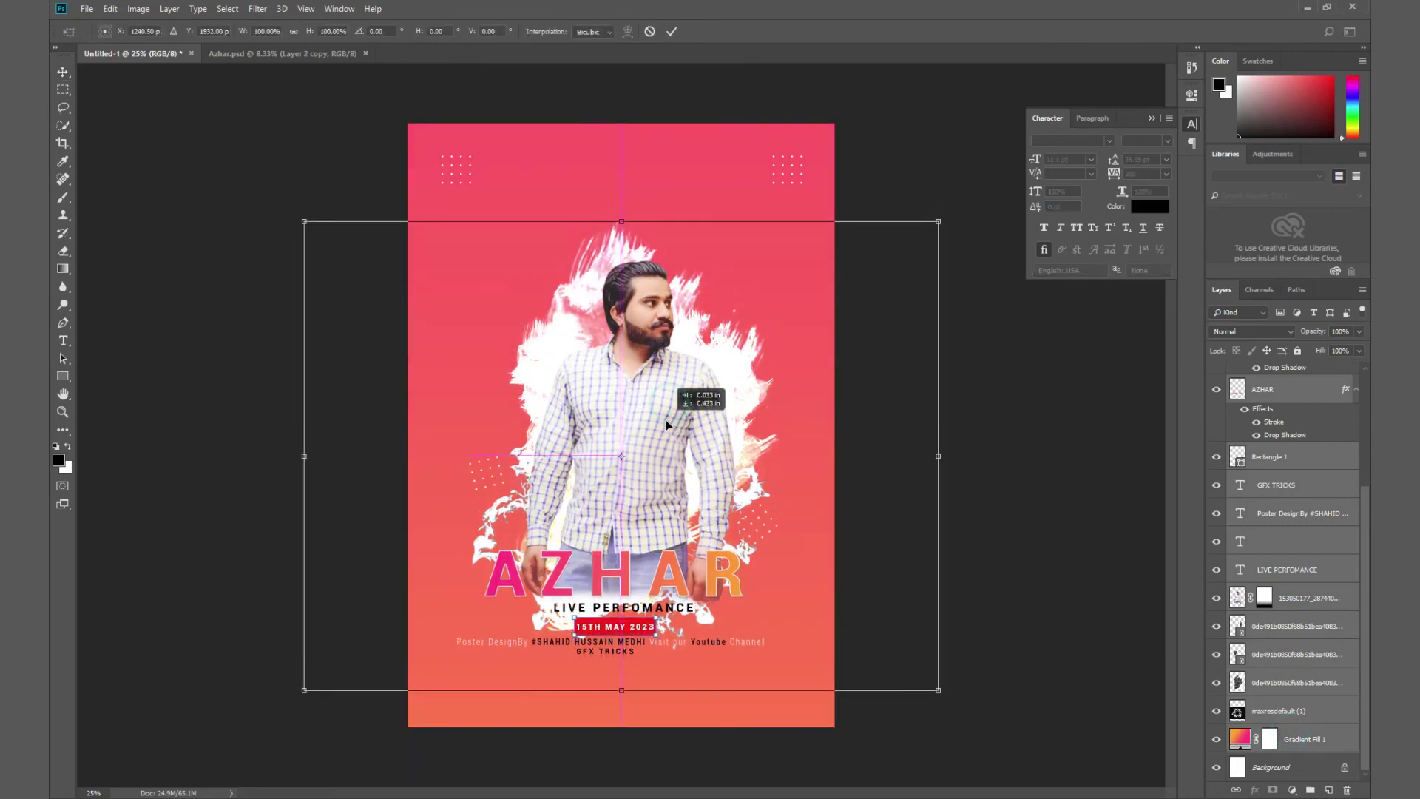
{"action": "key", "text": "Return"}
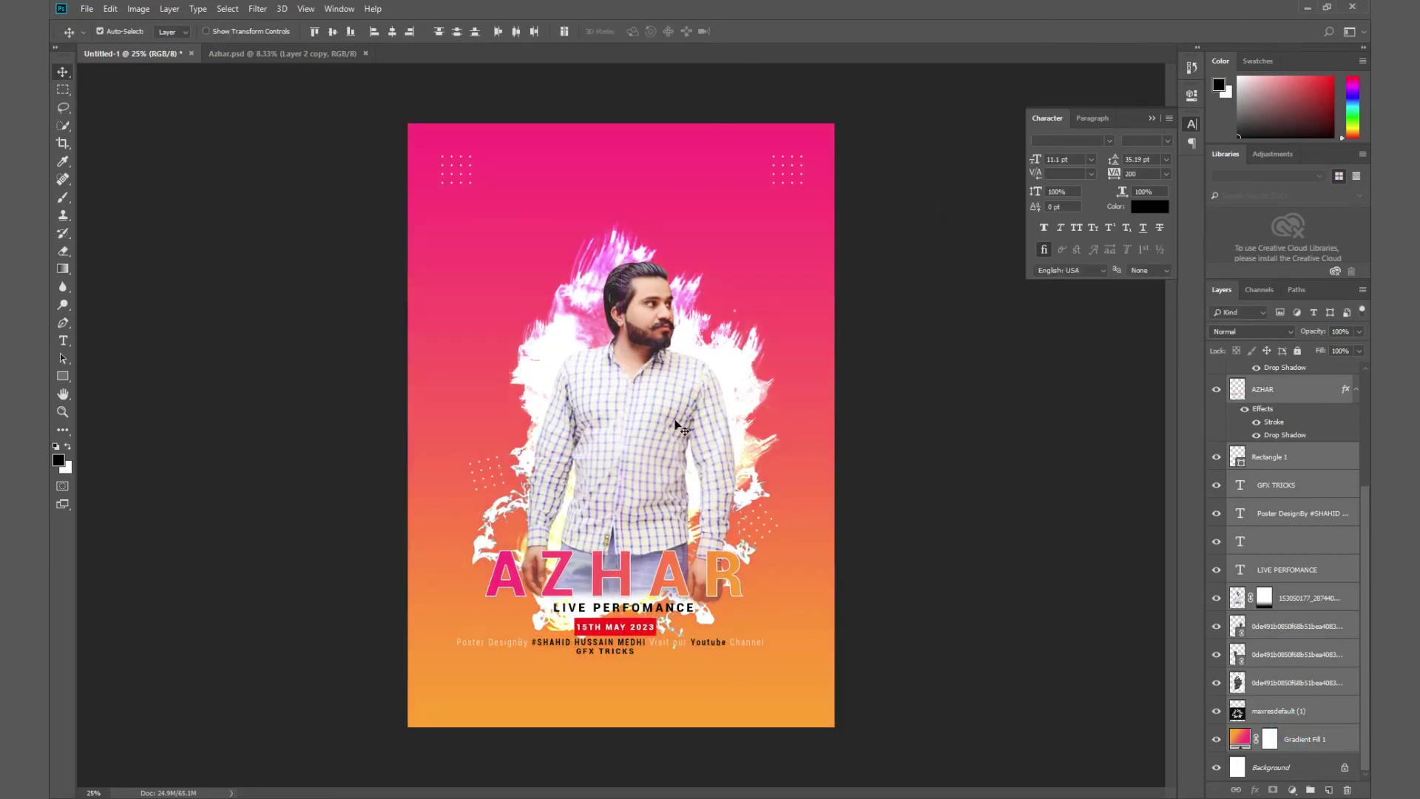
Add the 15TH MAY 2023 layer to the selection and scale everything up to about 110%.
{"action": "left_click", "coordinate": [960, 505]}
{"action": "key", "text": "ctrl+t"}
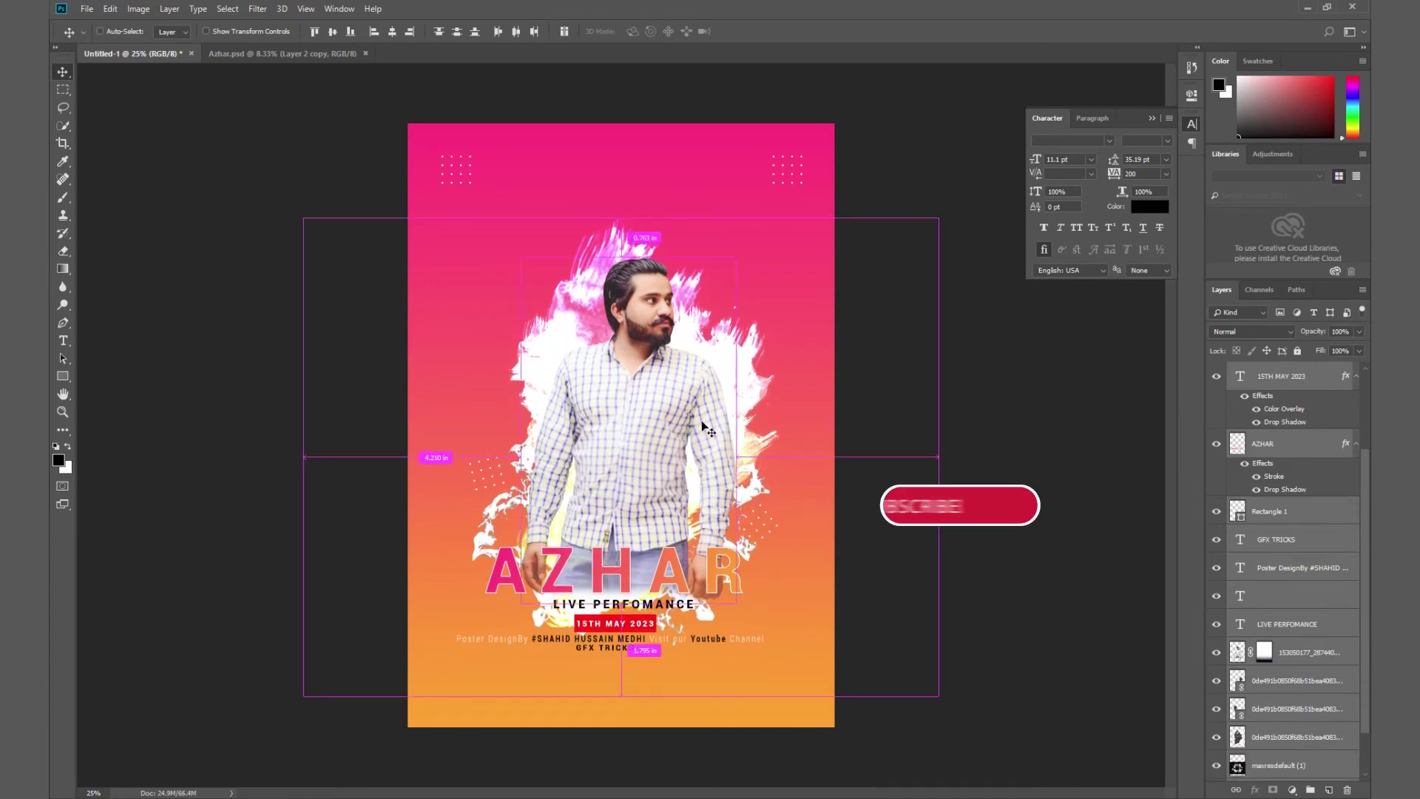
{"action": "left_click_drag", "start_coordinate": [948, 220], "coordinate": [967, 182]}
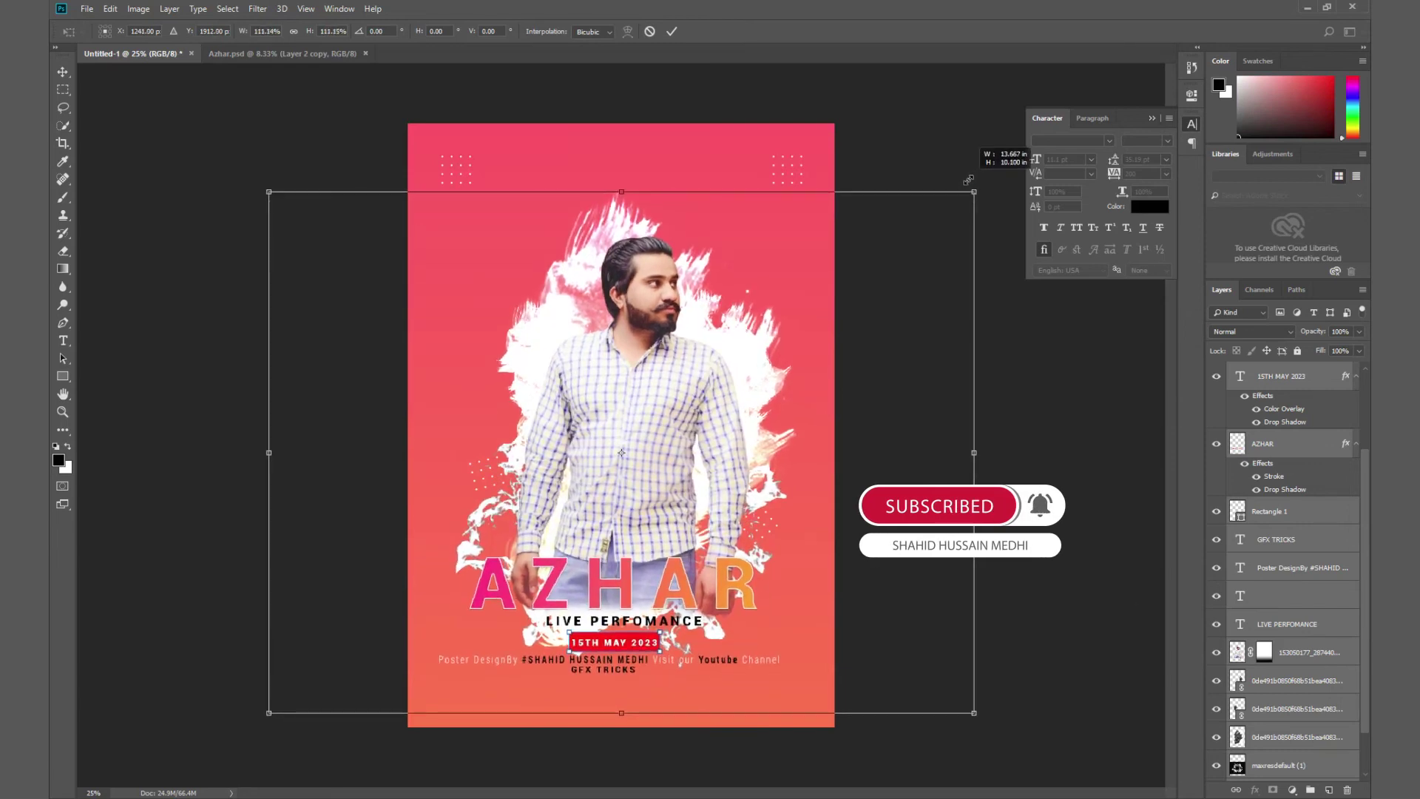
{"action": "left_click_drag", "start_coordinate": [967, 182], "coordinate": [966, 182]}
{"action": "key", "text": "Return"}
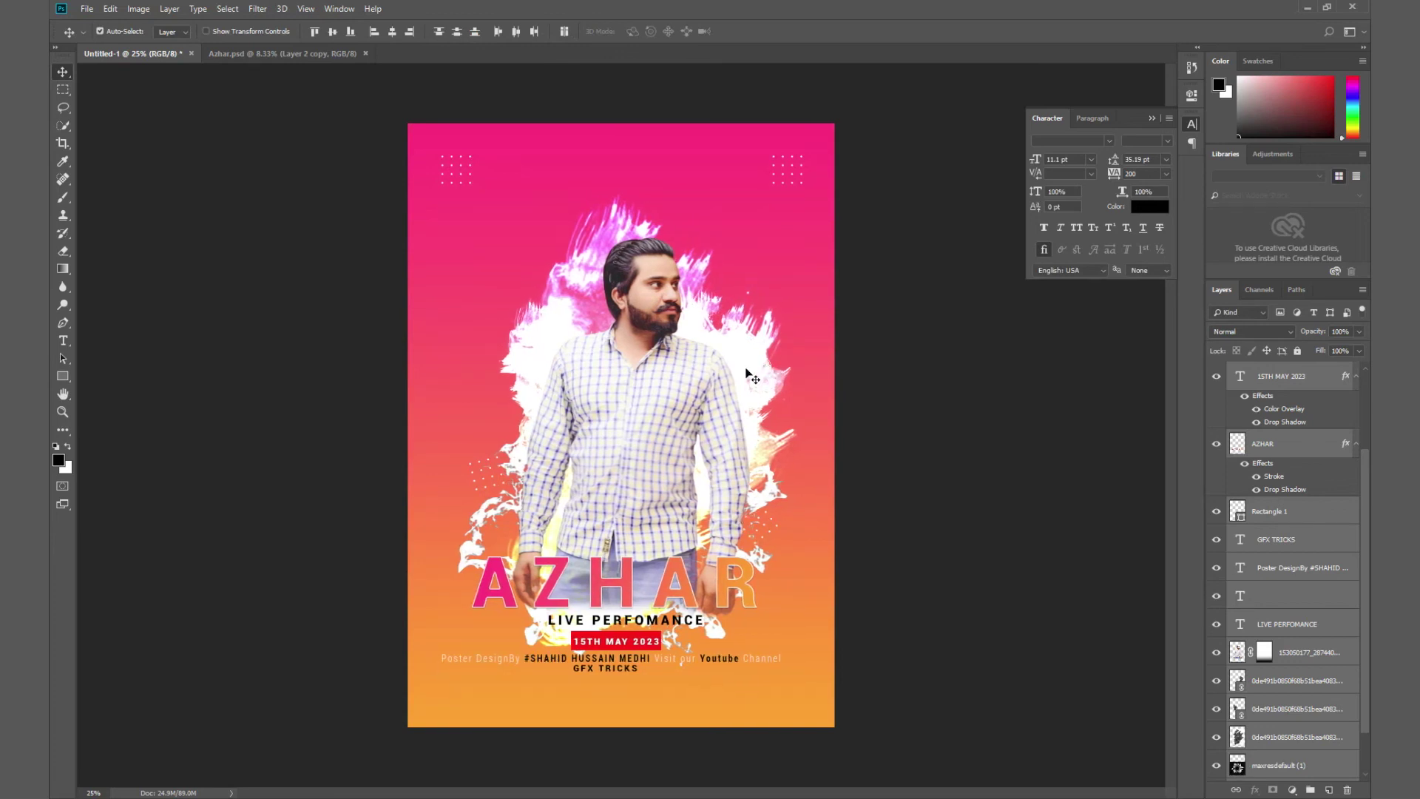
Embed maxresdefault from the Azhar folder, rotate it 90° clockwise, and stretch it over the poster.
{"action": "left_click", "coordinate": [87, 10]}
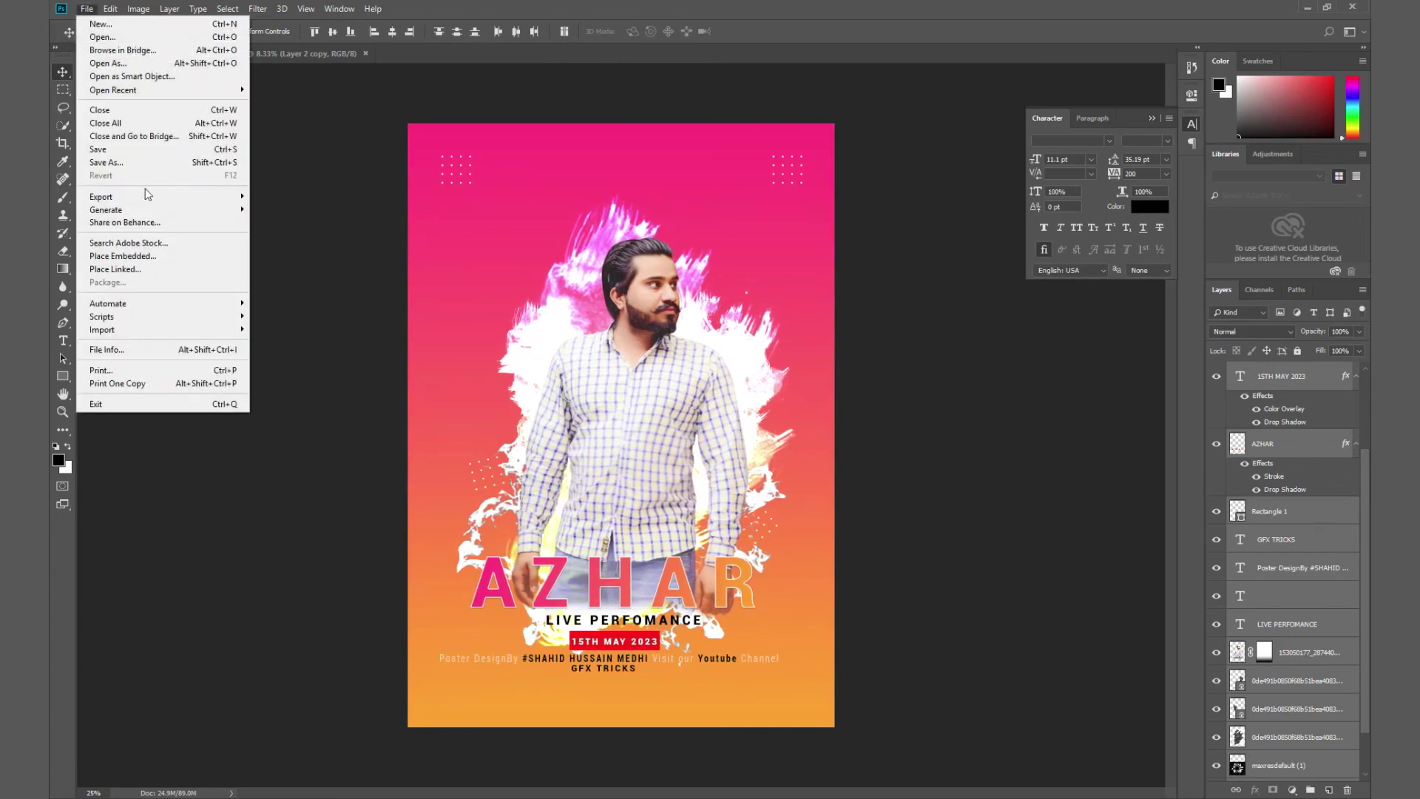
{"action": "left_click", "coordinate": [148, 257]}
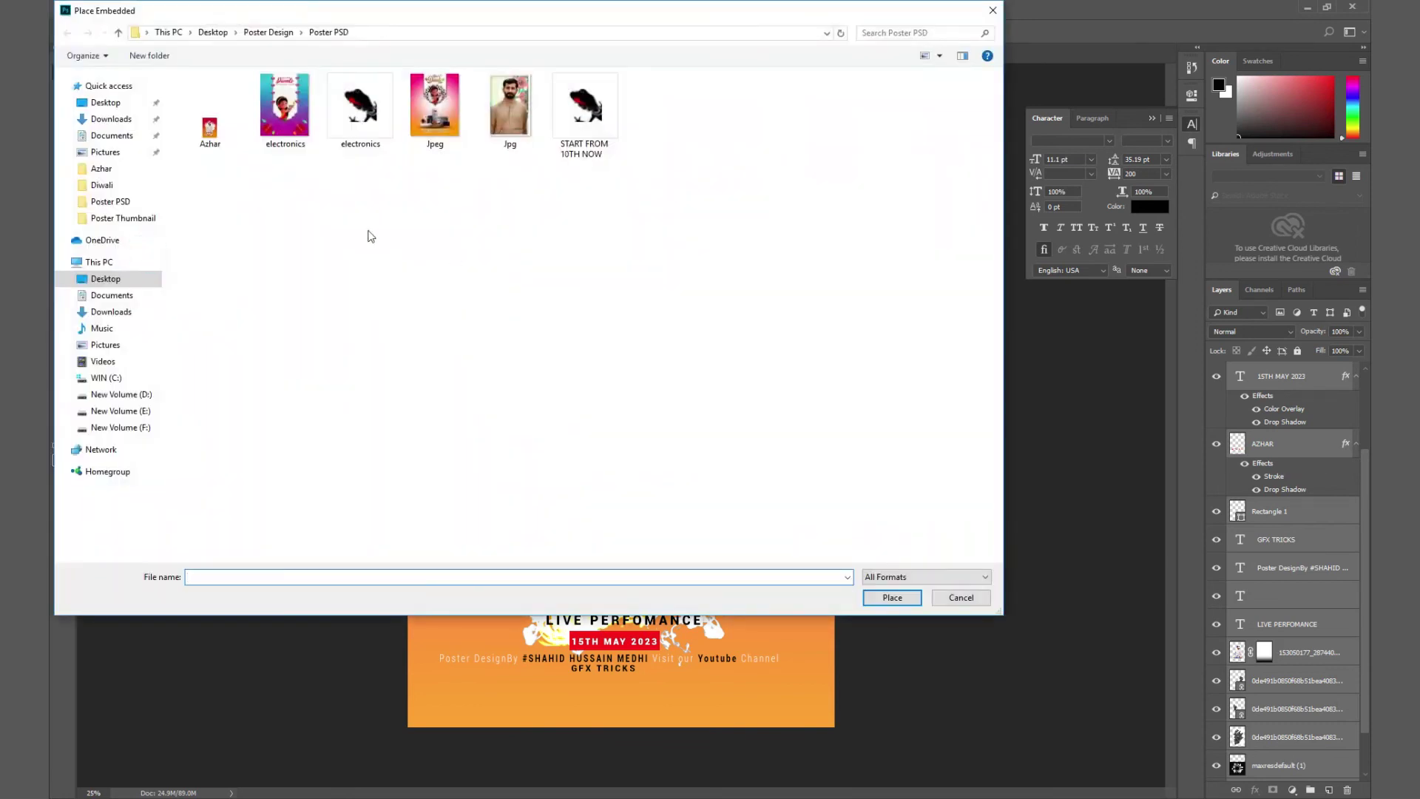
{"action": "left_click", "coordinate": [110, 267]}
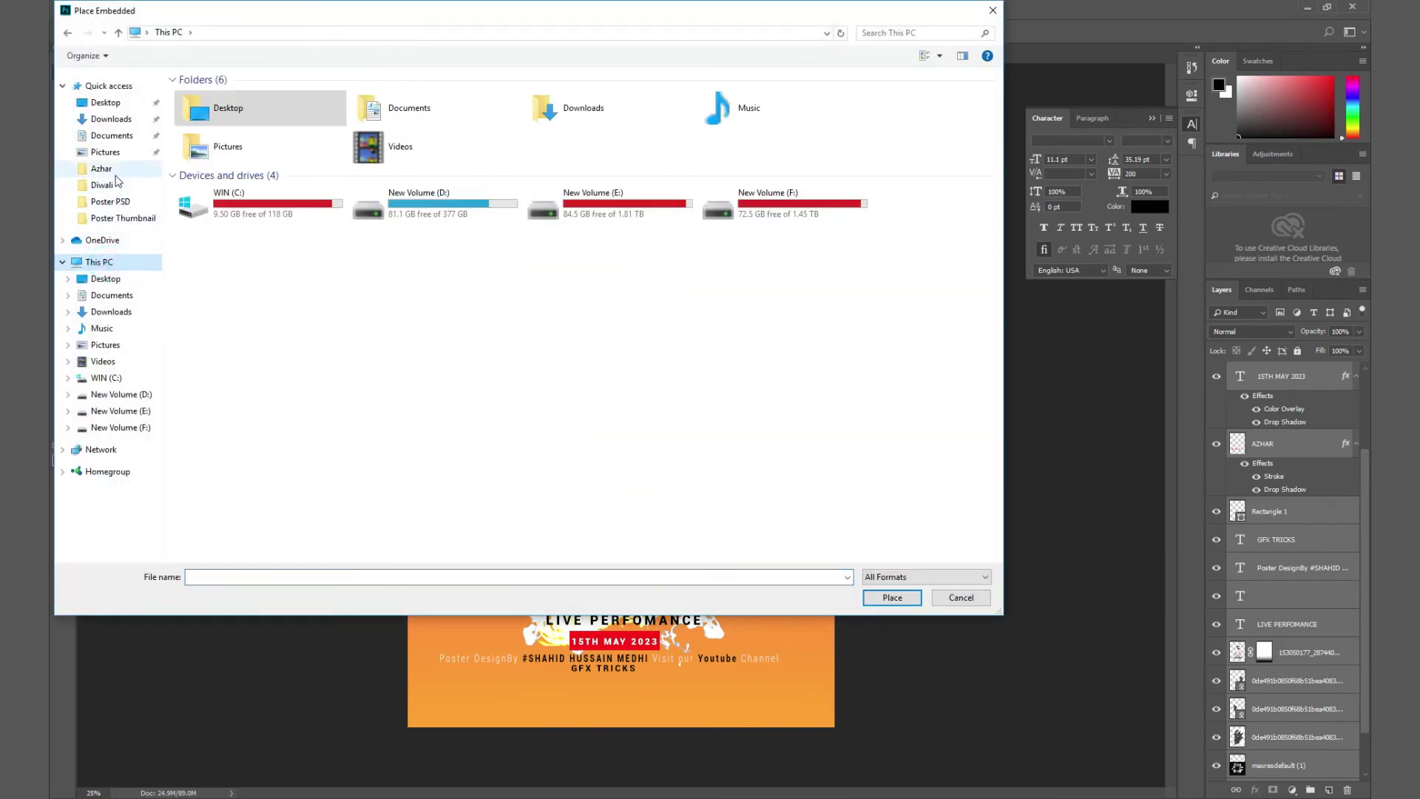
{"action": "left_click", "coordinate": [101, 168]}
{"action": "double_click", "coordinate": [285, 229]}
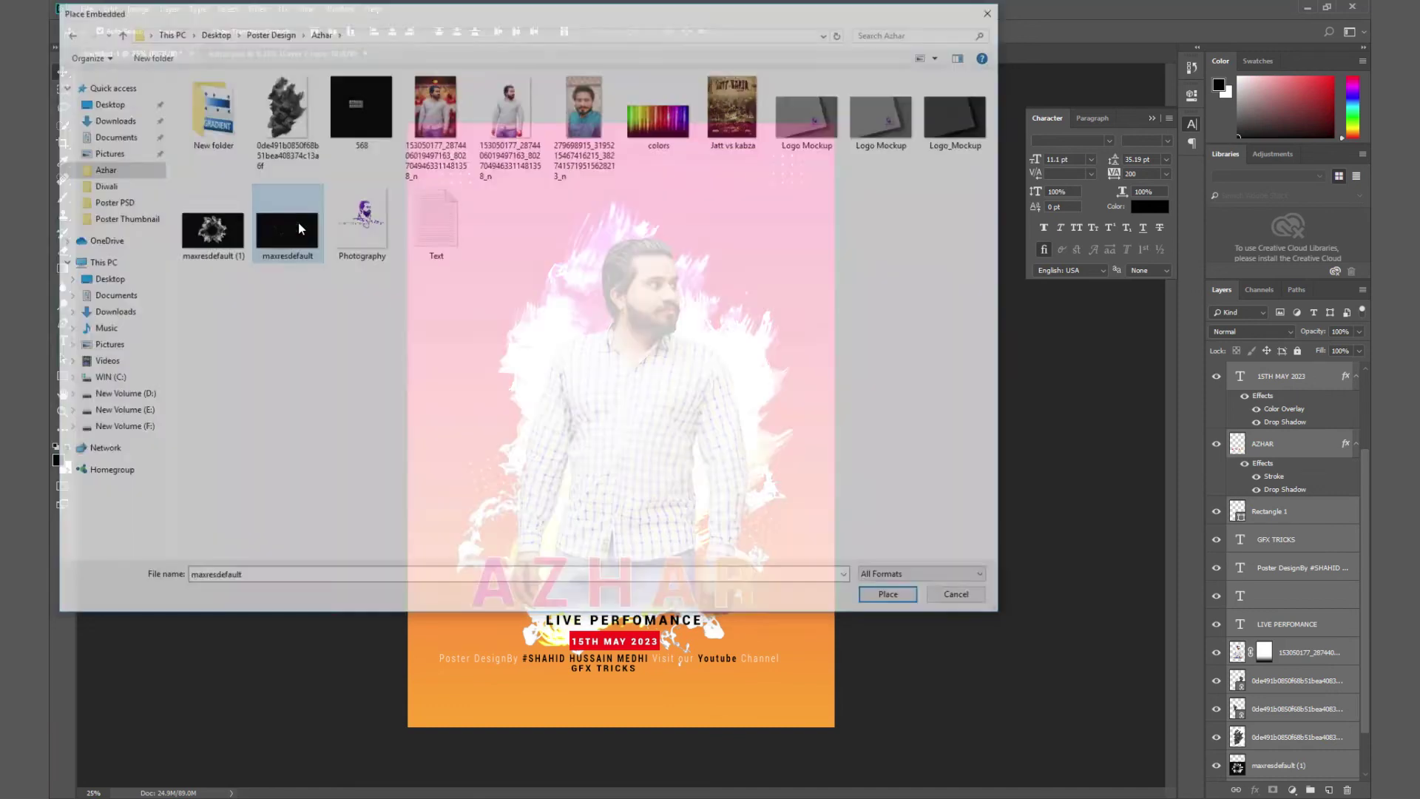
{"action": "right_click", "coordinate": [770, 433]}
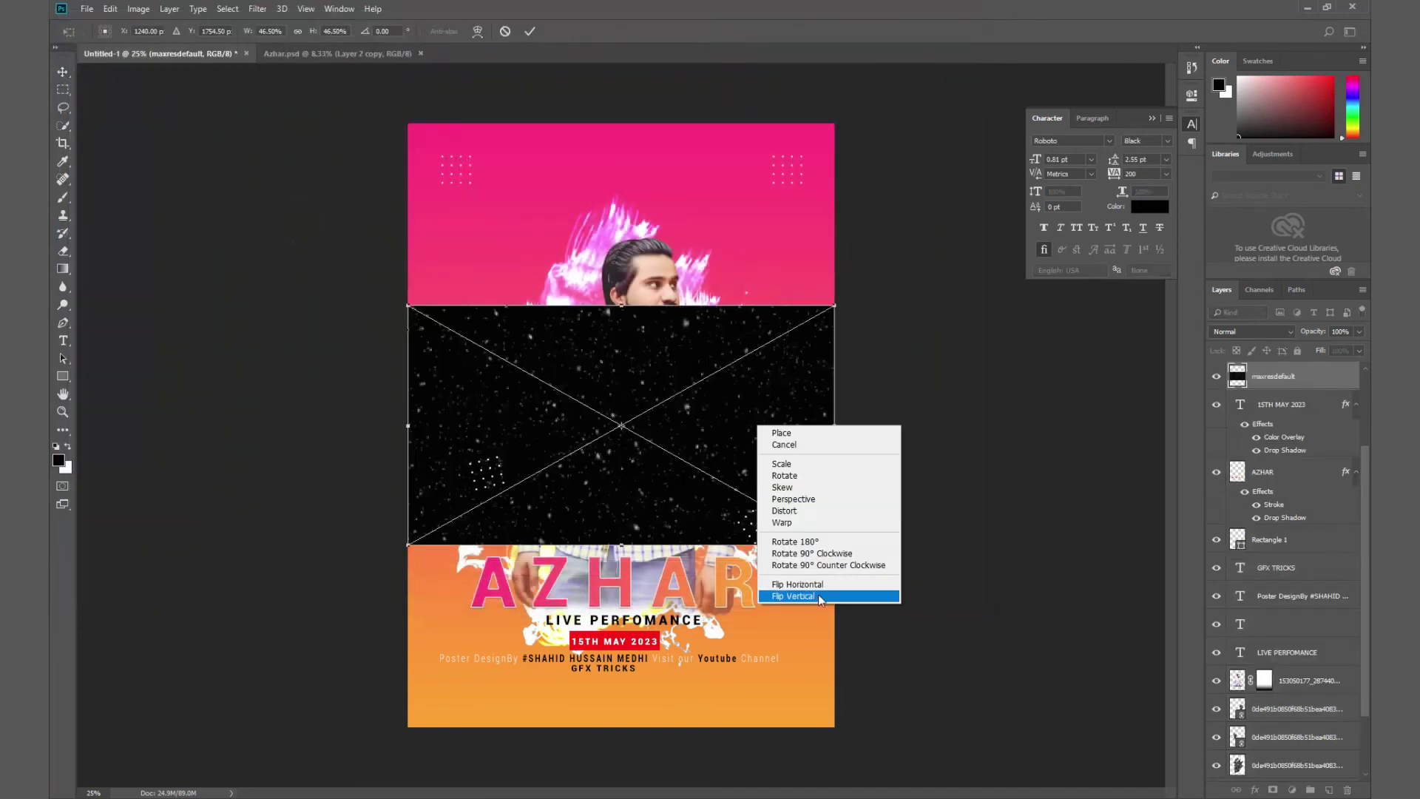
{"action": "left_click", "coordinate": [827, 556]}
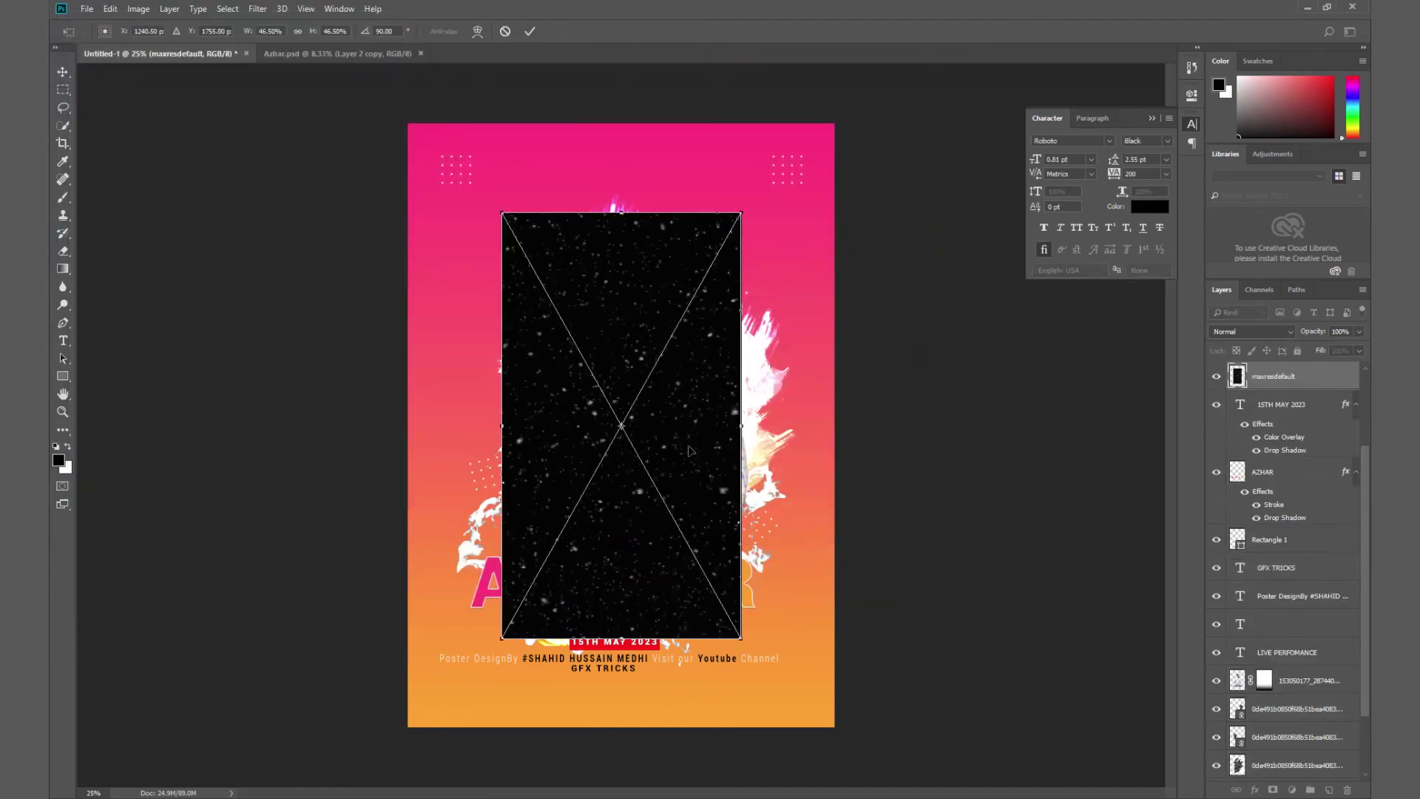
{"action": "key", "text": "ctrl+minus"}
{"action": "left_click_drag", "start_coordinate": [708, 584], "coordinate": [770, 705]}
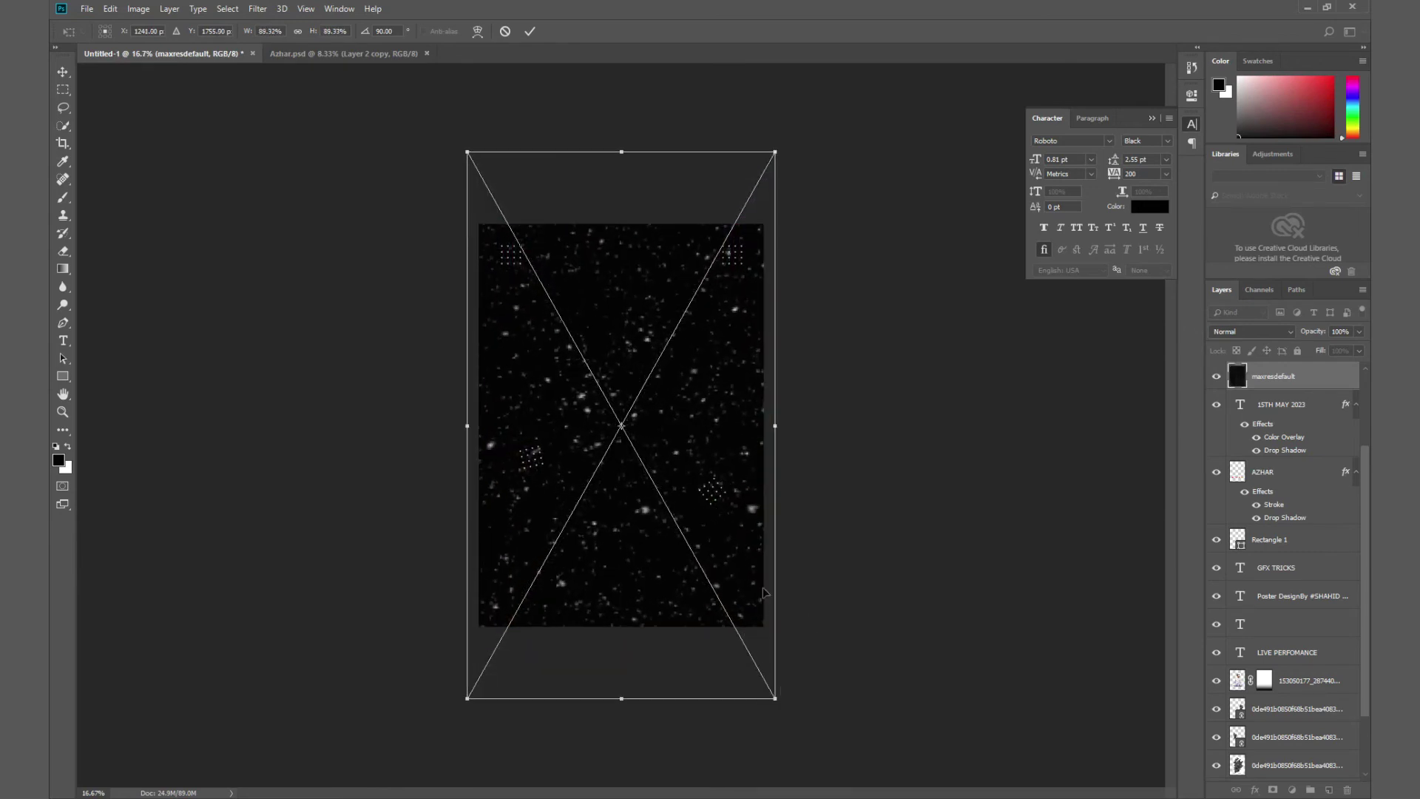
Commit the starfield, set it to Screen blending, and send it down the layer stack.
{"action": "key", "text": "Return"}
{"action": "left_click", "coordinate": [1247, 335]}
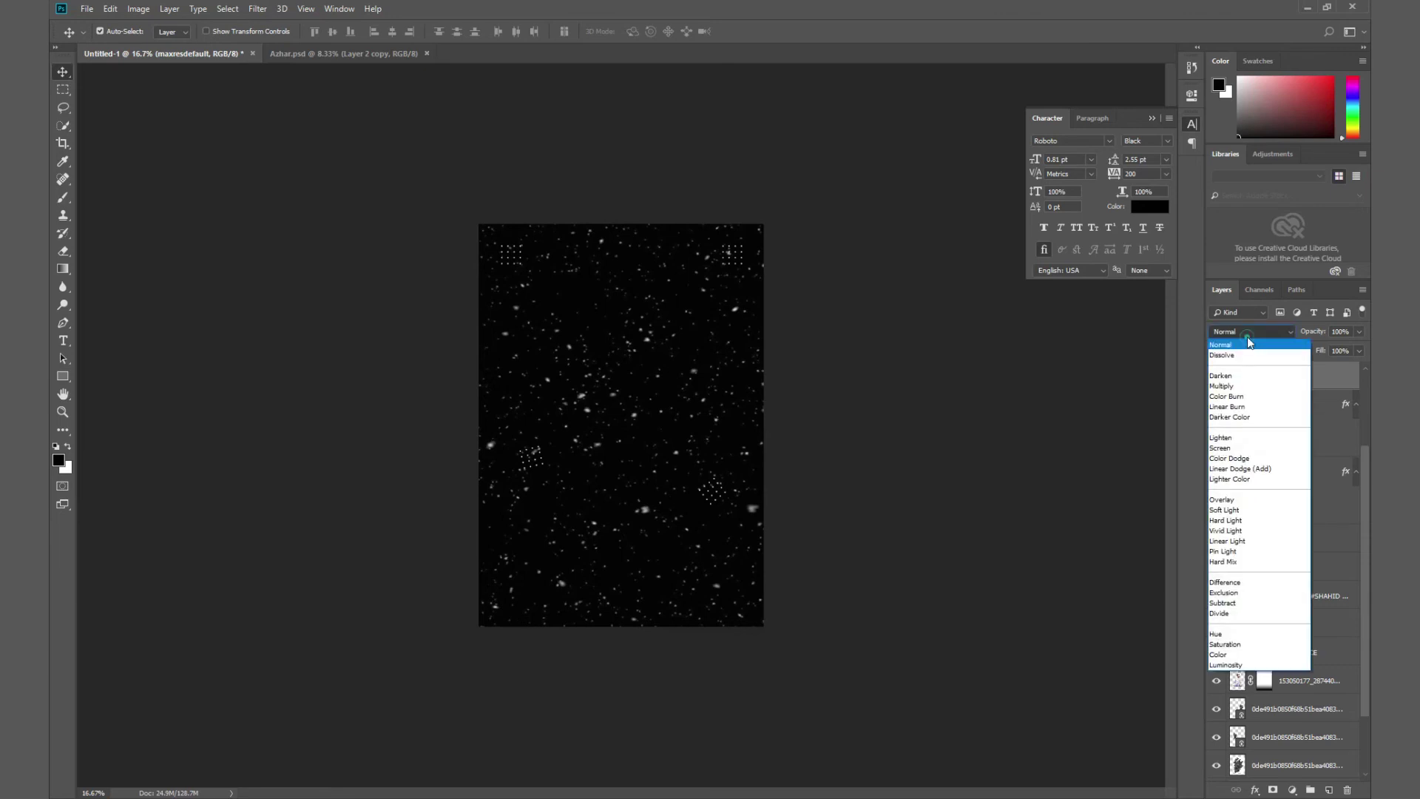
{"action": "left_click", "coordinate": [1247, 449]}
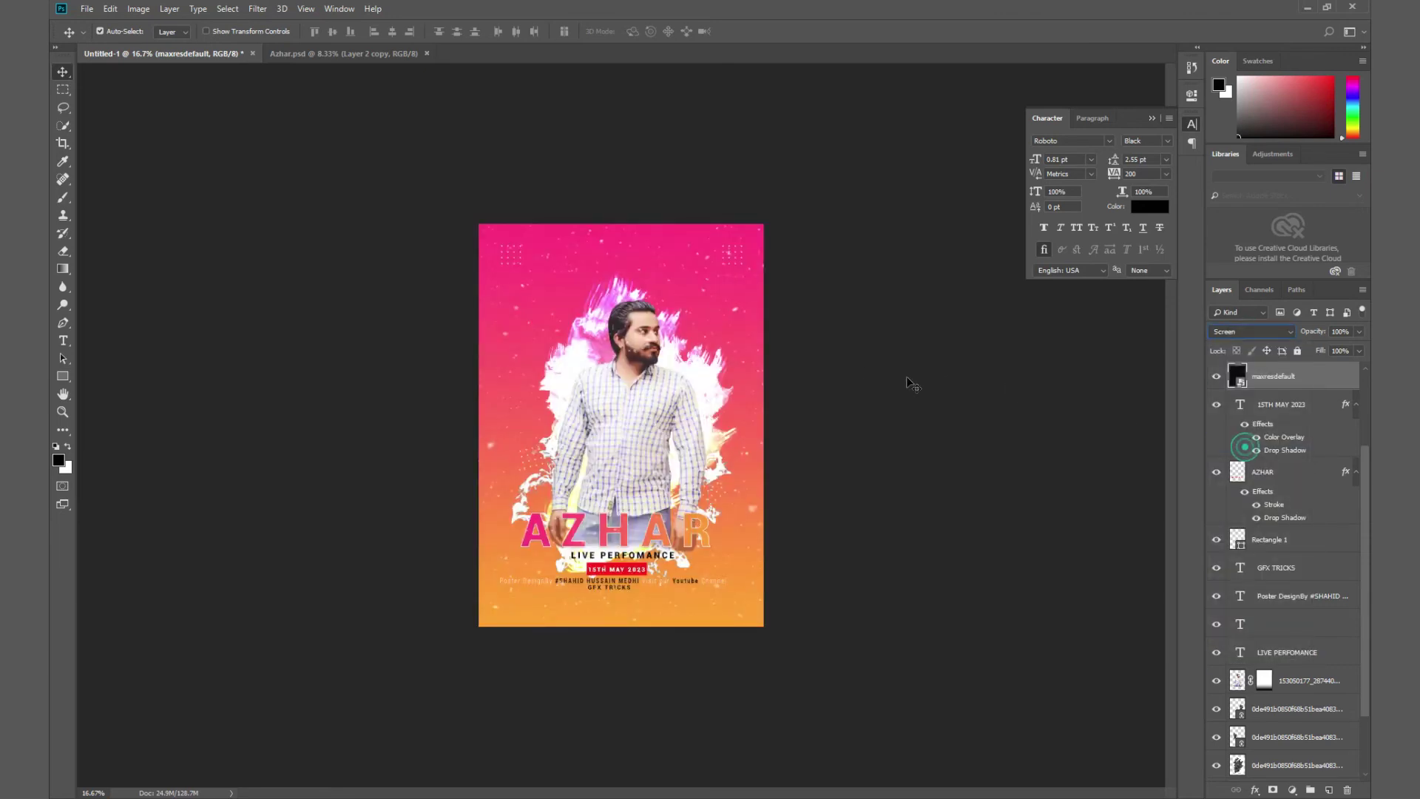
{"action": "key", "text": "ctrl+plus"}
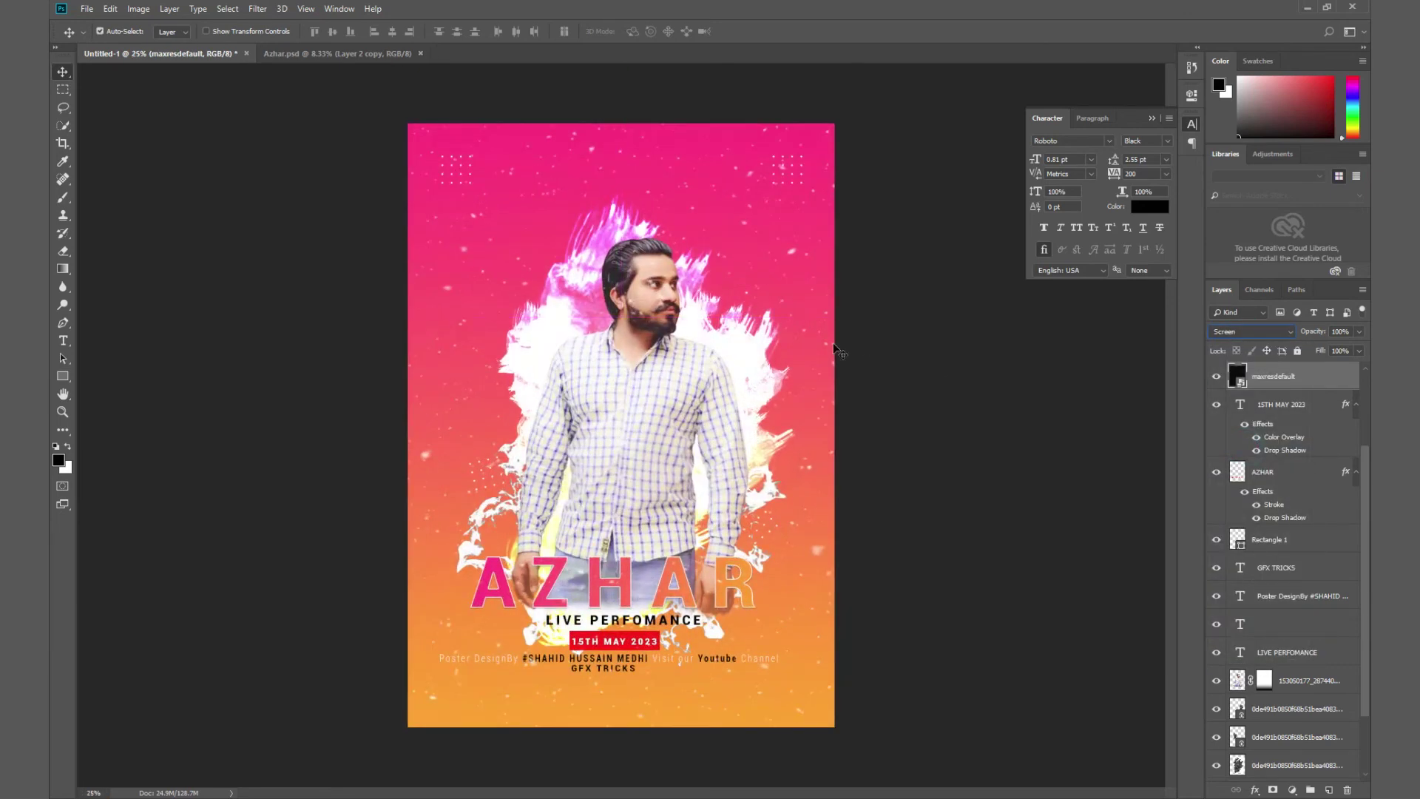
{"action": "key", "text": "ctrl+bracketleft"}
{"action": "key", "text": "ctrl+bracketleft"}
{"action": "key", "text": "ctrl+bracketleft"}
{"action": "key", "text": "ctrl+bracketleft"}
{"action": "key", "text": "ctrl+bracketleft"}
{"action": "key", "text": "ctrl+bracketleft"}
{"action": "key", "text": "ctrl+bracketleft"}
{"action": "key", "text": "ctrl+bracketleft"}
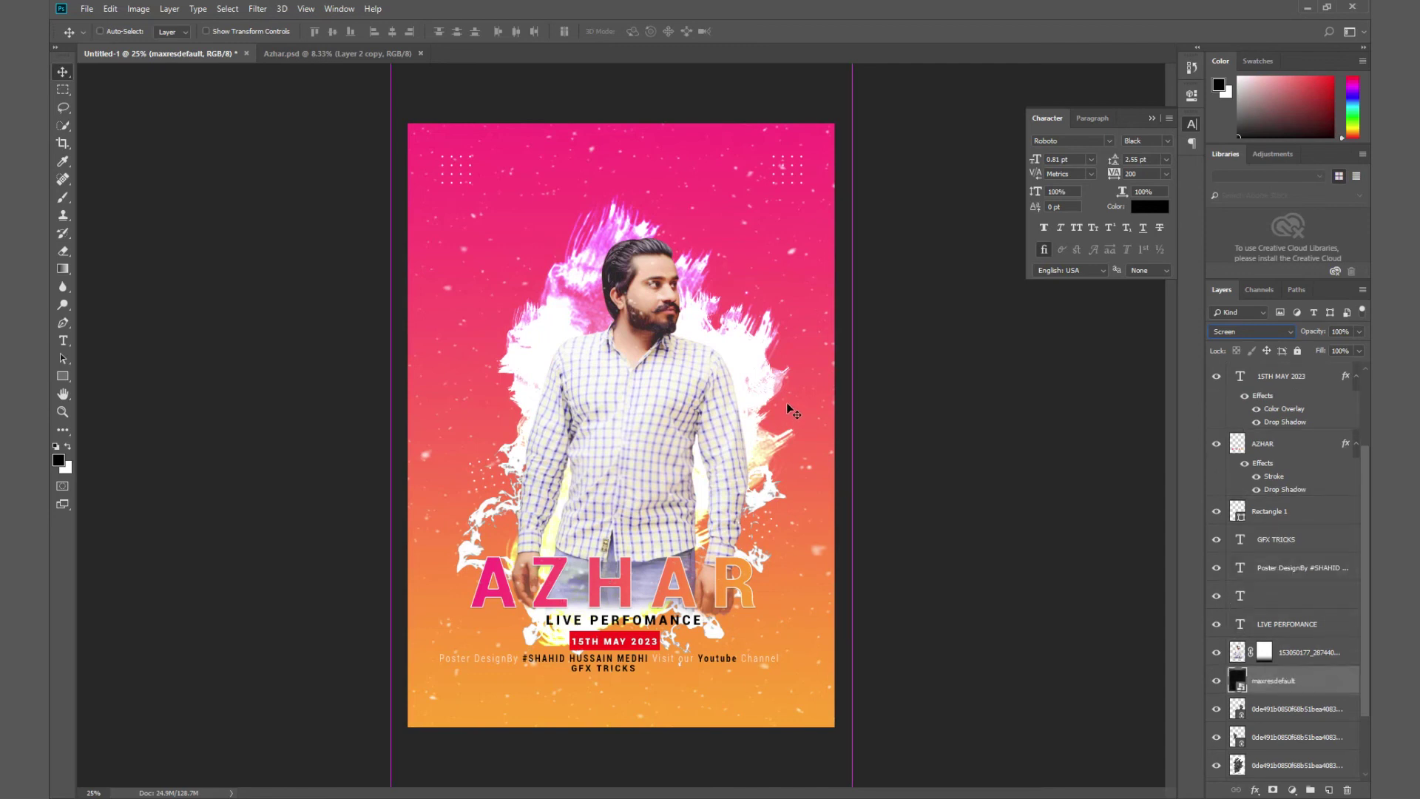
{"action": "key", "text": "ctrl+bracketleft"}
{"action": "key", "text": "ctrl+bracketleft"}
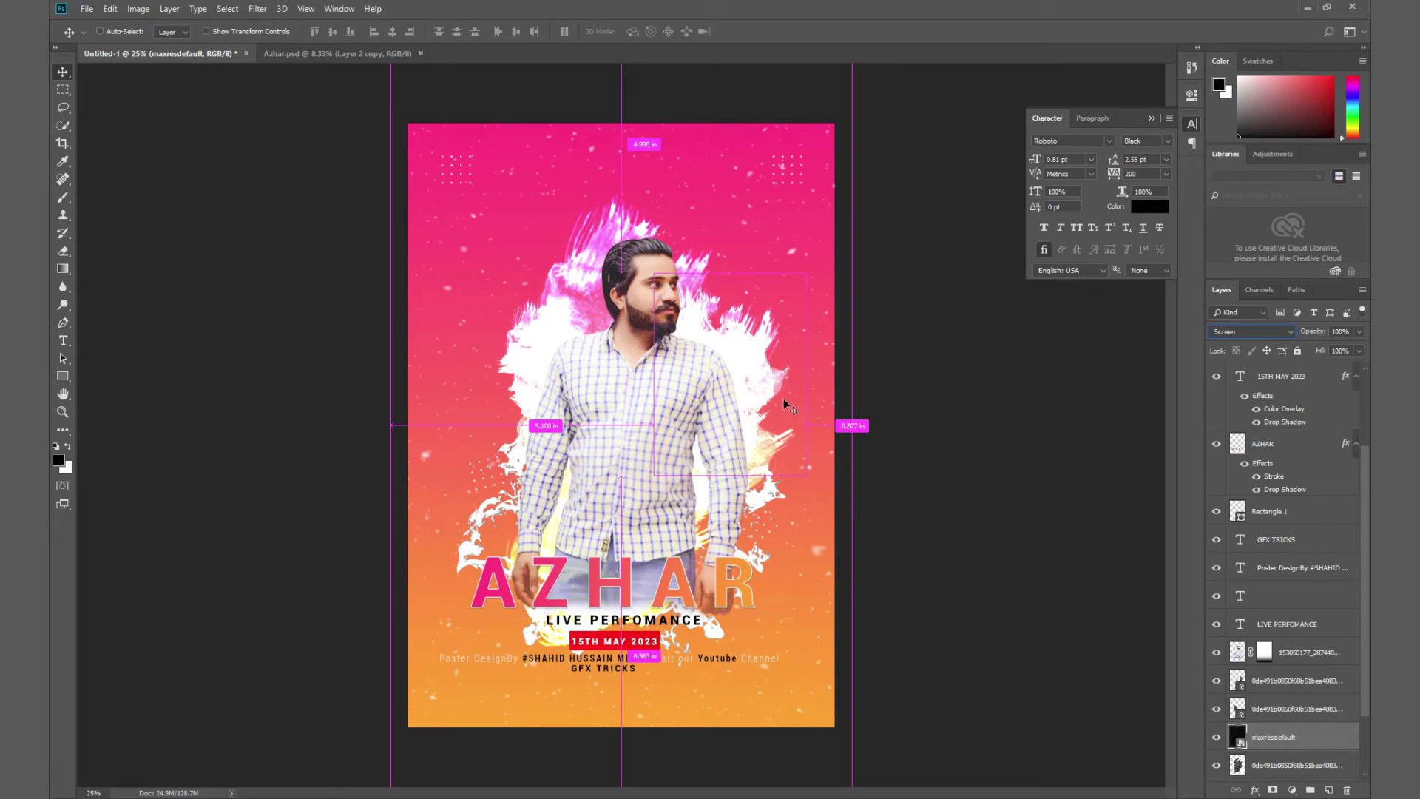
{"action": "key", "text": "ctrl+bracketleft"}
{"action": "key", "text": "ctrl+minus"}
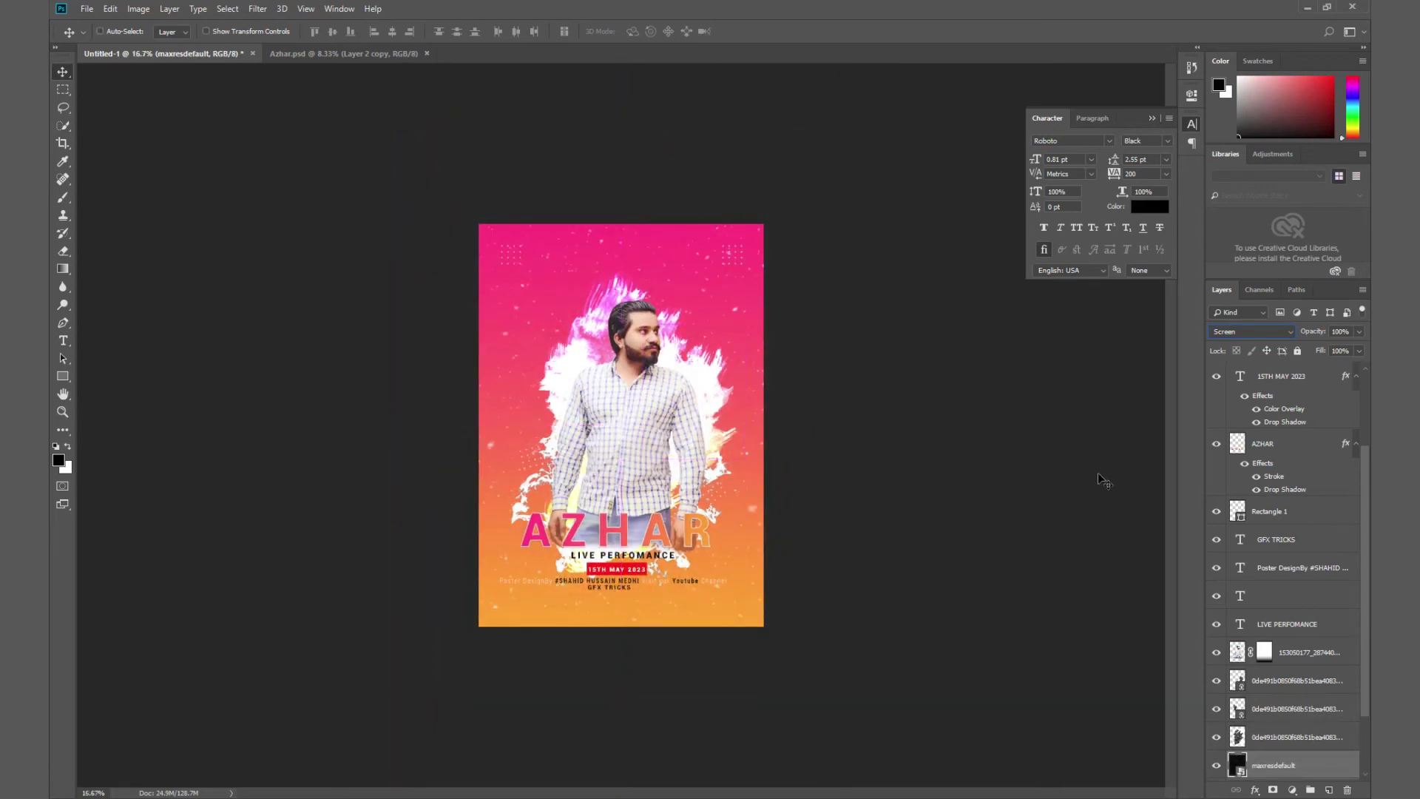
Position the starfield just above the gradient background and lower its opacity to 86%.
{"action": "key", "text": "ctrl+plus"}
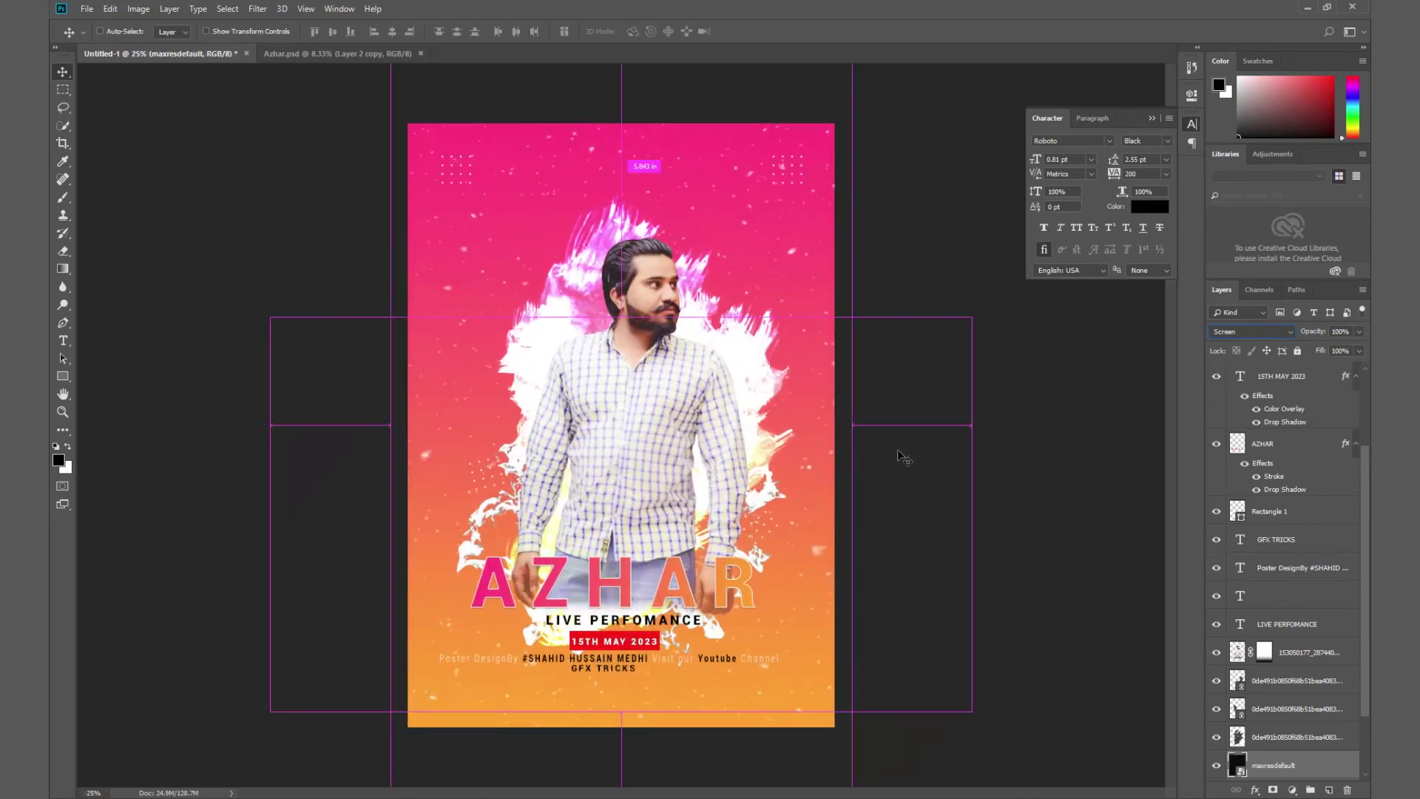
{"action": "key", "text": "ctrl+j"}
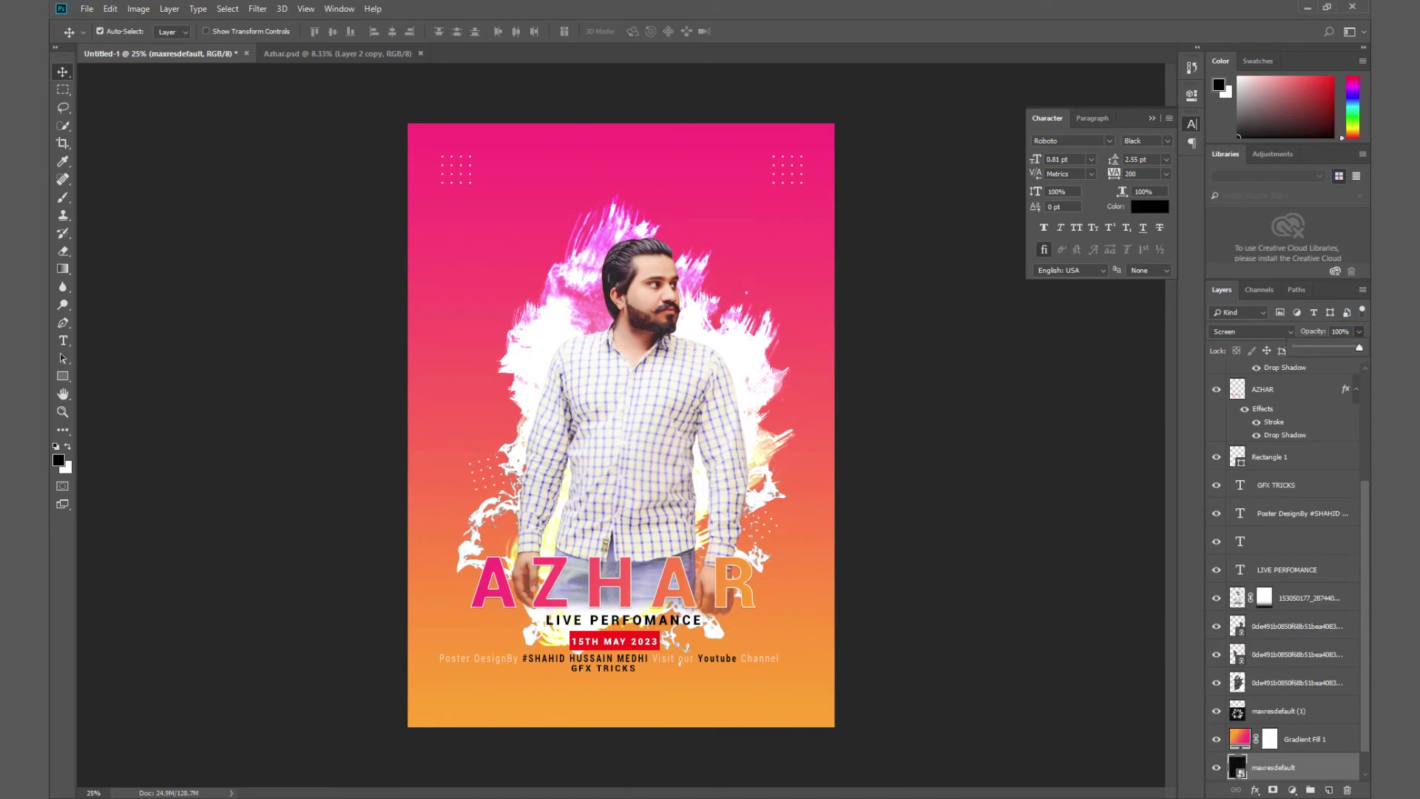
{"action": "key", "text": "ctrl+bracketright"}
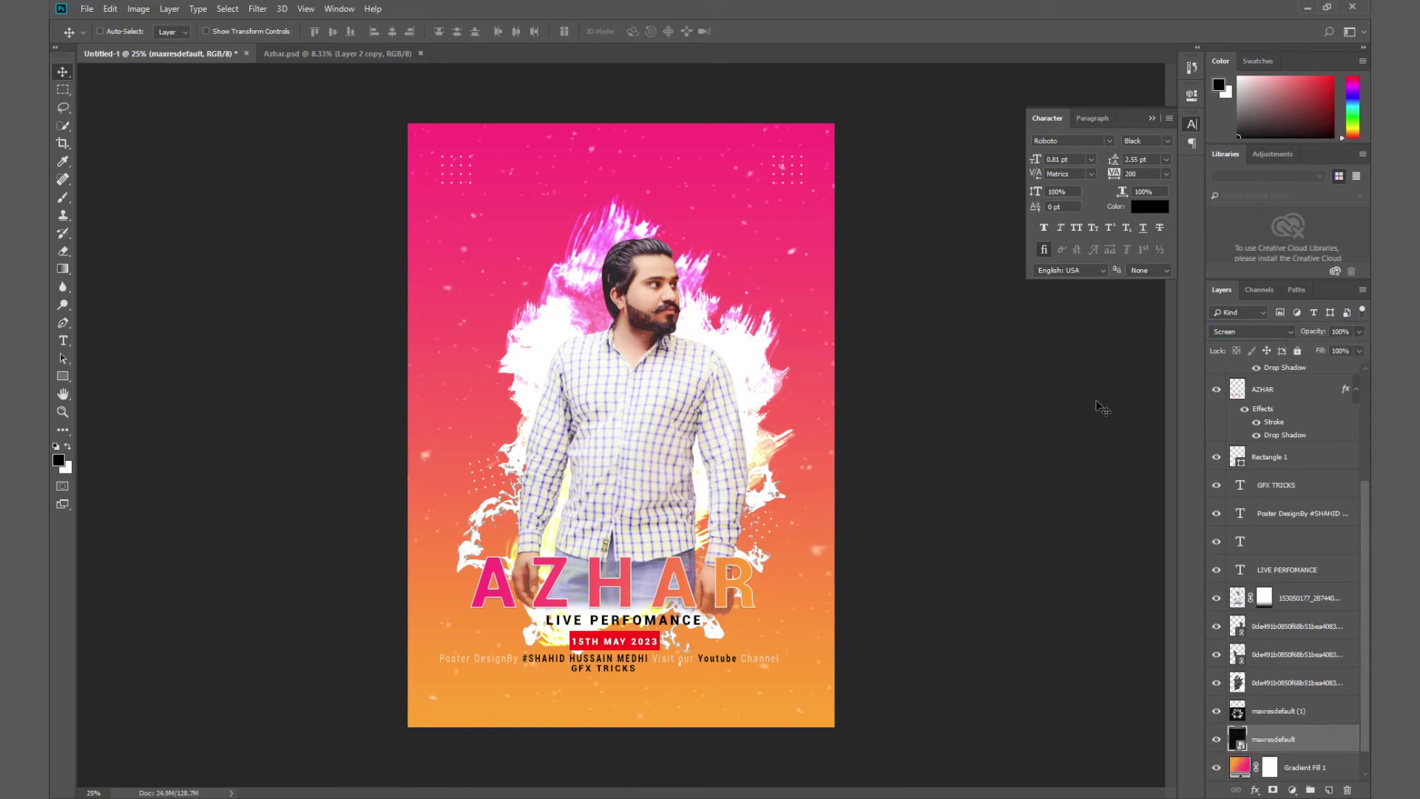
{"action": "left_click", "coordinate": [1359, 332]}
{"action": "left_click_drag", "start_coordinate": [1360, 349], "coordinate": [1352, 349]}
{"action": "scroll", "coordinate": [1259, 440], "scroll_direction": "up", "scroll_amount": 5}
{"action": "scroll", "coordinate": [1260, 439], "scroll_direction": "up", "scroll_amount": 1}
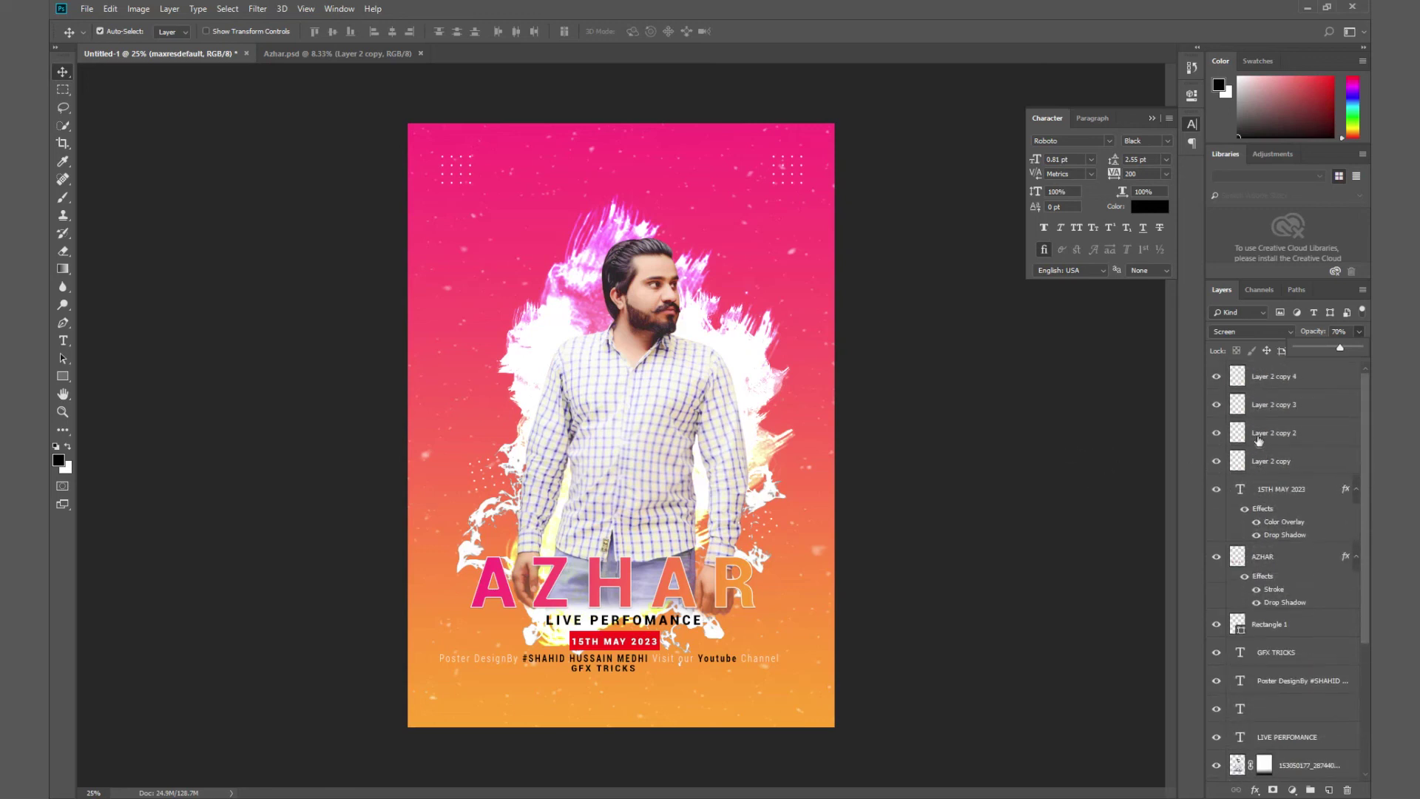
{"action": "left_click", "coordinate": [1306, 387]}
Stamp all visible content into a new Layer 1 at the top of the stack.
{"action": "key", "text": "ctrl+shift+alt+n"}
{"action": "key", "text": "ctrl+shift+alt+e"}
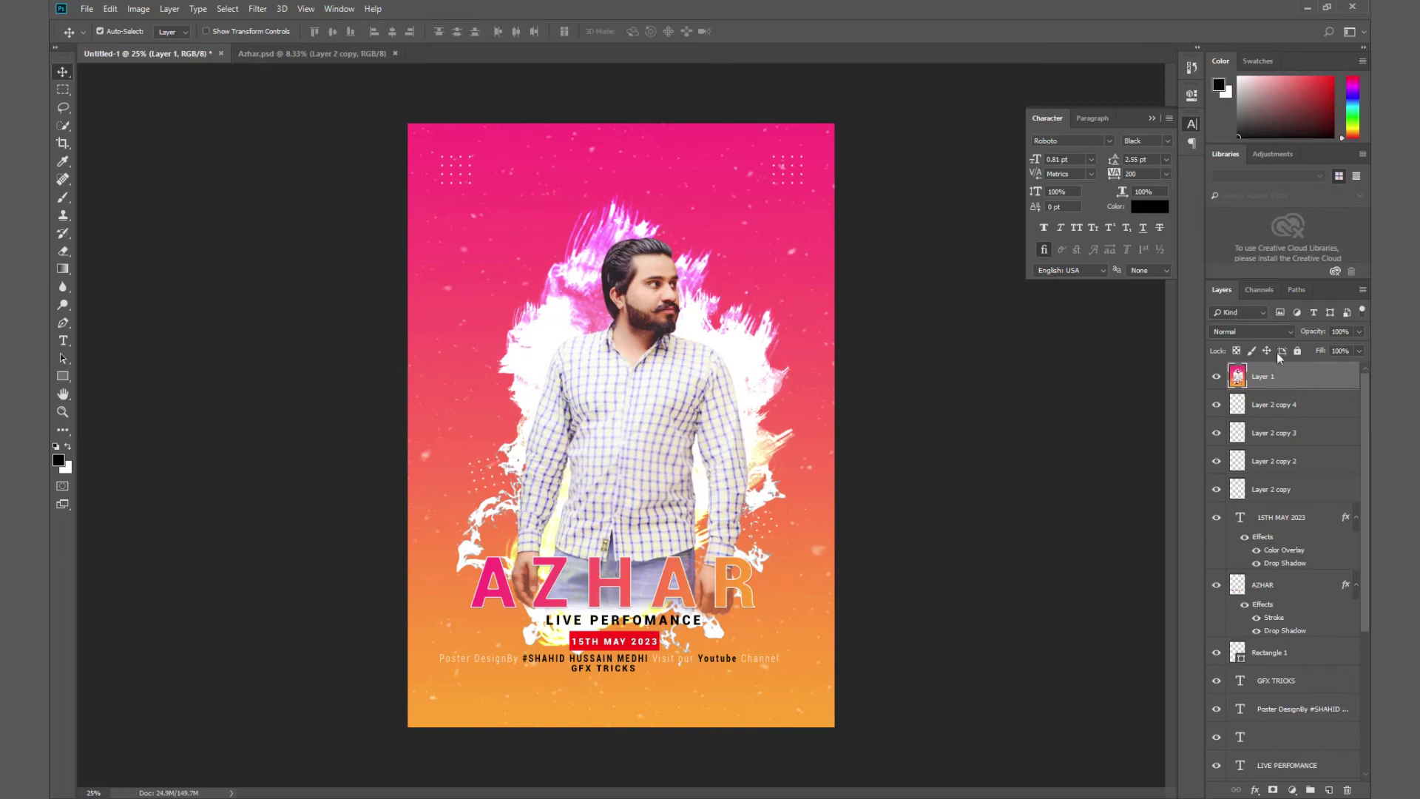
{"action": "left_click", "coordinate": [1191, 95]}
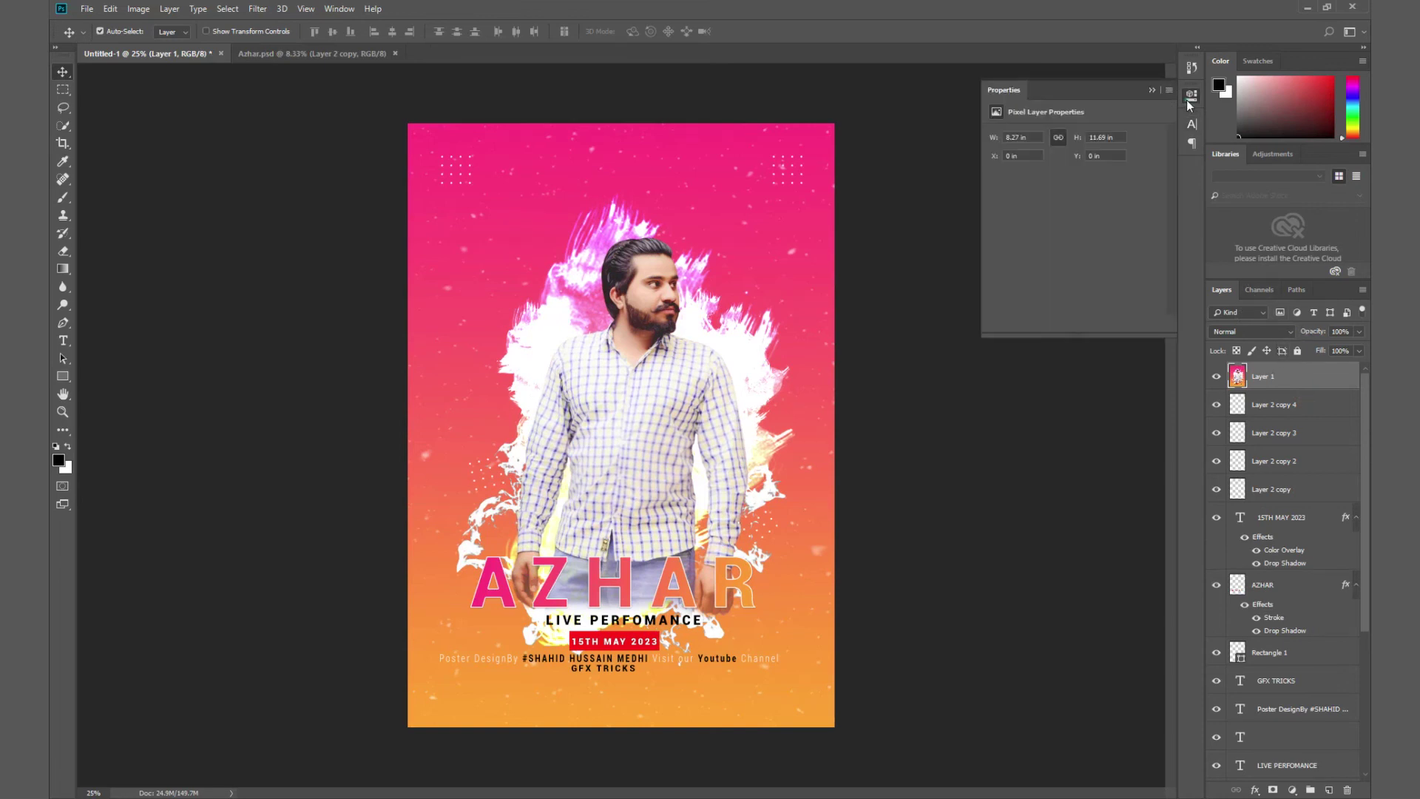
{"action": "left_click", "coordinate": [1191, 95]}
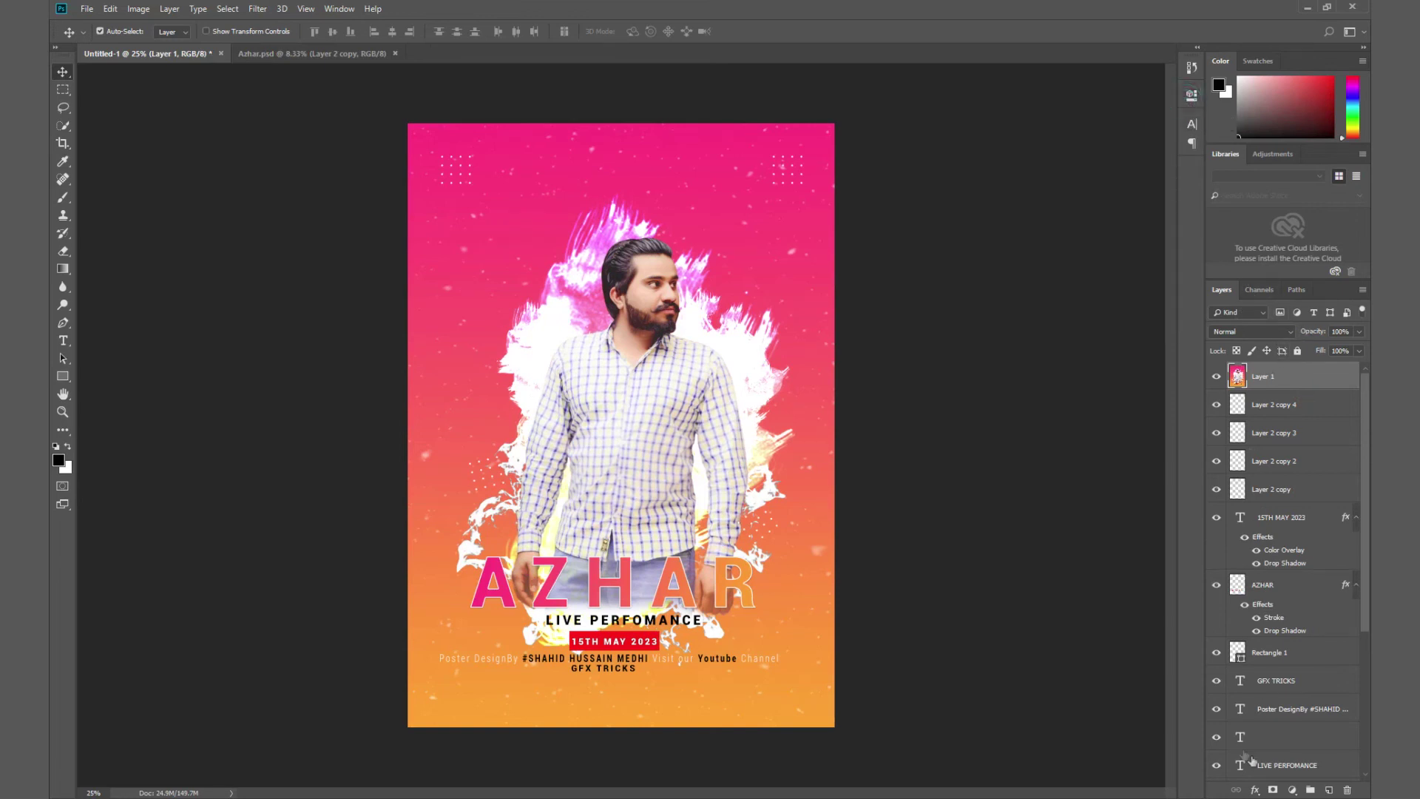
{"action": "left_click", "coordinate": [1258, 791]}
{"action": "left_click", "coordinate": [1223, 790]}
Try Gradient Map and Color Balance adjustment layers, undoing each one.
{"action": "left_click", "coordinate": [1293, 790]}
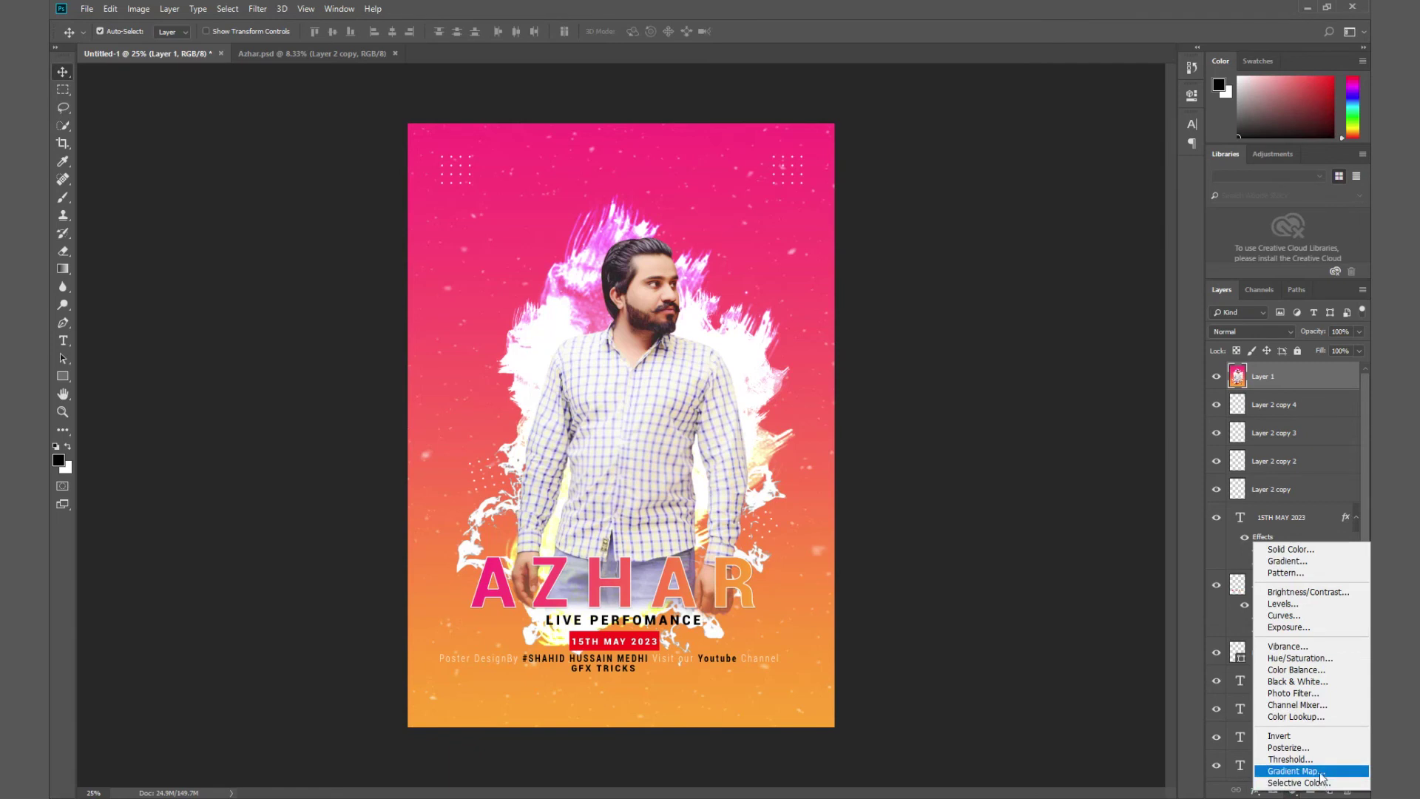
{"action": "left_click", "coordinate": [1294, 771]}
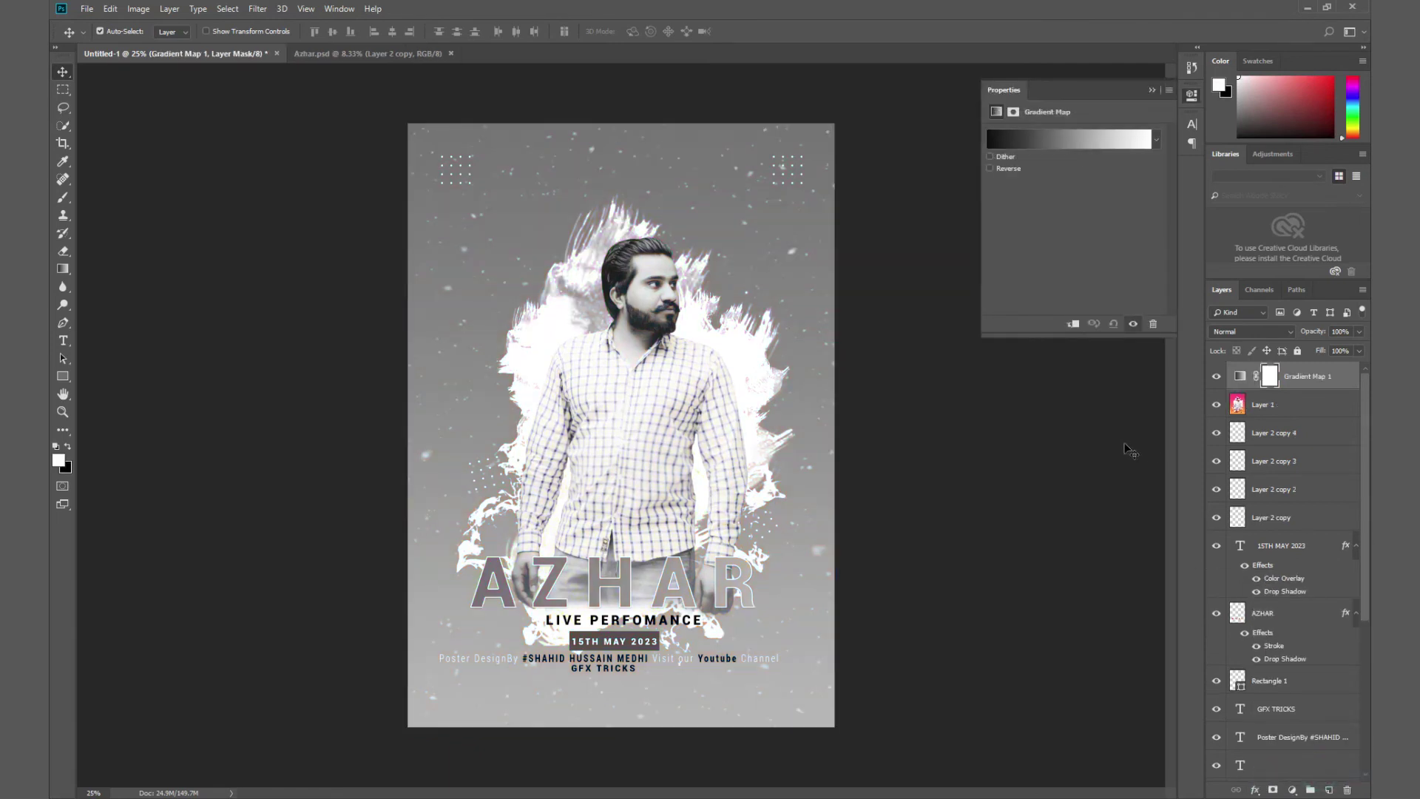
{"action": "key", "text": "ctrl+z"}
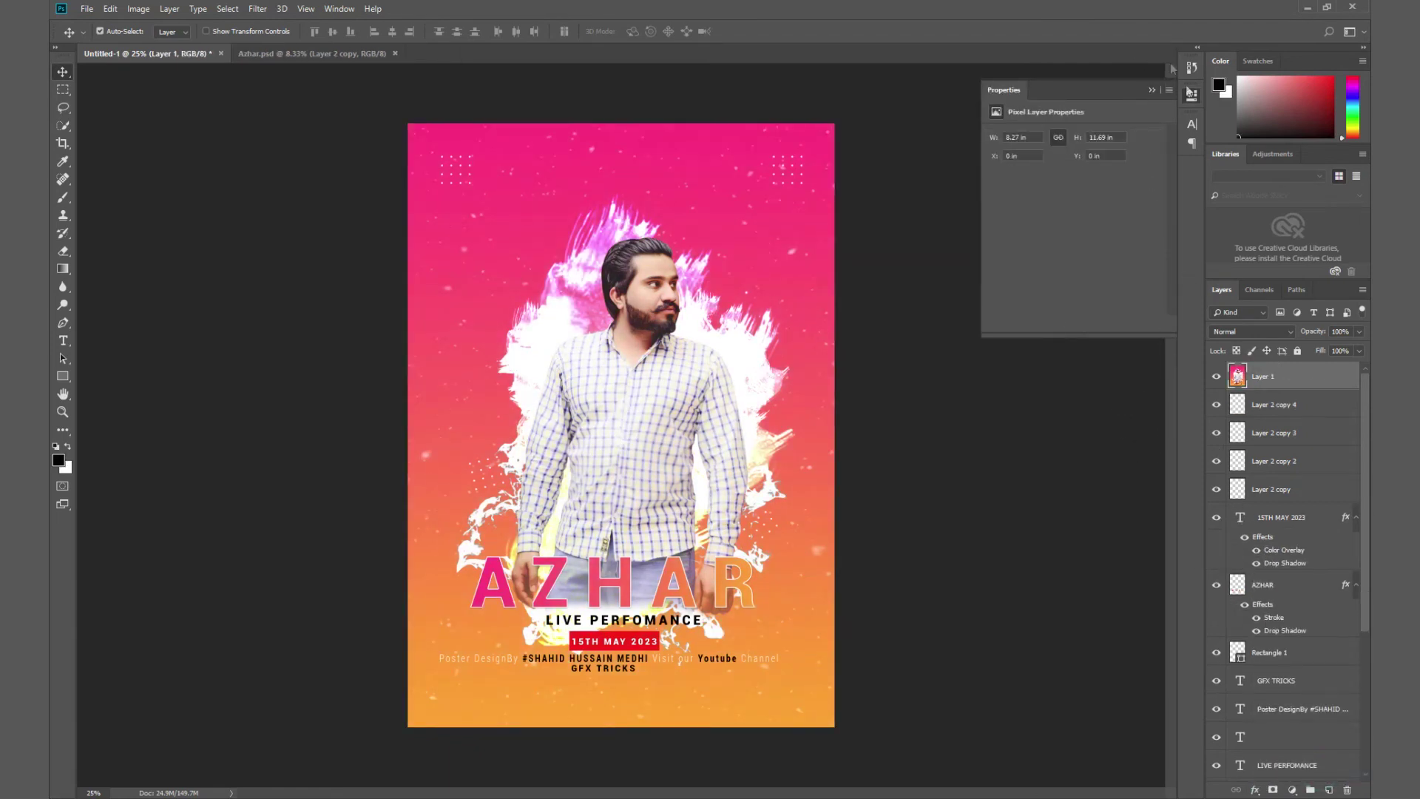
{"action": "left_click", "coordinate": [1192, 95]}
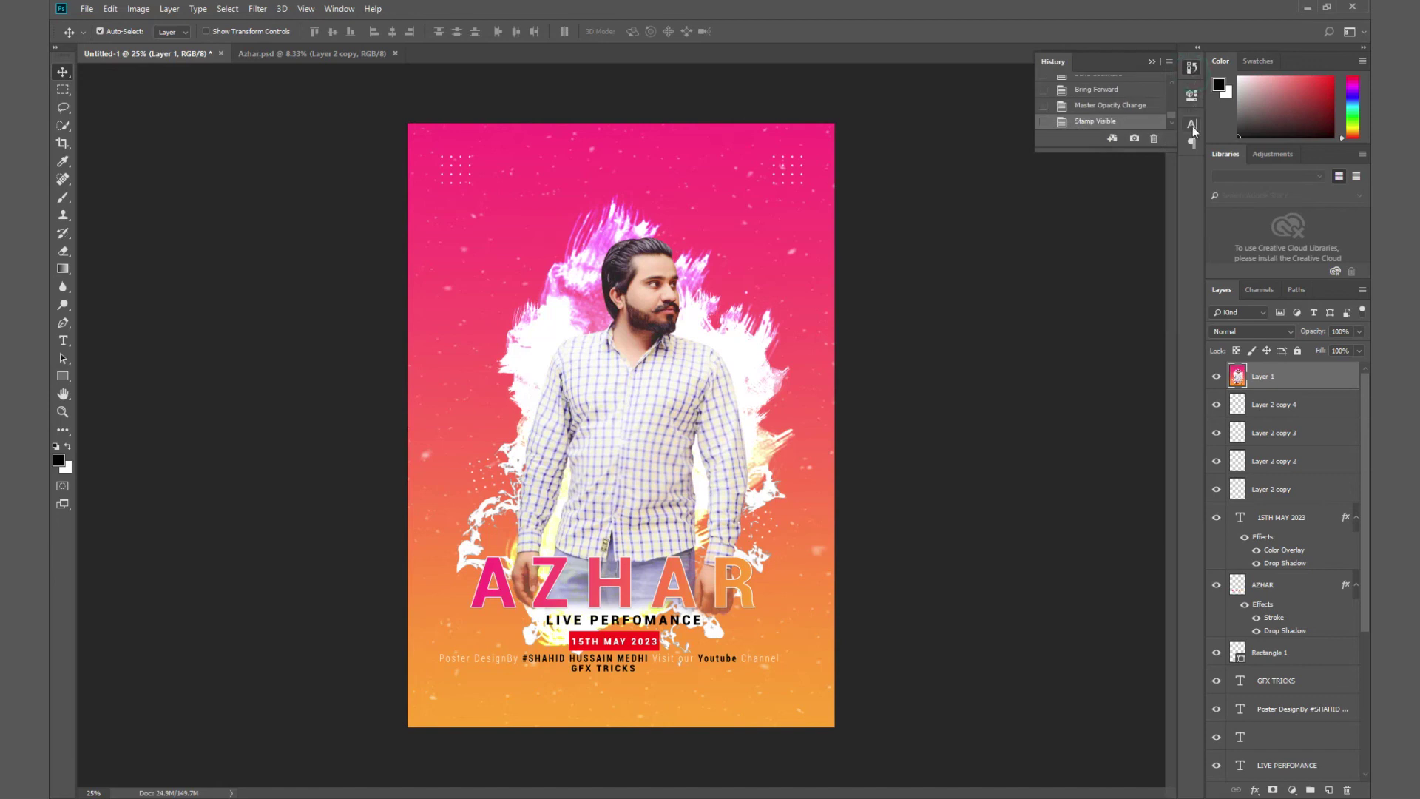
{"action": "left_click", "coordinate": [1192, 141]}
{"action": "left_click", "coordinate": [1192, 124]}
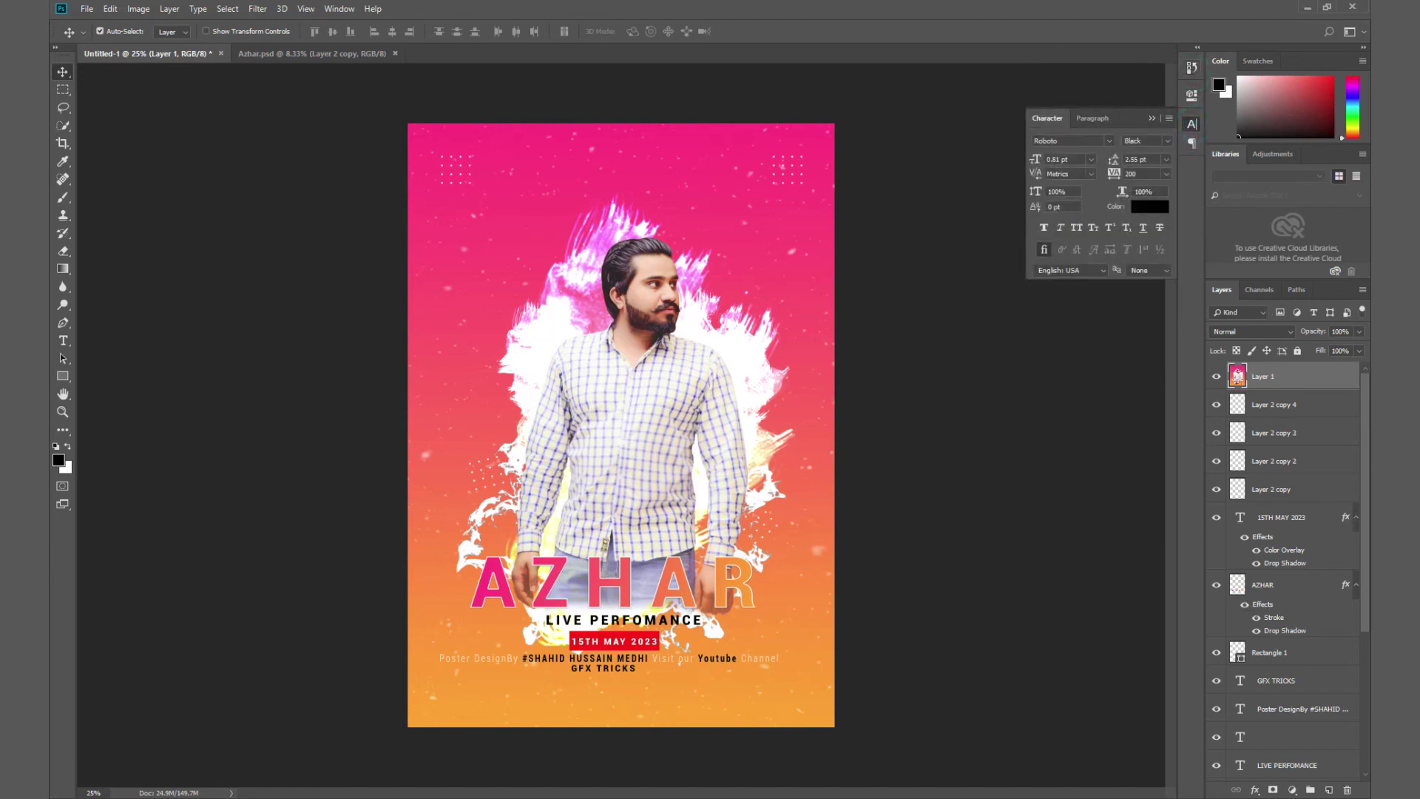
{"action": "left_click", "coordinate": [1292, 791]}
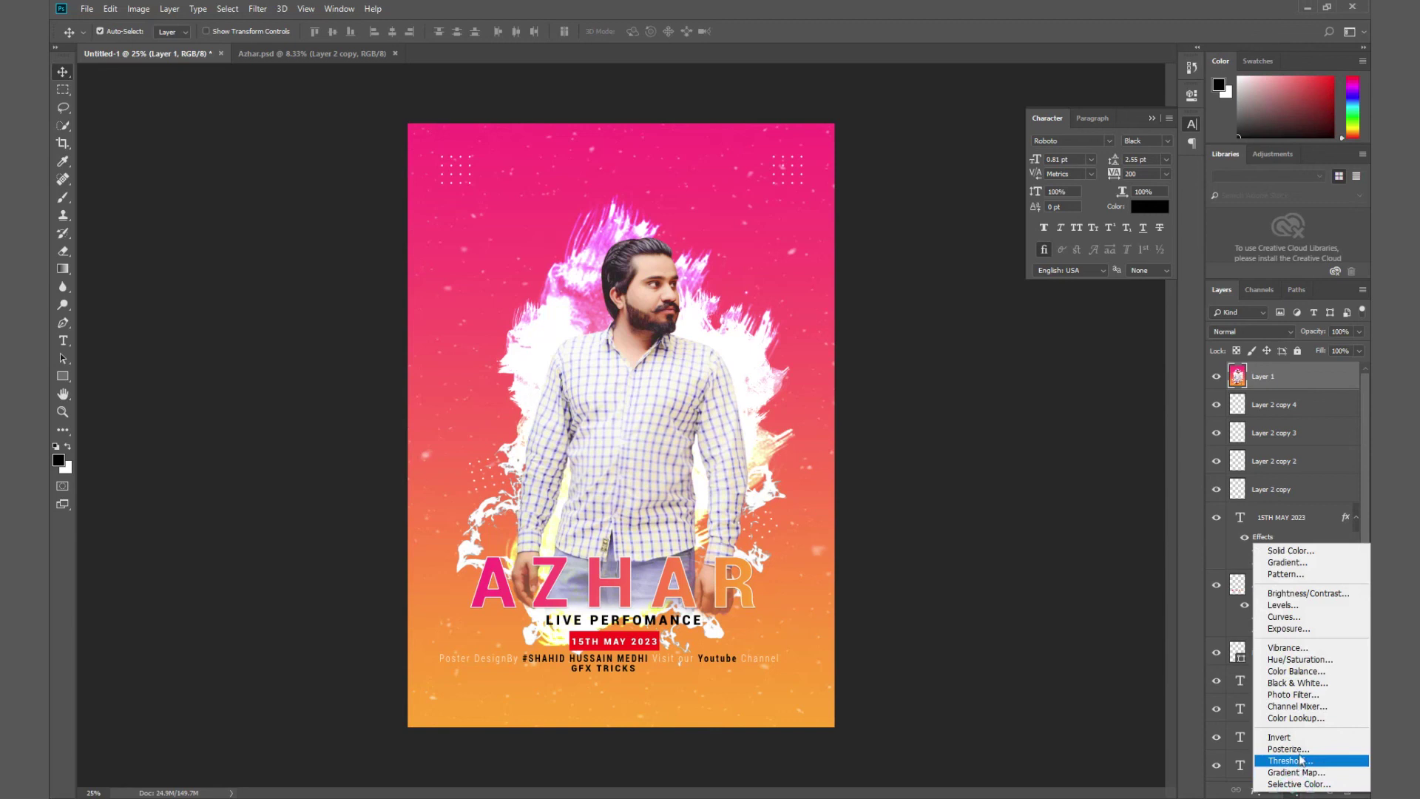
{"action": "left_click", "coordinate": [1296, 671]}
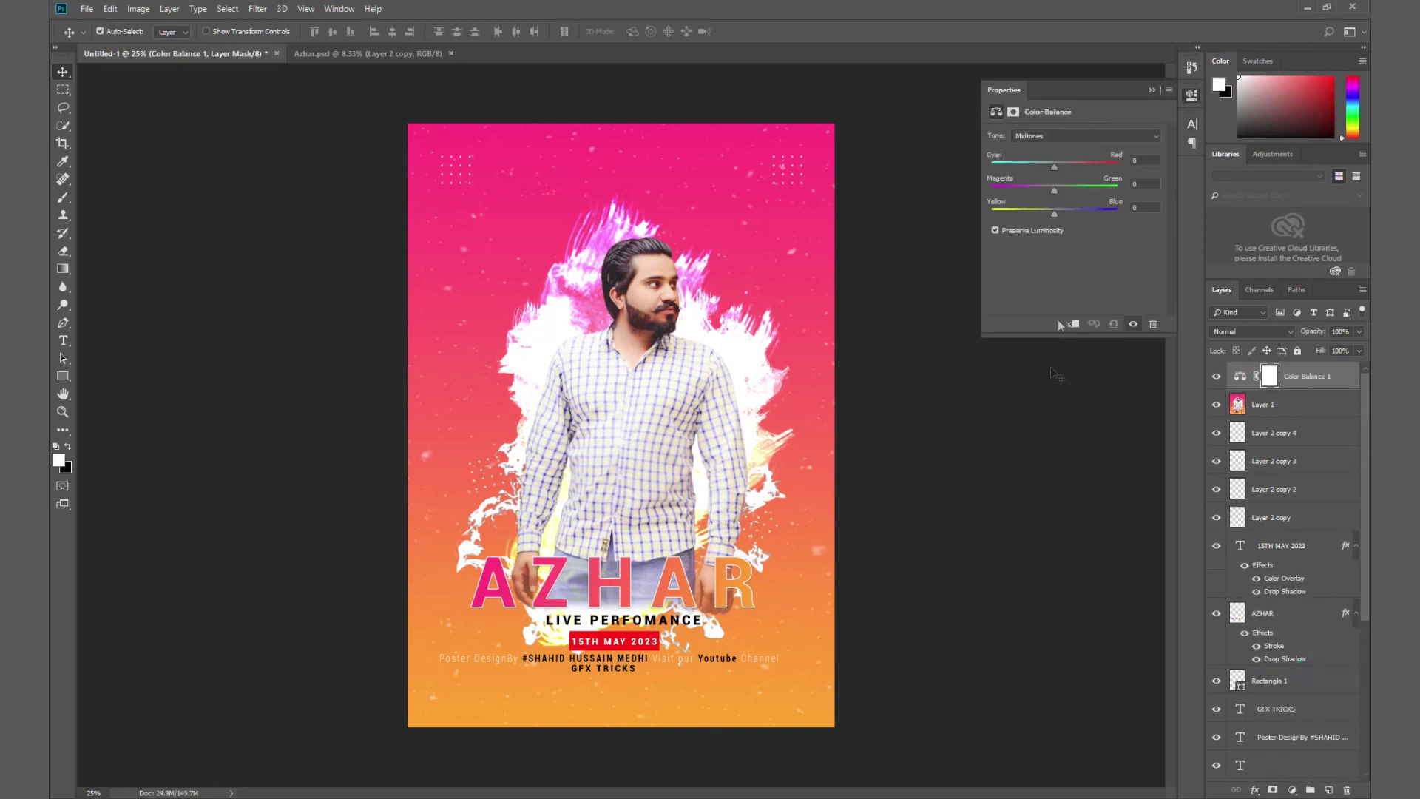
{"action": "key", "text": "ctrl+z"}
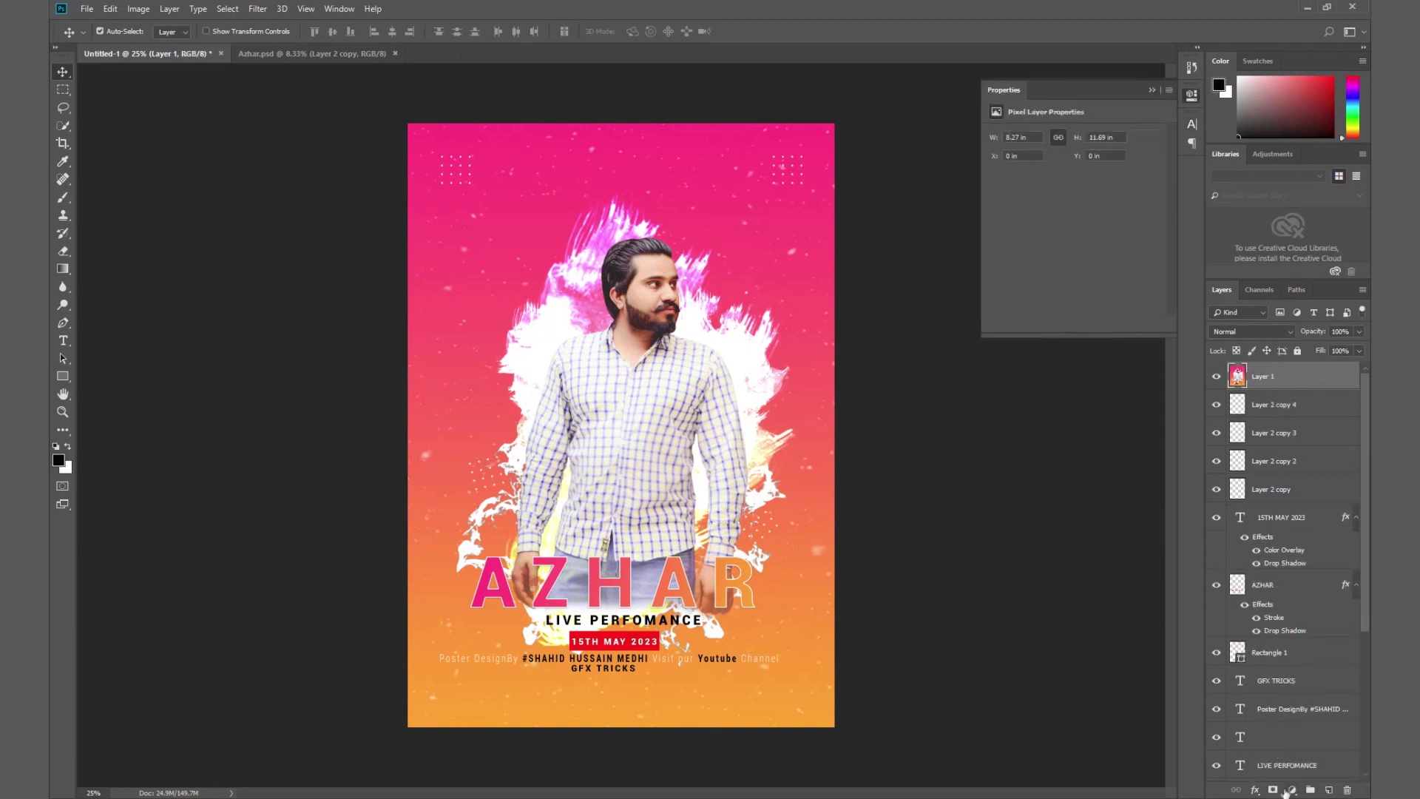
{"action": "left_click", "coordinate": [1292, 791]}
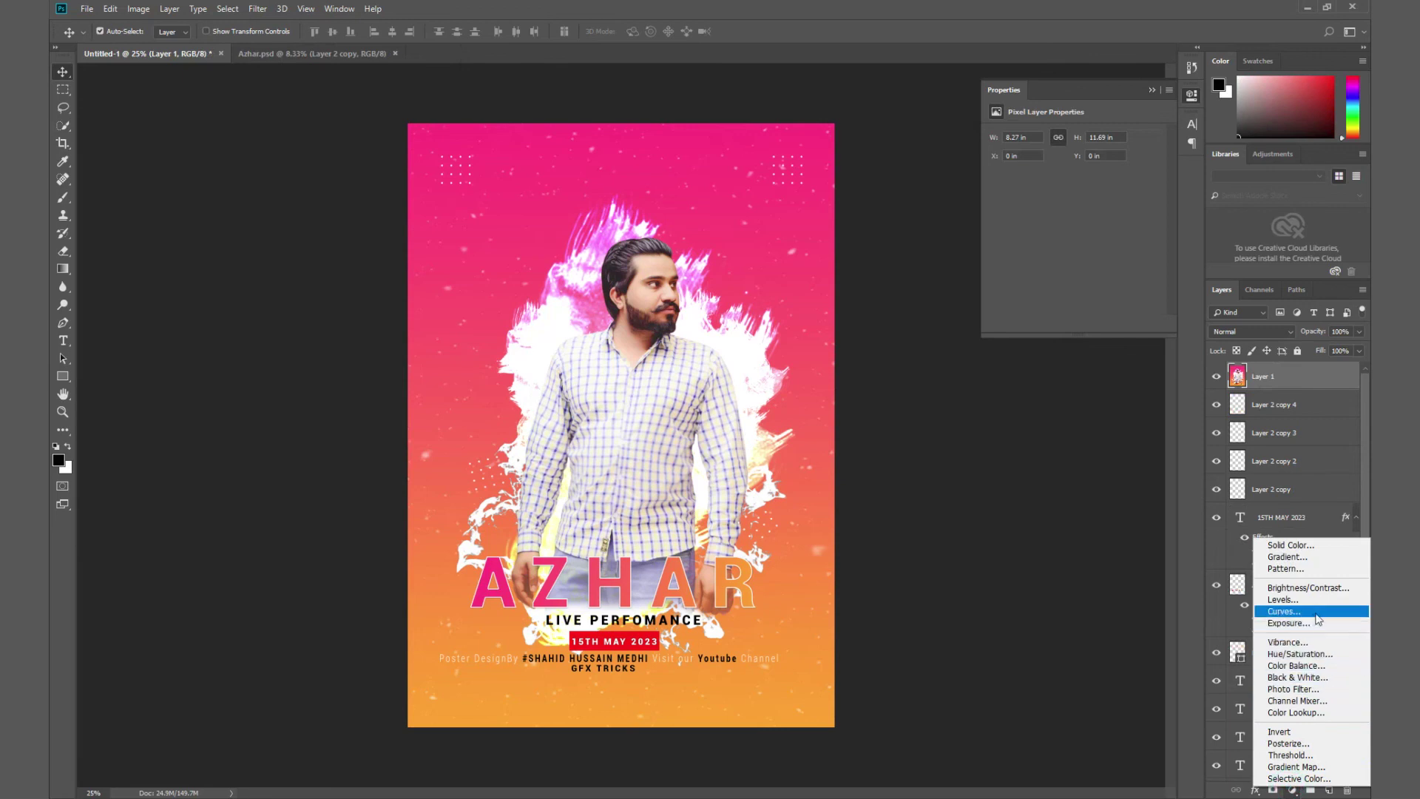
Add a Color Lookup layer and step through 3DLUT presets to Fuji REALA 500D Kodak 2393.
{"action": "left_click", "coordinate": [1325, 712]}
{"action": "left_click", "coordinate": [1067, 136]}
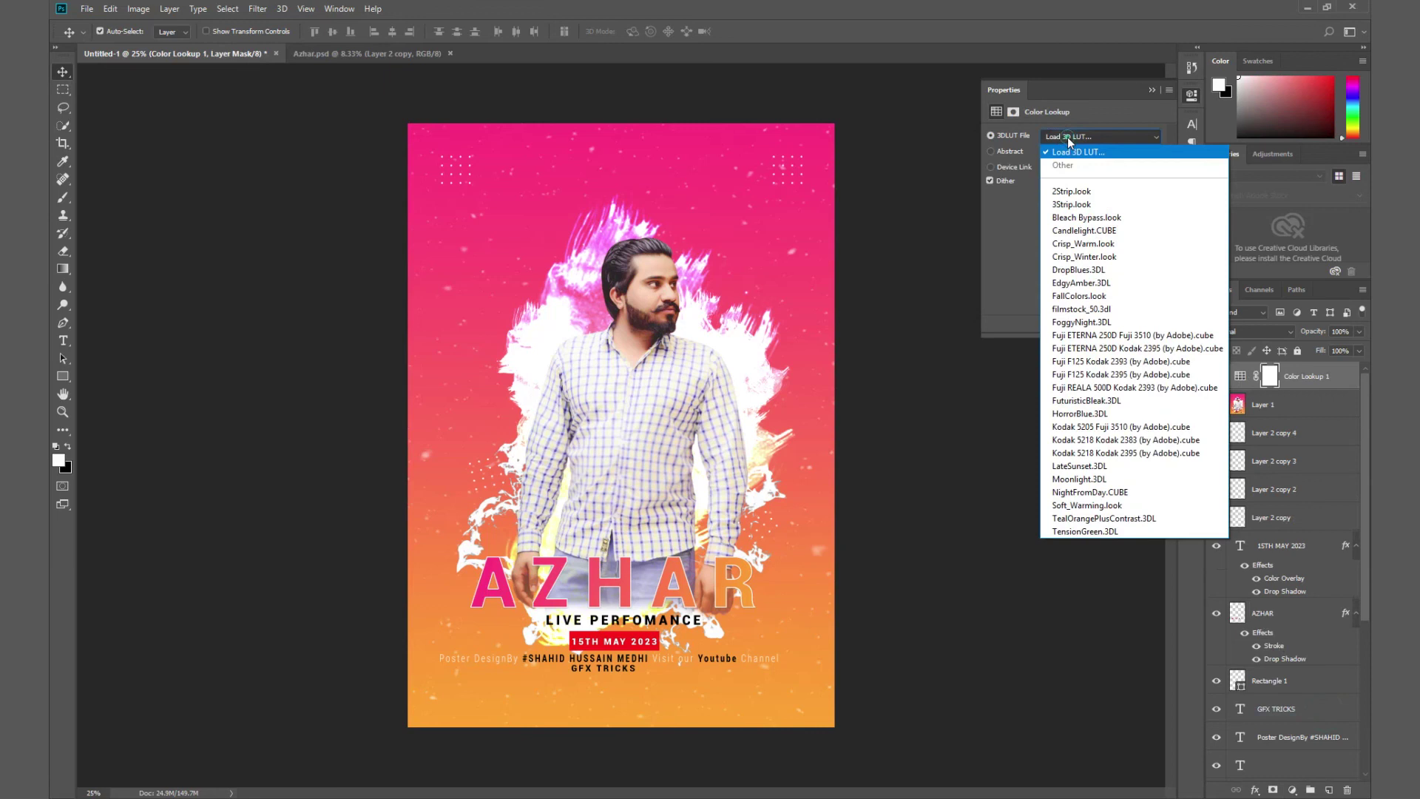
{"action": "left_click", "coordinate": [1074, 202]}
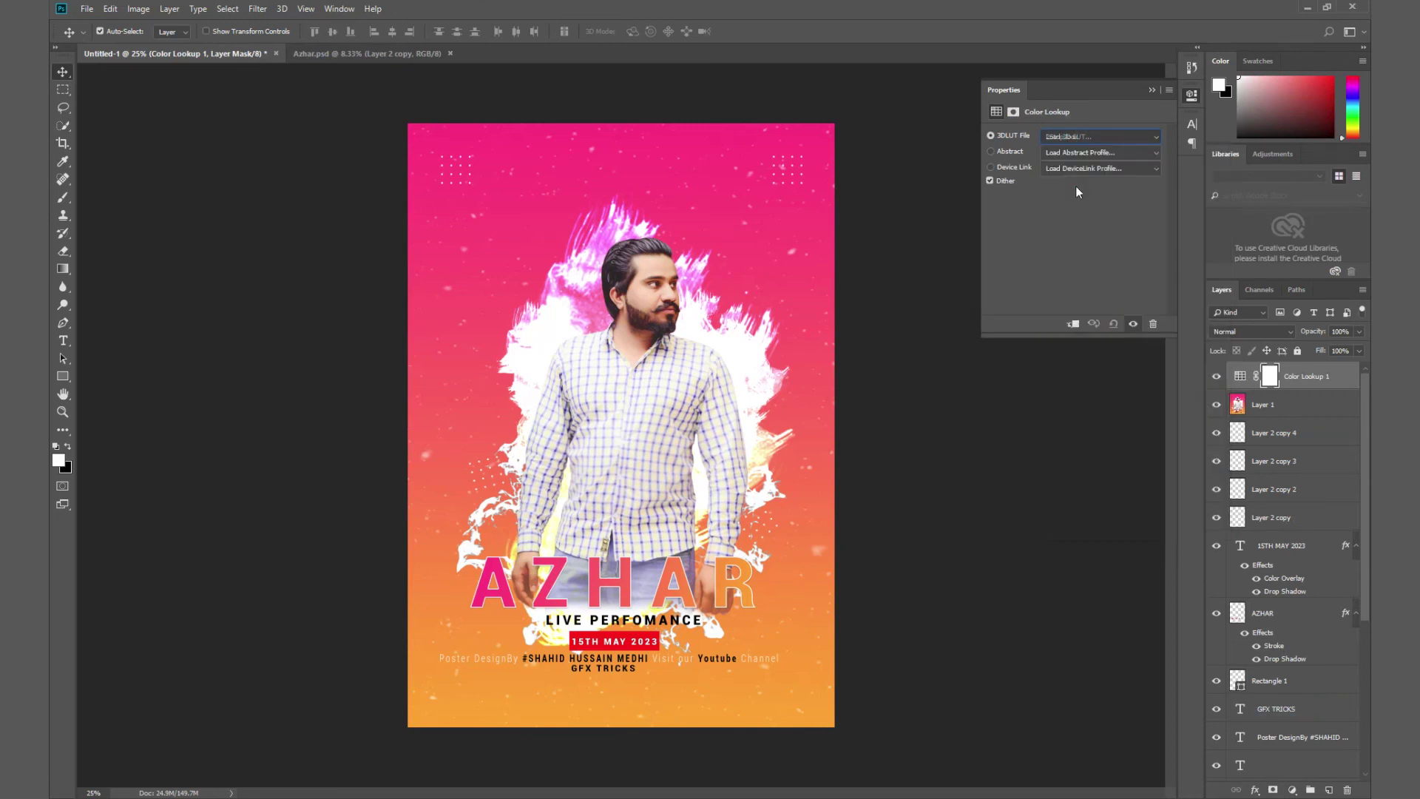
{"action": "key", "text": "Down"}
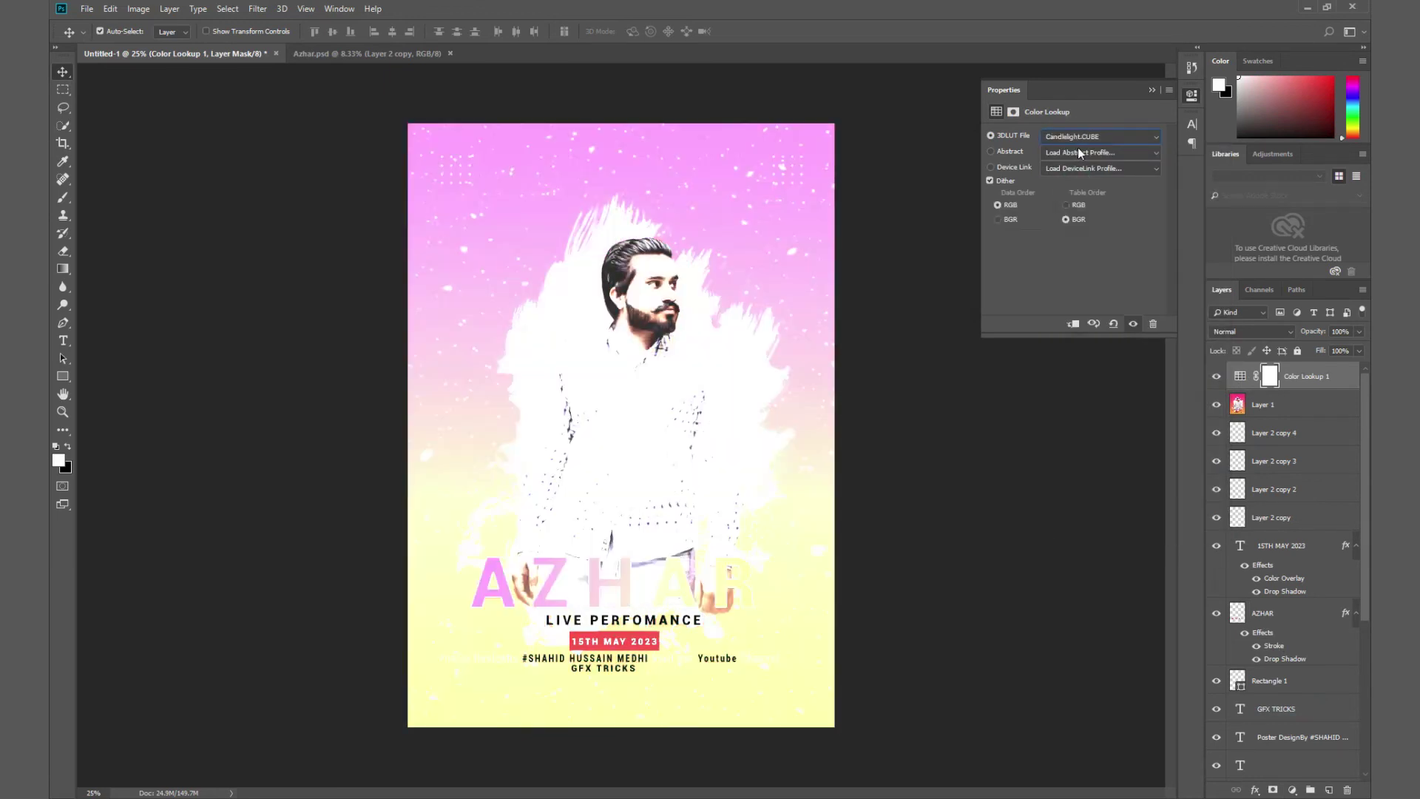
{"action": "key", "text": "Down"}
{"action": "key", "text": "Down"}
{"action": "key", "text": "Down"}
{"action": "key", "text": "Down"}
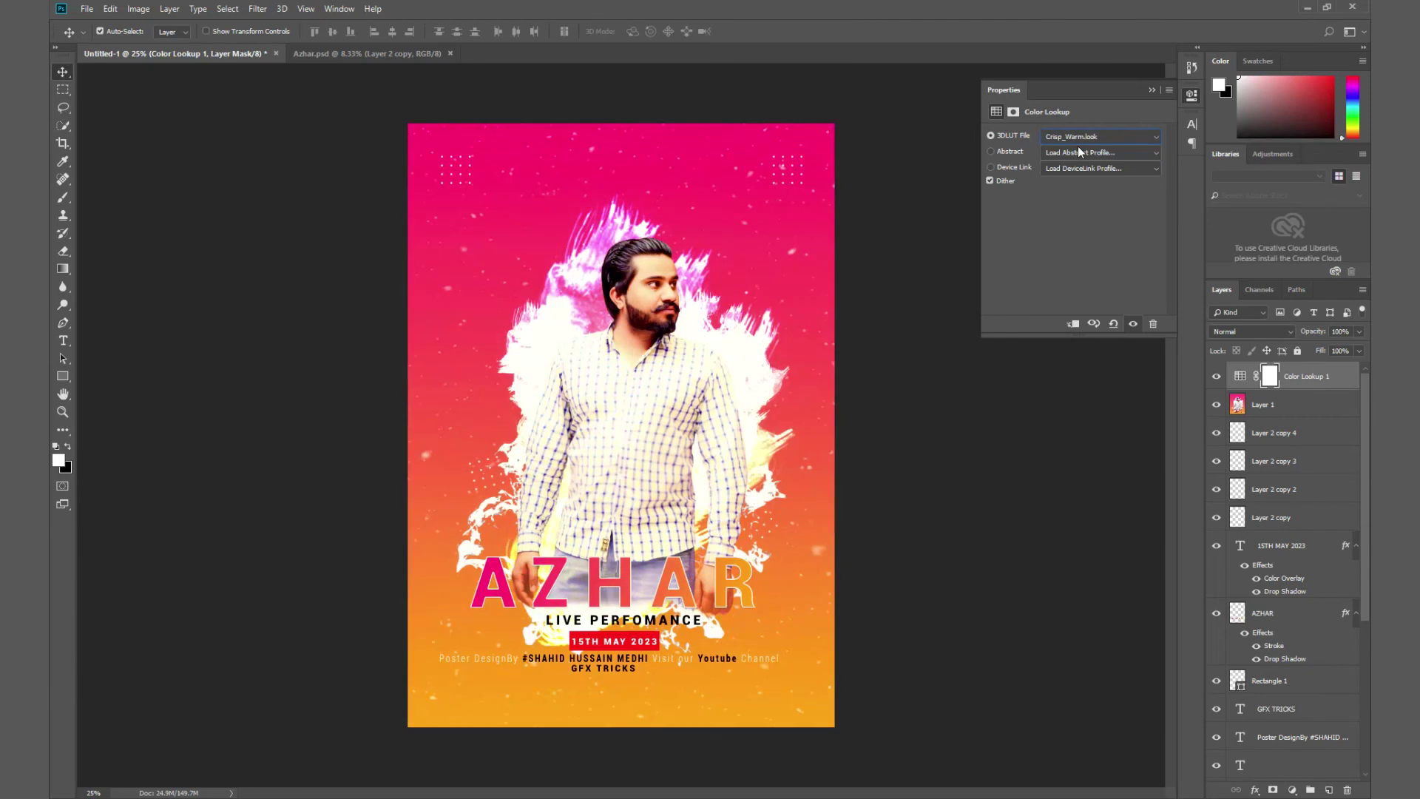
{"action": "key", "text": "Down"}
{"action": "key", "text": "Down"}
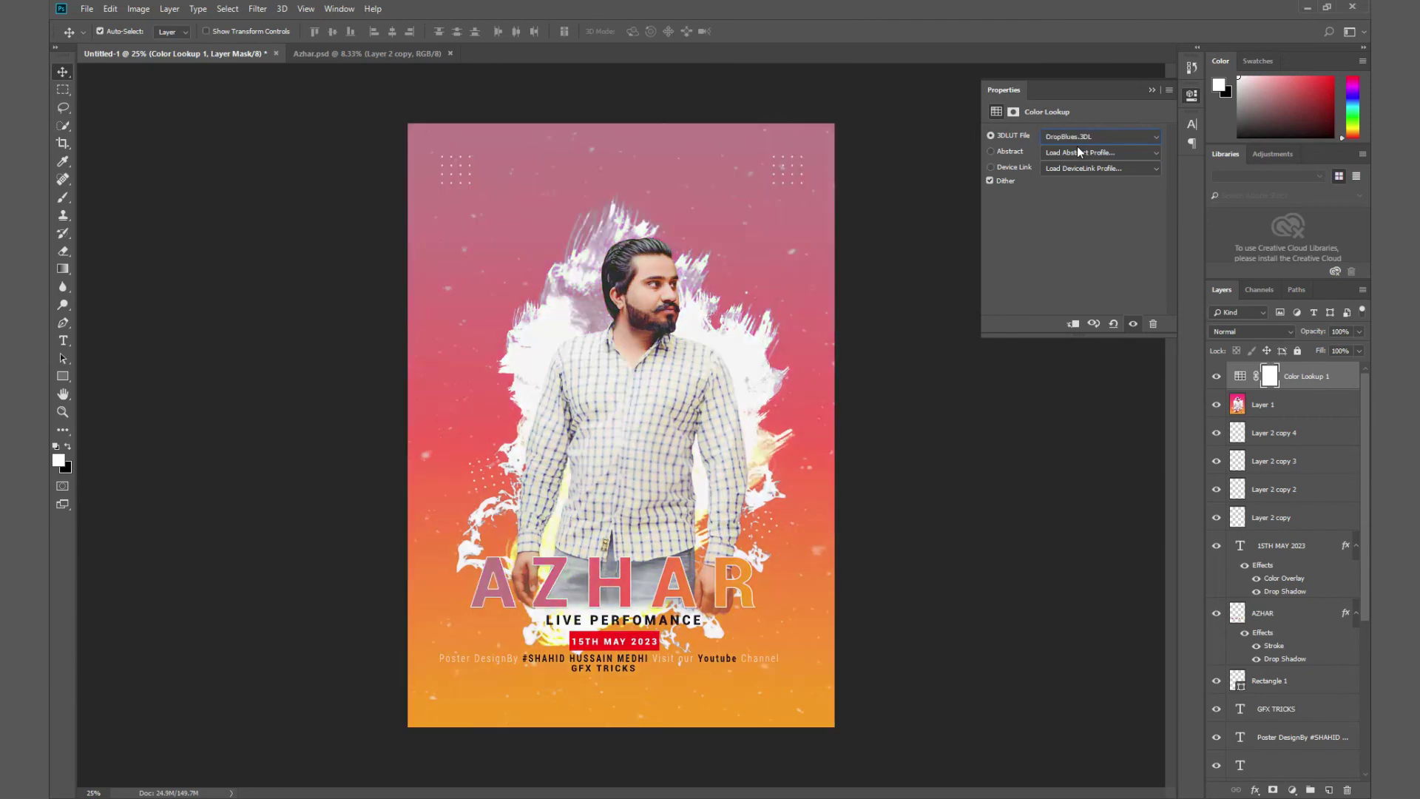
{"action": "key", "text": "Down"}
{"action": "key", "text": "Down"}
{"action": "key", "text": "Down"}
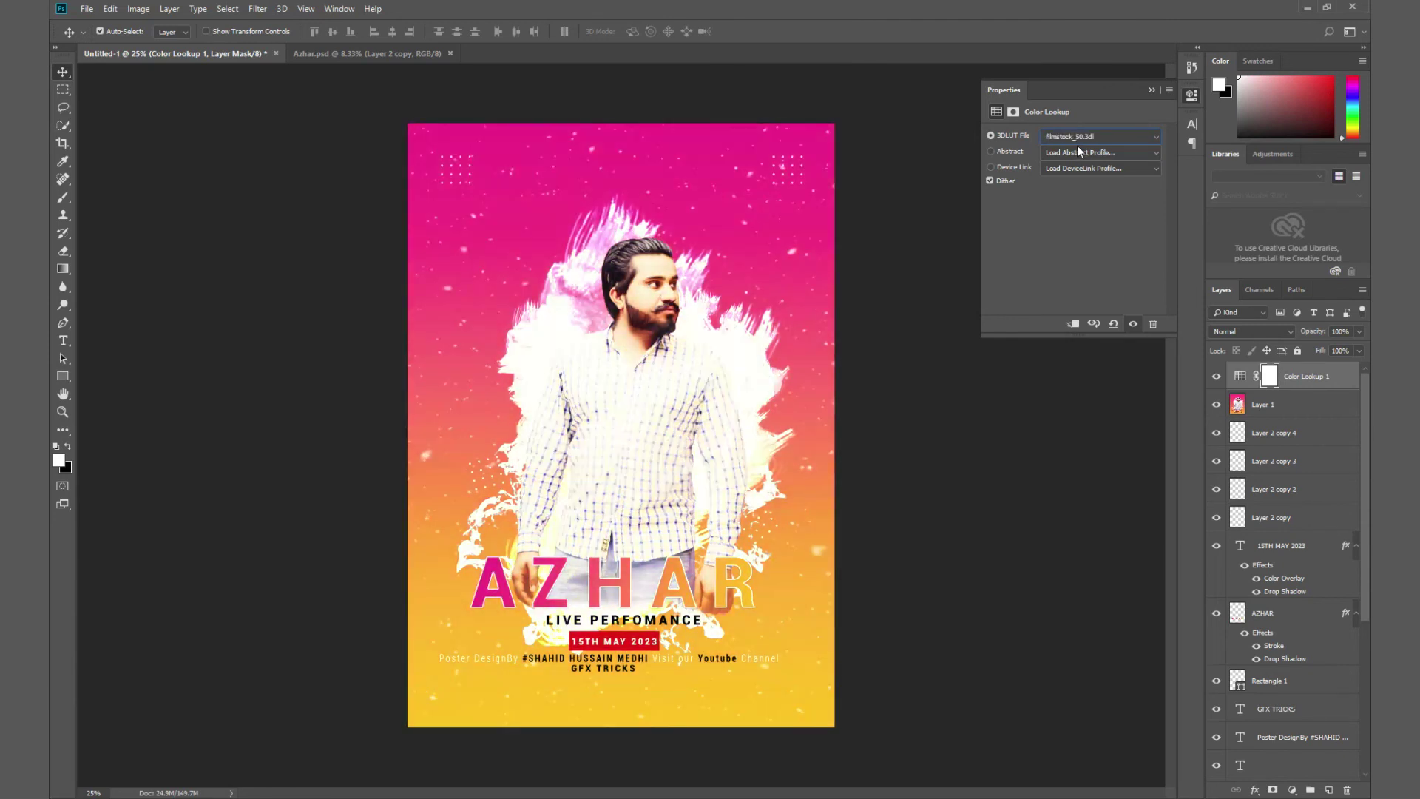
{"action": "key", "text": "Down"}
{"action": "key", "text": "Down"}
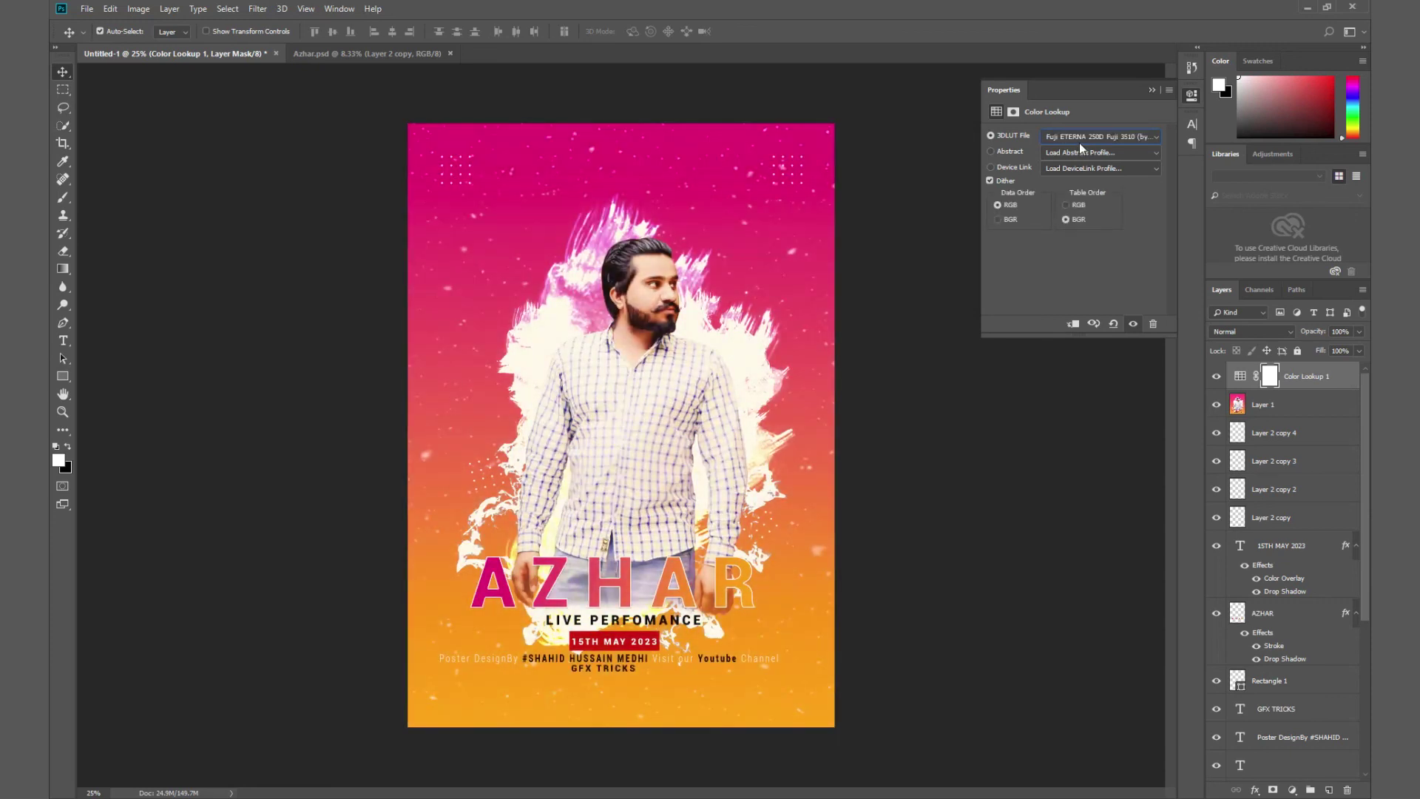
{"action": "key", "text": "Down"}
{"action": "key", "text": "Down"}
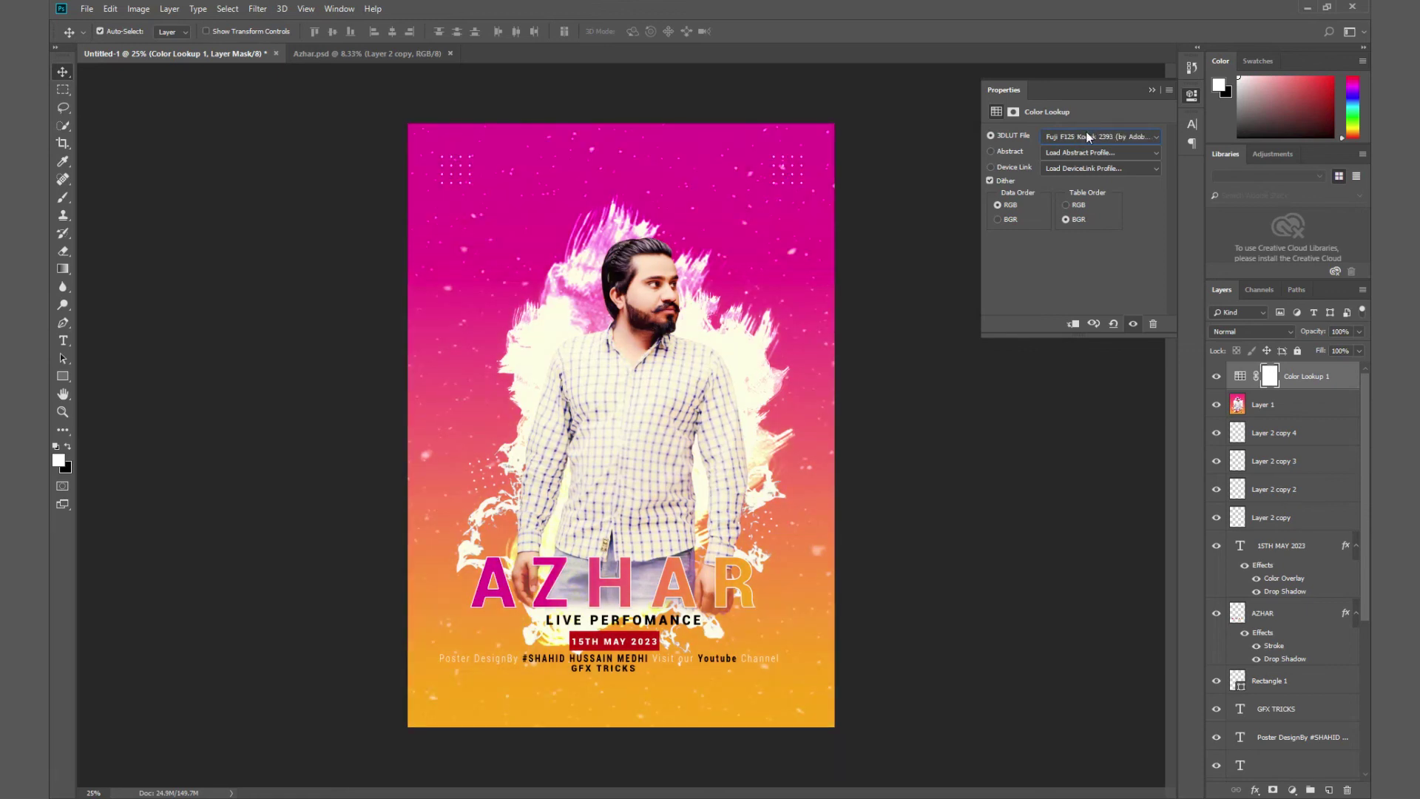
{"action": "key", "text": "Down"}
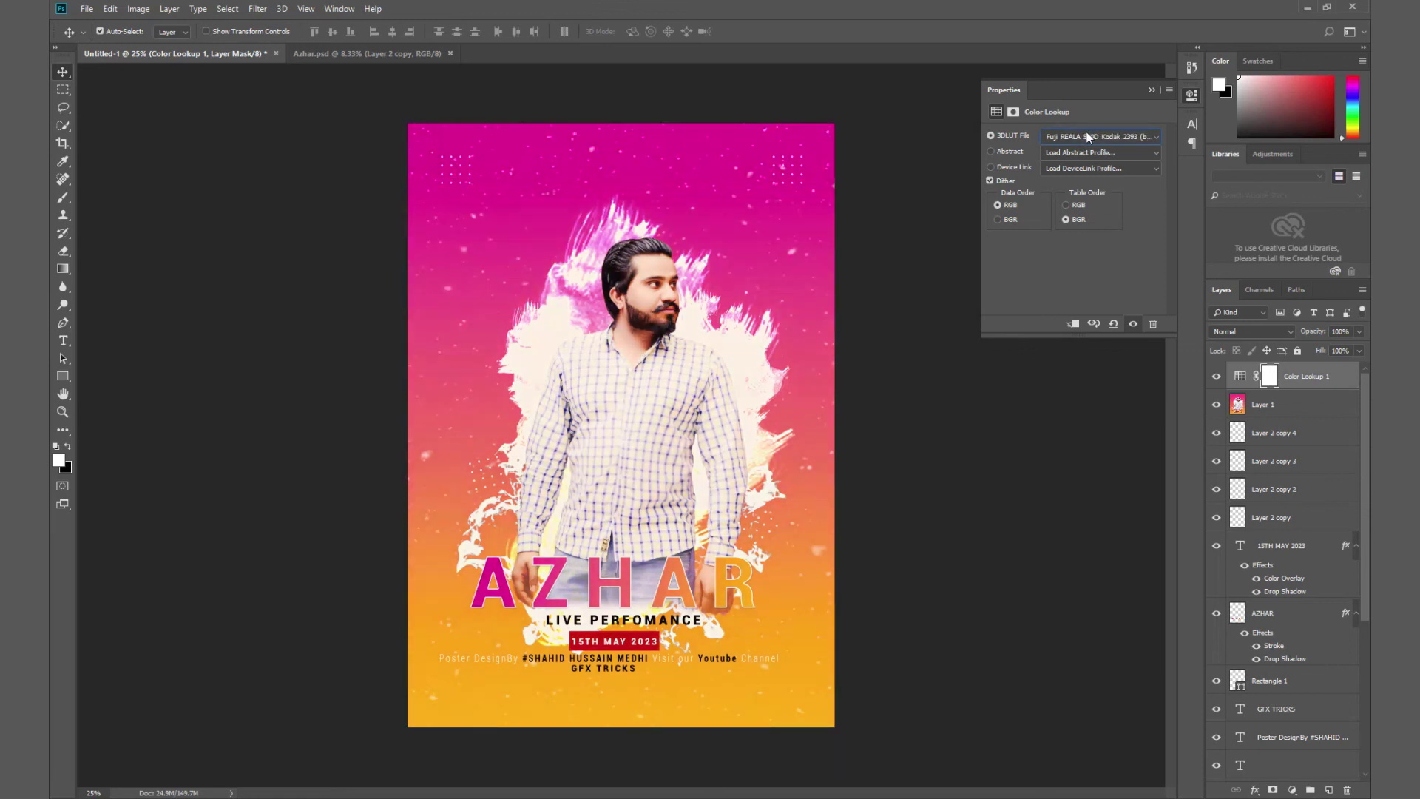
{"action": "left_click", "coordinate": [1152, 91]}
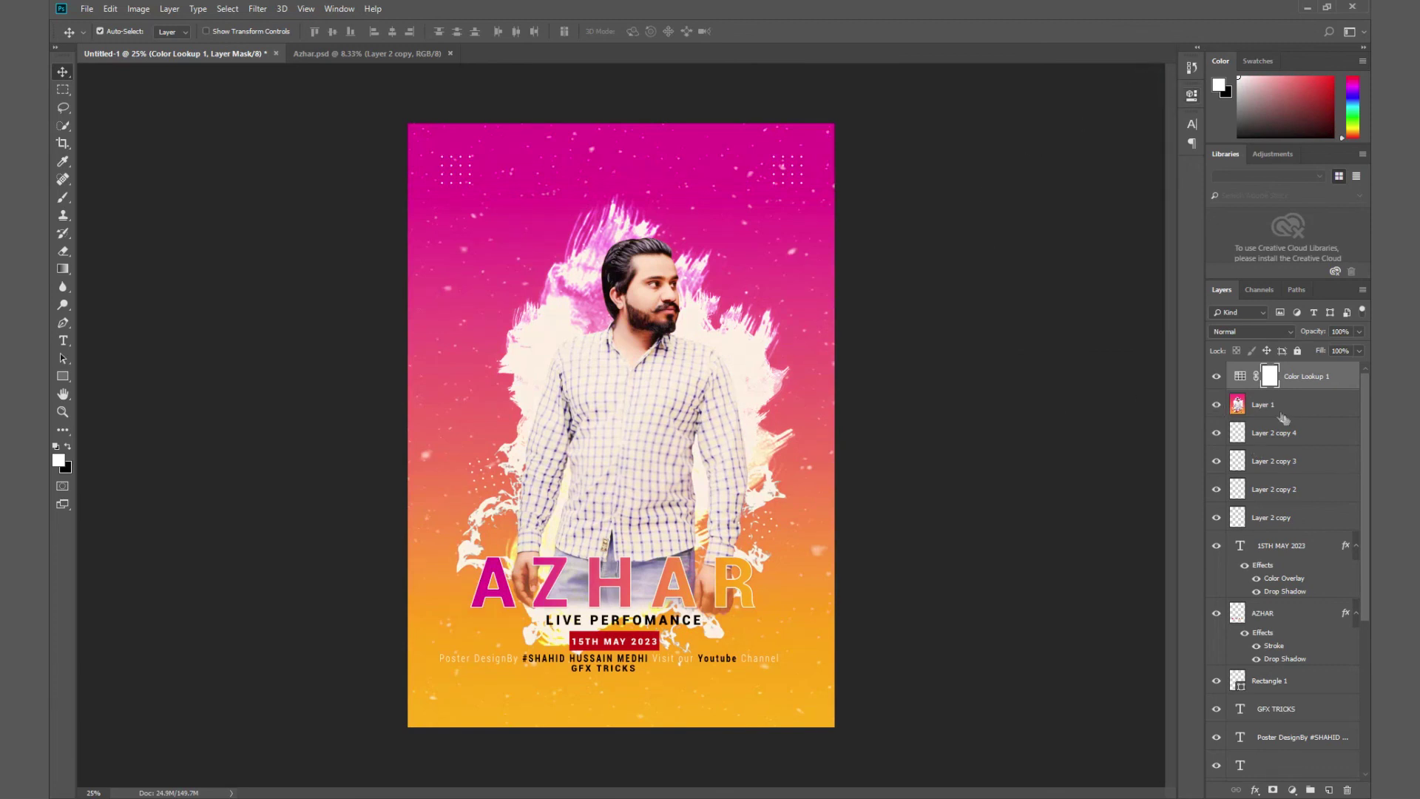
Experiment with a clipped Brightness/Contrast layer at contrast 14, then reselect the Color Lookup layer.
{"action": "left_click", "coordinate": [1292, 790]}
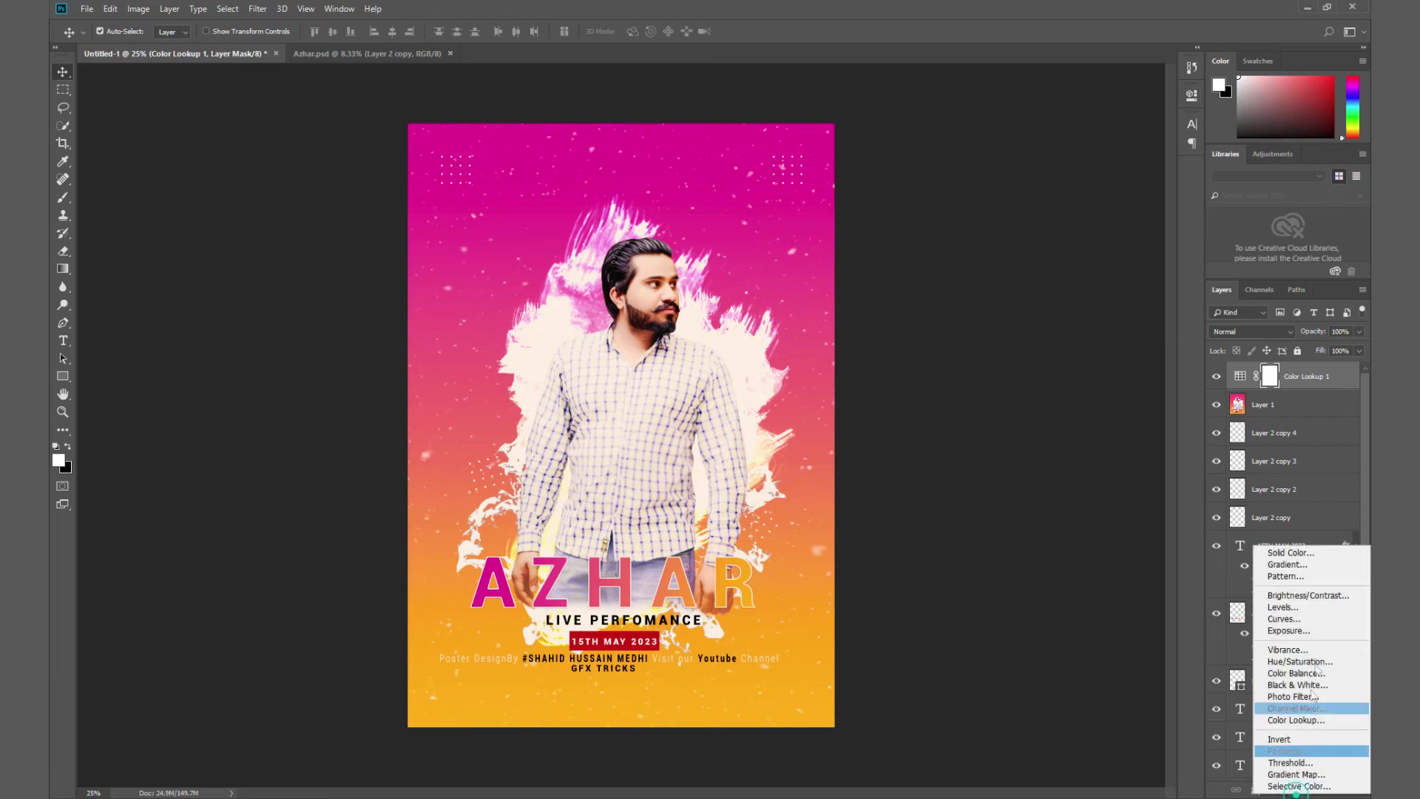
{"action": "left_click", "coordinate": [1326, 597]}
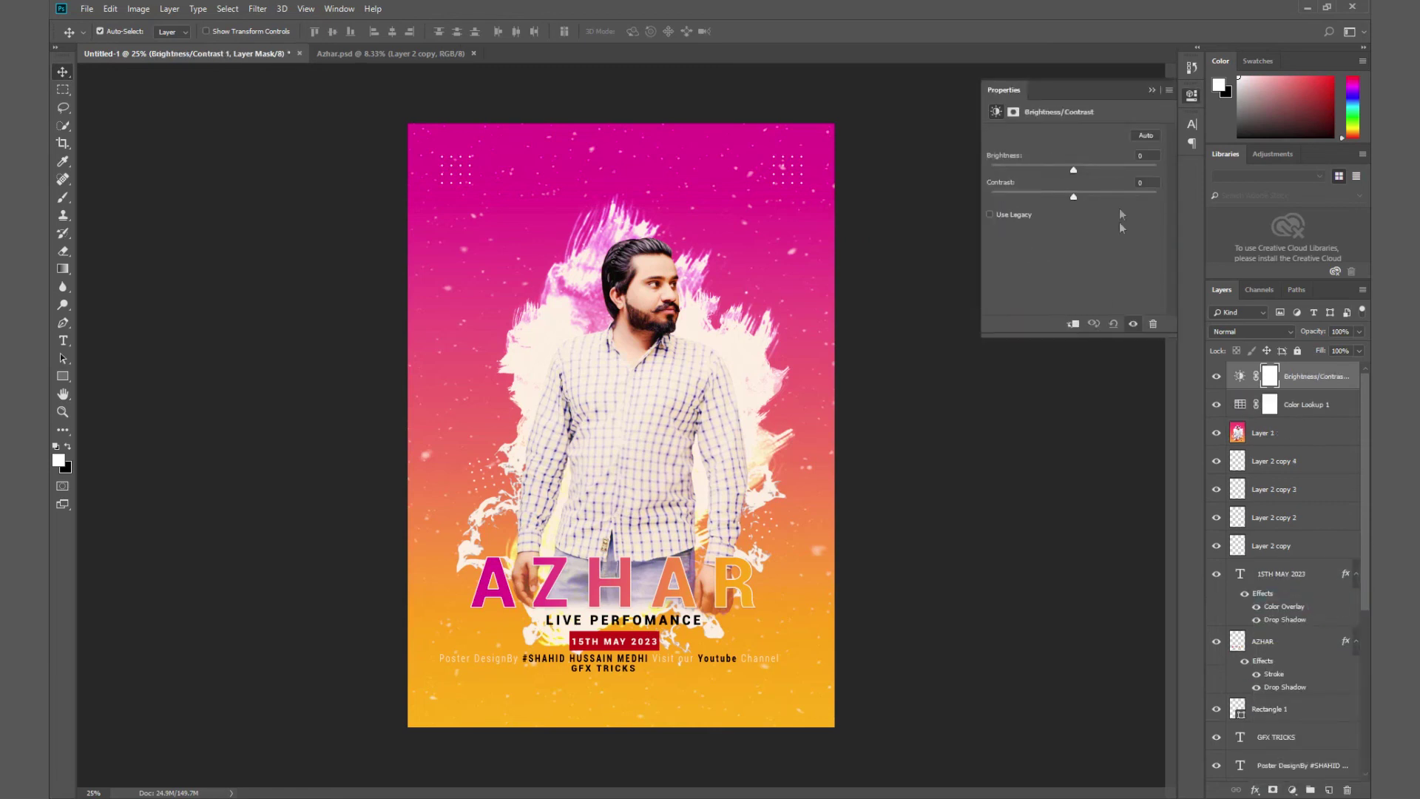
{"action": "left_click_drag", "start_coordinate": [1075, 169], "coordinate": [1072, 167]}
{"action": "left_click_drag", "start_coordinate": [1075, 194], "coordinate": [1073, 196]}
{"action": "left_click", "coordinate": [1075, 325]}
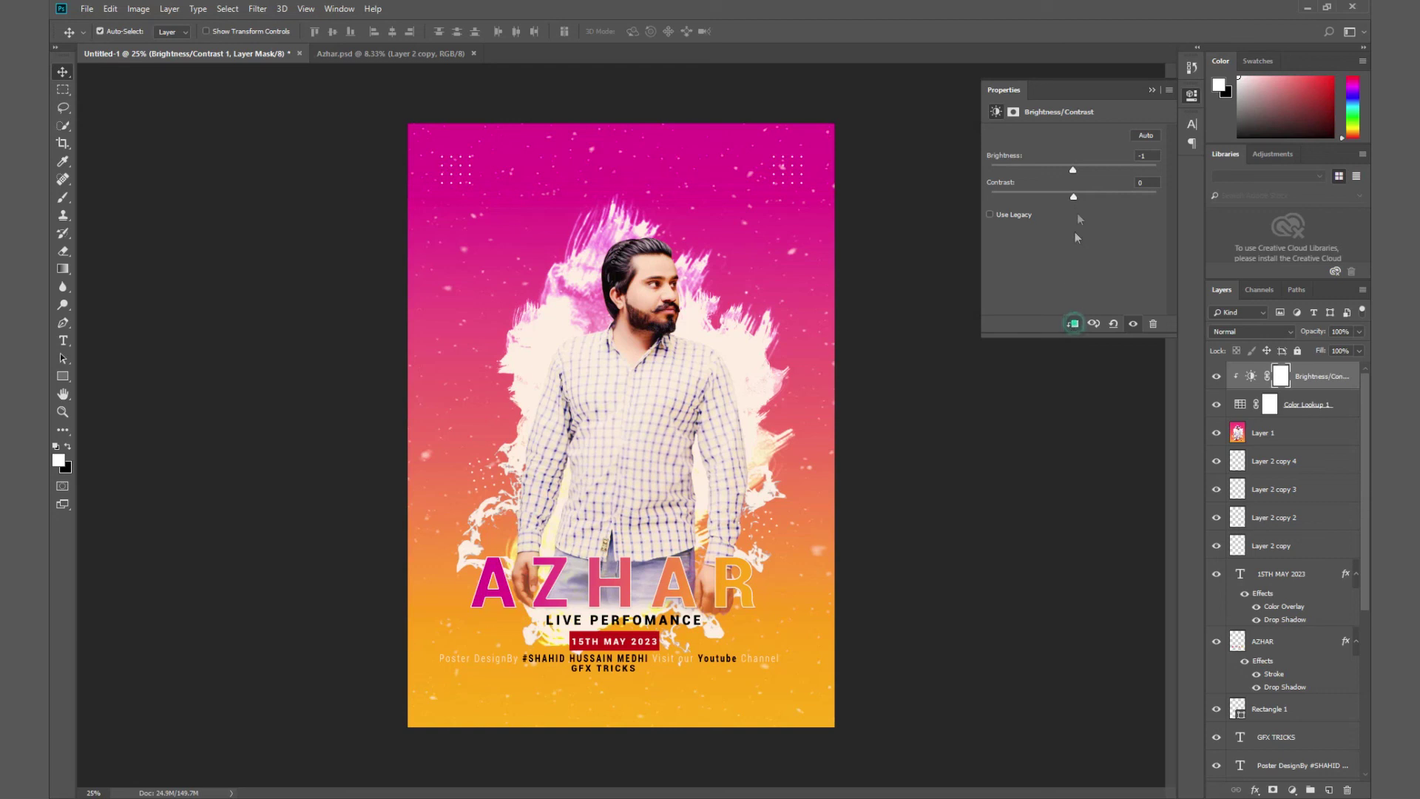
{"action": "left_click_drag", "start_coordinate": [1080, 197], "coordinate": [1085, 197]}
{"action": "left_click", "coordinate": [1065, 471]}
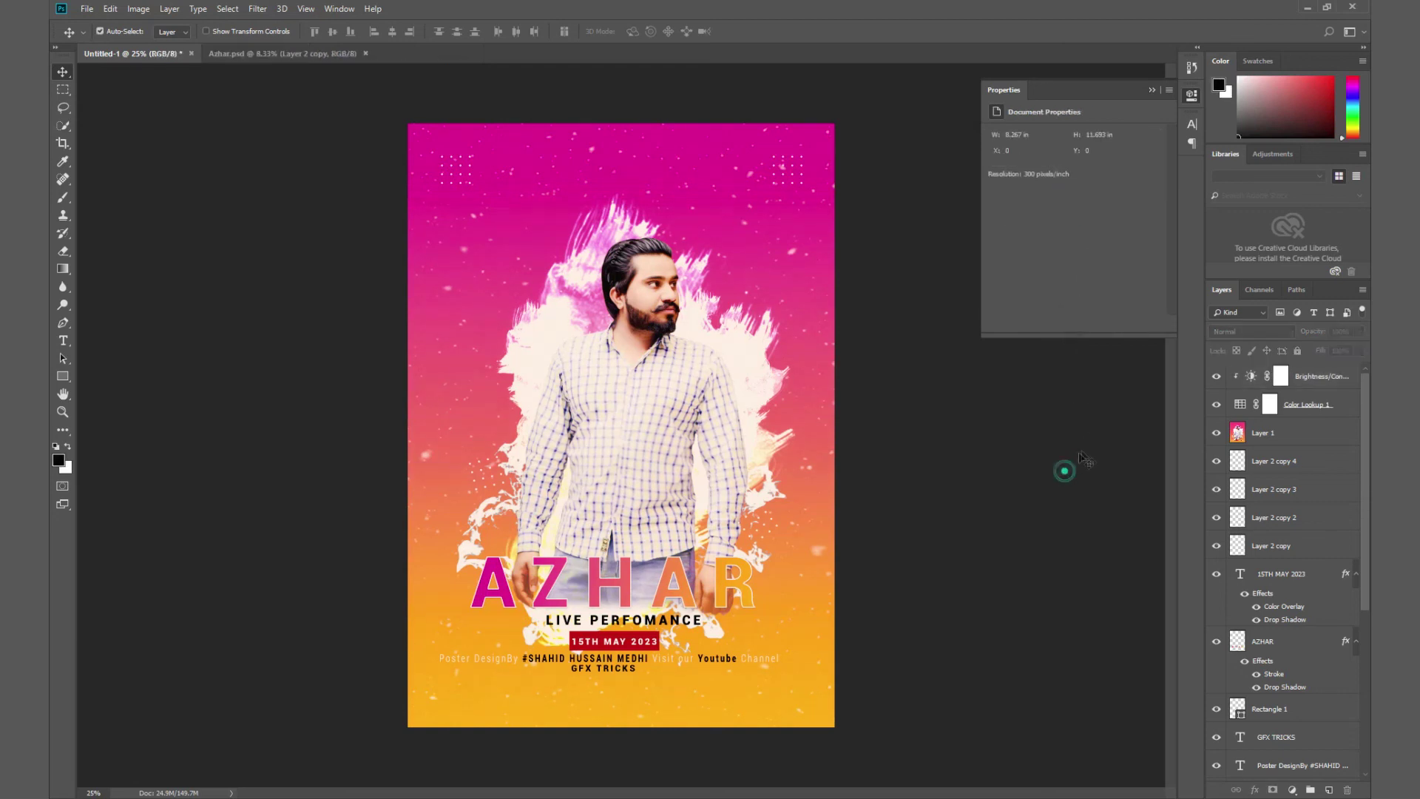
{"action": "left_click", "coordinate": [1318, 376]}
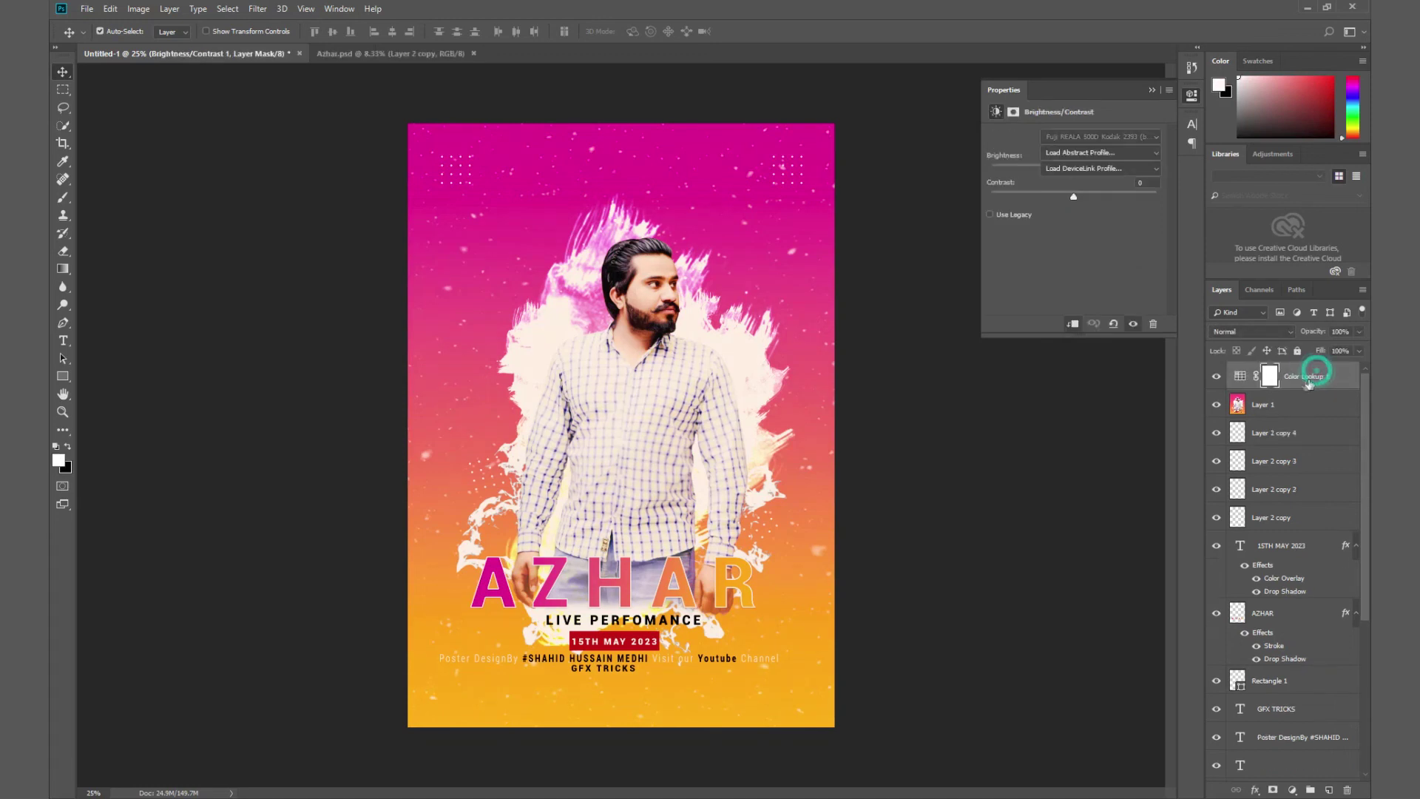
Add a clipped Levels layer with input black 12 and output white 243.
{"action": "left_click", "coordinate": [1294, 791]}
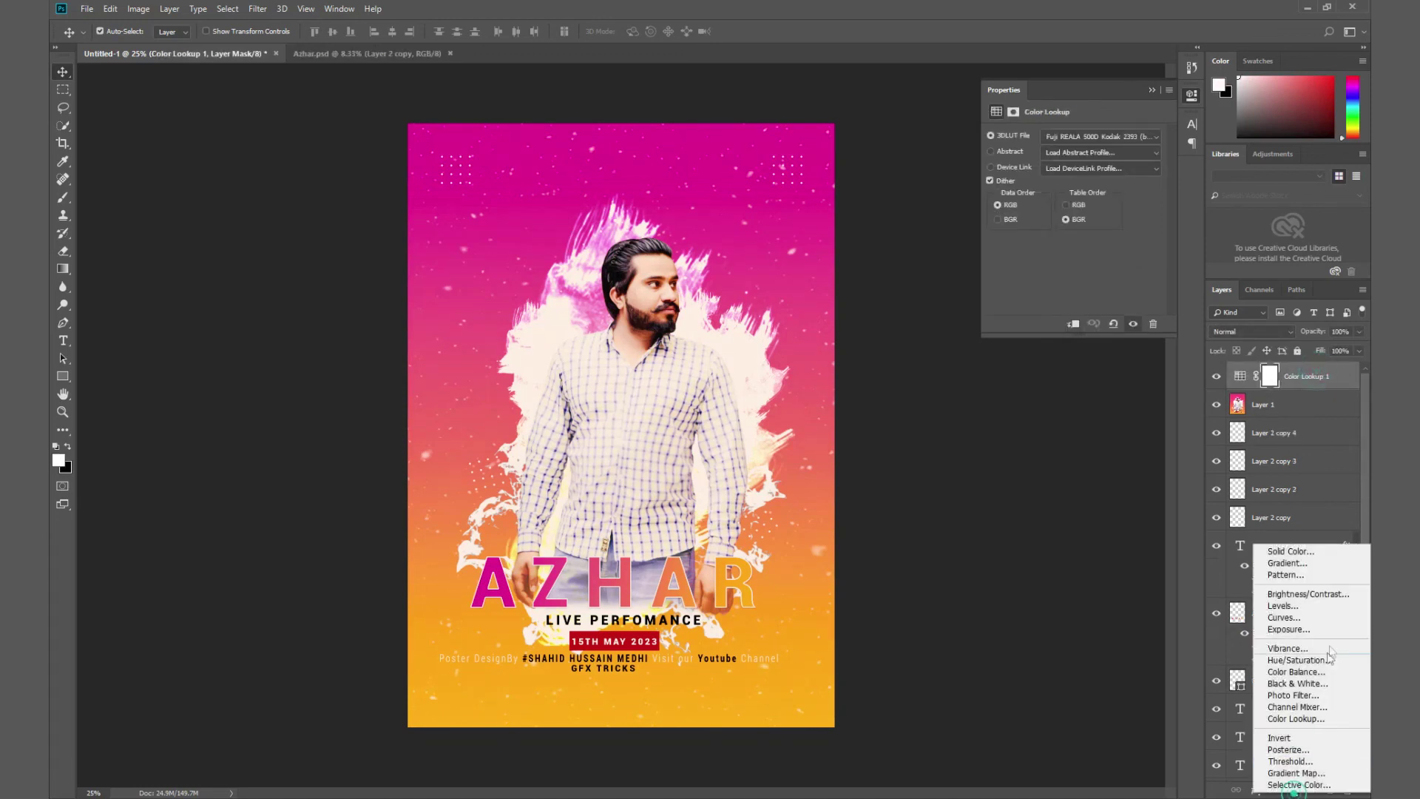
{"action": "left_click", "coordinate": [1338, 612]}
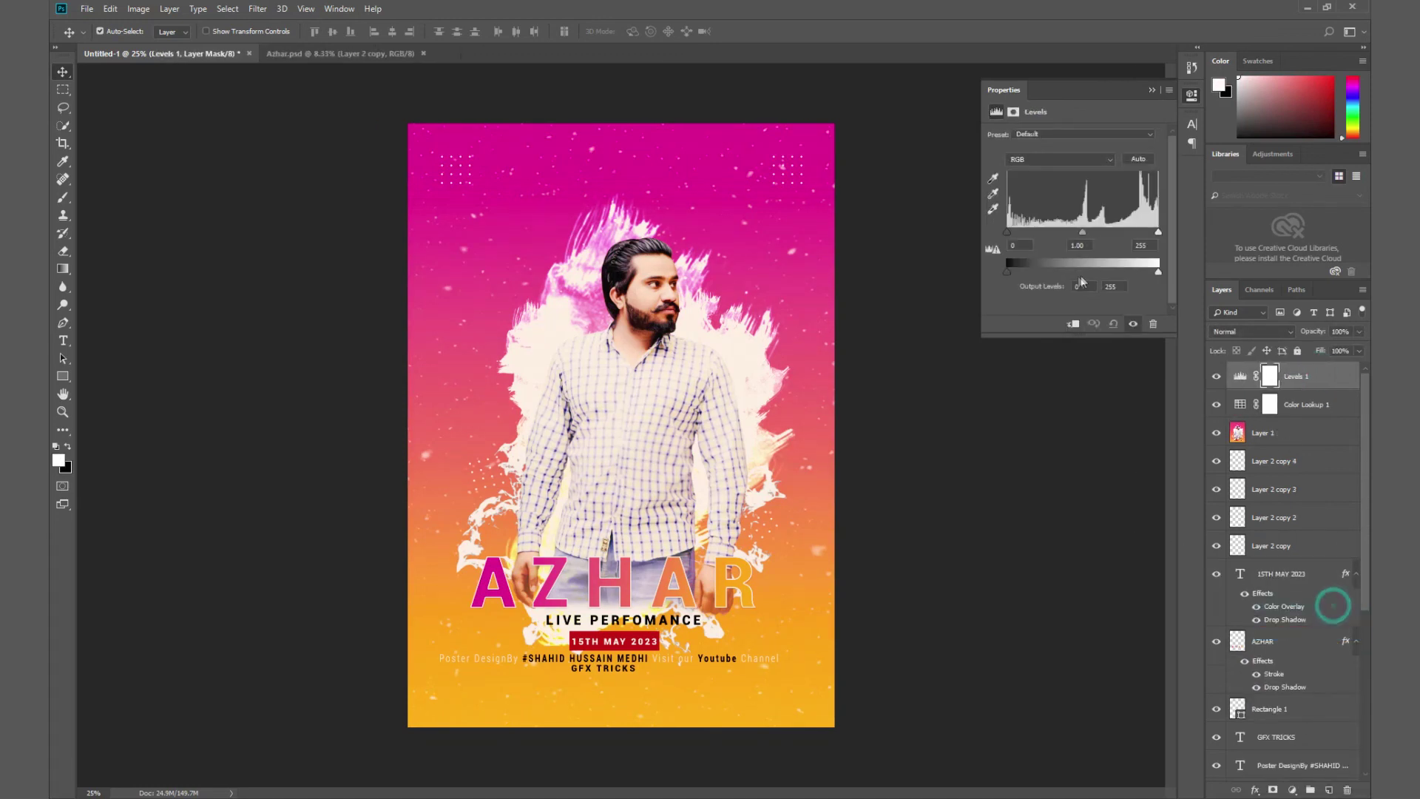
{"action": "left_click", "coordinate": [1075, 323]}
{"action": "left_click_drag", "start_coordinate": [1159, 272], "coordinate": [1152, 273]}
{"action": "mouse_move", "coordinate": [1007, 272]}
{"action": "left_mouse_down"}
{"action": "mouse_move", "coordinate": [996, 268]}
{"action": "mouse_move", "coordinate": [1015, 232]}
{"action": "left_mouse_up"}
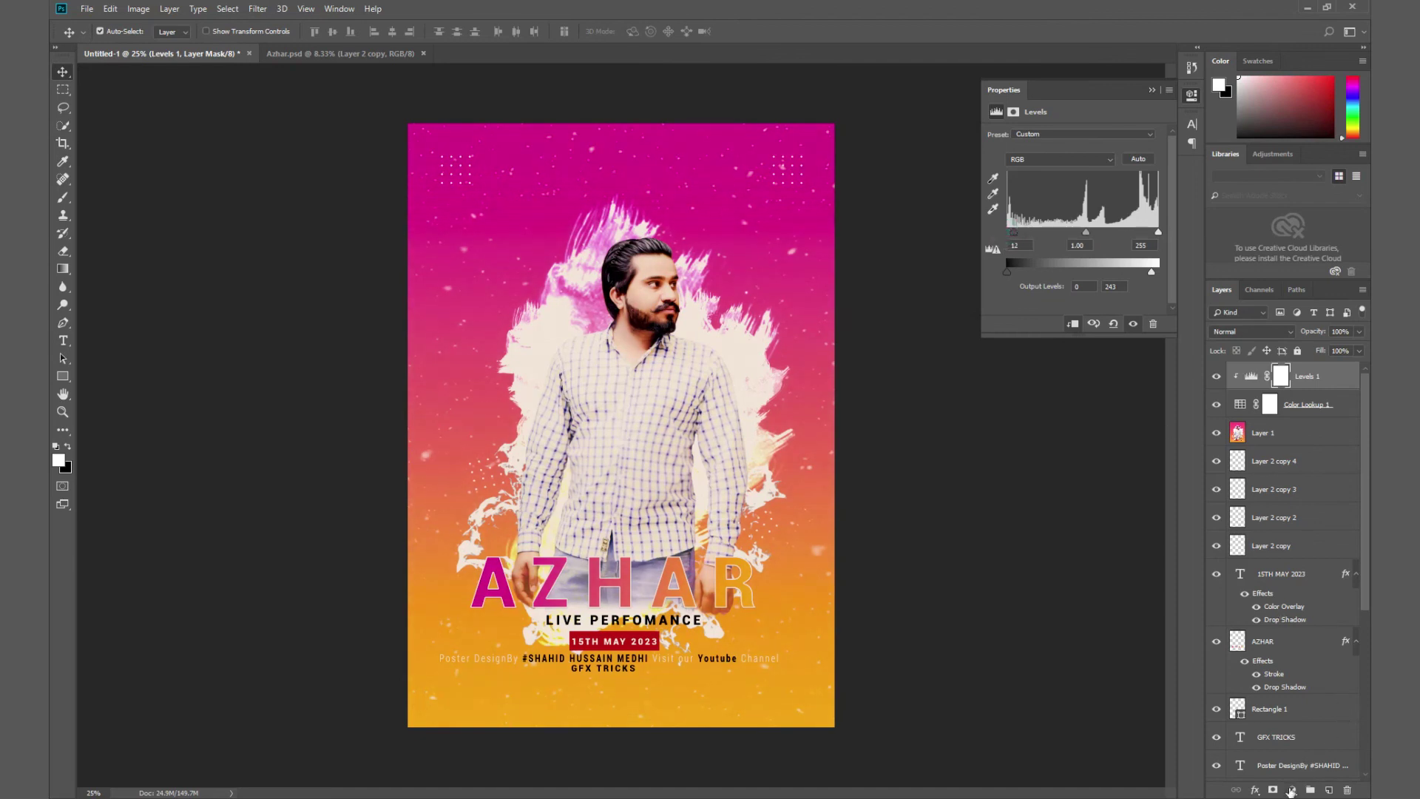
{"action": "left_click", "coordinate": [1291, 790]}
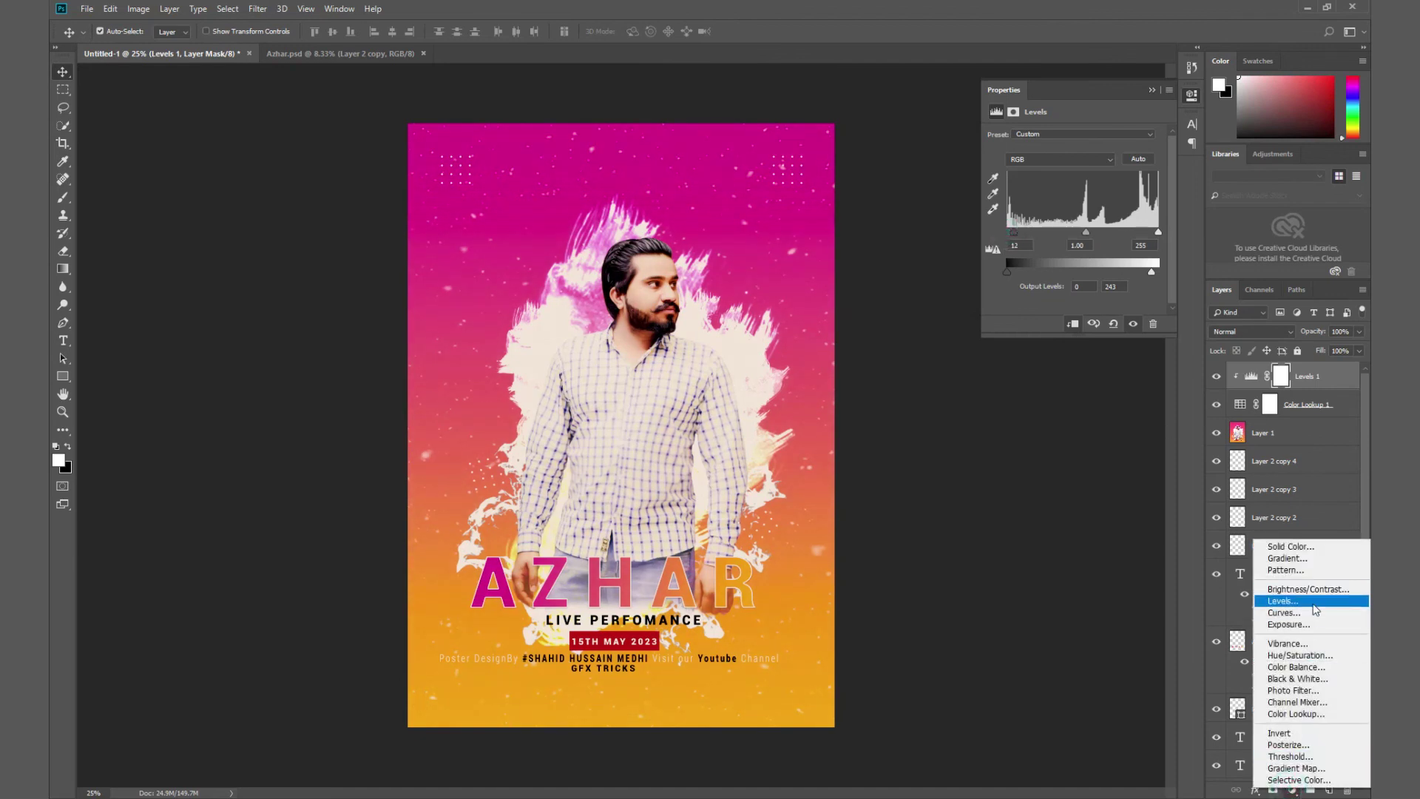
{"action": "left_click", "coordinate": [1314, 607]}
{"action": "key", "text": "ctrl+z"}
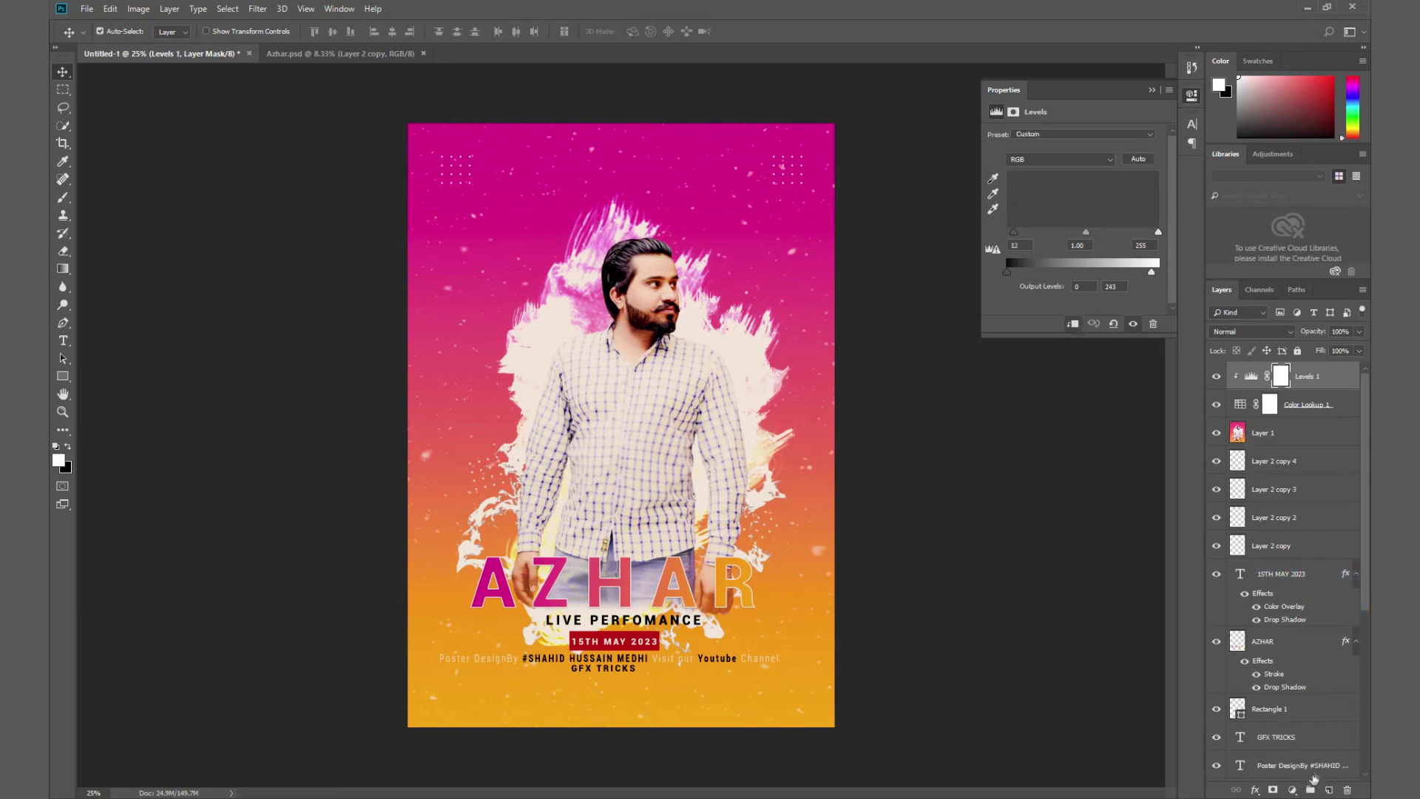
{"action": "left_click", "coordinate": [1293, 791]}
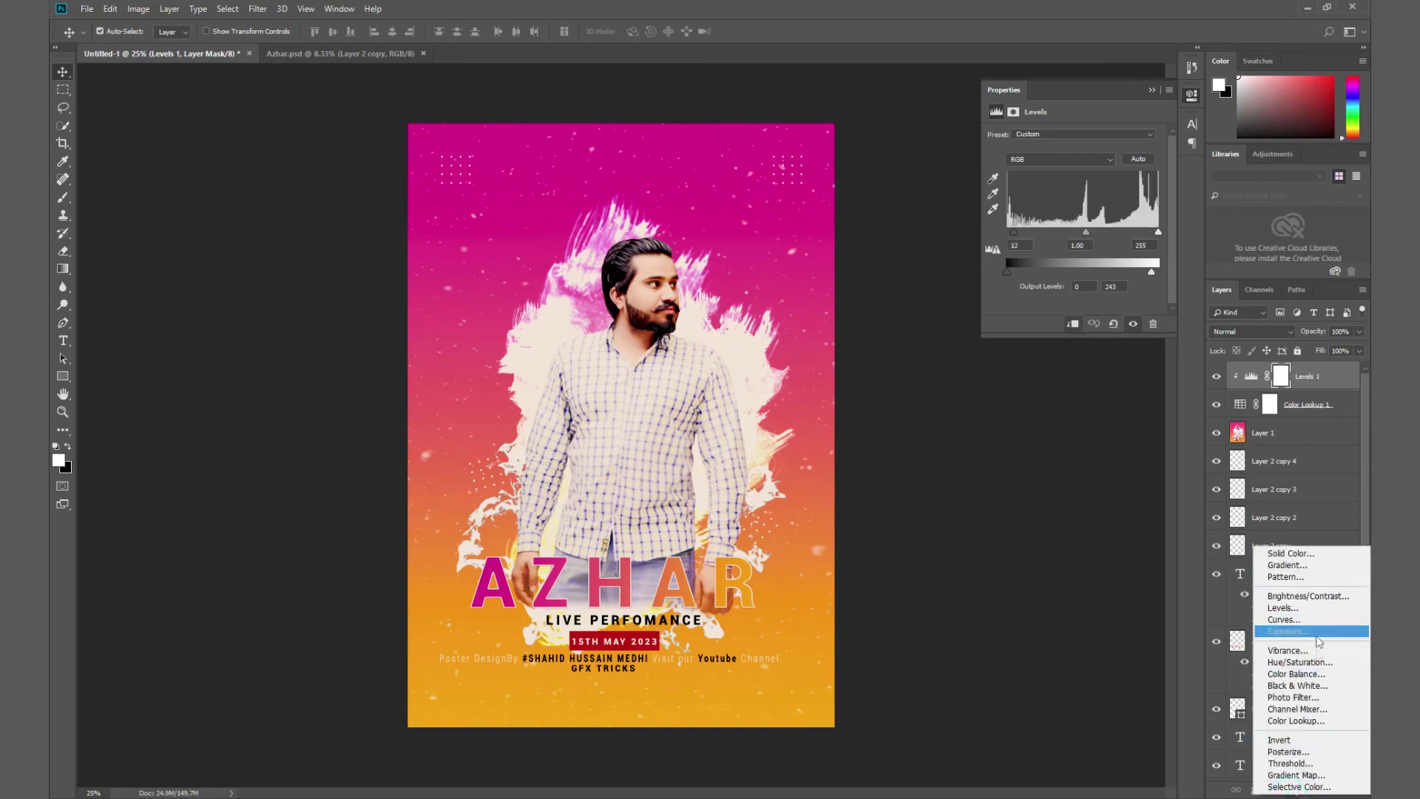
Add a Curves layer shaped with three control points lifting the midtones and highlights.
{"action": "left_click", "coordinate": [1302, 619]}
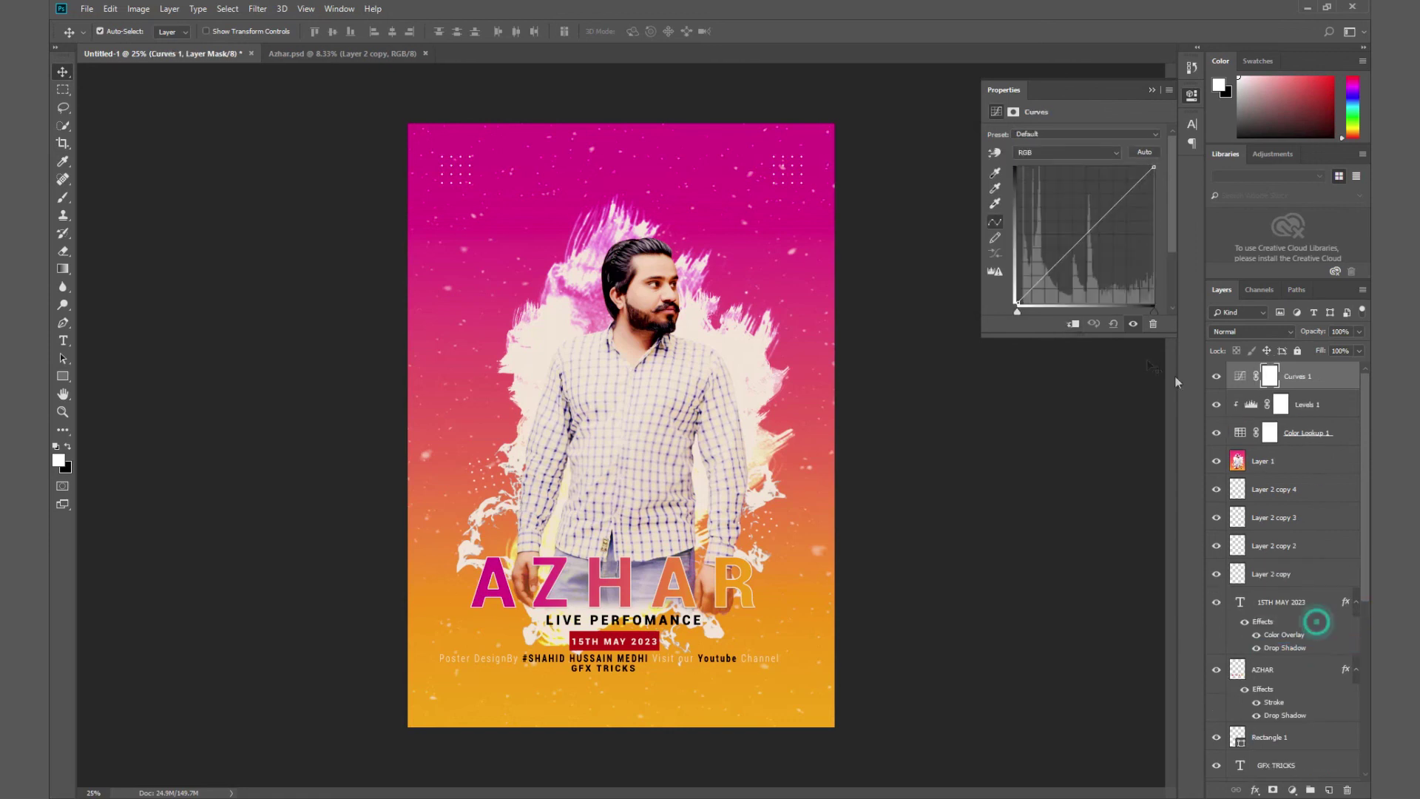
{"action": "mouse_move", "coordinate": [1018, 312]}
{"action": "left_mouse_down"}
{"action": "mouse_move", "coordinate": [1036, 311]}
{"action": "mouse_move", "coordinate": [1017, 312]}
{"action": "mouse_move", "coordinate": [1034, 294]}
{"action": "left_mouse_up"}
{"action": "key", "text": "Delete"}
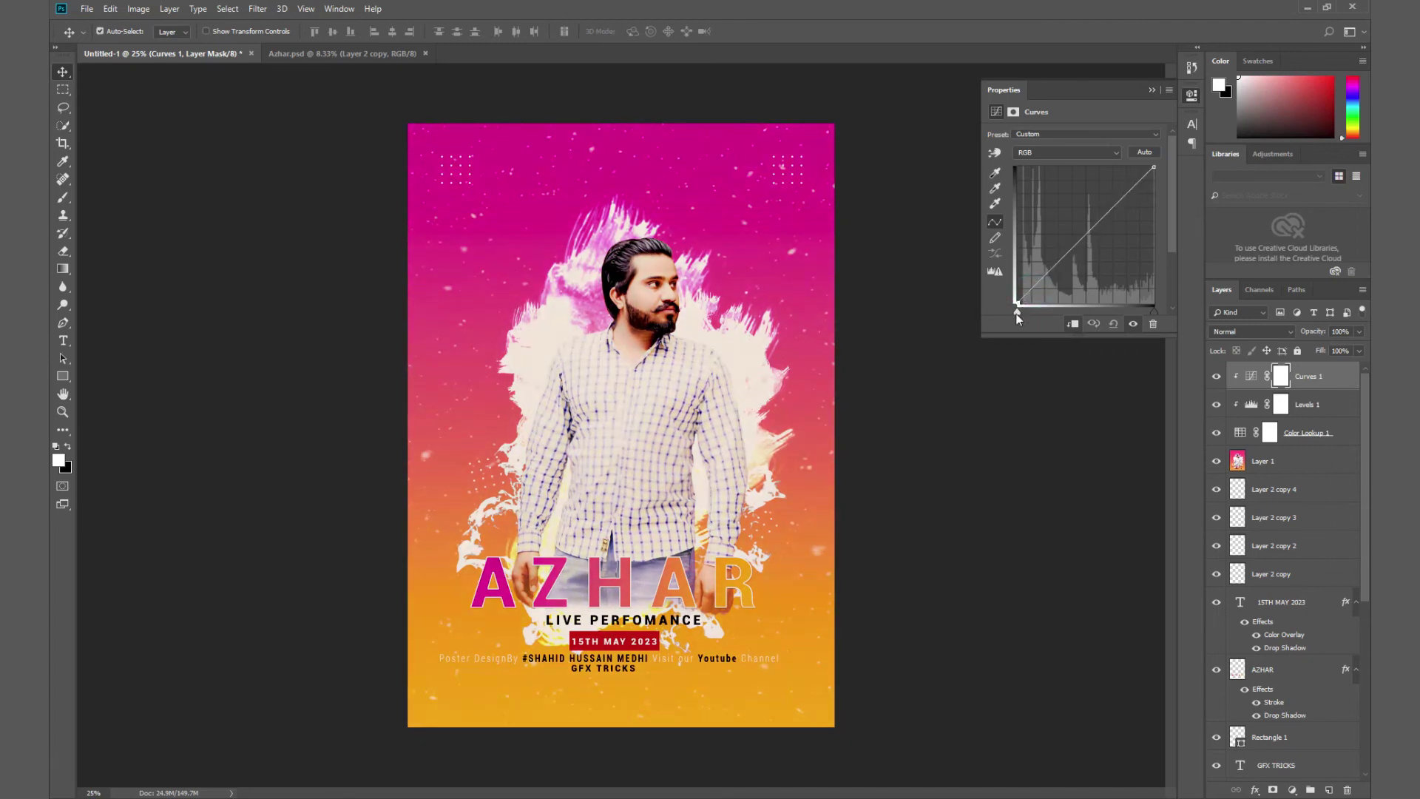
{"action": "left_click", "coordinate": [1022, 315]}
{"action": "left_click", "coordinate": [1109, 206]}
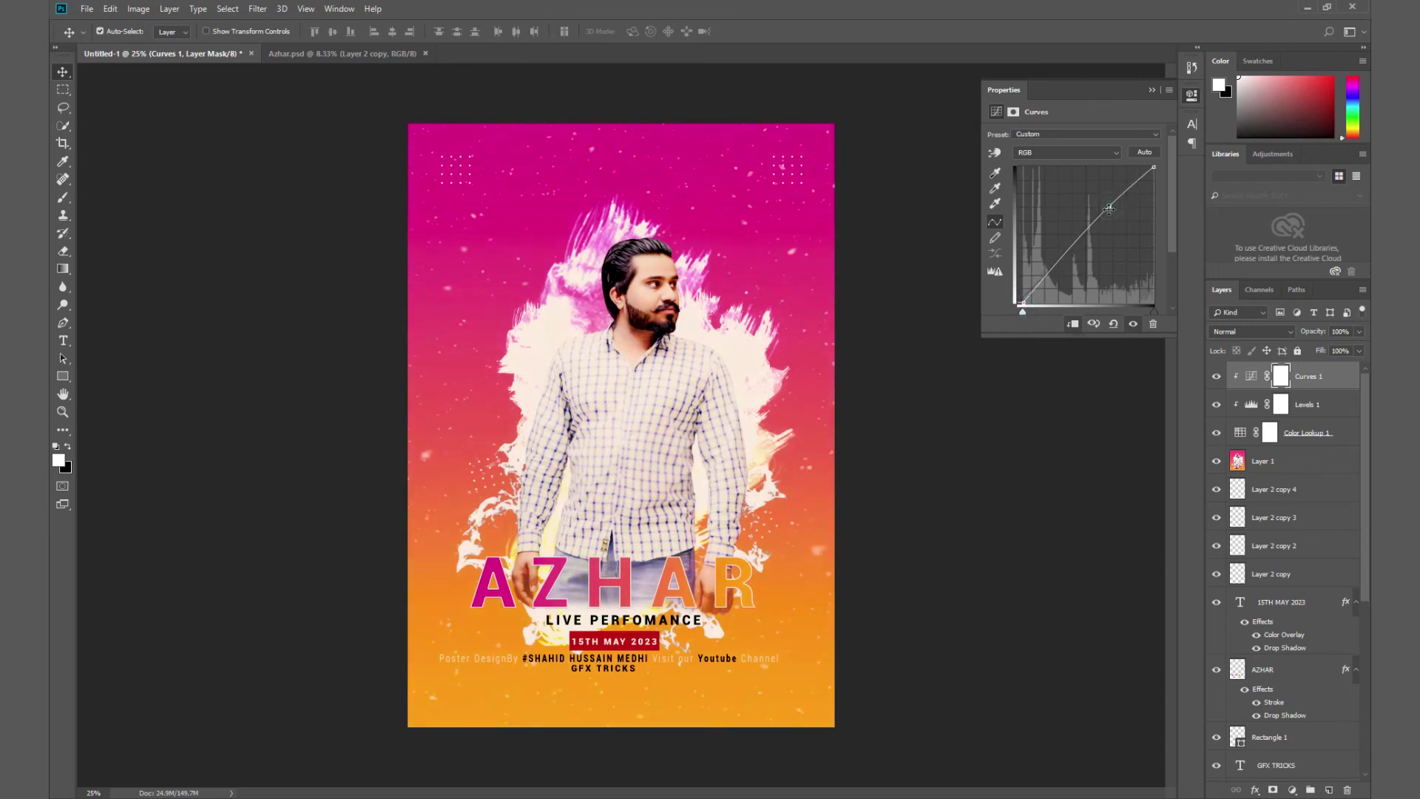
{"action": "left_click", "coordinate": [1066, 248]}
{"action": "left_click", "coordinate": [1129, 185]}
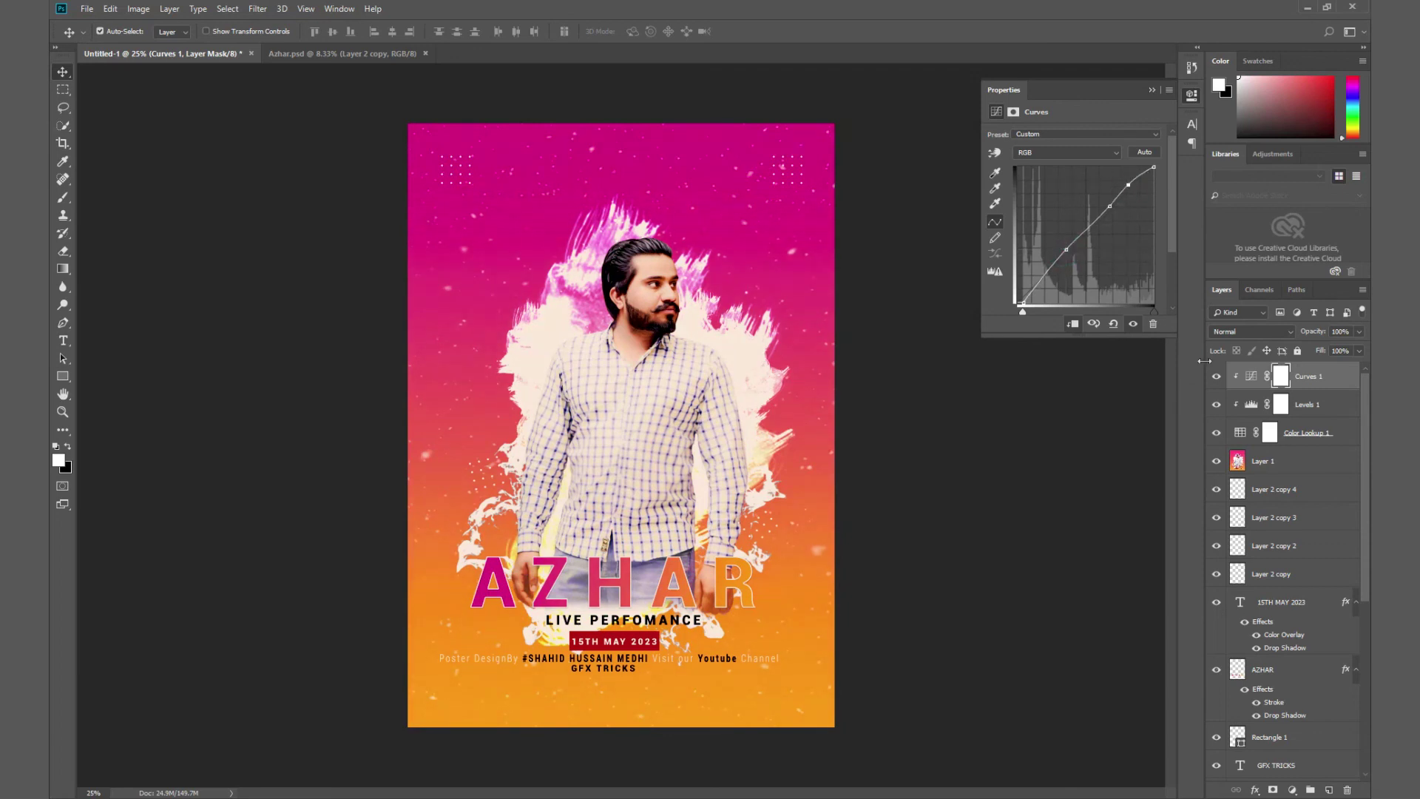
Add a second Curves layer and an Exposure layer at +0.11 exposure and 0.96 gamma.
{"action": "left_click", "coordinate": [1292, 787]}
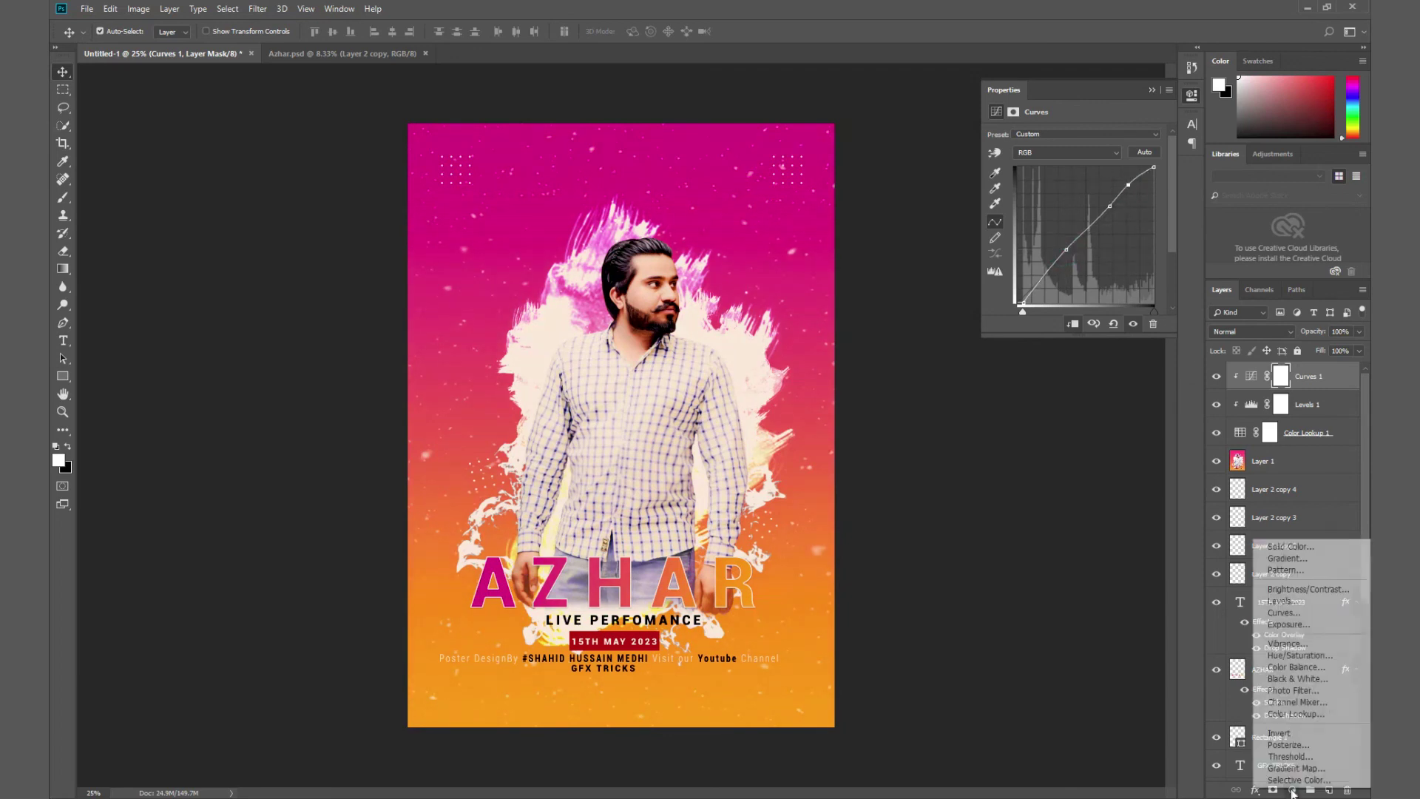
{"action": "left_click", "coordinate": [1332, 620]}
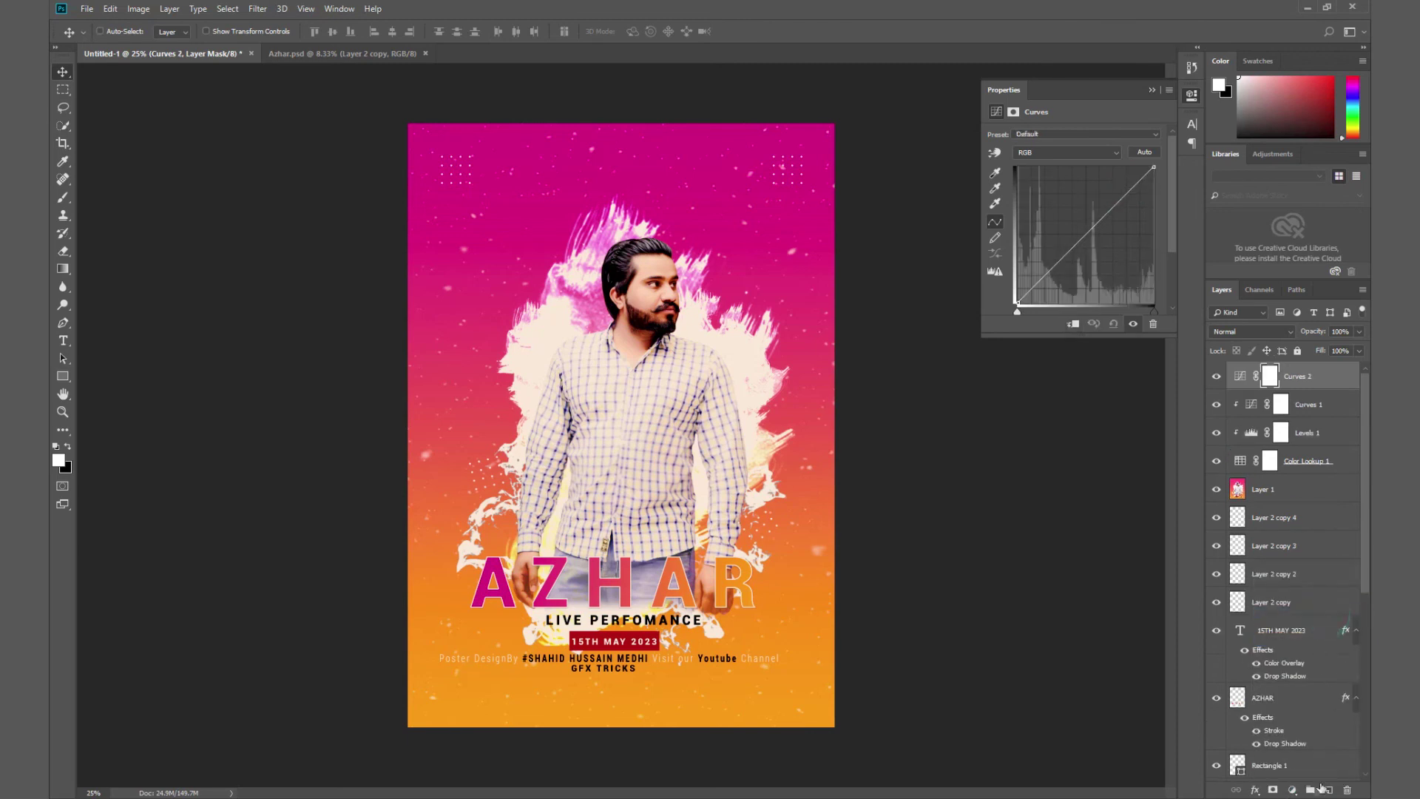
{"action": "left_click", "coordinate": [1293, 791]}
{"action": "left_click", "coordinate": [1324, 631]}
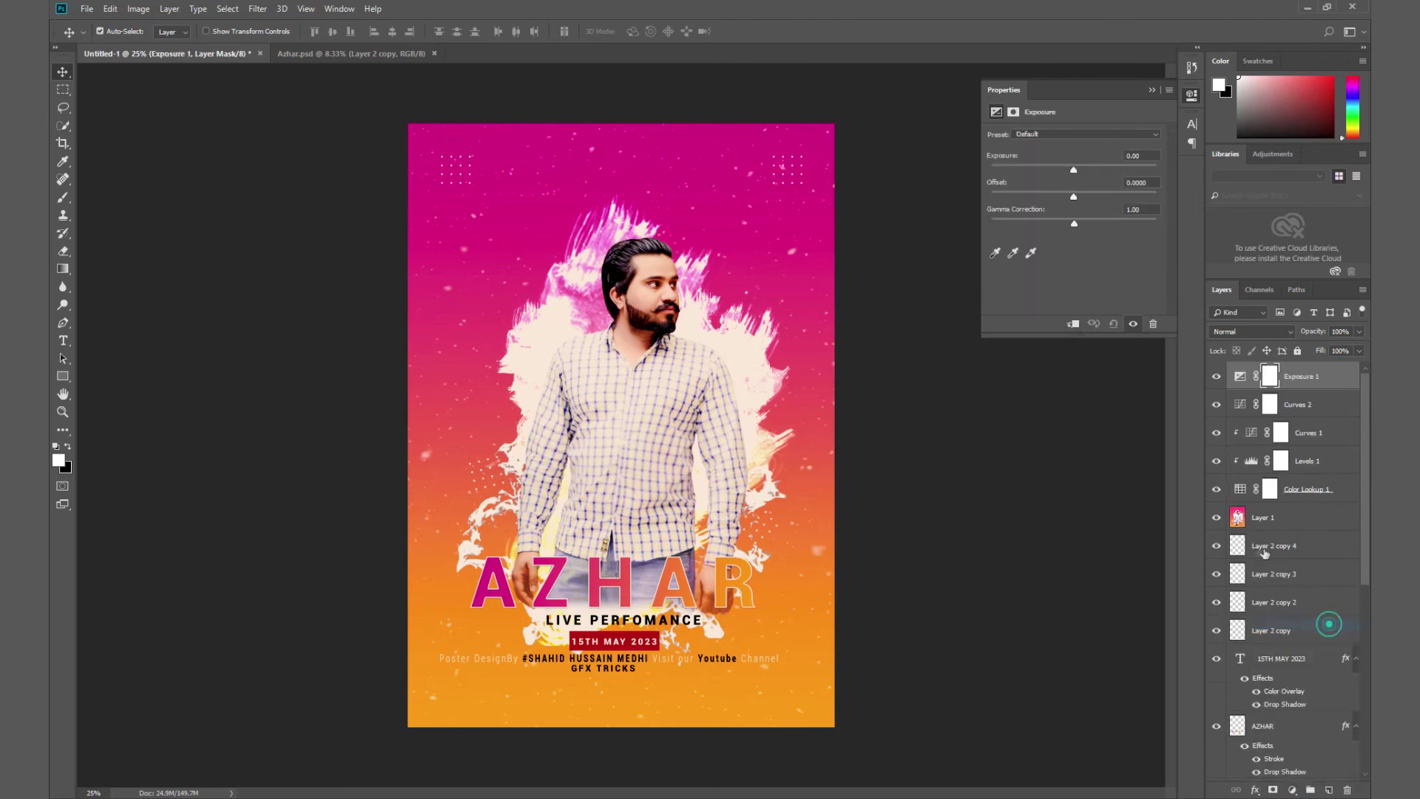
{"action": "left_click_drag", "start_coordinate": [1076, 167], "coordinate": [1077, 170]}
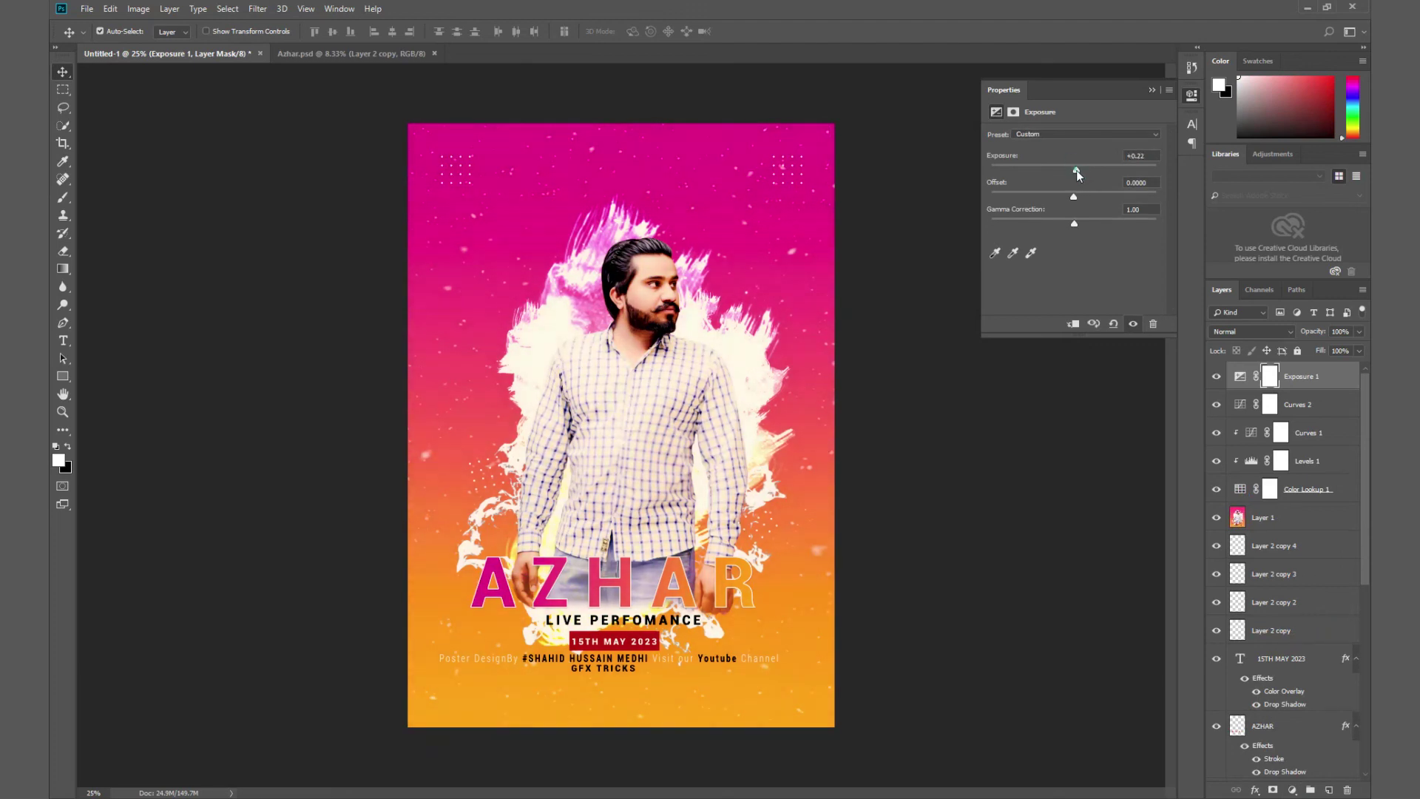
{"action": "left_click_drag", "start_coordinate": [1074, 196], "coordinate": [1075, 198]}
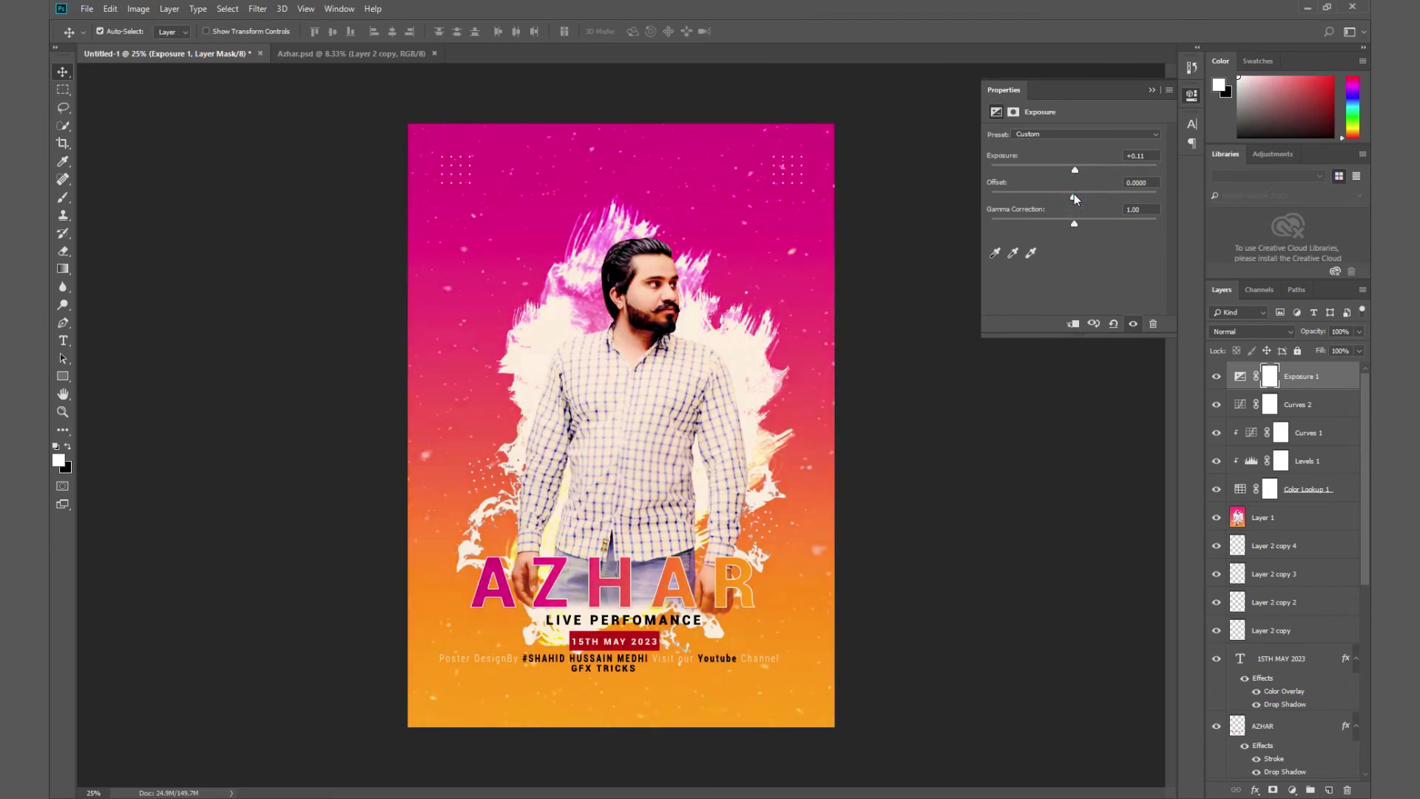
{"action": "left_click_drag", "start_coordinate": [1076, 224], "coordinate": [1078, 226]}
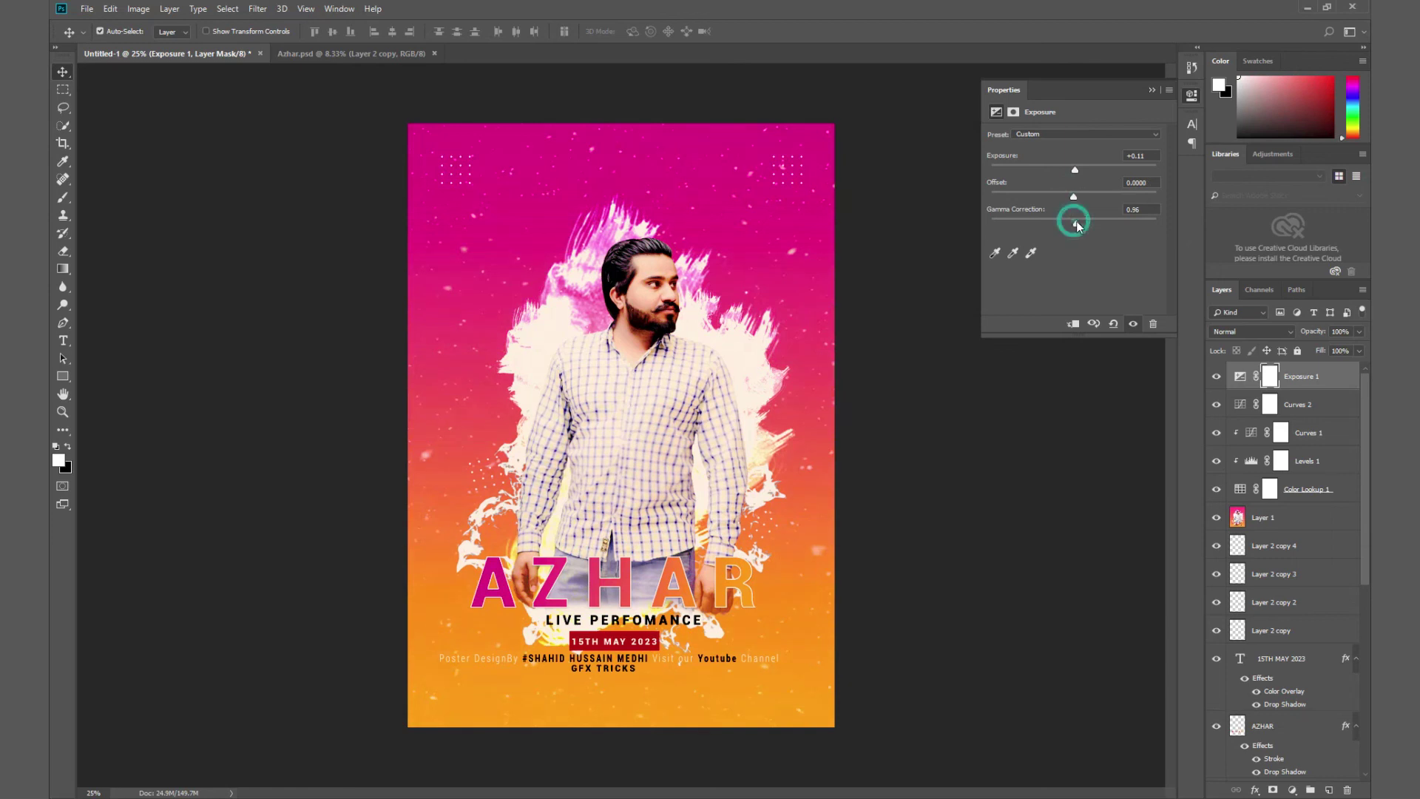